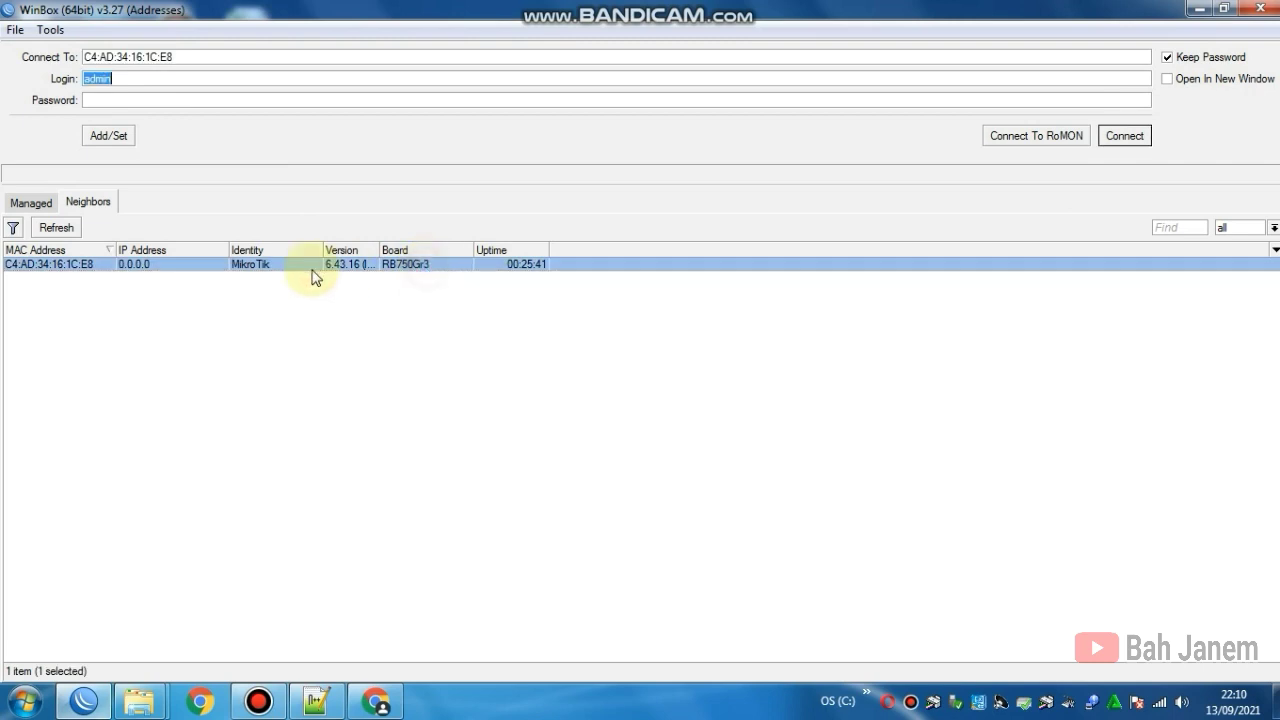
Step: Connect to the hEX router C4:AD:34:16:1C:E8 from the neighbor list with the default login
click(143, 305)
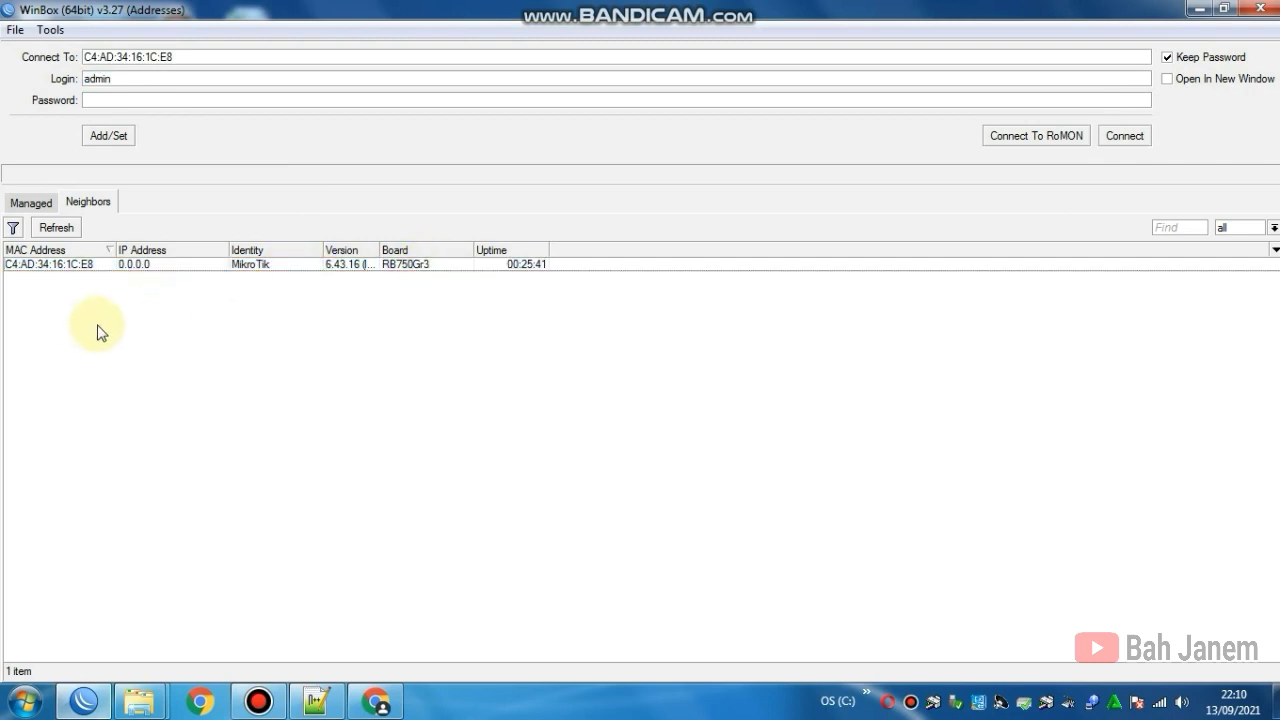
click(42, 268)
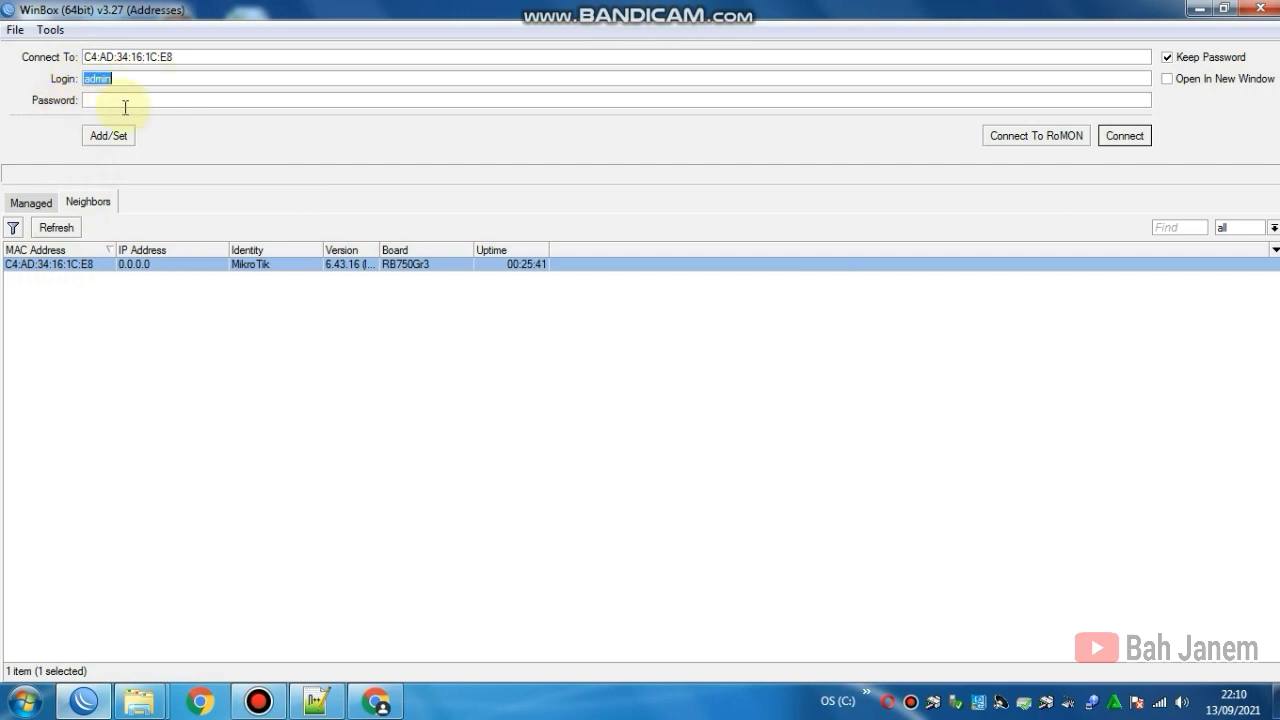
click(1140, 135)
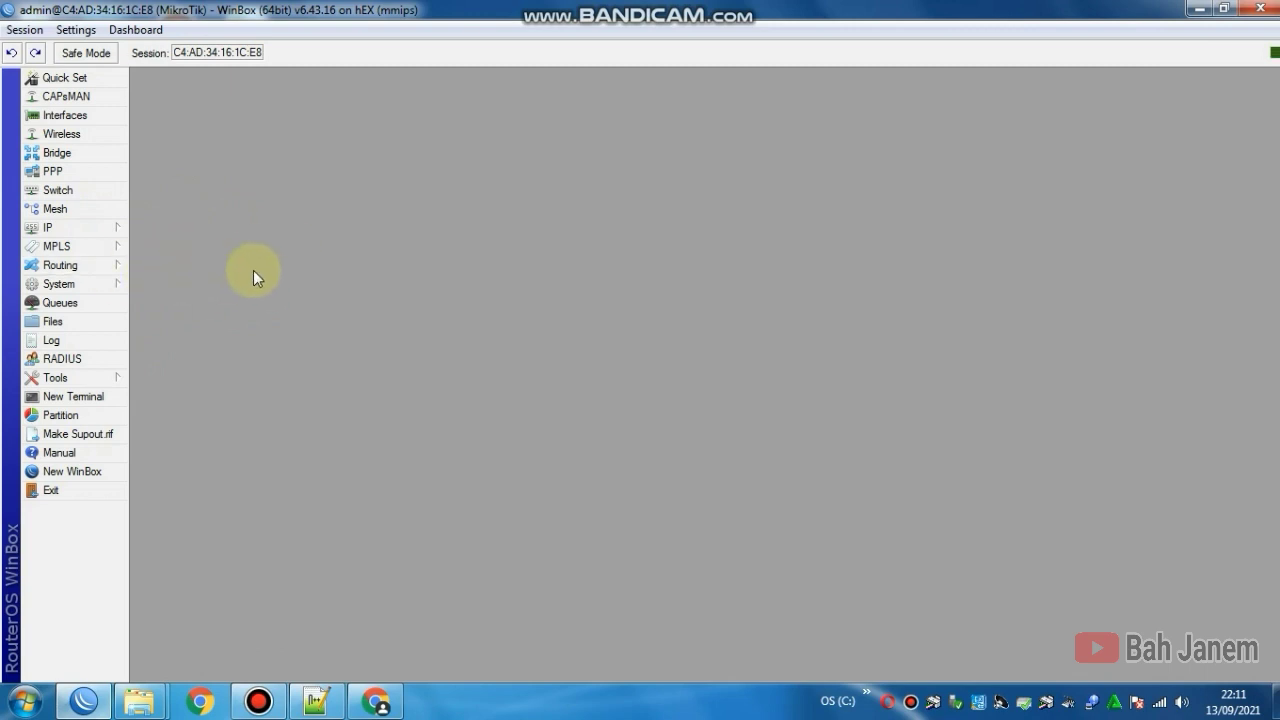
Step: Reset the router configuration with No Default Configuration ticked and confirm the reboot
click(118, 286)
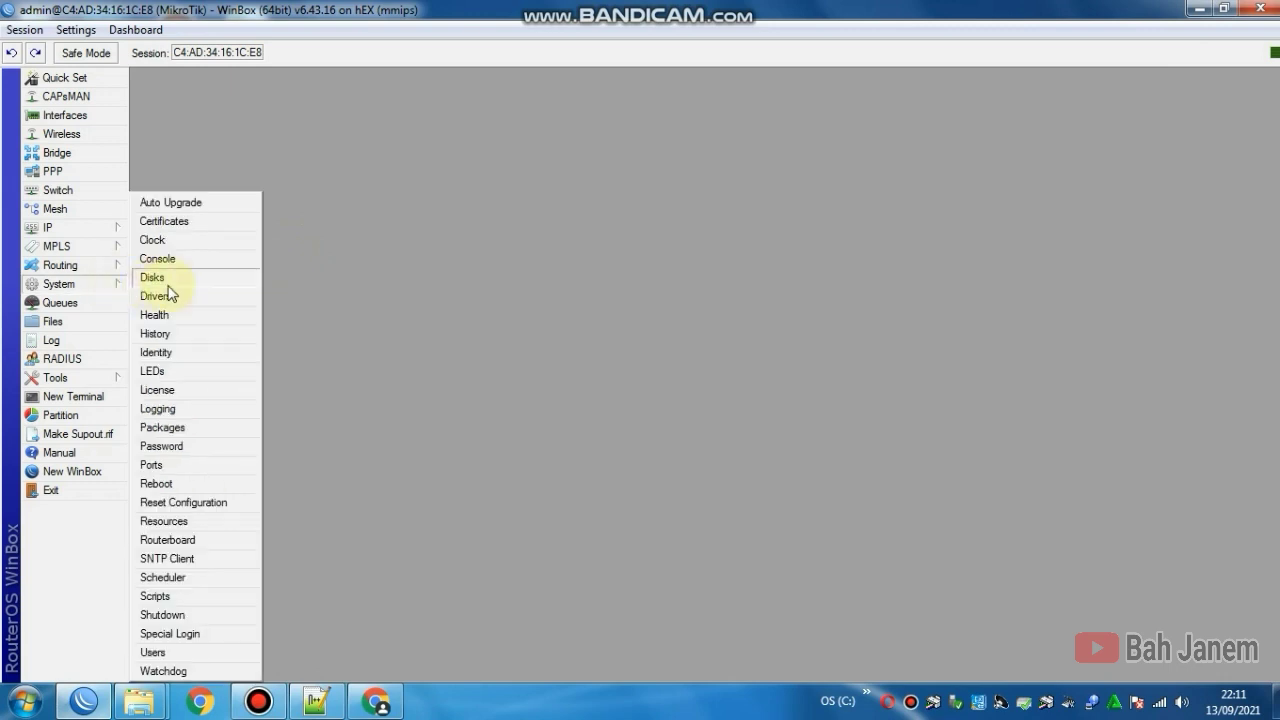
click(213, 503)
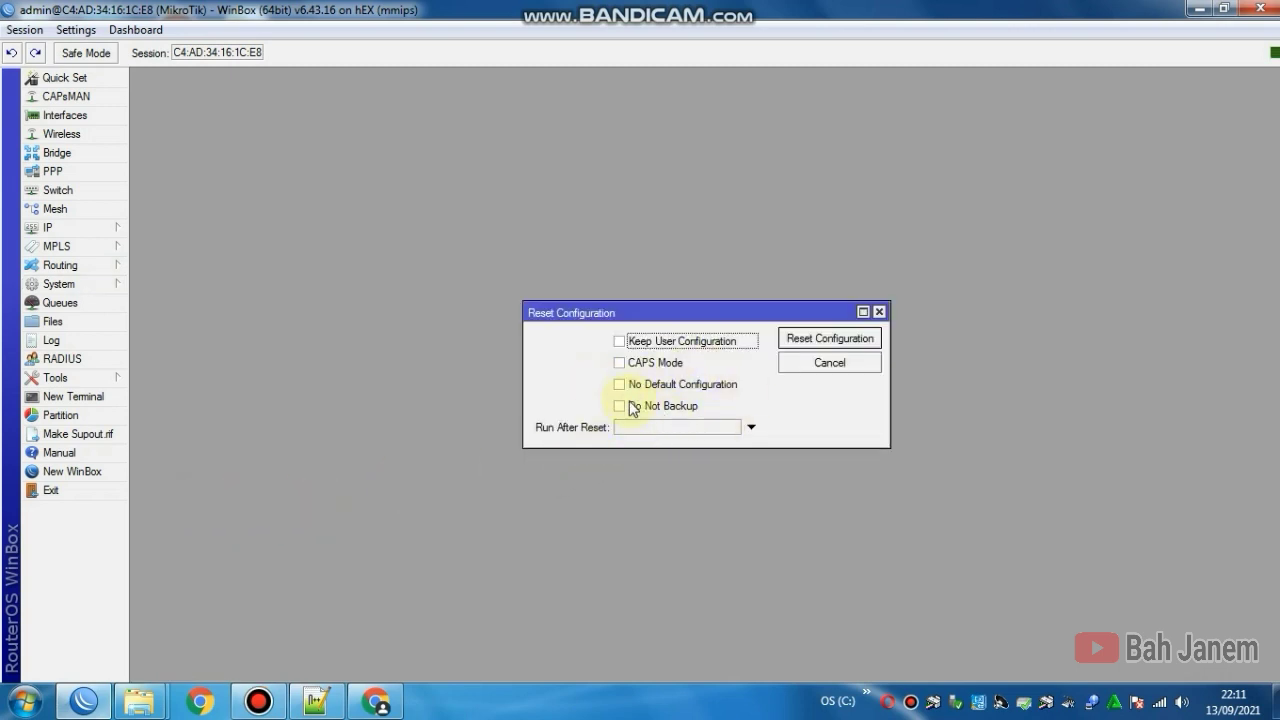
click(620, 388)
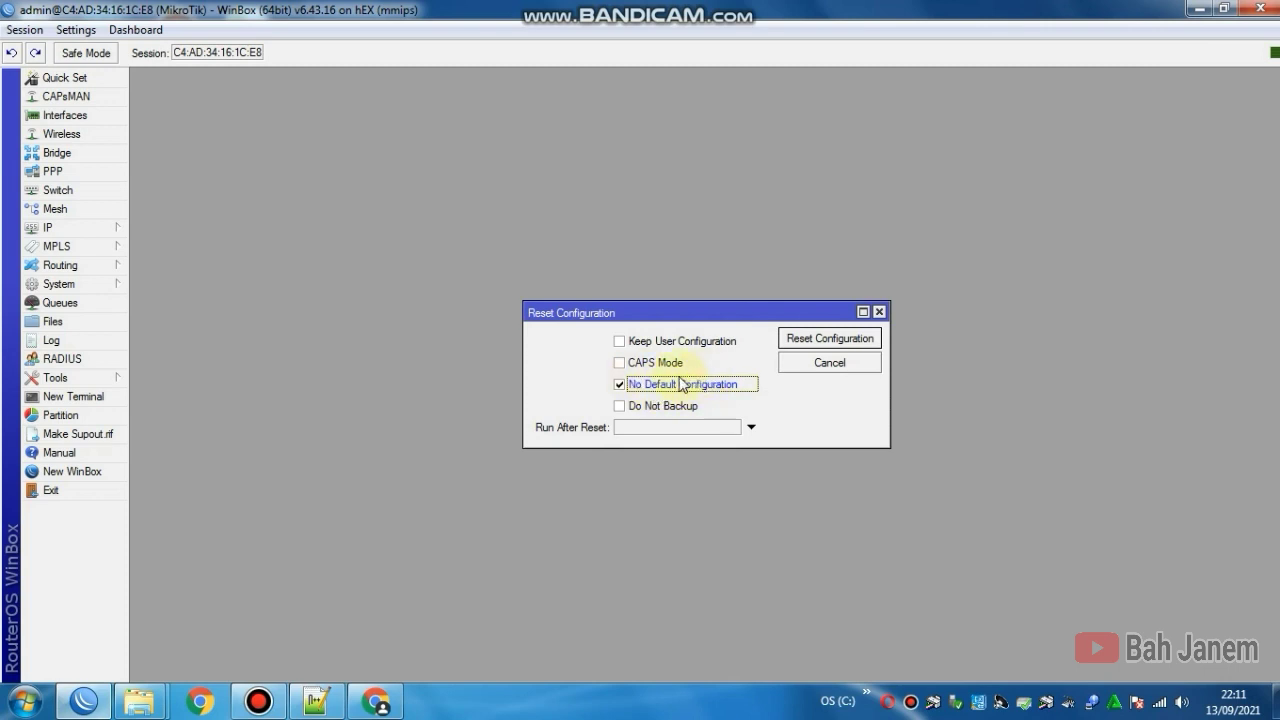
click(806, 342)
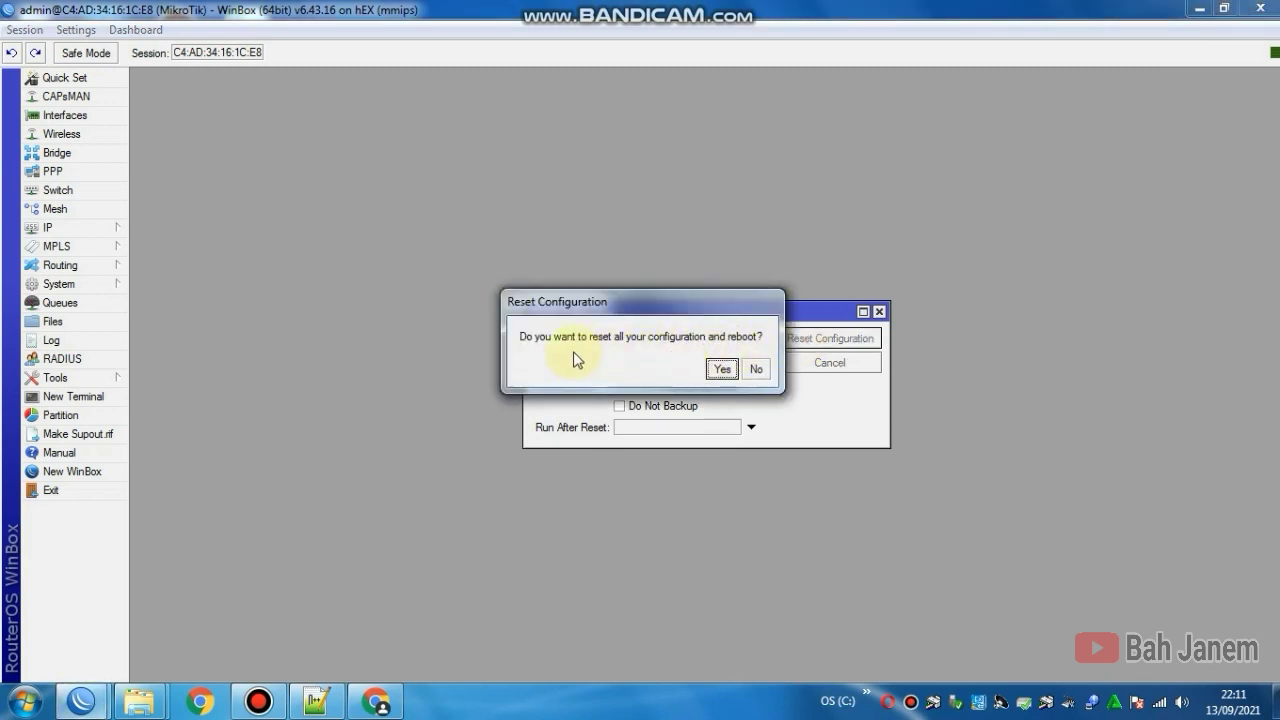
click(720, 370)
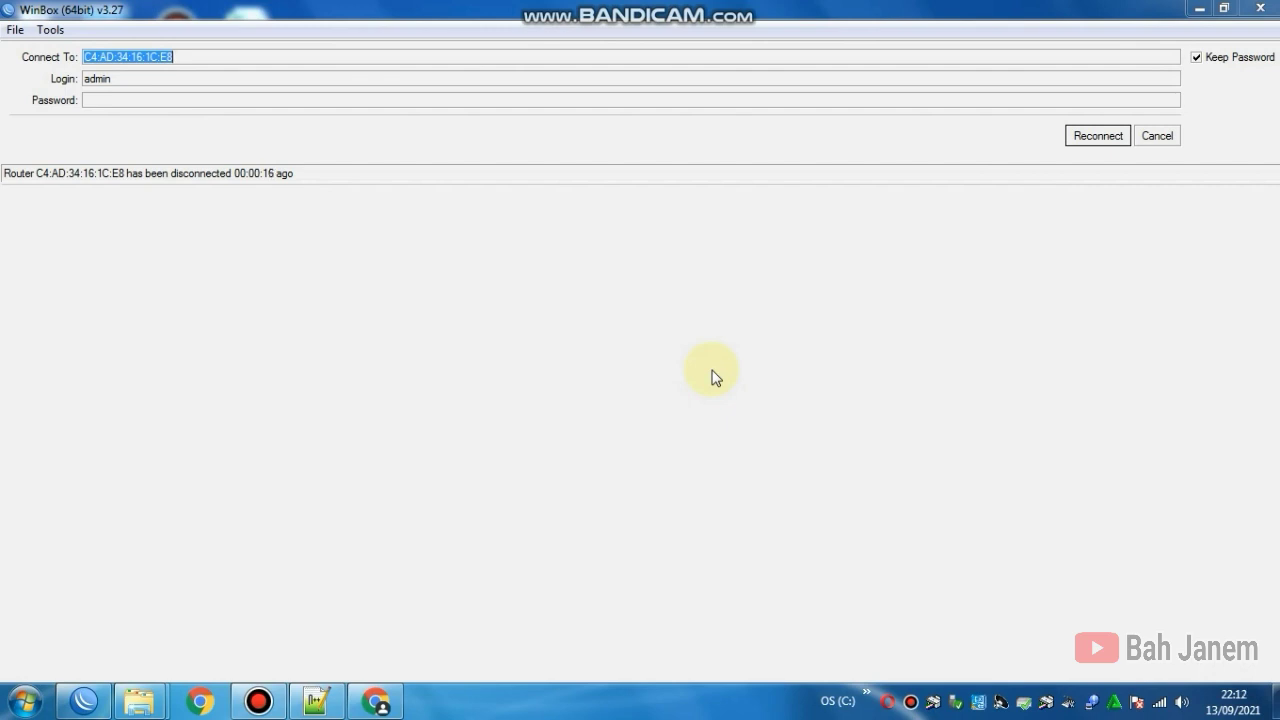
Step: Reconnect after the reboot and display the Interface List showing ether1 to ether5
click(1086, 140)
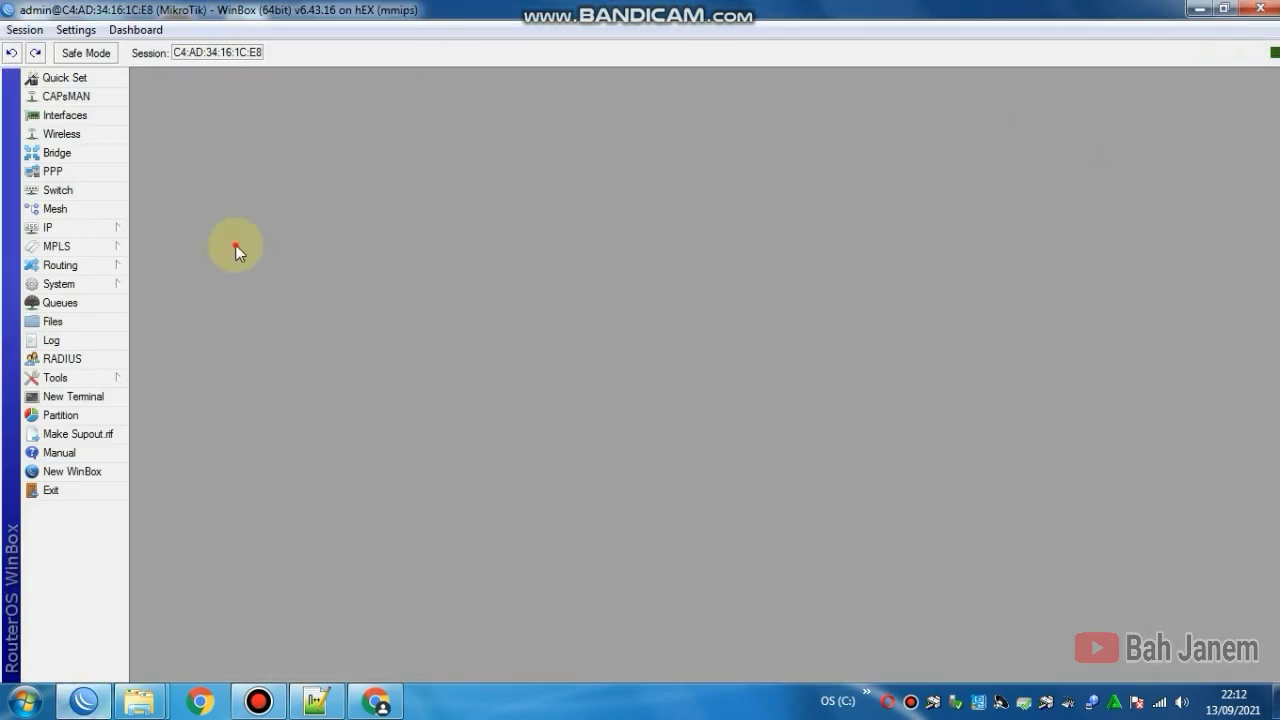
click(90, 175)
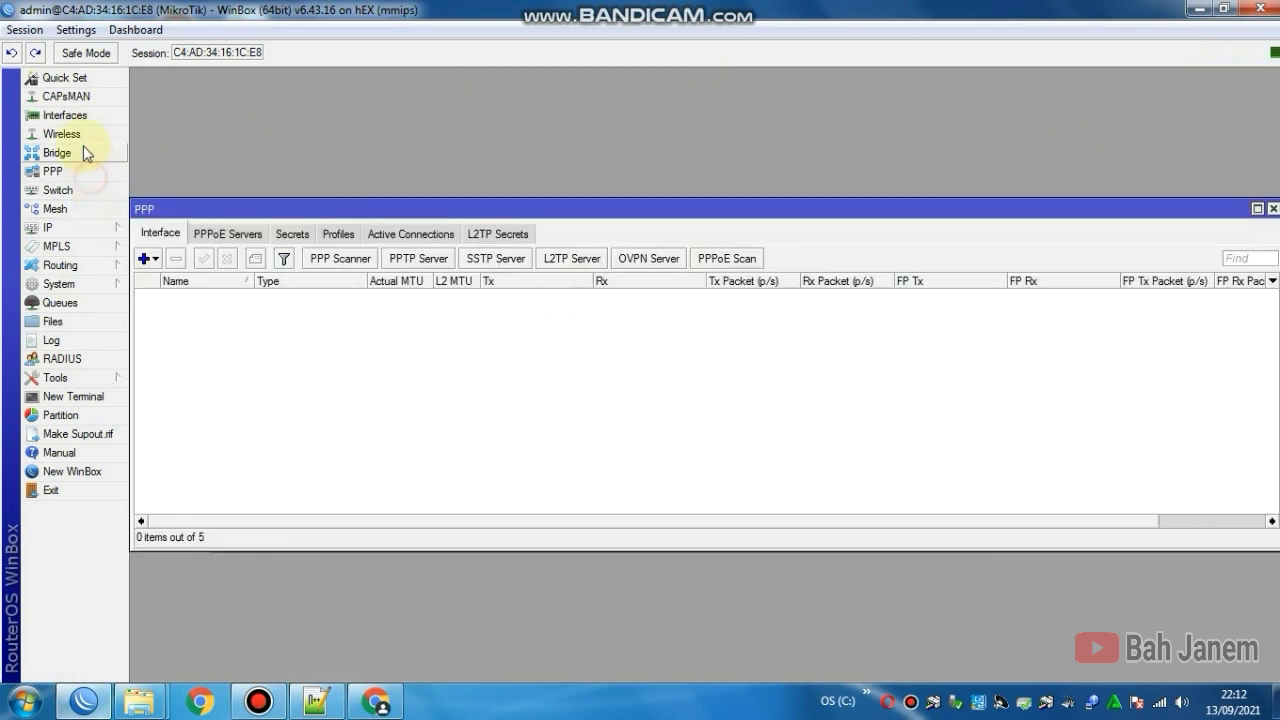
click(78, 133)
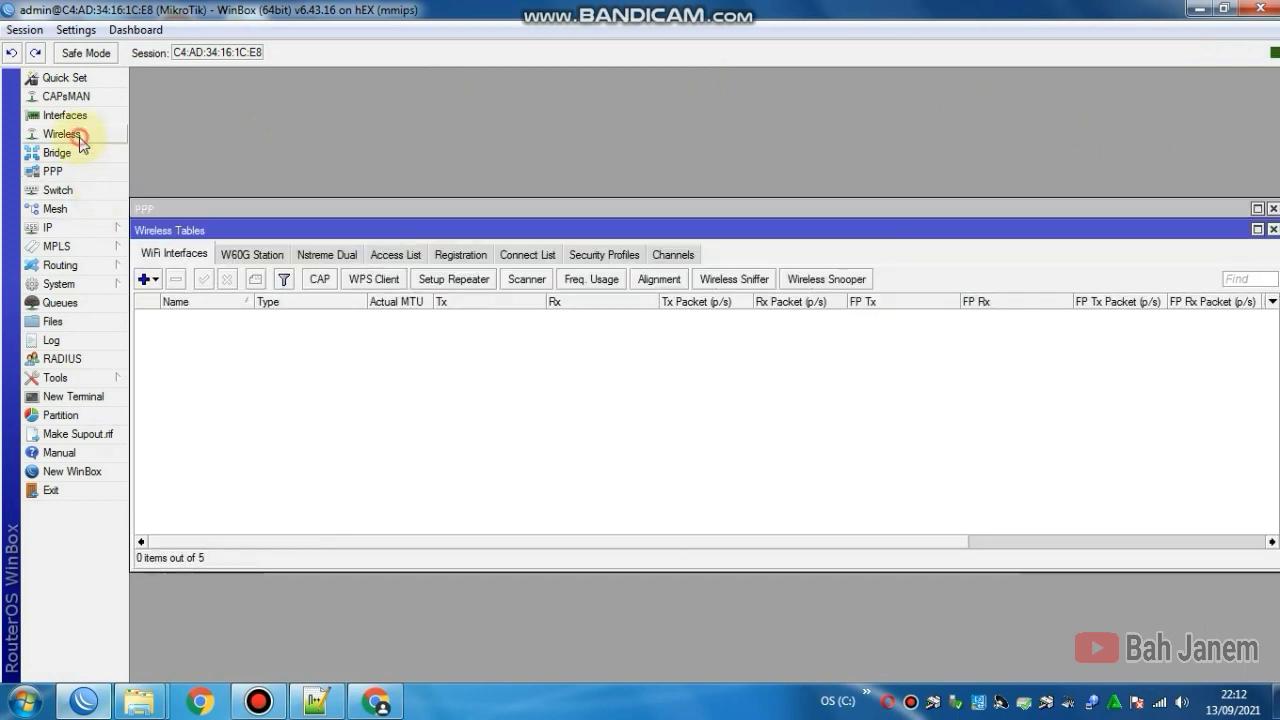
click(1273, 231)
click(1273, 208)
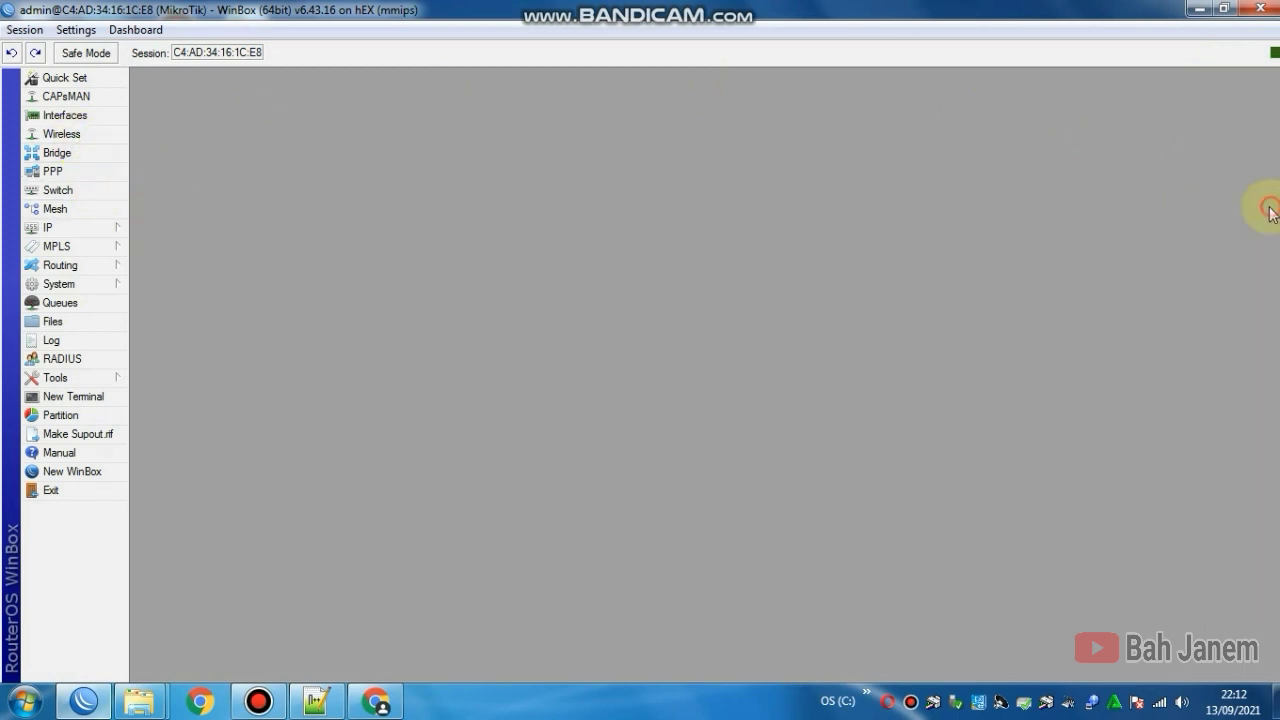
click(71, 119)
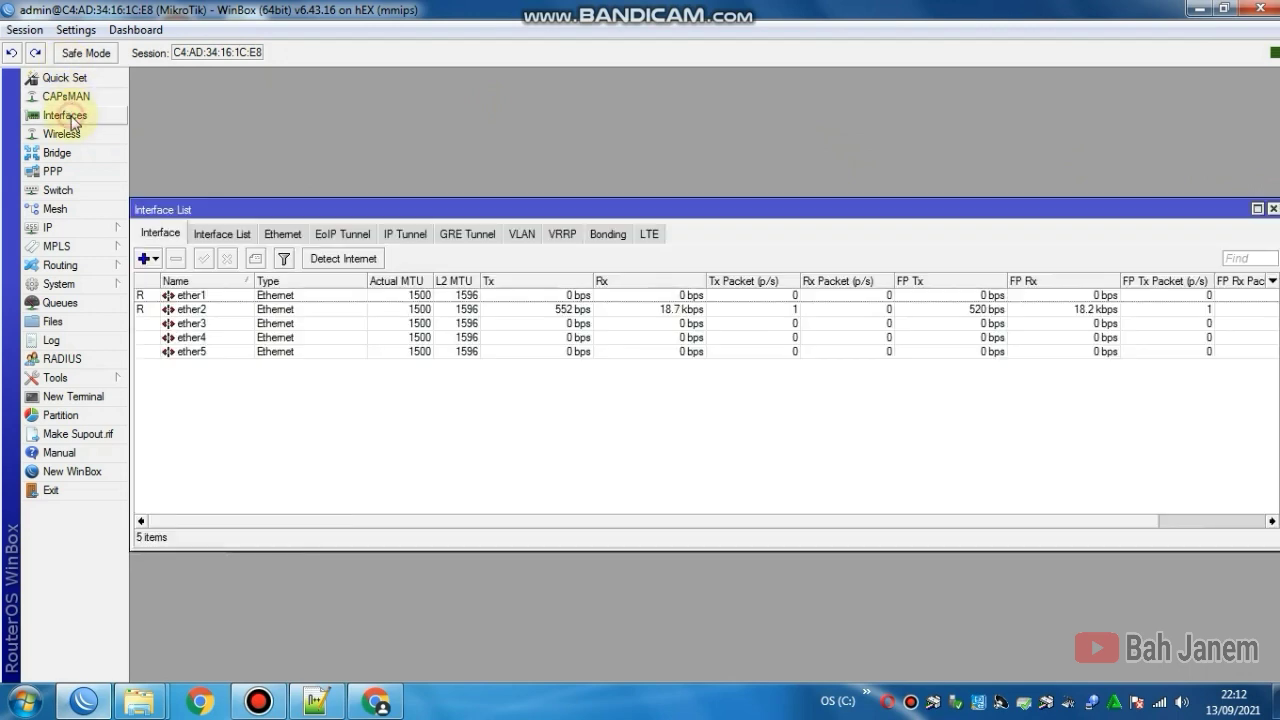
click(1273, 209)
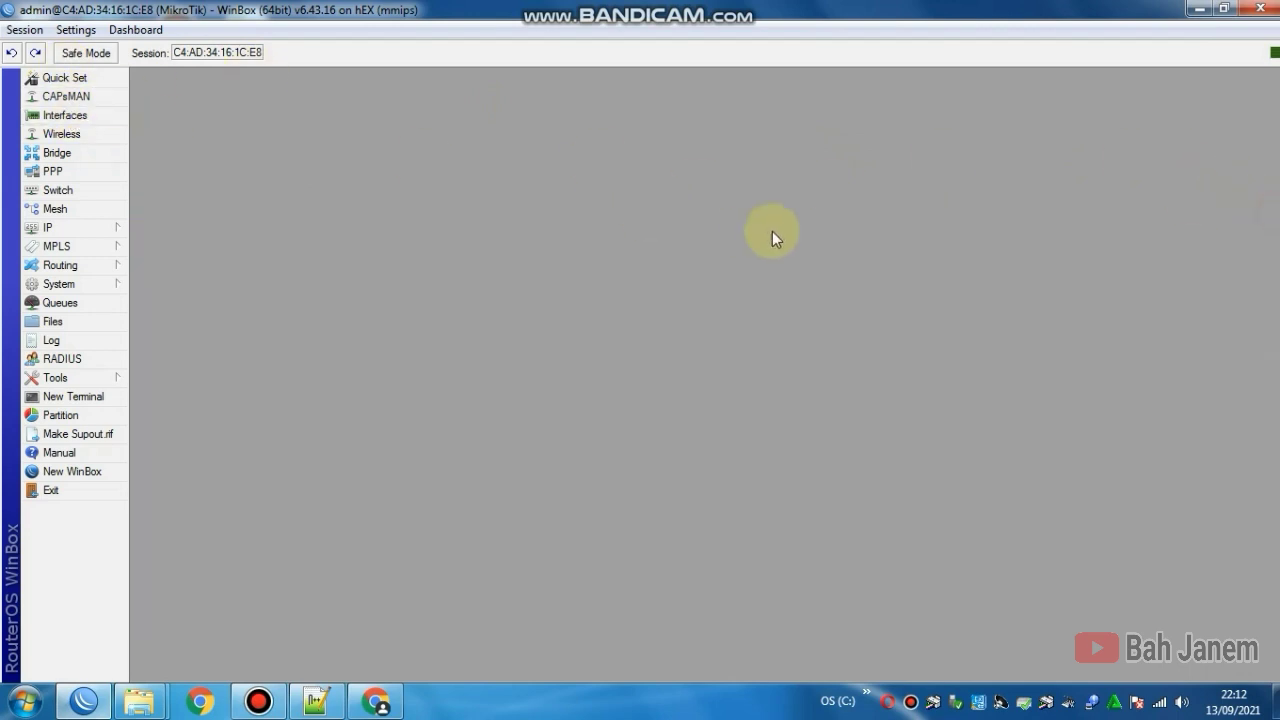
click(100, 120)
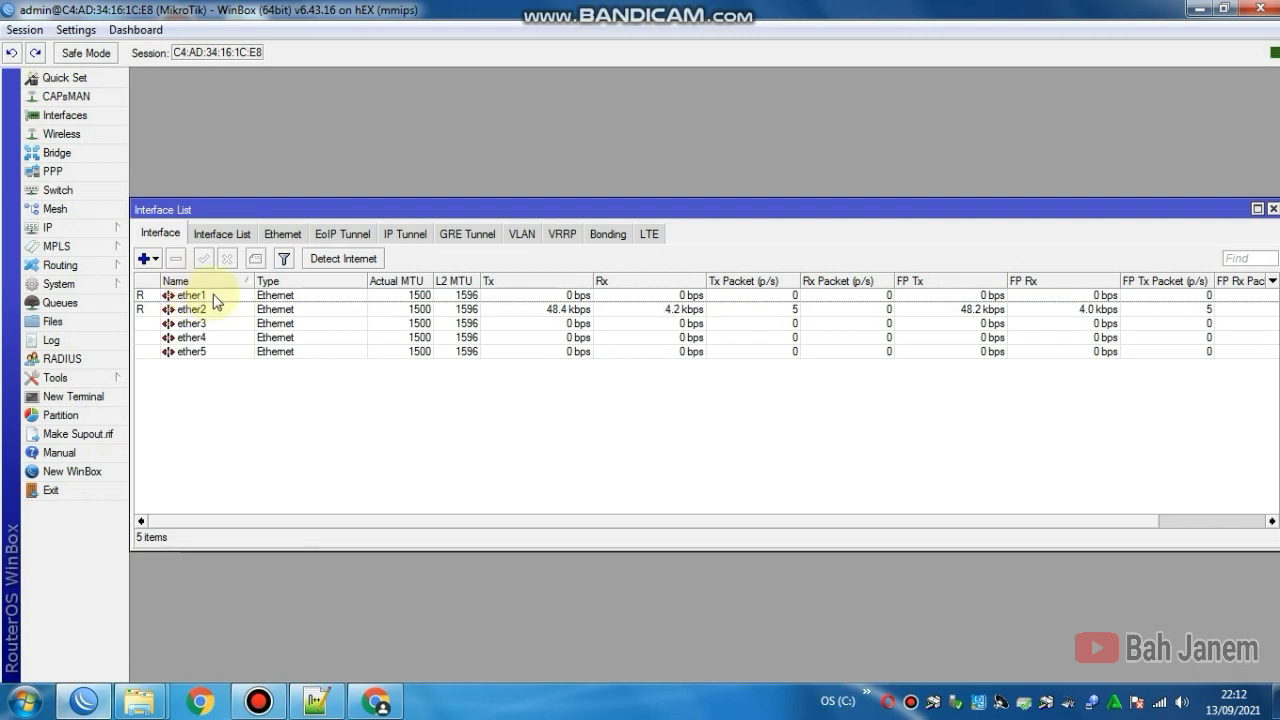
Step: Rename ether1 to ether1-internet
double_click(192, 296)
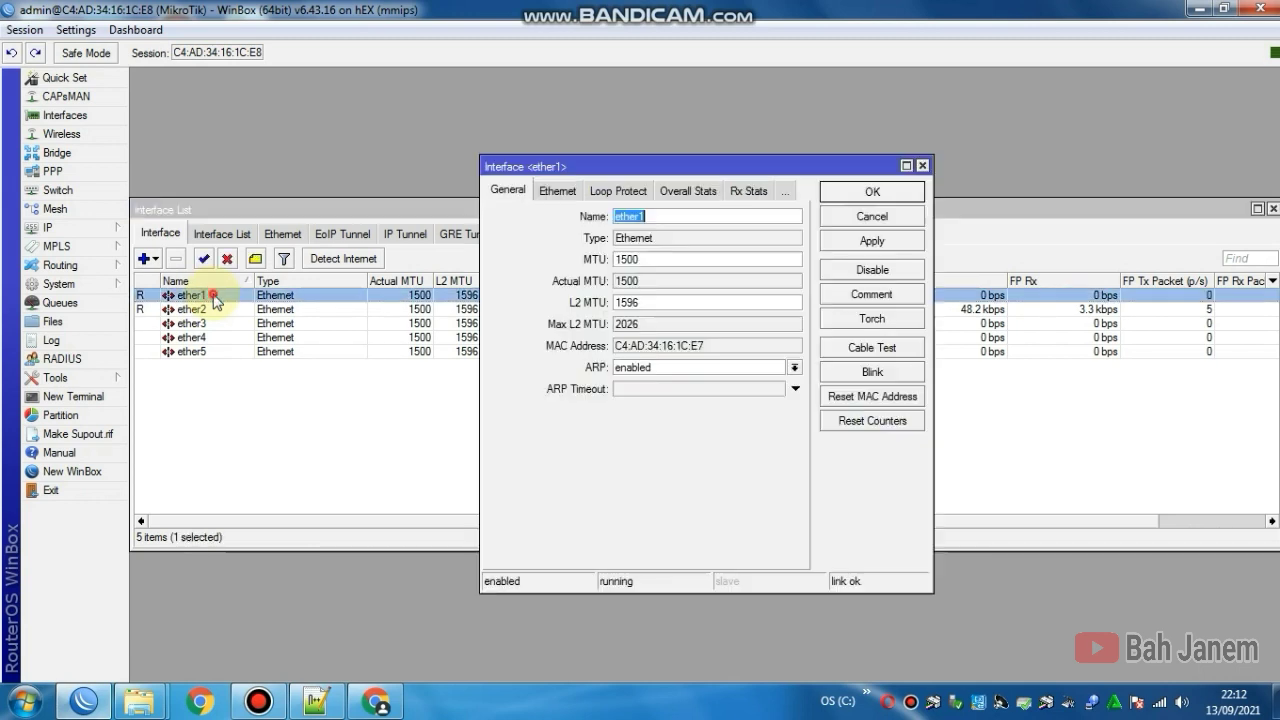
click(668, 216)
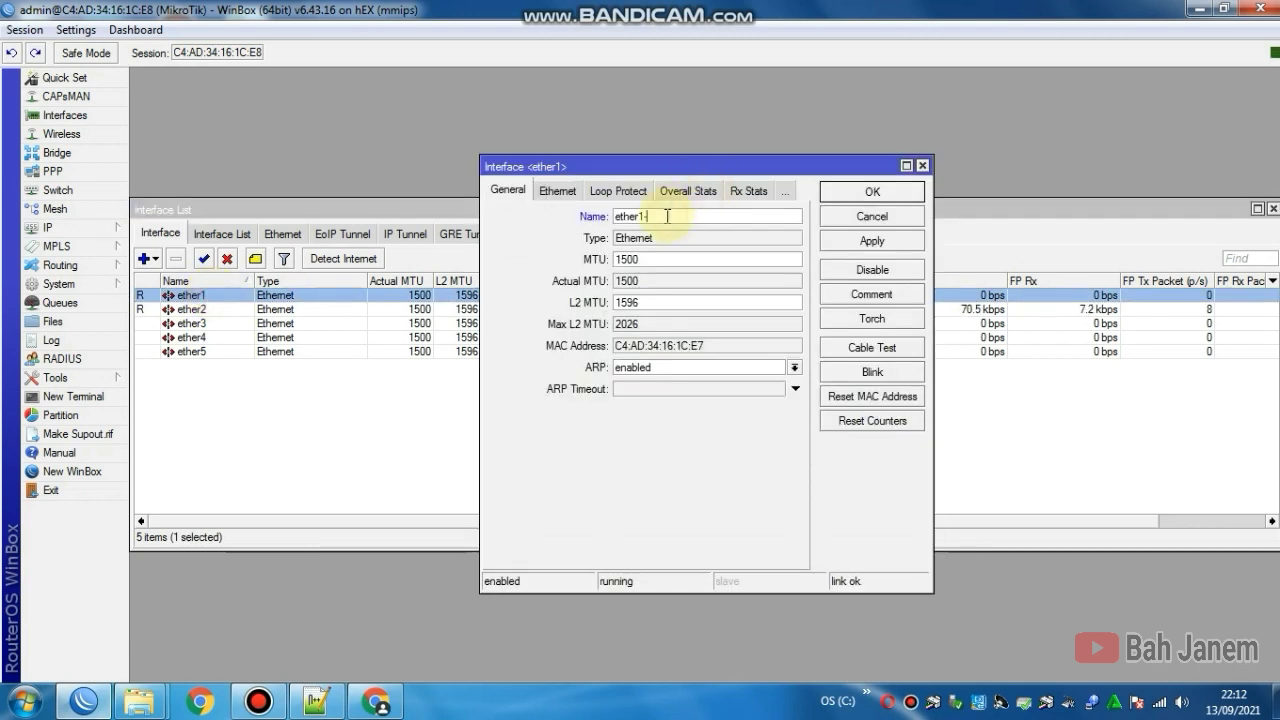
text(-internet)
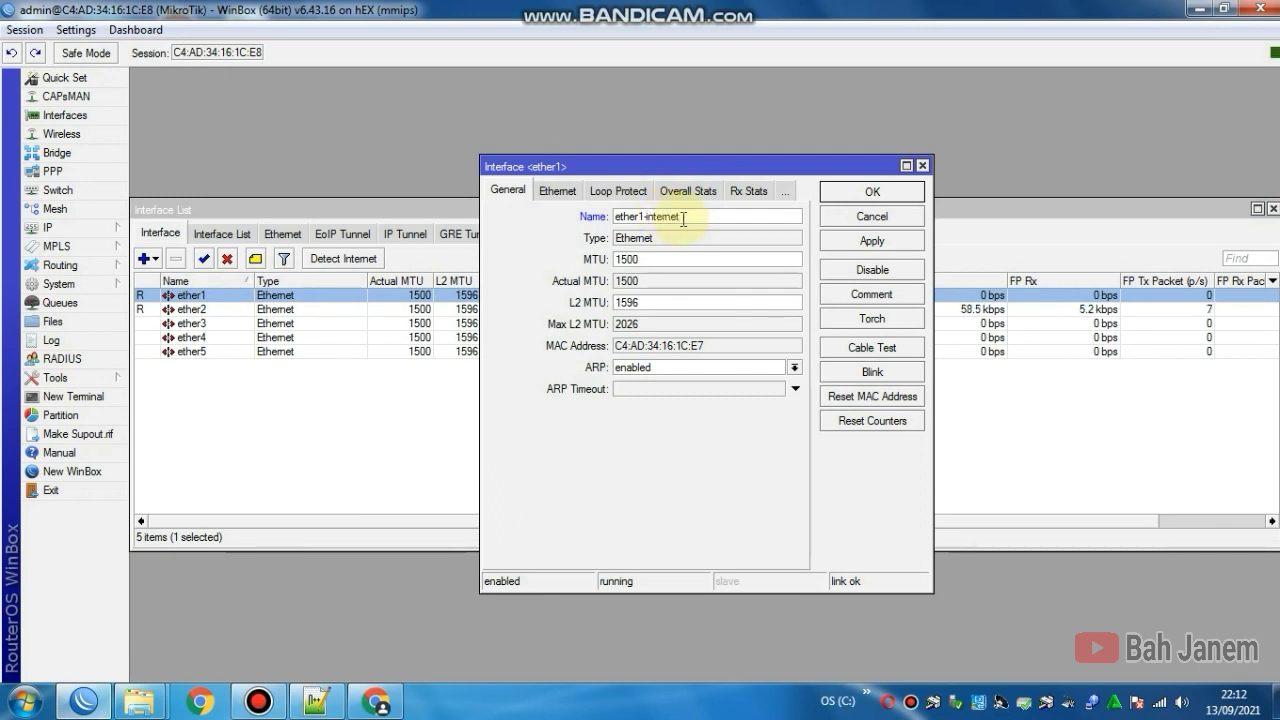
click(846, 242)
click(858, 192)
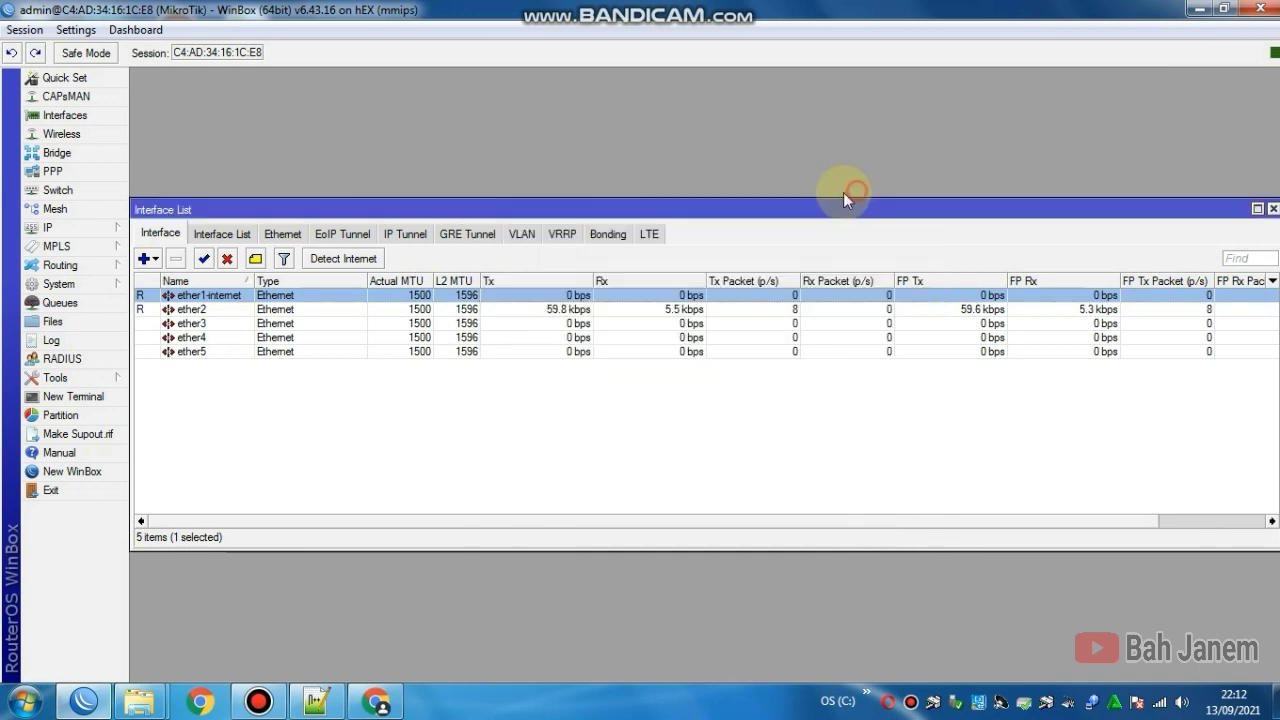
Step: Rename ether2 to ether2-komputer
click(192, 311)
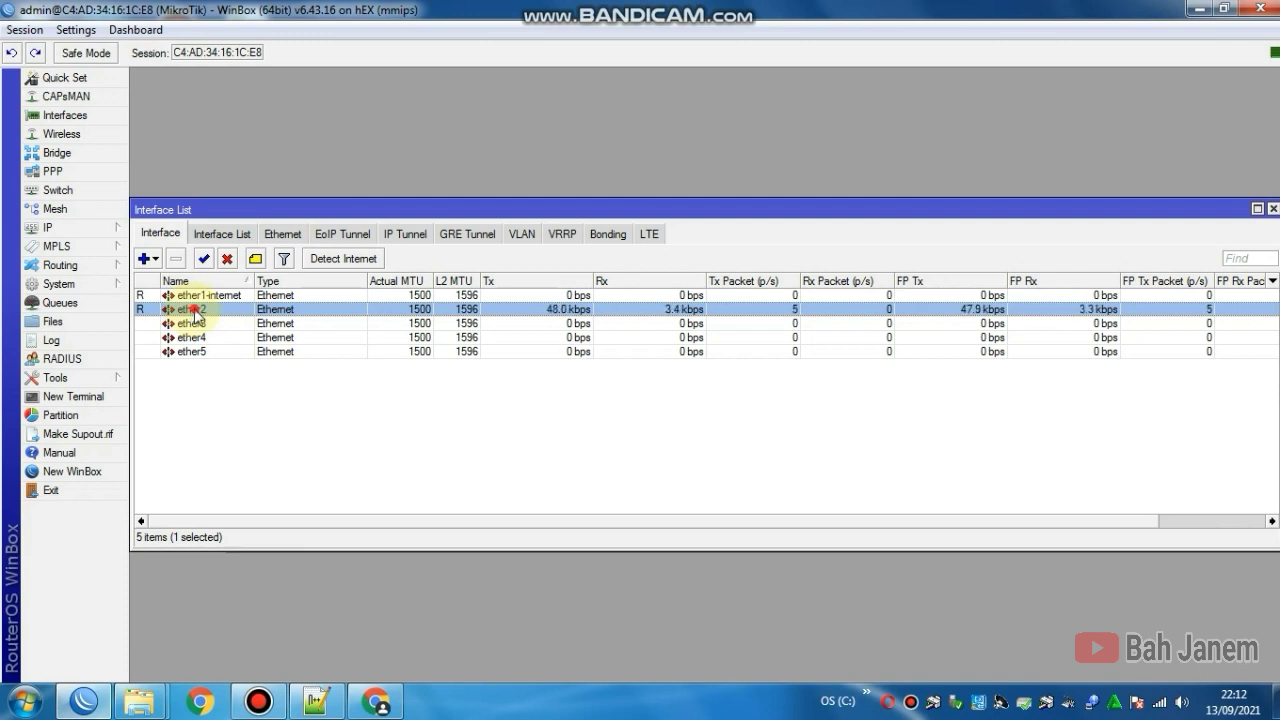
double_click(192, 311)
click(671, 218)
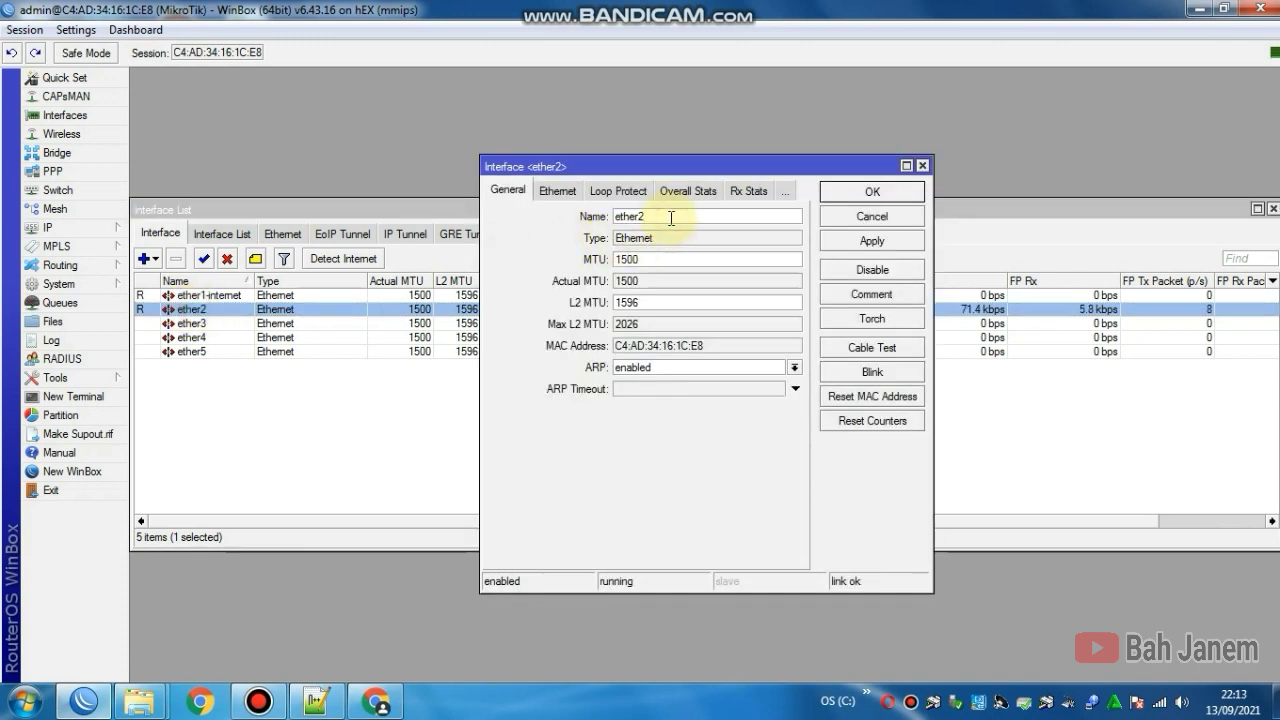
text(-komputer)
click(869, 241)
click(866, 192)
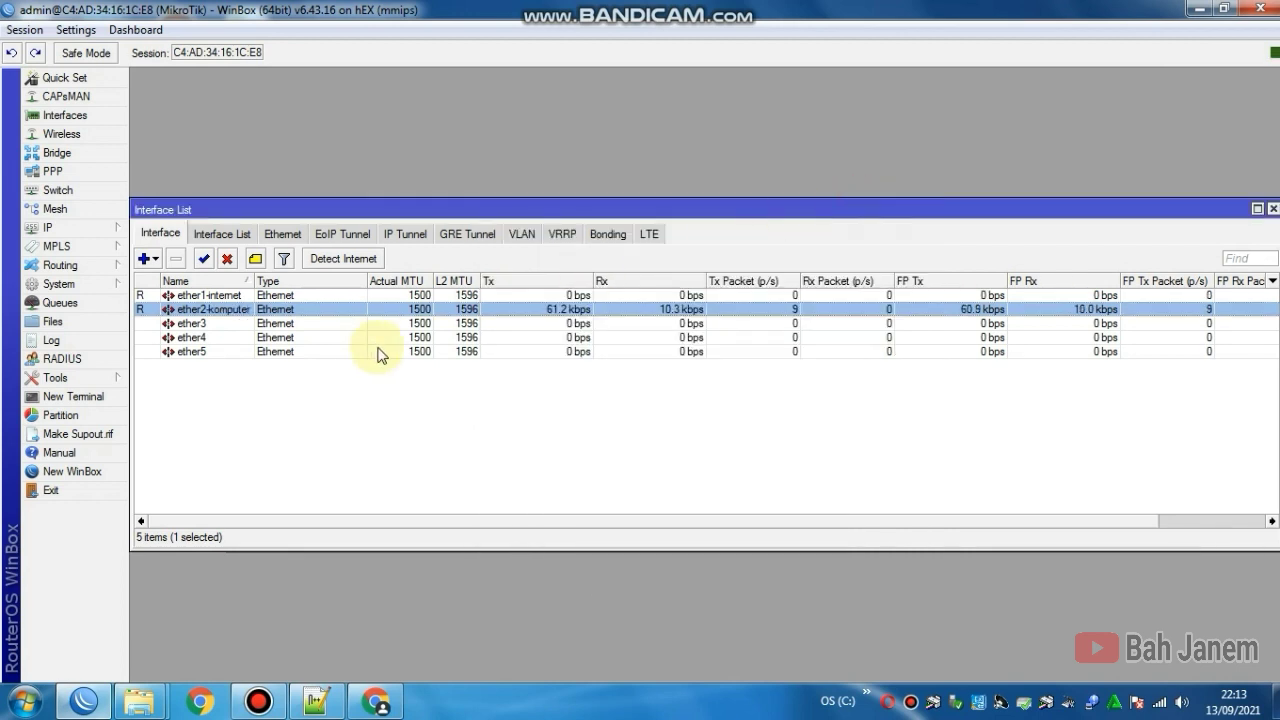
Step: Rename ether3 to ether3-hotspot1
click(203, 325)
click(204, 339)
click(204, 353)
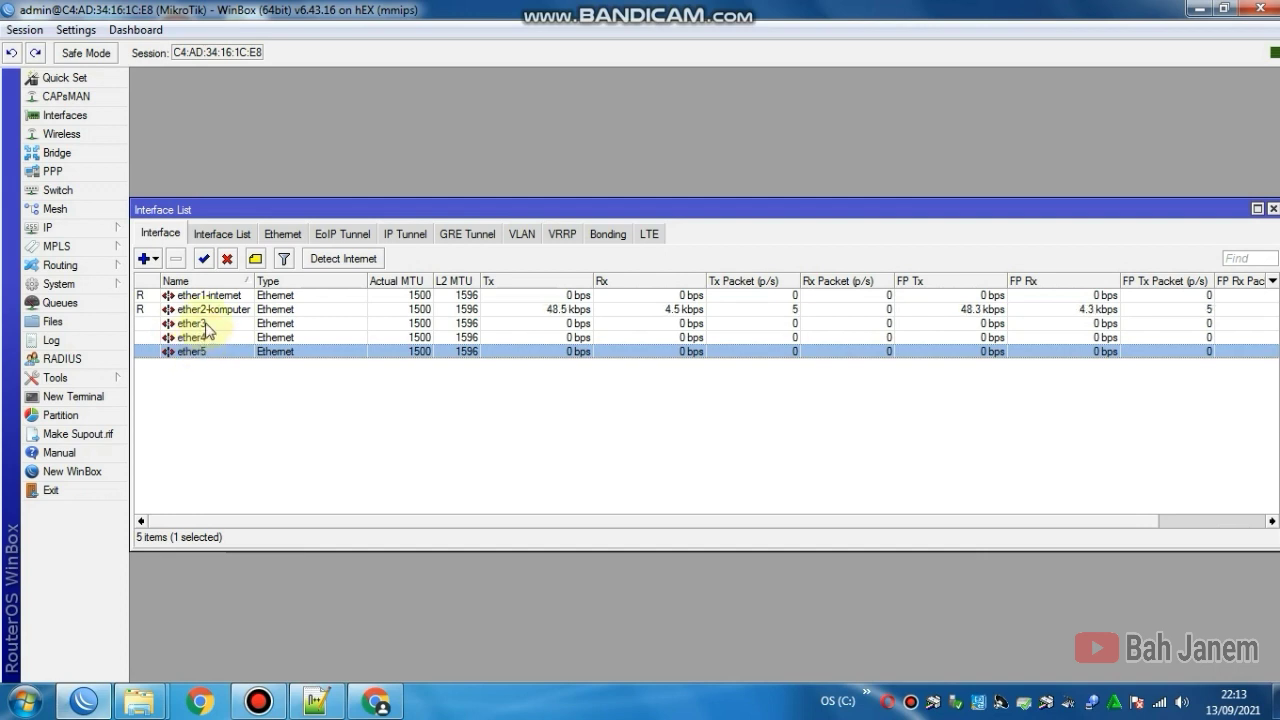
click(205, 324)
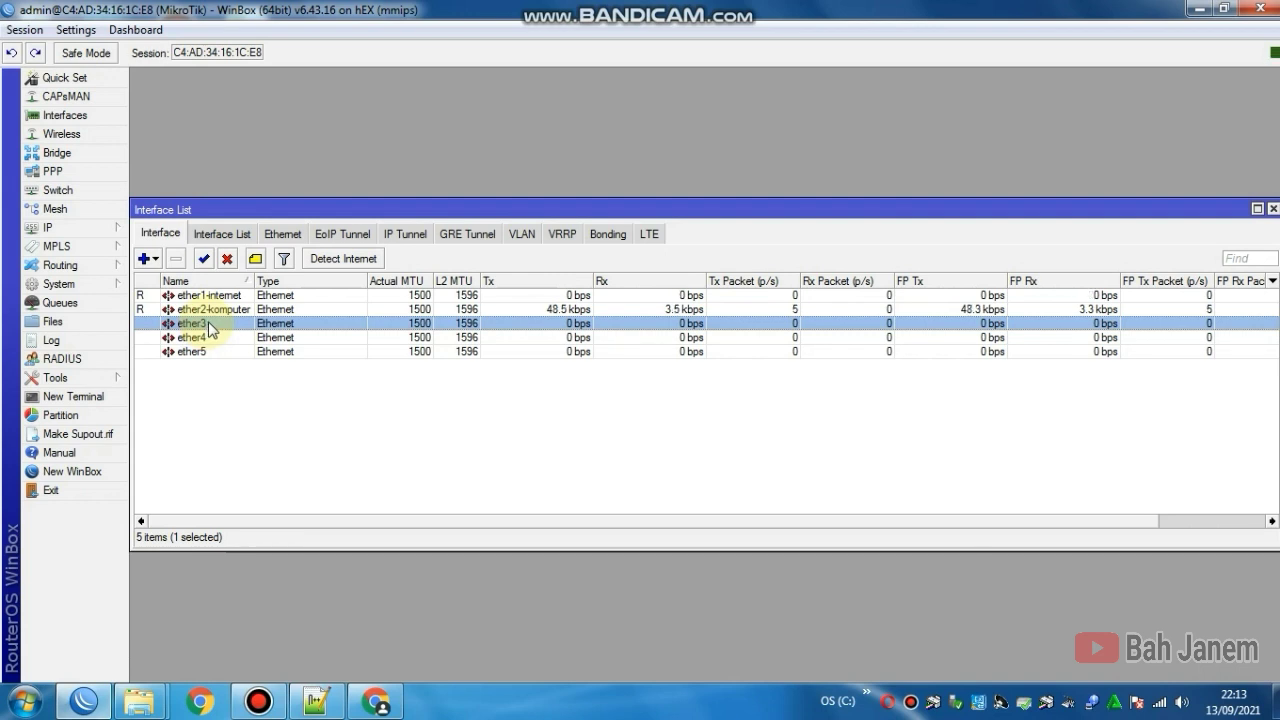
click(198, 339)
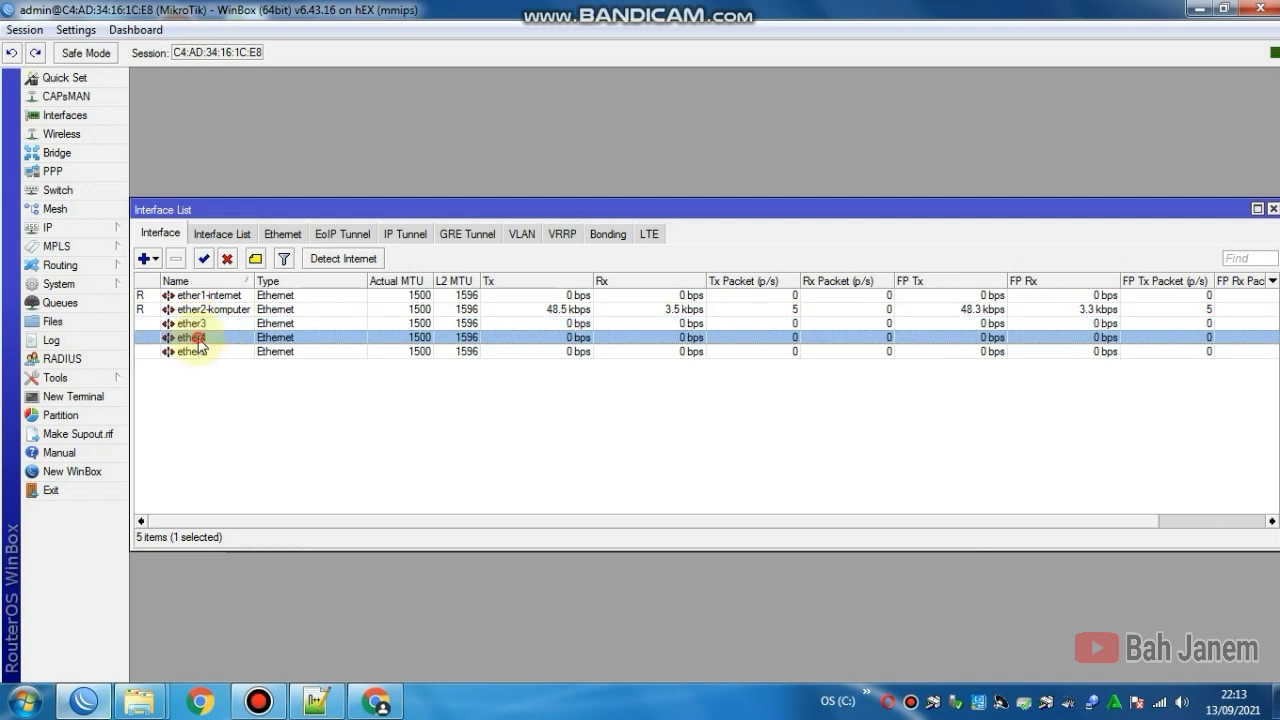
click(200, 350)
click(193, 325)
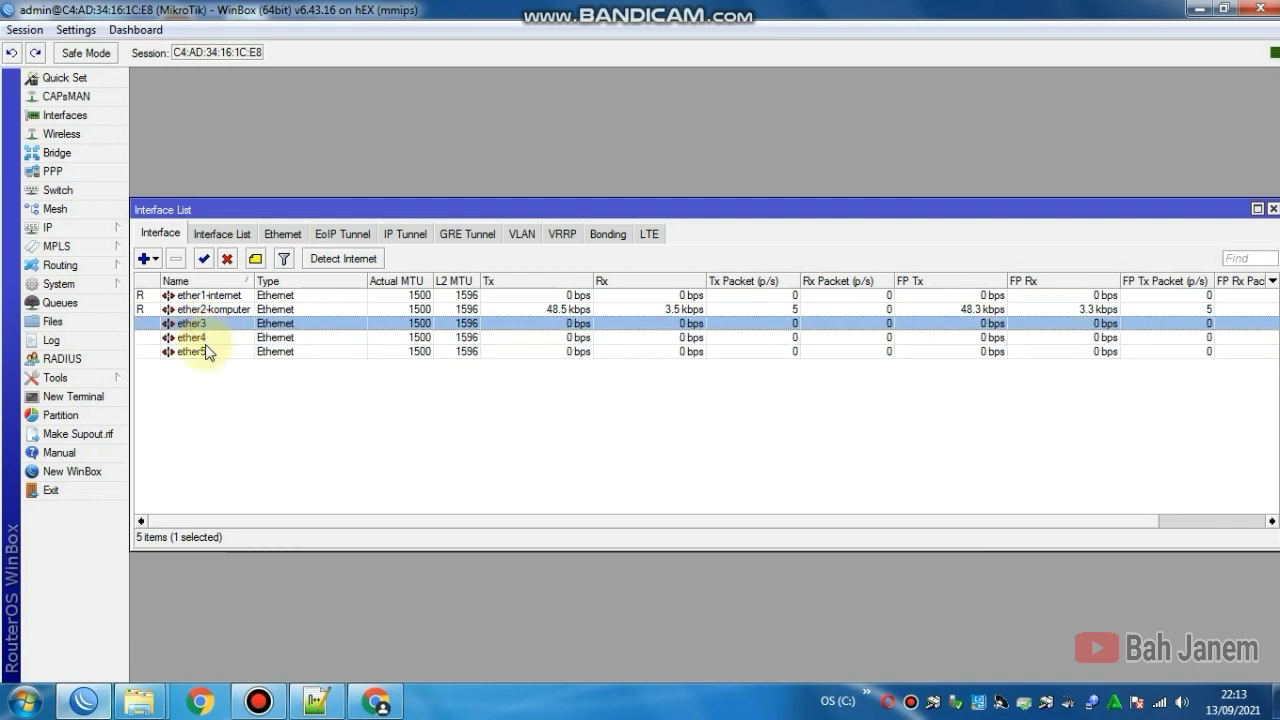
click(203, 338)
click(208, 352)
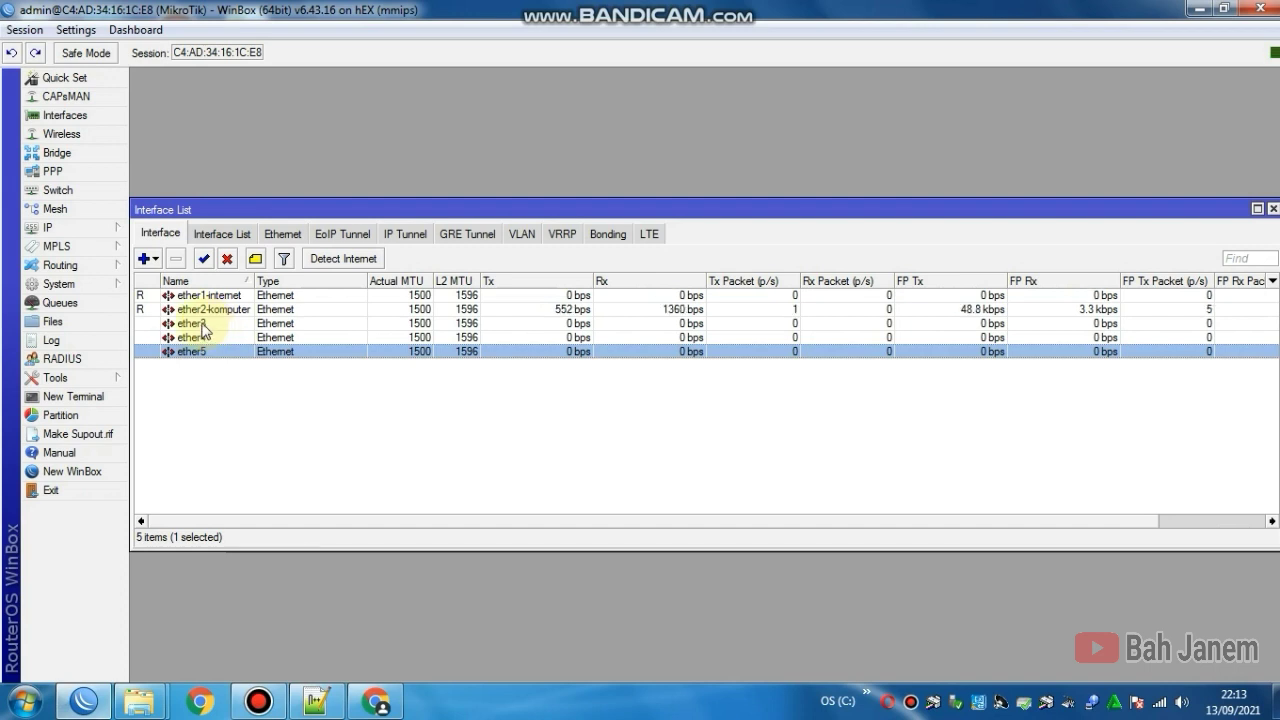
double_click(203, 325)
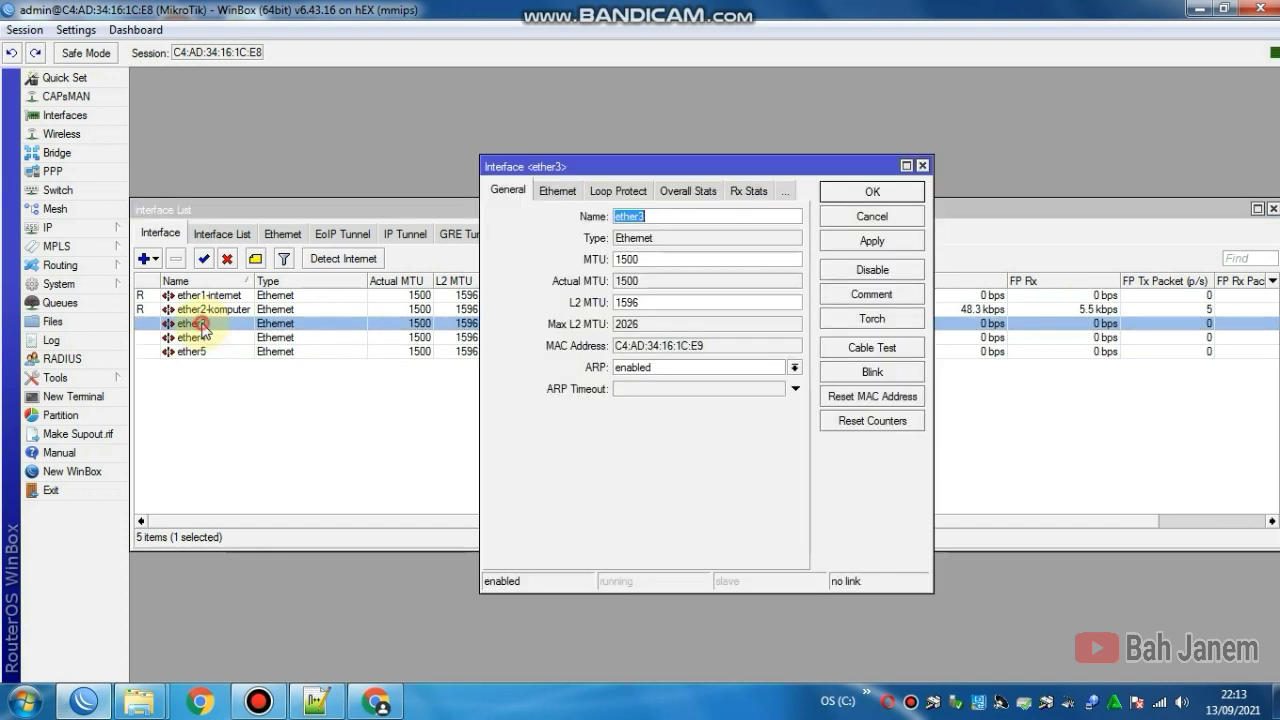
click(684, 216)
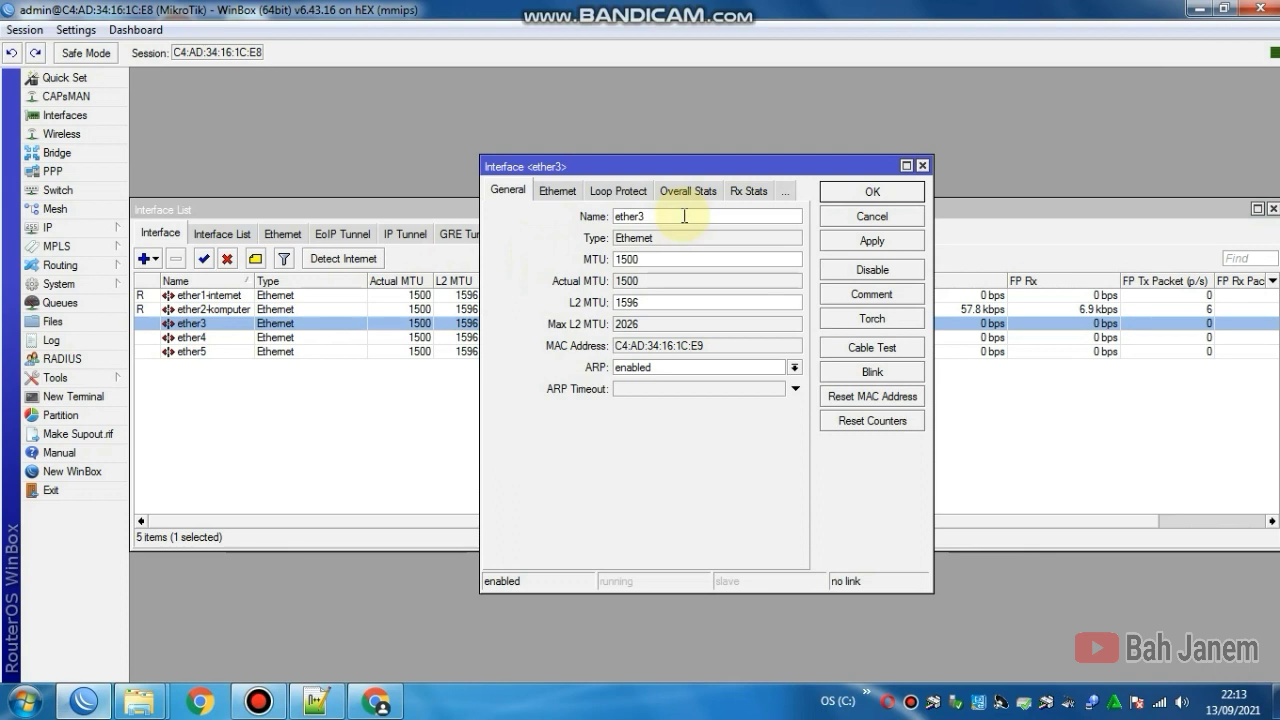
text(-hotspot1)
click(851, 215)
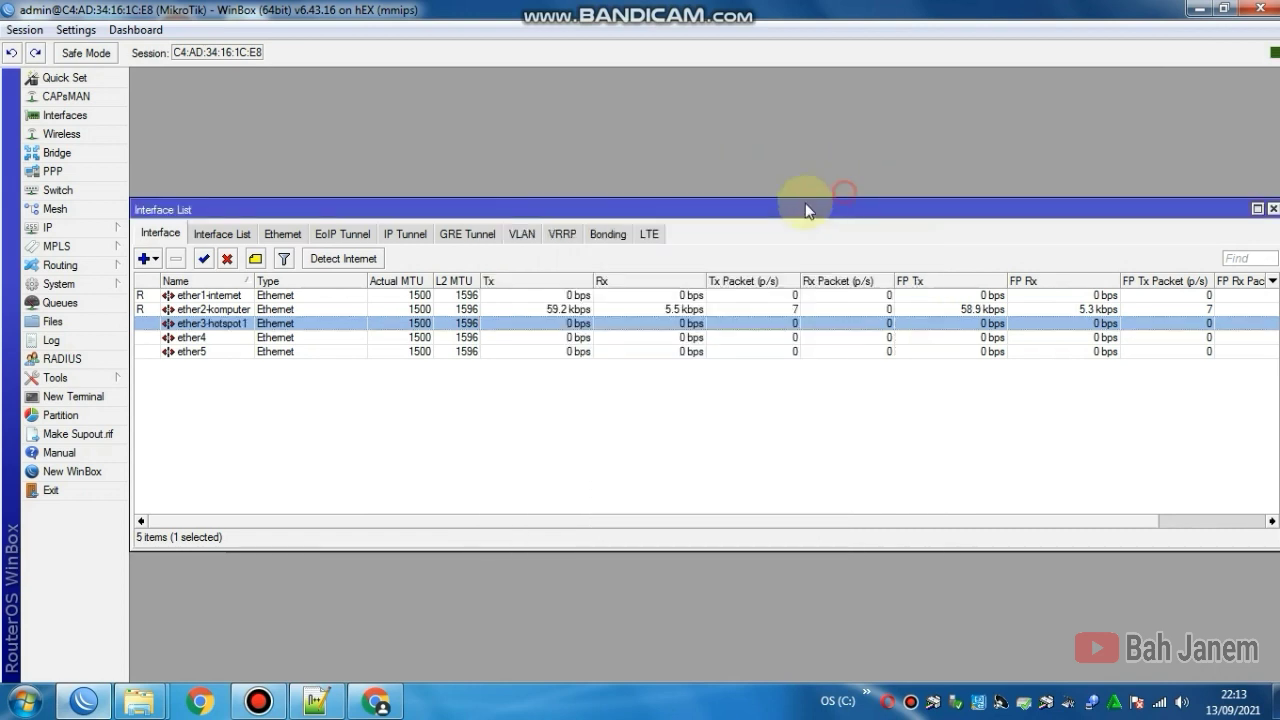
Step: Rename ether4 to ether4-hotspot2
double_click(209, 337)
click(684, 216)
text(-hotspot2)
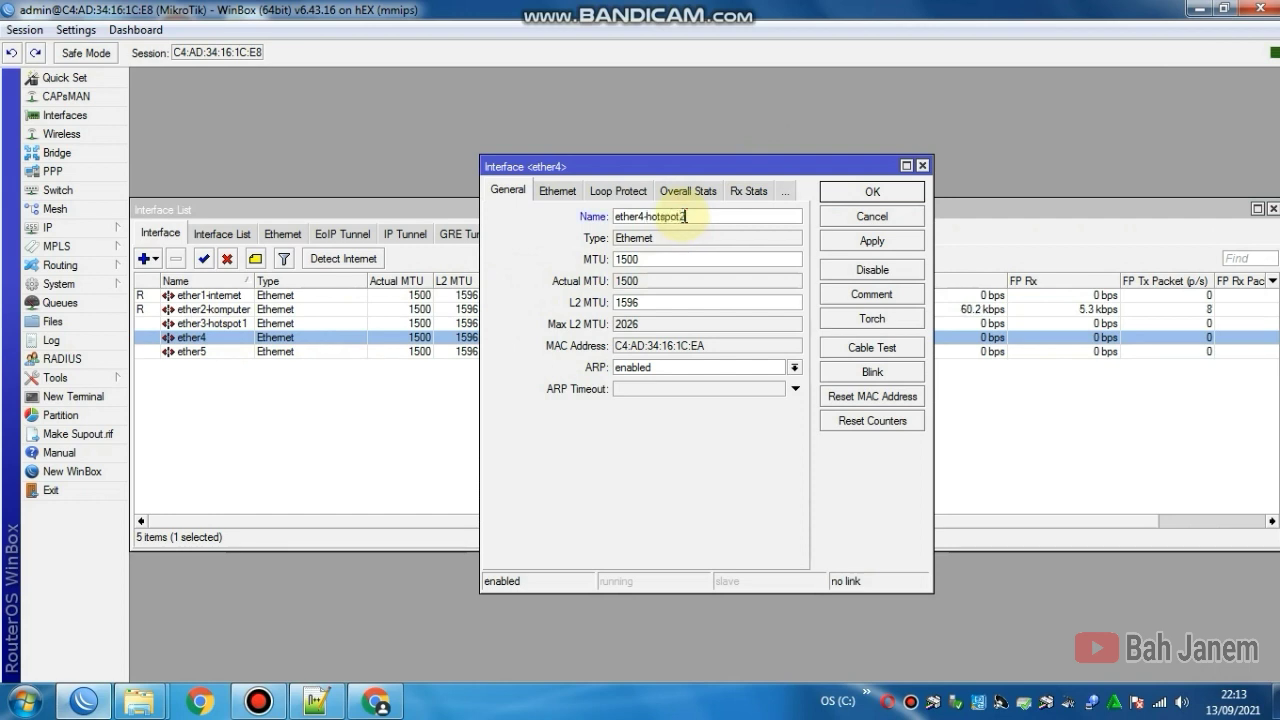
click(870, 241)
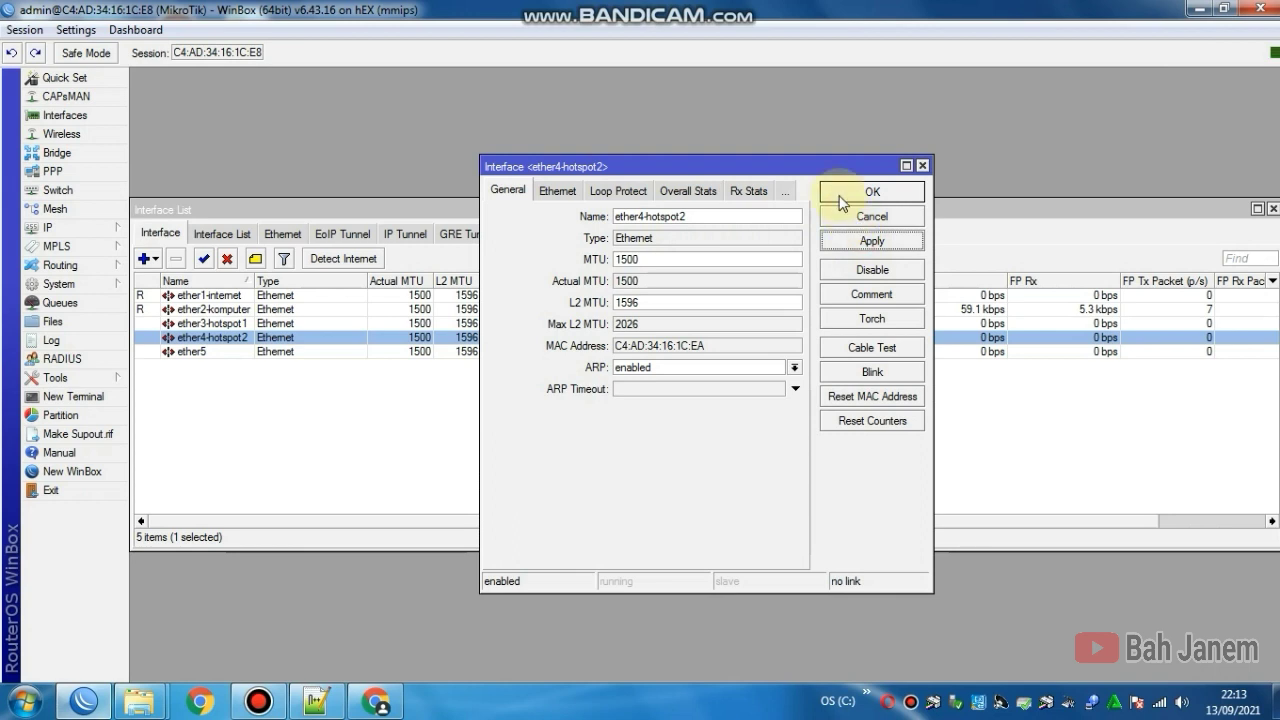
click(829, 192)
Step: Rename ether5 to ether5-hotspot-3 and move the Interface List window higher
double_click(237, 352)
click(651, 214)
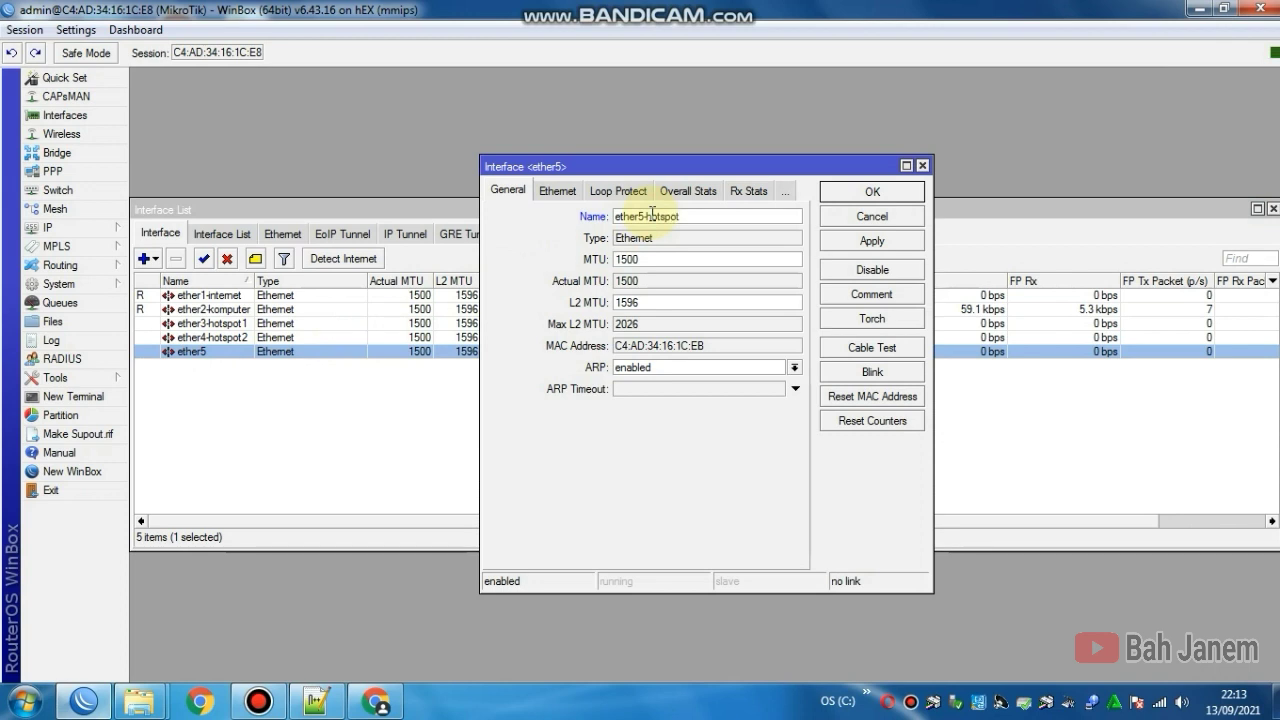
text(-hotspot-3)
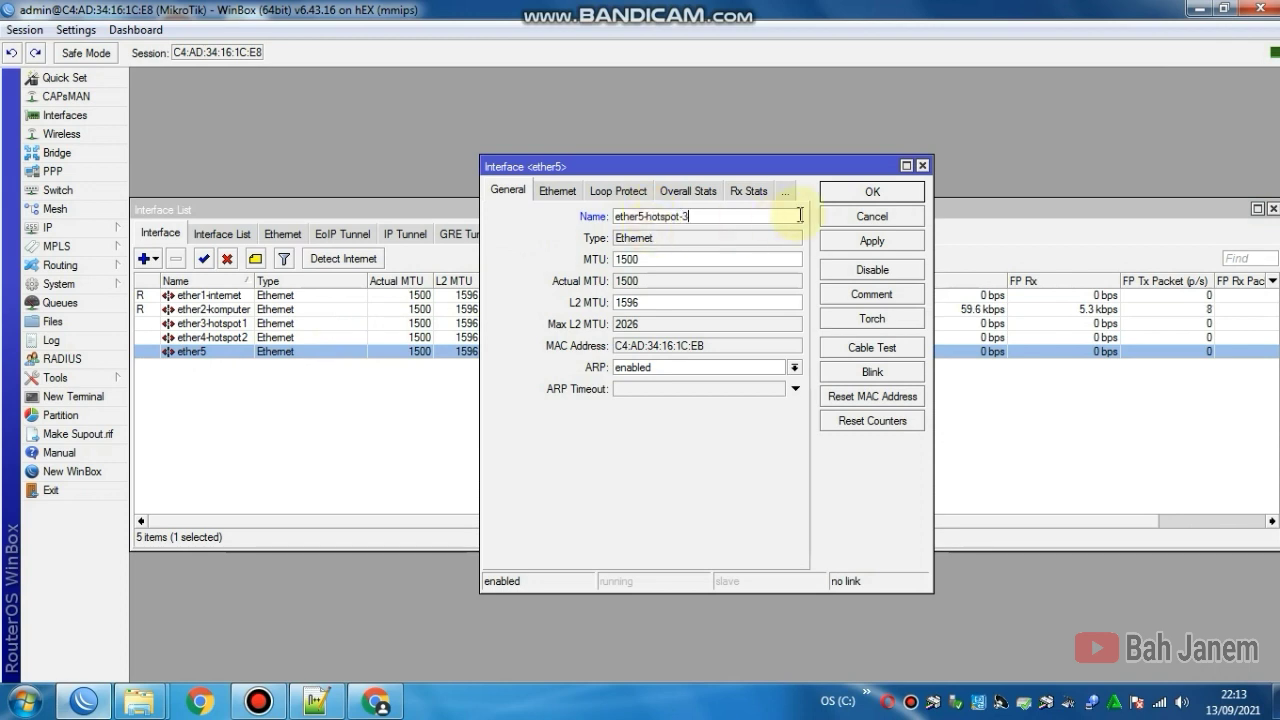
click(868, 240)
click(857, 196)
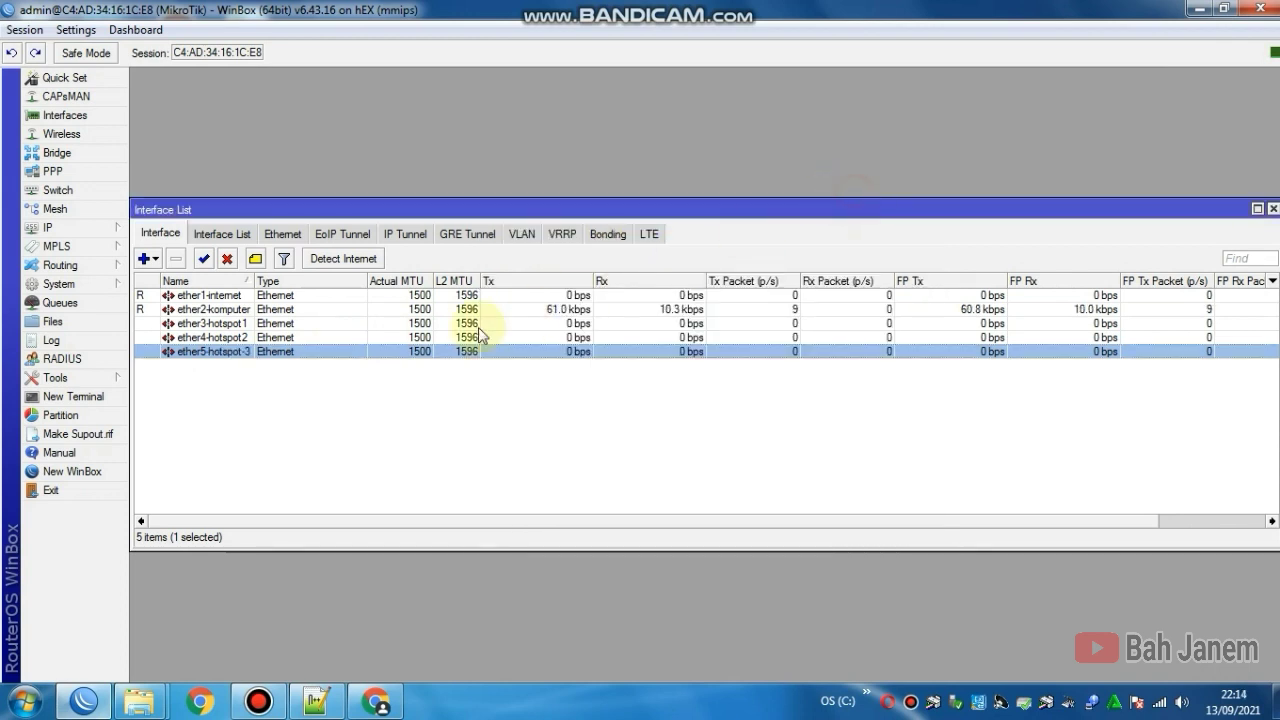
click(238, 323)
click(226, 338)
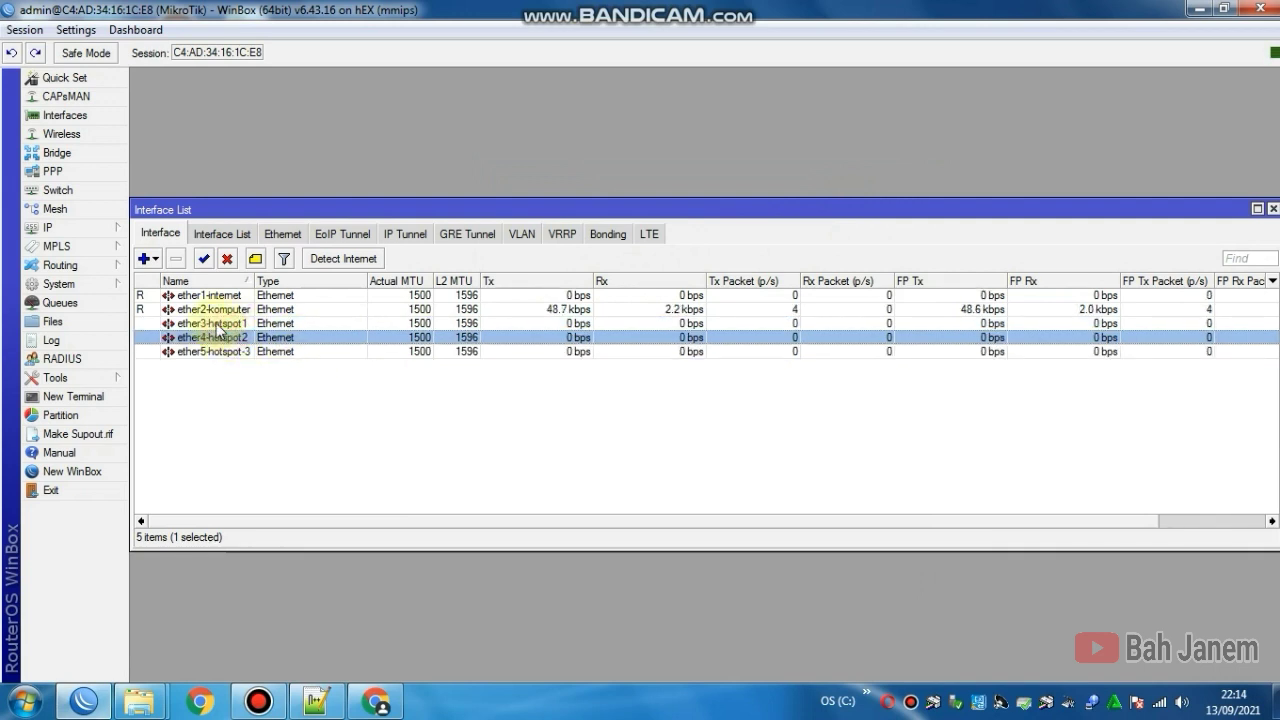
click(224, 324)
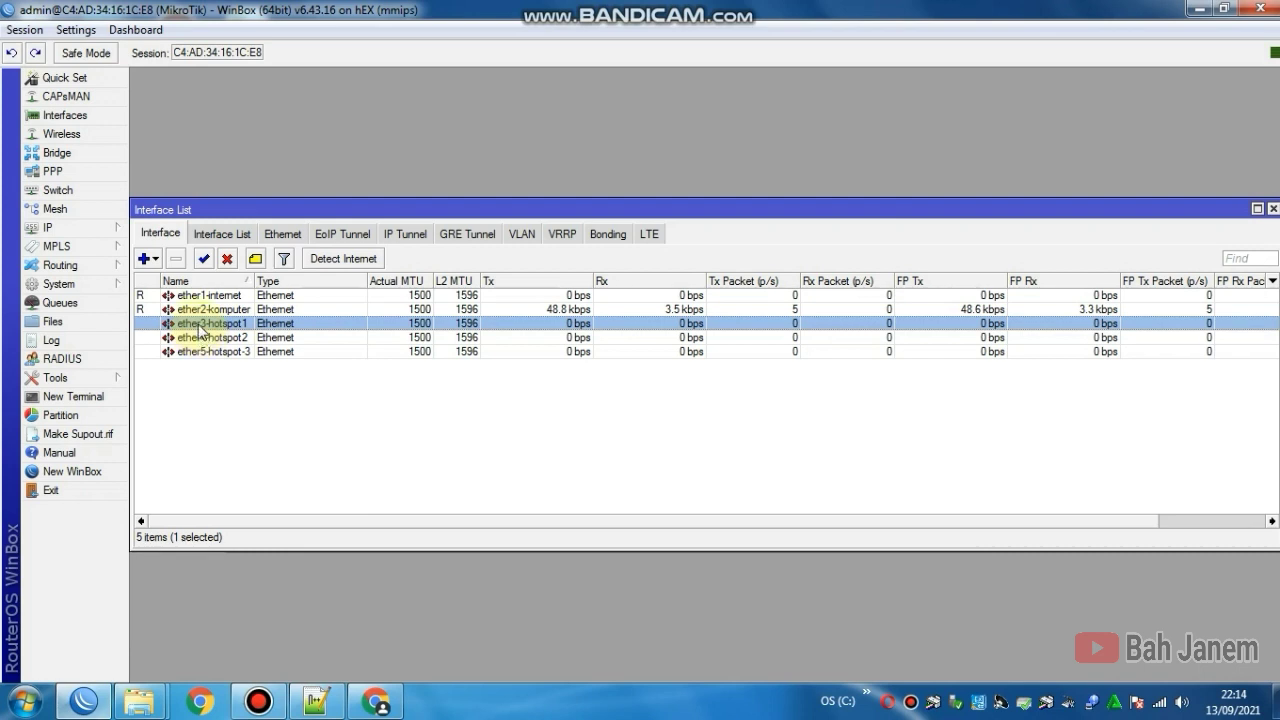
click(199, 339)
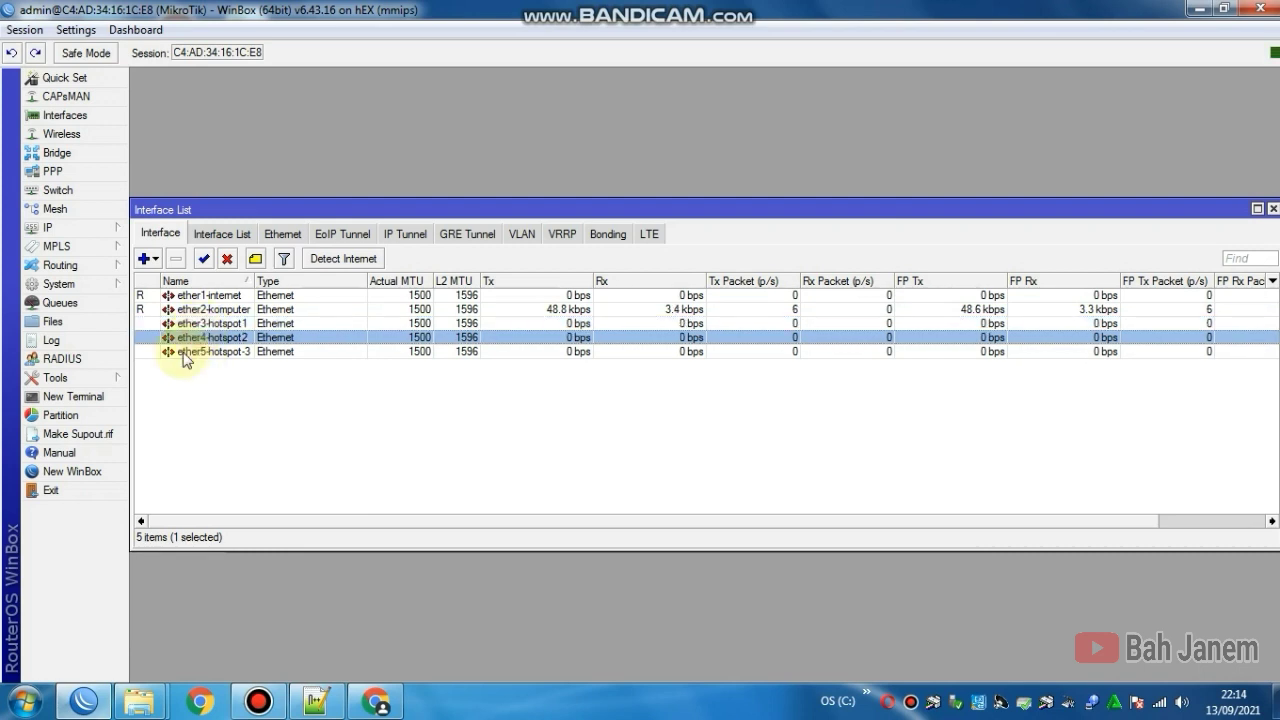
click(190, 353)
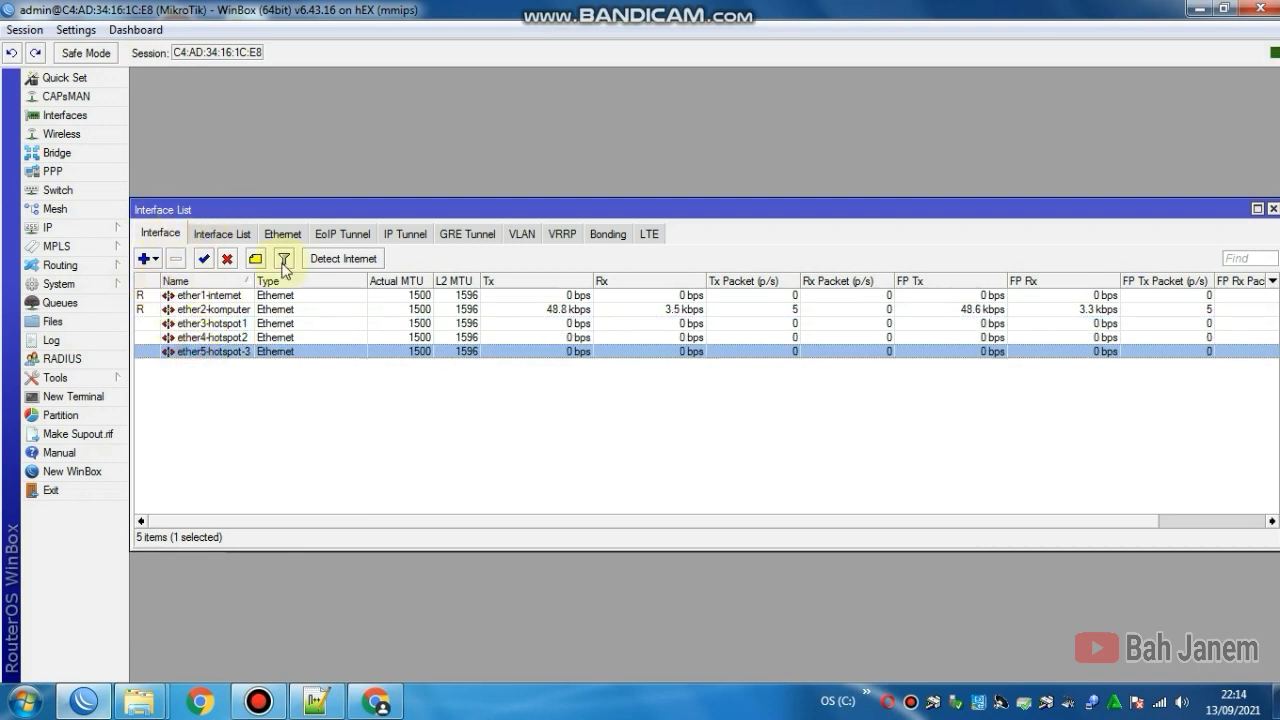
drag(1020, 210, 1014, 88)
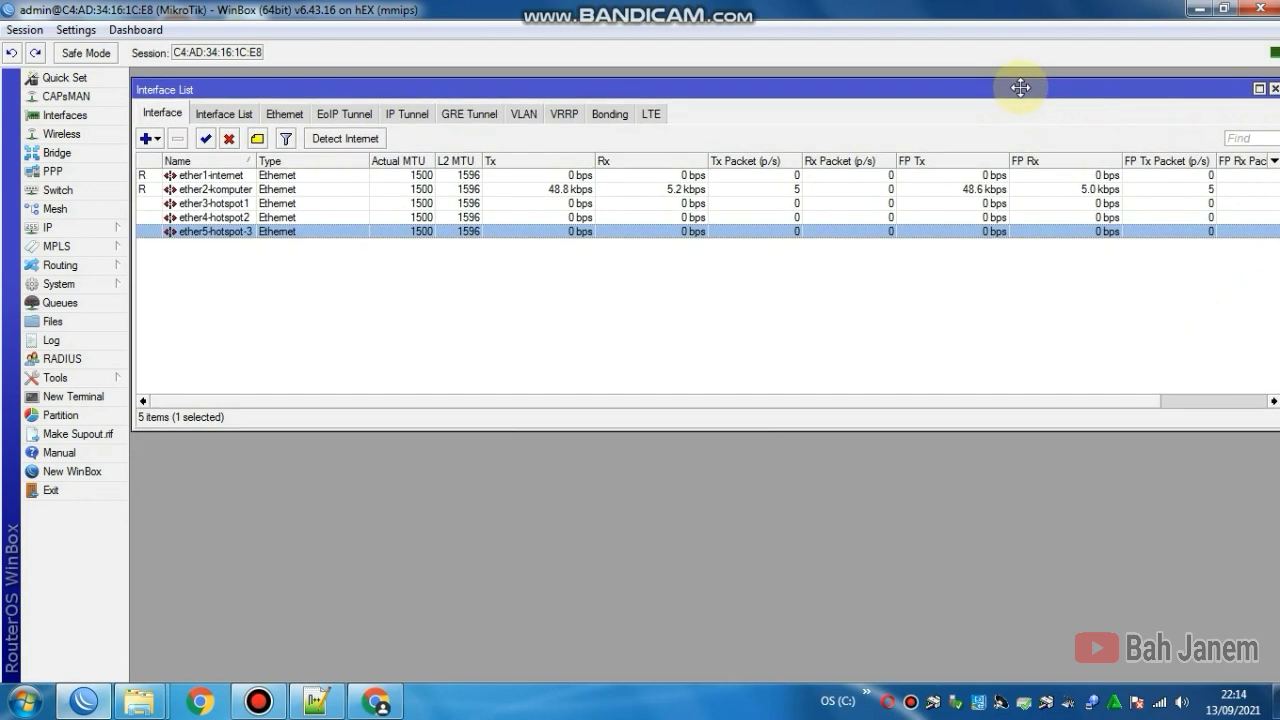
Step: Add a new bridge named bridge1-hotspot in the Bridge window
click(84, 152)
click(155, 256)
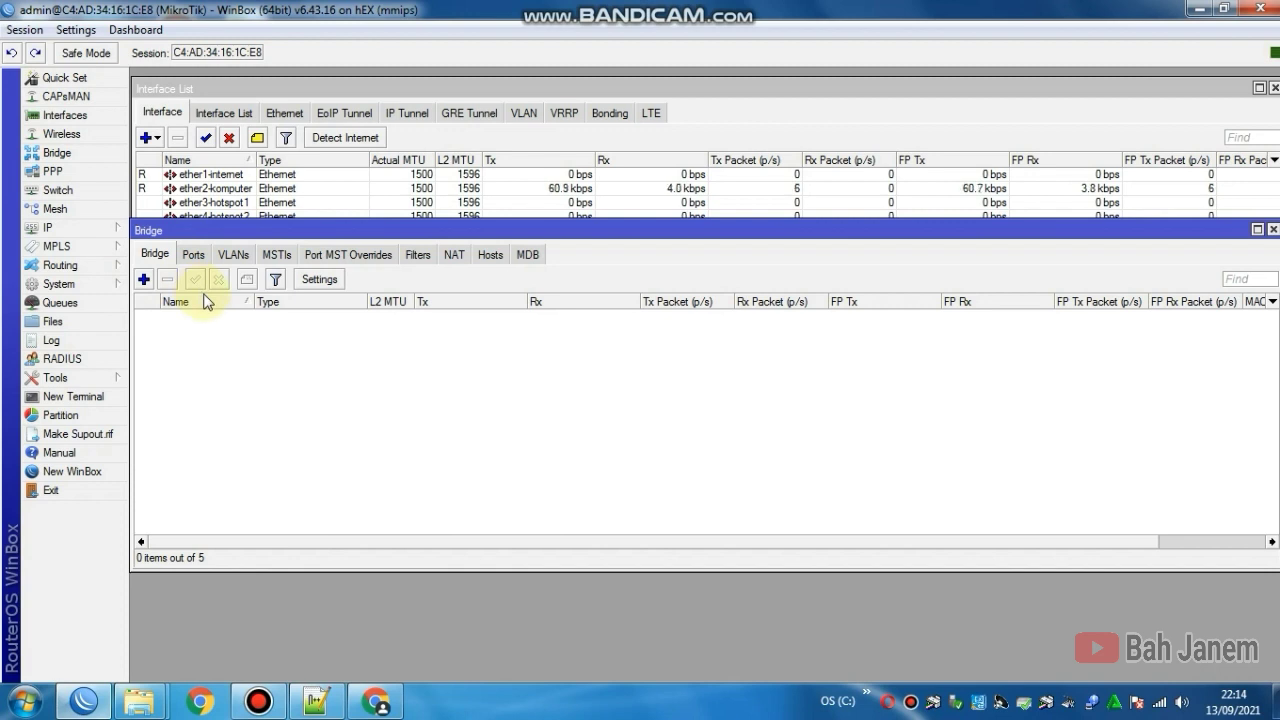
click(144, 281)
click(694, 226)
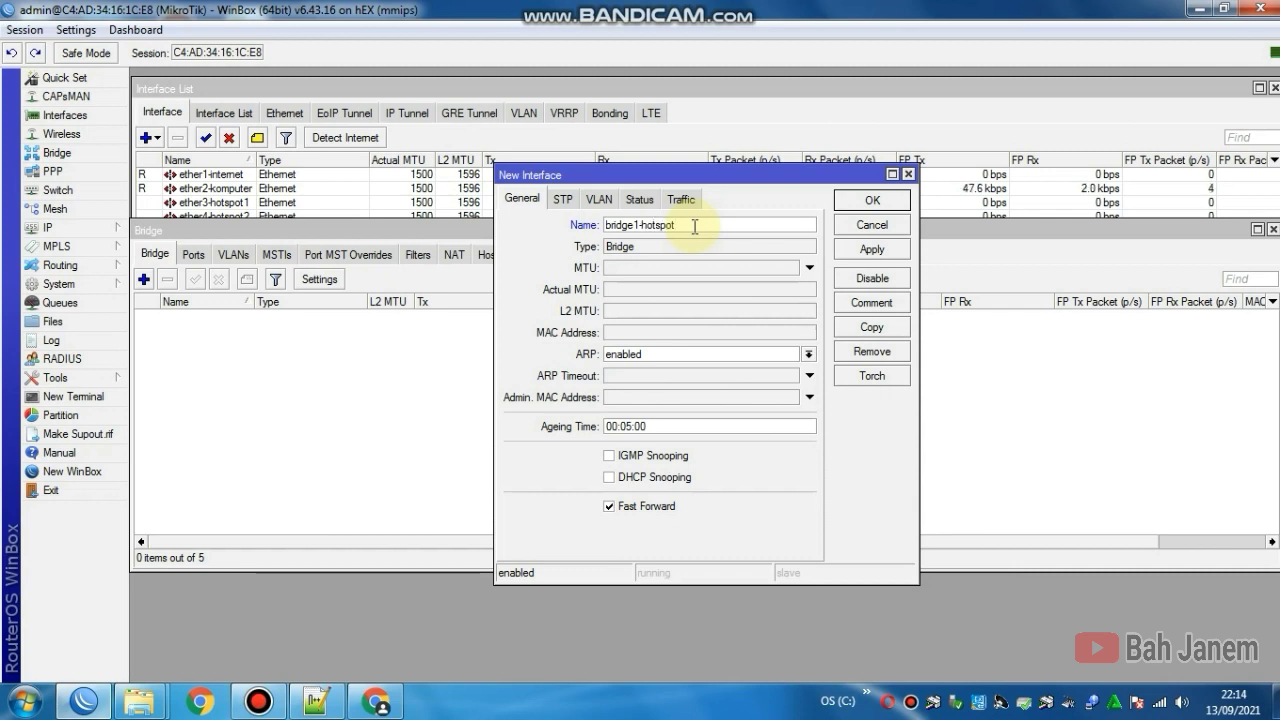
click(850, 250)
click(850, 212)
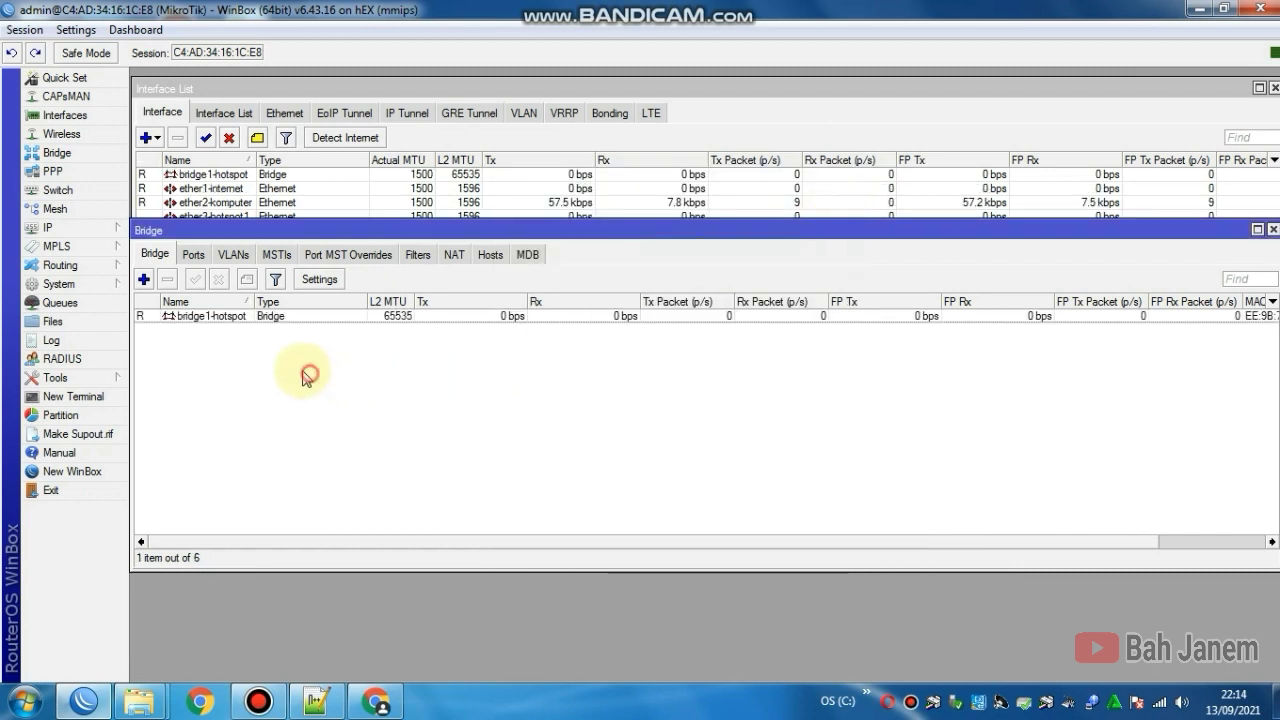
click(169, 316)
Step: Add ether3-hotspot1 and ether4-hotspot2 as ports of bridge1-hotspot
click(212, 342)
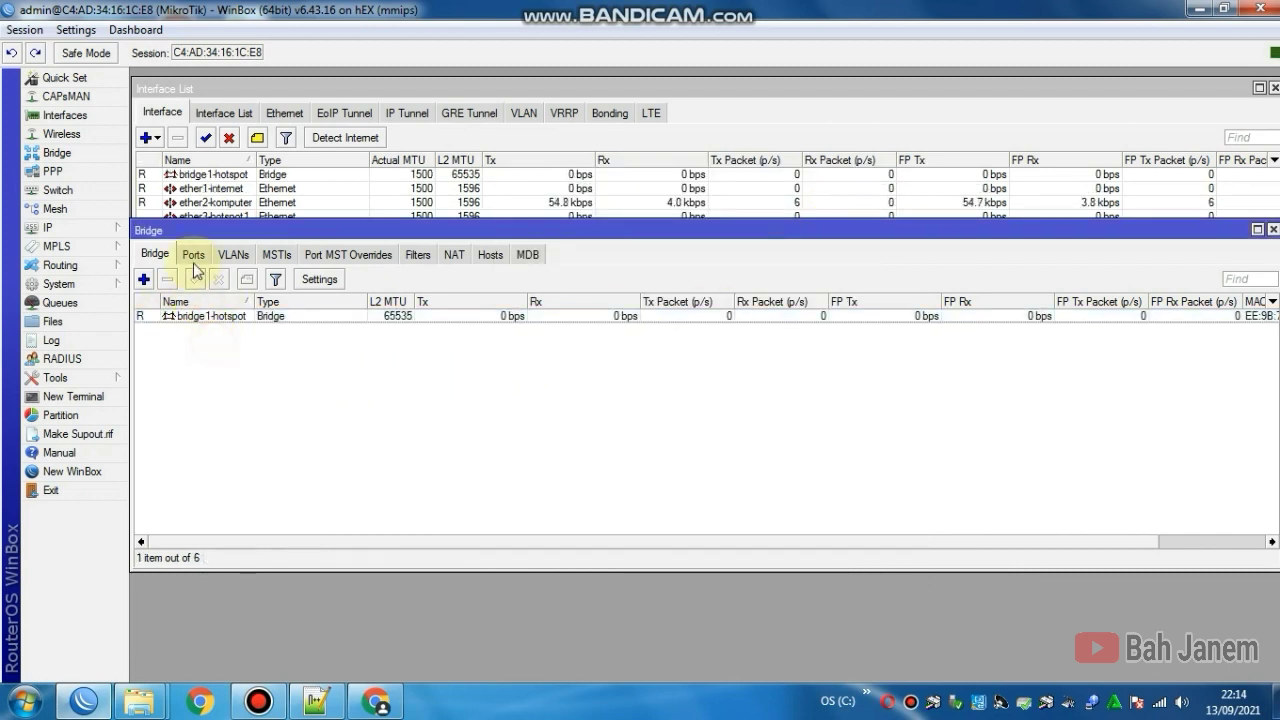
click(194, 256)
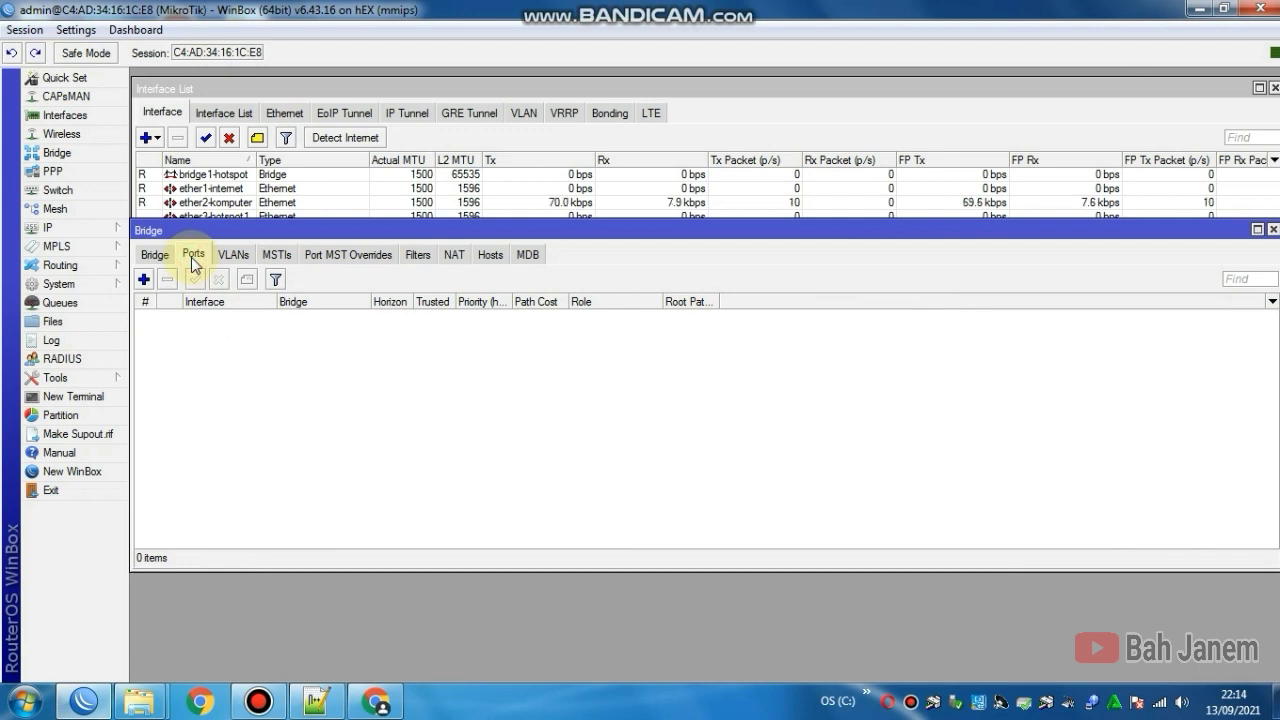
click(144, 280)
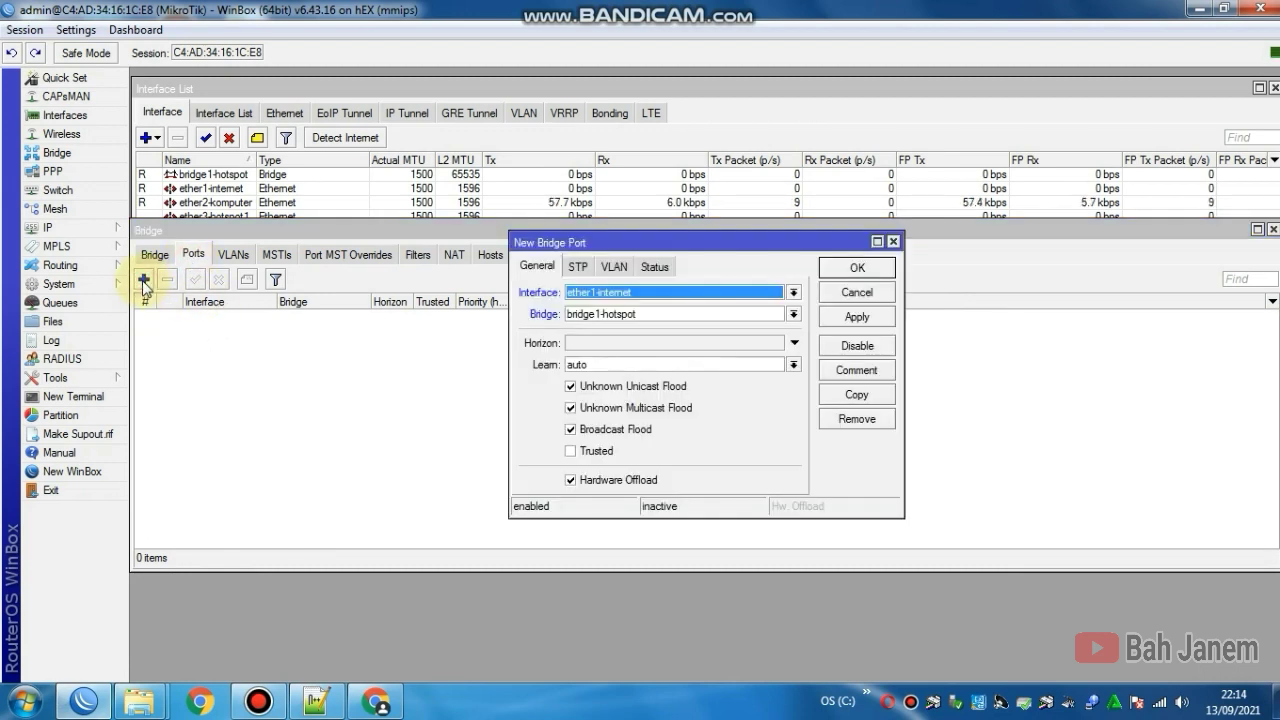
click(585, 292)
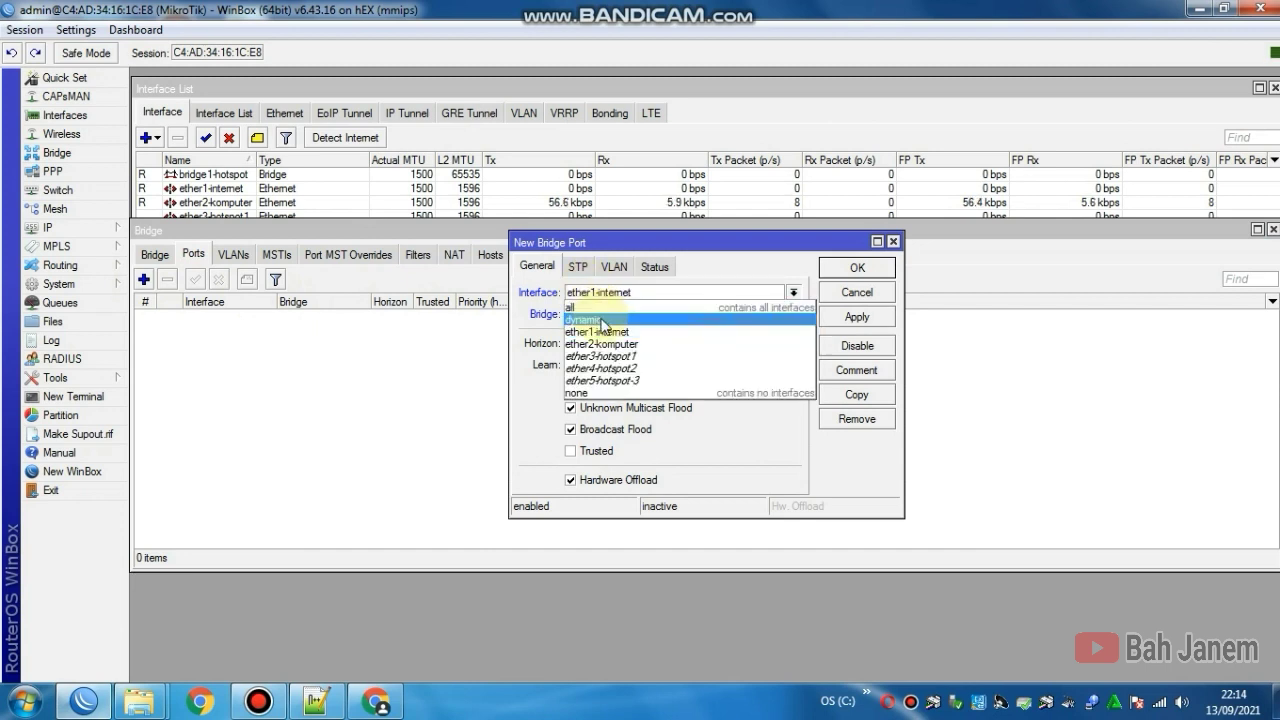
click(603, 356)
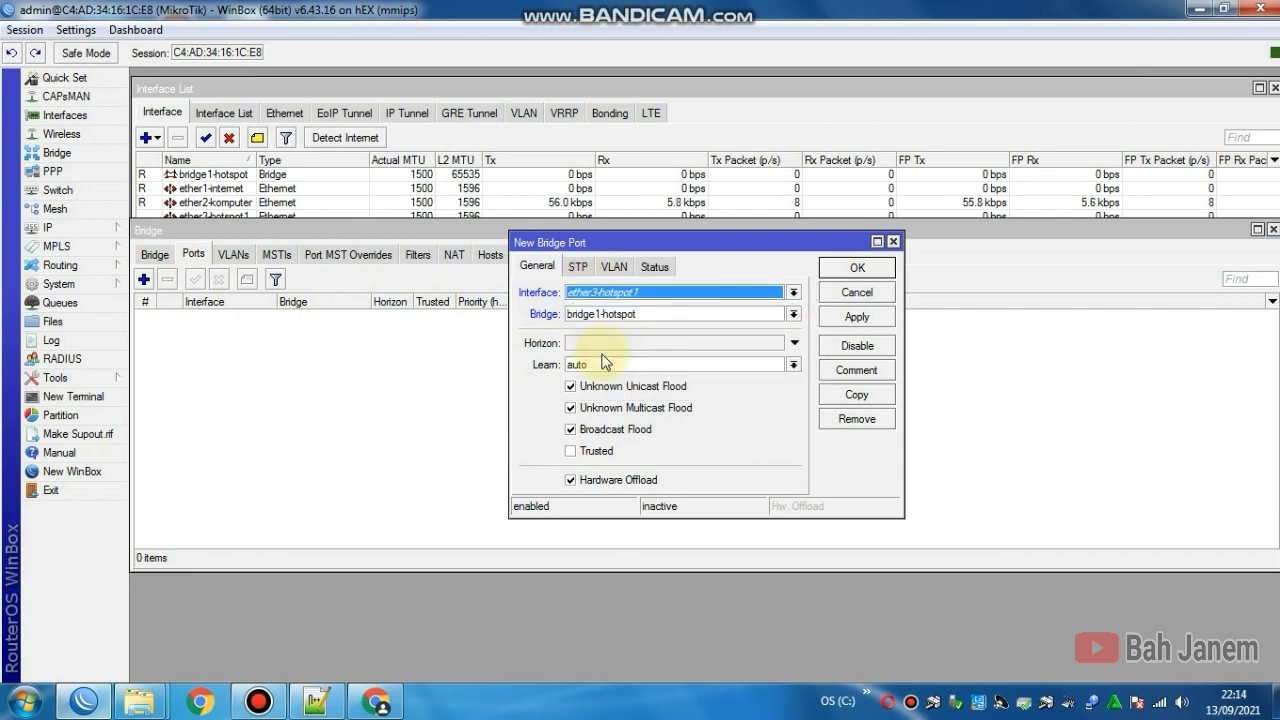
click(833, 318)
click(845, 270)
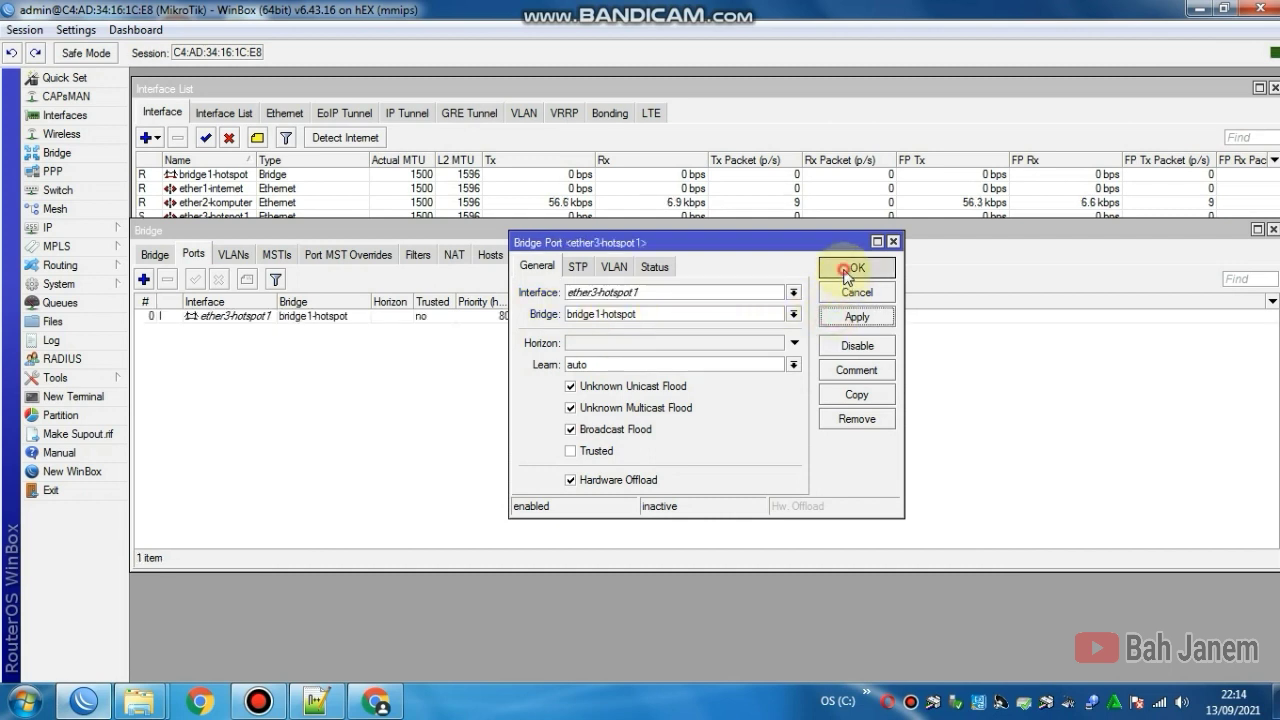
click(145, 280)
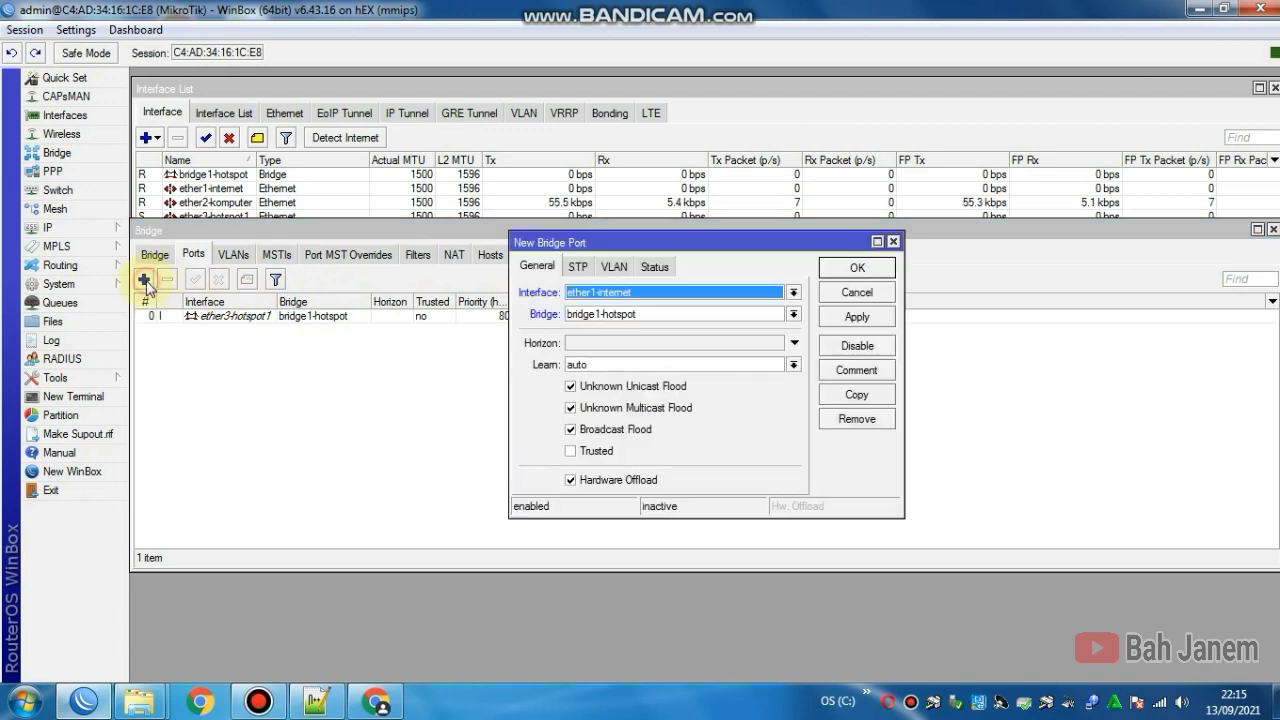
click(609, 293)
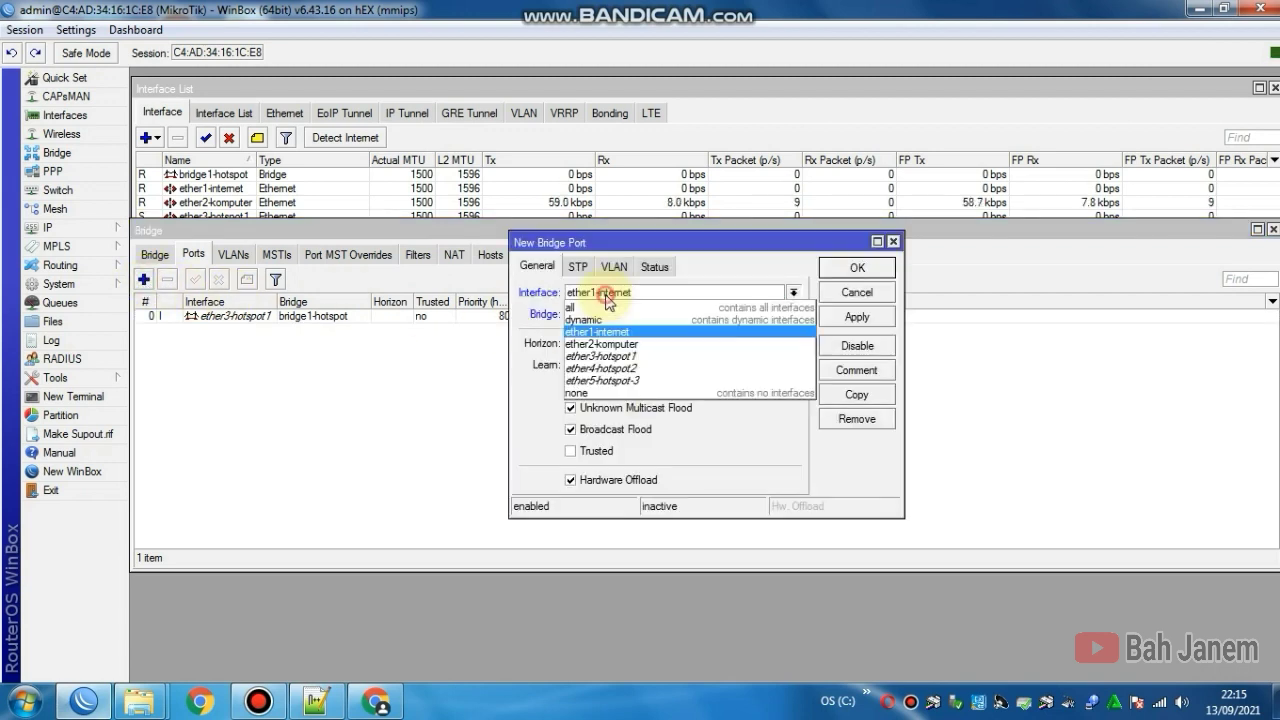
click(601, 369)
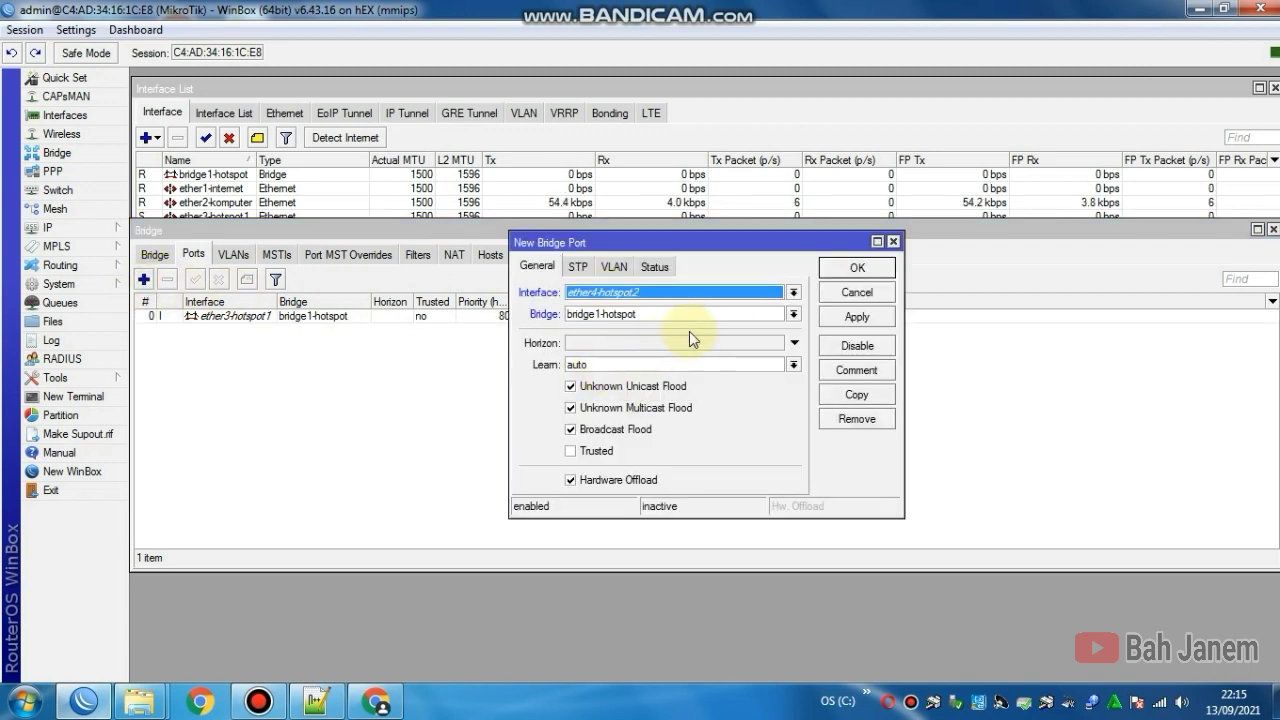
click(851, 322)
click(852, 270)
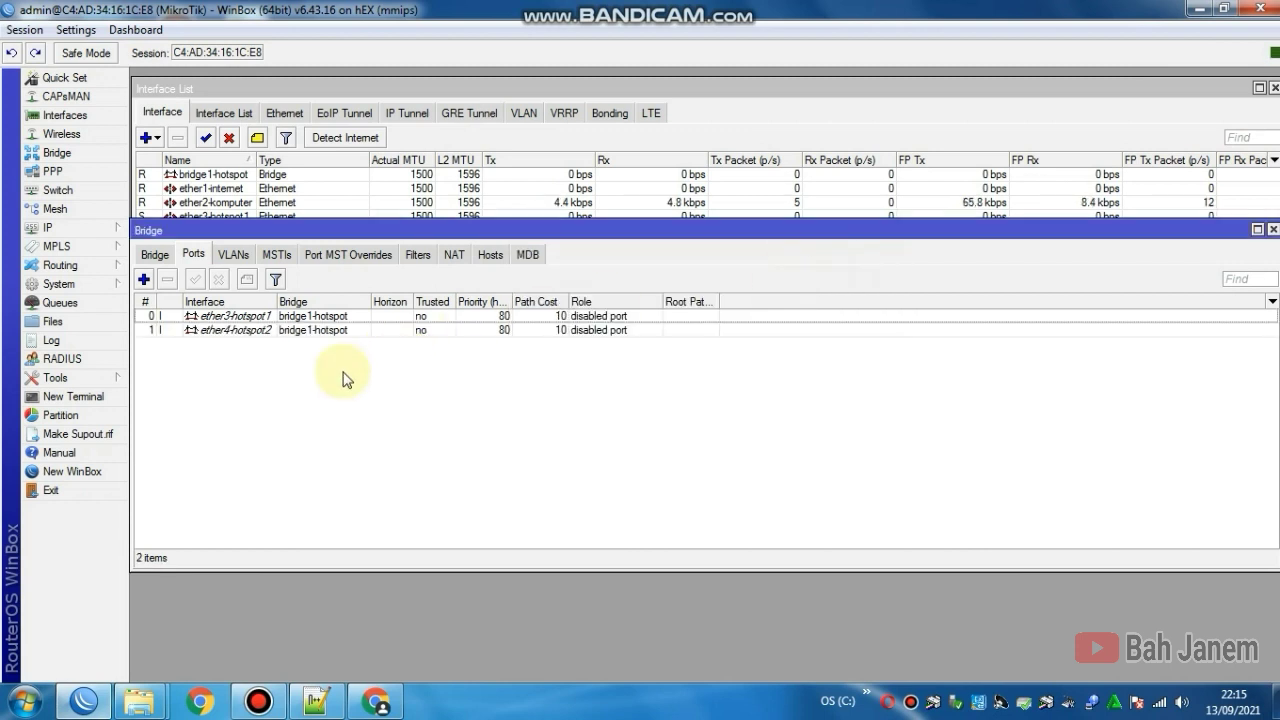
Step: Add ether5-hotspot-3 as a bridge1-hotspot port and shrink the Bridge and Interface windows
click(144, 279)
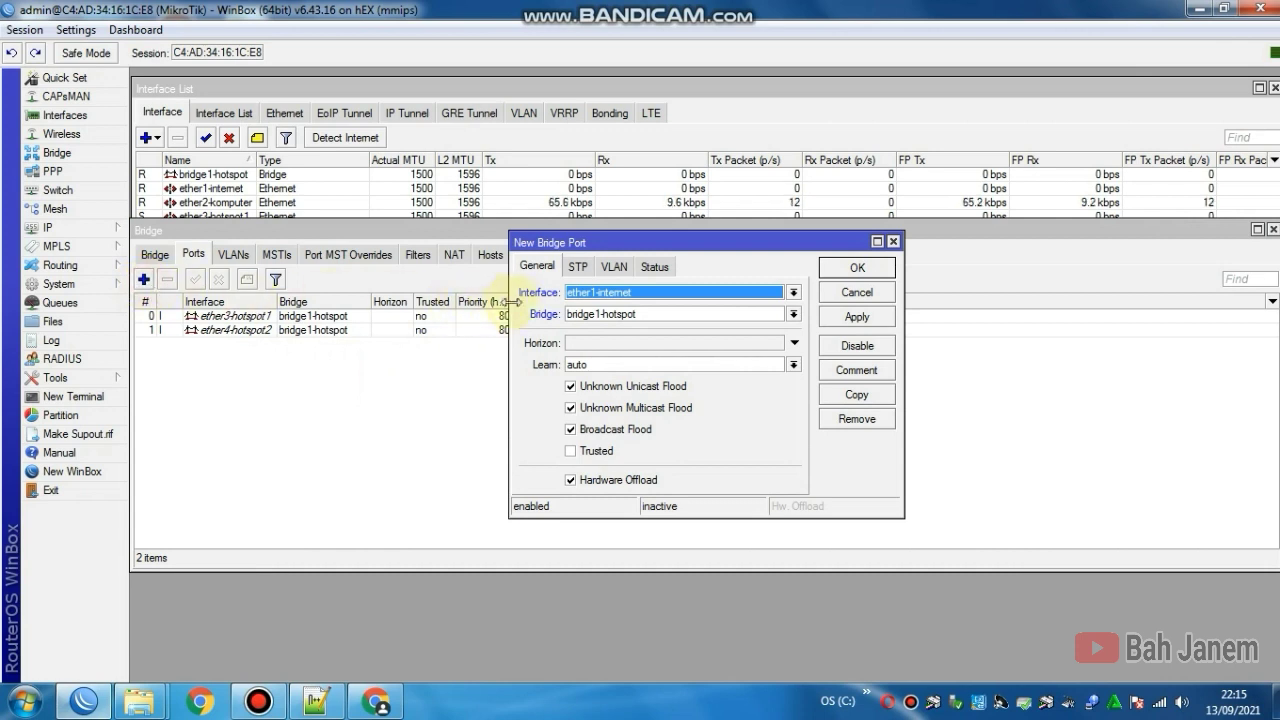
click(591, 296)
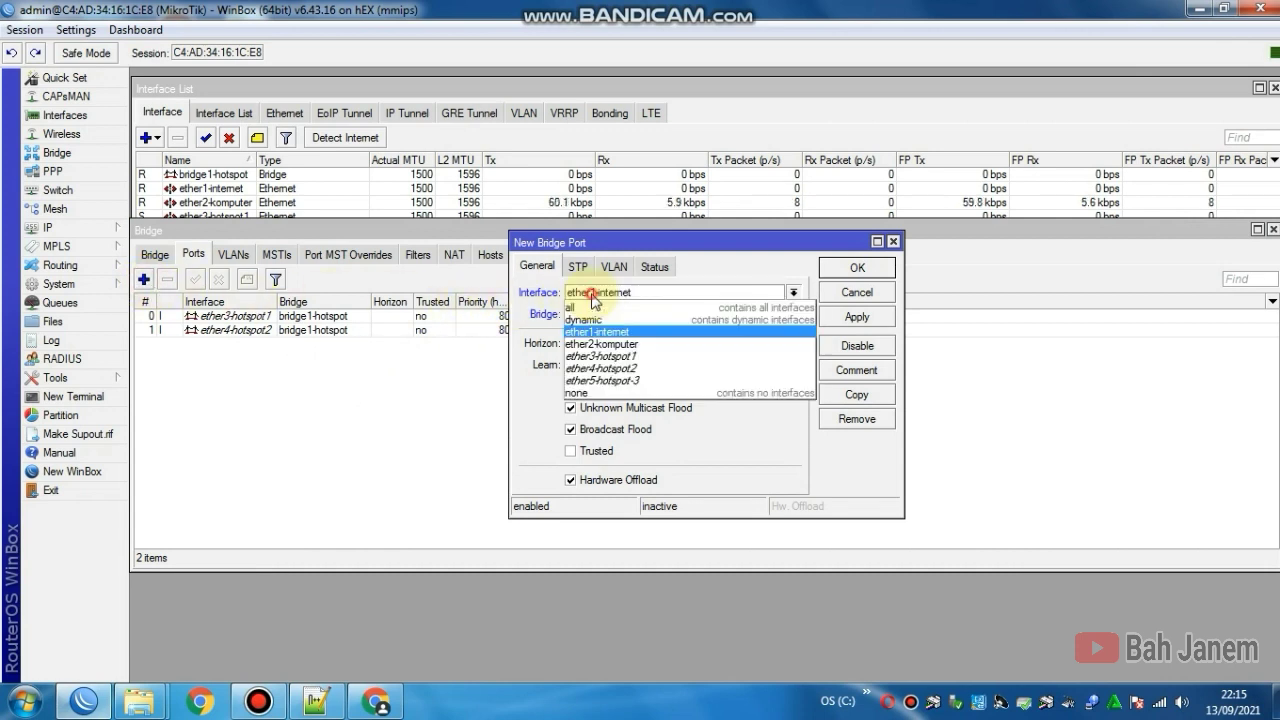
click(602, 381)
click(848, 320)
click(855, 268)
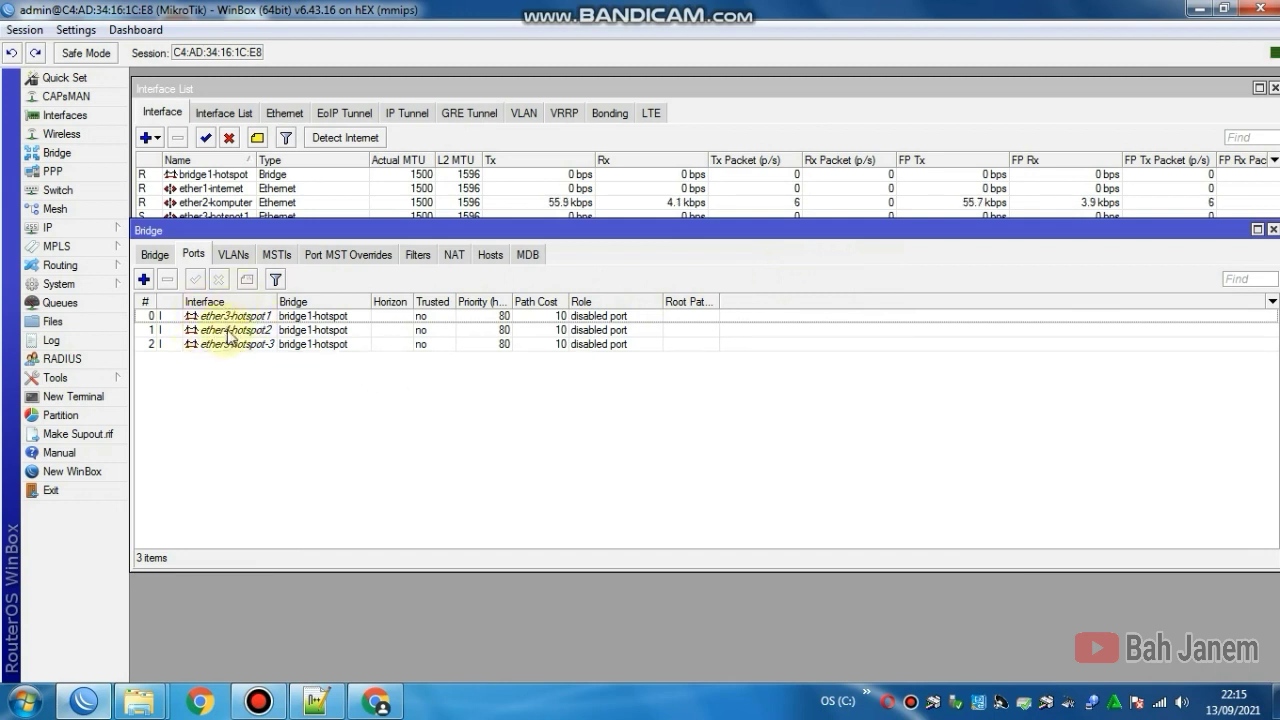
drag(419, 567, 414, 382)
drag(398, 431, 403, 294)
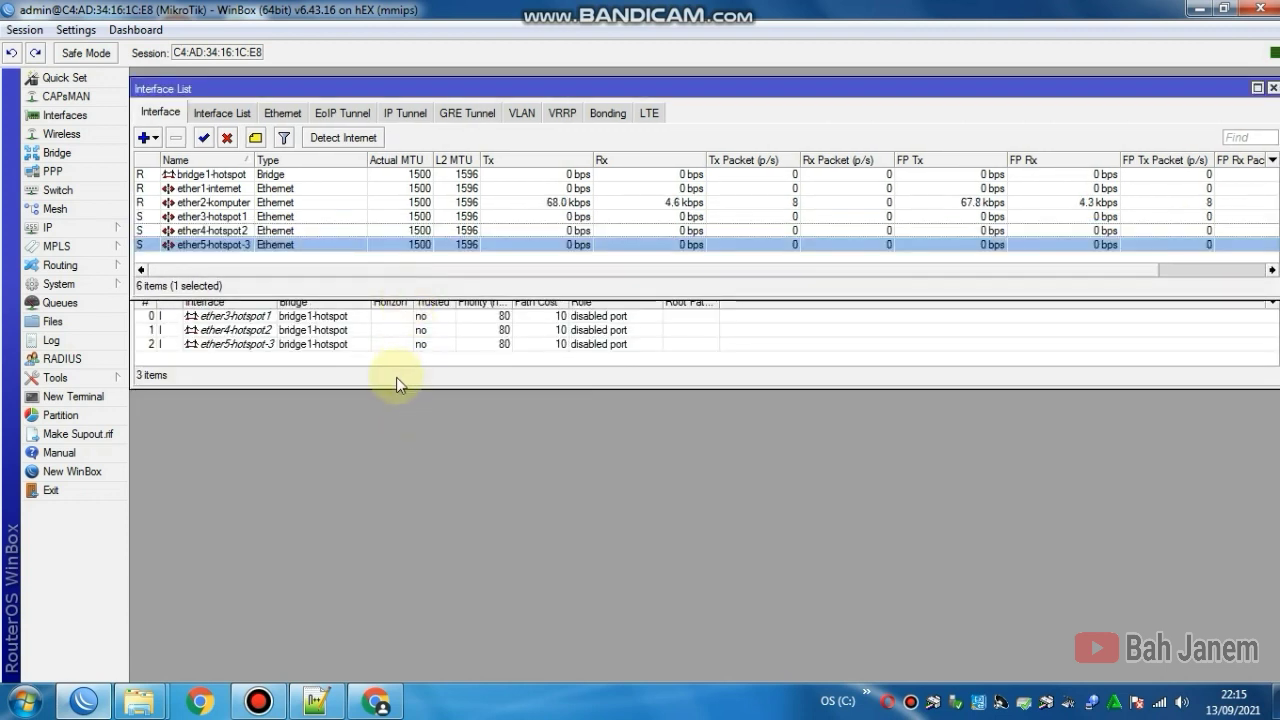
Step: Rearrange the bridge port windows and place the empty IP Address List lower on screen
click(396, 377)
drag(289, 231, 290, 320)
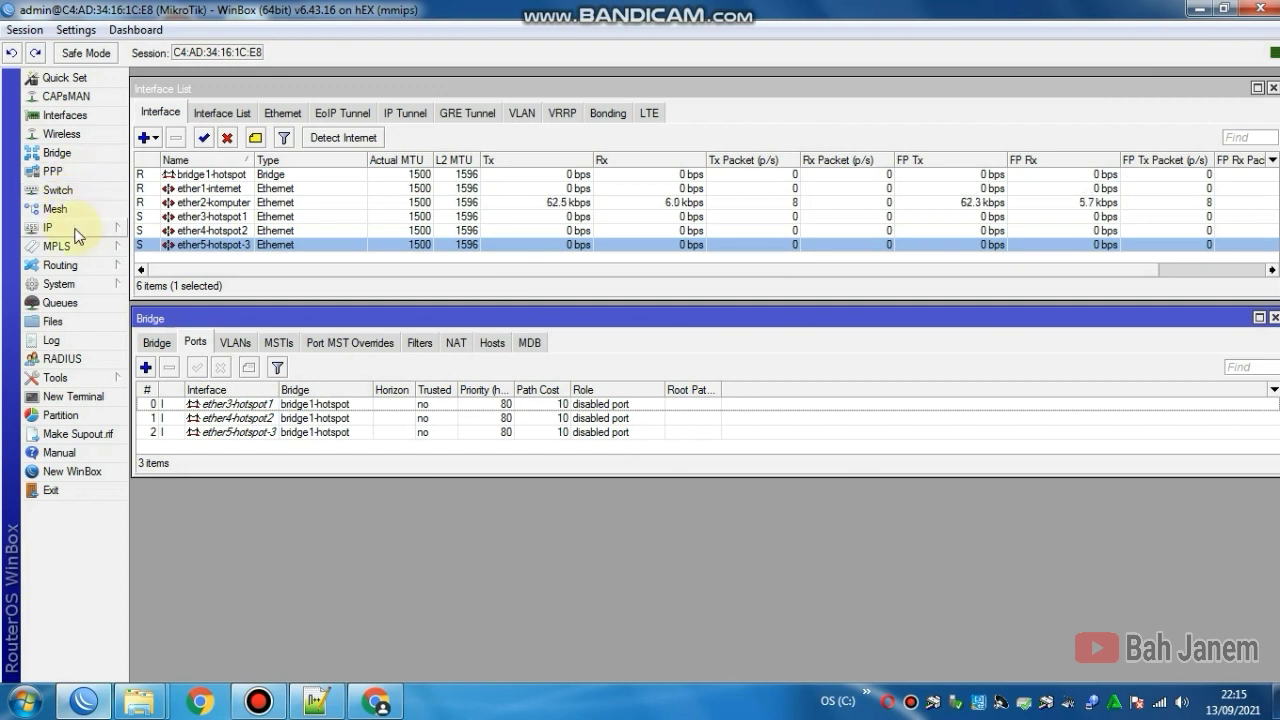
click(78, 233)
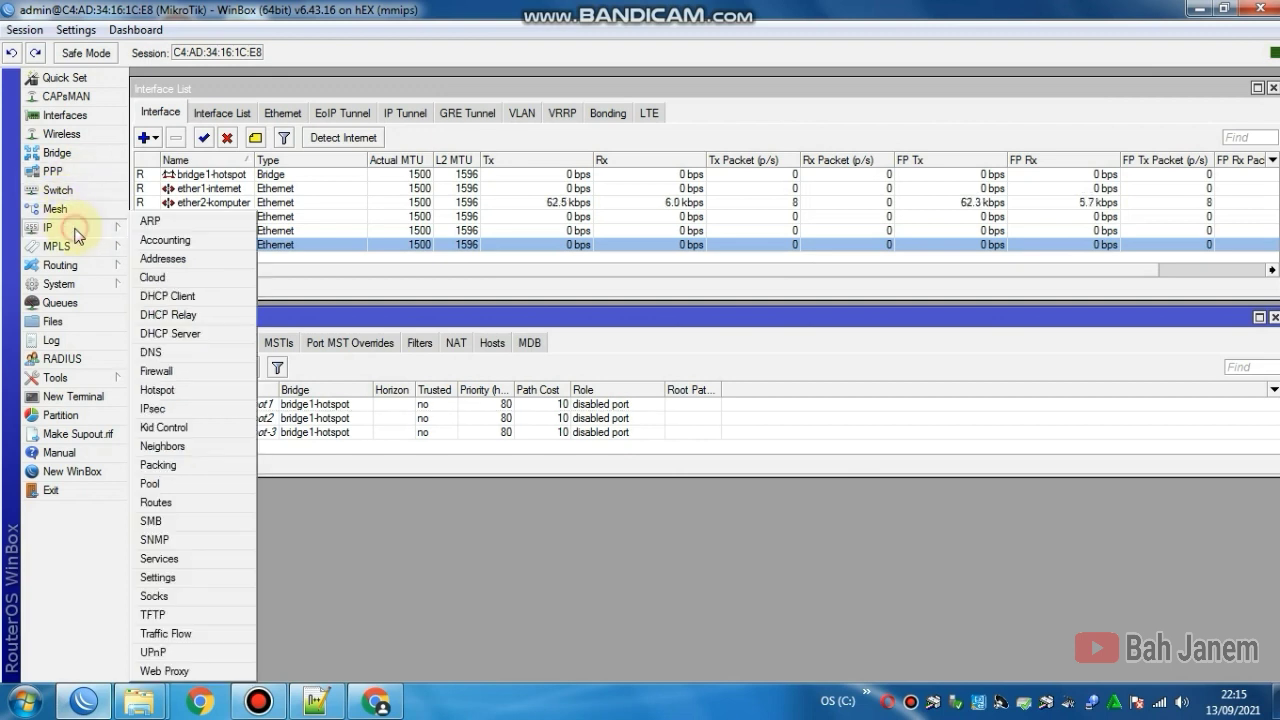
click(177, 260)
drag(370, 89, 422, 489)
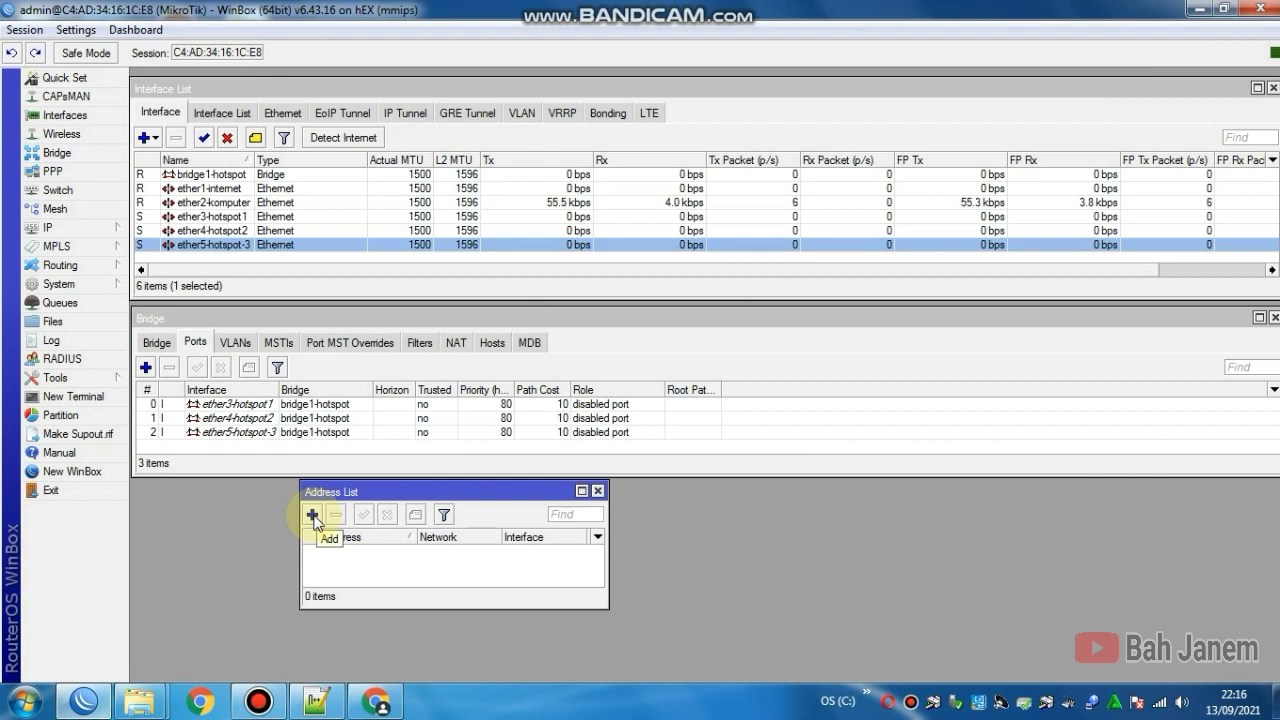
Step: Add address 192.168.1.2/24 on interface ether1-internet
click(313, 516)
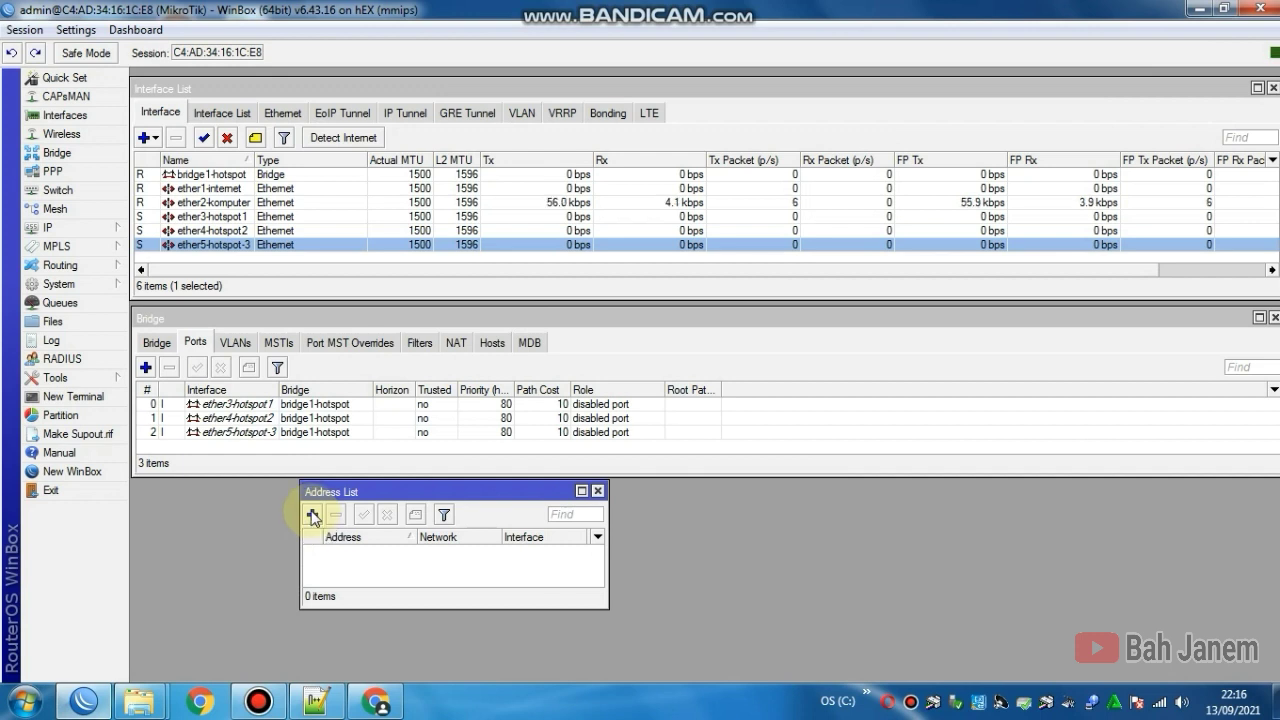
click(313, 516)
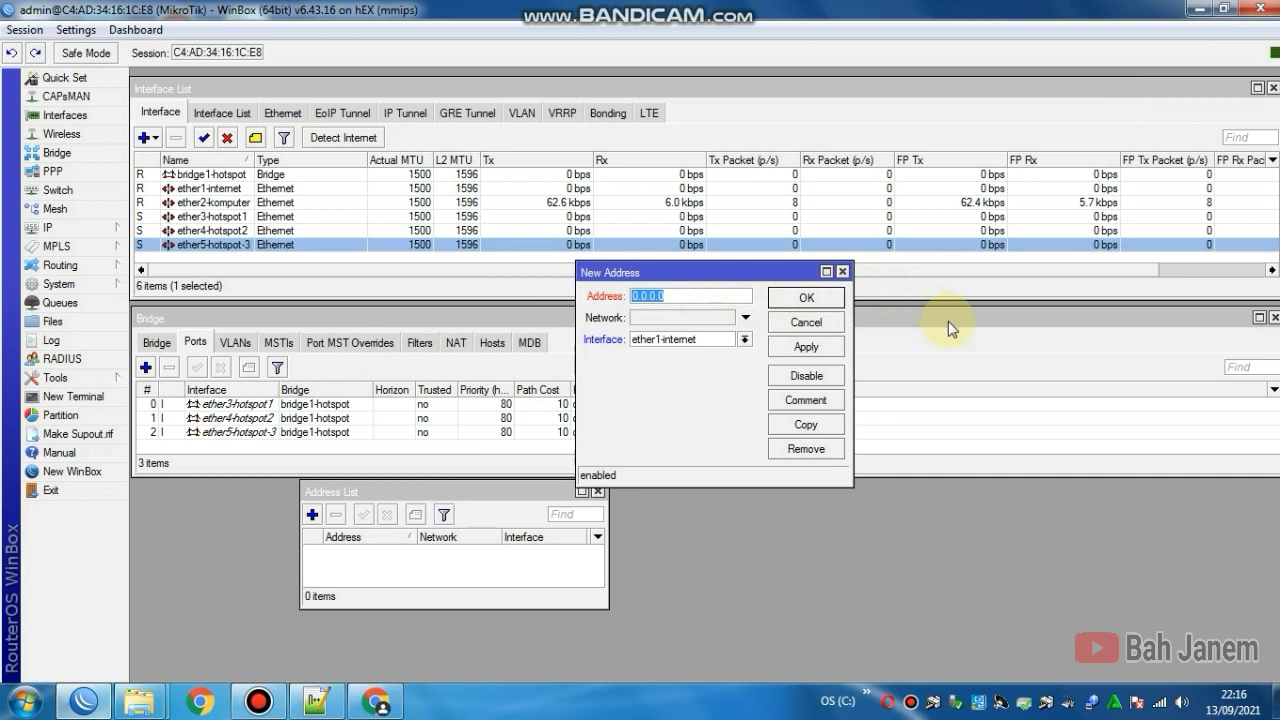
text(192.168.1)
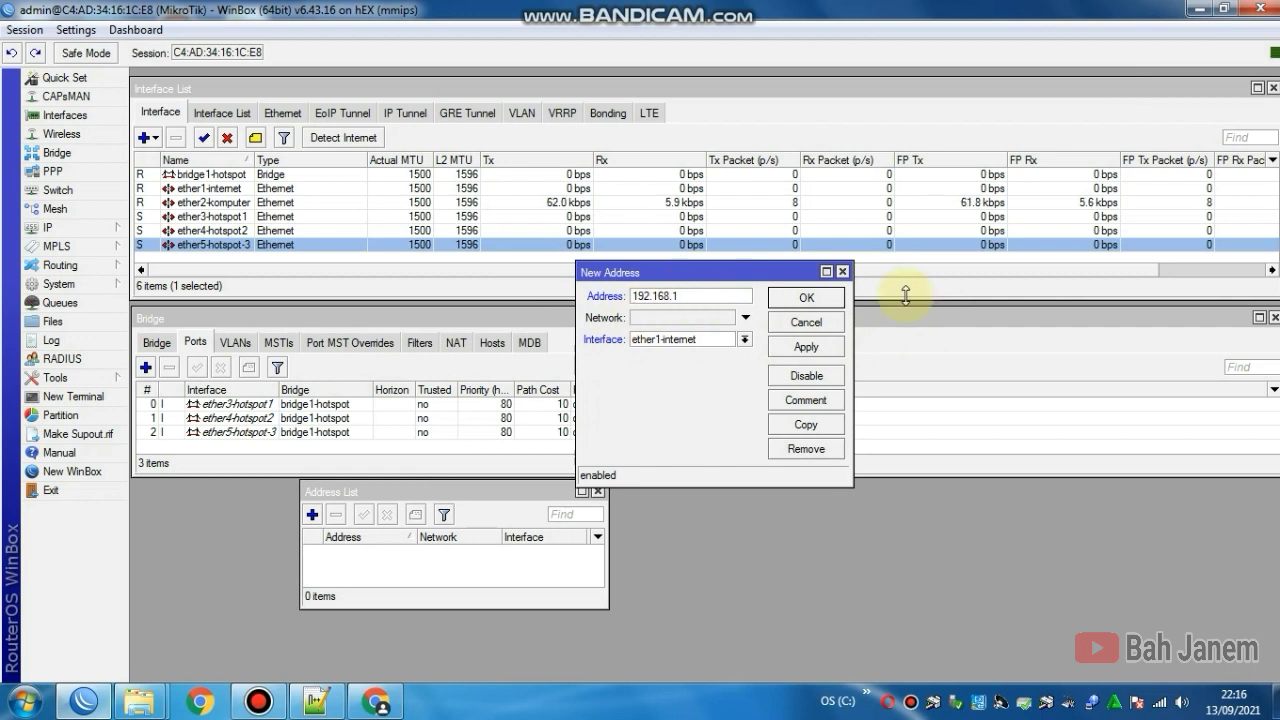
text(.2/24)
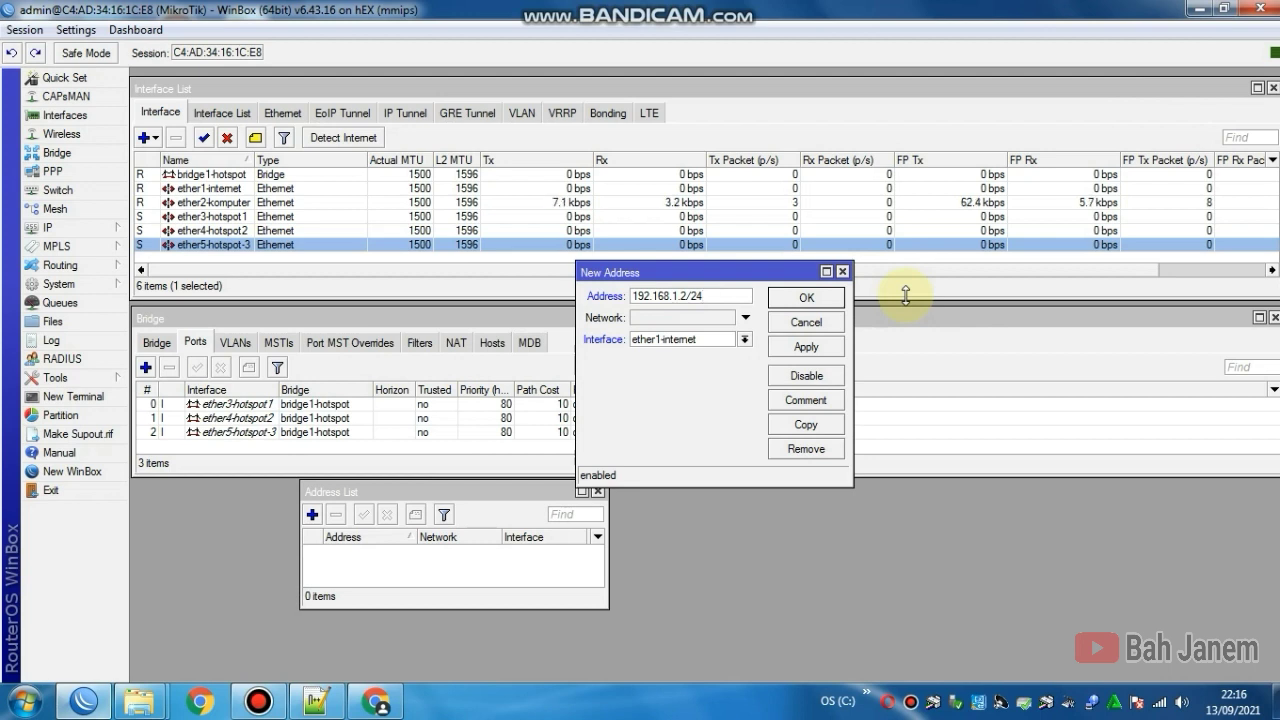
click(655, 340)
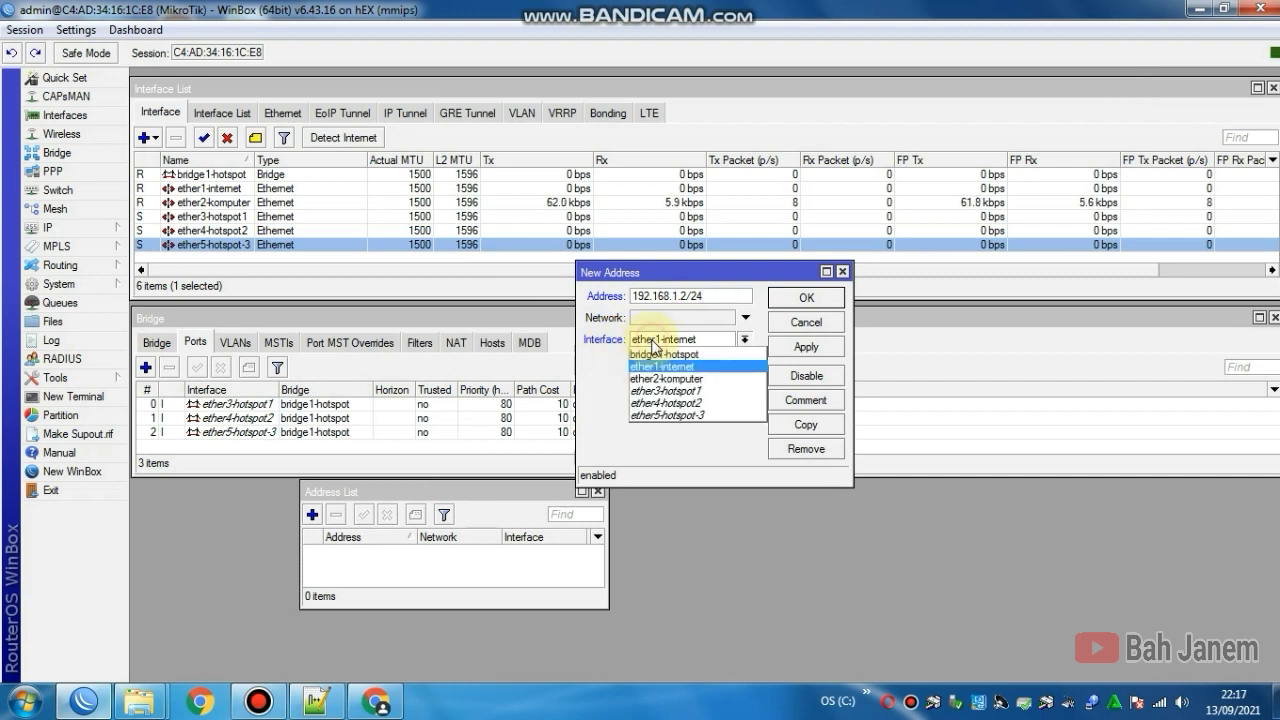
click(660, 340)
click(790, 348)
click(792, 300)
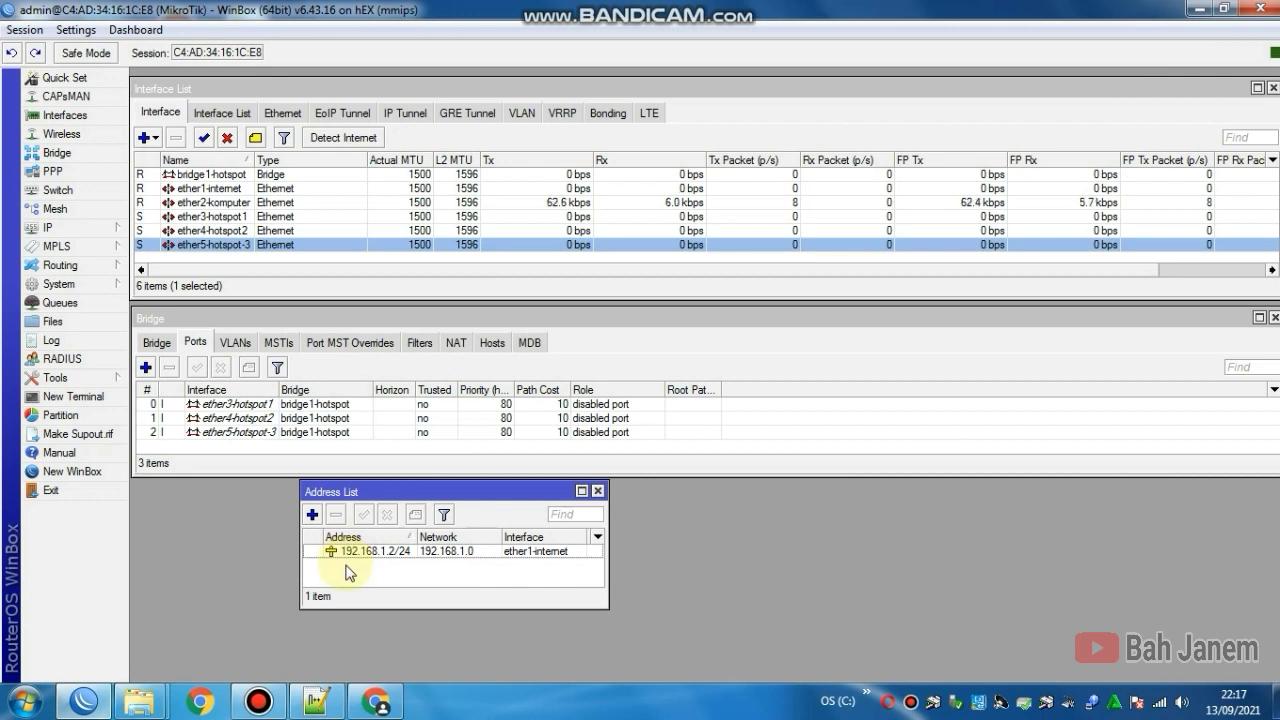
Step: Add address 10.10.10.2/24 on interface ether2-komputer
click(313, 515)
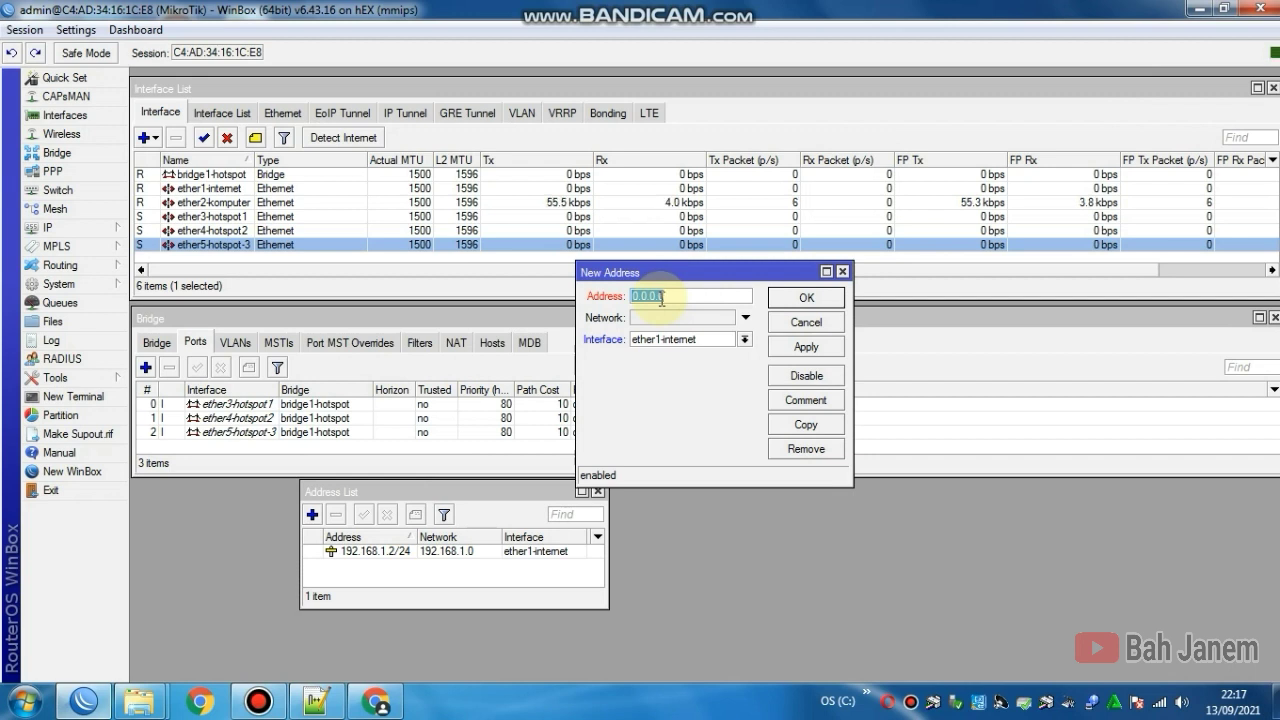
text(10.10.10.)
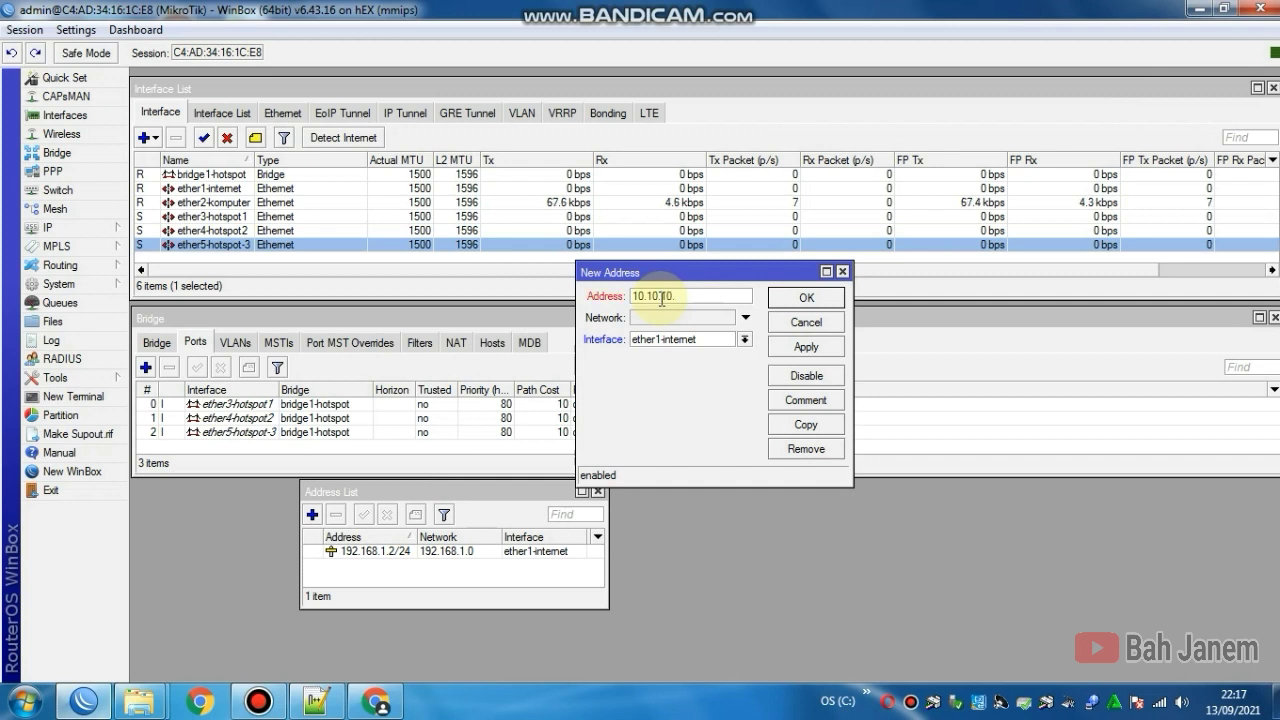
text(2/24)
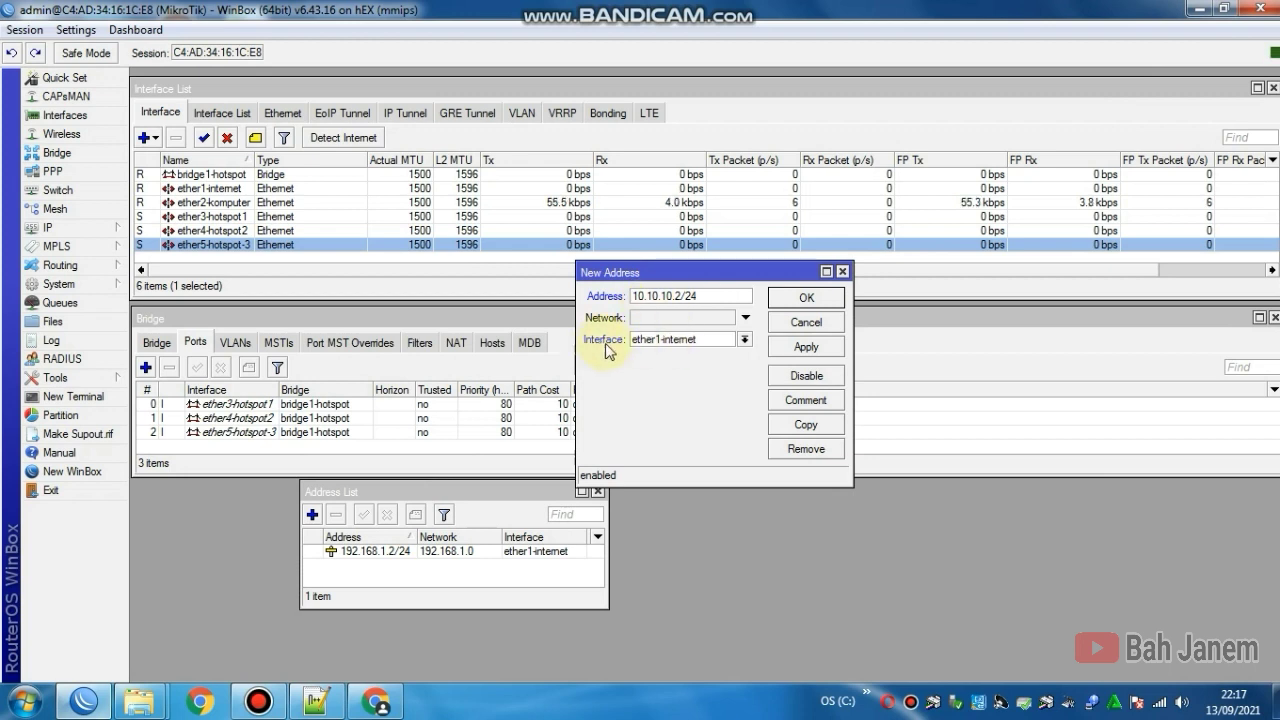
click(640, 343)
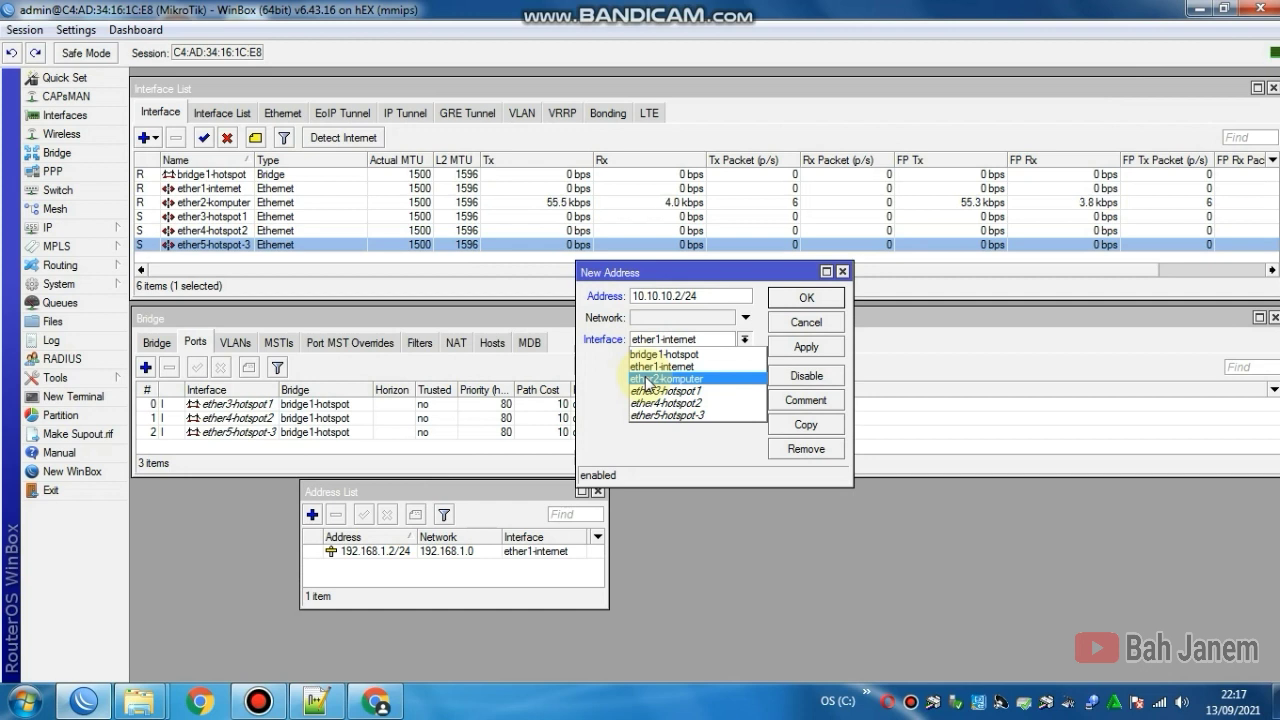
click(647, 380)
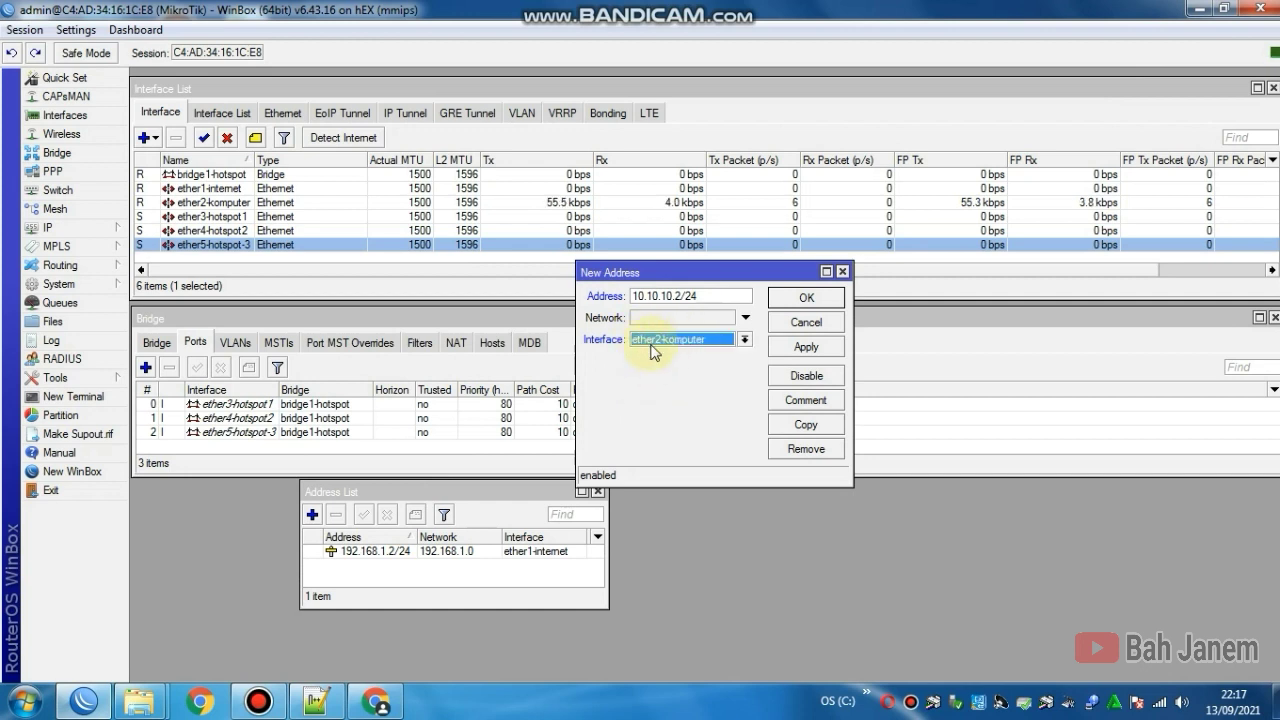
click(796, 350)
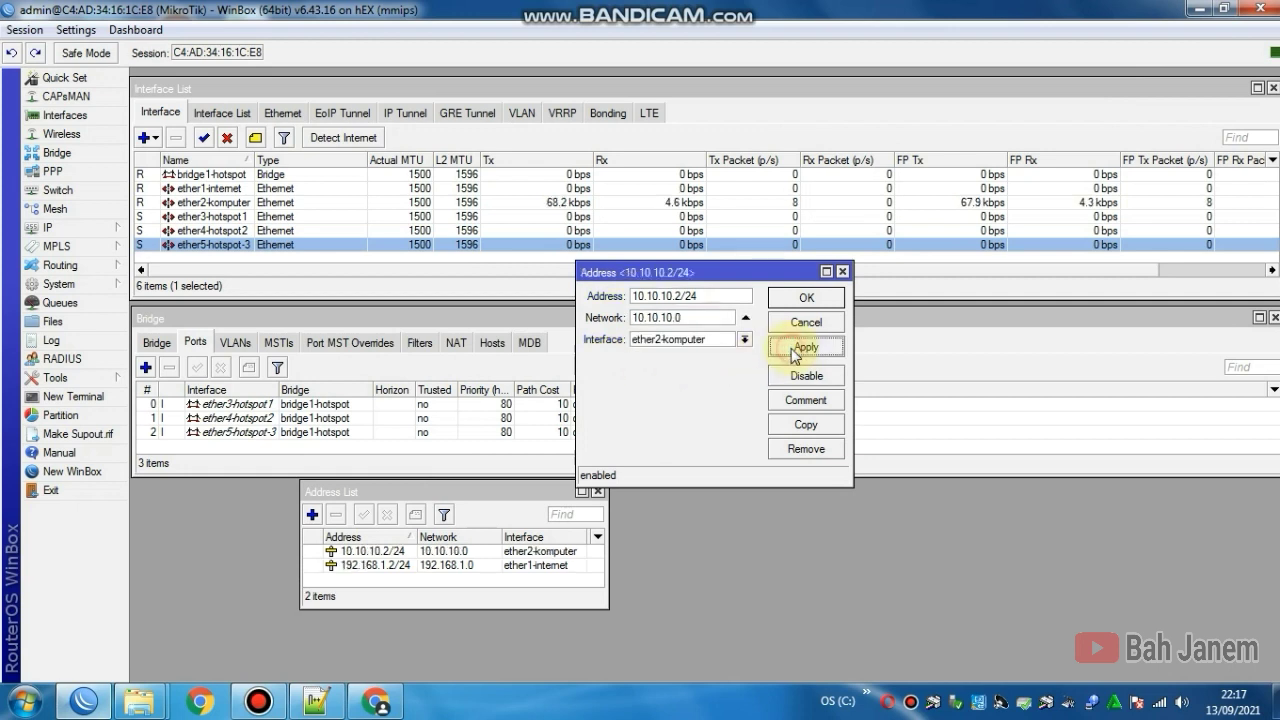
click(800, 297)
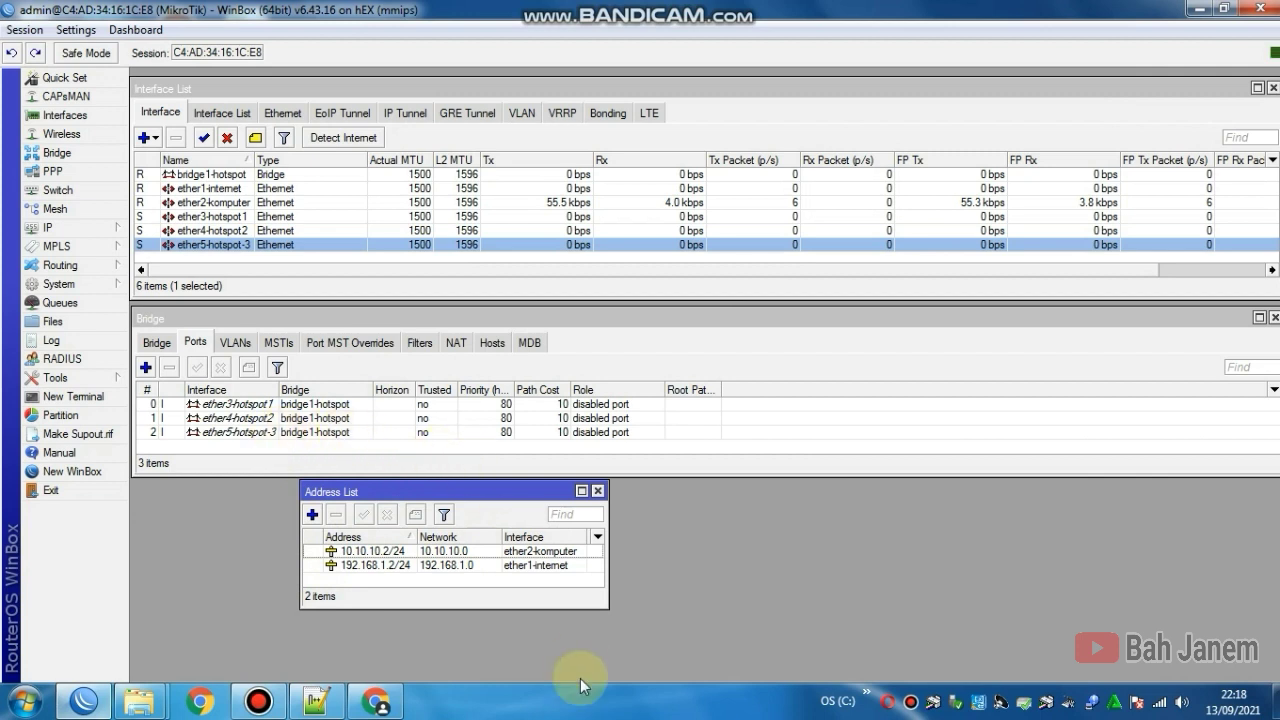
Step: Add the address 20.20.10.2/24 on bridge1-hotspot and move the Address List aside
click(312, 516)
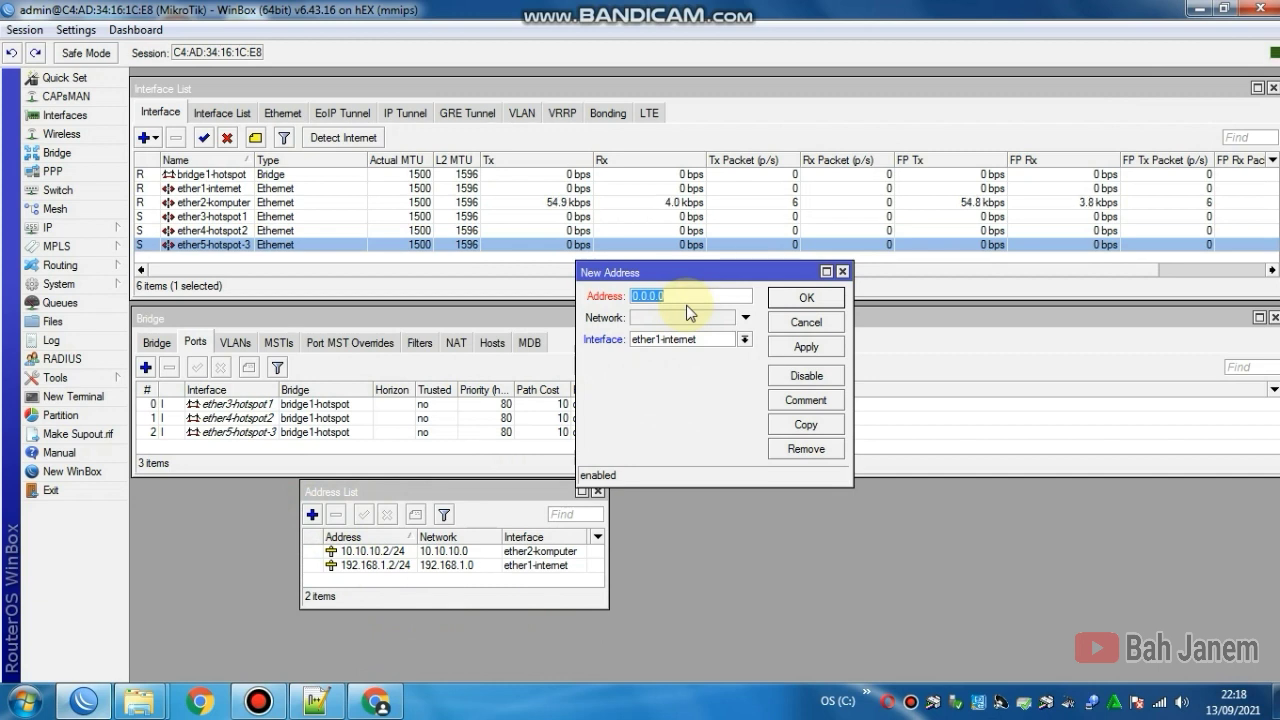
text(20.20.10.2)
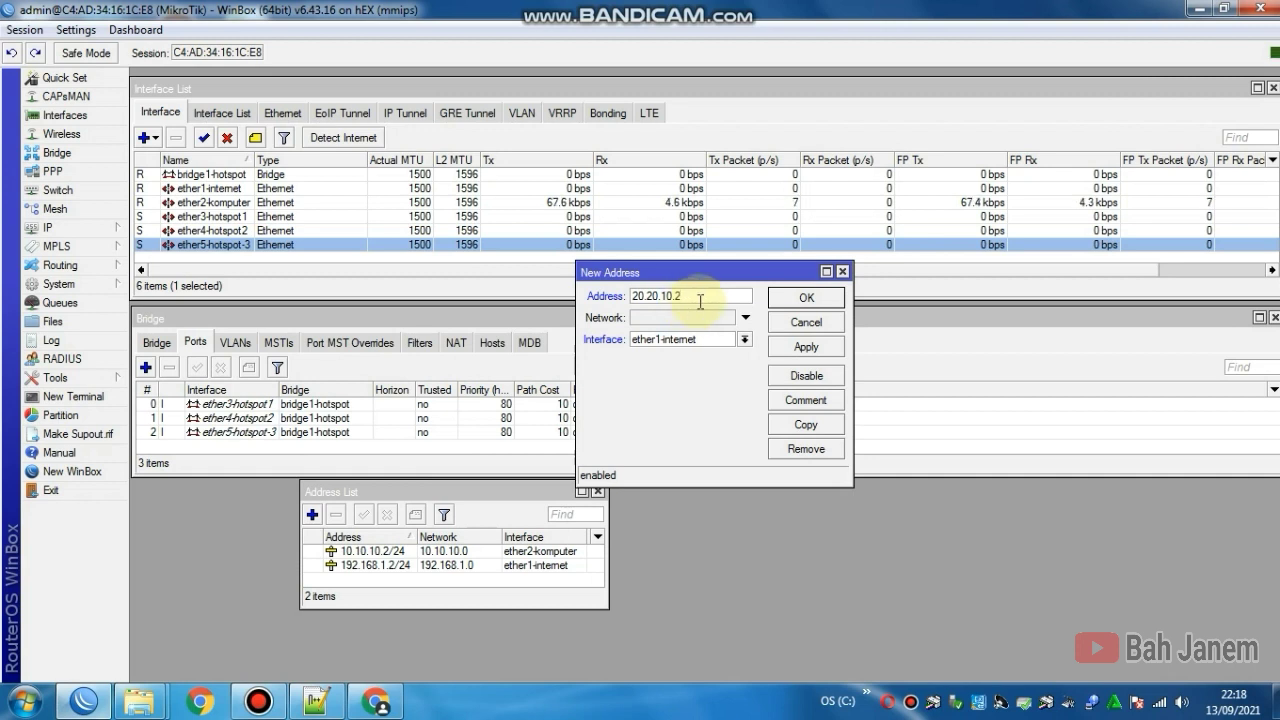
text(/24)
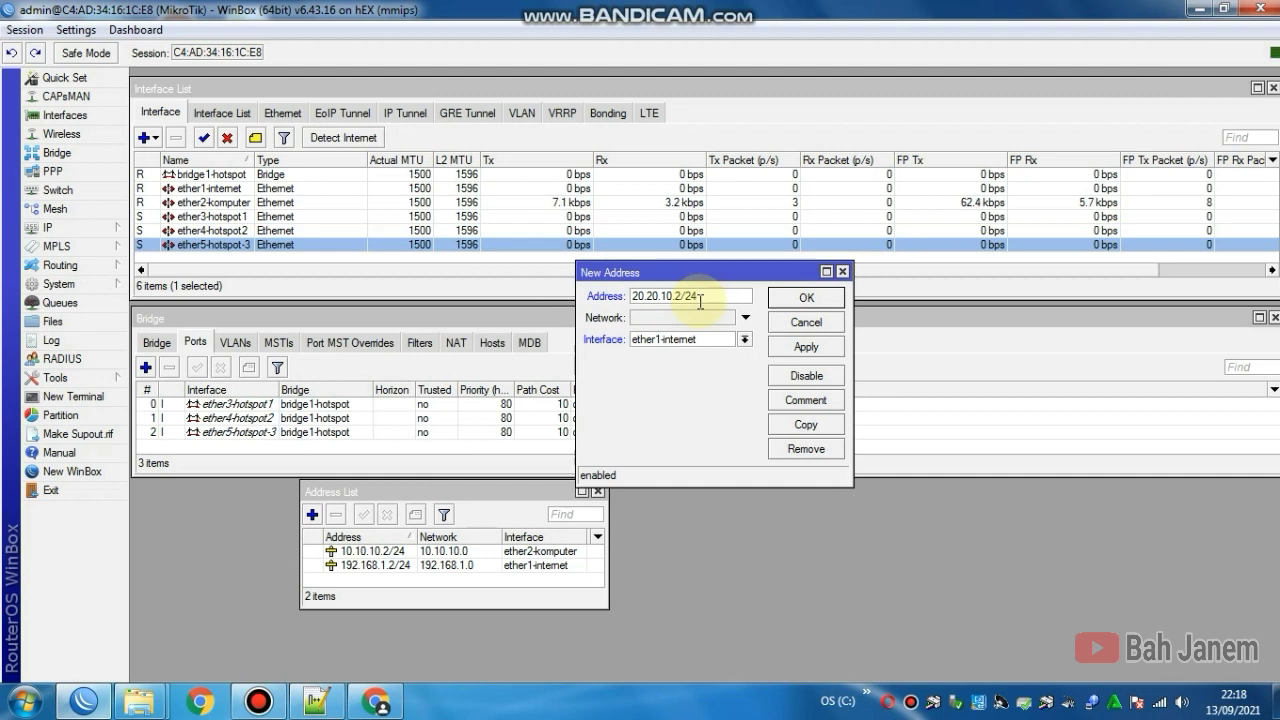
click(744, 339)
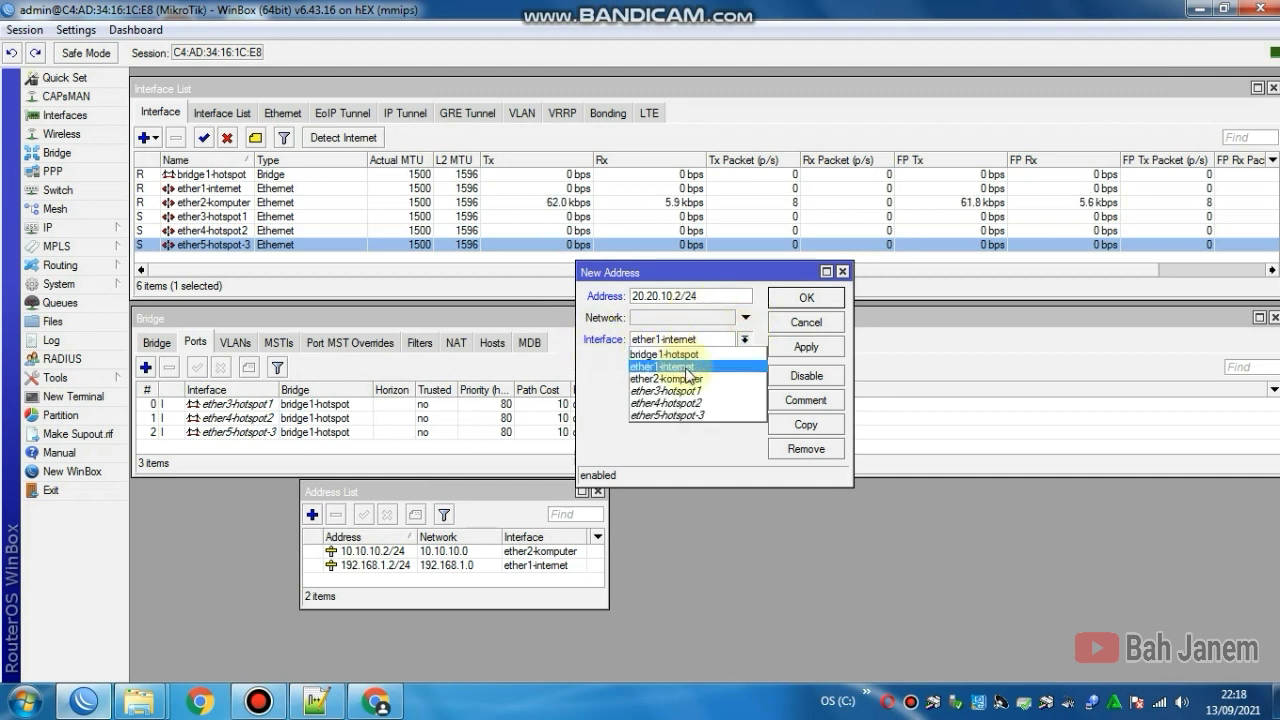
click(684, 355)
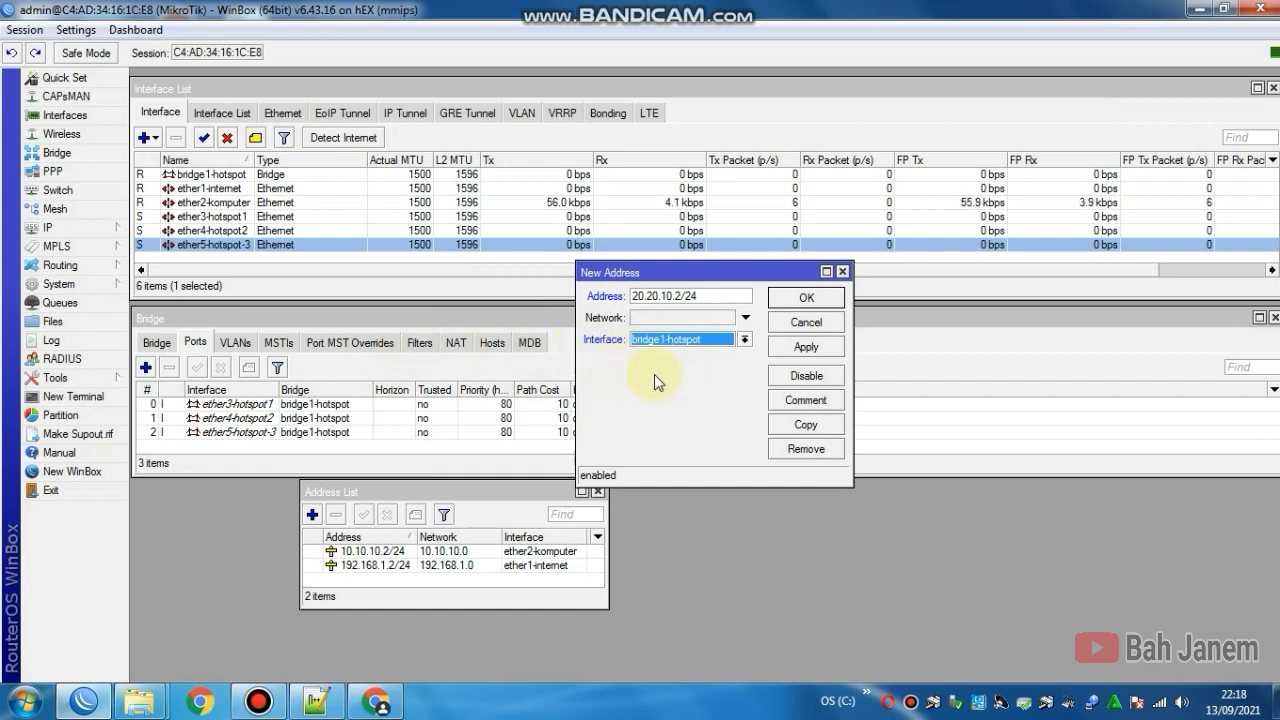
click(792, 347)
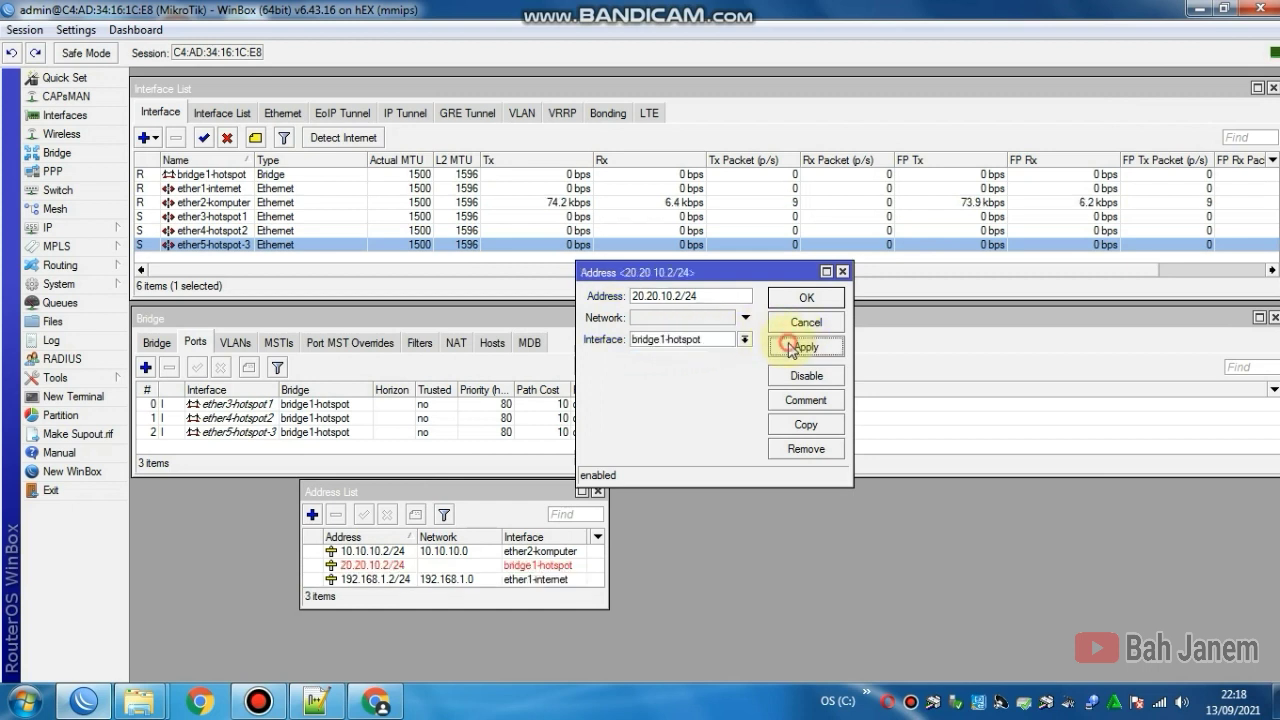
click(800, 299)
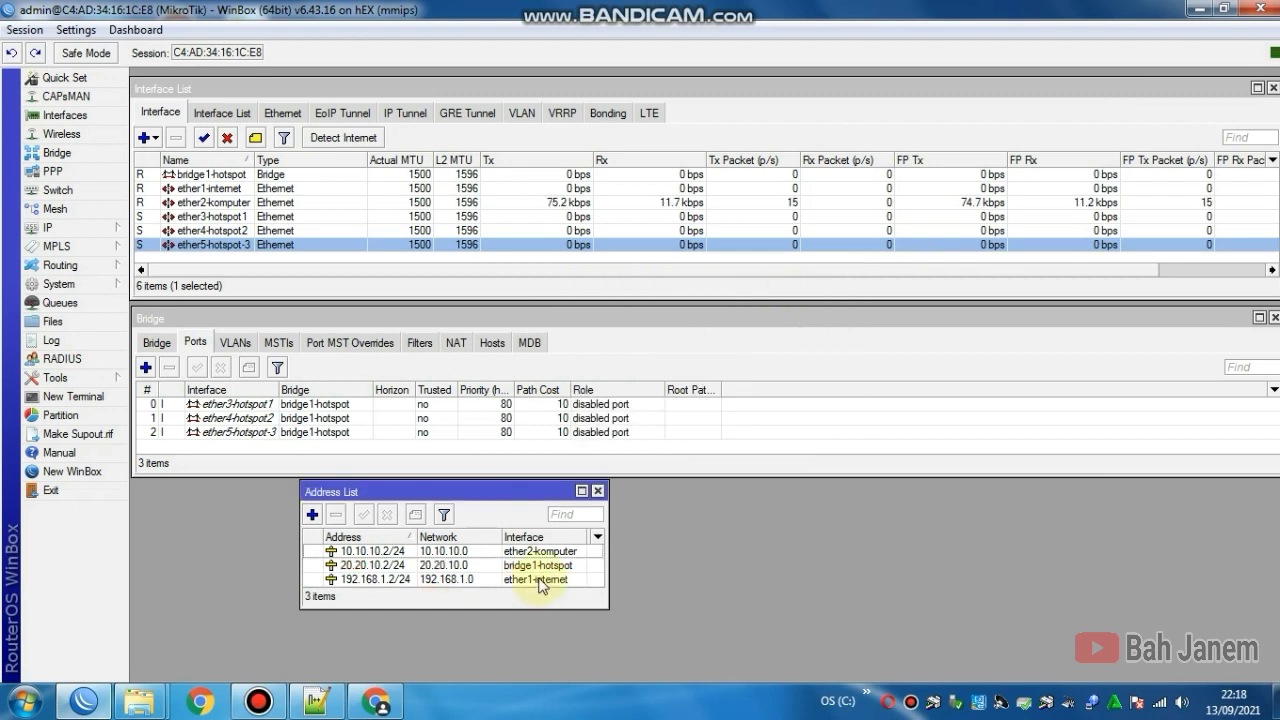
drag(455, 497, 286, 492)
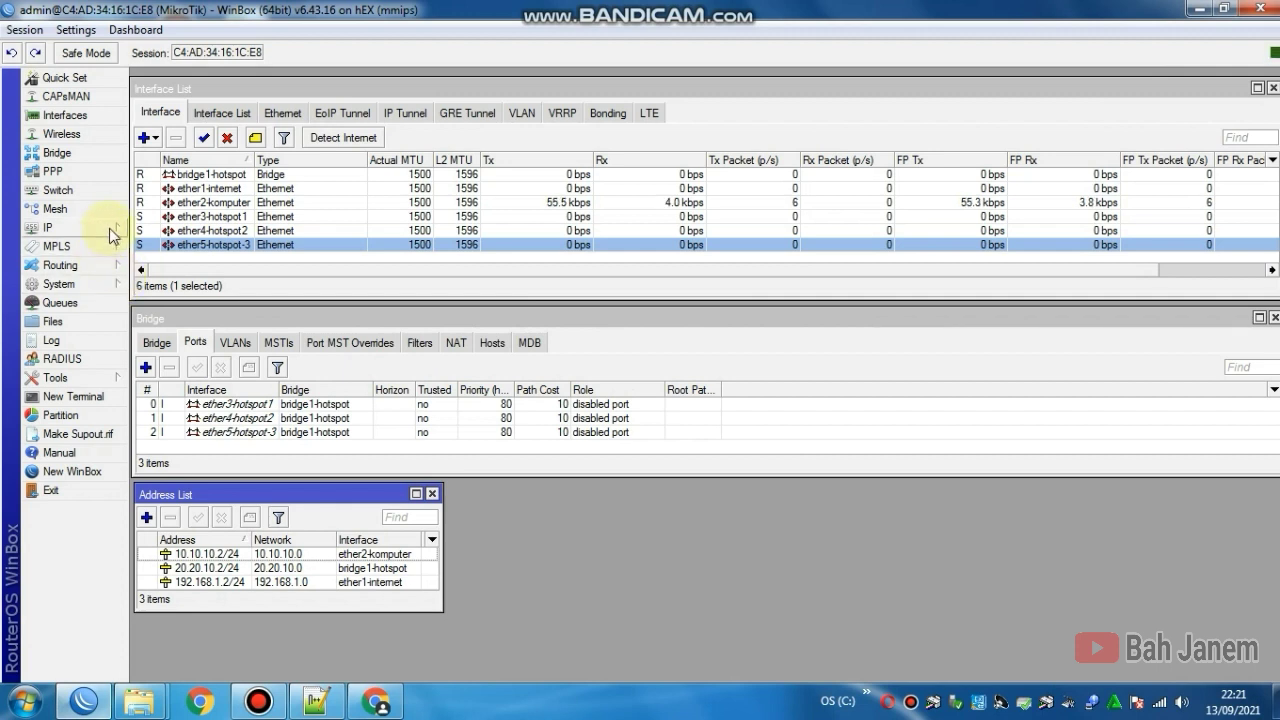
Step: In IP > DNS, add servers 192.168.1.1 and 8.8.8.8 and enable Allow Remote Requests
click(109, 228)
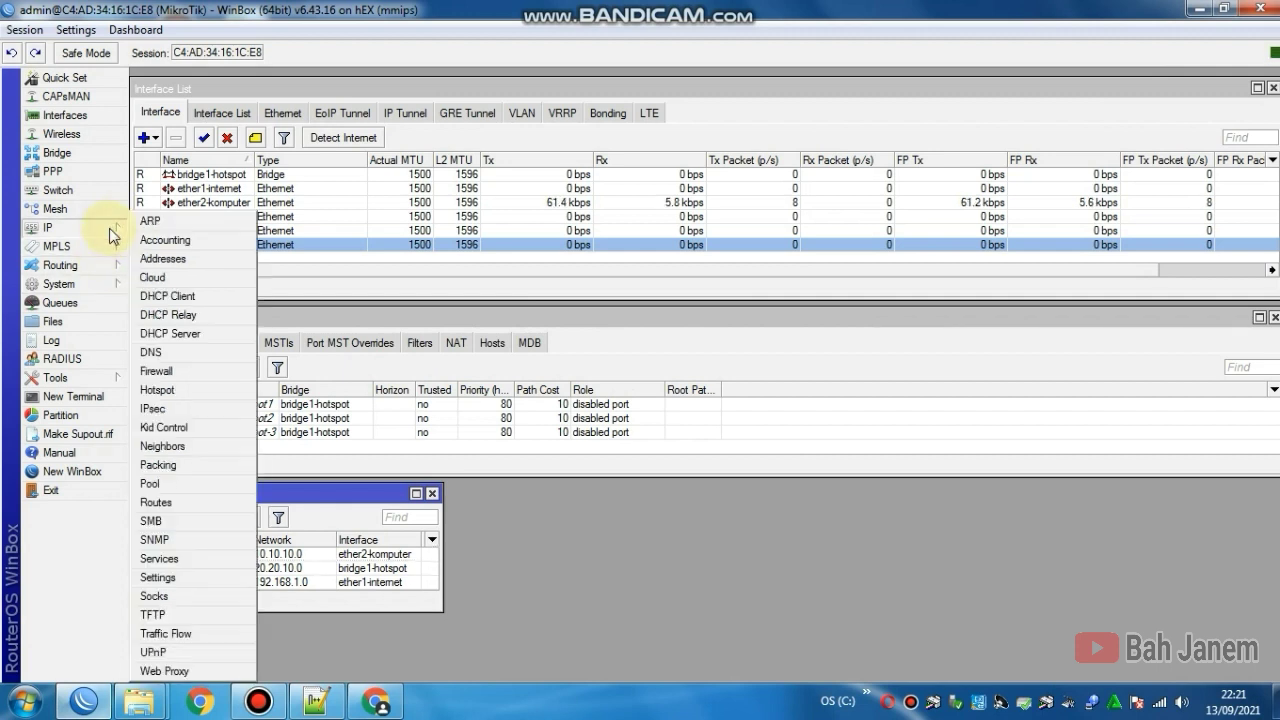
click(197, 351)
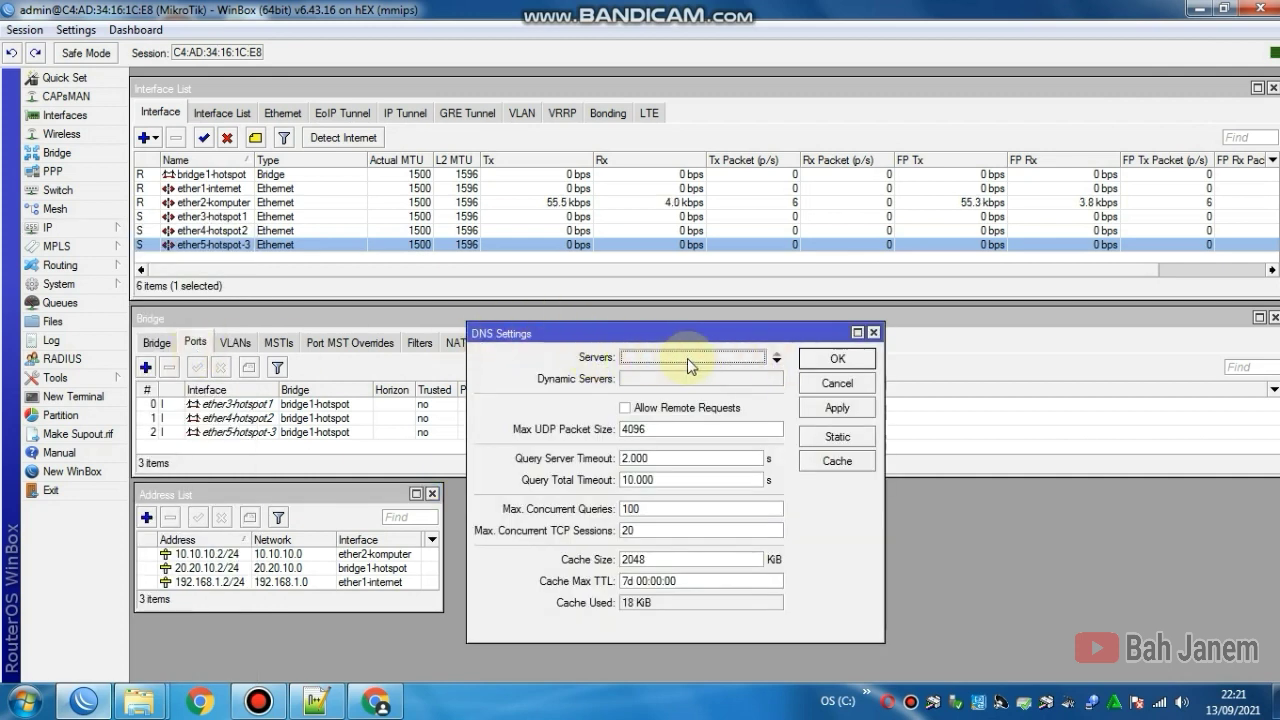
click(740, 358)
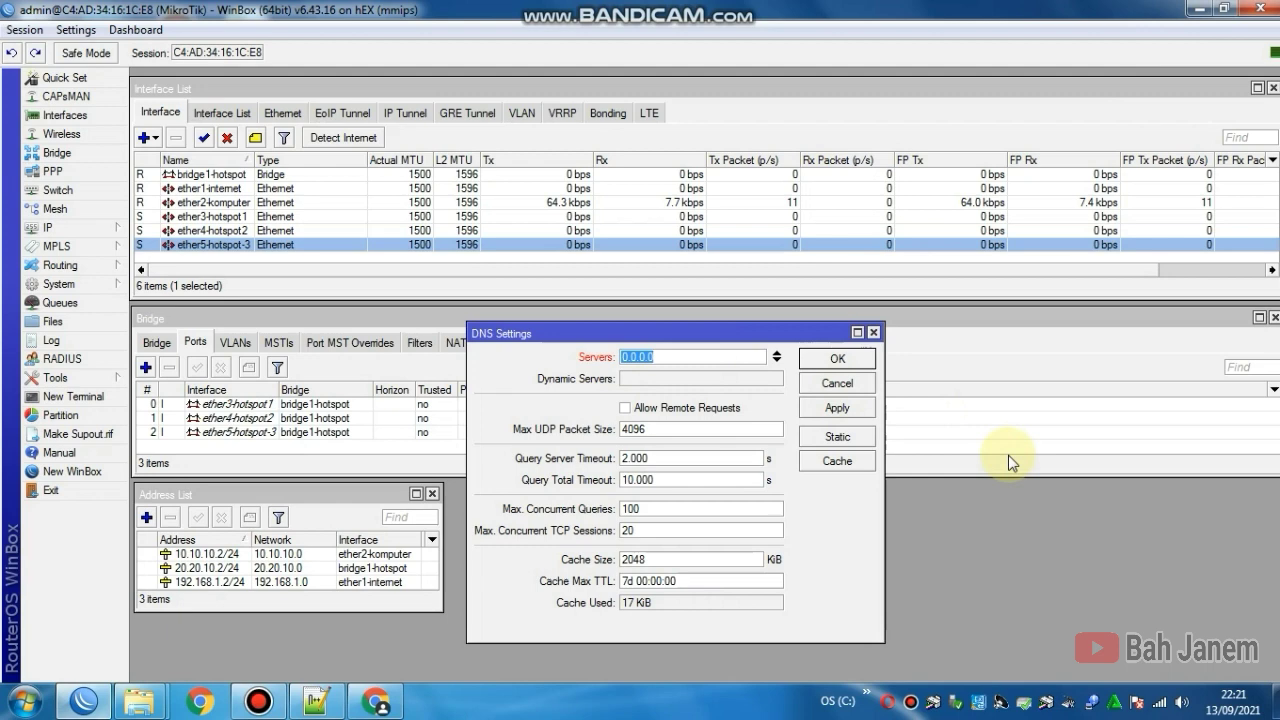
text(192.168.1.1)
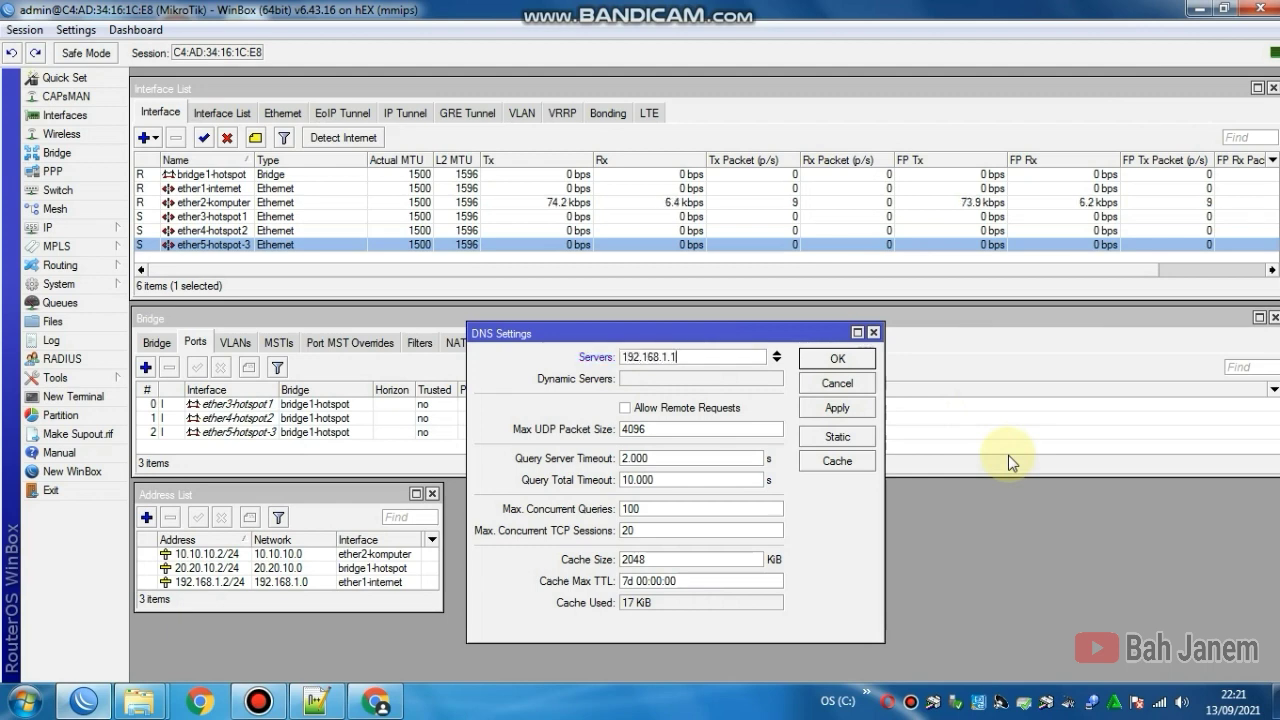
click(777, 358)
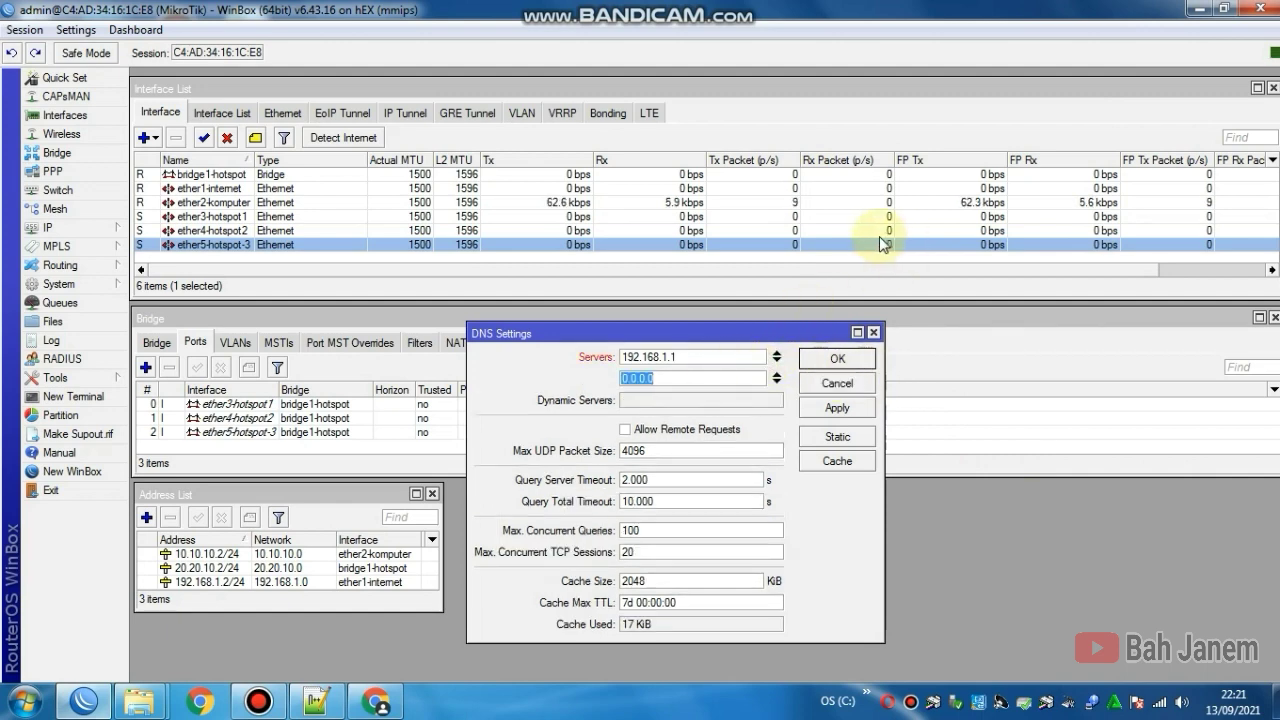
text(8.8.8.8)
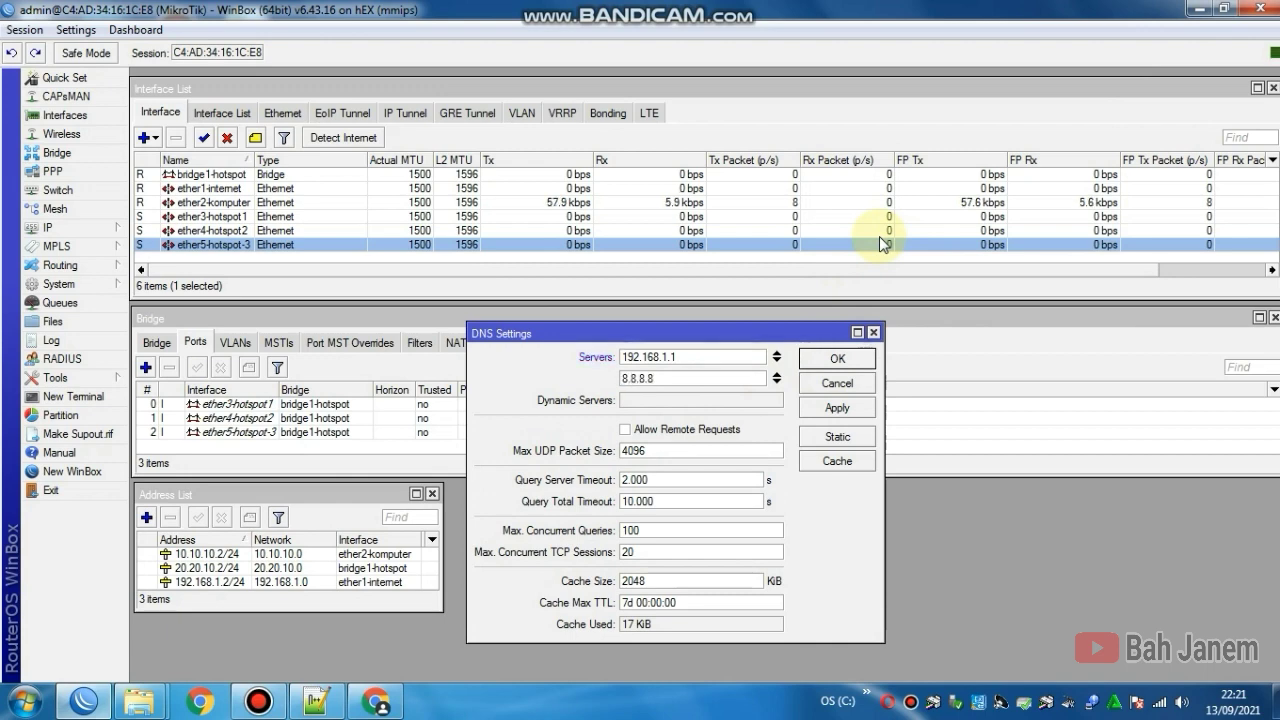
click(625, 430)
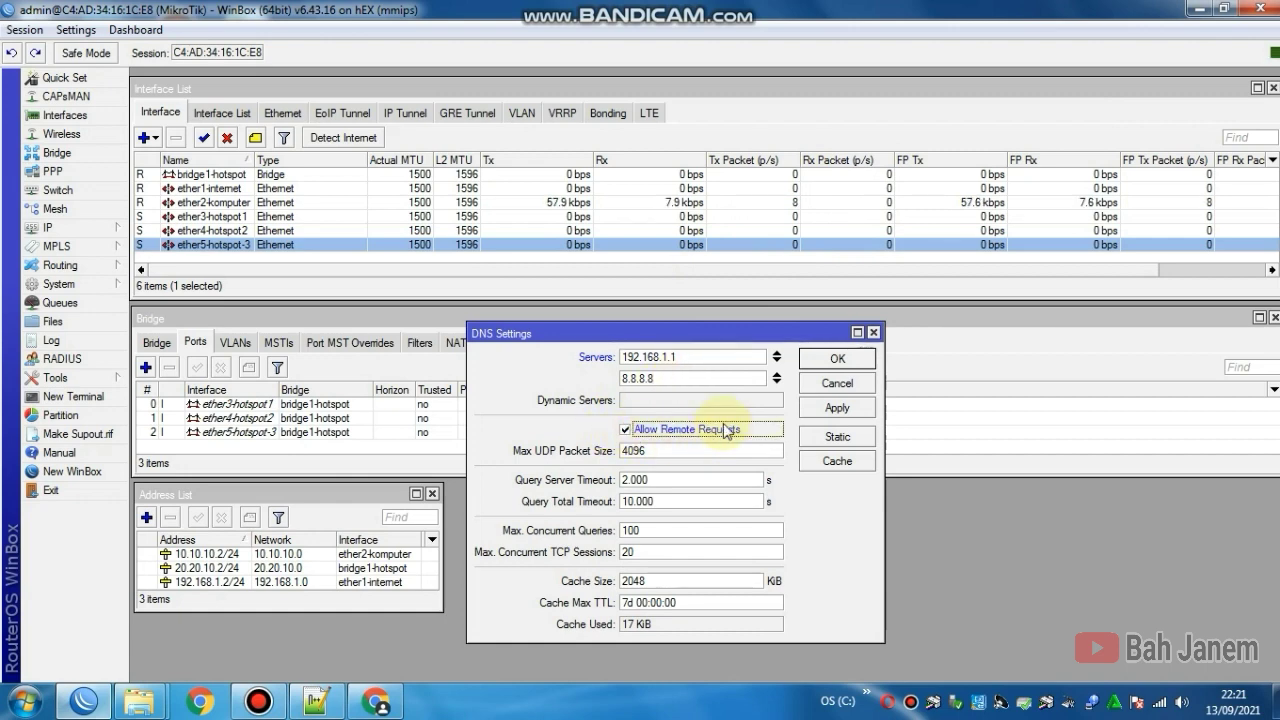
click(854, 410)
click(845, 362)
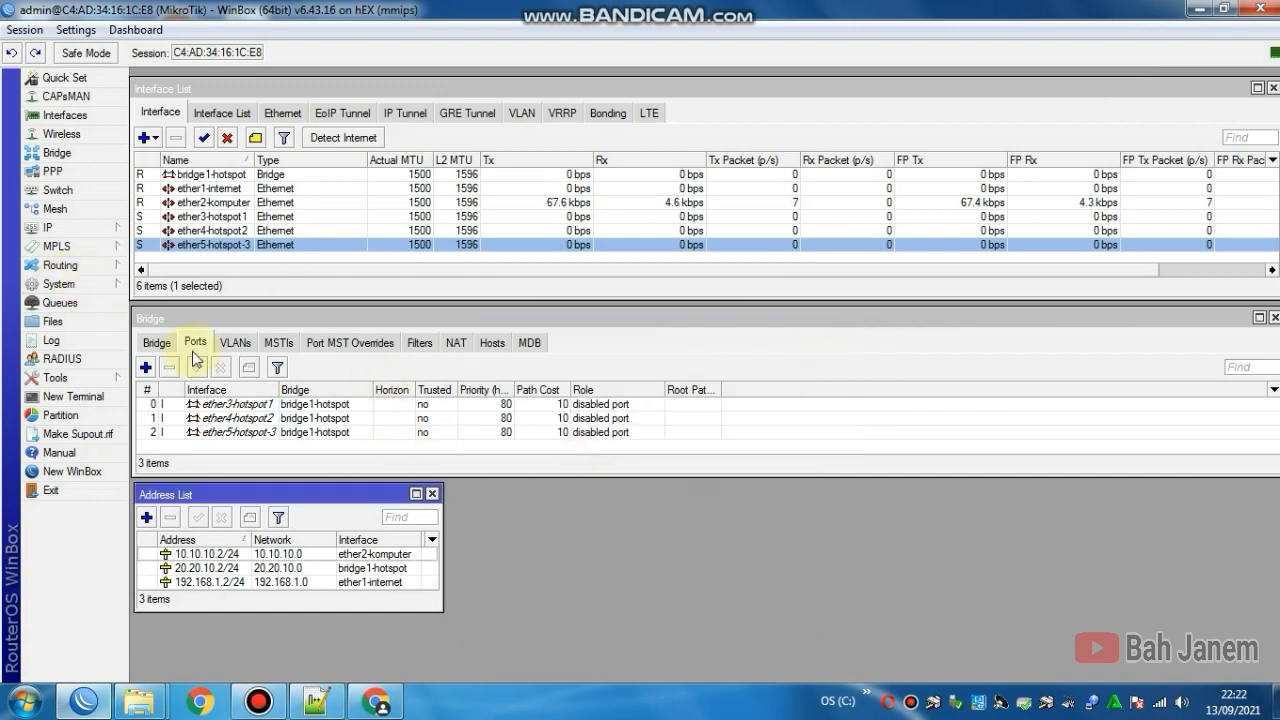
Step: Open the Route List, enlarge it, and sort it by destination address
click(98, 226)
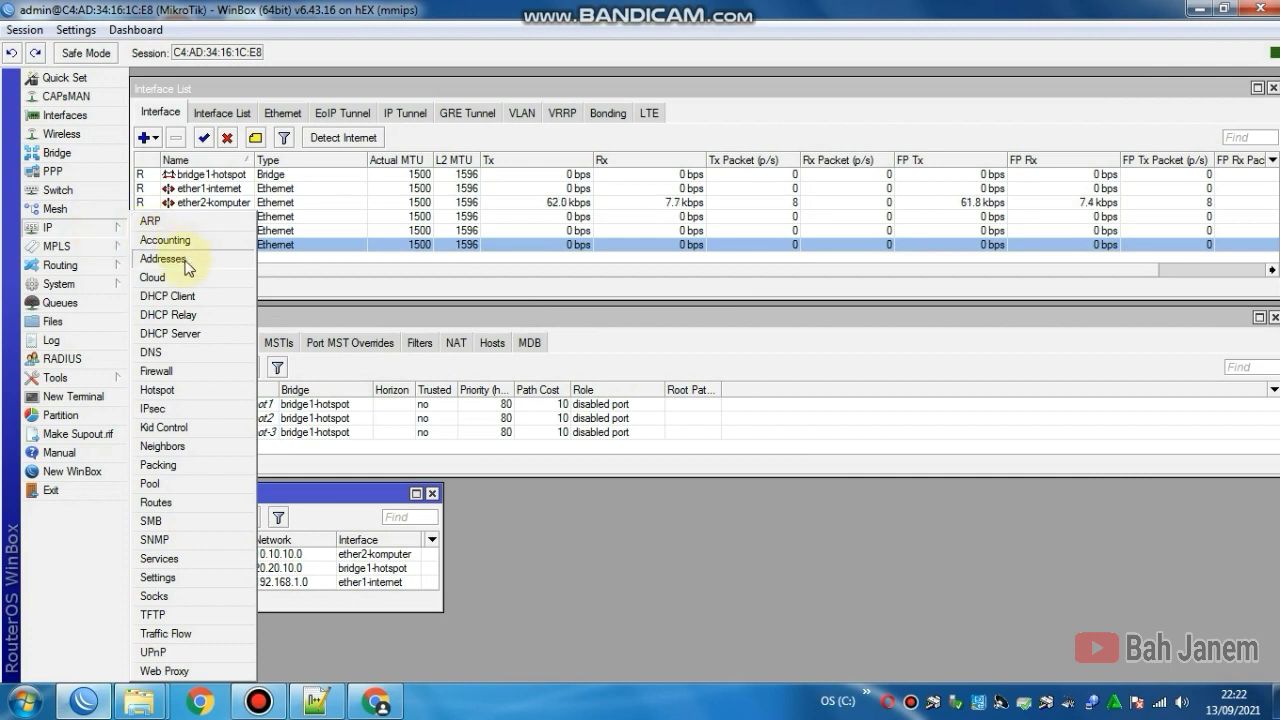
click(176, 510)
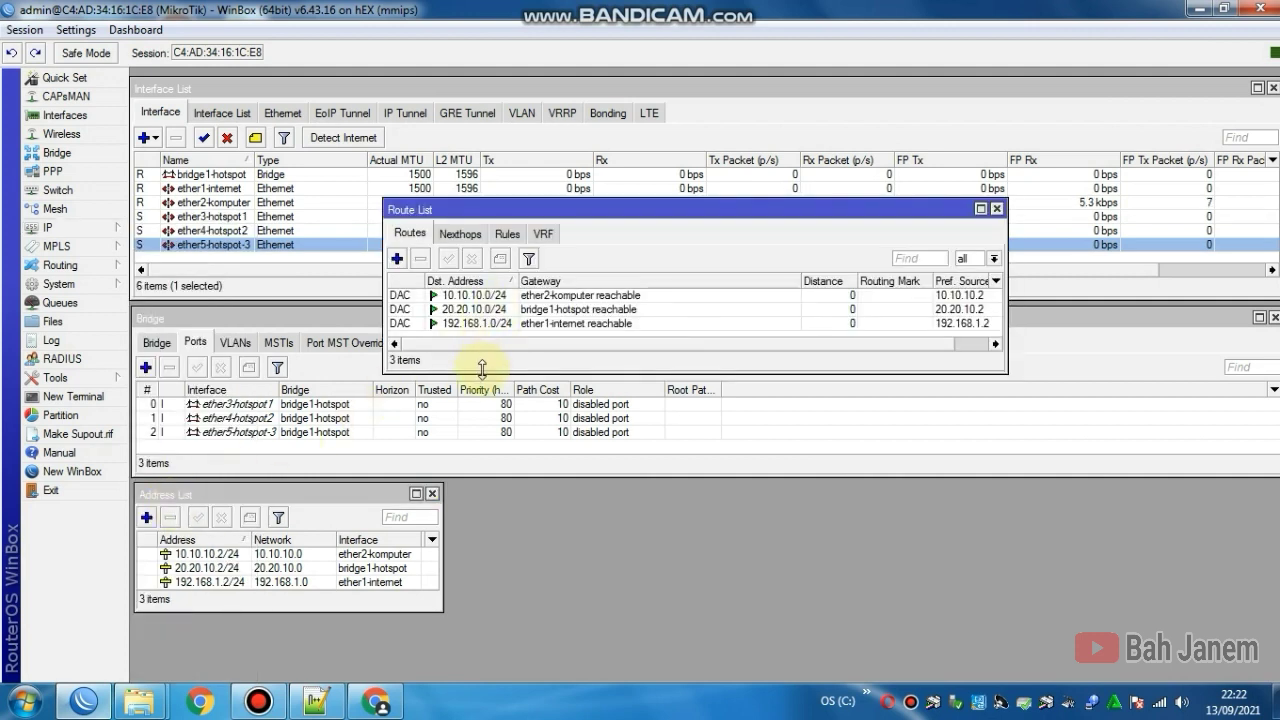
drag(481, 370, 481, 407)
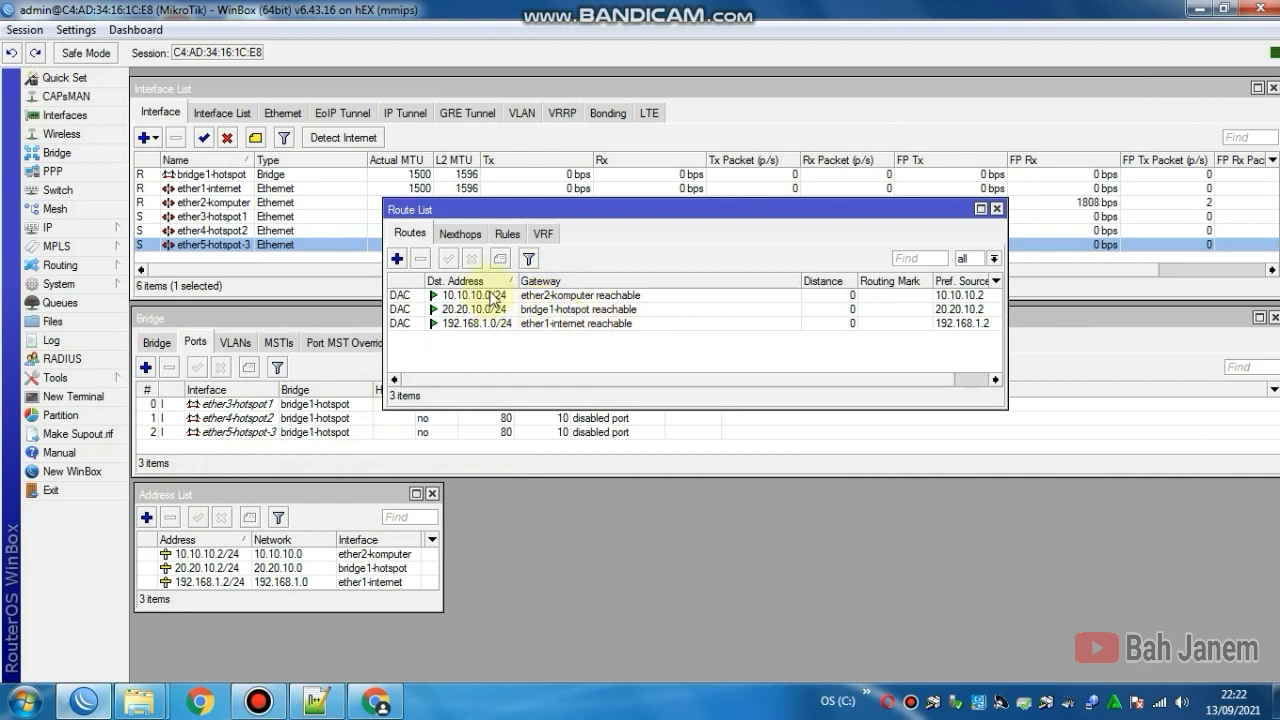
click(505, 282)
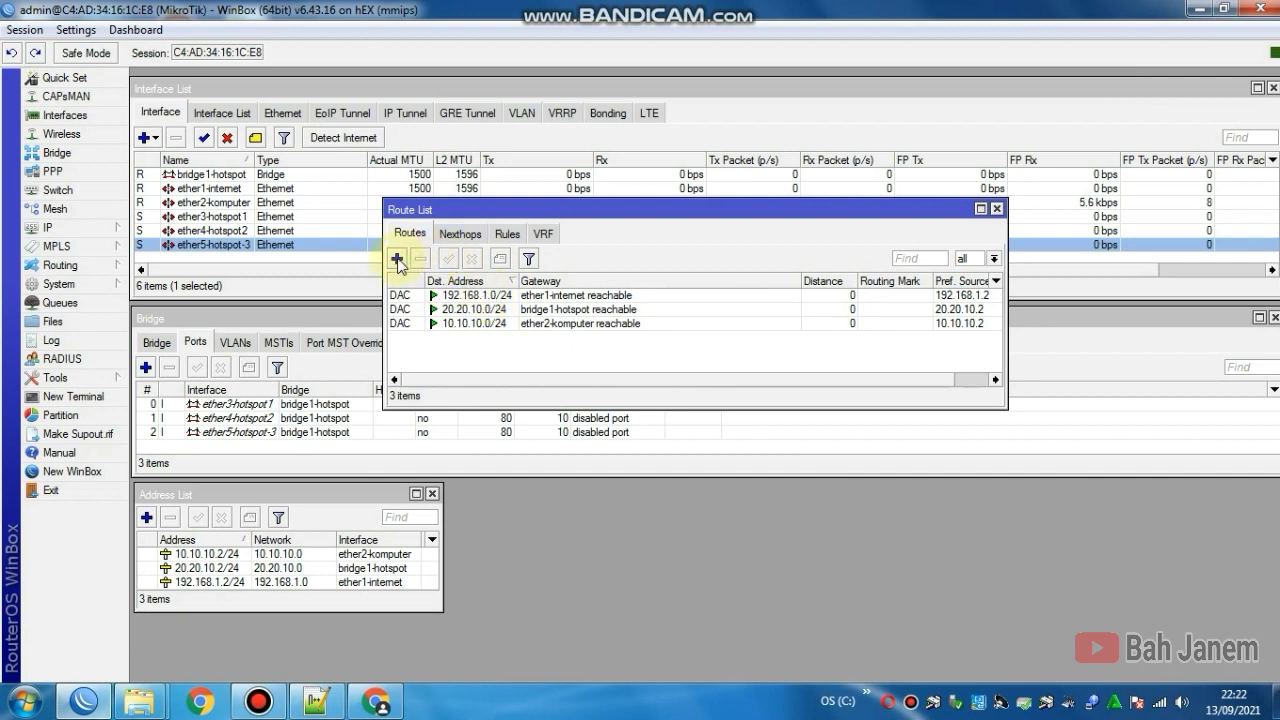
Step: Add a default route 0.0.0.0/0 with gateway 192.168.1.1
click(397, 260)
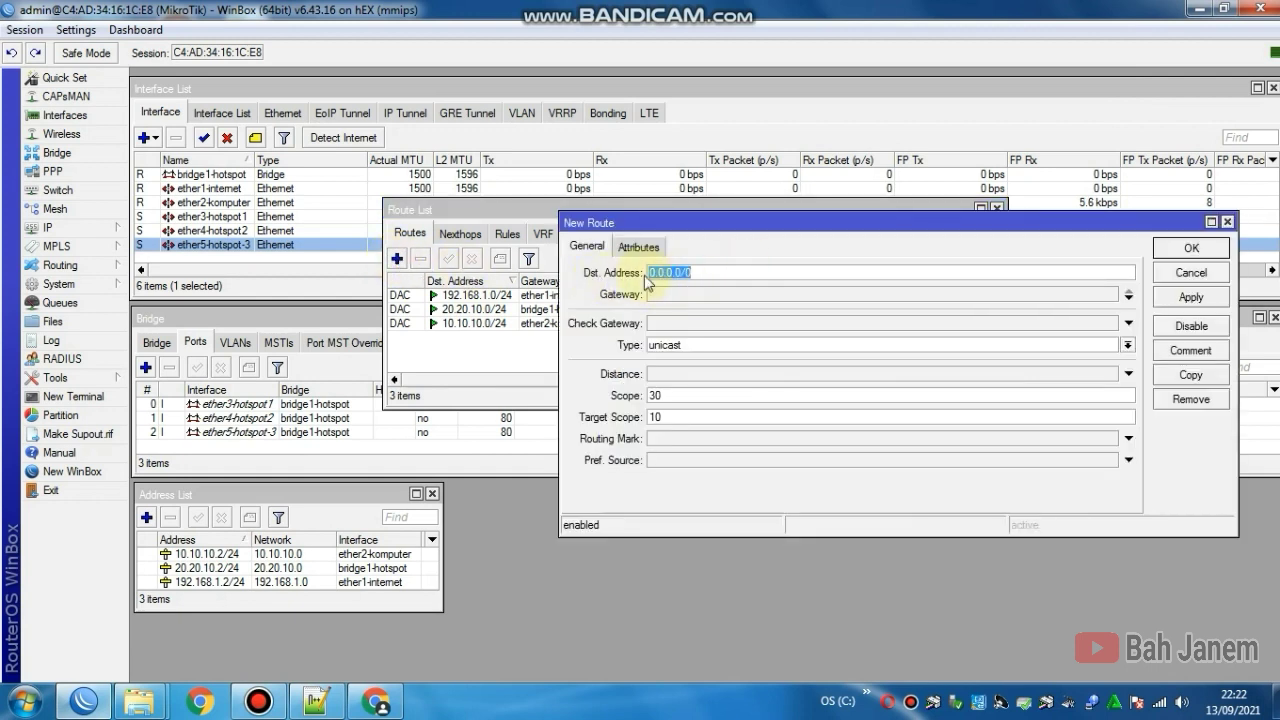
click(733, 272)
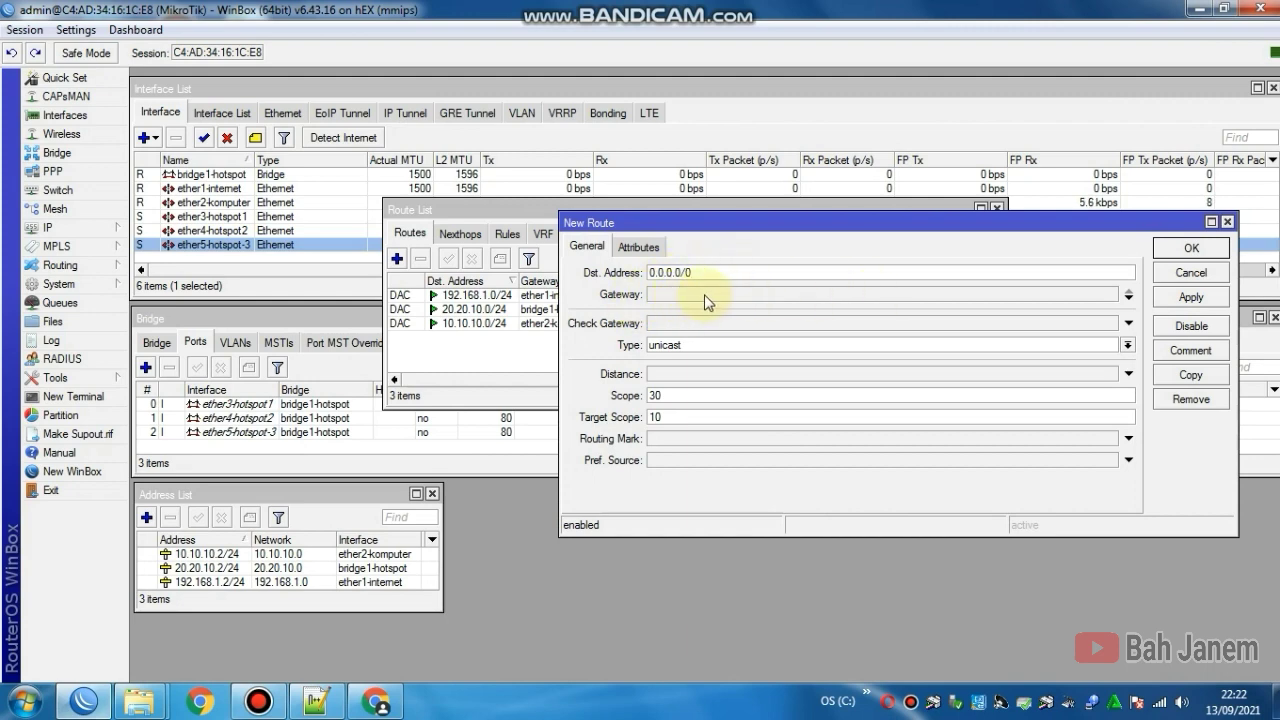
click(1005, 294)
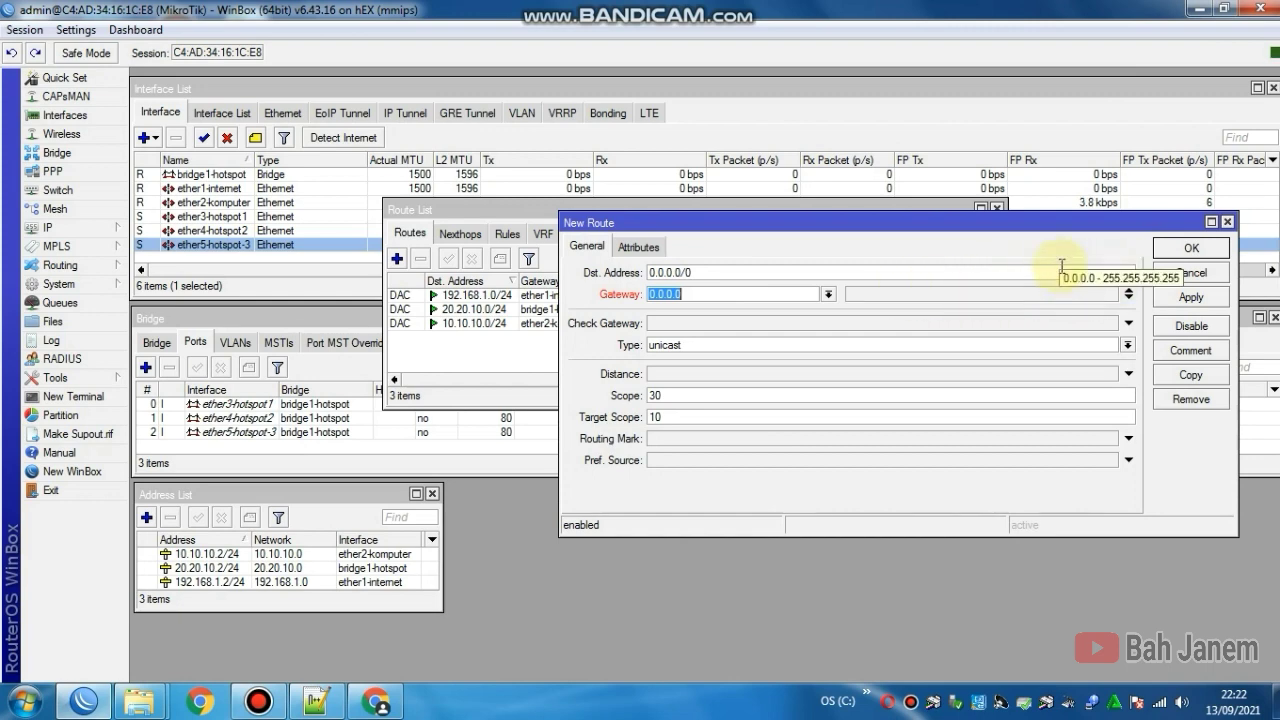
text(192.168.)
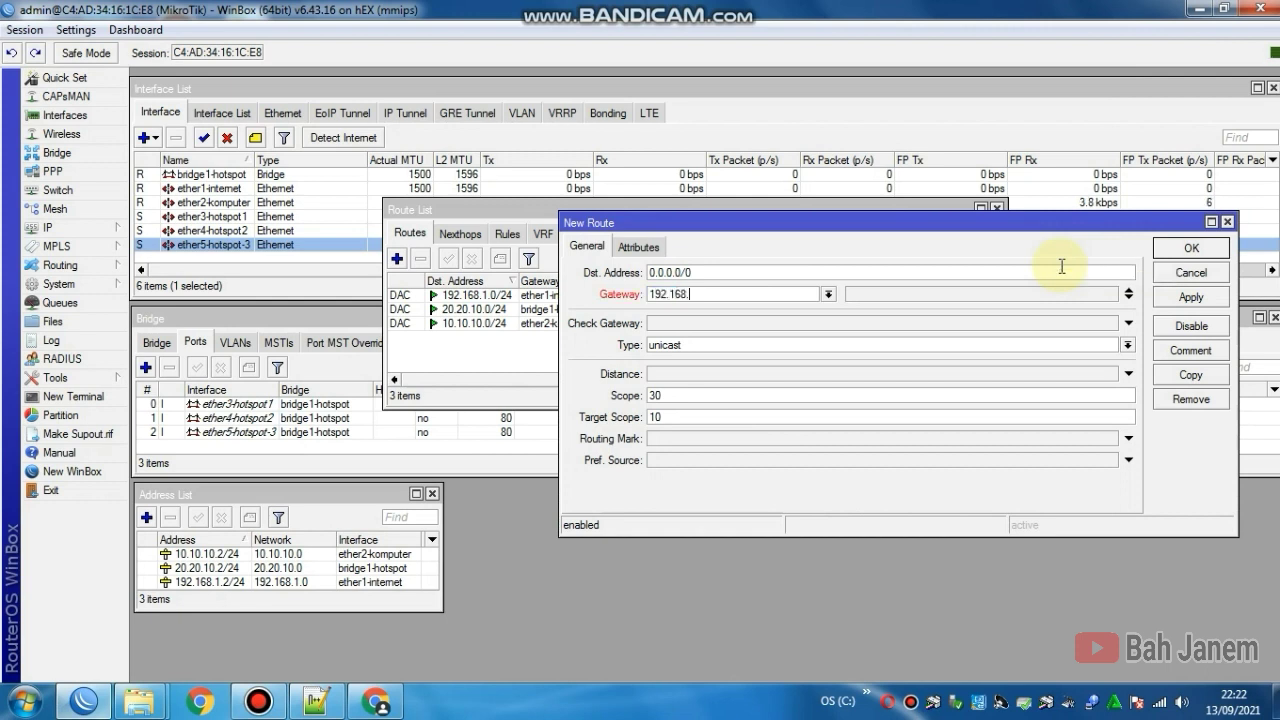
text(1.1)
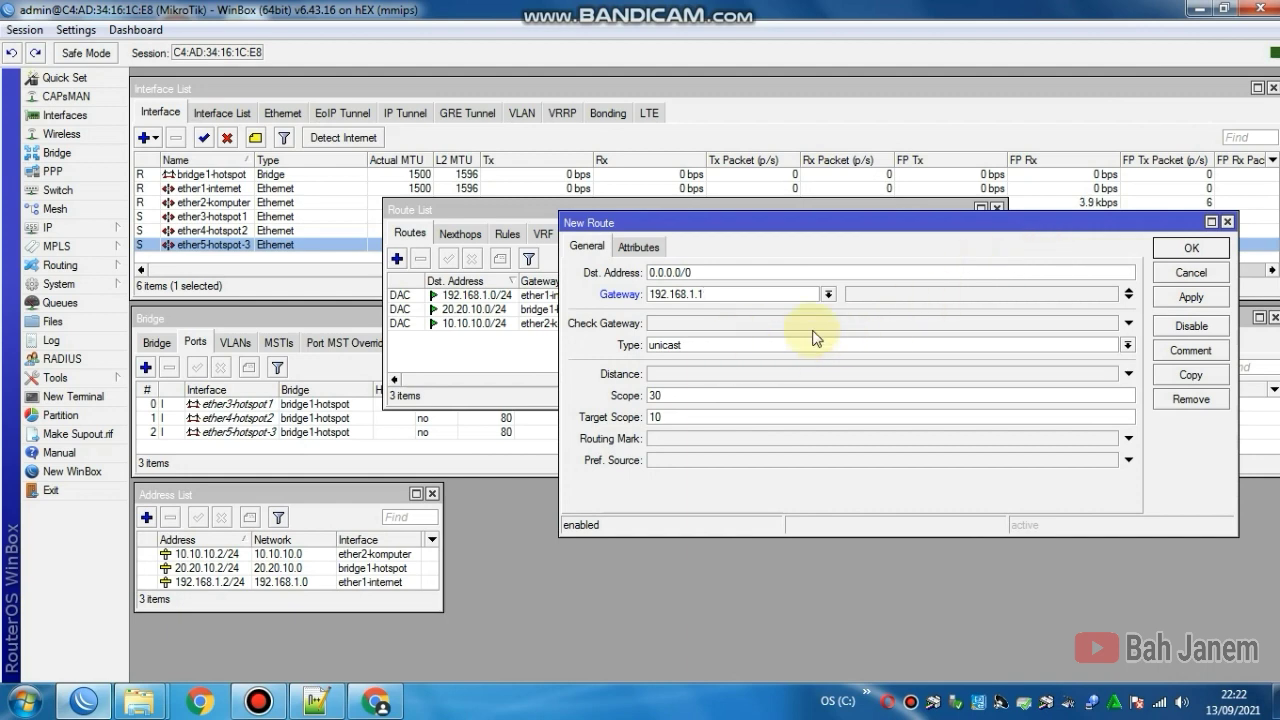
click(1183, 299)
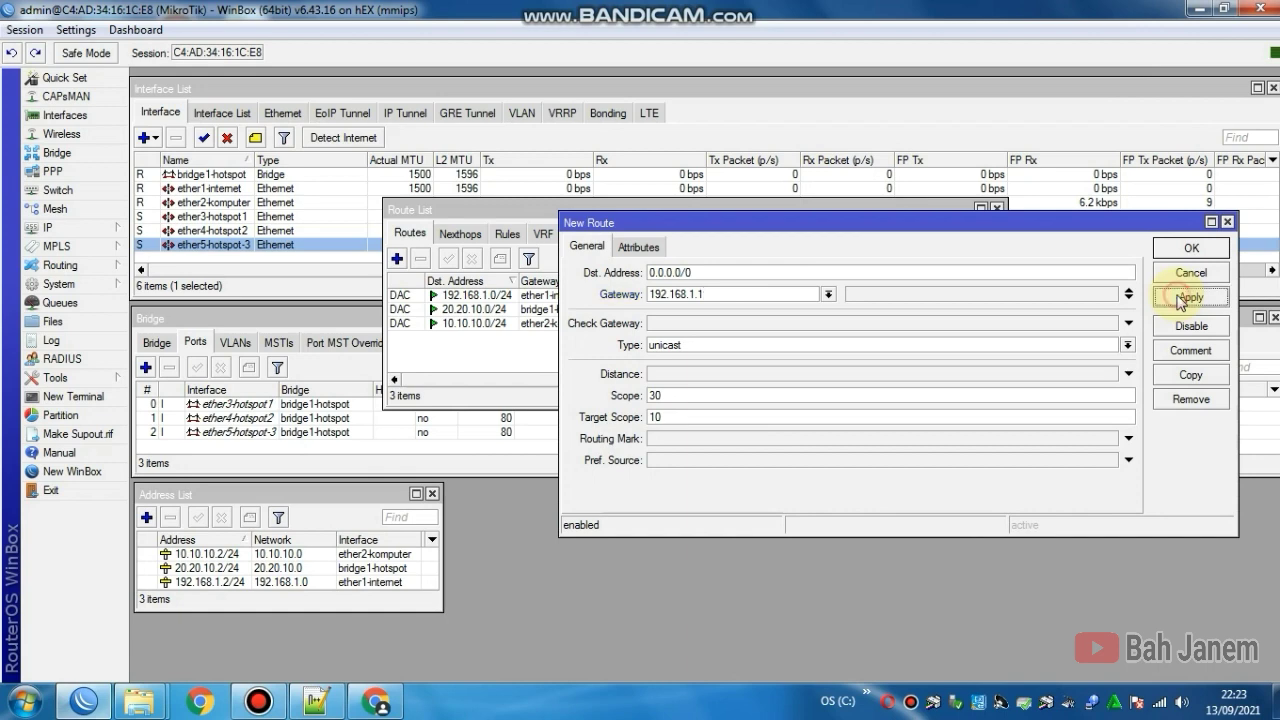
click(1183, 250)
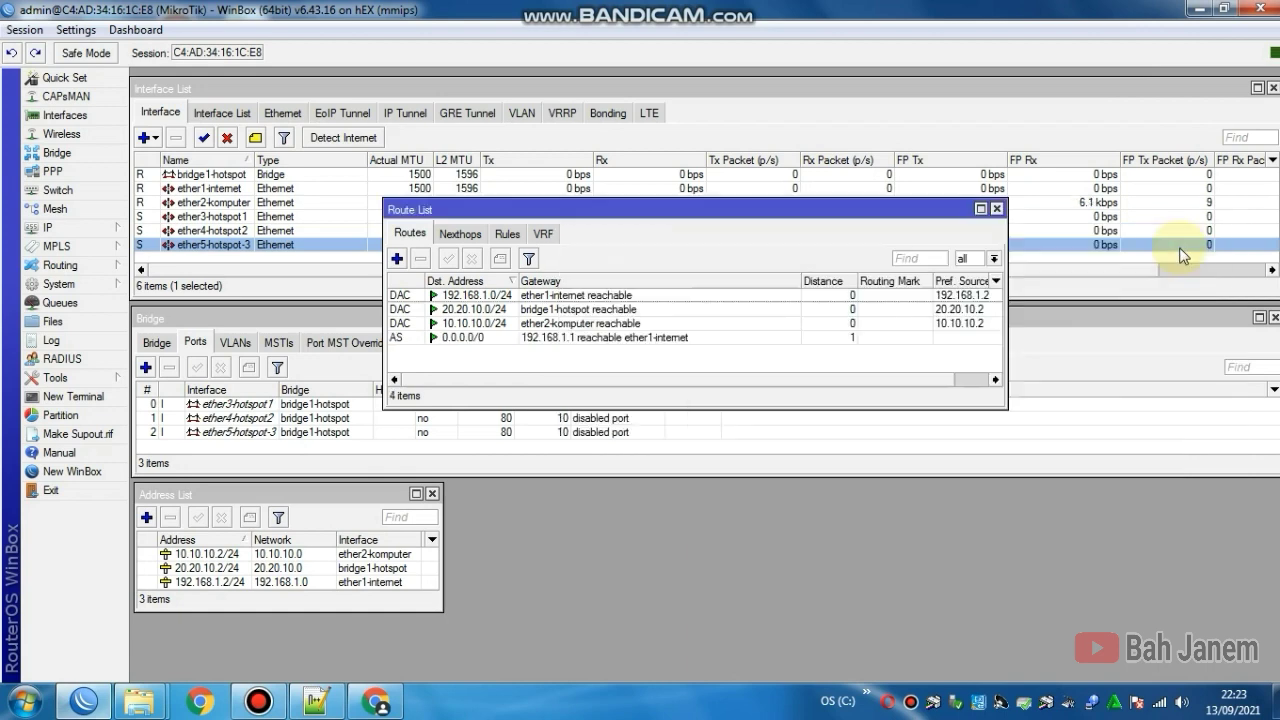
drag(911, 210, 980, 468)
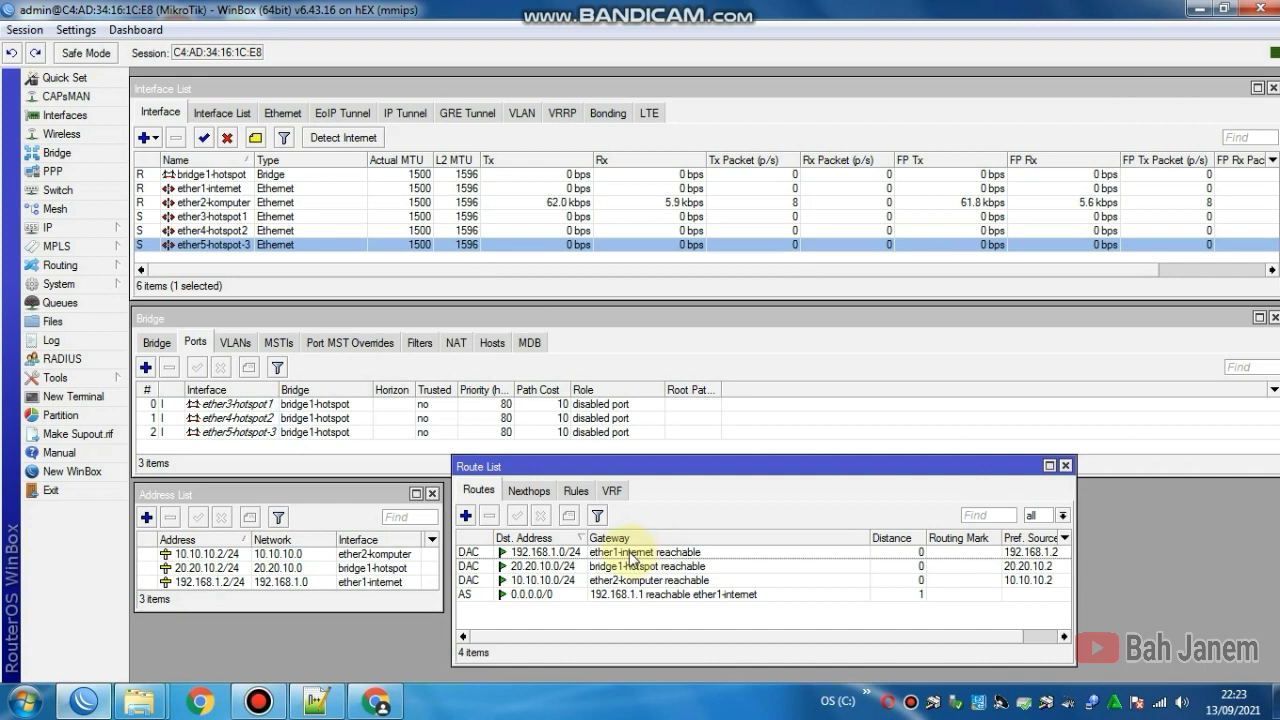
Step: Sort routes by gateway, then show the Firewall's empty NAT rules list
click(606, 538)
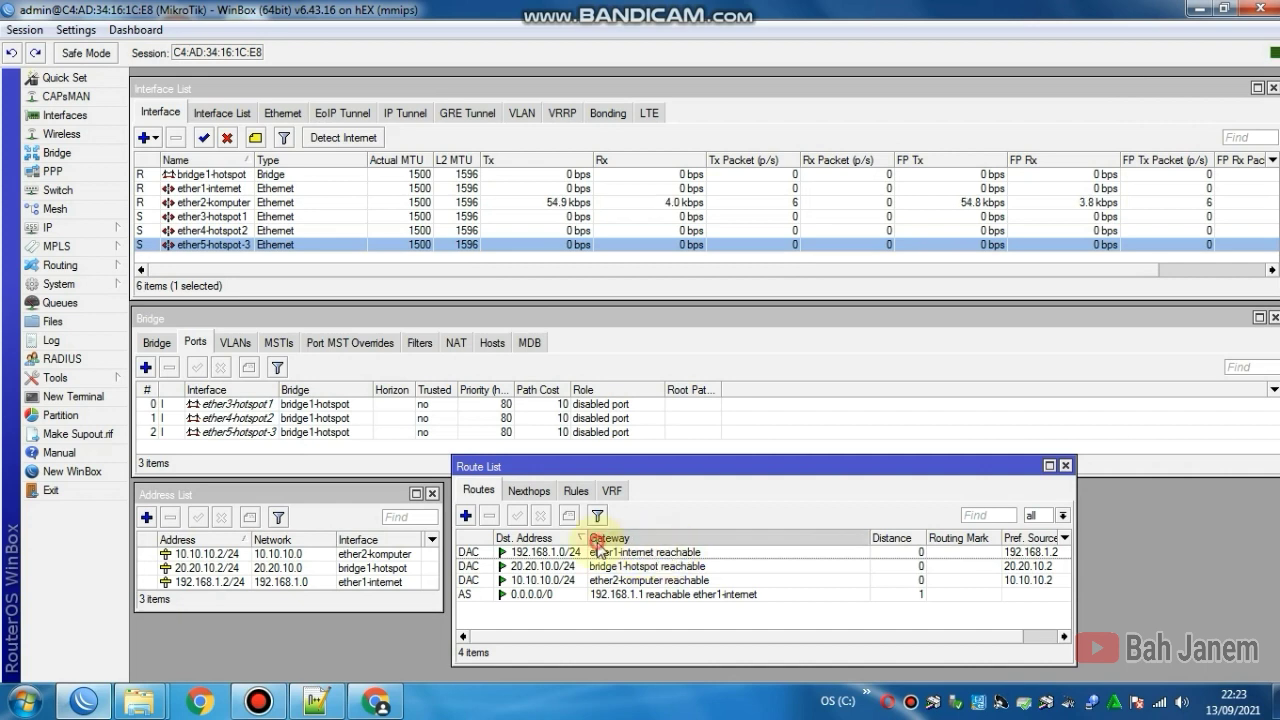
click(580, 552)
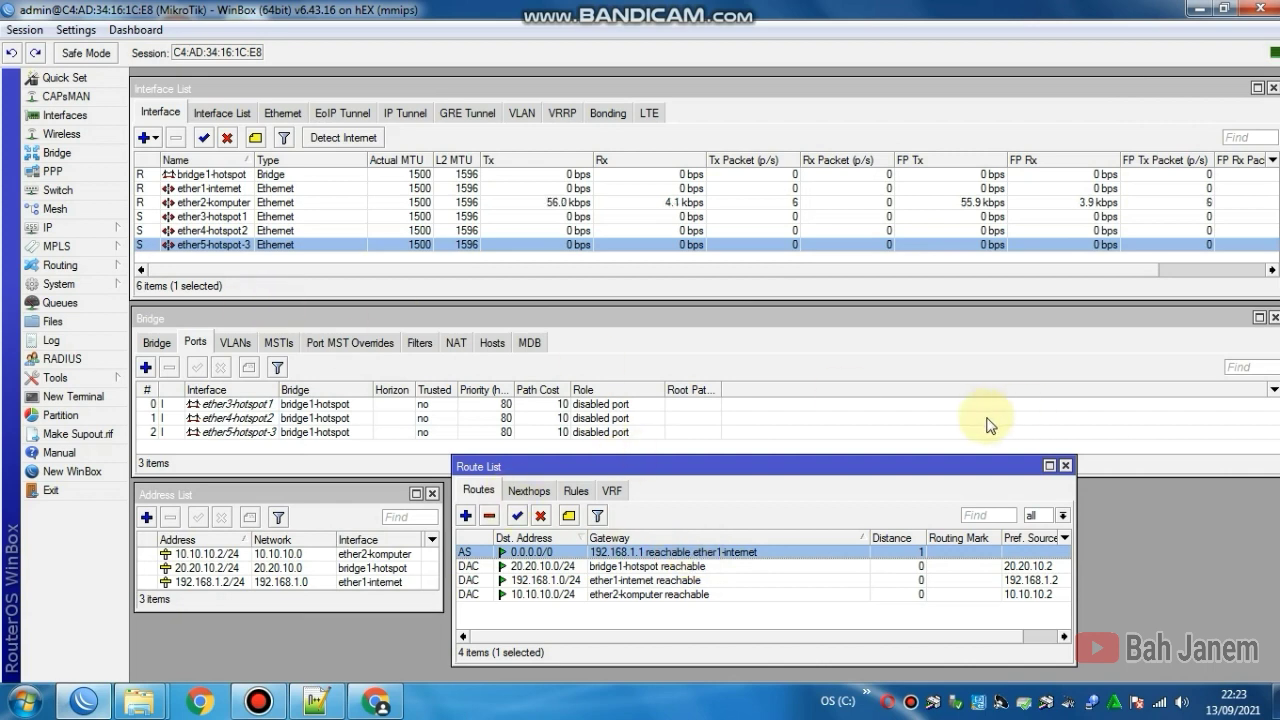
click(110, 227)
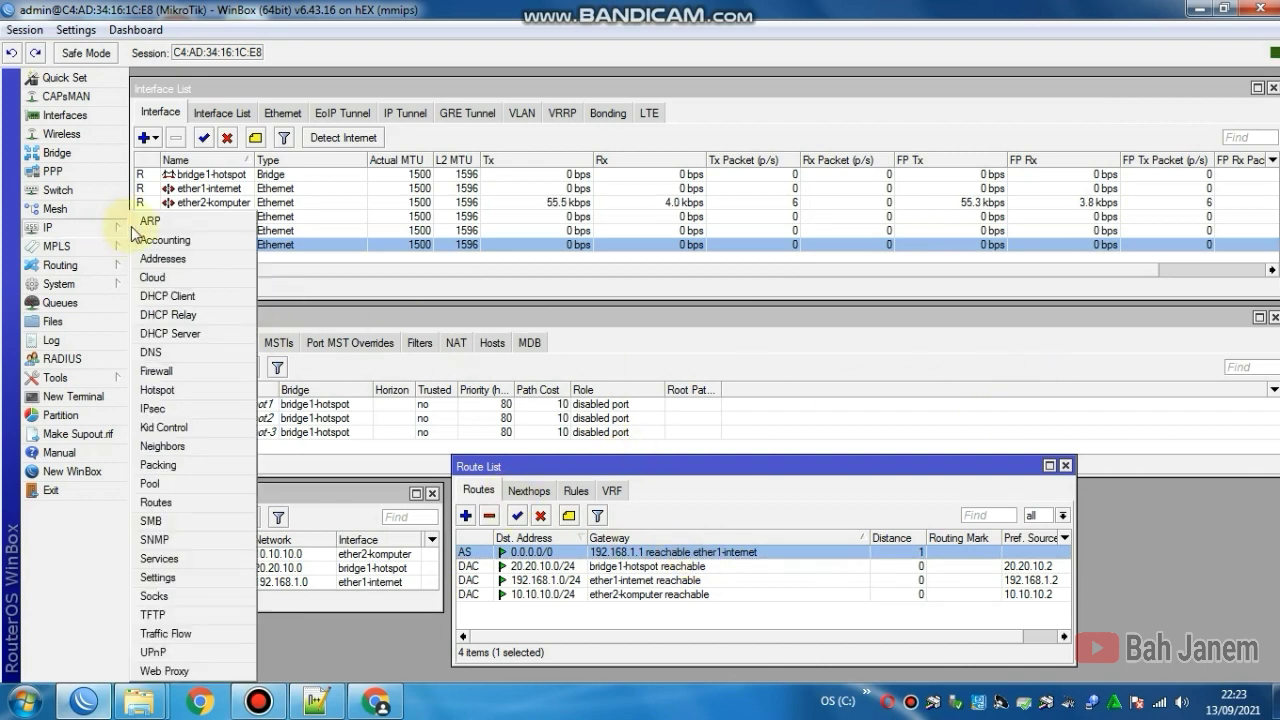
click(199, 372)
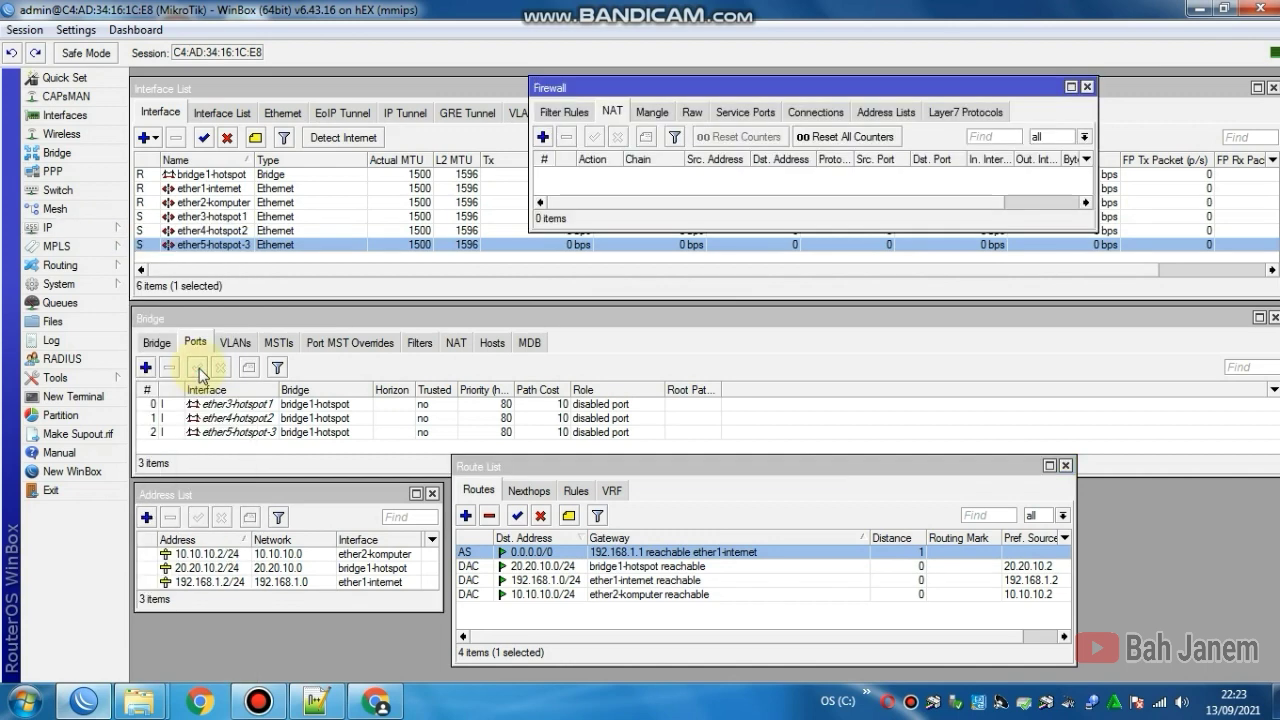
click(612, 114)
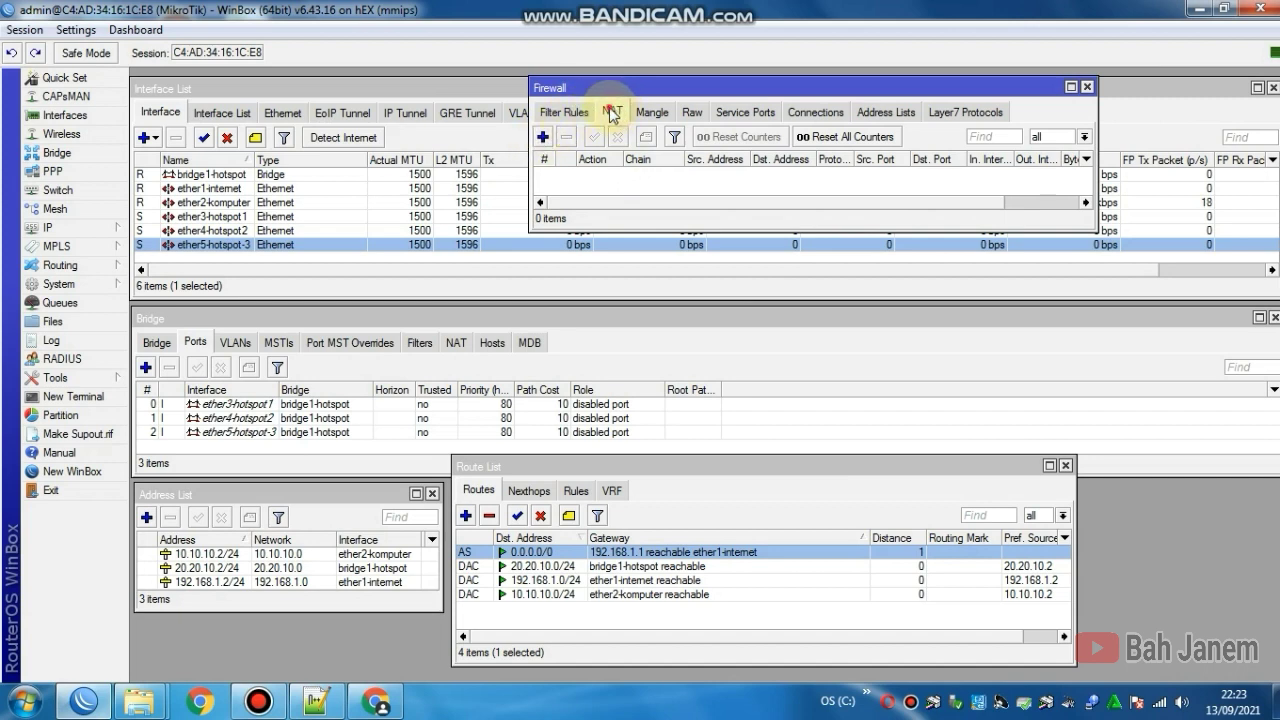
Step: Start a new NAT rule on chain srcnat with out interface ether1-internet
click(543, 138)
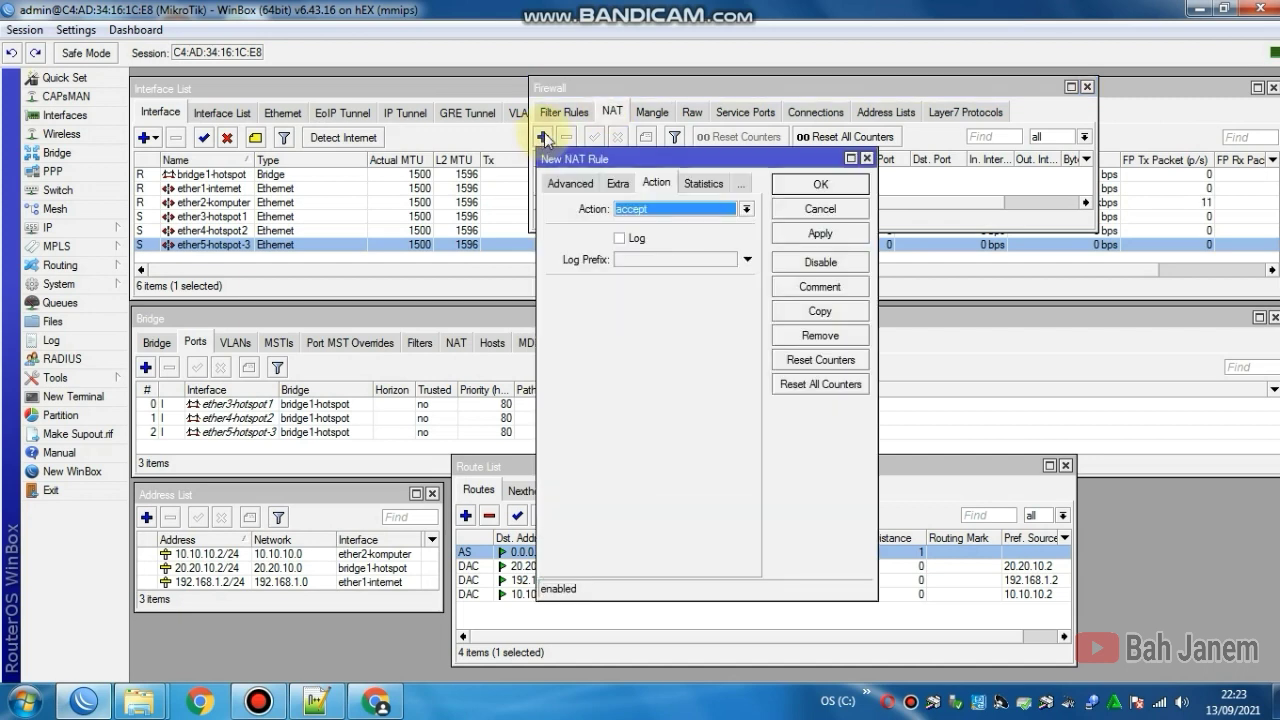
click(562, 183)
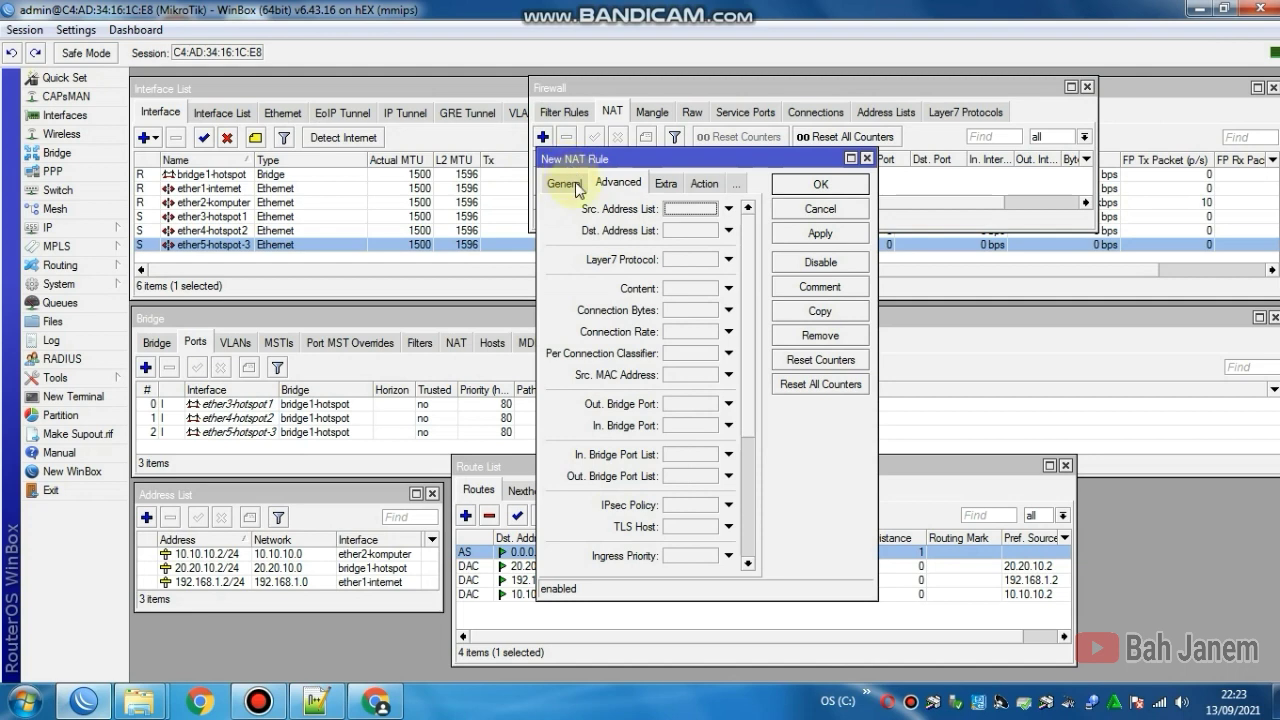
drag(745, 240, 745, 241)
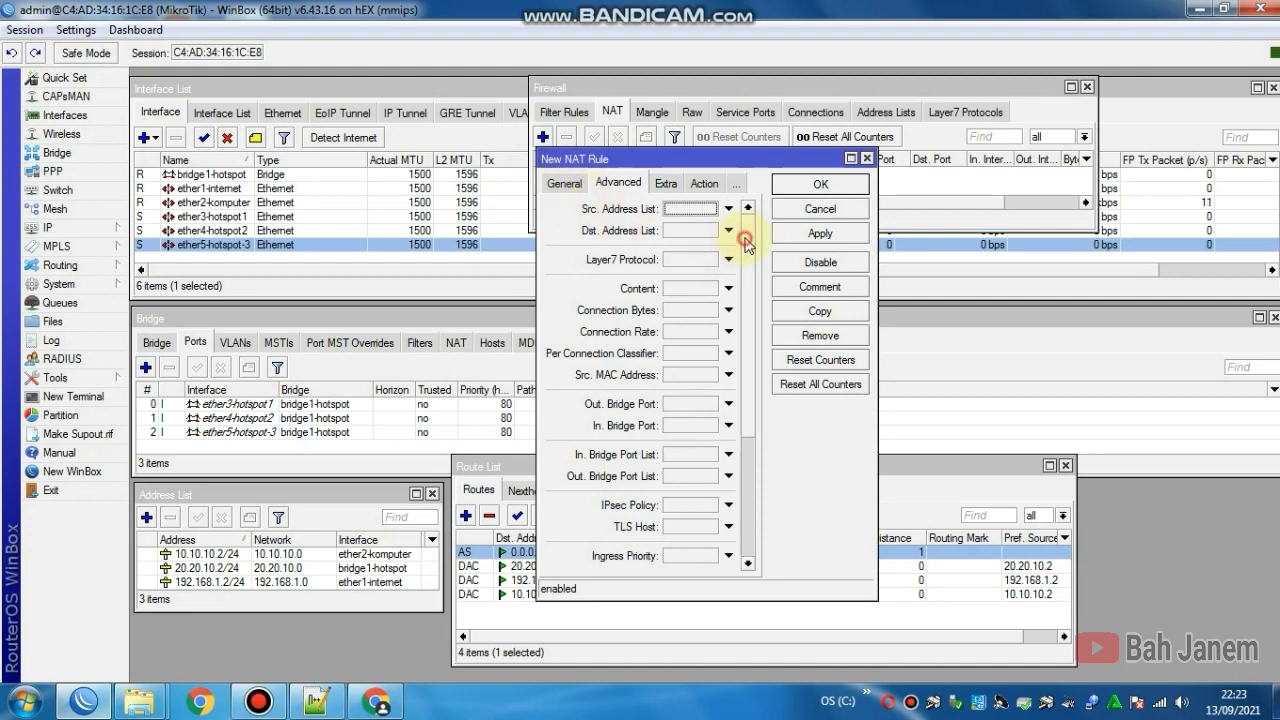
click(560, 185)
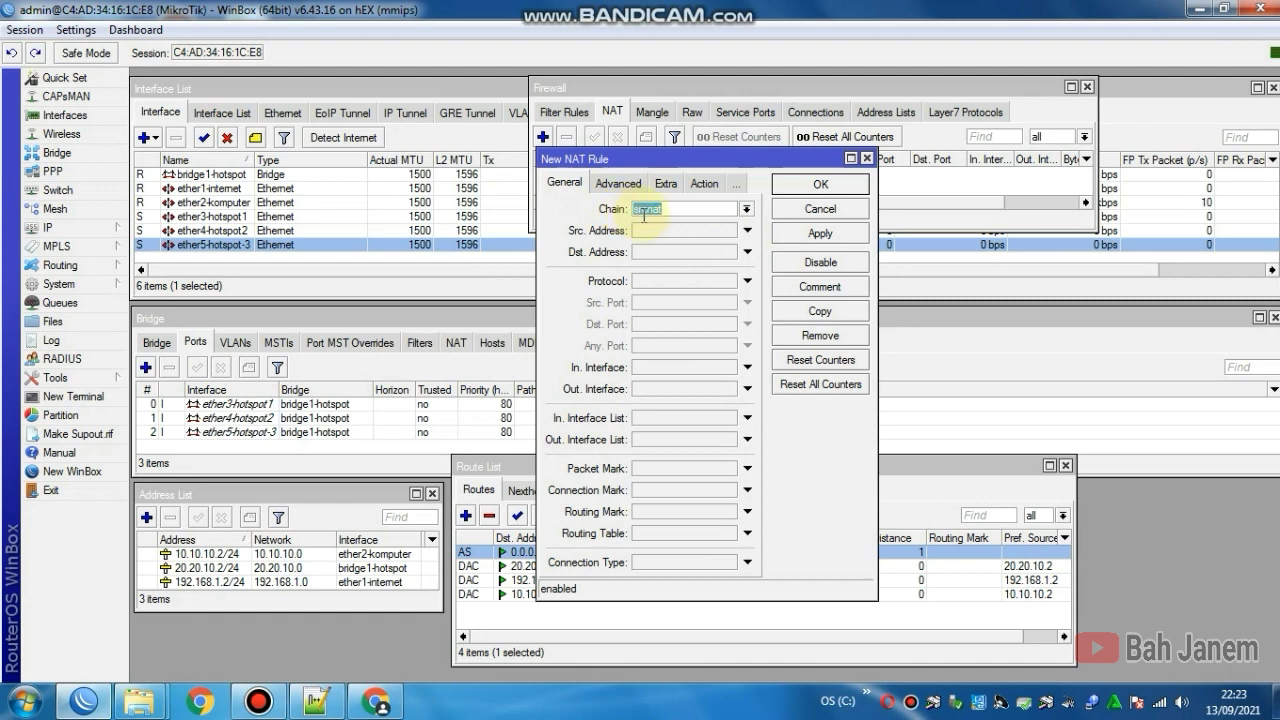
click(681, 209)
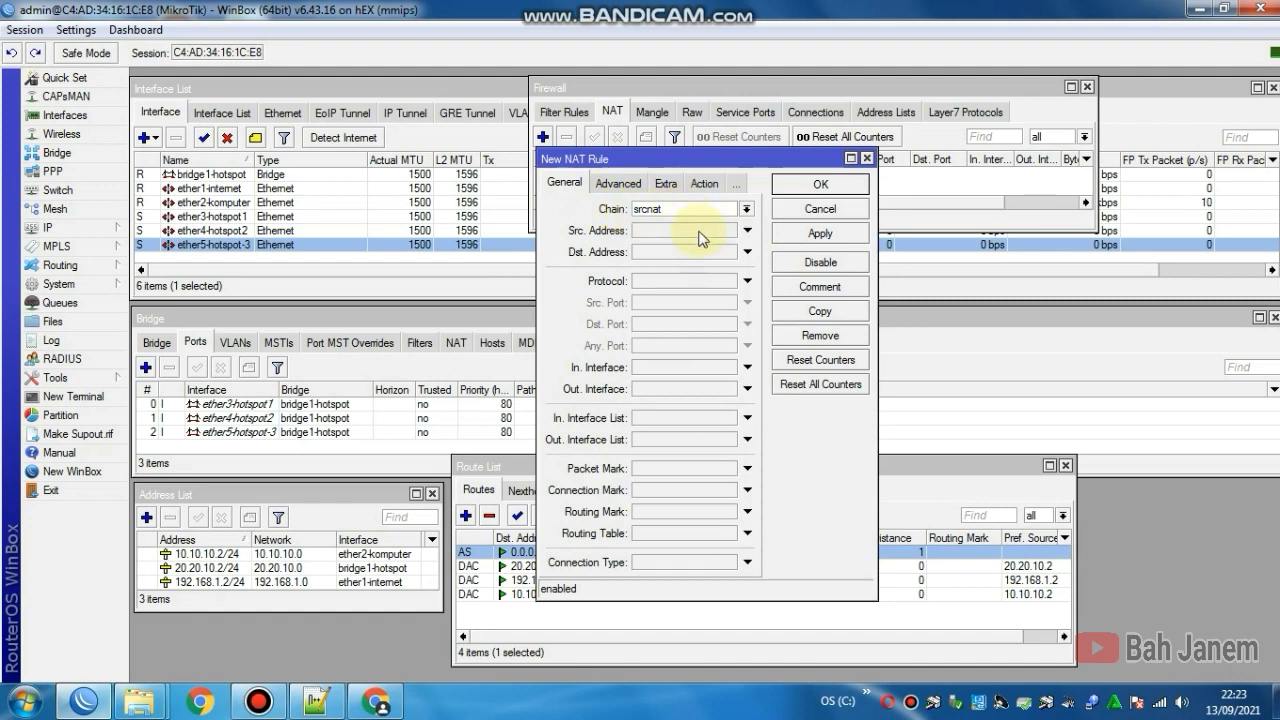
click(746, 389)
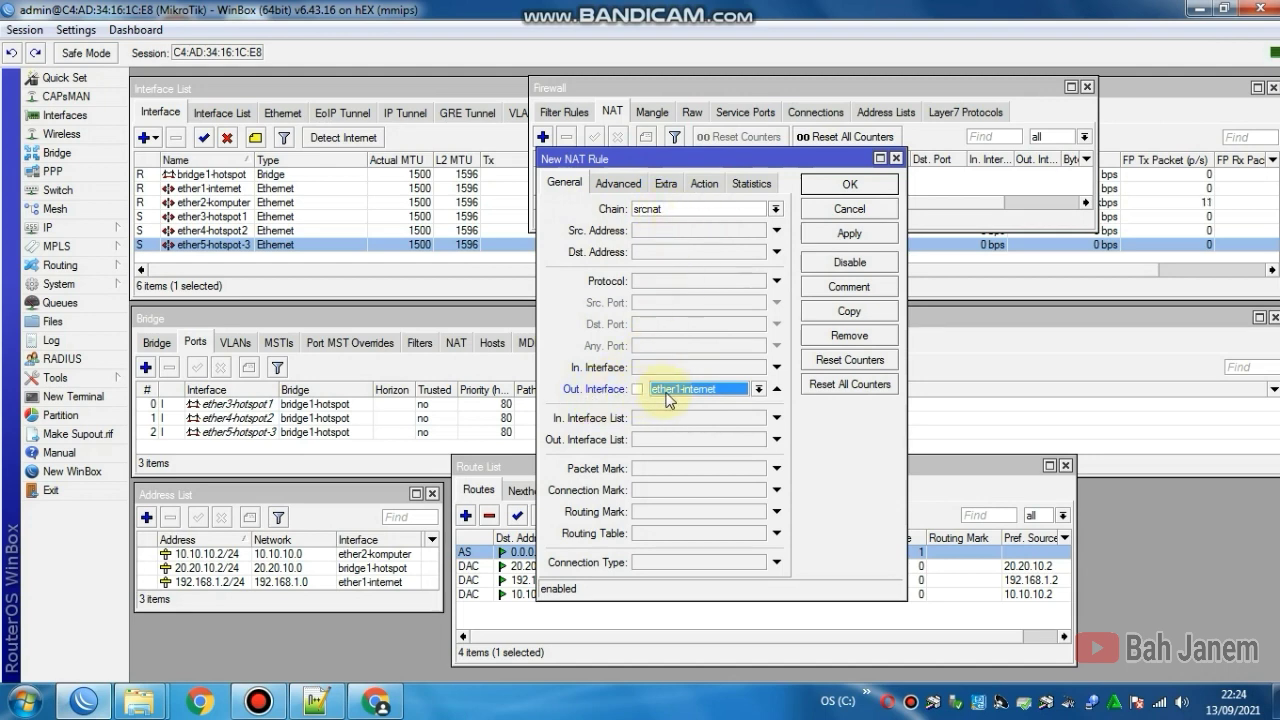
click(752, 390)
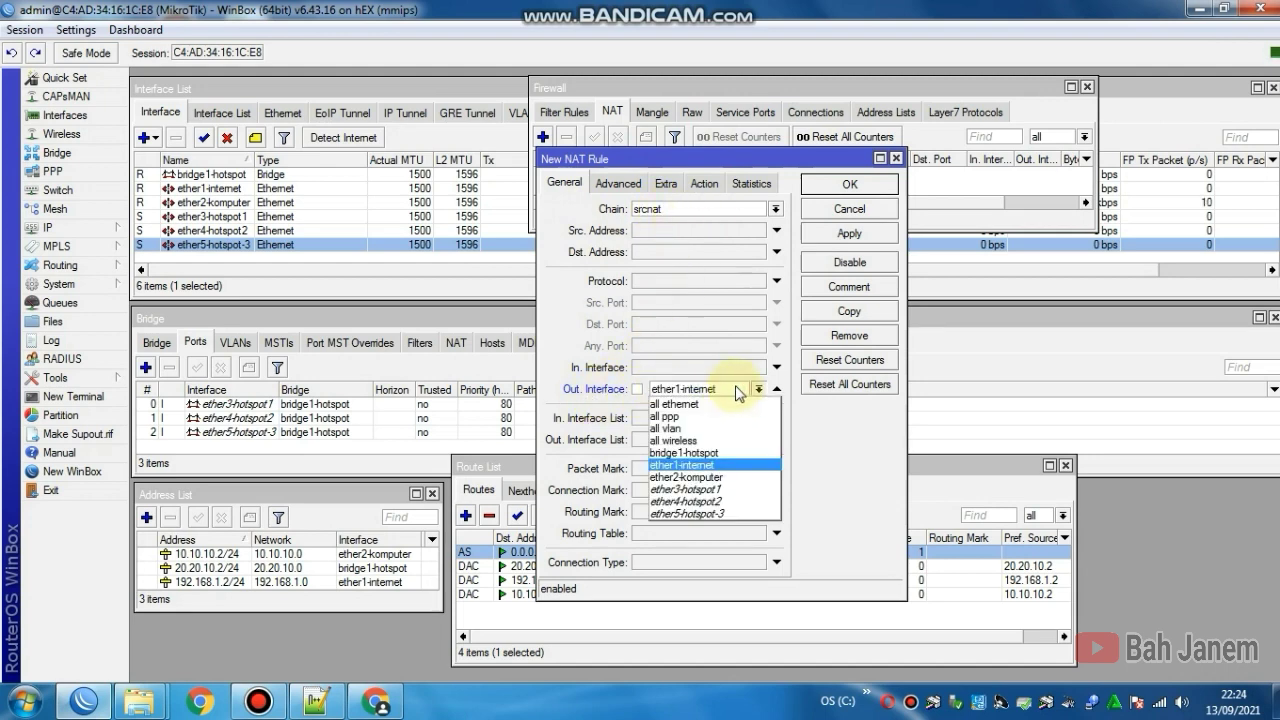
click(752, 390)
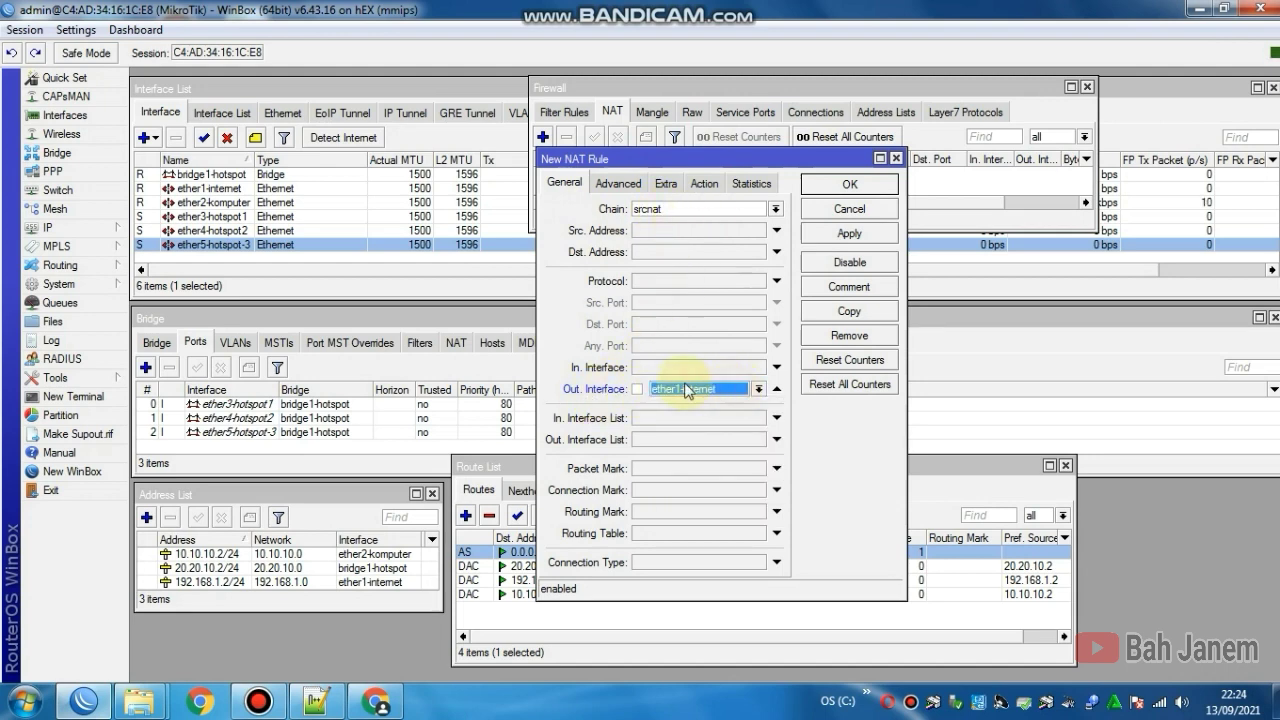
Step: Set the NAT rule's action to masquerade and save it
click(706, 184)
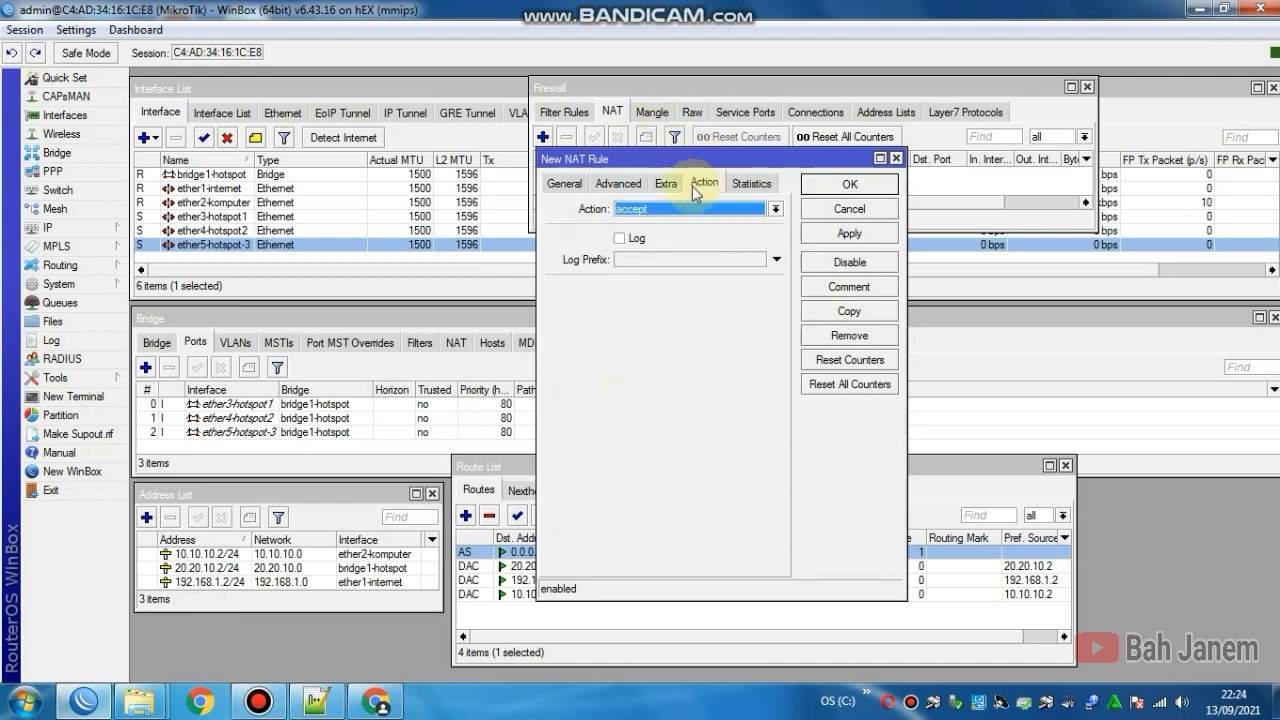
click(673, 212)
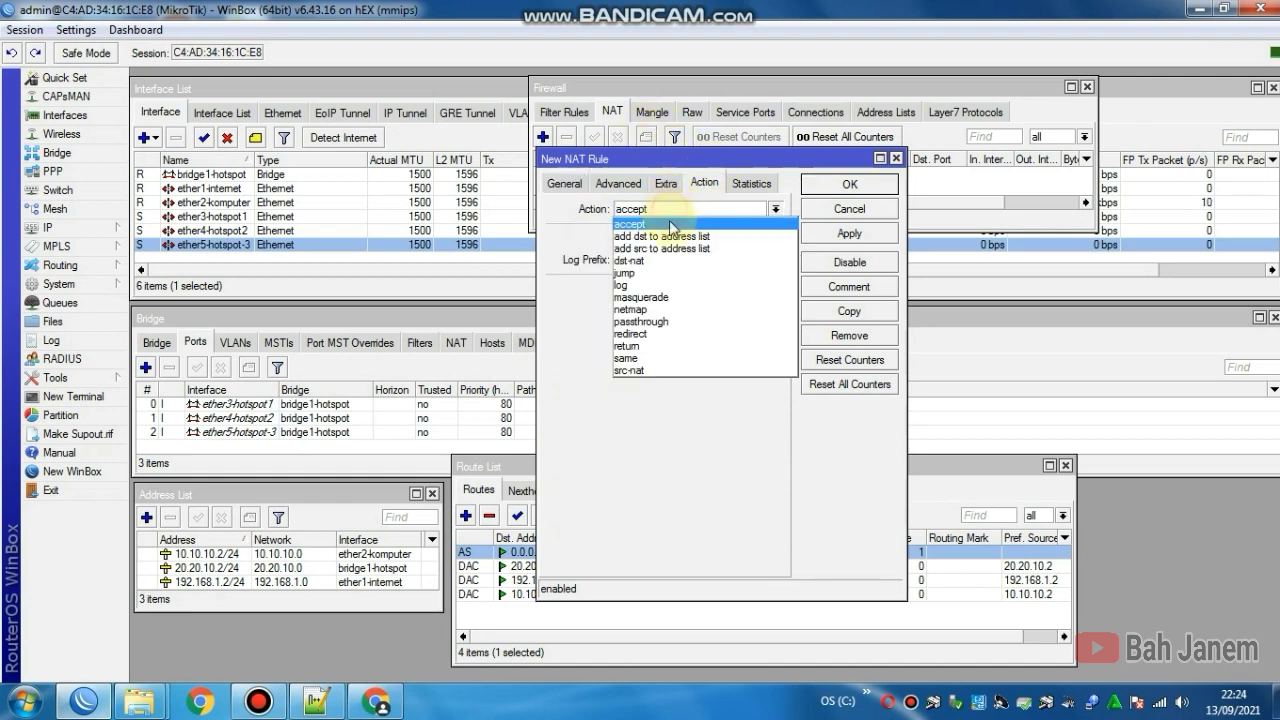
click(660, 297)
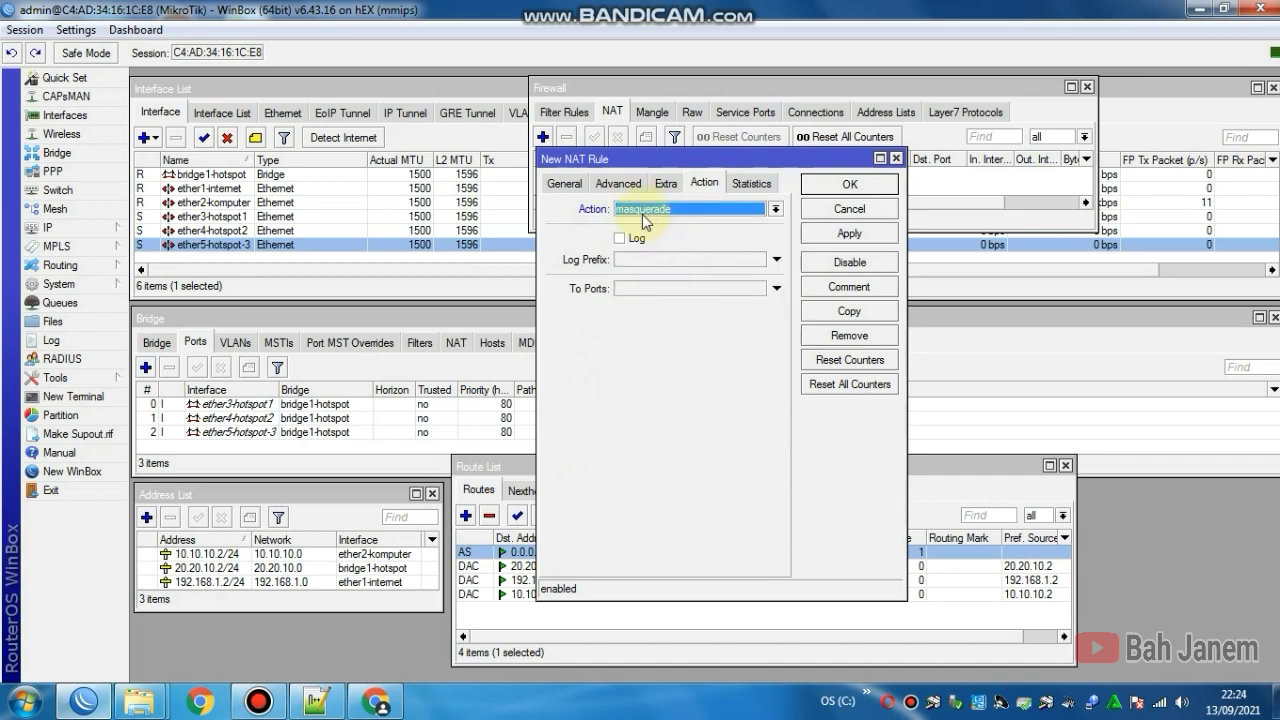
click(833, 236)
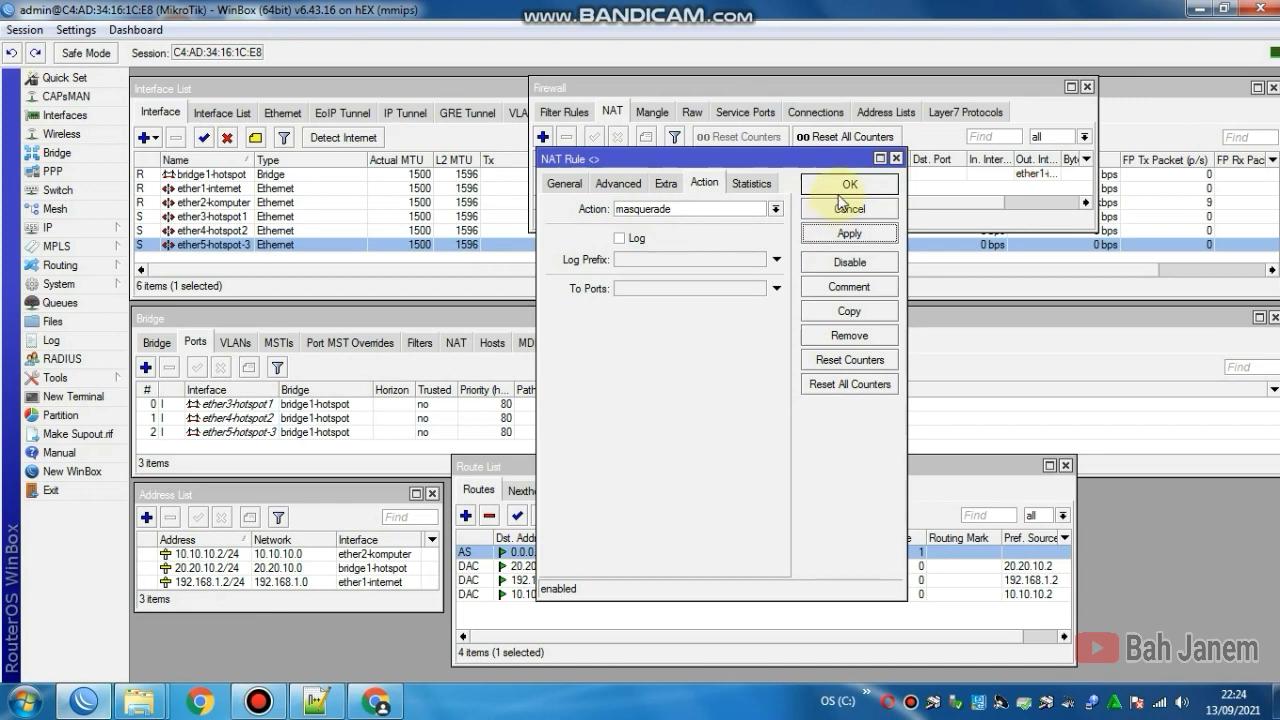
click(847, 186)
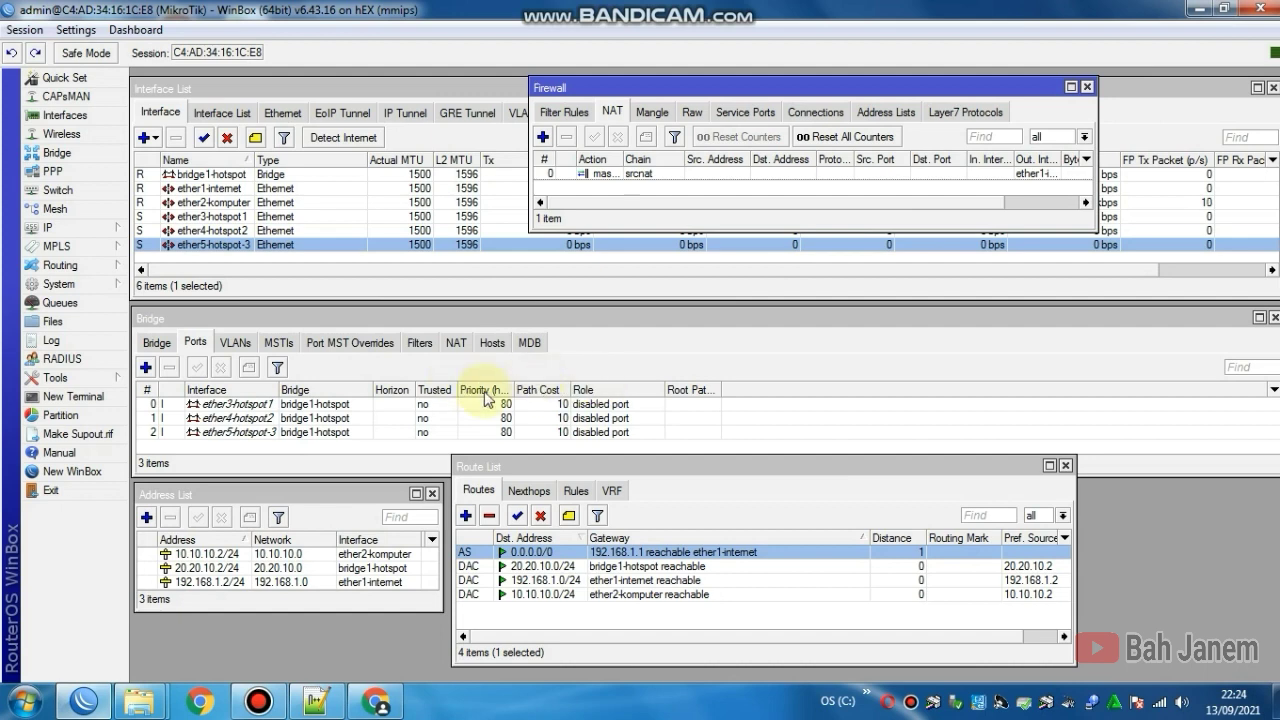
Step: Close the Route List, Firewall, Interface List and Bridge windows
click(1065, 465)
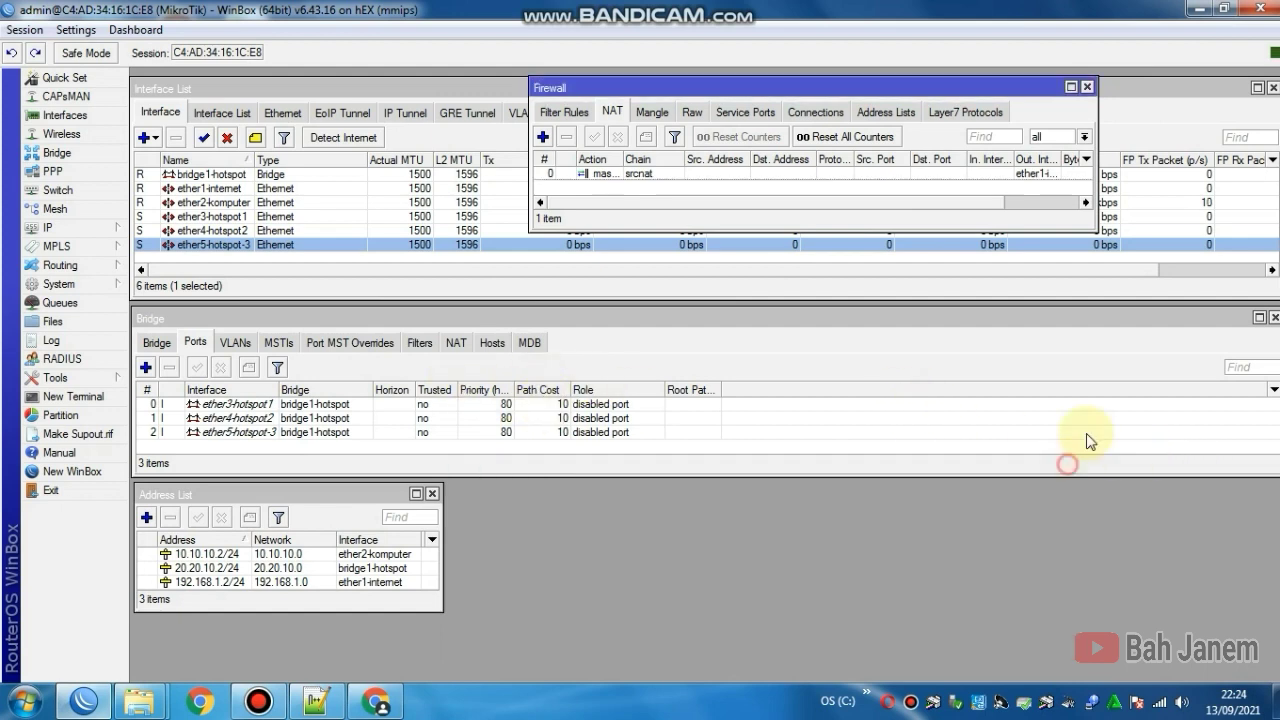
click(1086, 88)
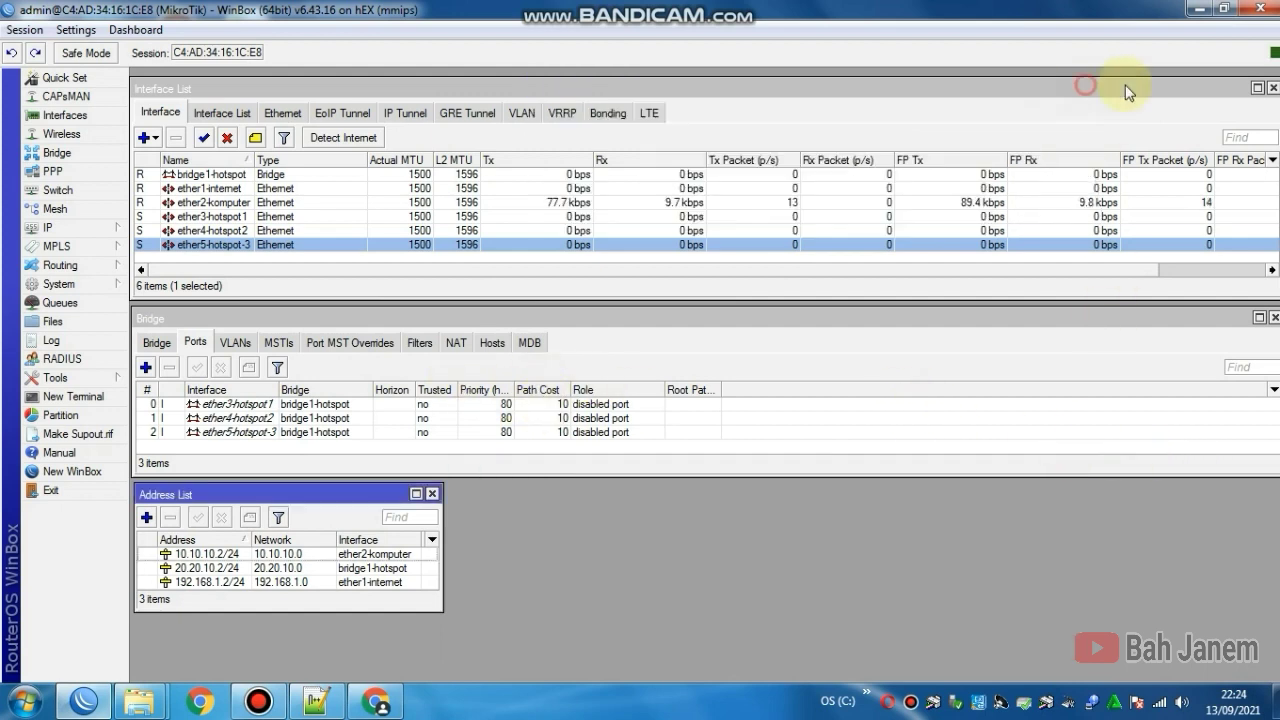
click(1272, 88)
click(1273, 316)
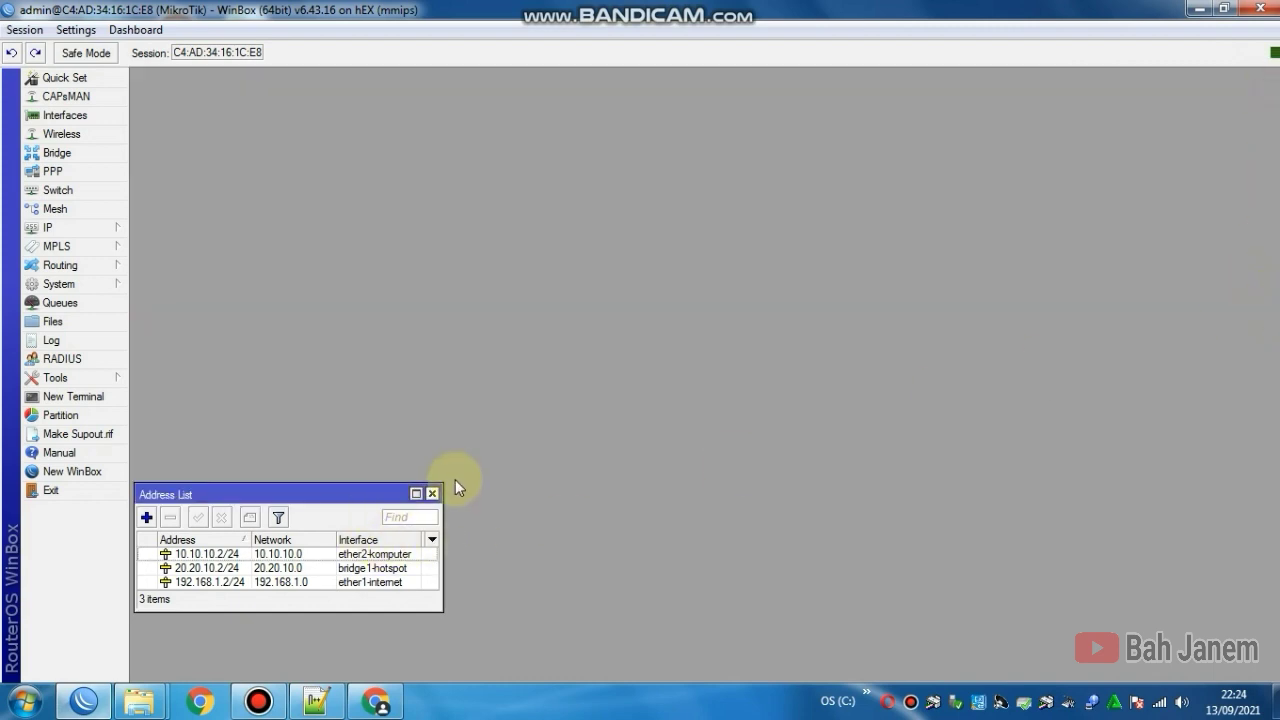
Step: Close the Address List and run ping google.com in a new terminal
click(431, 494)
click(110, 396)
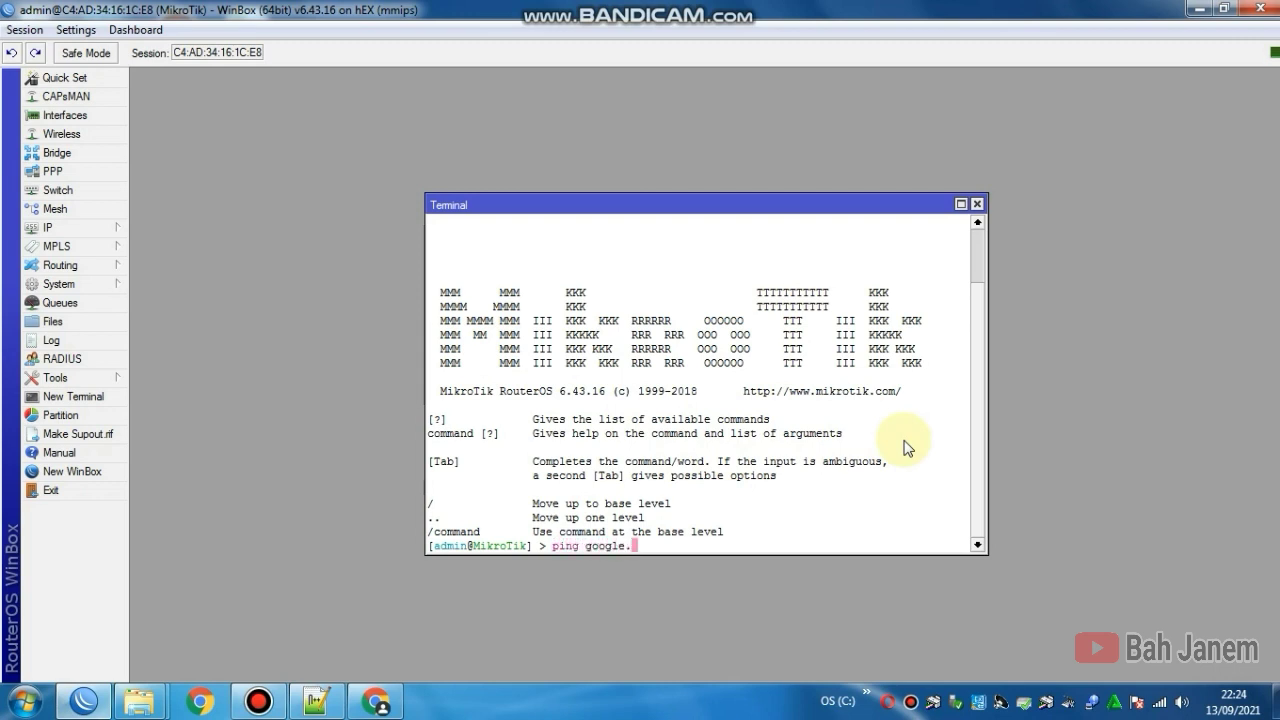
text(ping google.com)
key(Return)
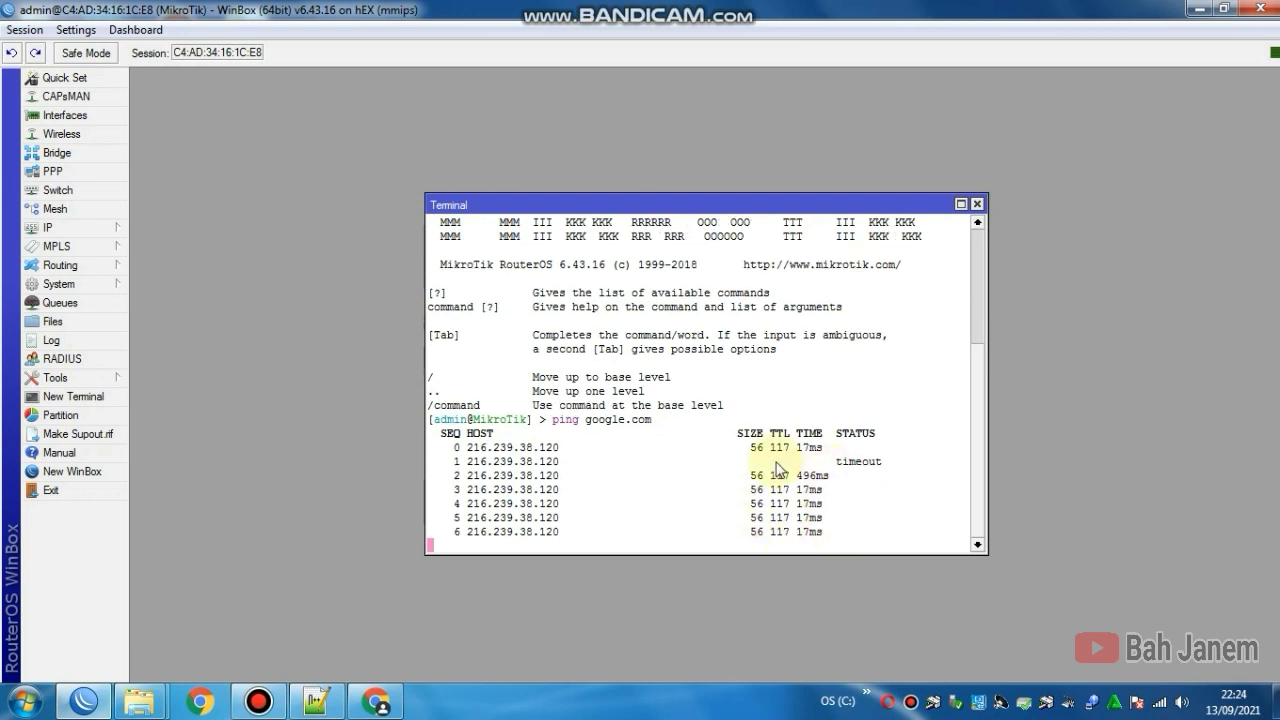
click(978, 204)
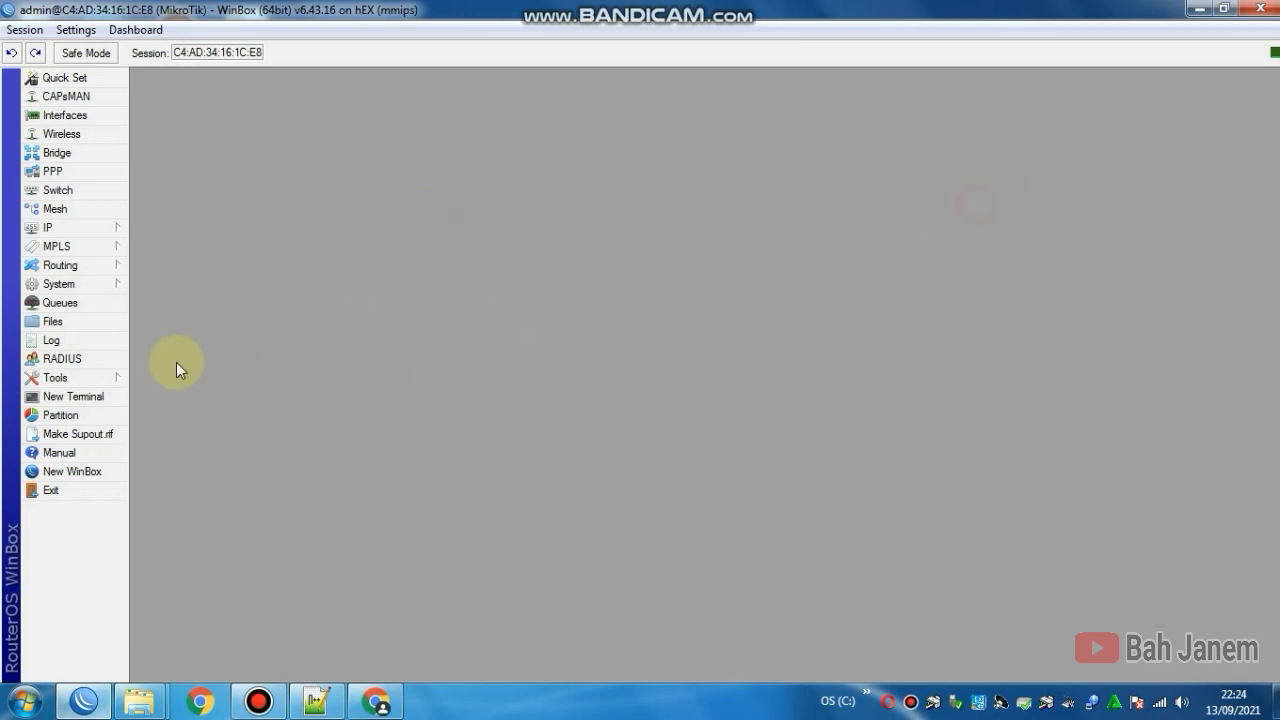
Step: Run ping mikrotik.com in a fresh terminal, then close it
click(59, 400)
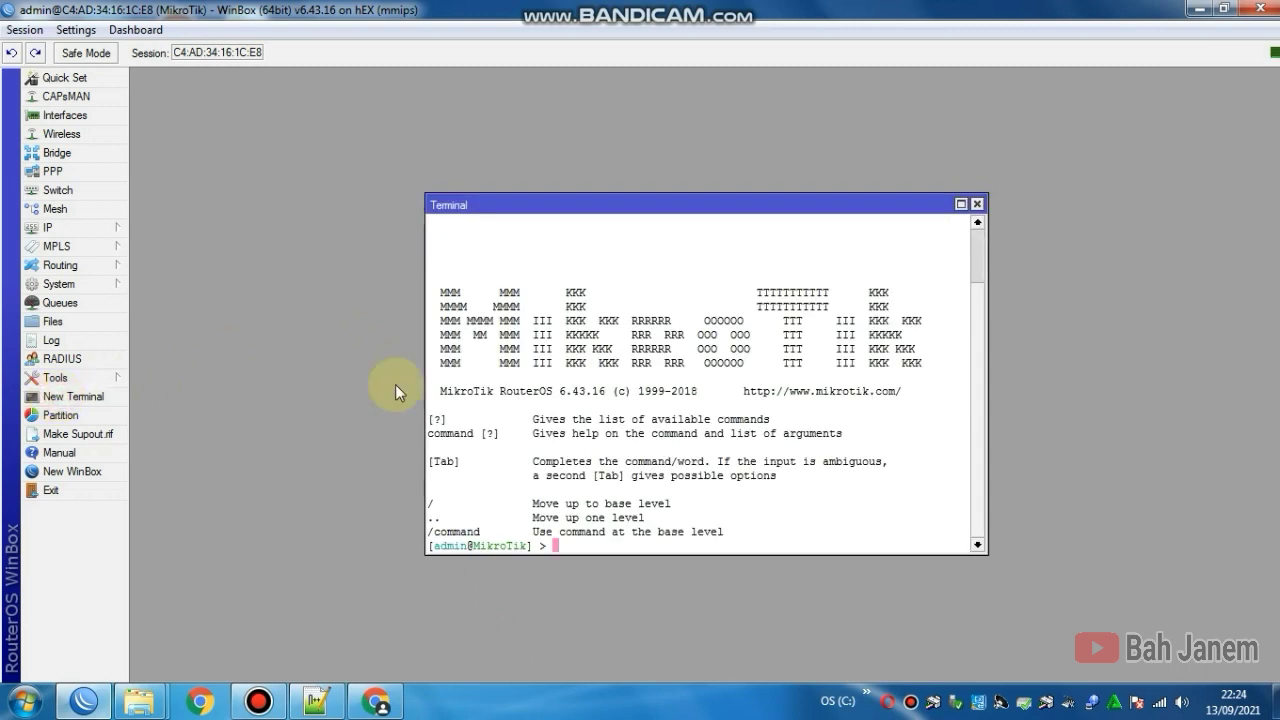
text(ping m)
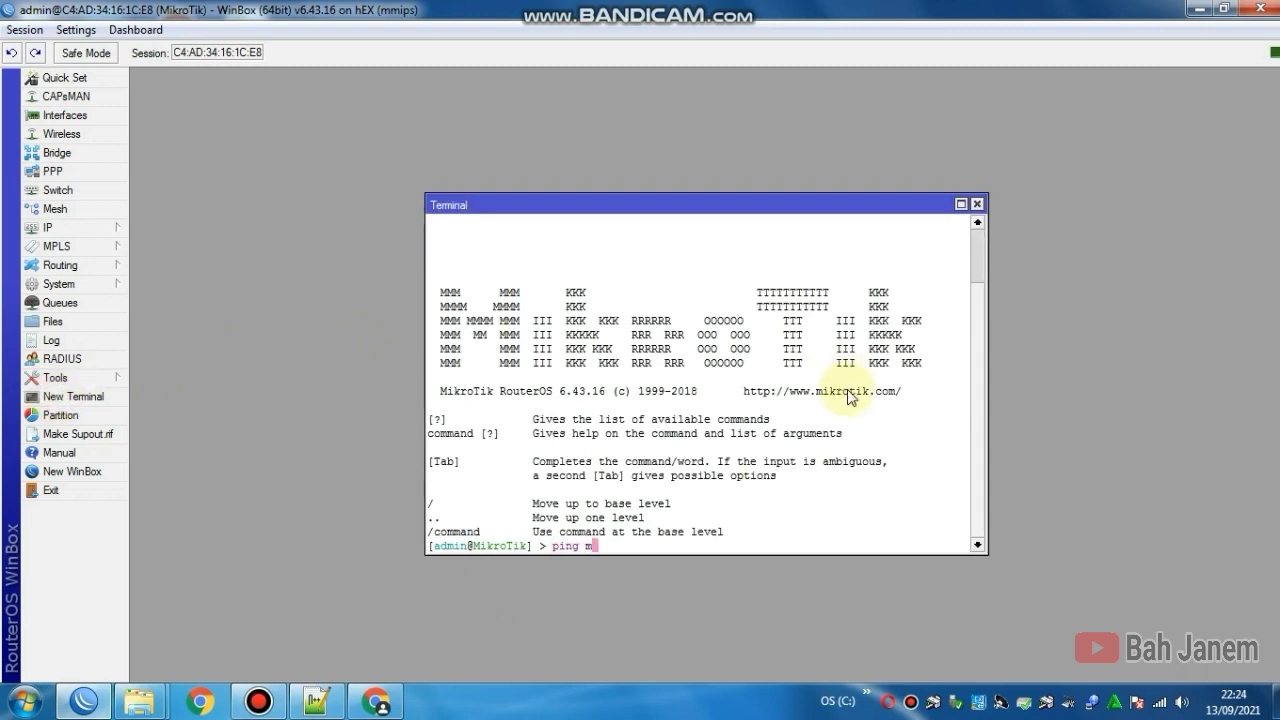
text(ikrotik.com)
key(Return)
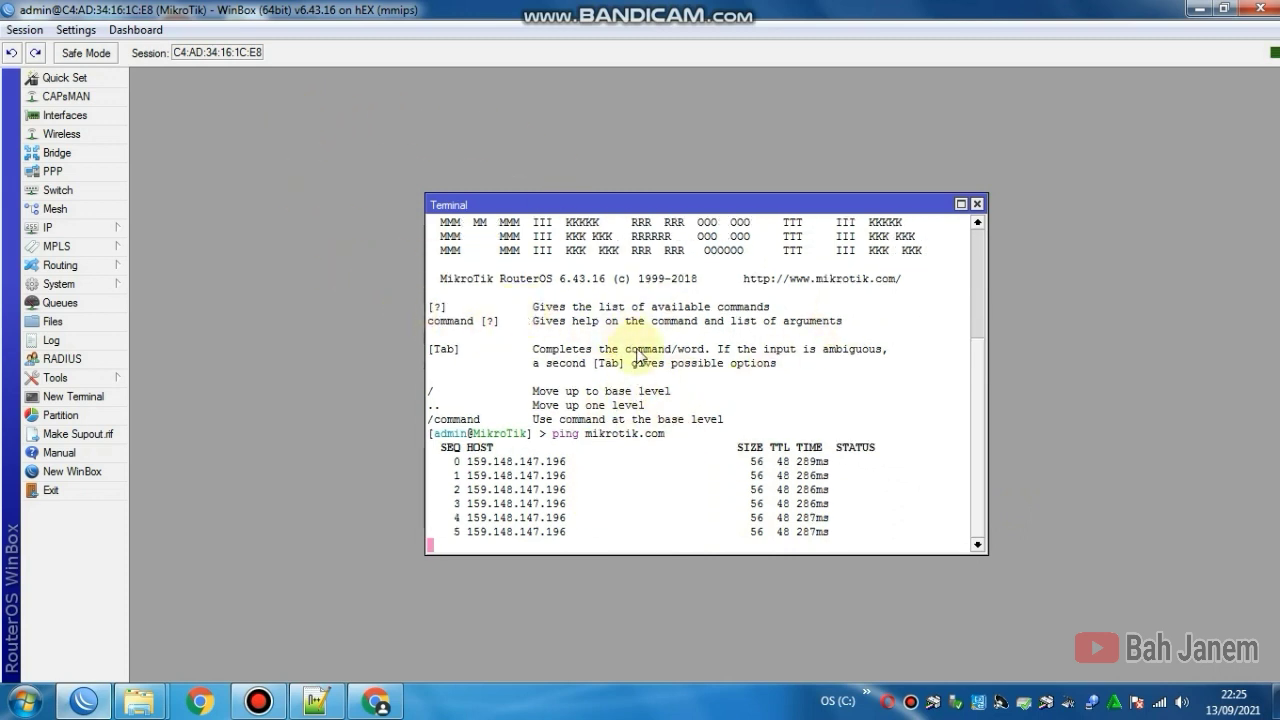
click(977, 206)
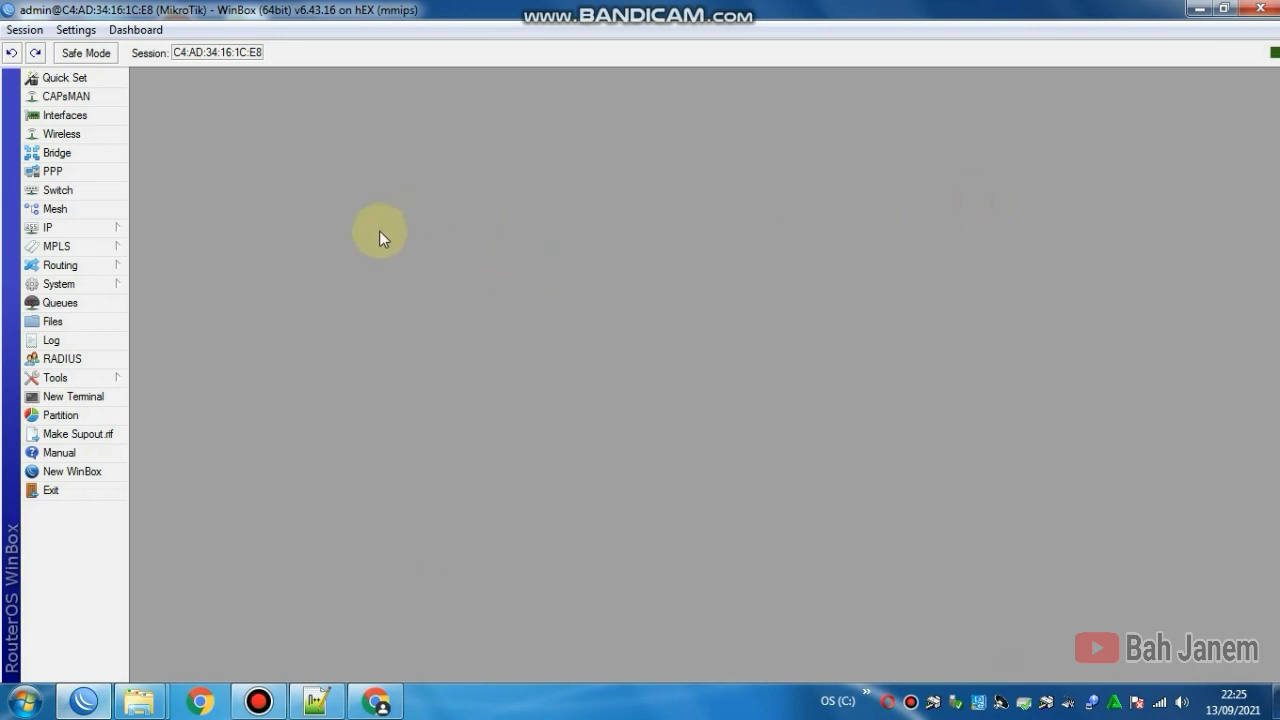
Step: Open IP > DHCP Server and launch DHCP Setup
click(101, 231)
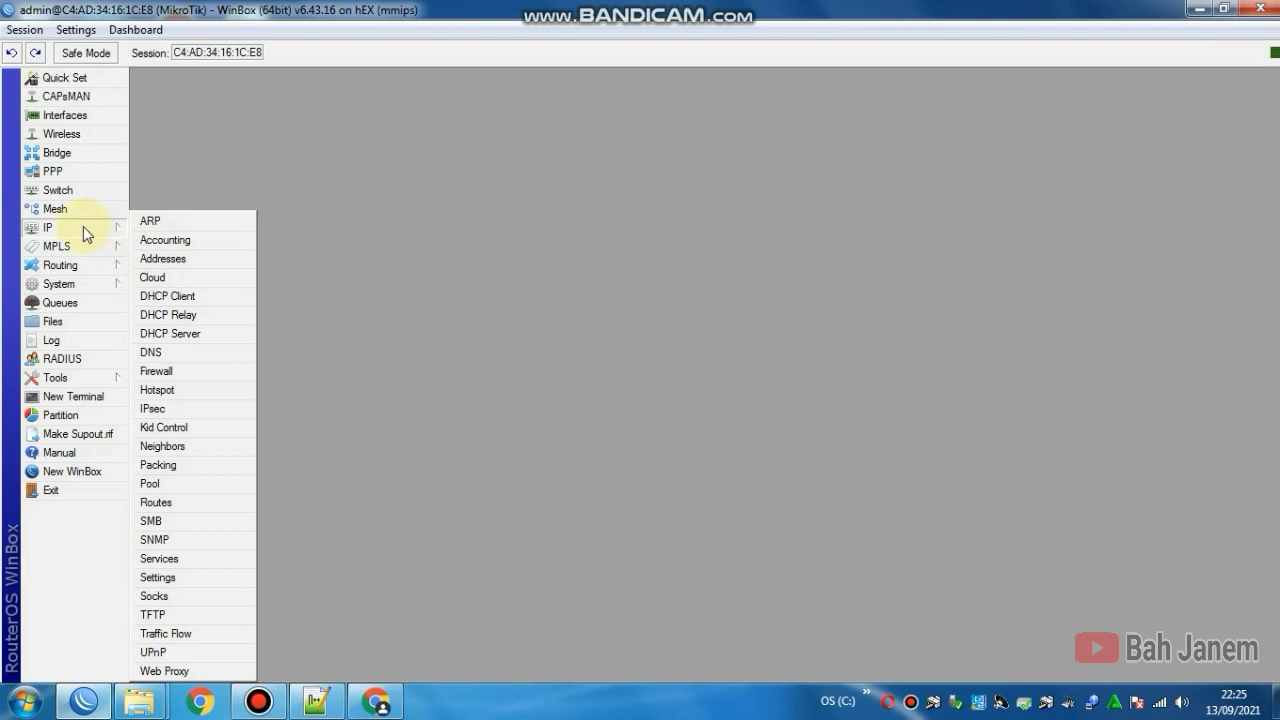
click(203, 336)
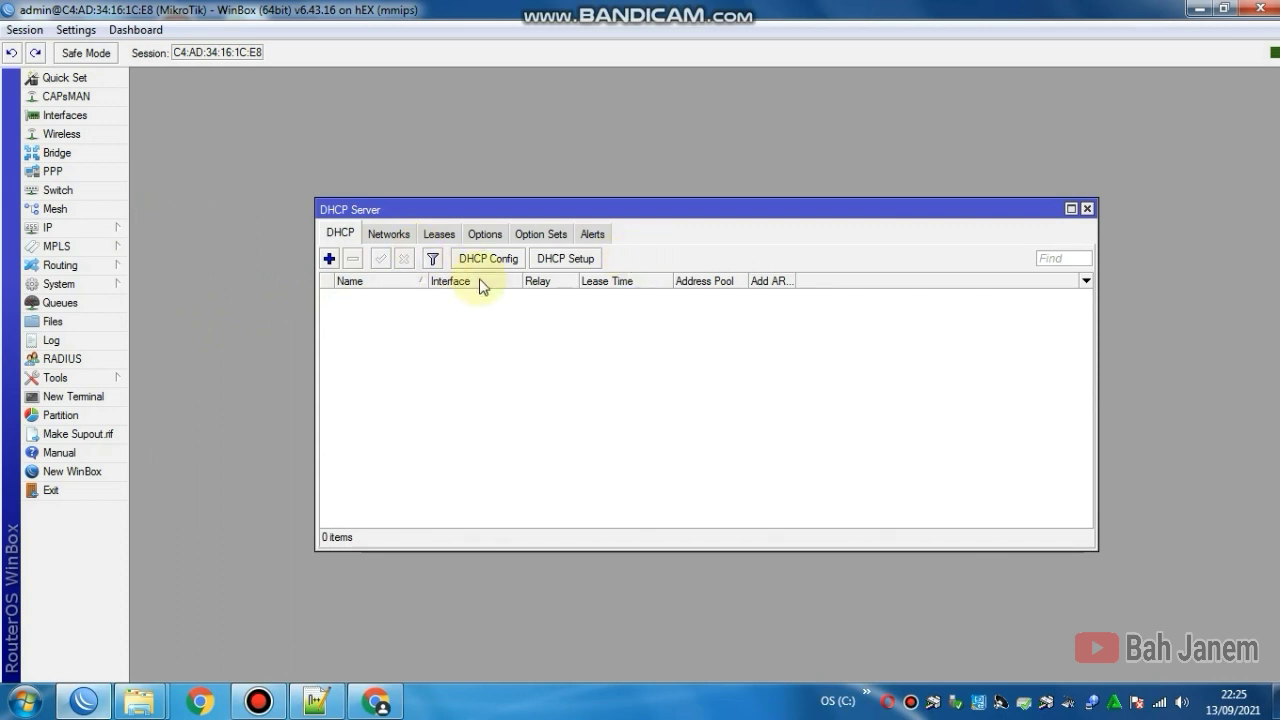
click(565, 261)
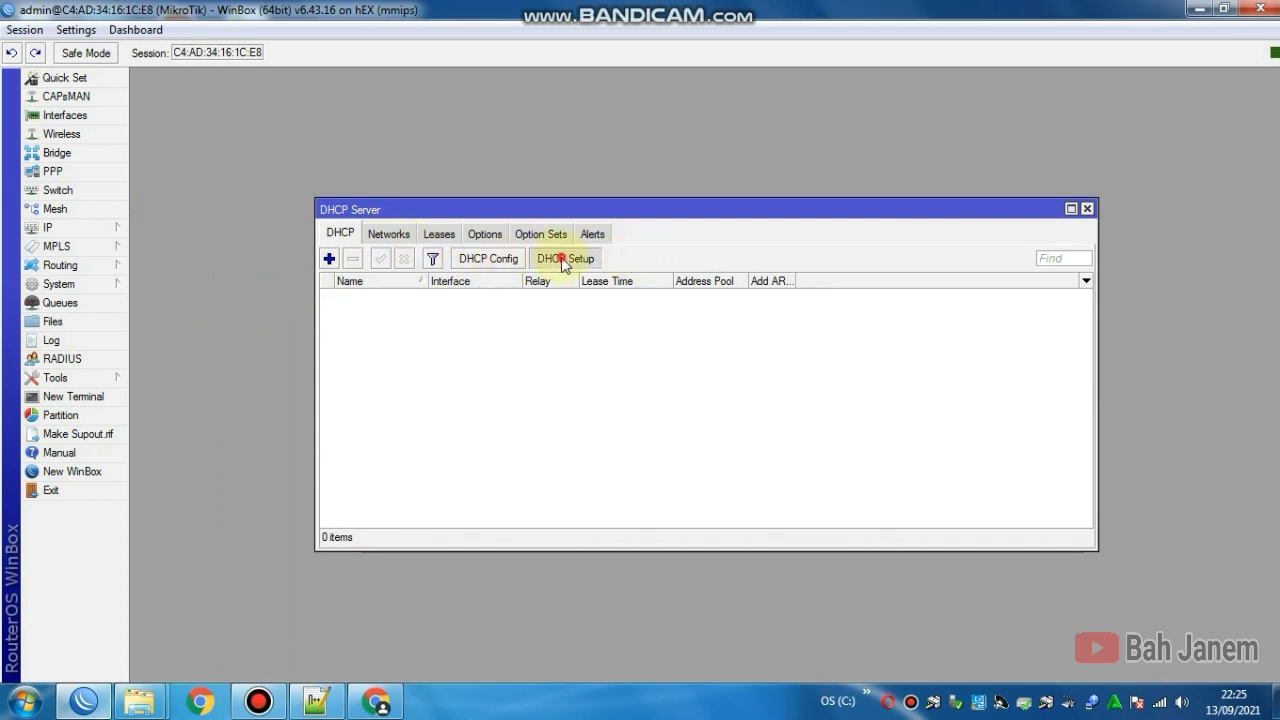
Step: Choose ether2-komputer, accept address space 10.10.10.0/24 and gateway 10.10.10.2
click(717, 376)
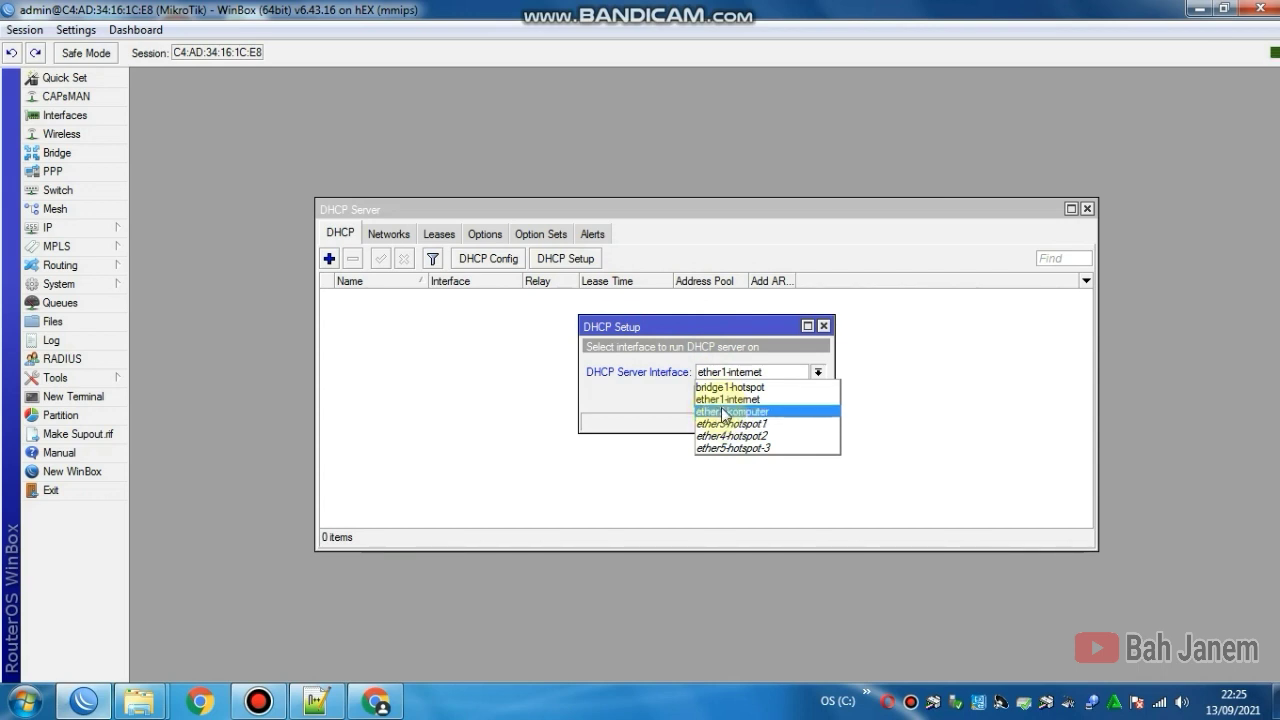
click(722, 408)
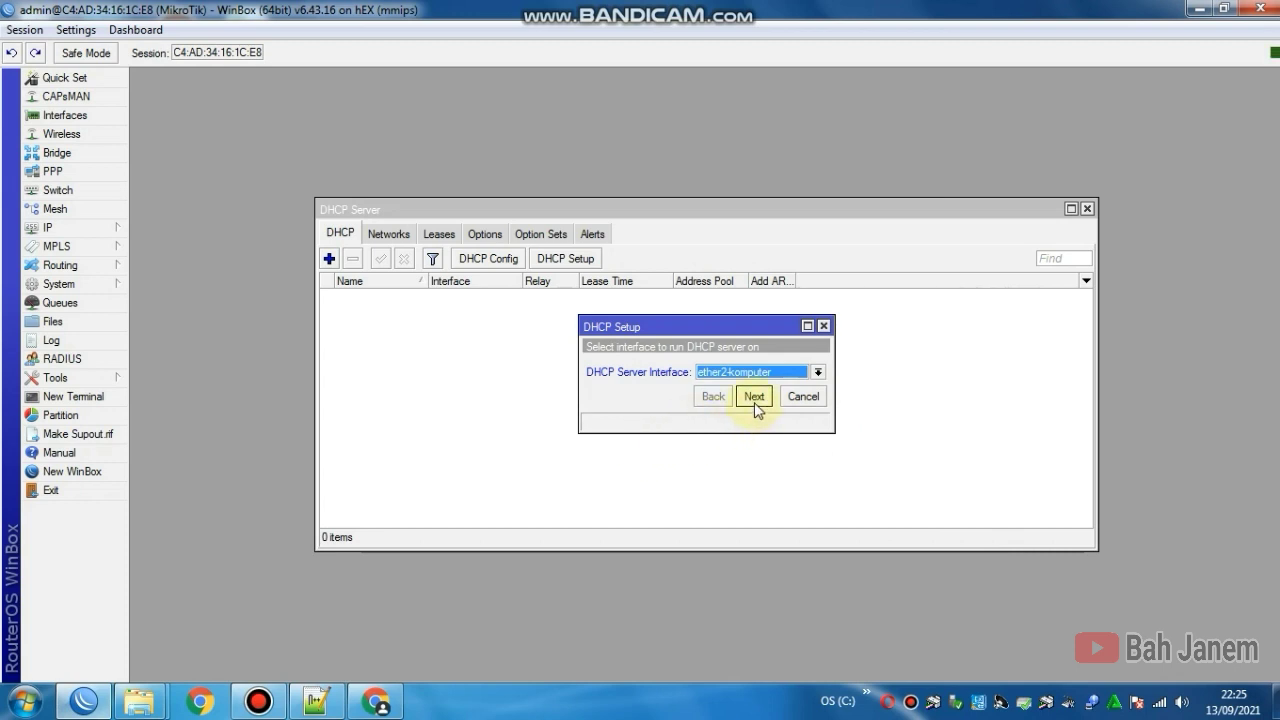
click(755, 397)
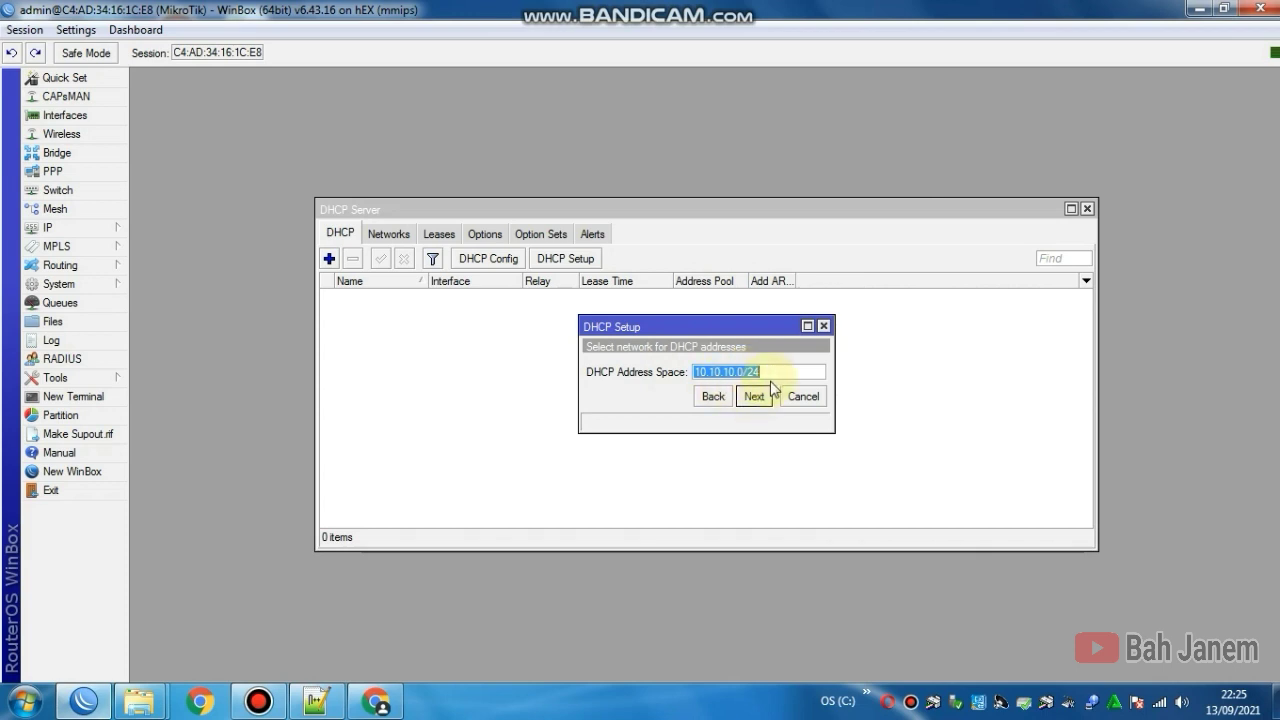
click(749, 395)
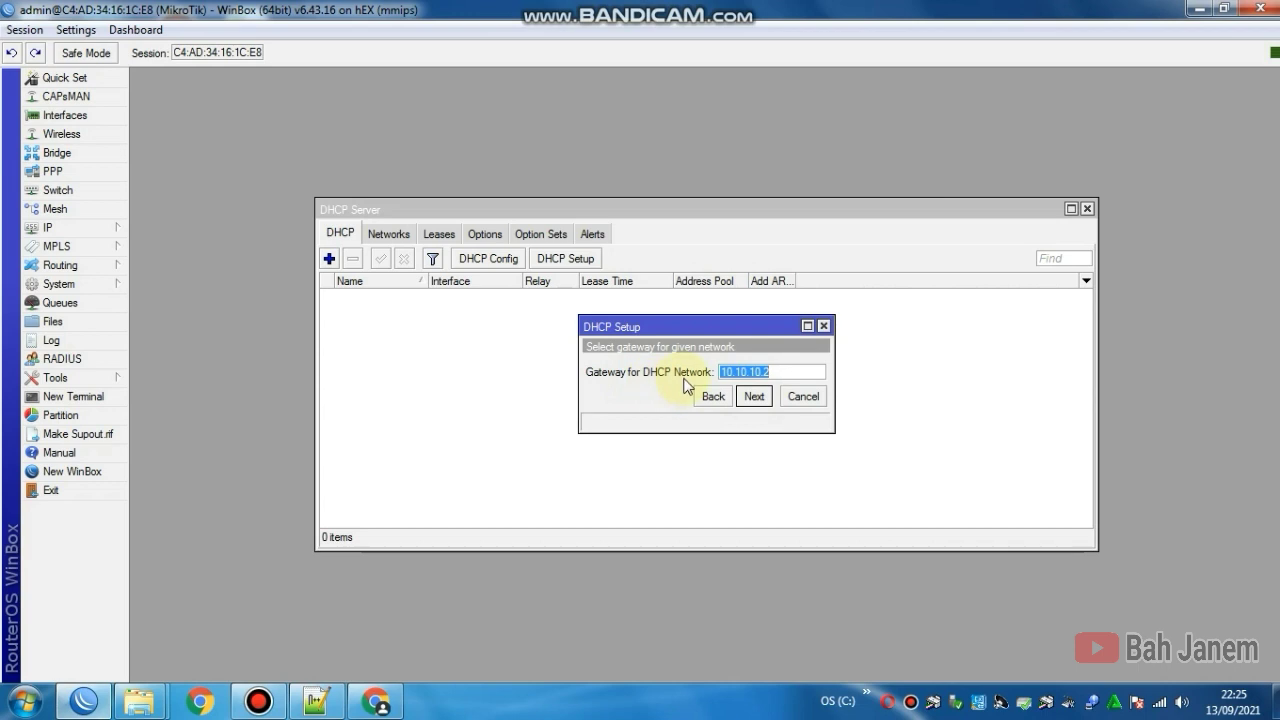
click(785, 372)
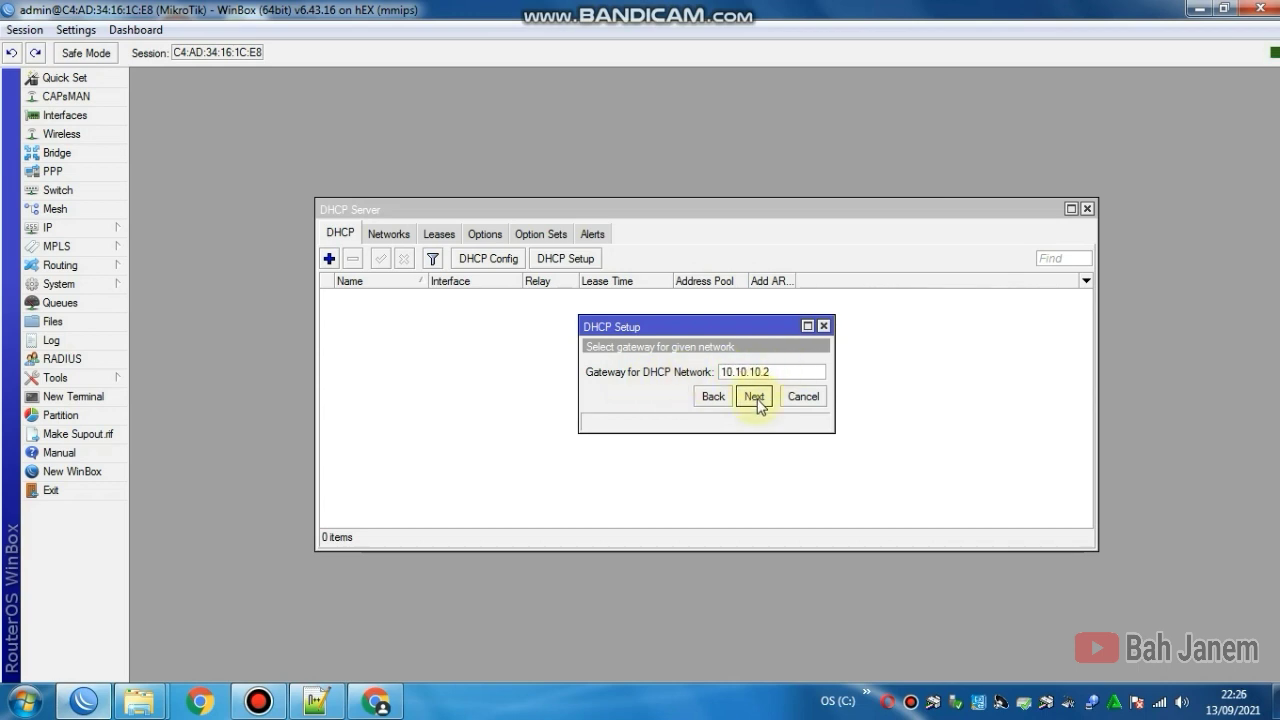
click(756, 397)
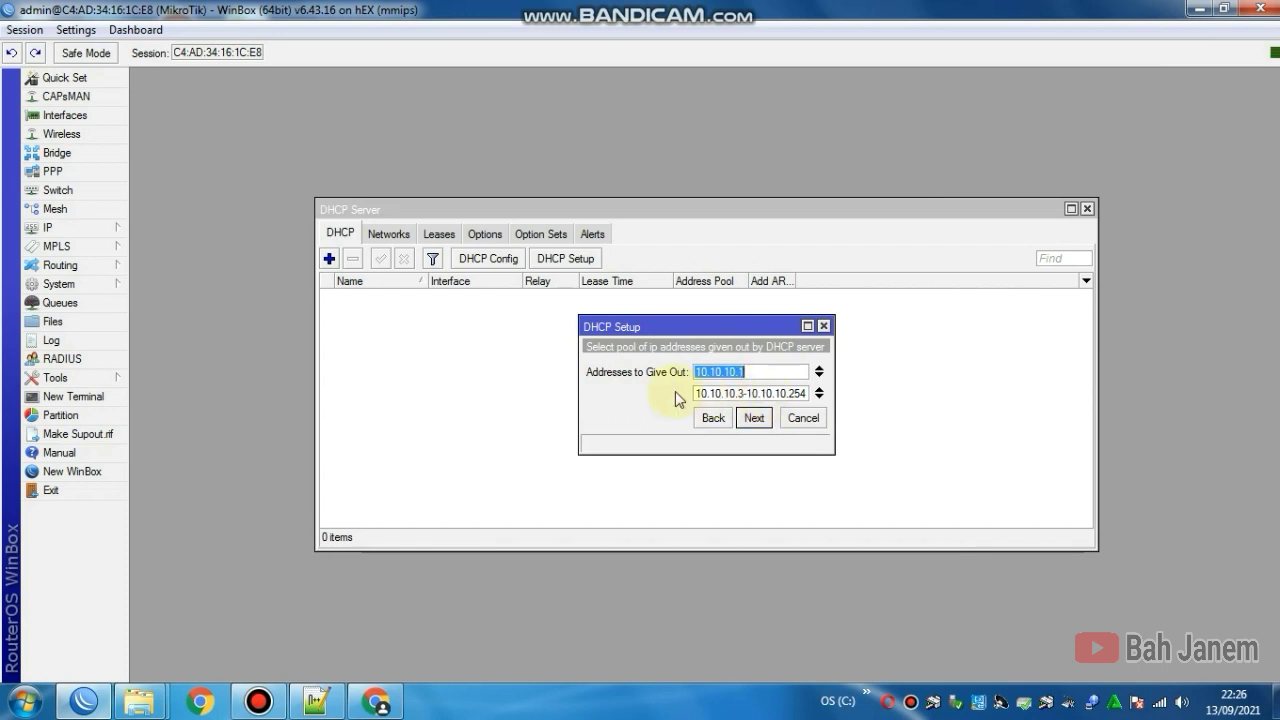
Step: Change the pool's starting digit to 1, keep DNS servers and the 00:10:00 lease, and finish
click(743, 393)
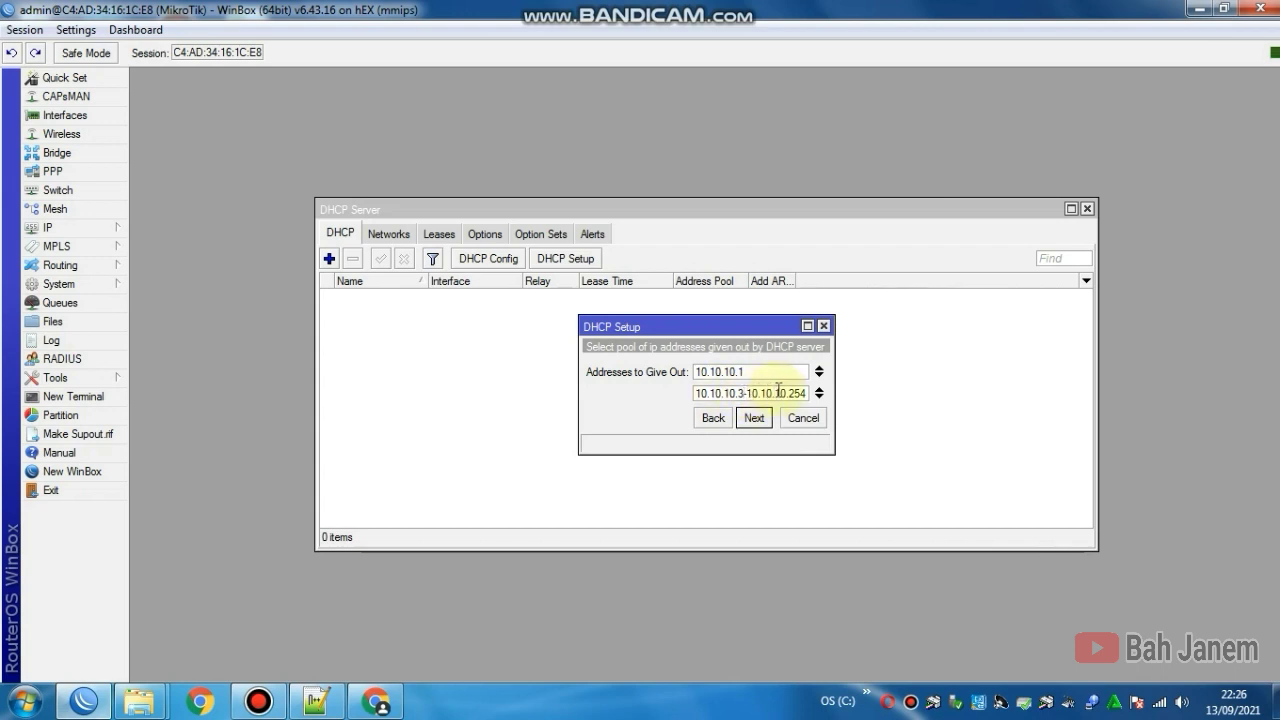
key(BackSpace)
text(1)
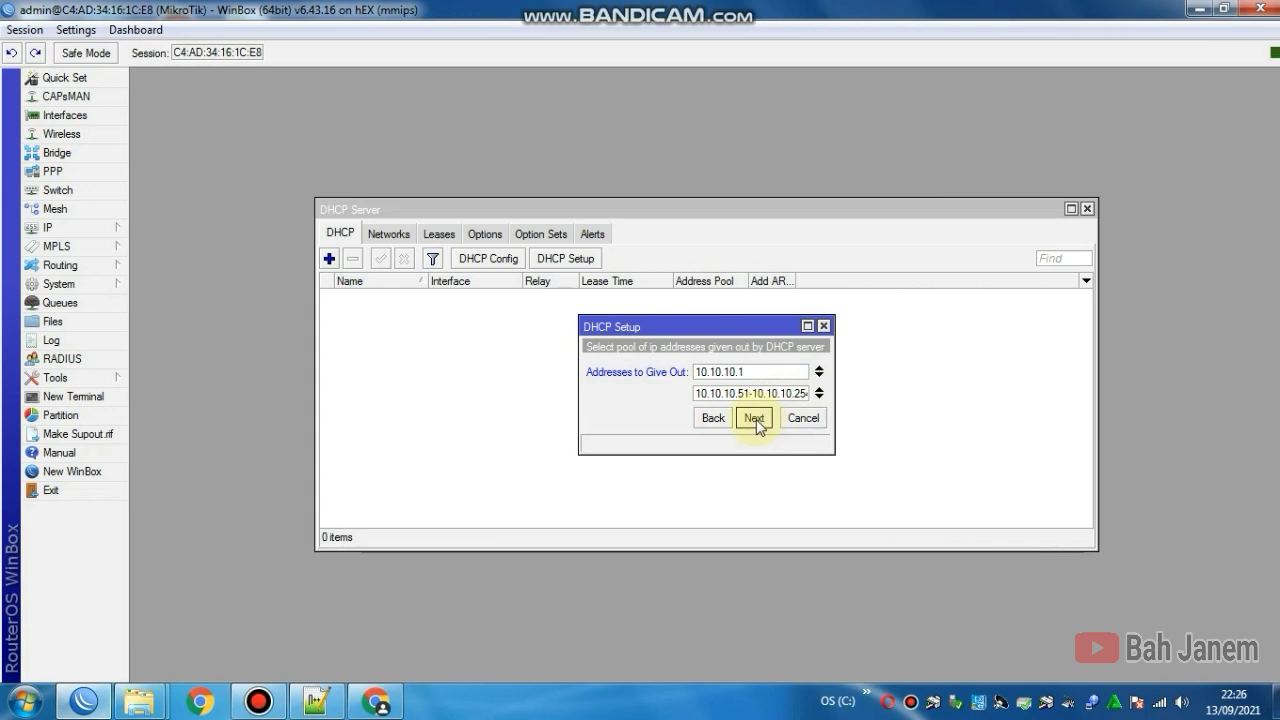
click(756, 419)
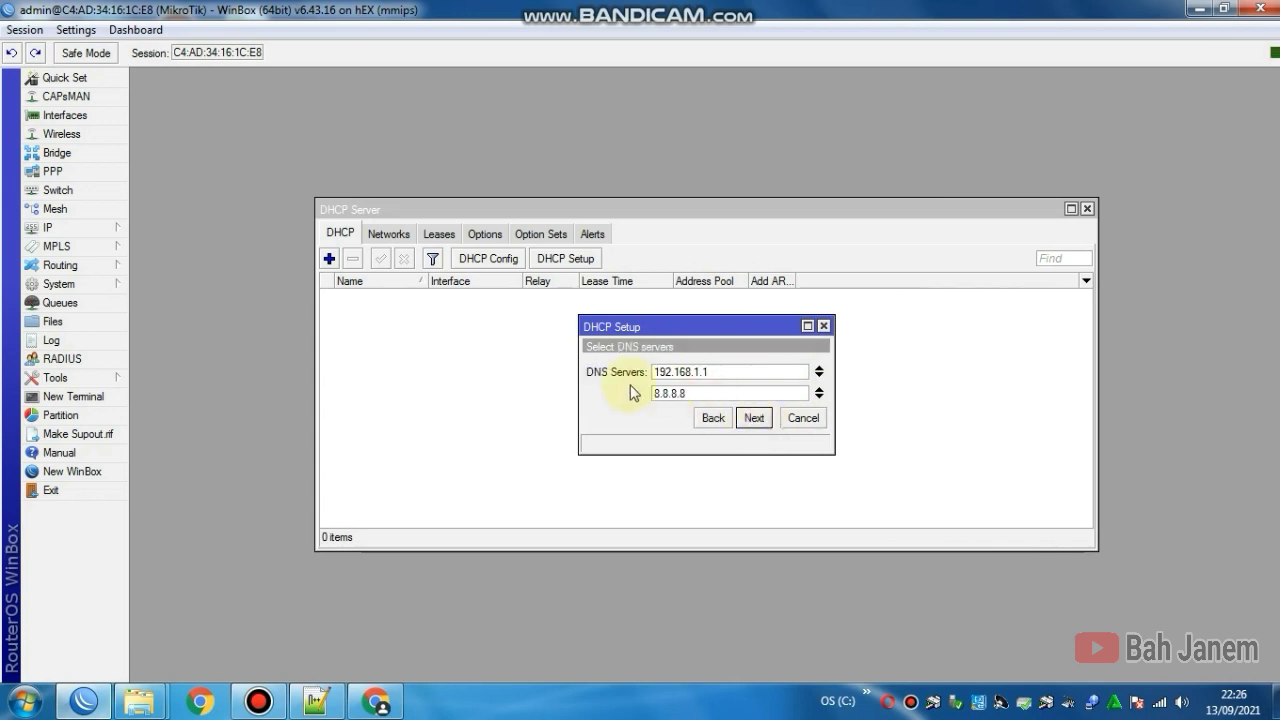
click(728, 373)
drag(728, 373, 655, 394)
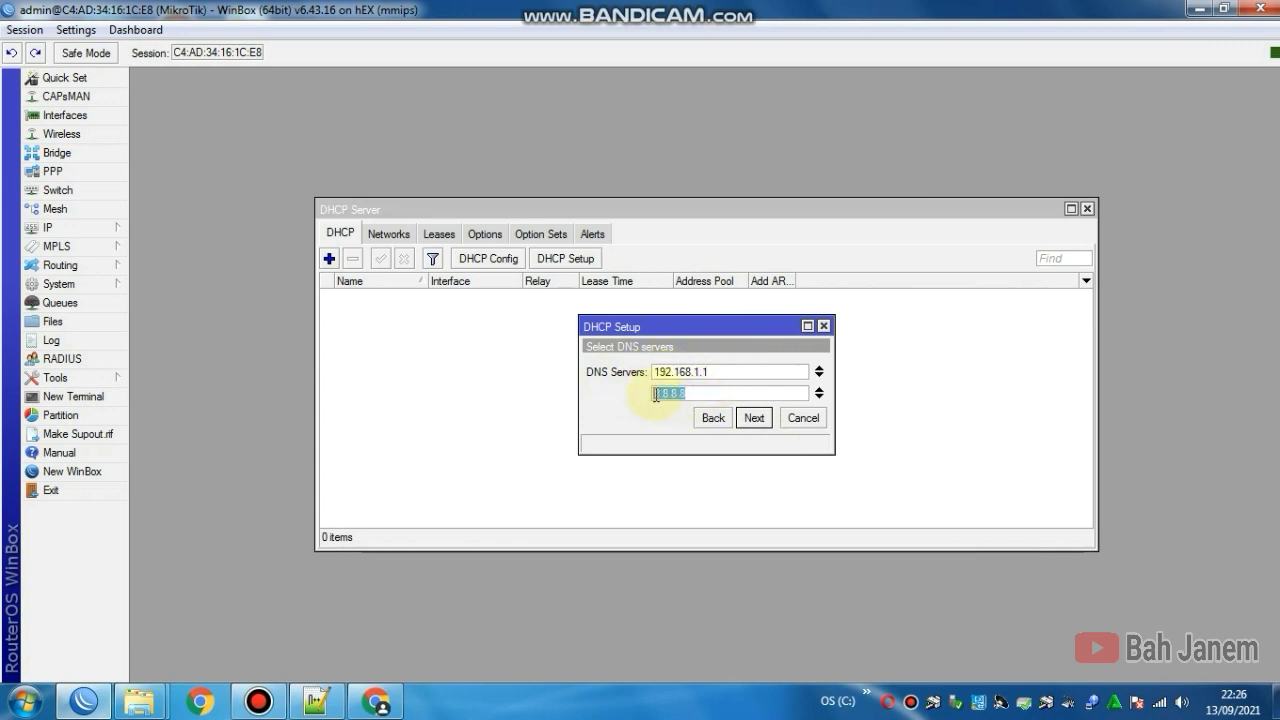
click(753, 420)
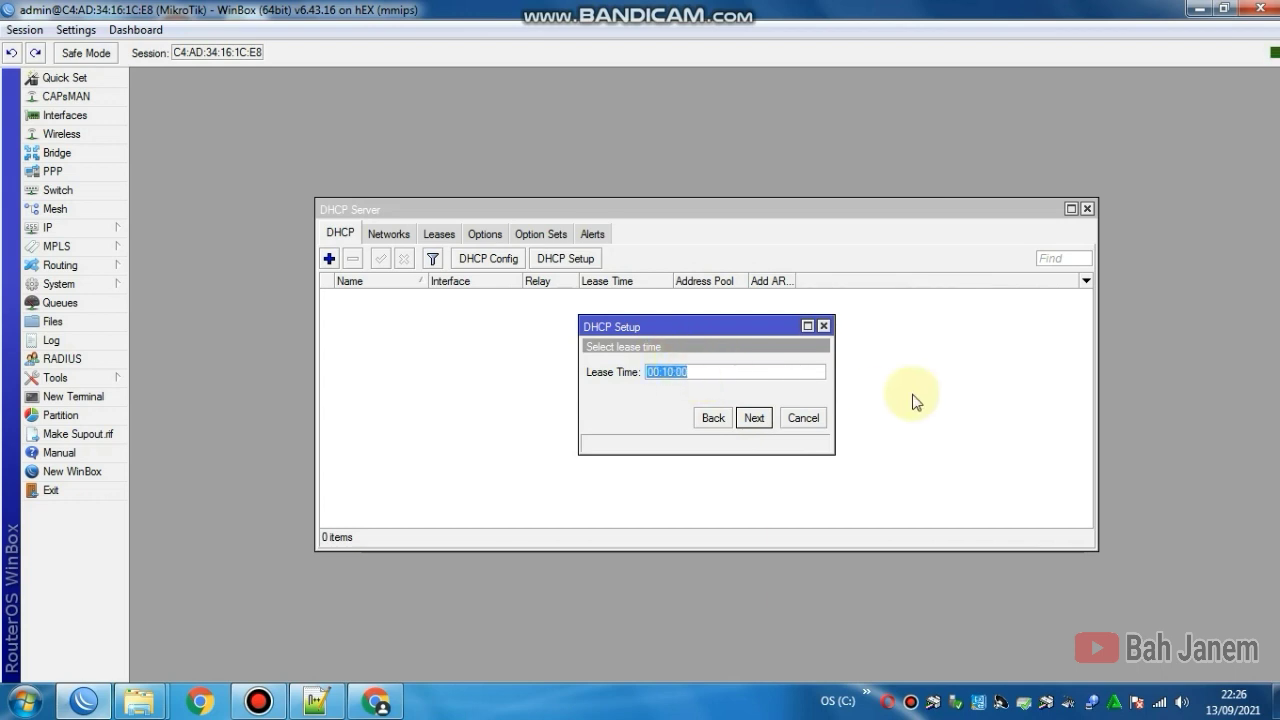
click(757, 421)
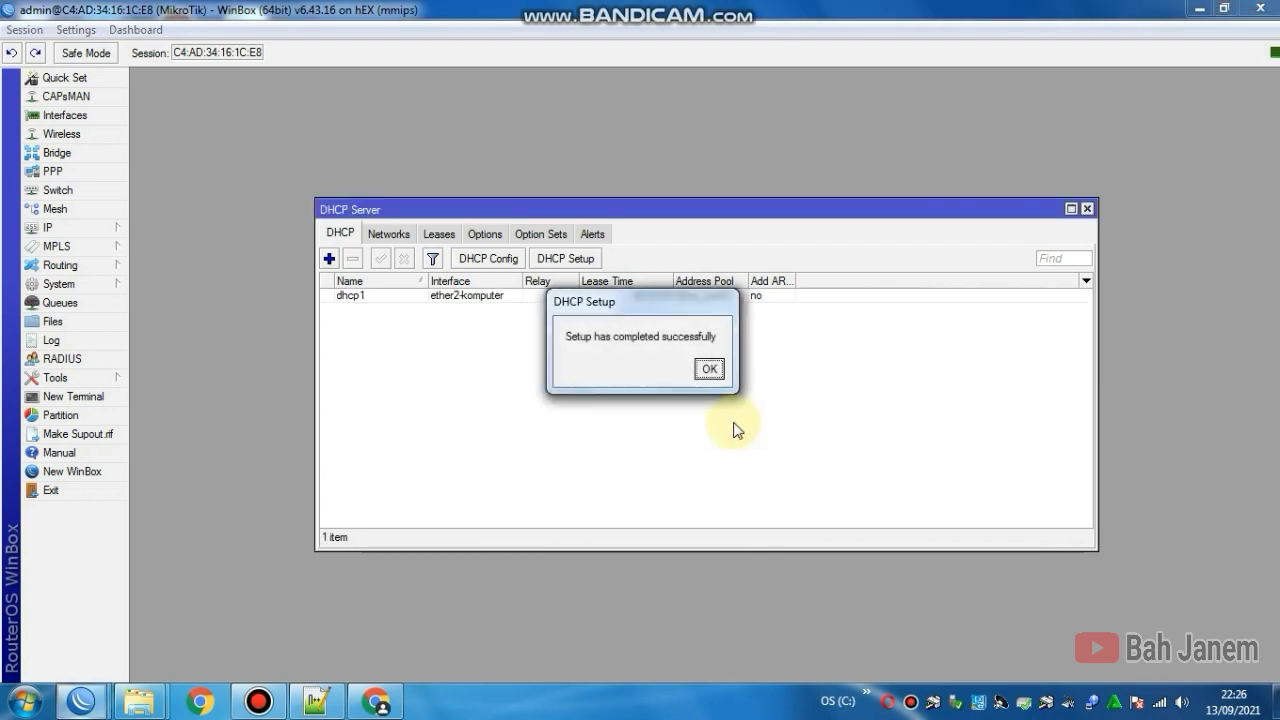
Step: Dismiss the completion message, select dhcp1, and close the DHCP Server window
click(709, 370)
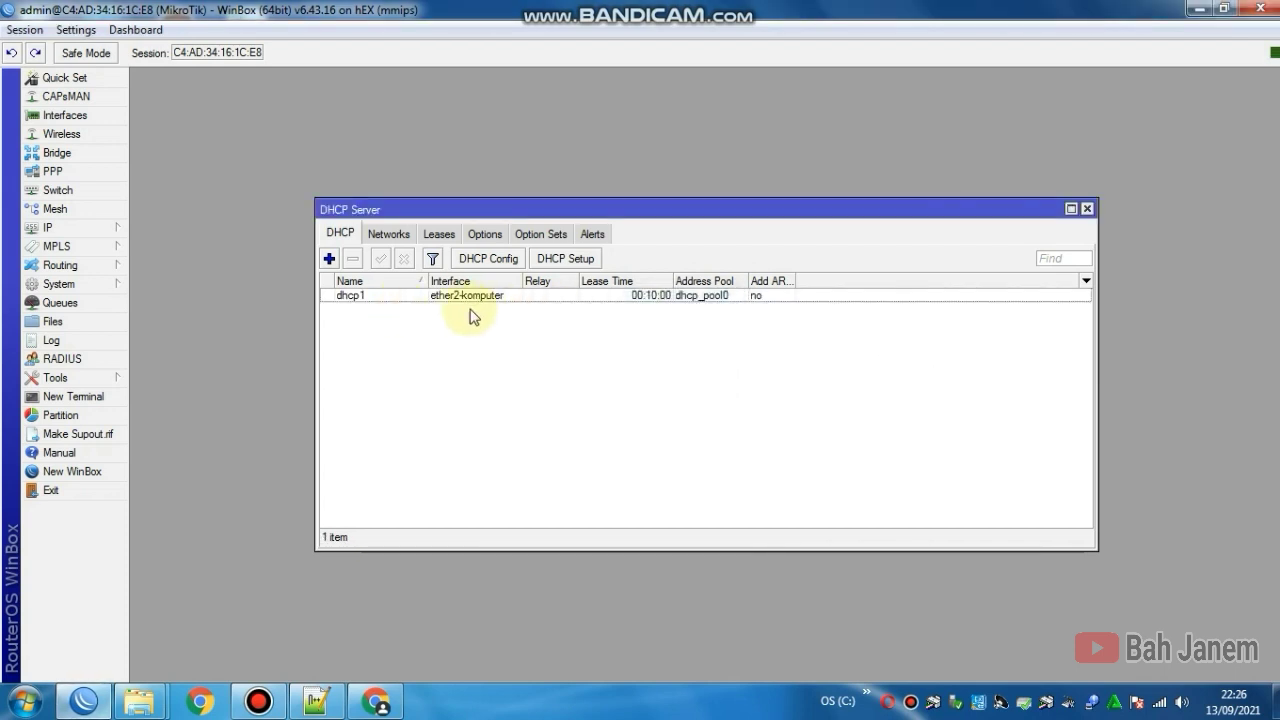
click(473, 298)
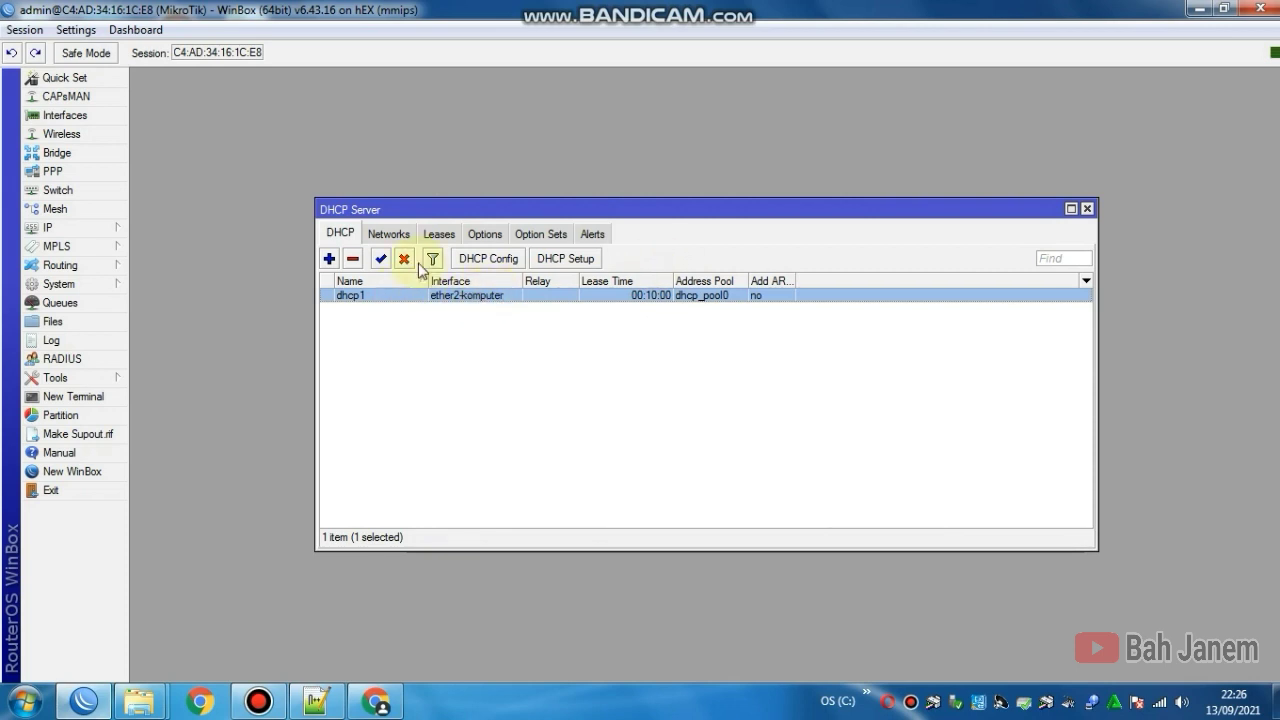
click(1088, 209)
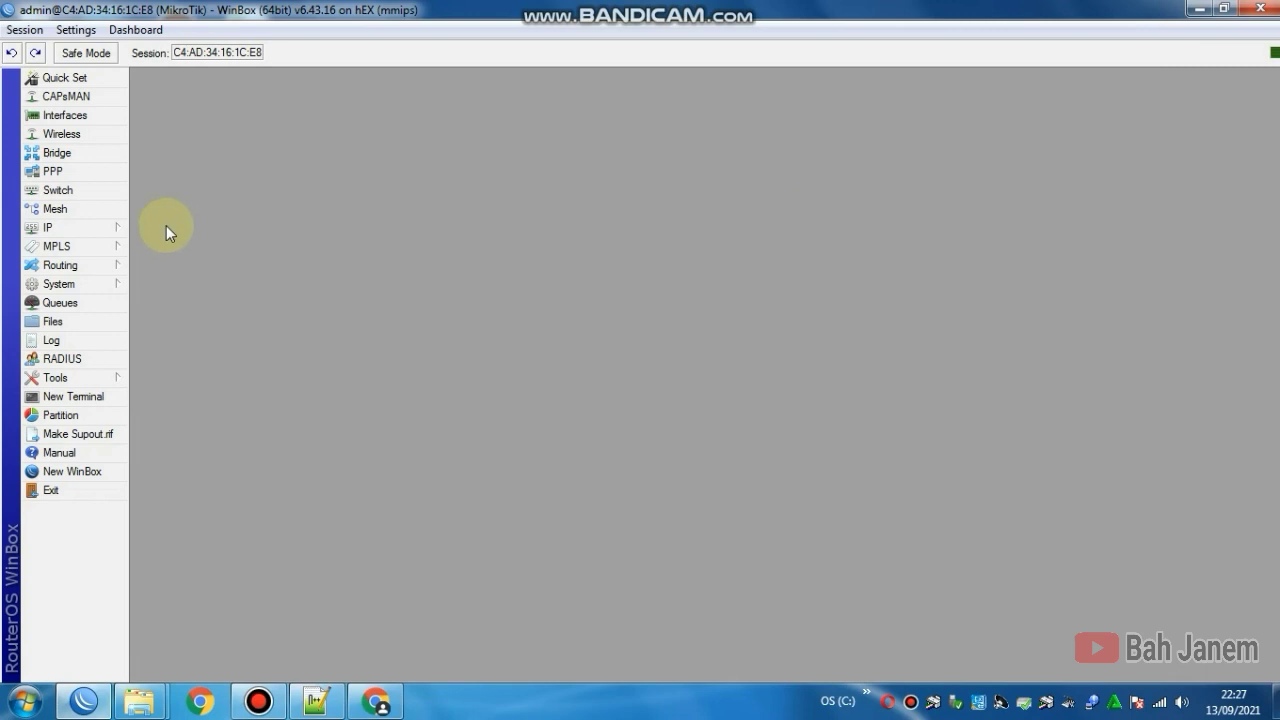
Step: Start Hotspot Setup on bridge1-hotspot, keeping 20.20.10.2/24 with masquerading
click(108, 229)
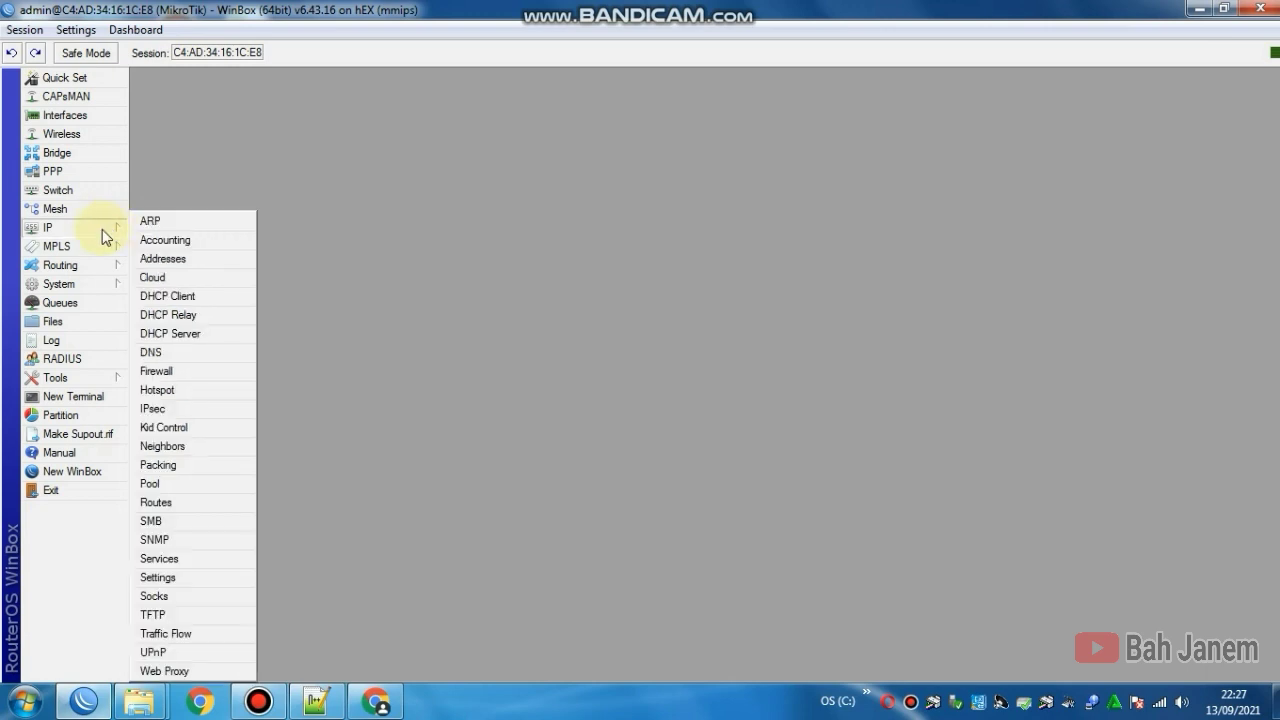
click(206, 388)
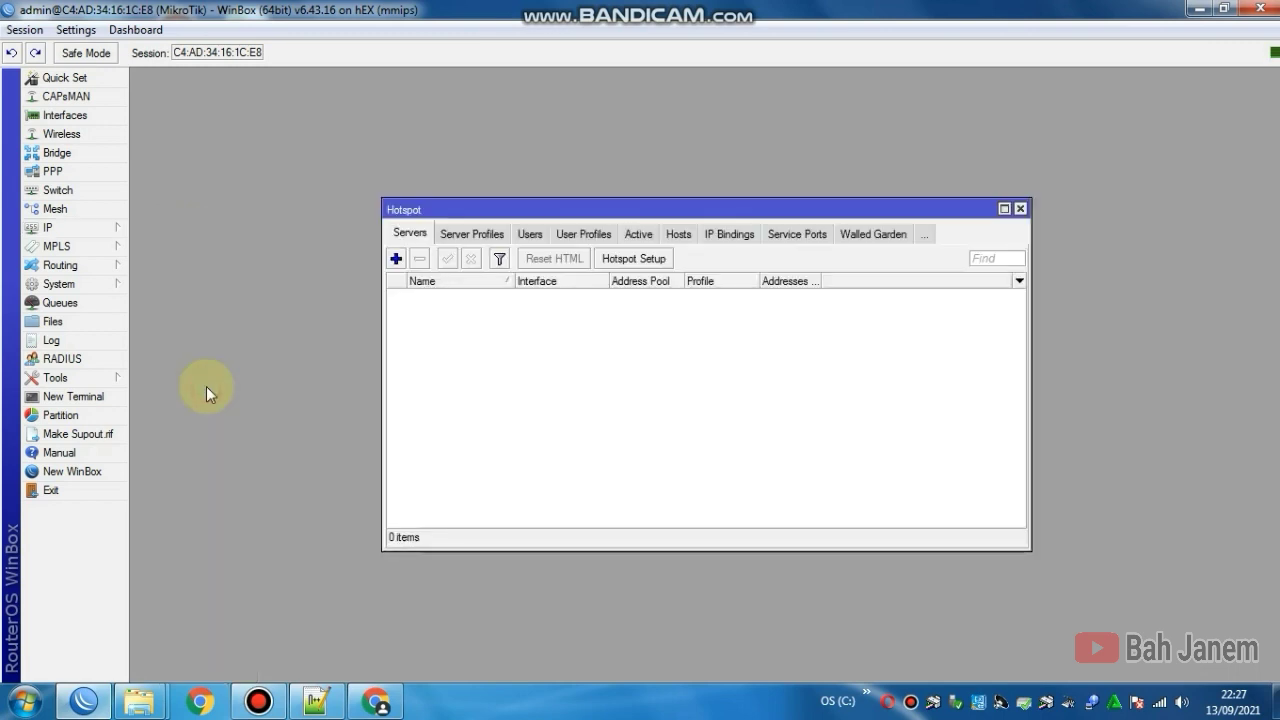
click(636, 262)
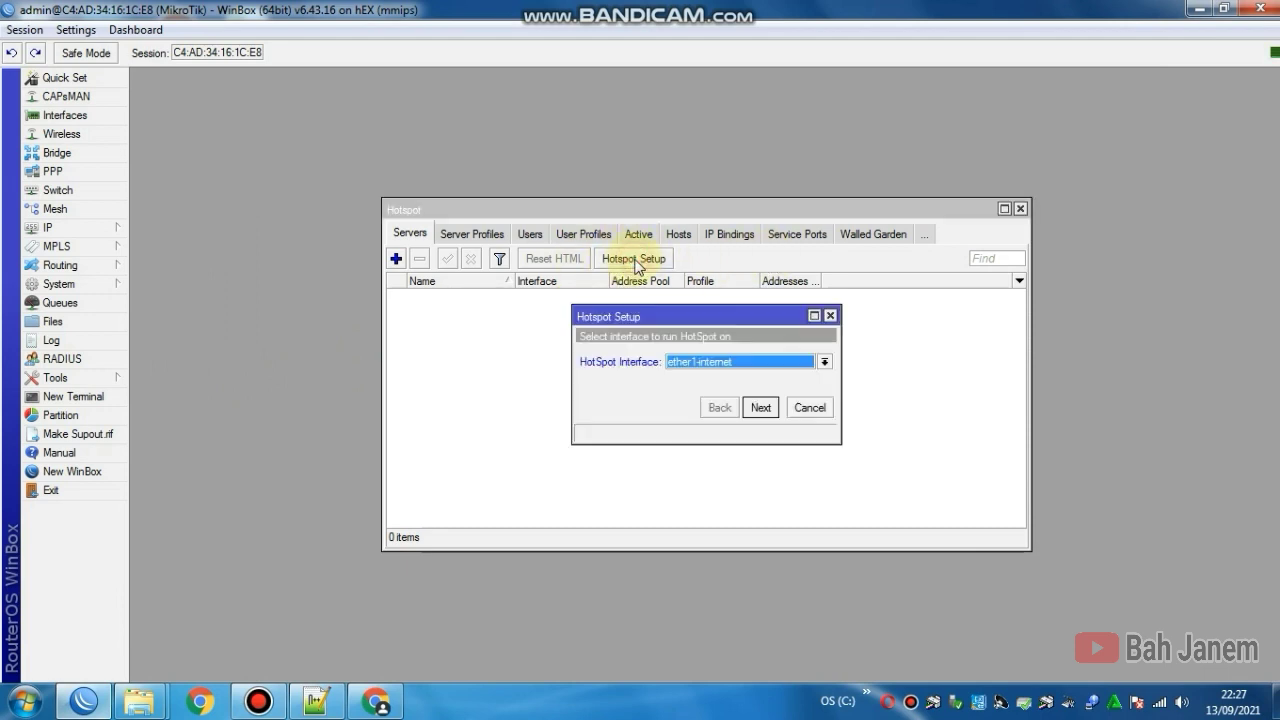
click(711, 361)
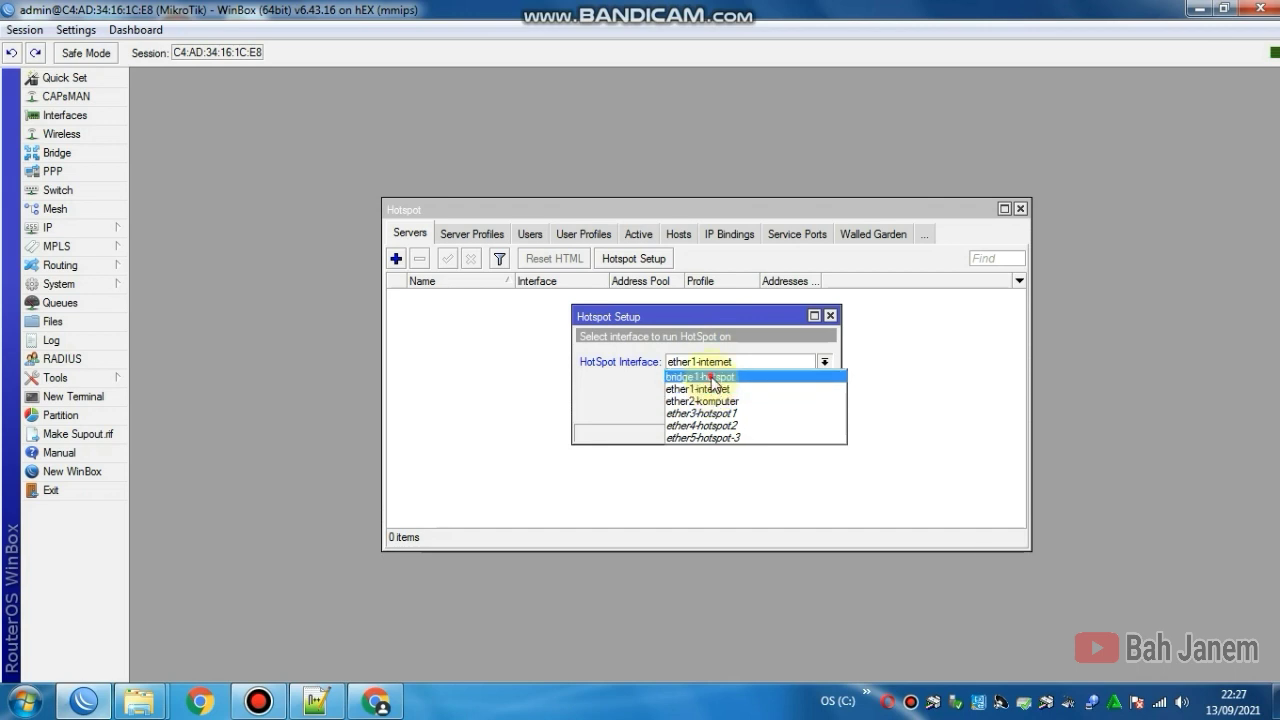
click(712, 379)
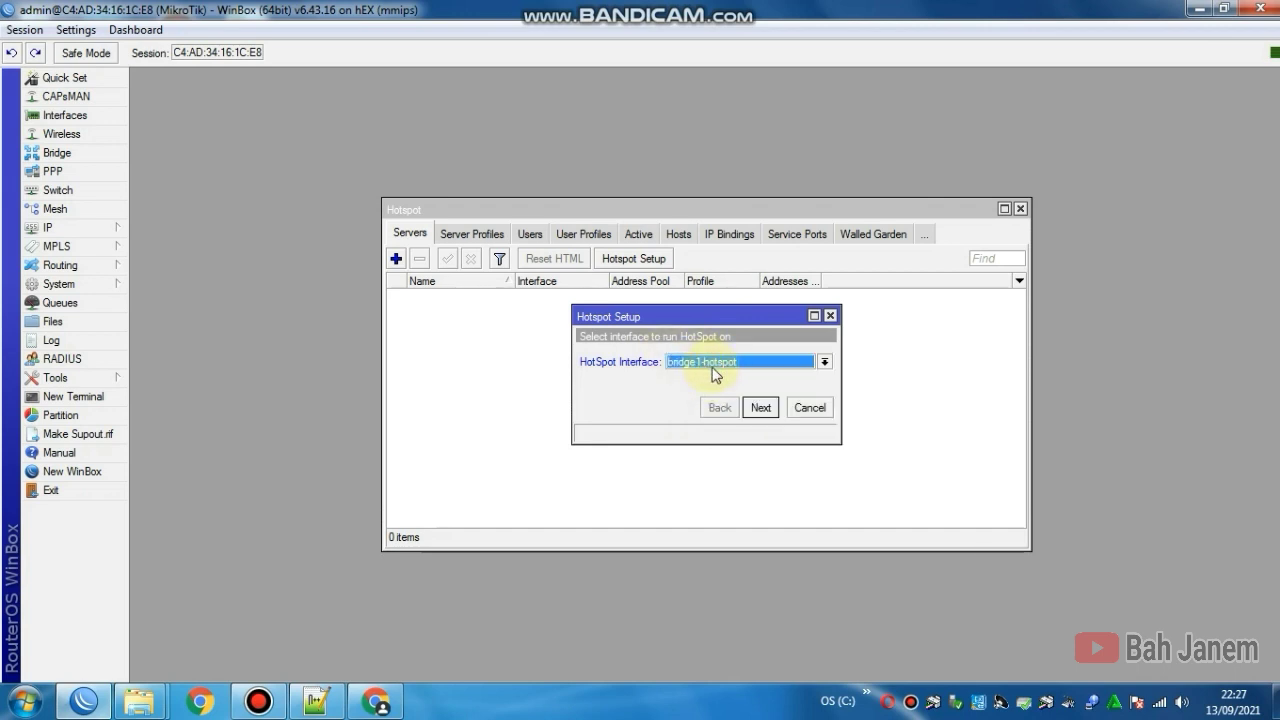
click(761, 408)
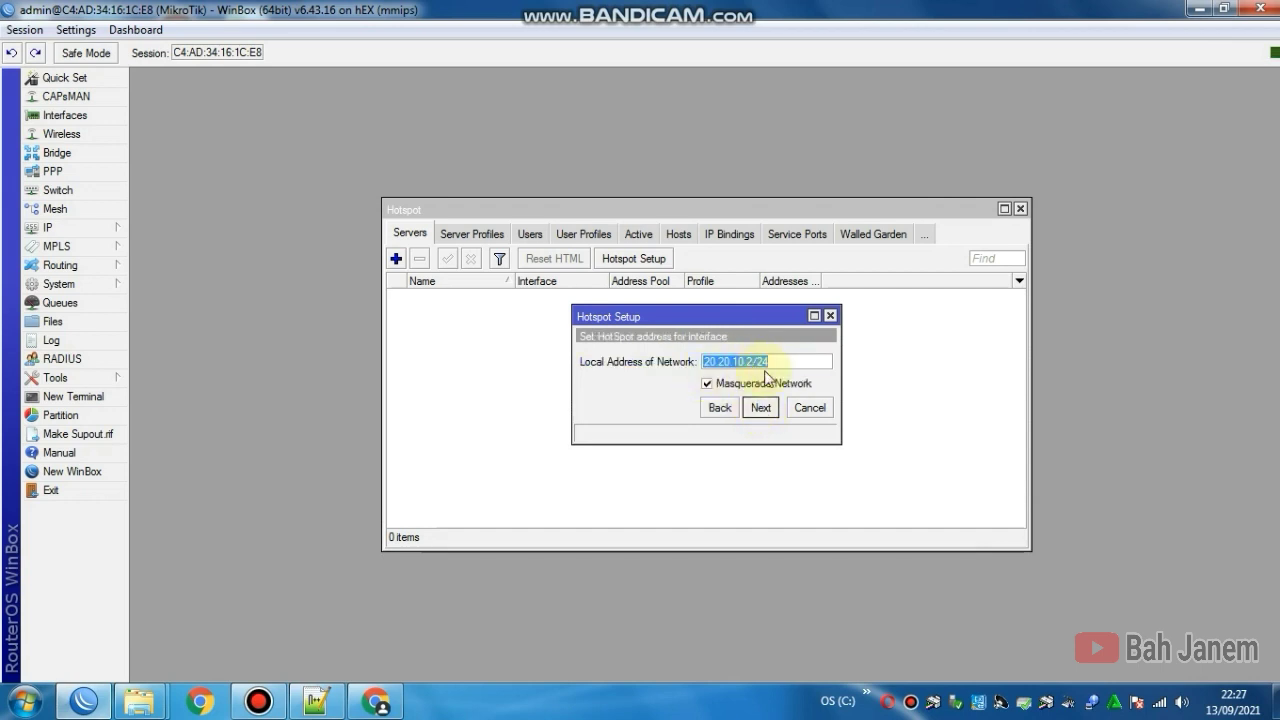
click(784, 363)
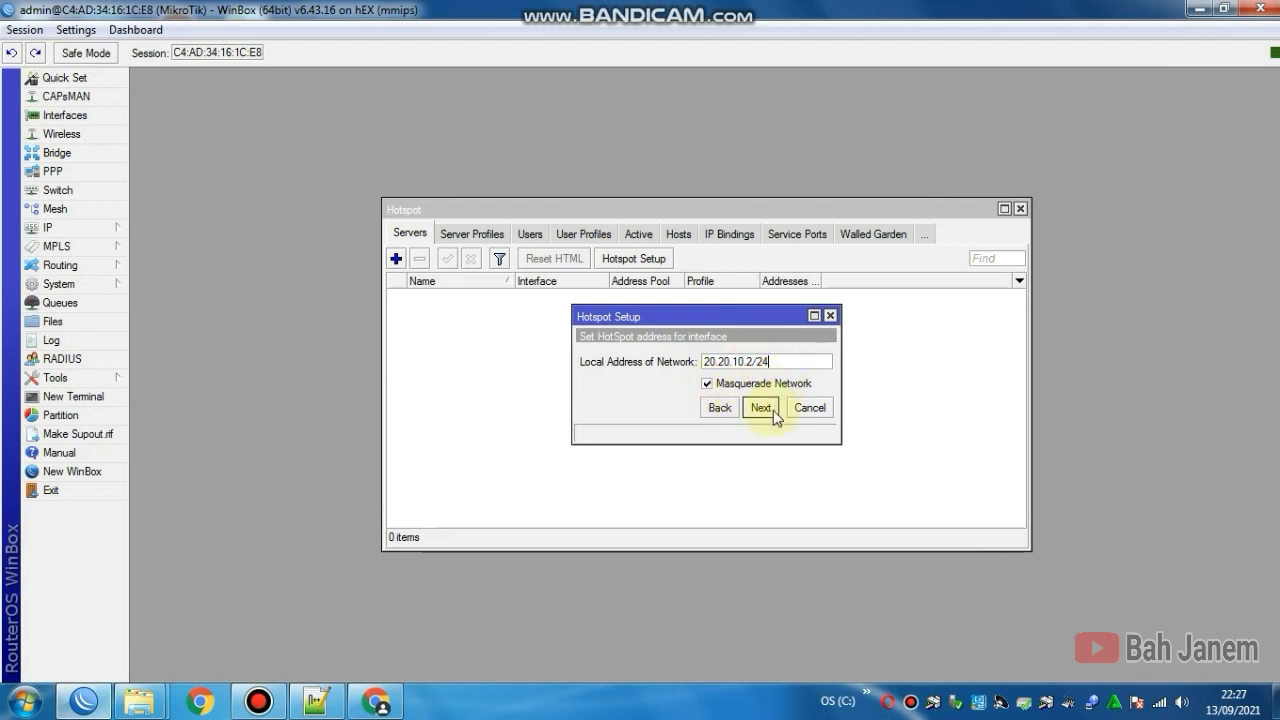
click(762, 409)
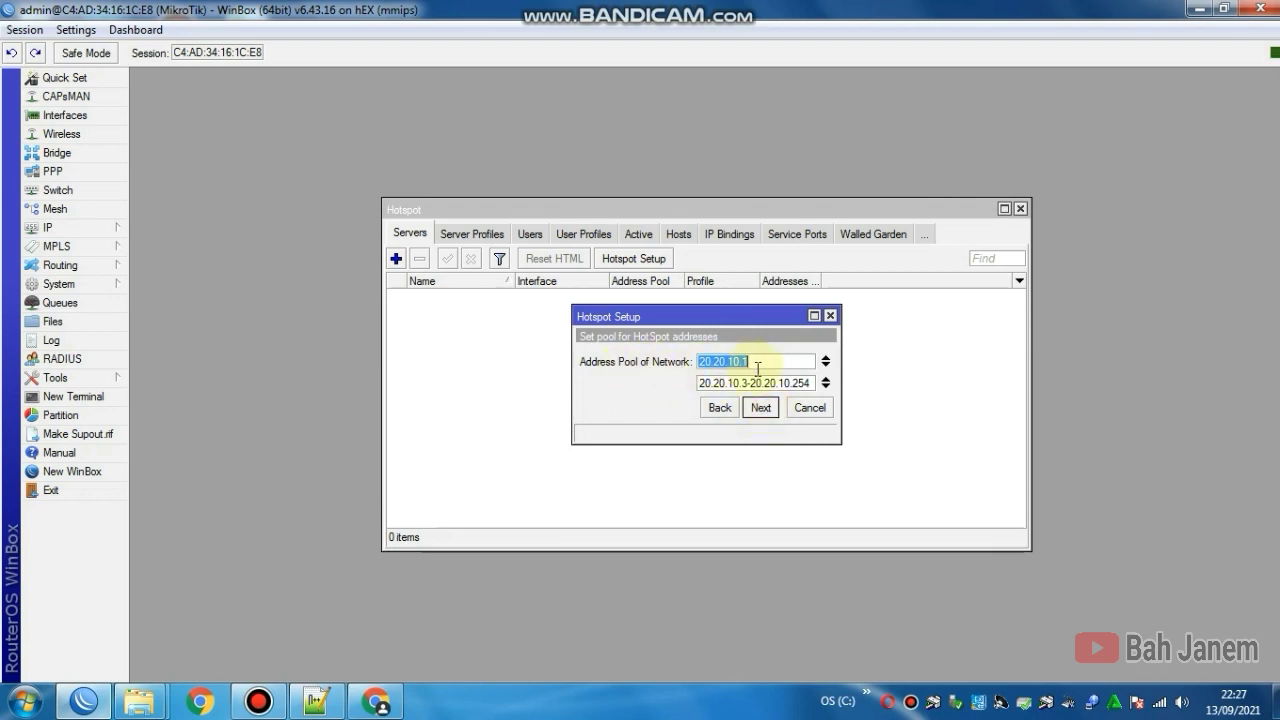
Step: Start the hotspot pool at 20.20.10.51, with no SSL certificate and no SMTP server
click(748, 383)
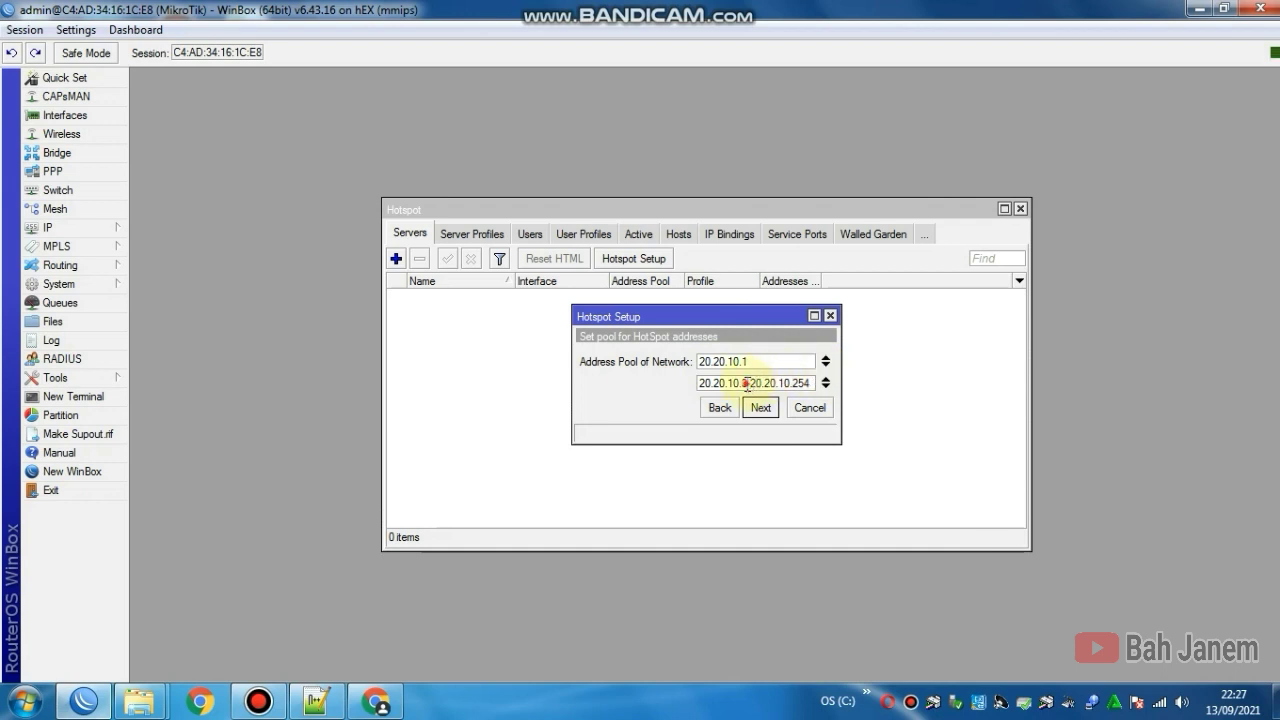
key(BackSpace)
text(51)
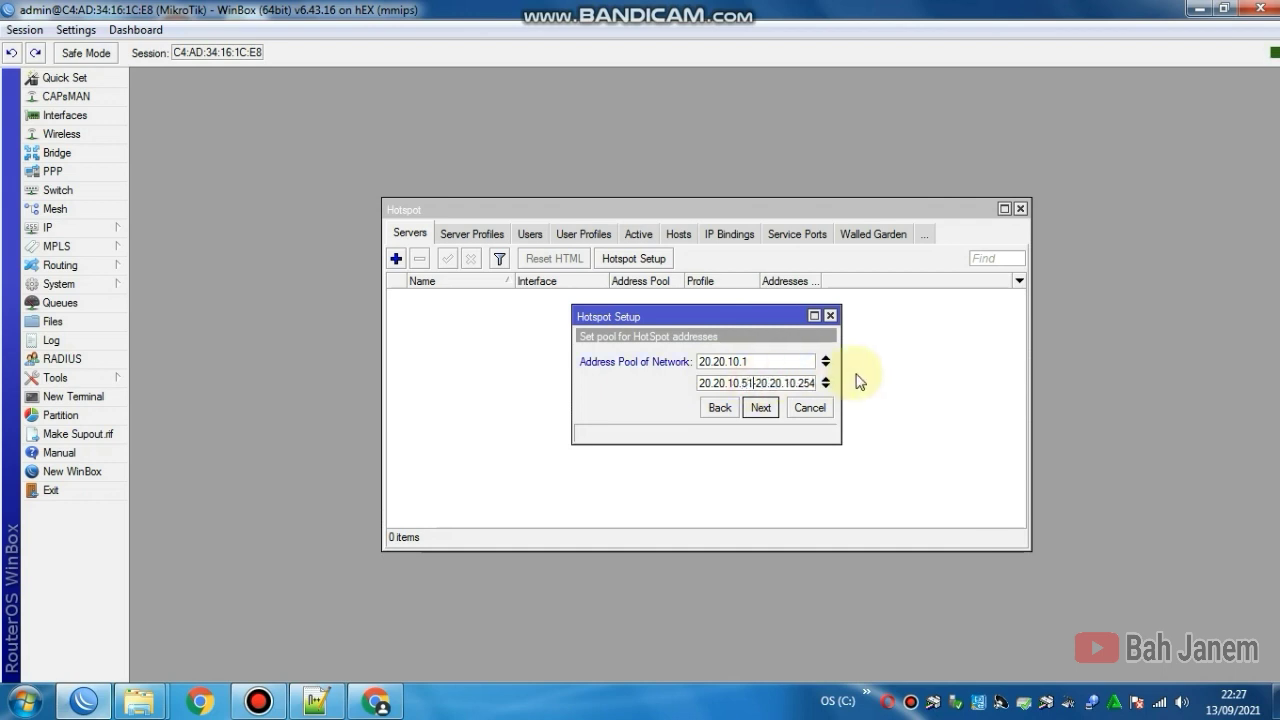
click(751, 385)
click(762, 408)
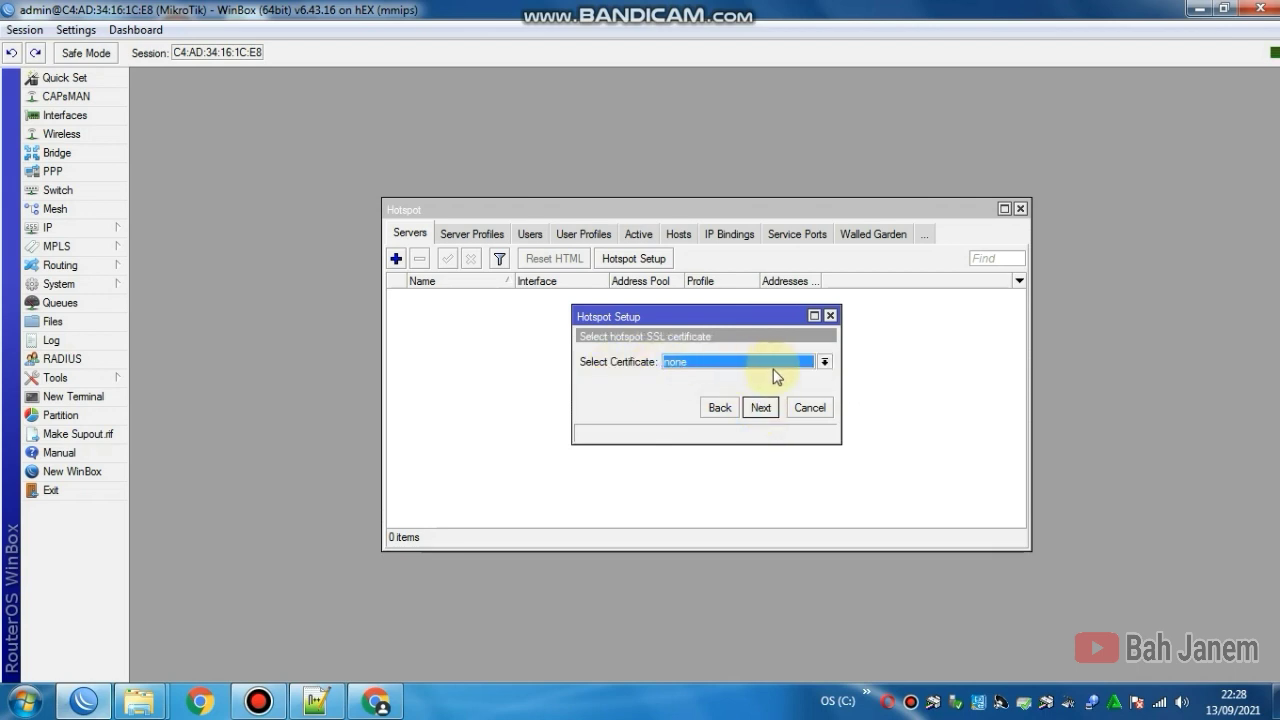
click(761, 409)
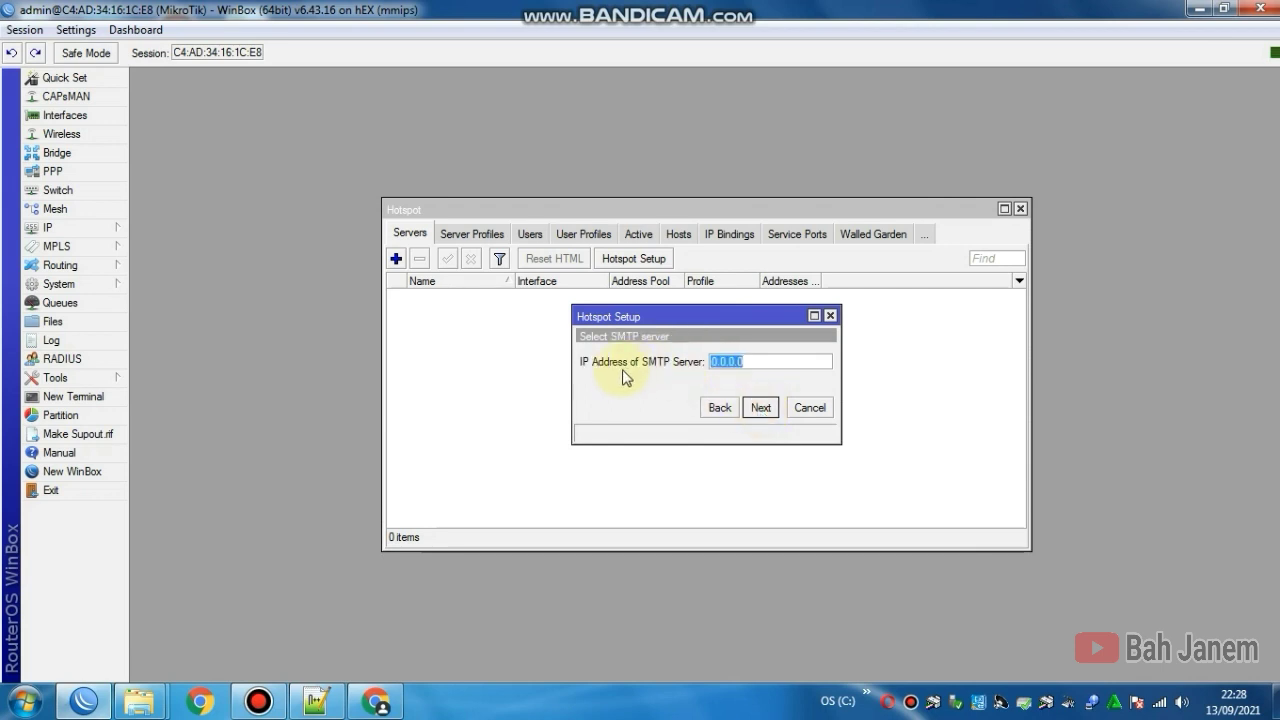
click(761, 409)
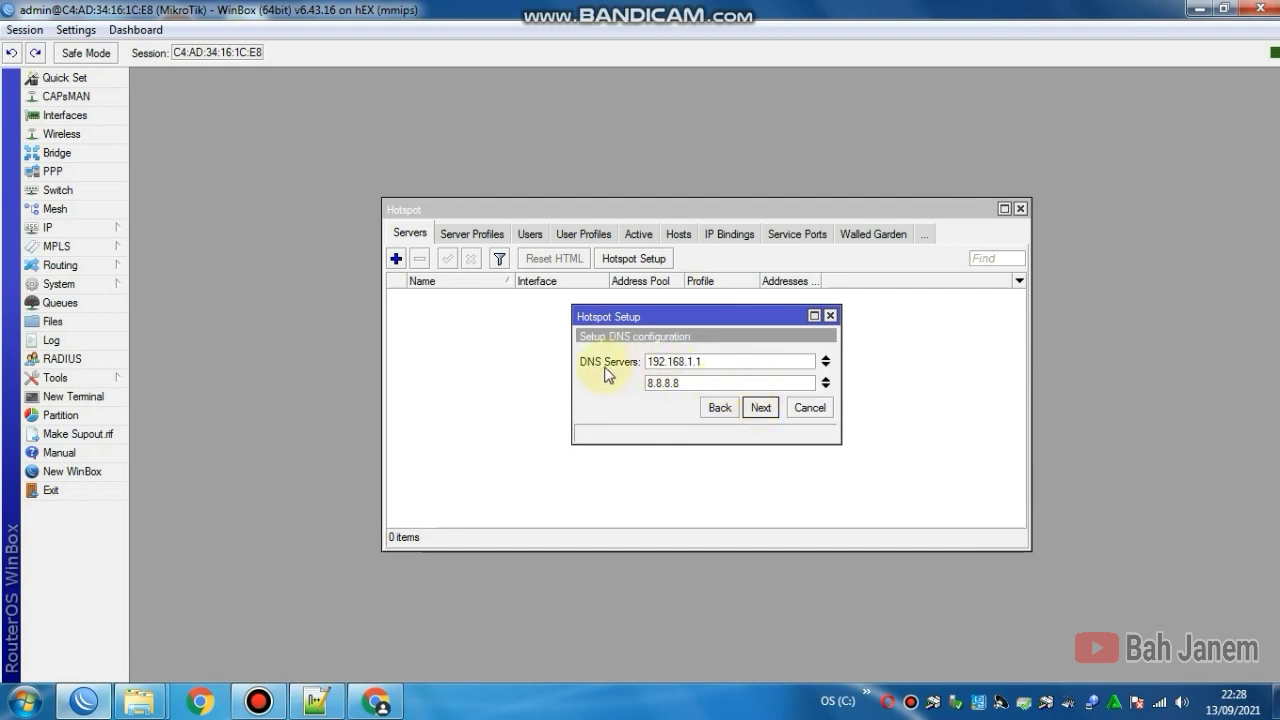
Step: Keep the DNS servers, set DNS name annisacell.net, and create the local user with a password
click(709, 383)
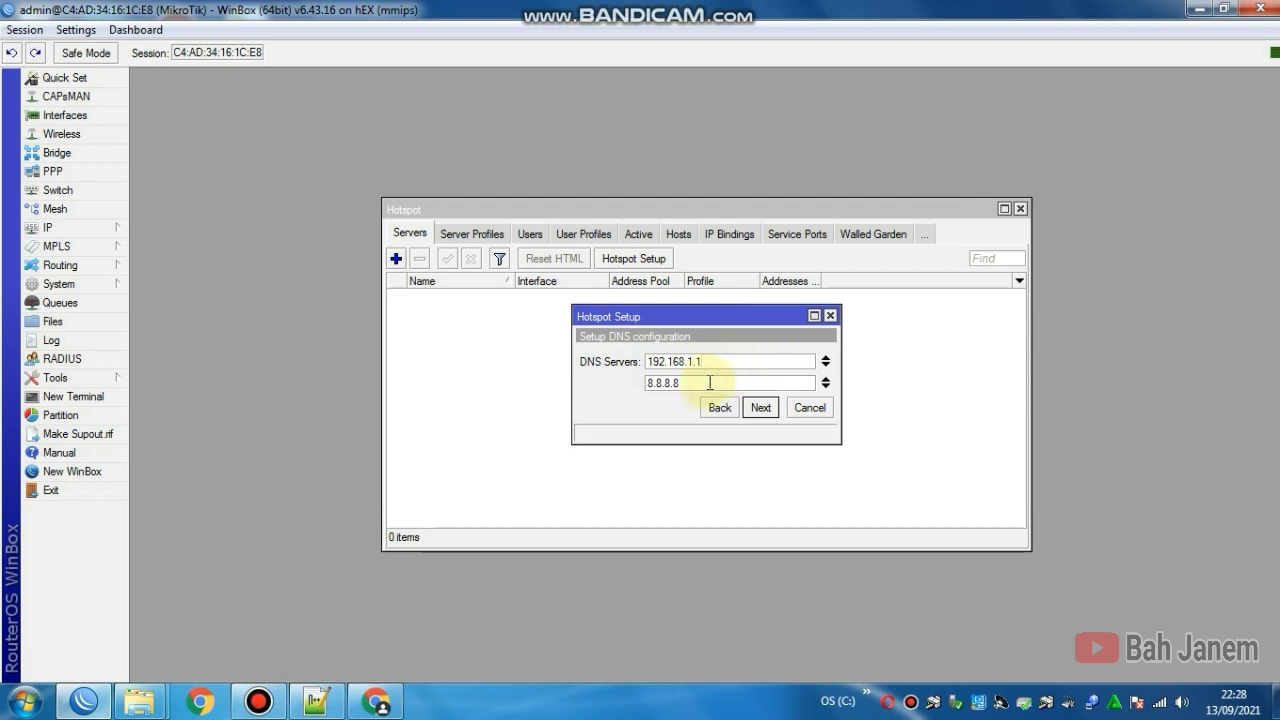
click(762, 410)
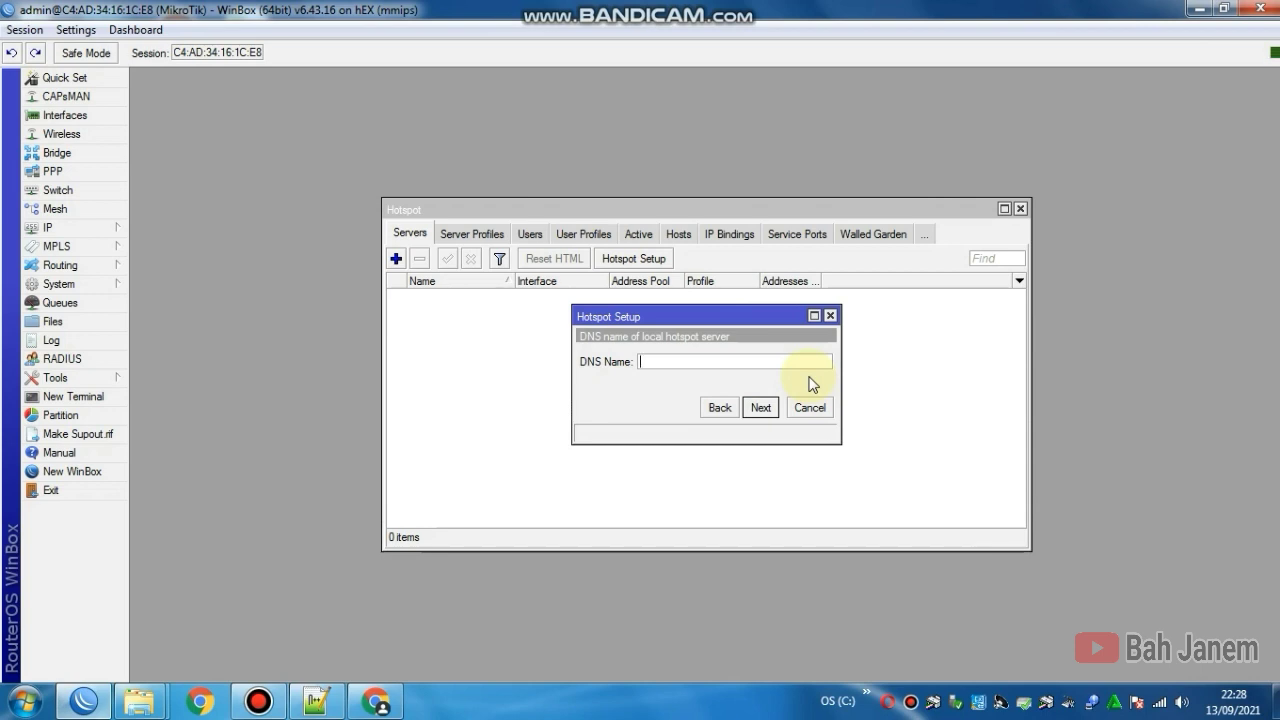
text(annisacell.net)
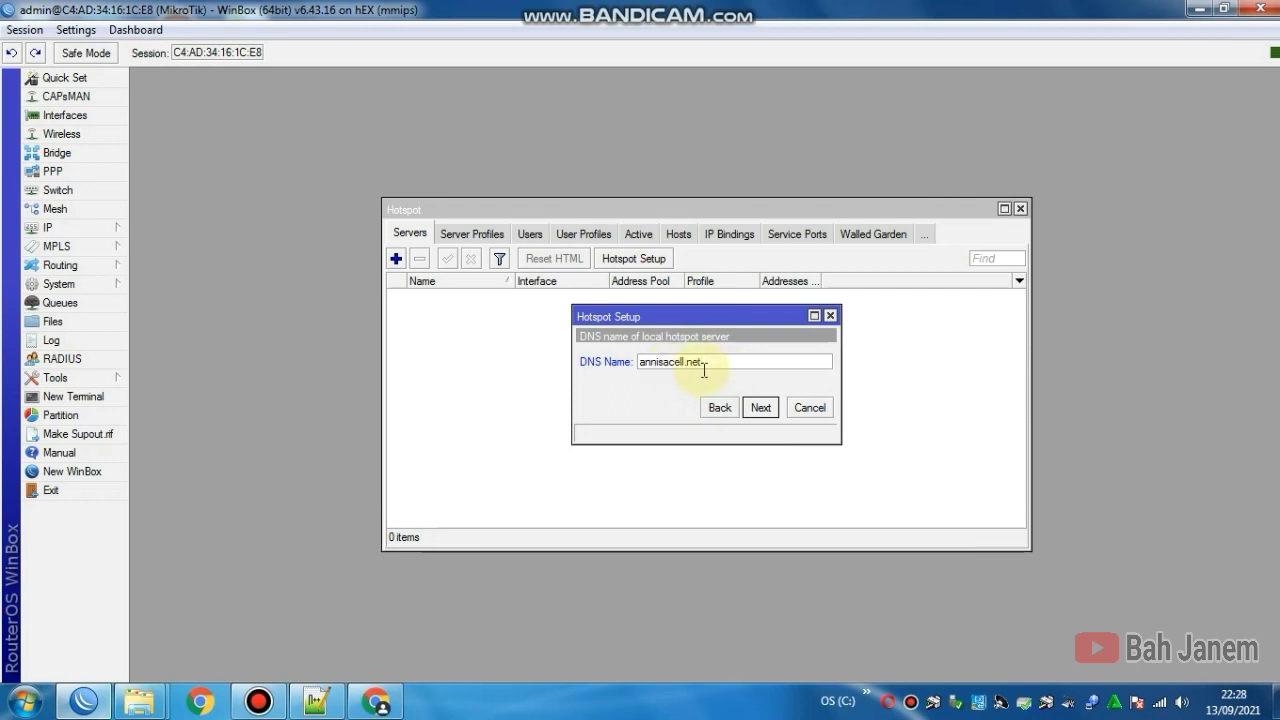
click(757, 408)
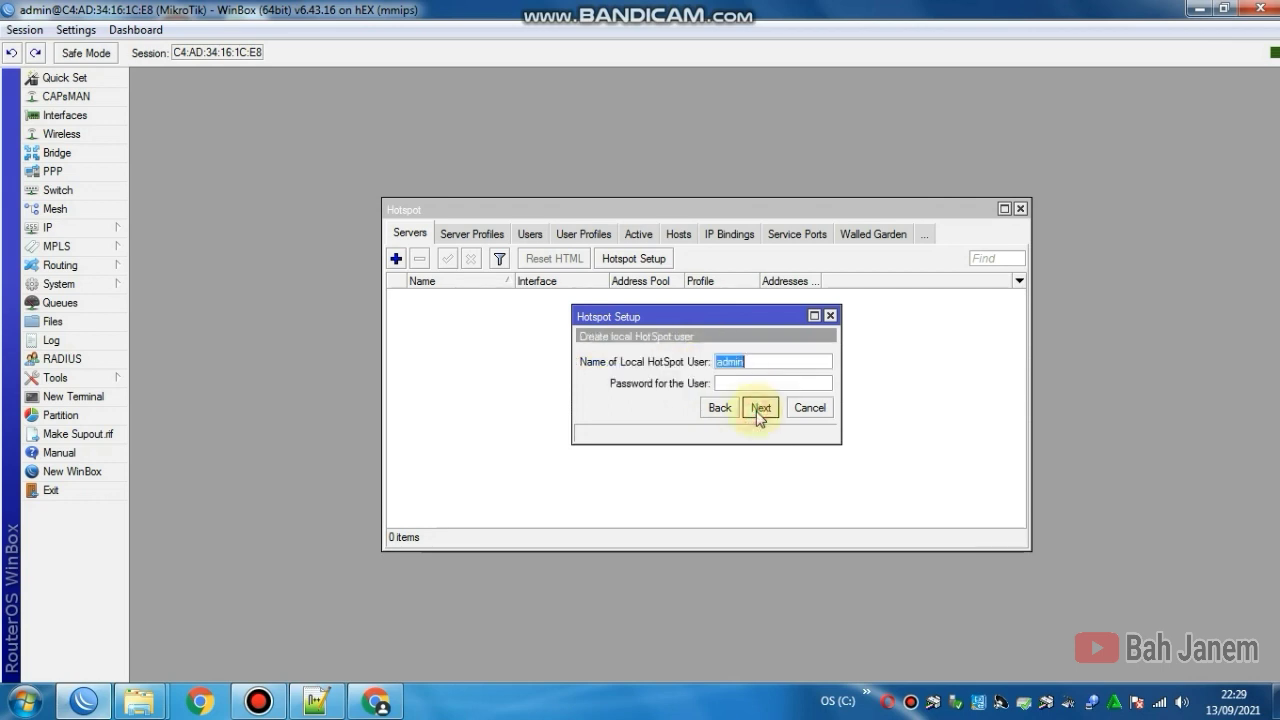
click(743, 384)
text(admin)
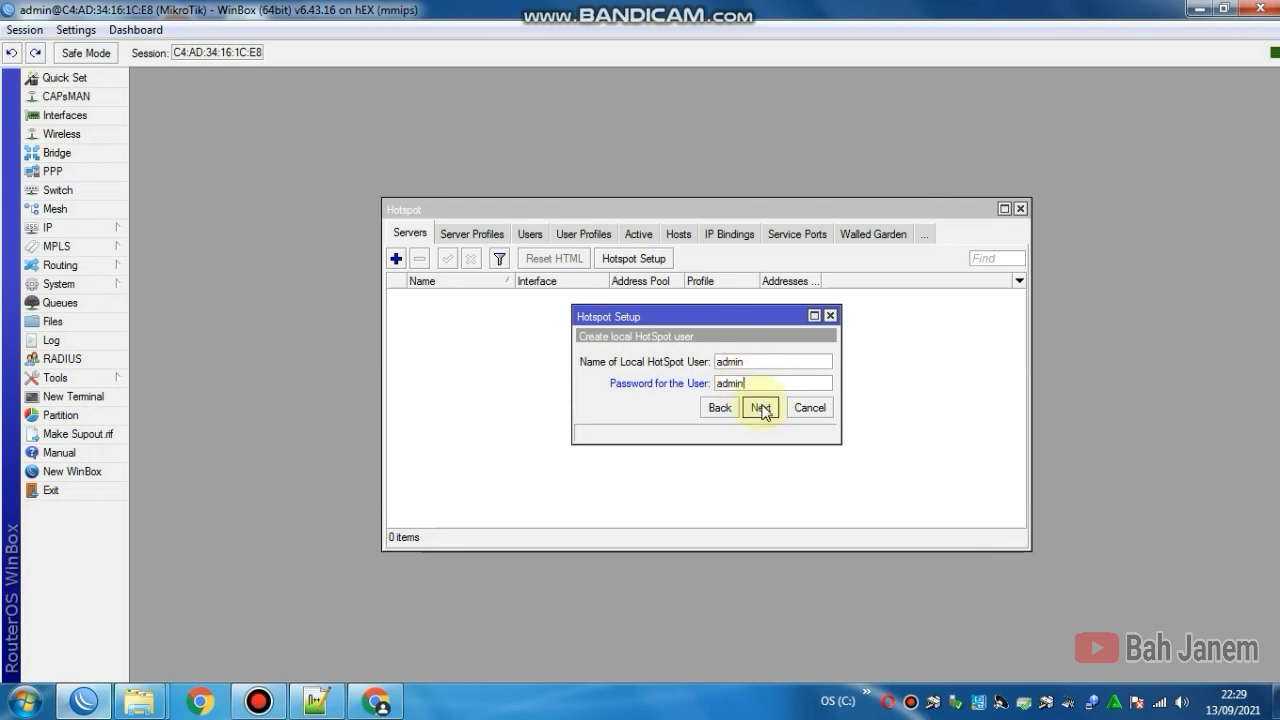
click(761, 408)
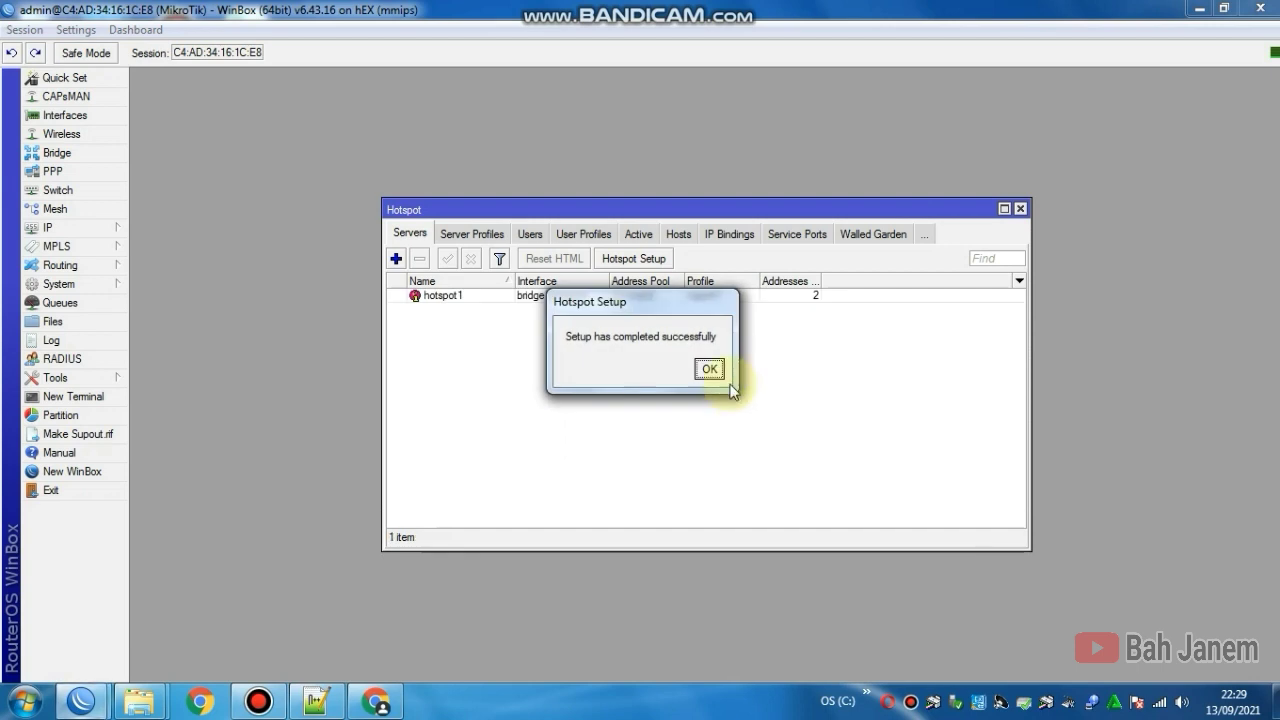
Step: Dismiss the setup message and rename the hotspot1 server to annisacell.net
click(707, 369)
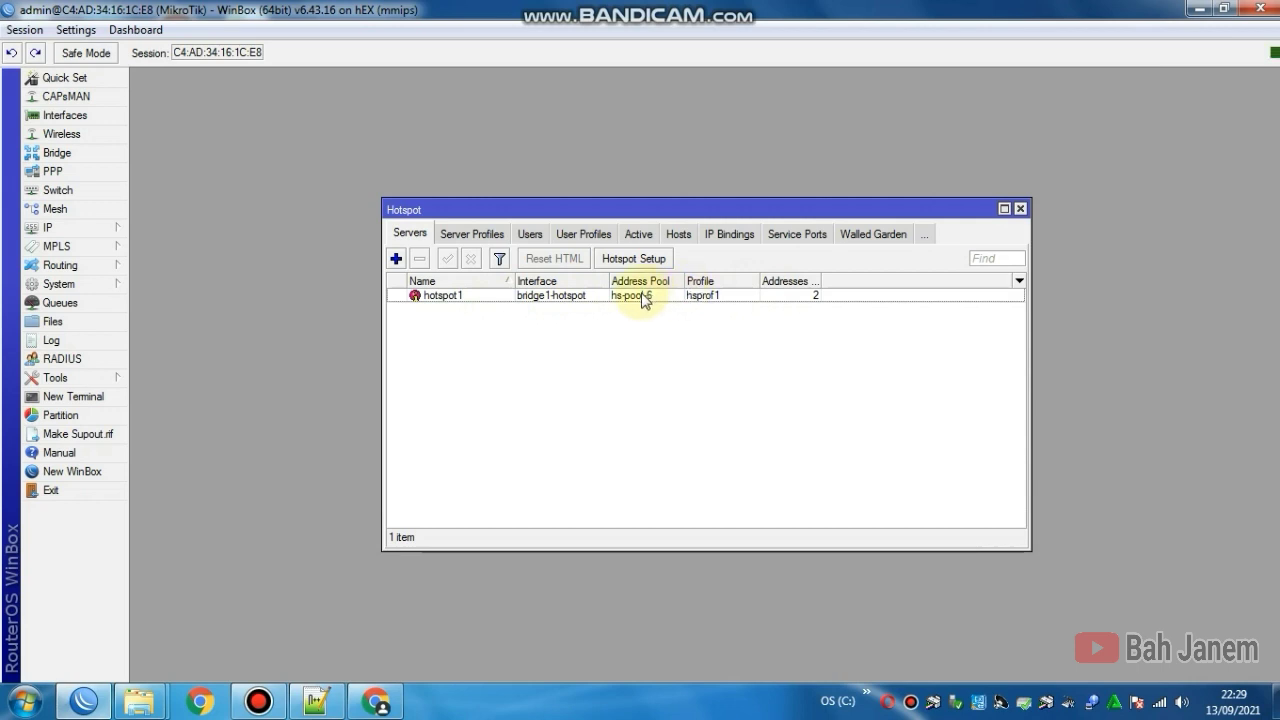
click(437, 296)
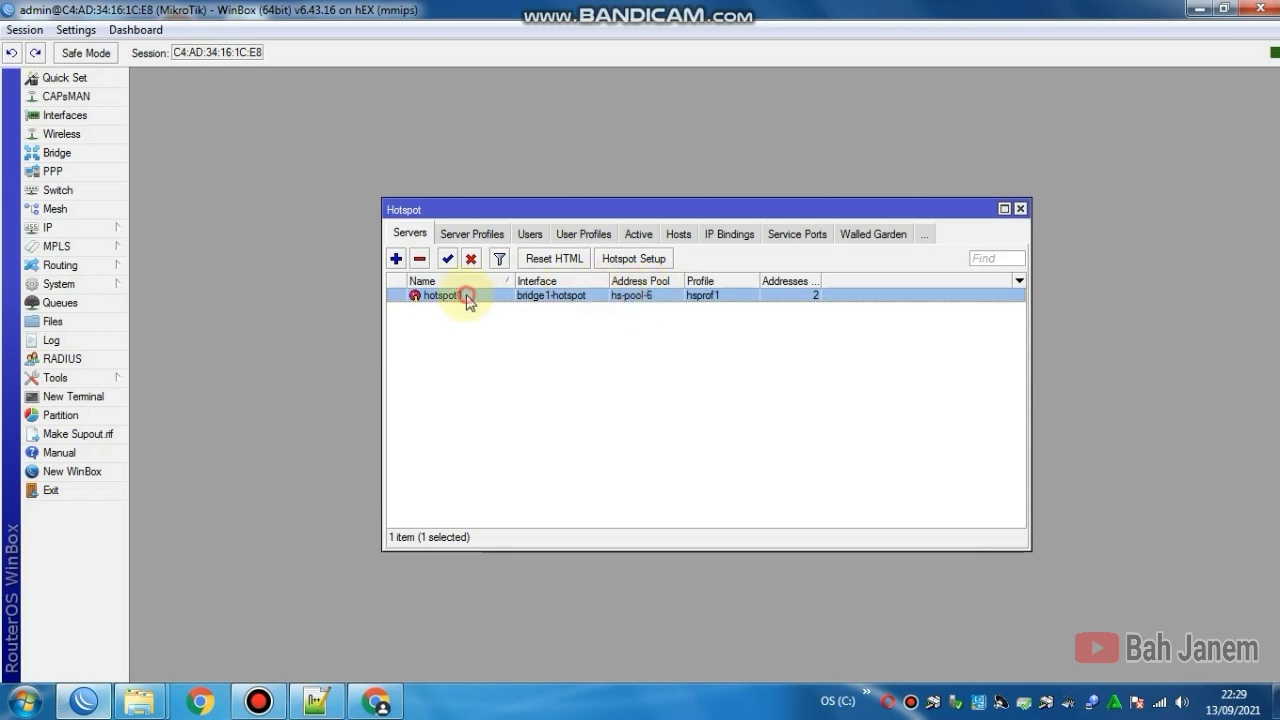
double_click(462, 295)
click(683, 271)
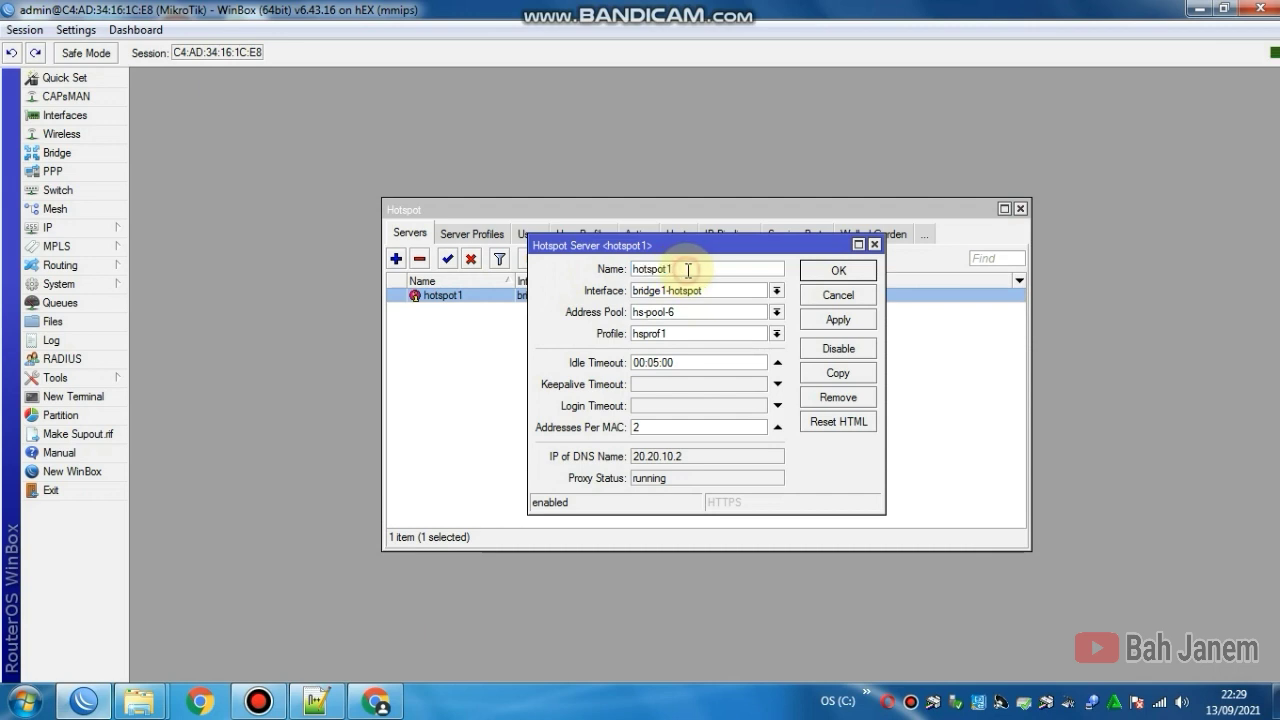
double_click(650, 270)
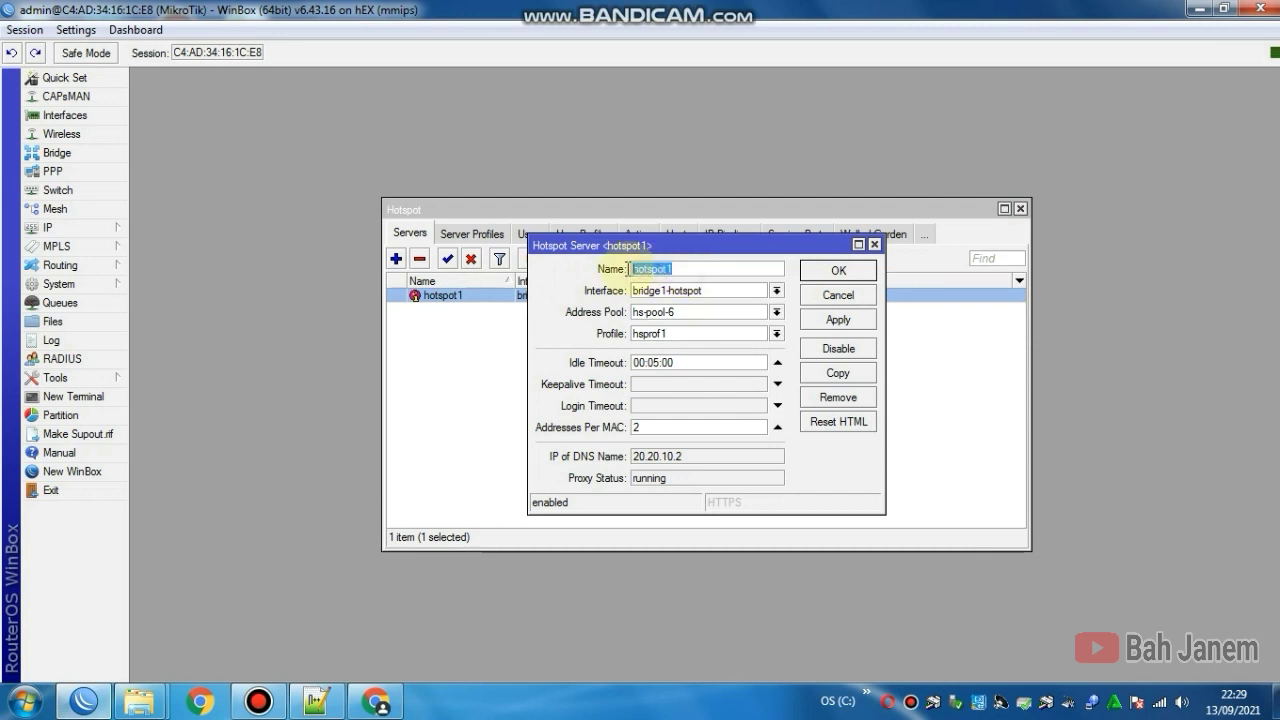
text(annisacell.net)
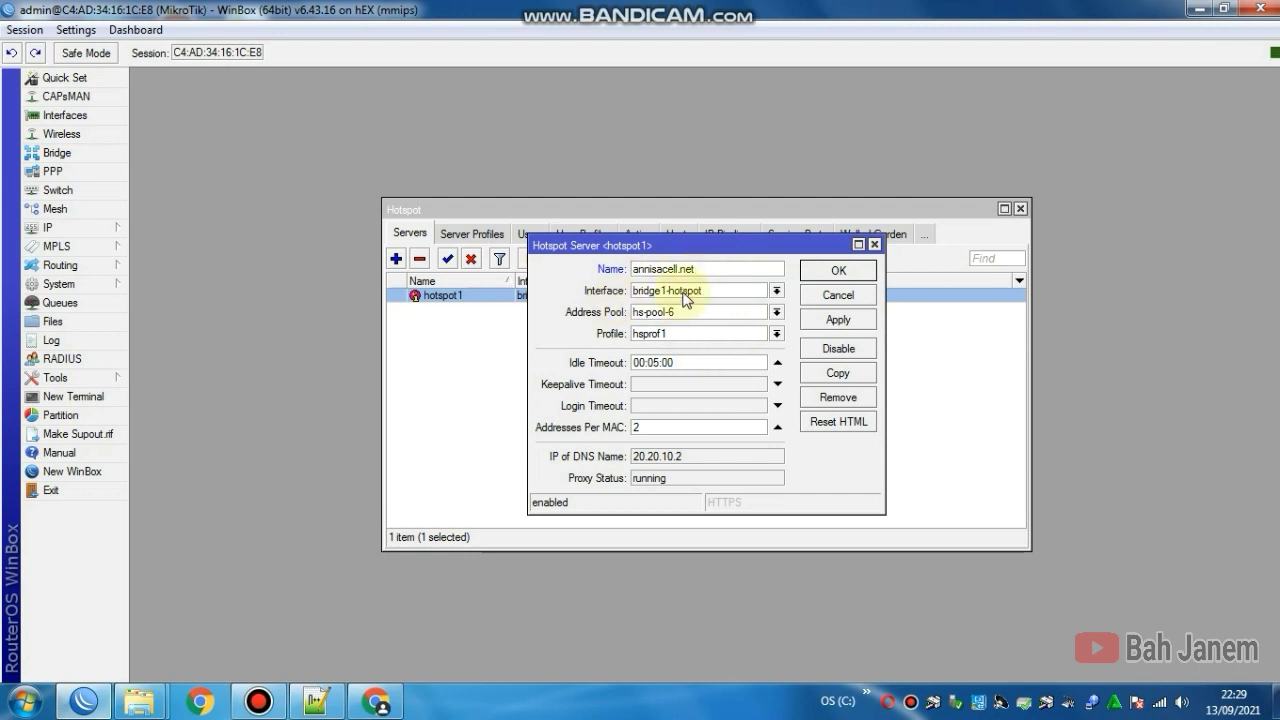
Step: Give the server profile hsprof1 and 1 address per MAC, apply, and close Hotspot
click(672, 340)
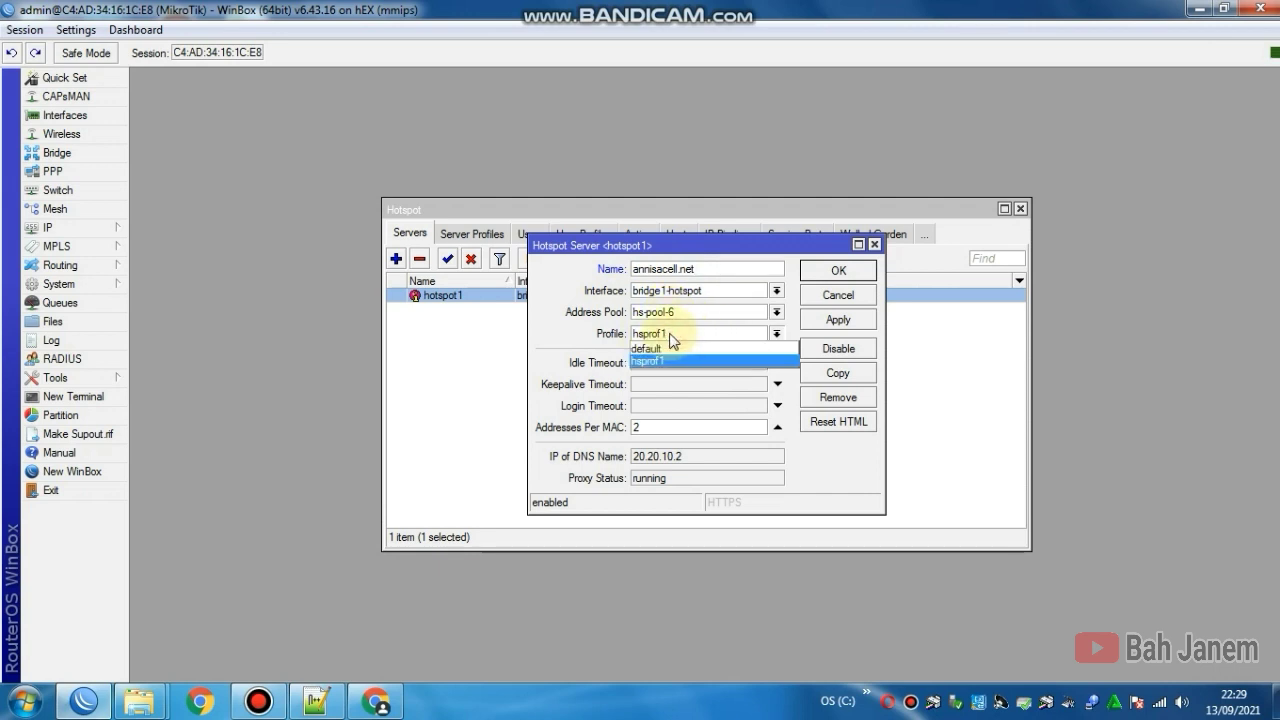
click(672, 338)
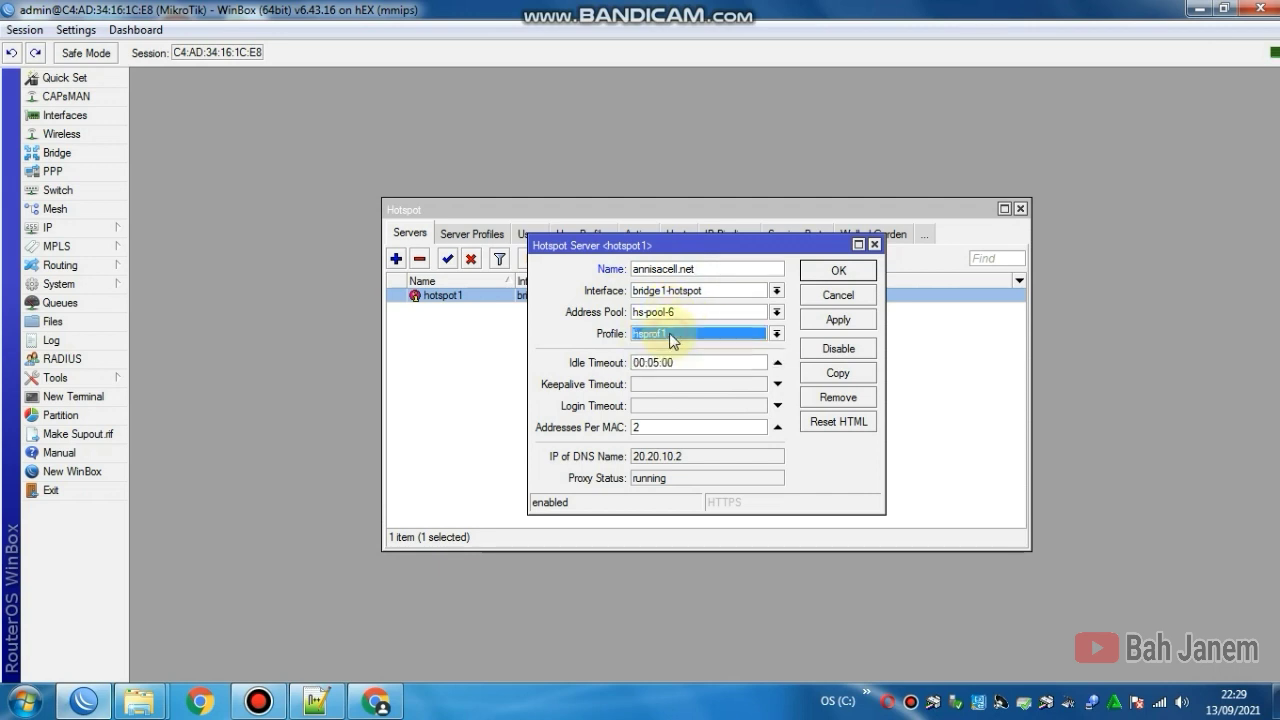
click(657, 430)
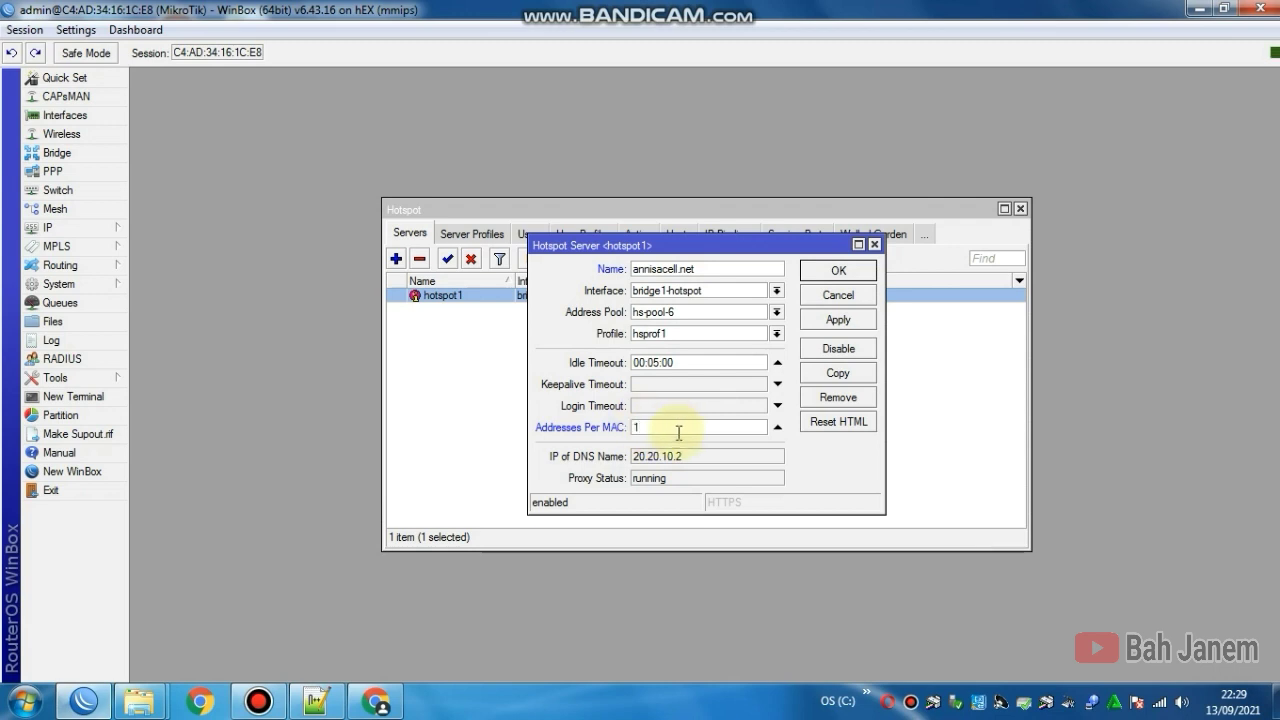
click(829, 318)
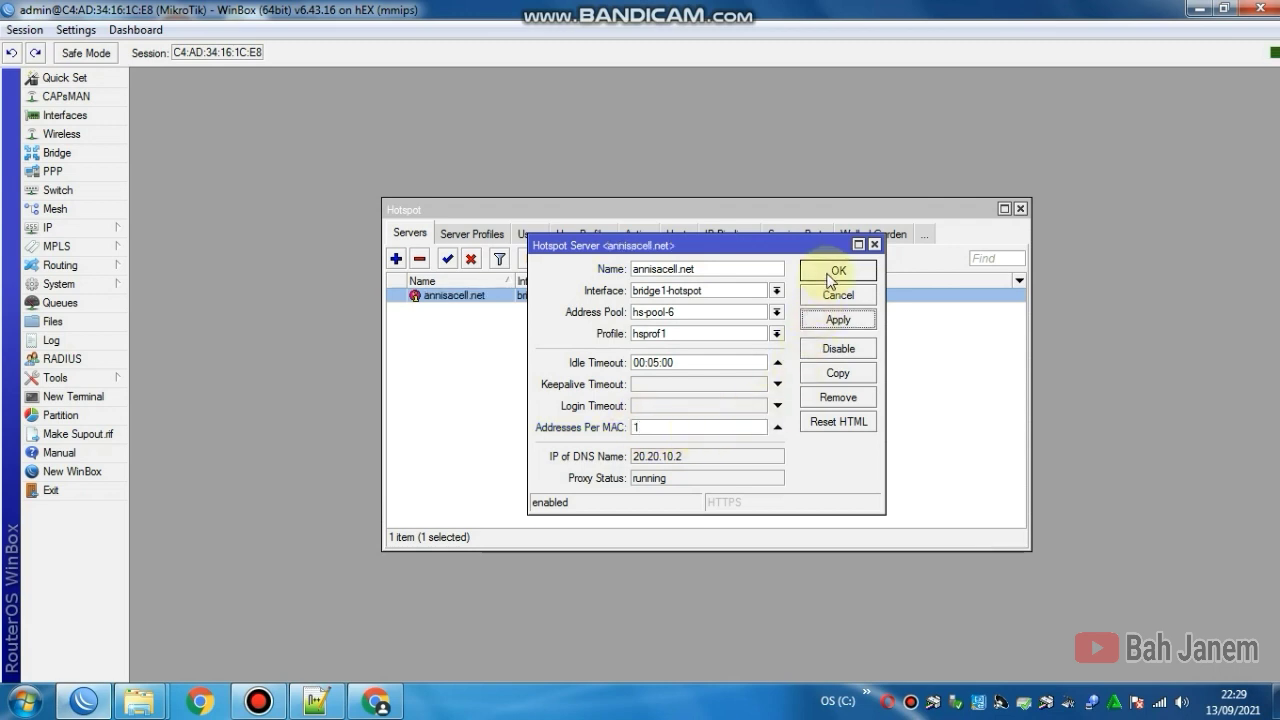
click(828, 273)
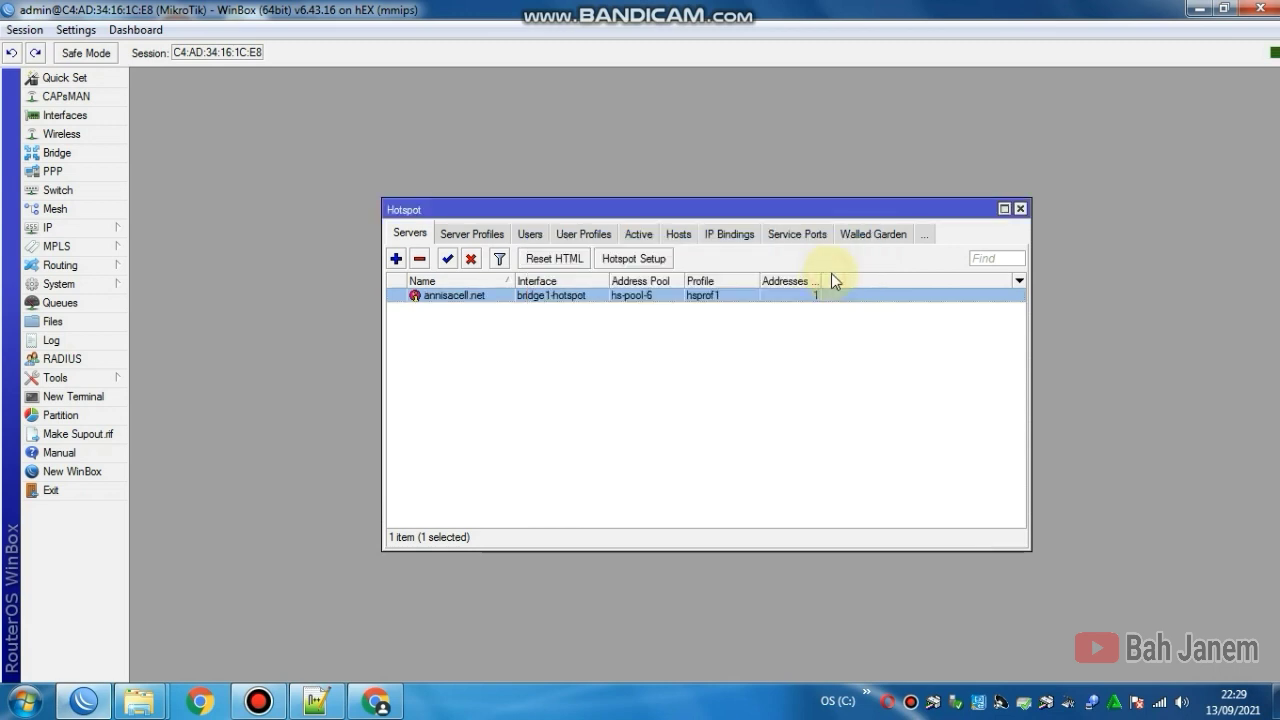
click(1020, 209)
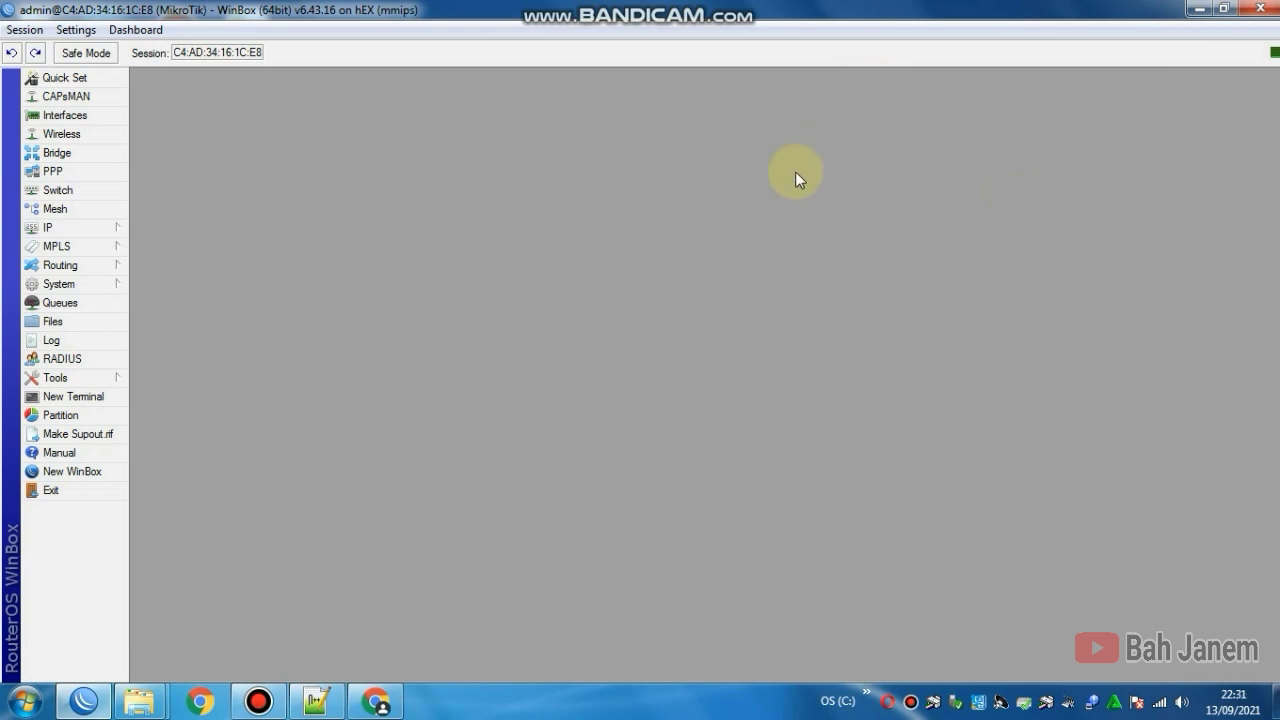
Step: Reopen IP > Hotspot, move it aside, and open the IP Pool list showing dhcp_pool0 and hs-pool-6
click(110, 234)
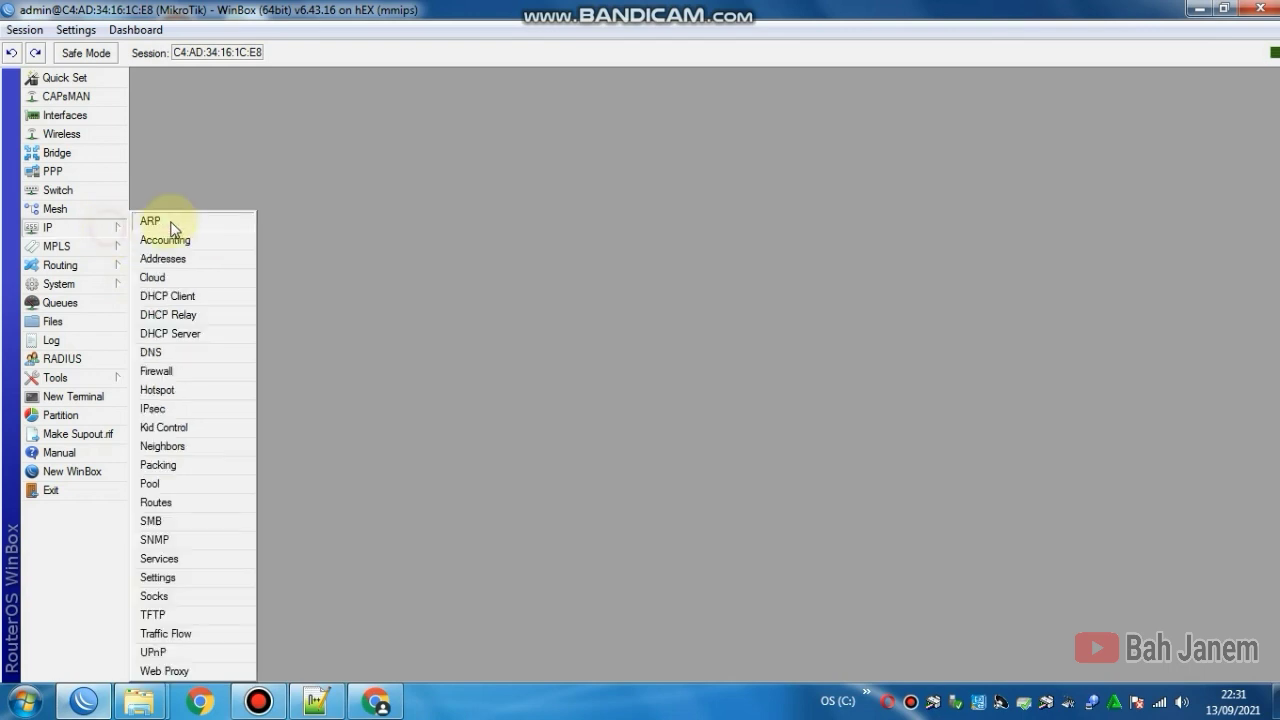
click(187, 393)
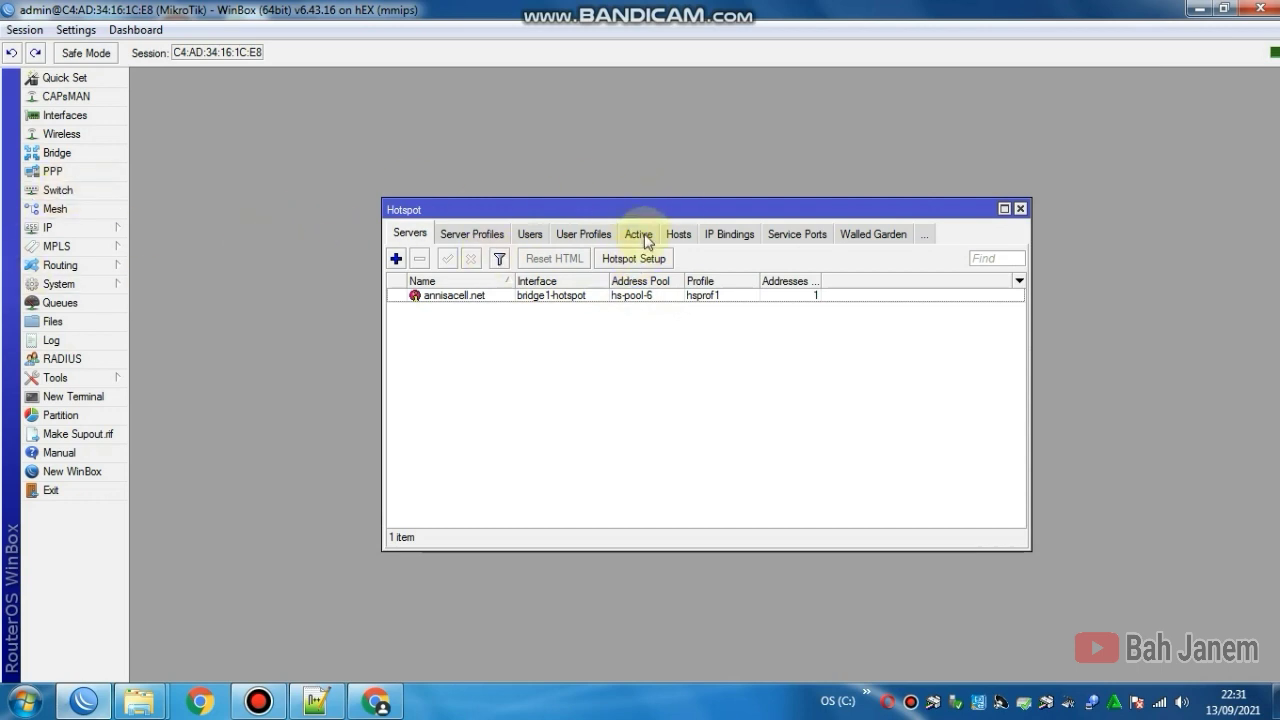
drag(702, 213, 497, 85)
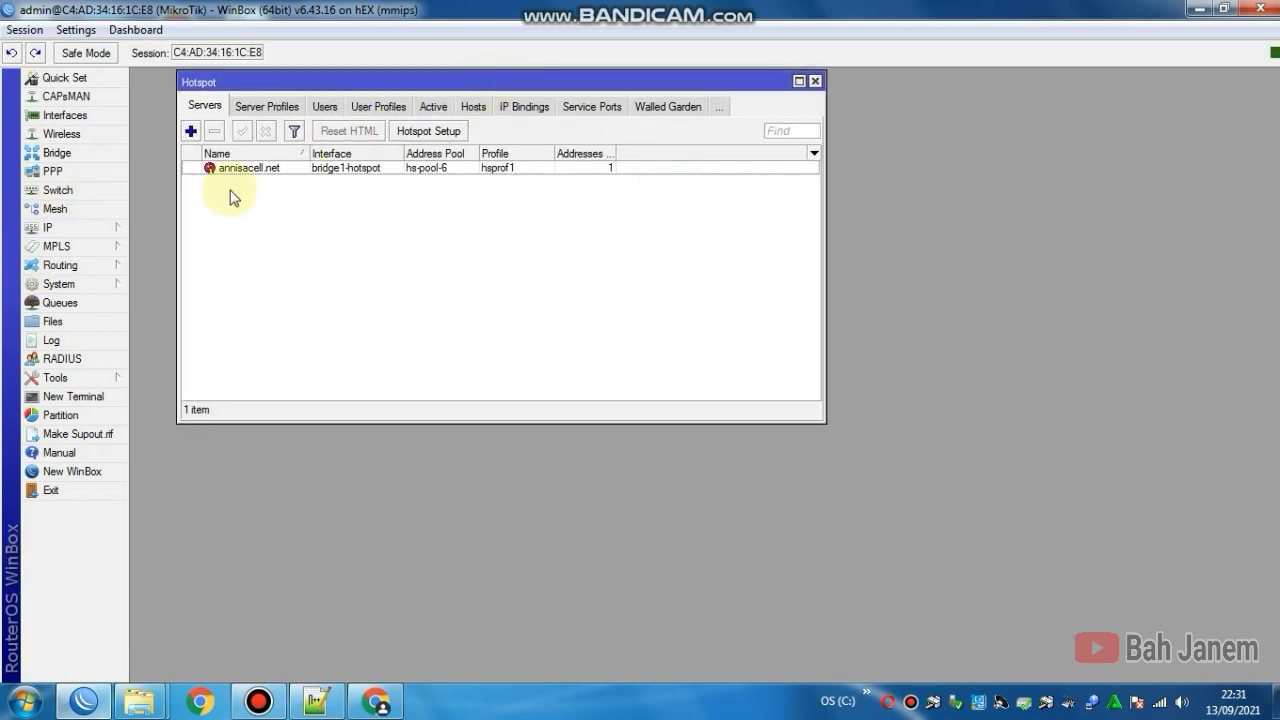
click(110, 228)
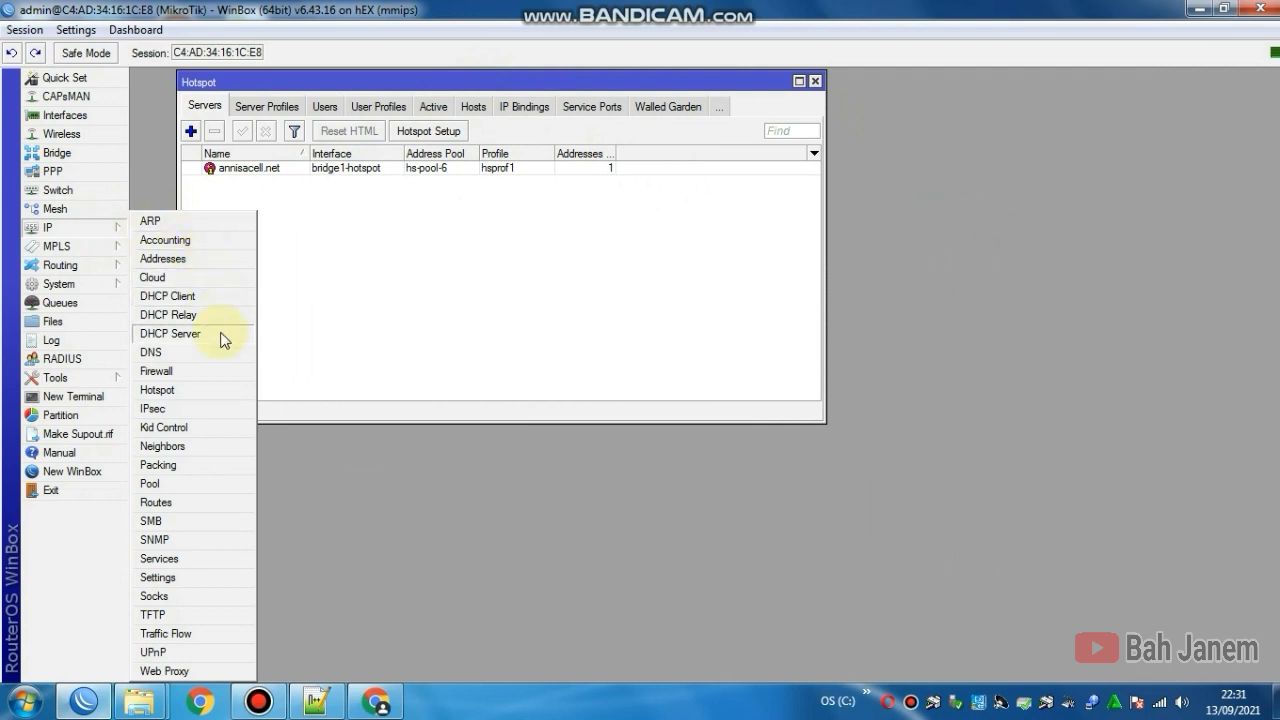
click(172, 485)
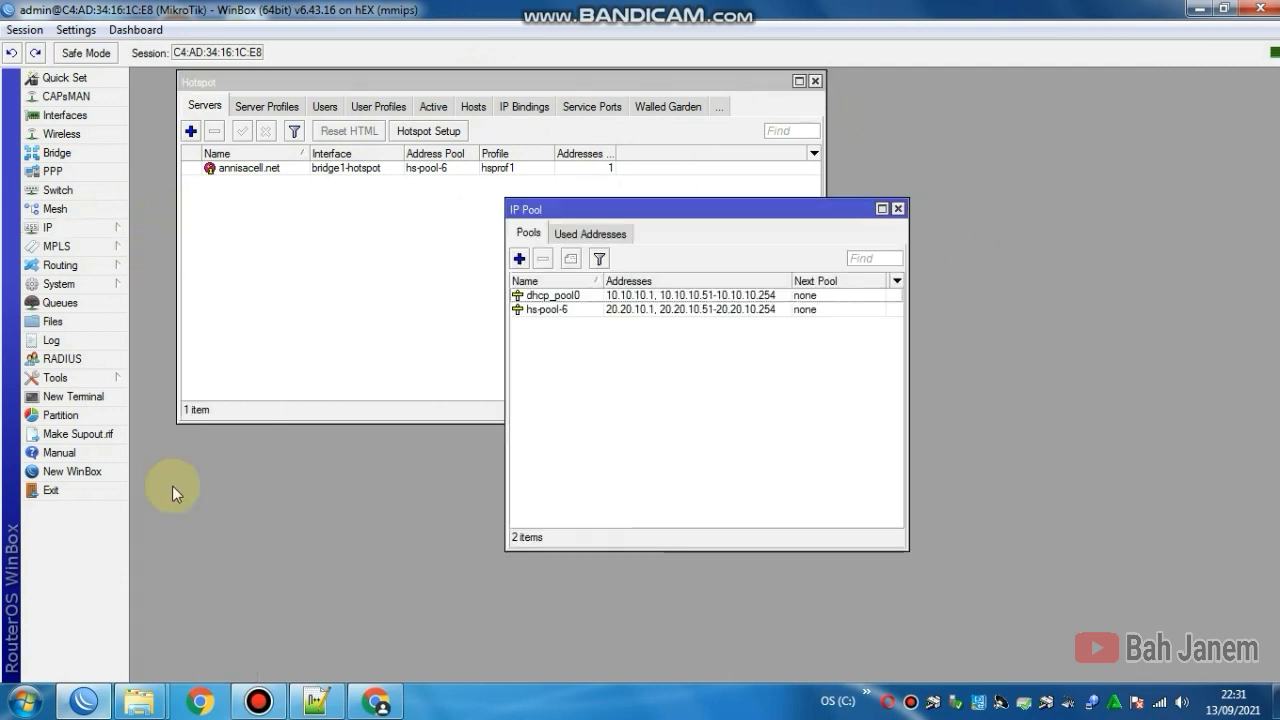
Step: Rename the dhcp_pool0 address pool to pool-komputer
double_click(584, 297)
click(706, 318)
drag(706, 318, 630, 318)
text(pool-komputer)
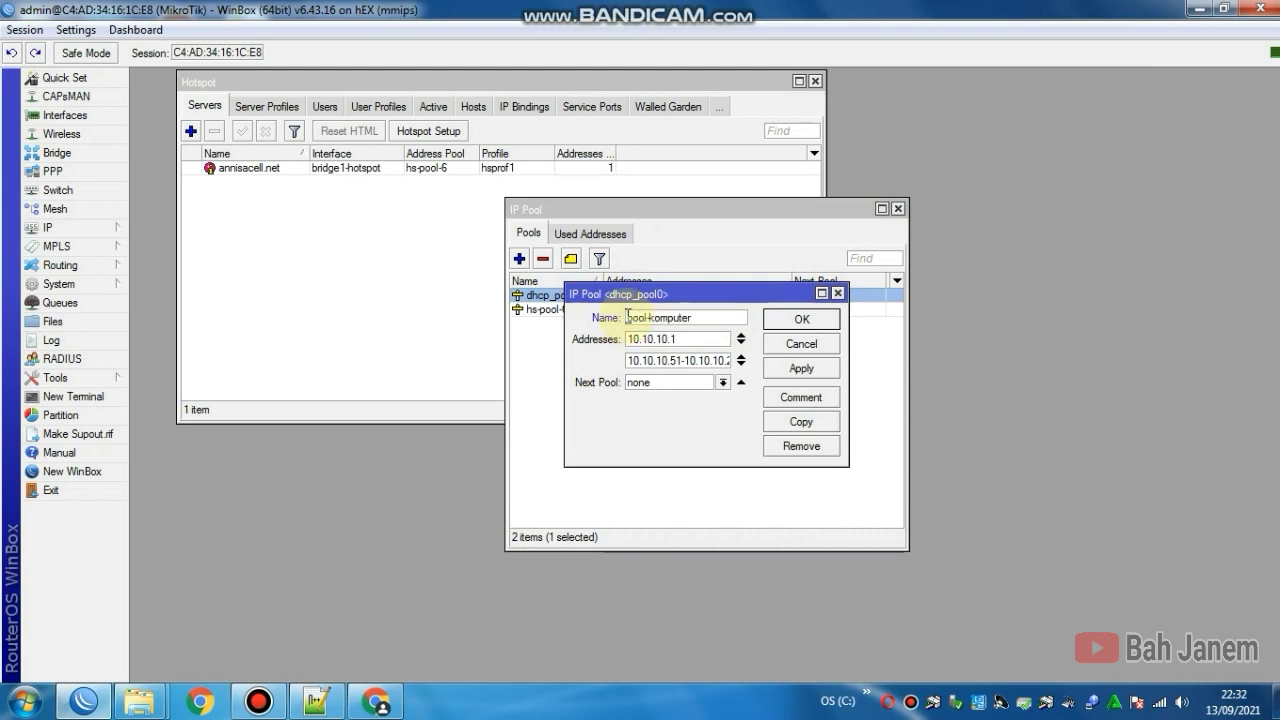
click(818, 370)
click(802, 318)
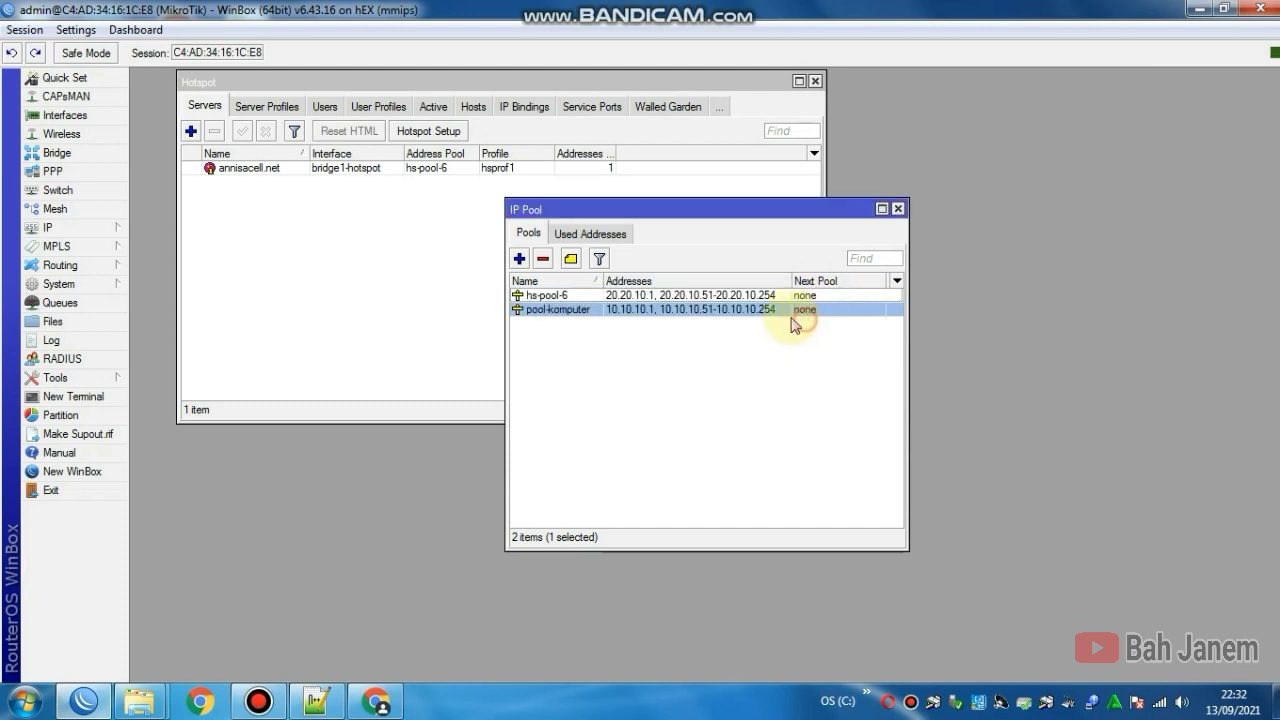
Step: Rename the hs-pool-6 address pool to pool-hotspot and move the pool list aside
double_click(589, 298)
drag(690, 317, 624, 317)
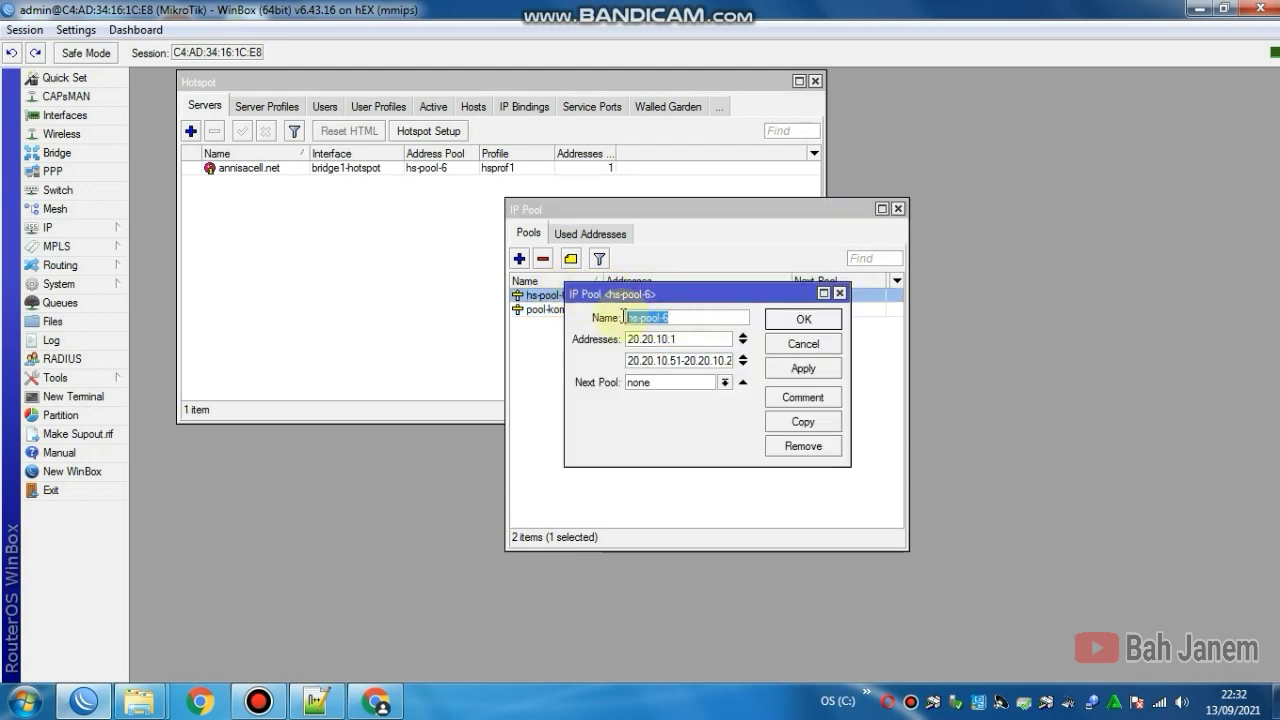
text(pot)
click(805, 369)
click(797, 320)
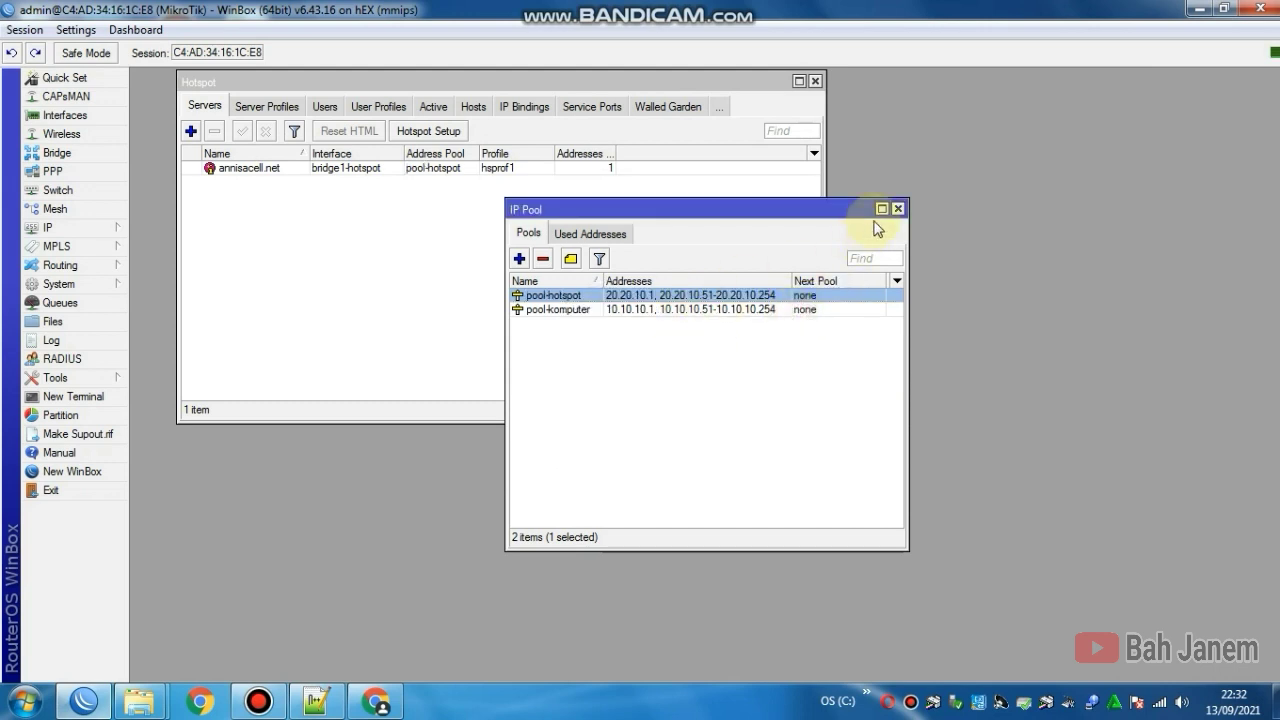
drag(784, 207, 1115, 78)
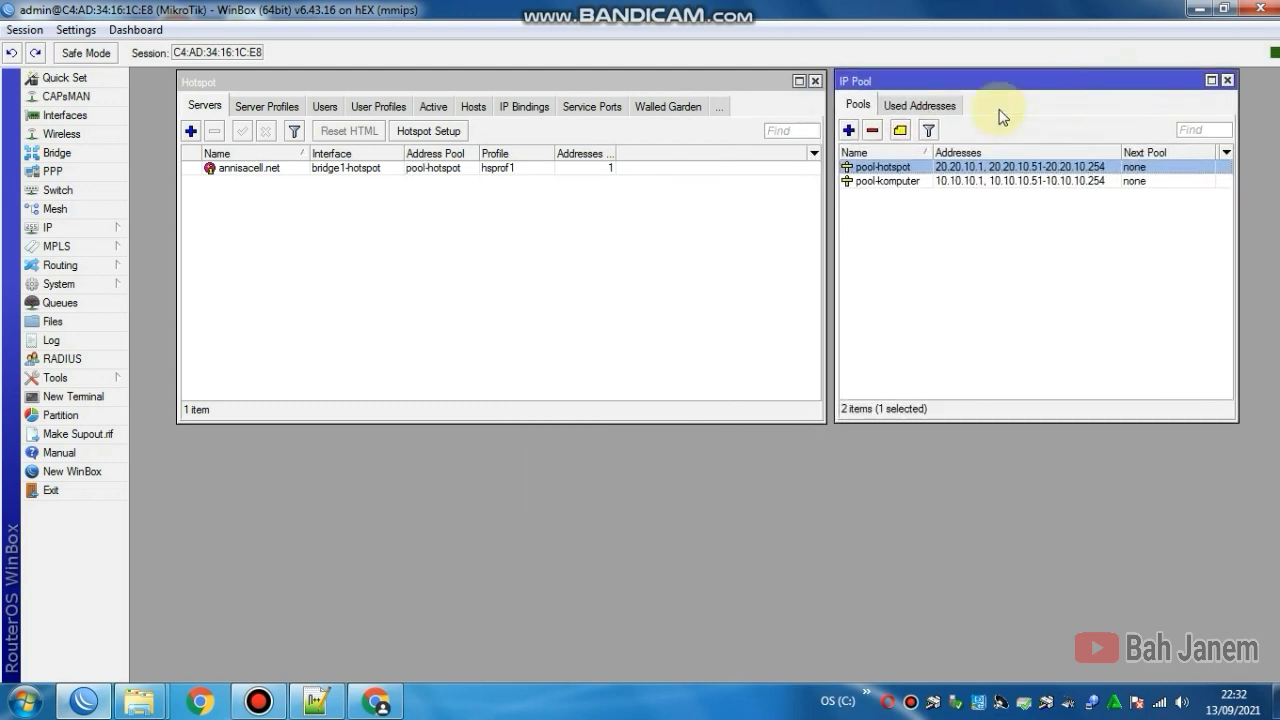
Step: Review the hotspot Server Profiles, then return to the Servers list
click(428, 169)
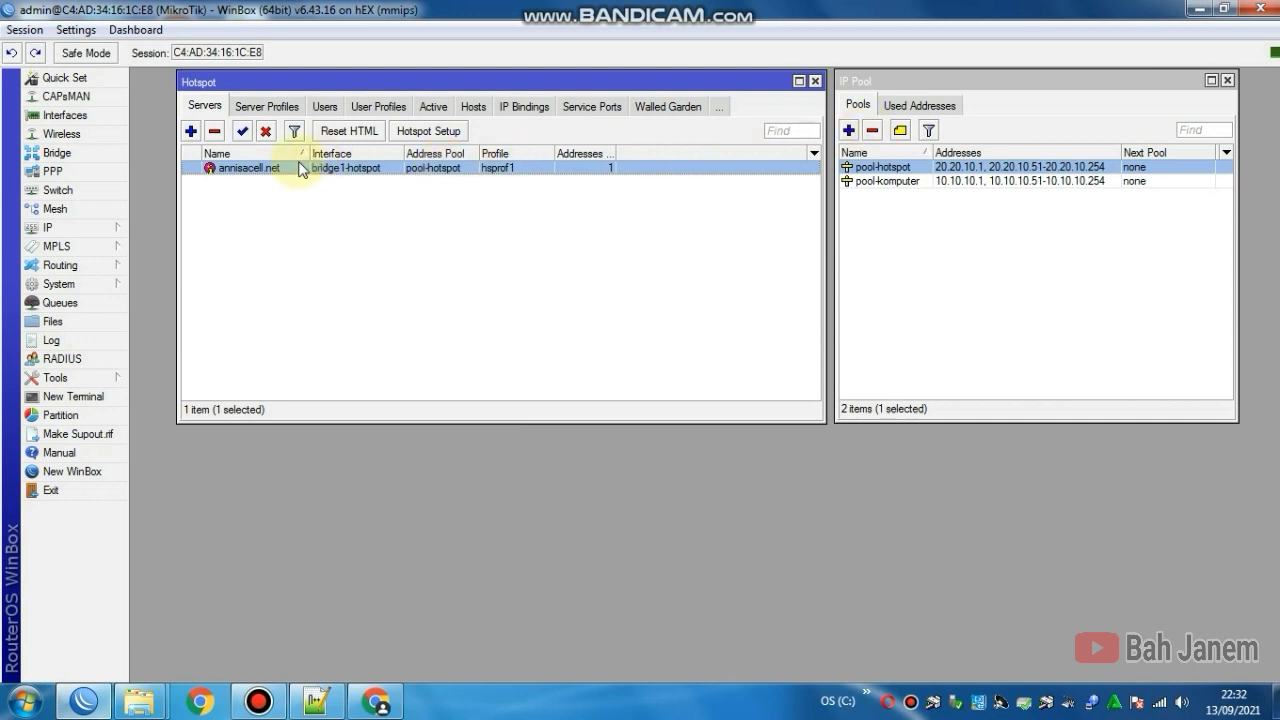
click(266, 107)
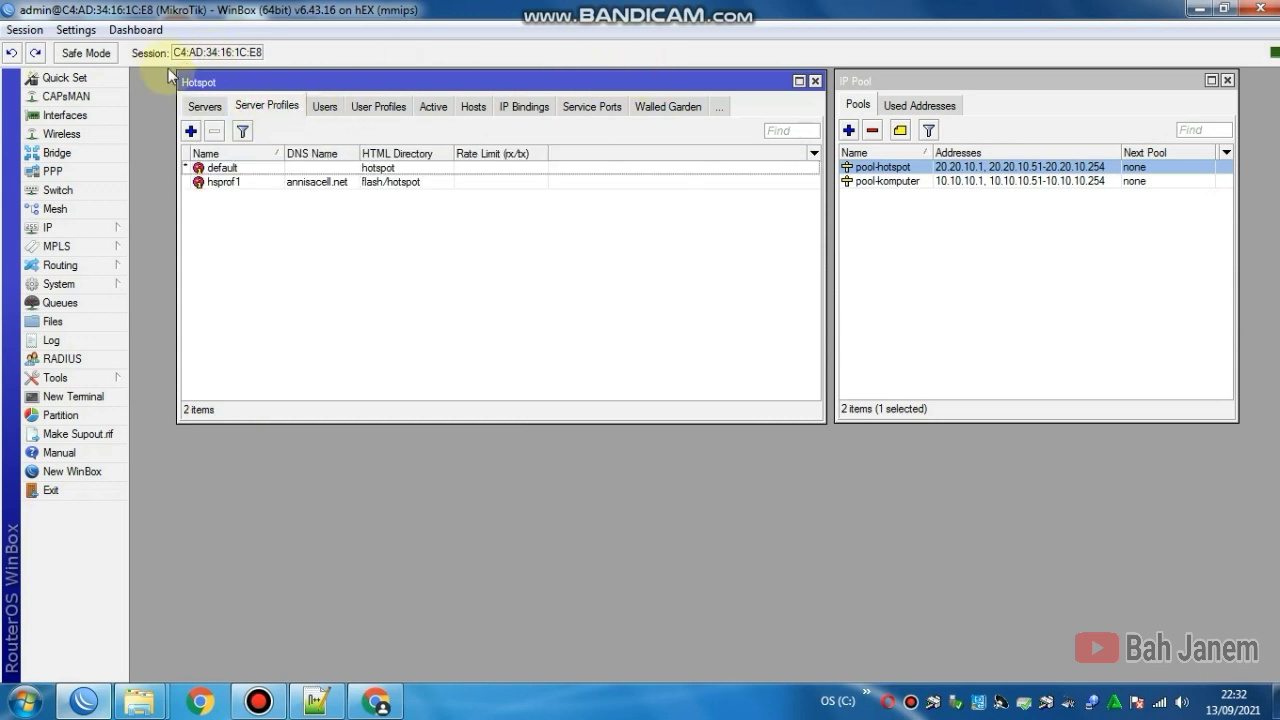
click(198, 107)
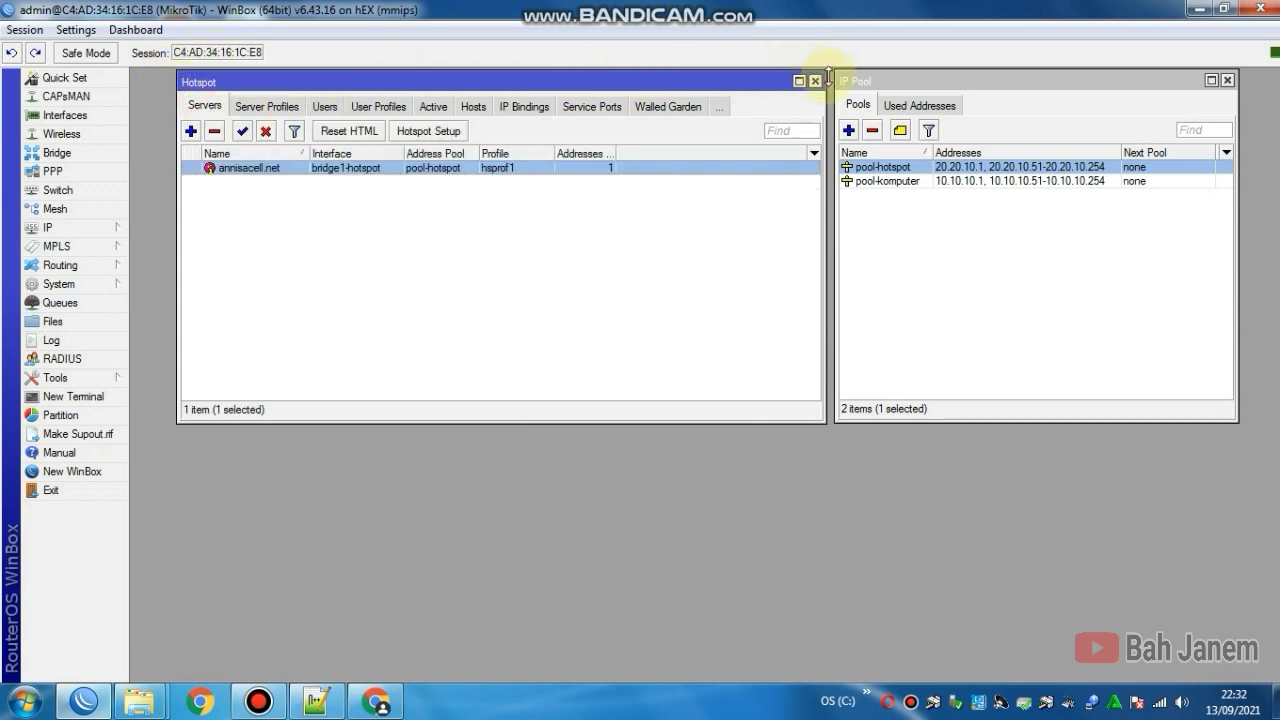
Step: Close both the Hotspot and IP Pool windows, leaving an empty workspace
mouse_move(1054, 87)
mouse_down()
mouse_move(1037, 77)
mouse_move(1057, 90)
mouse_up()
drag(644, 86, 629, 99)
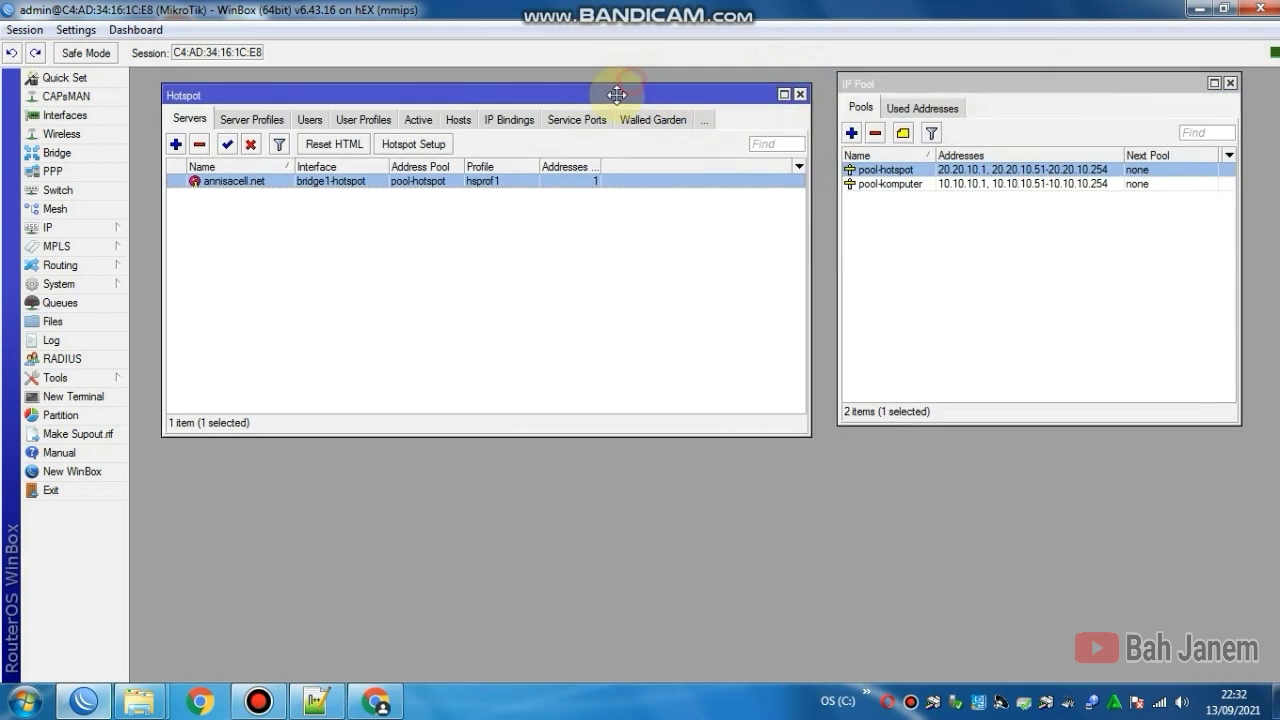
drag(932, 82, 914, 95)
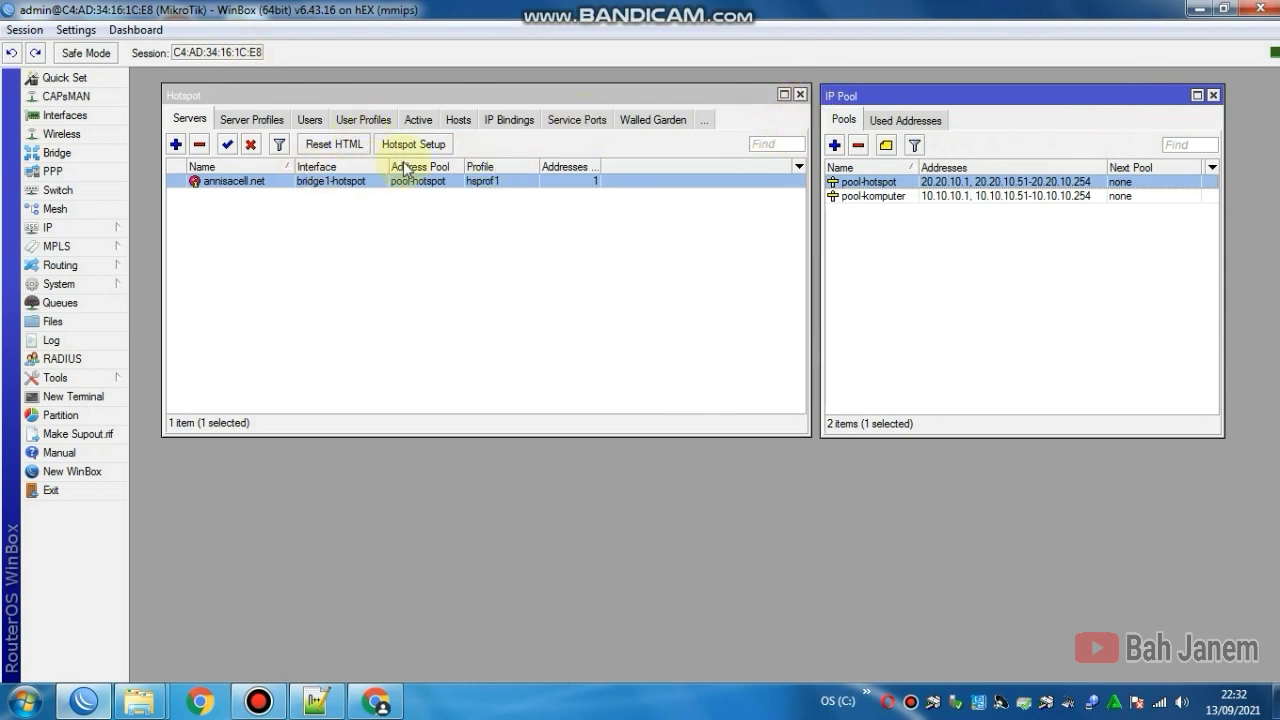
click(801, 96)
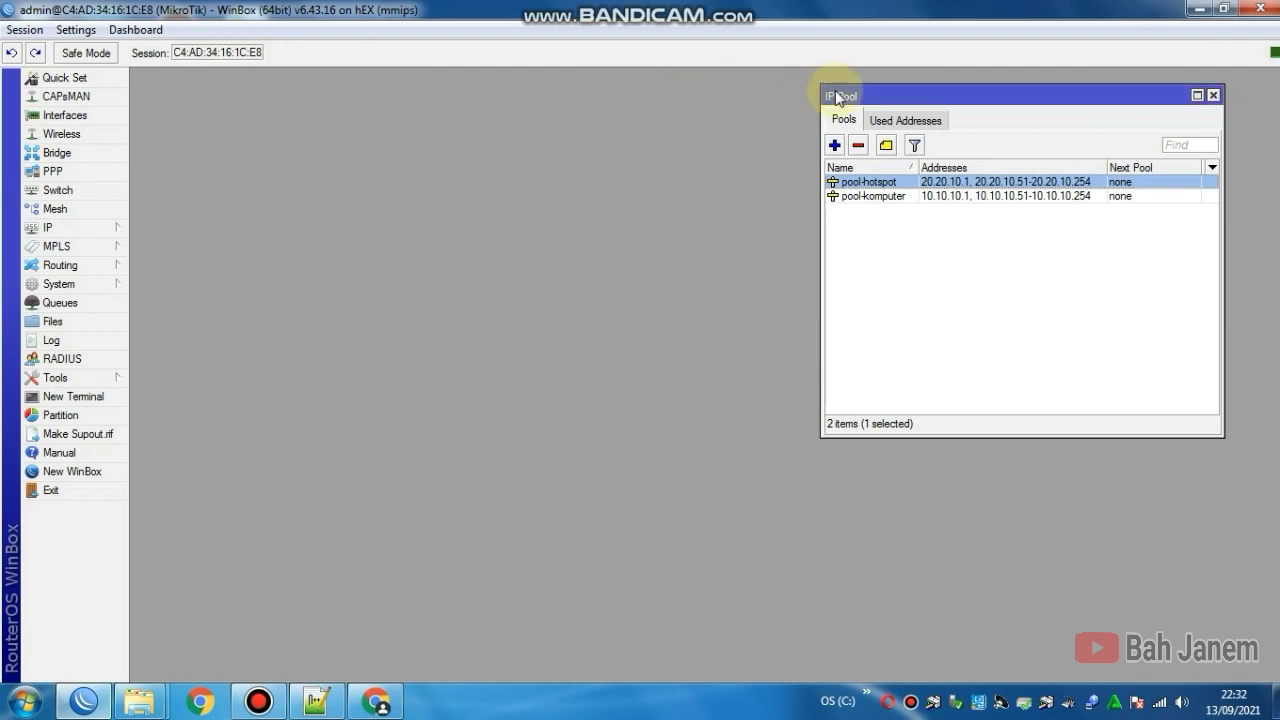
click(1214, 96)
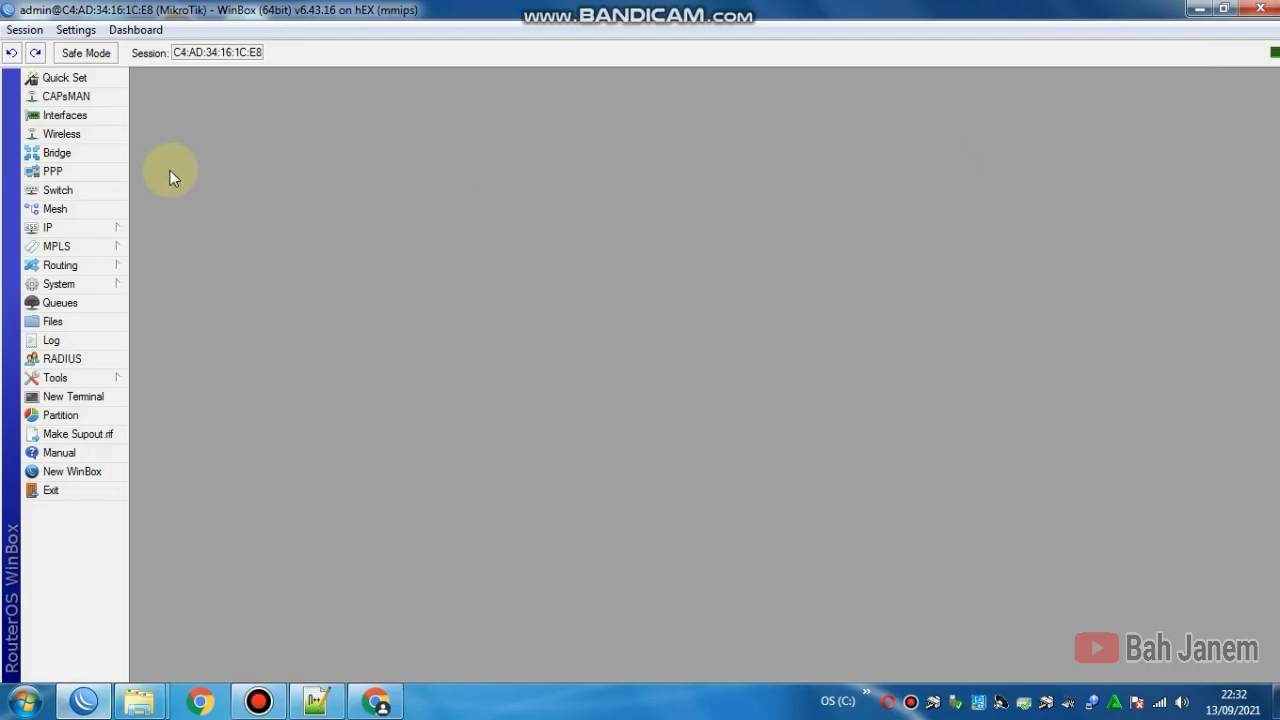
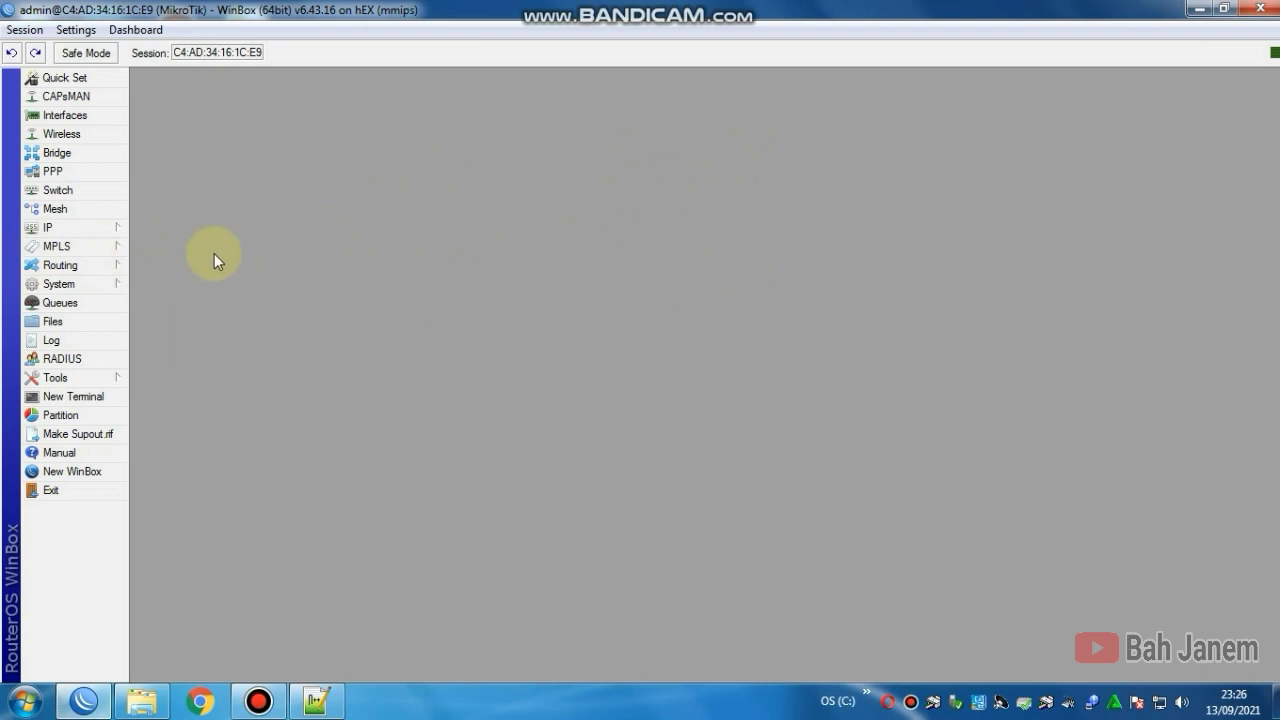
Step: Eject the disk2 Cruzer Blade USB drive and format it with the ext3 file system
click(114, 284)
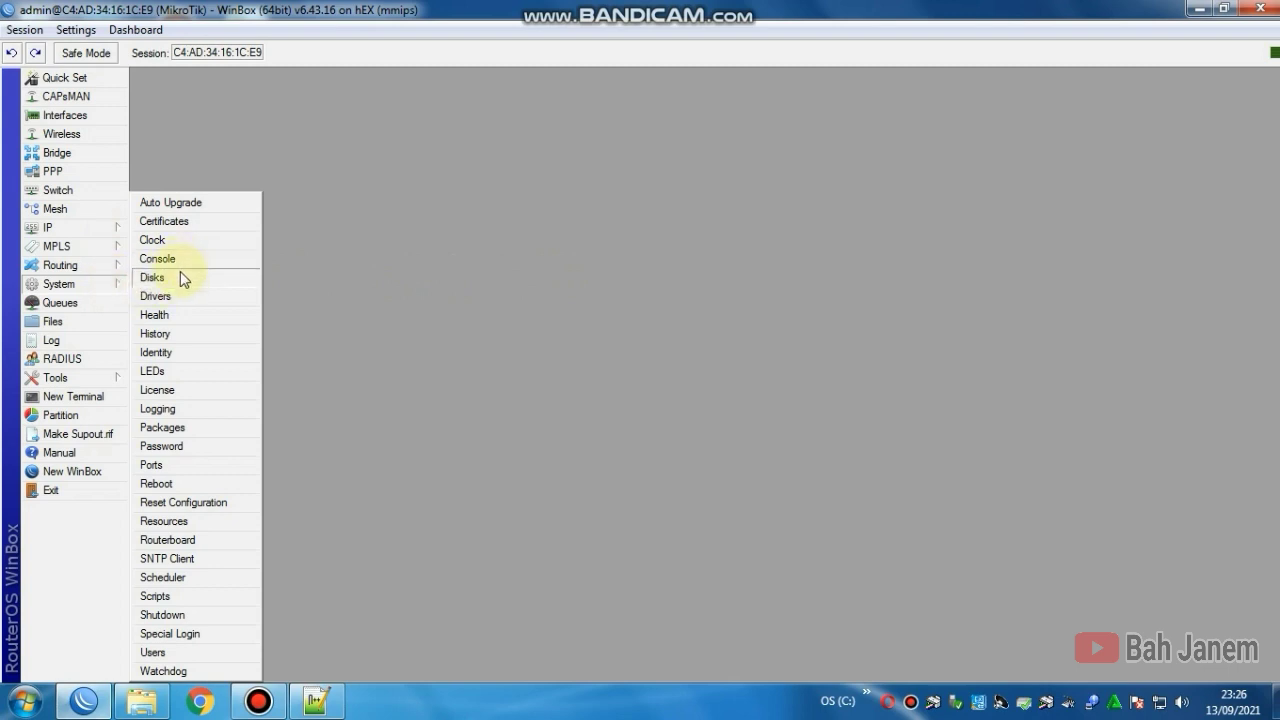
click(180, 277)
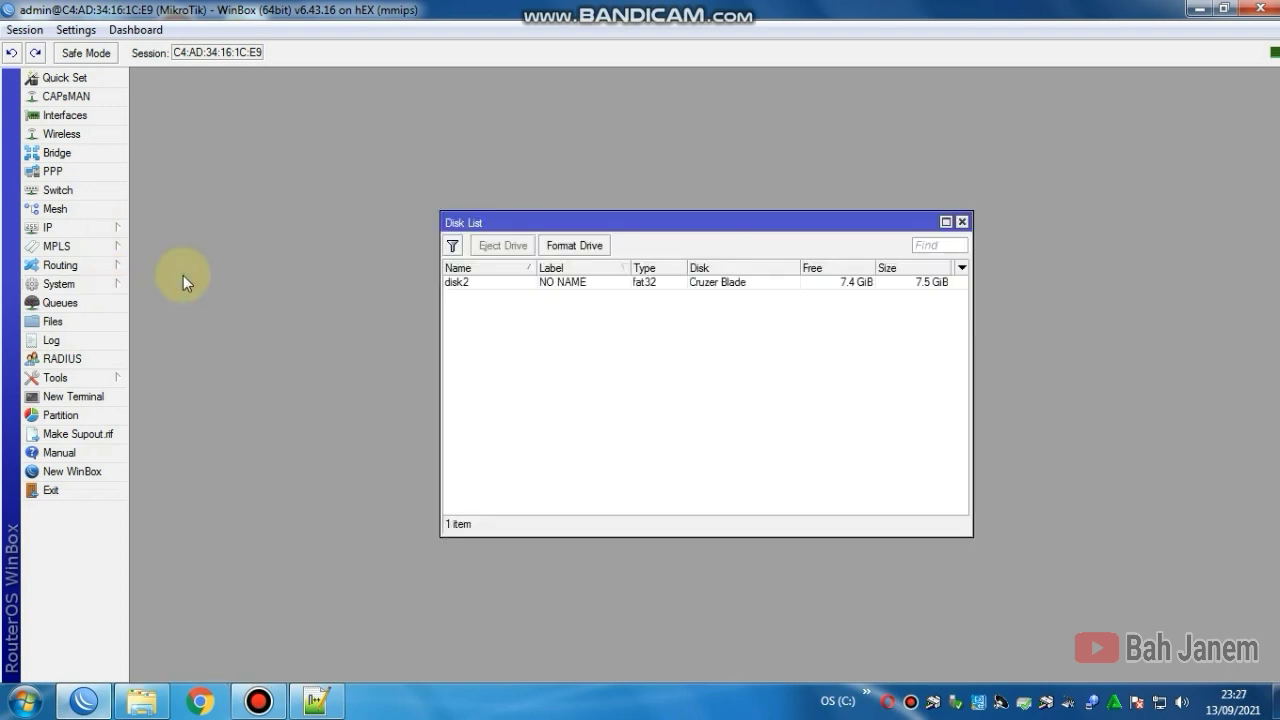
click(514, 286)
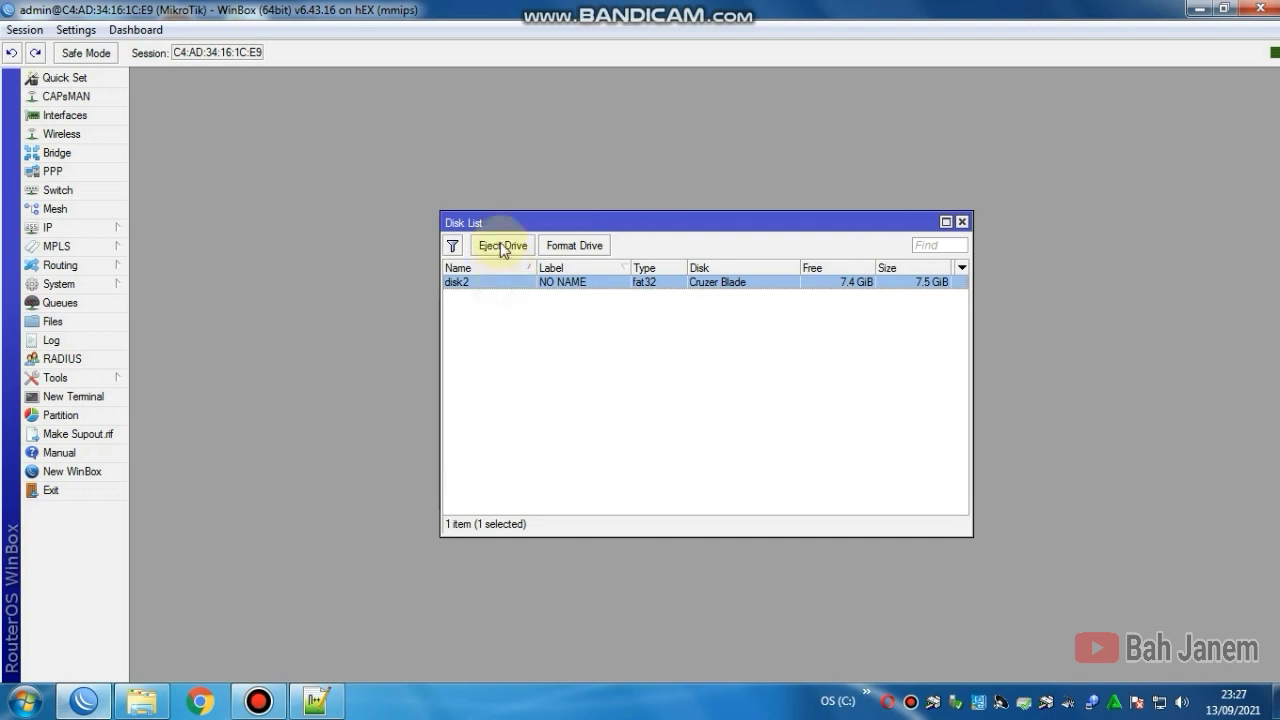
click(501, 246)
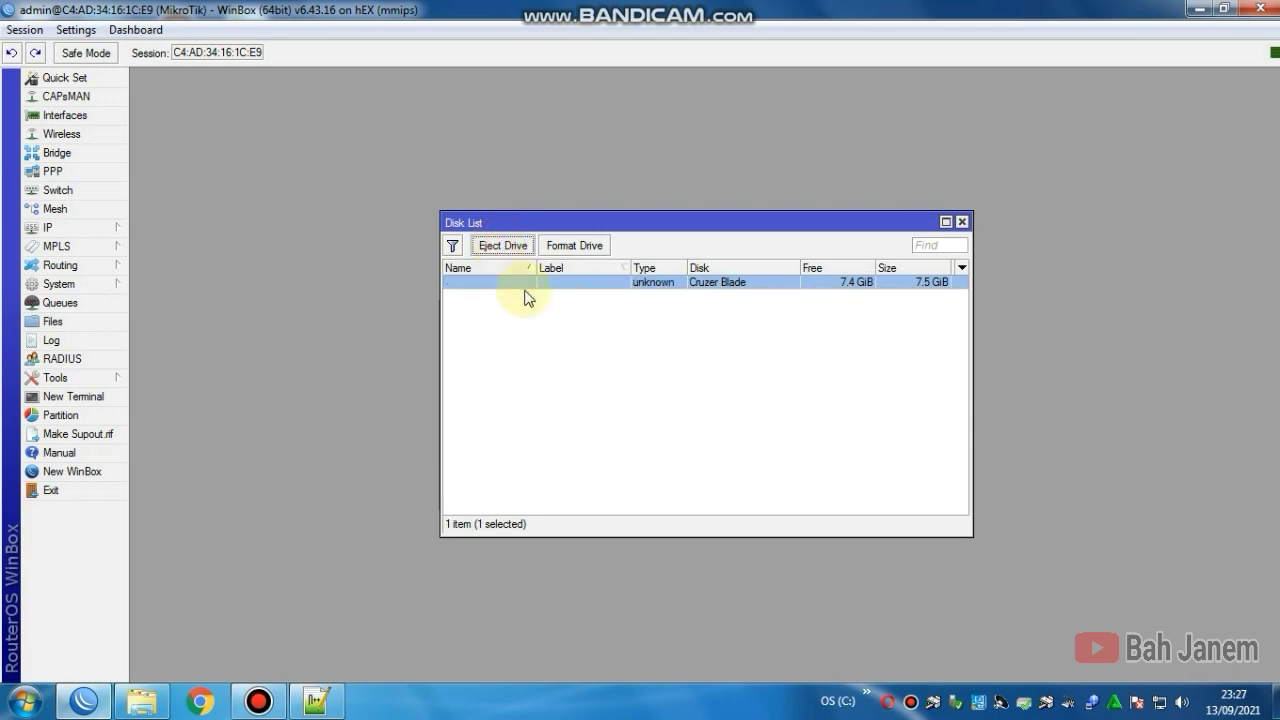
click(575, 246)
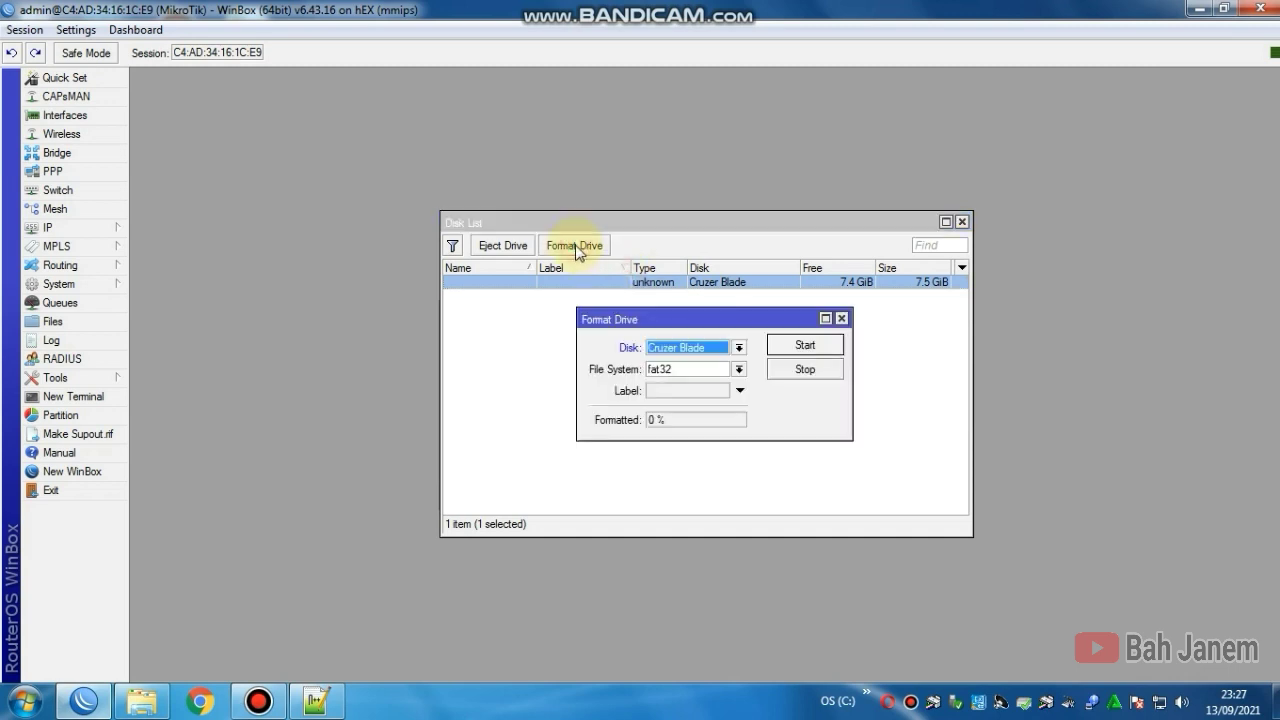
click(720, 372)
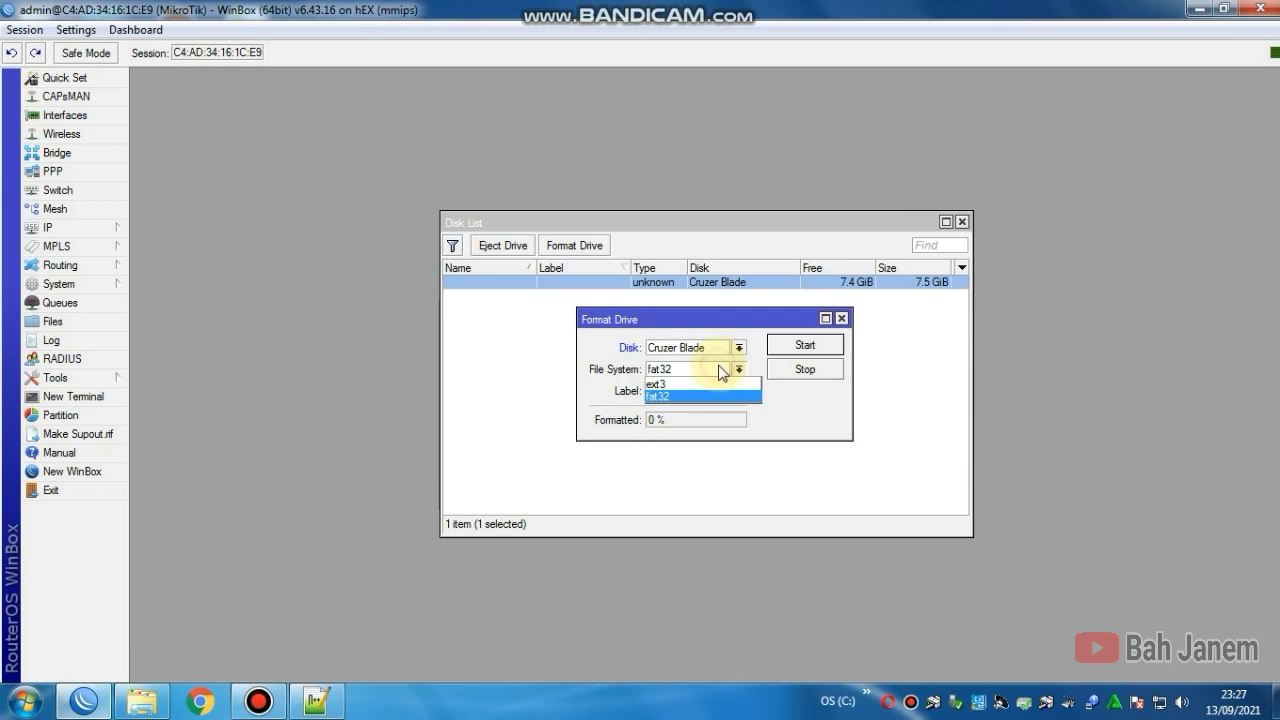
click(671, 384)
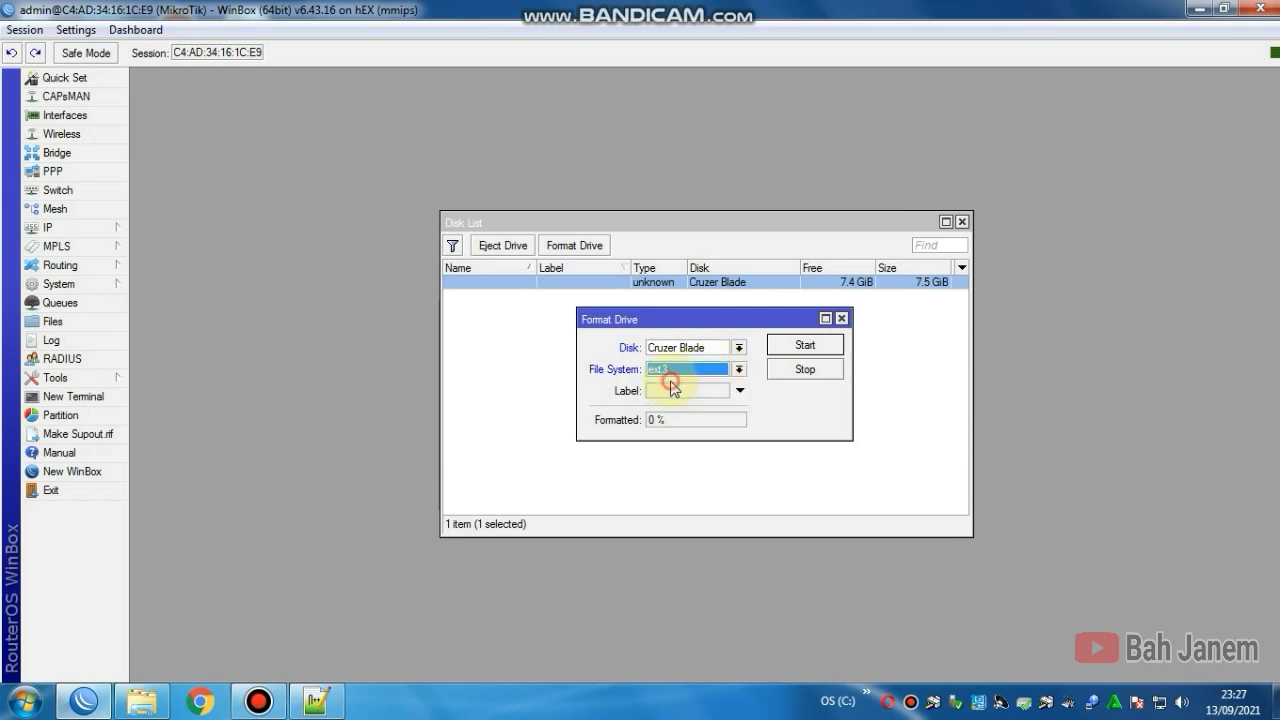
click(782, 347)
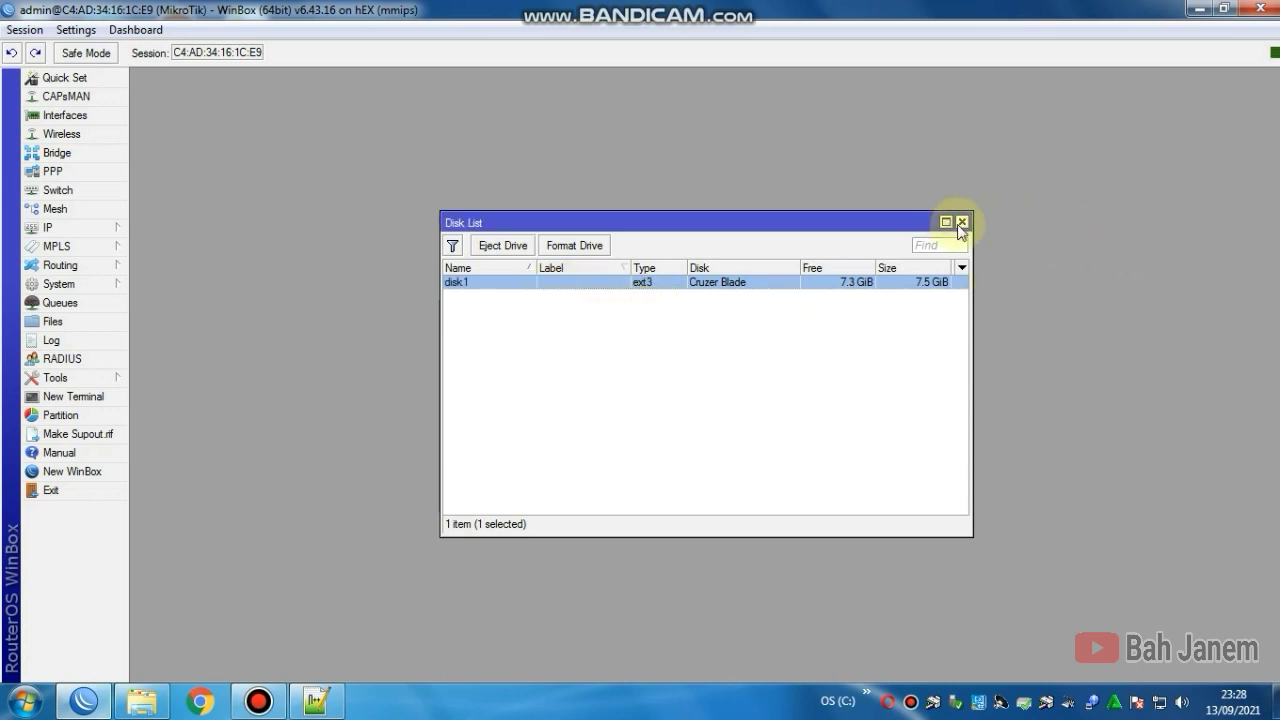
Step: Move the Disk List aside, open the Files list, and browse disk1 next to the flash hotspot files
drag(821, 222, 574, 94)
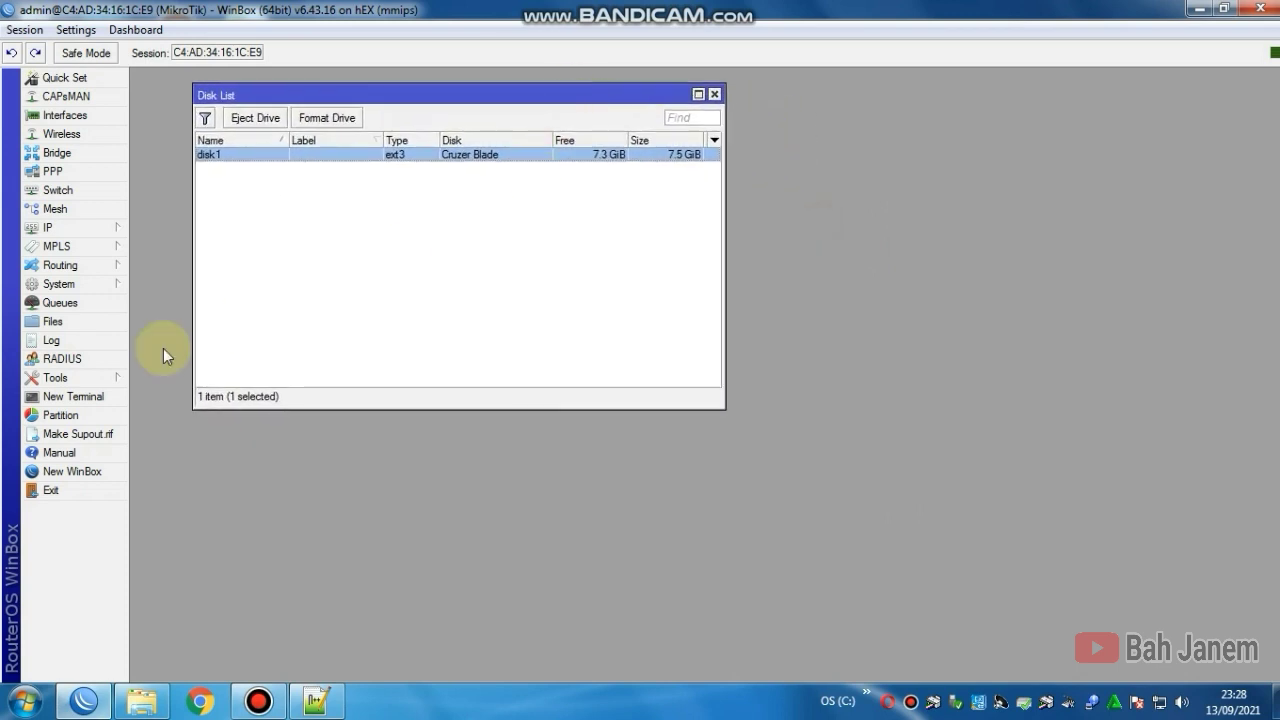
click(103, 319)
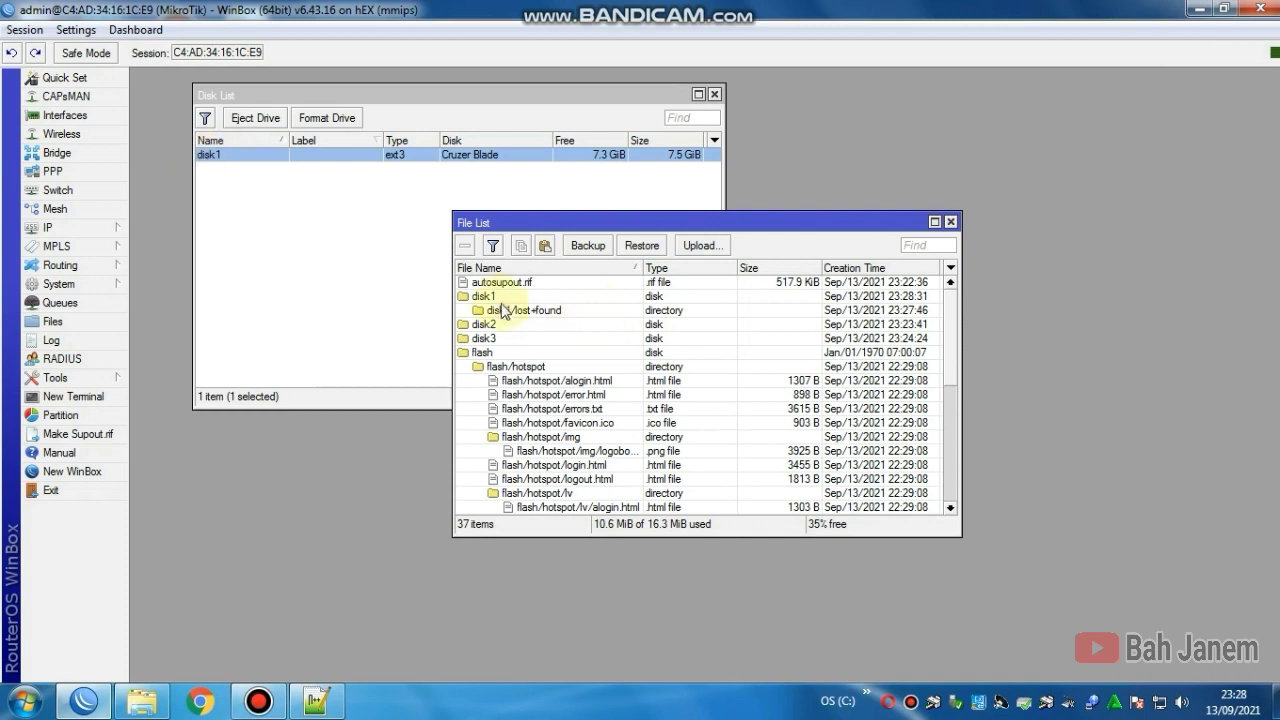
click(488, 300)
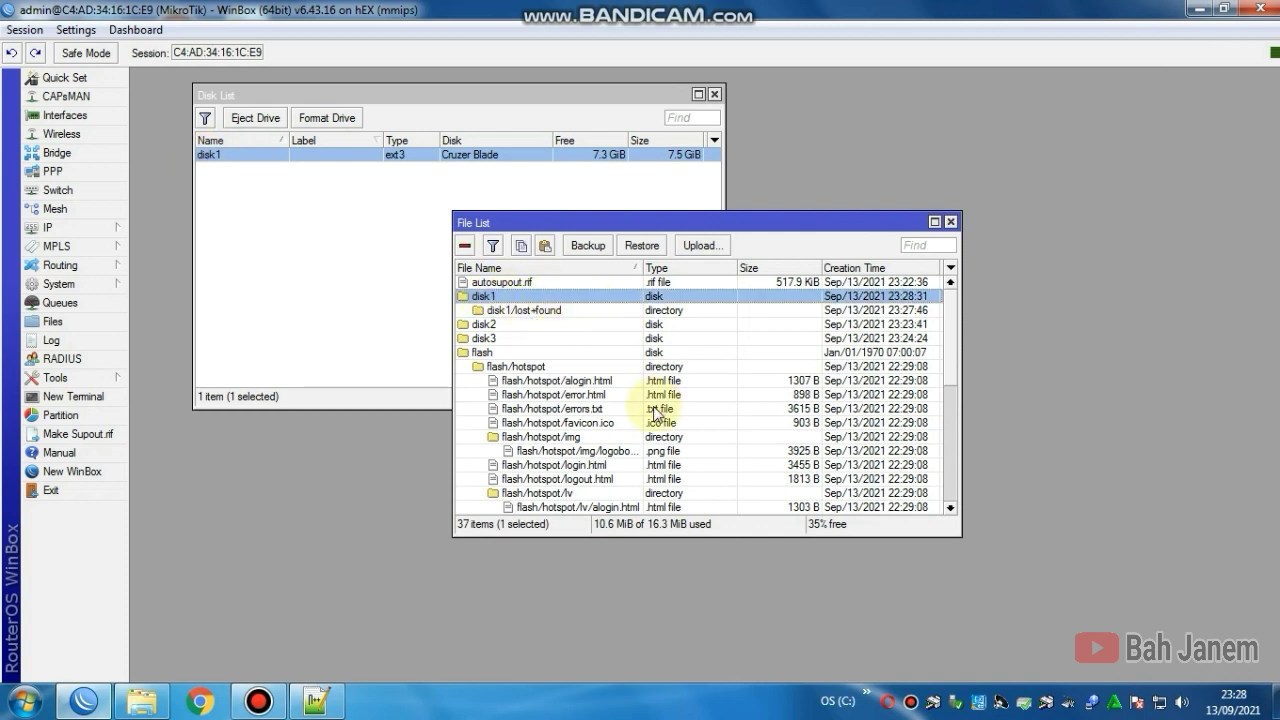
scroll(646, 408, down, 2)
scroll(646, 408, down, 6)
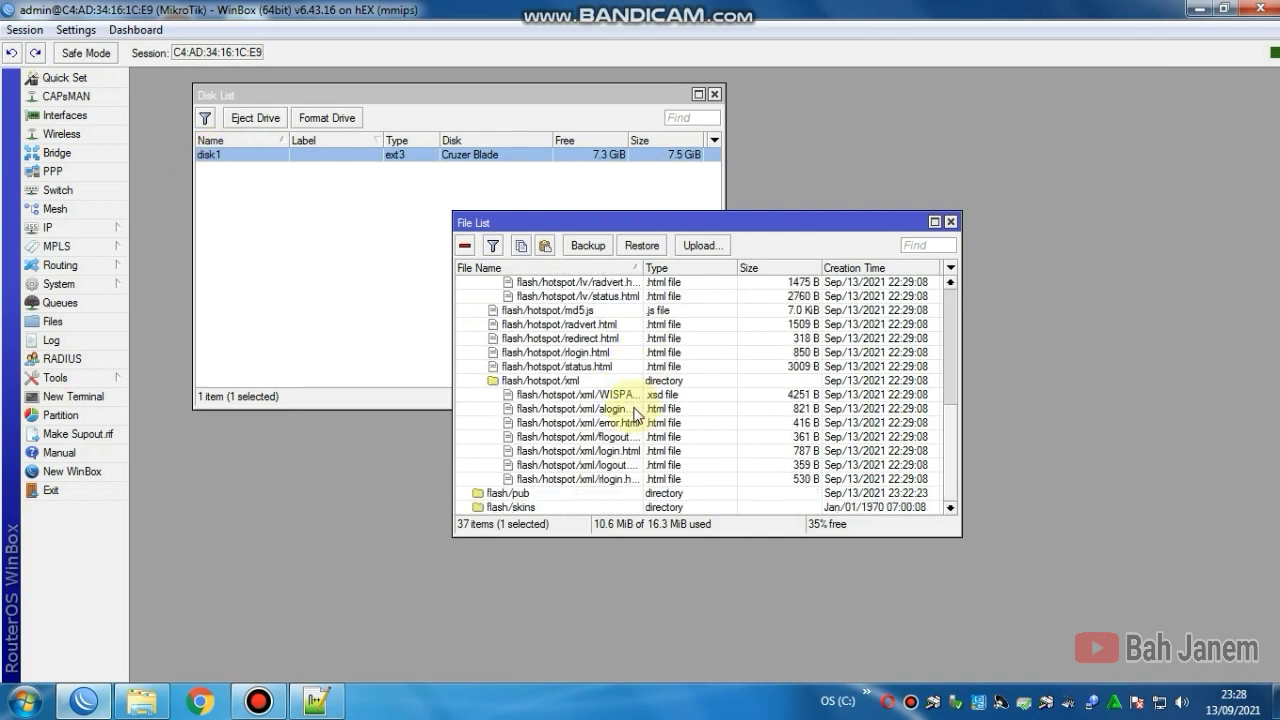
scroll(632, 412, up, 3)
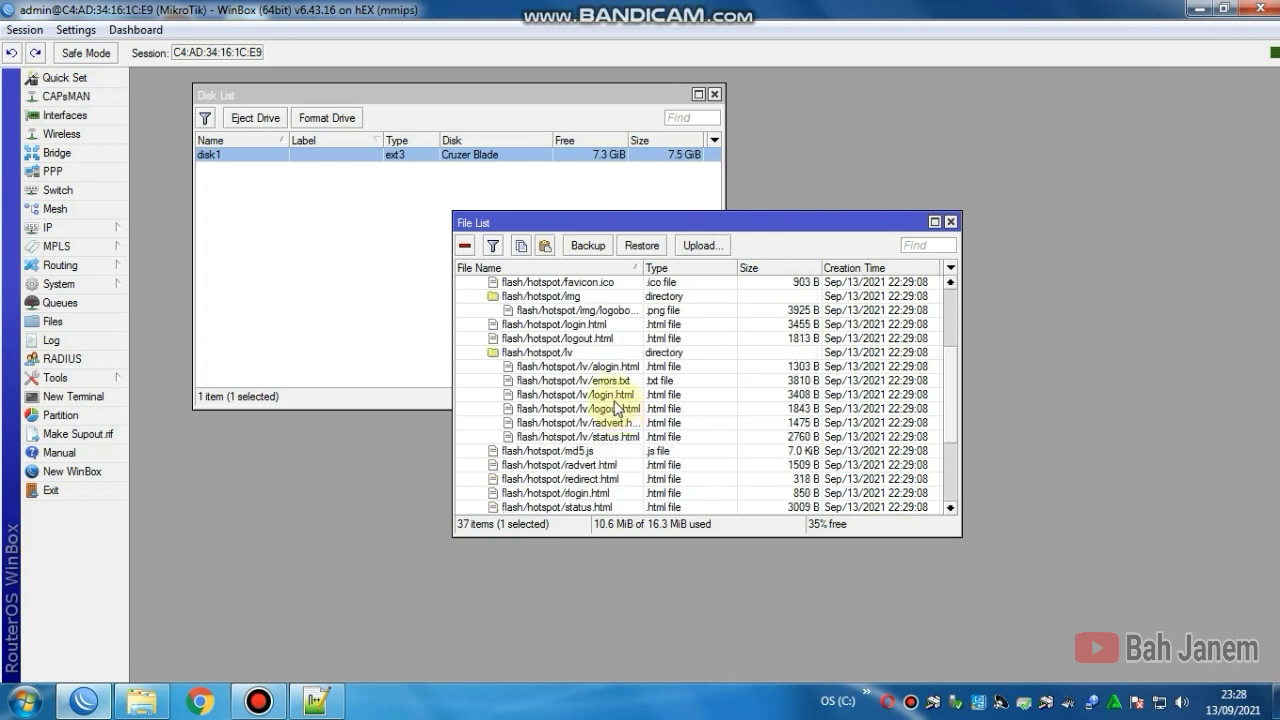
scroll(616, 406, up, 3)
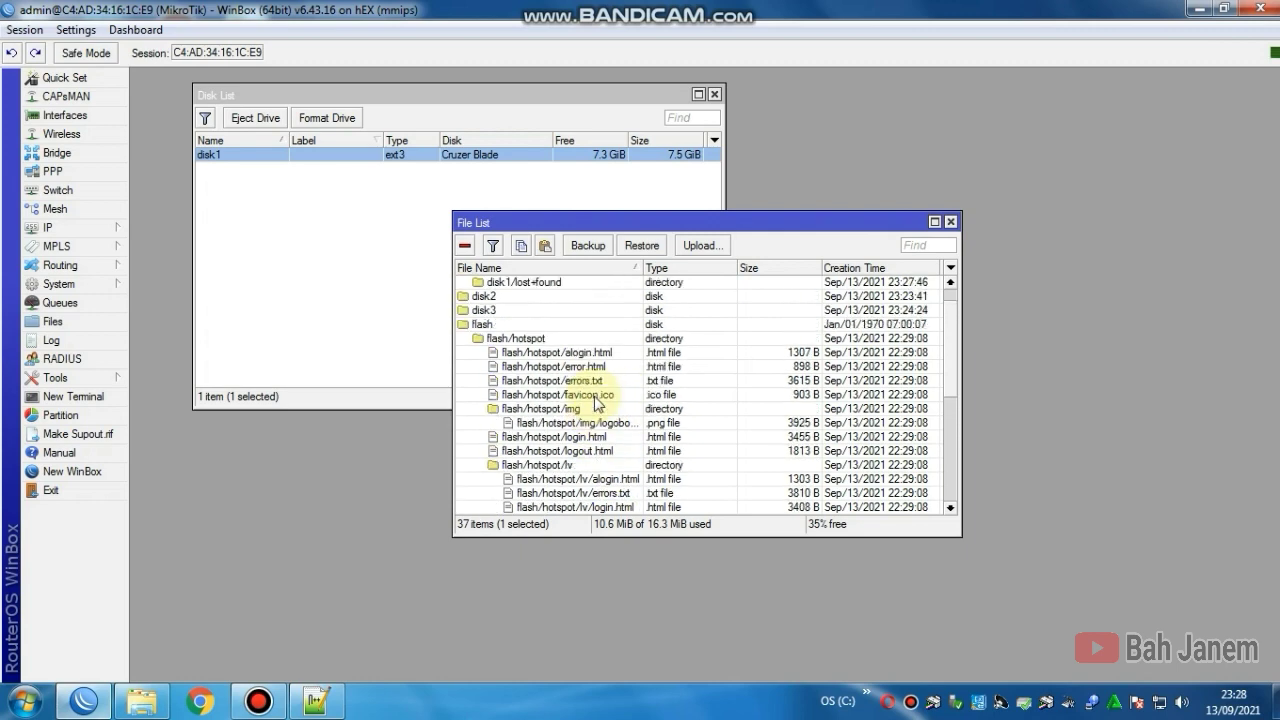
scroll(597, 402, down, 6)
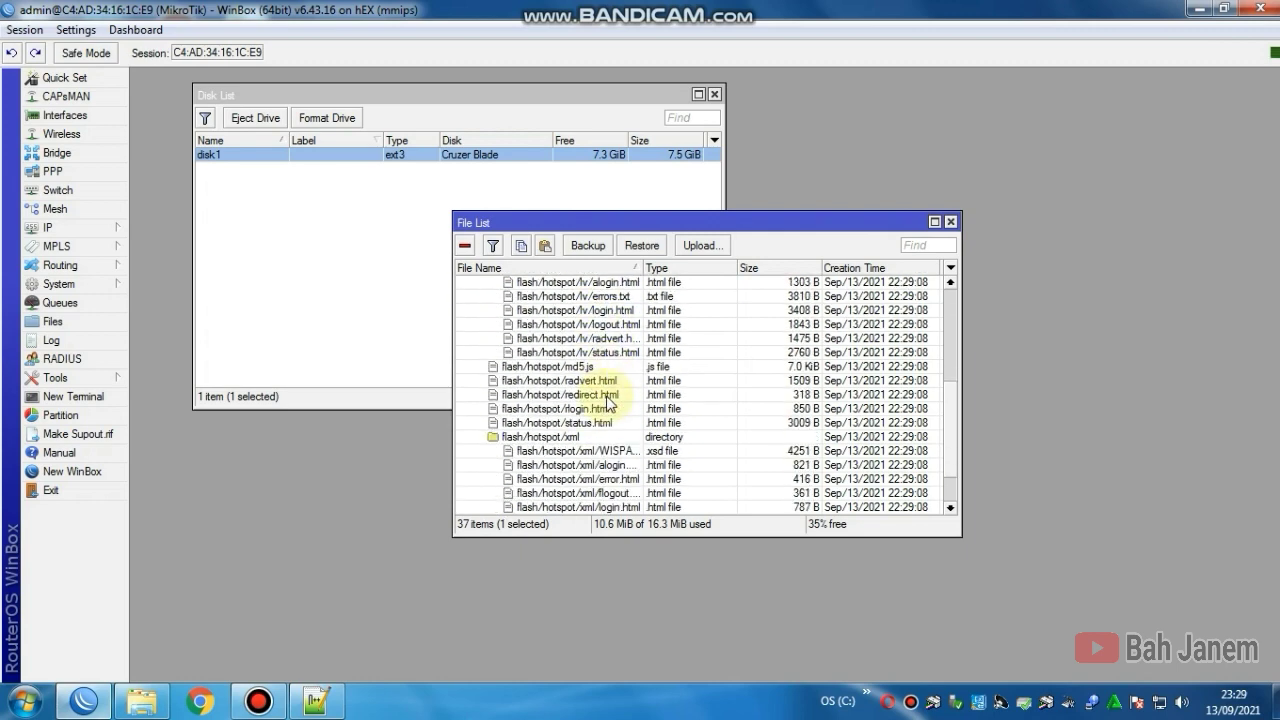
scroll(597, 402, up, 7)
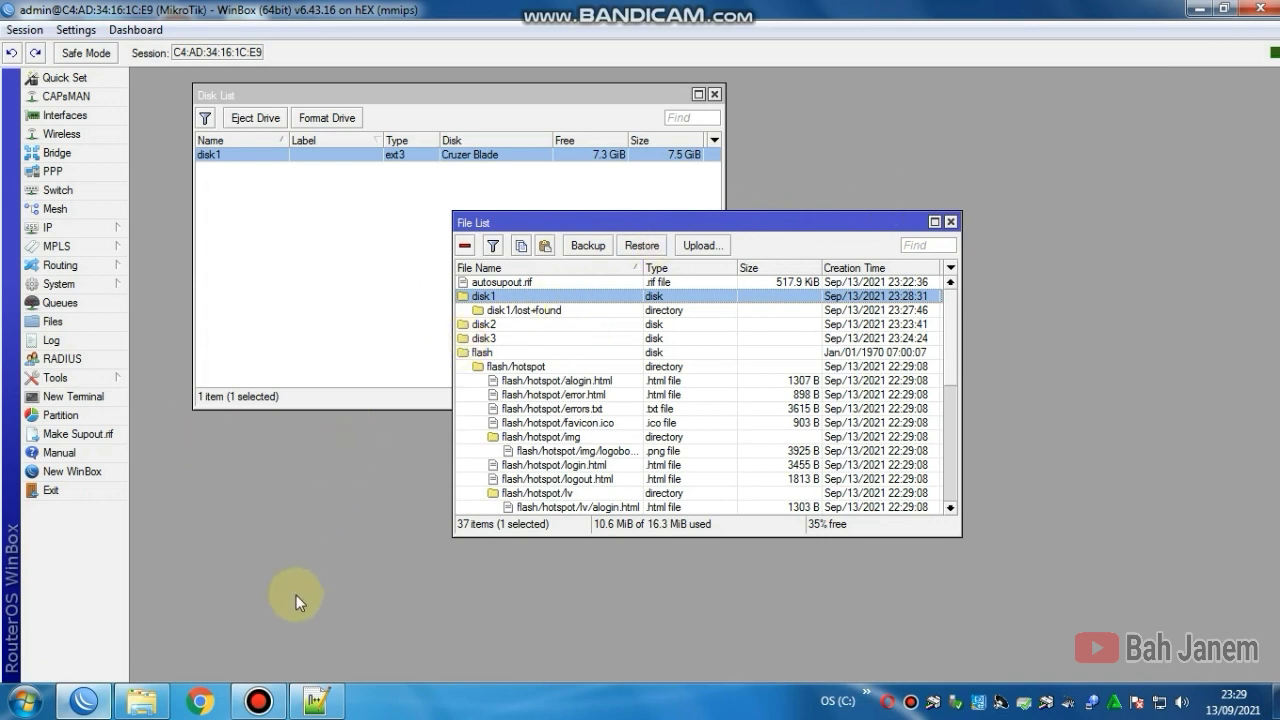
Step: Open the My Documents > Aniscell.NET folder in Windows Explorer beside WinBox
click(140, 706)
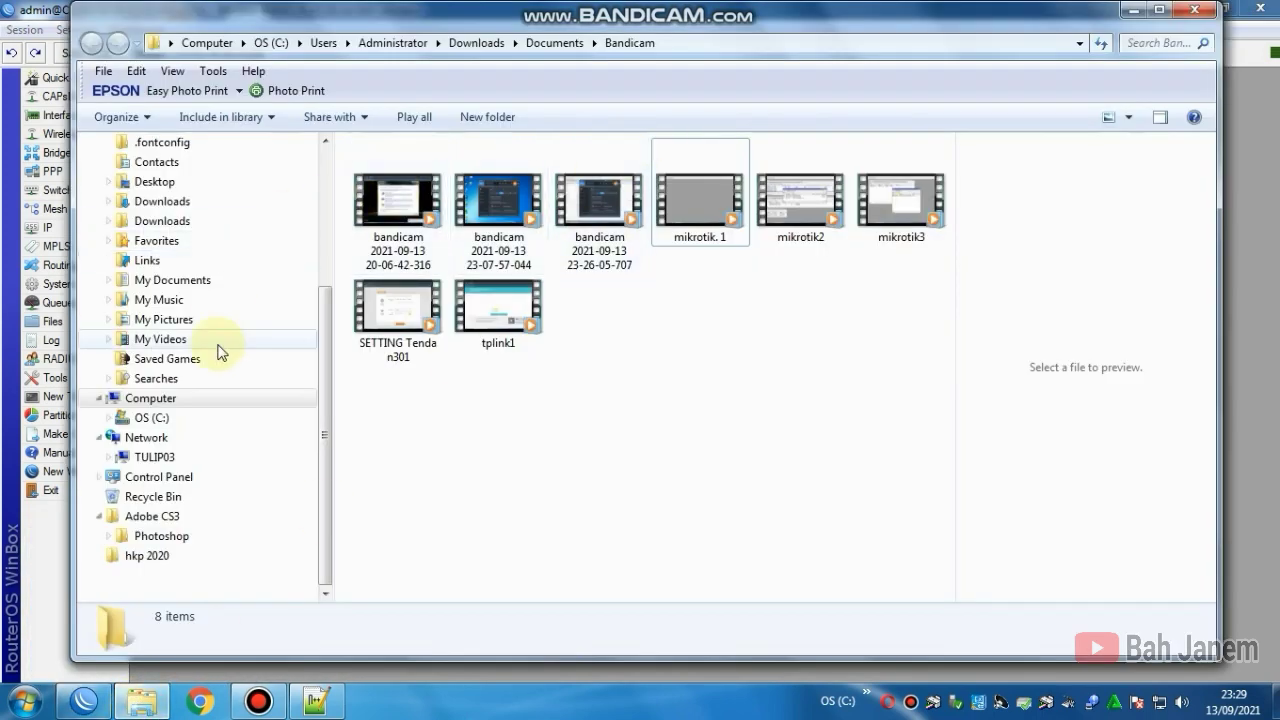
click(204, 284)
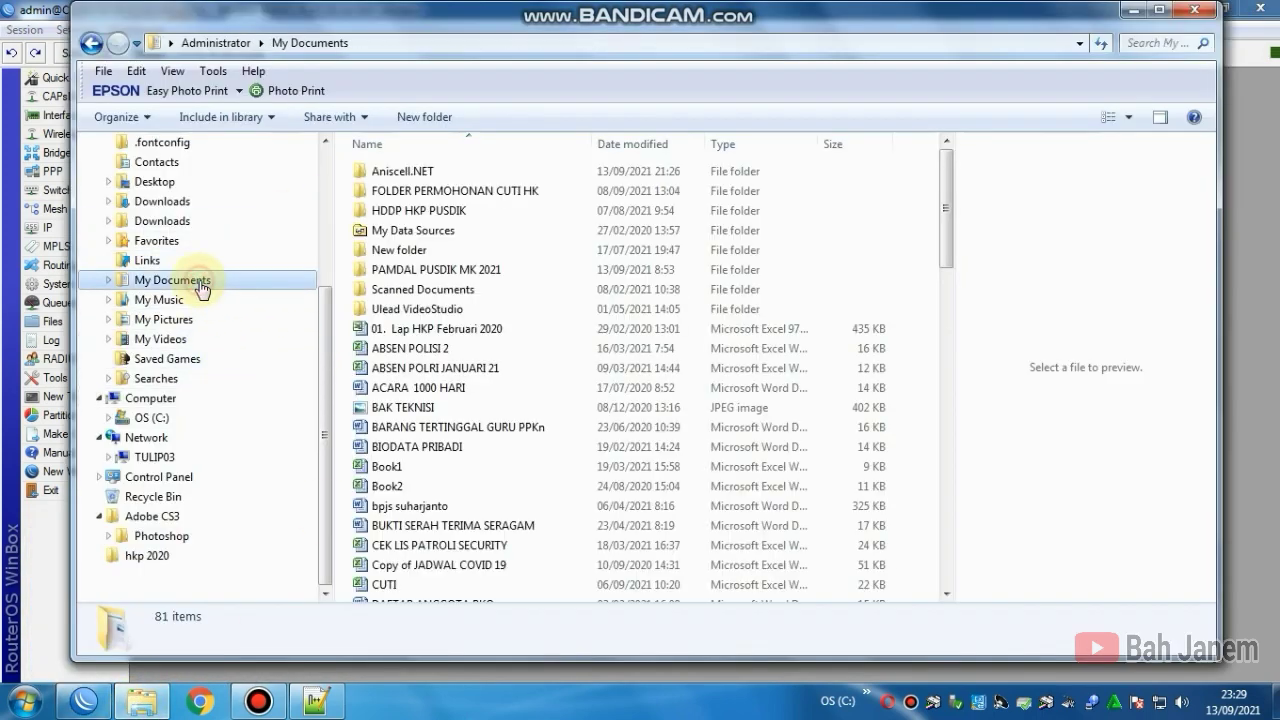
click(418, 178)
double_click(418, 178)
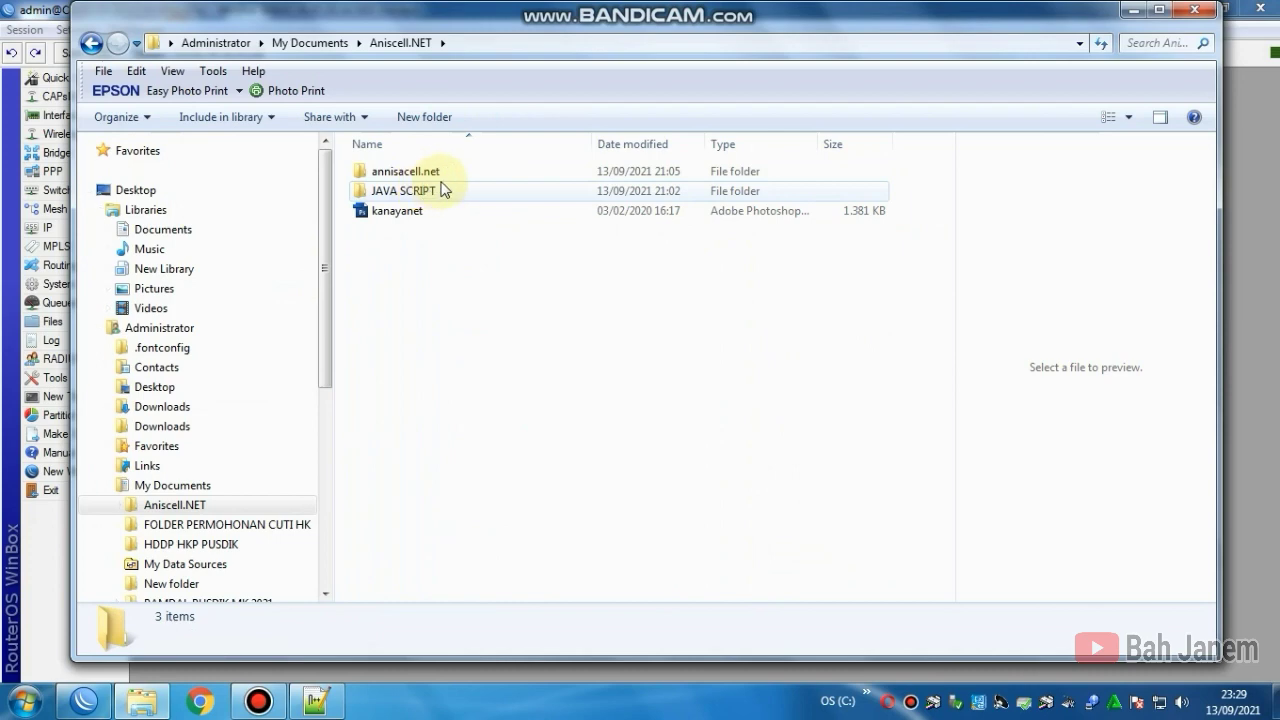
drag(463, 17, 1101, 112)
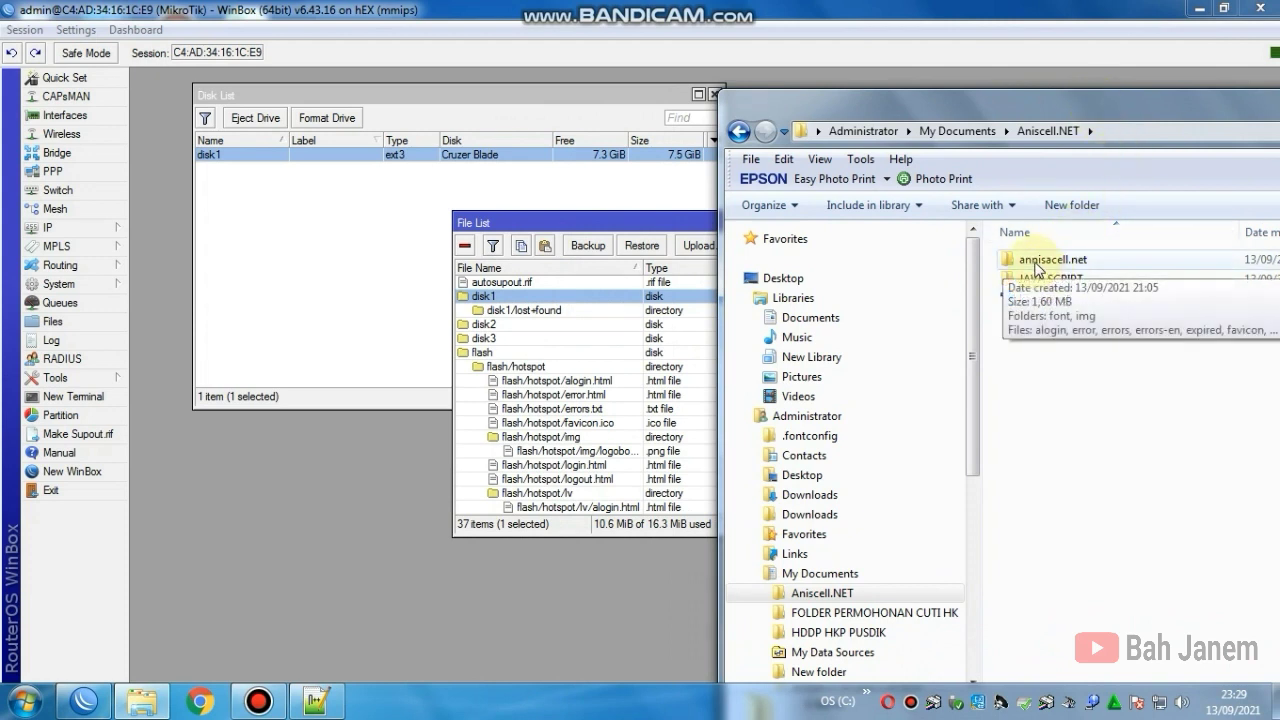
Step: Drag the annisacell.net folder onto disk1 in the File List, then close the File List
click(1037, 264)
drag(1037, 264, 557, 300)
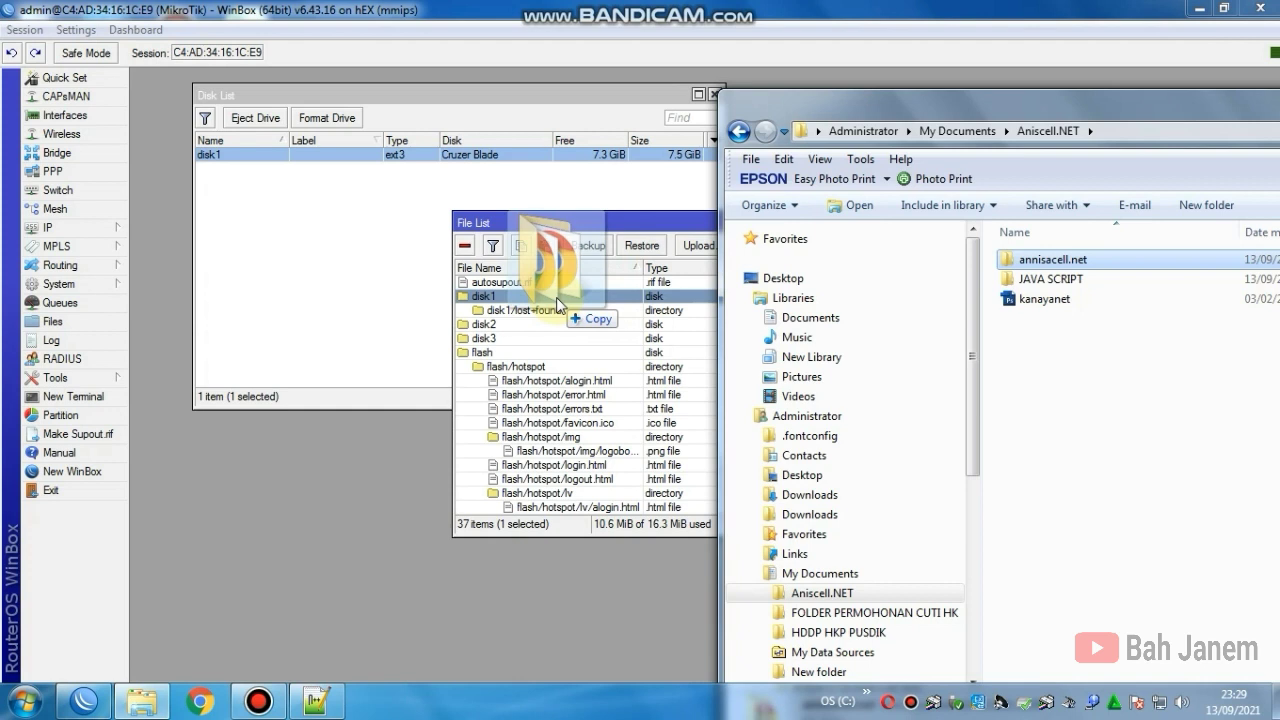
drag(556, 297, 556, 297)
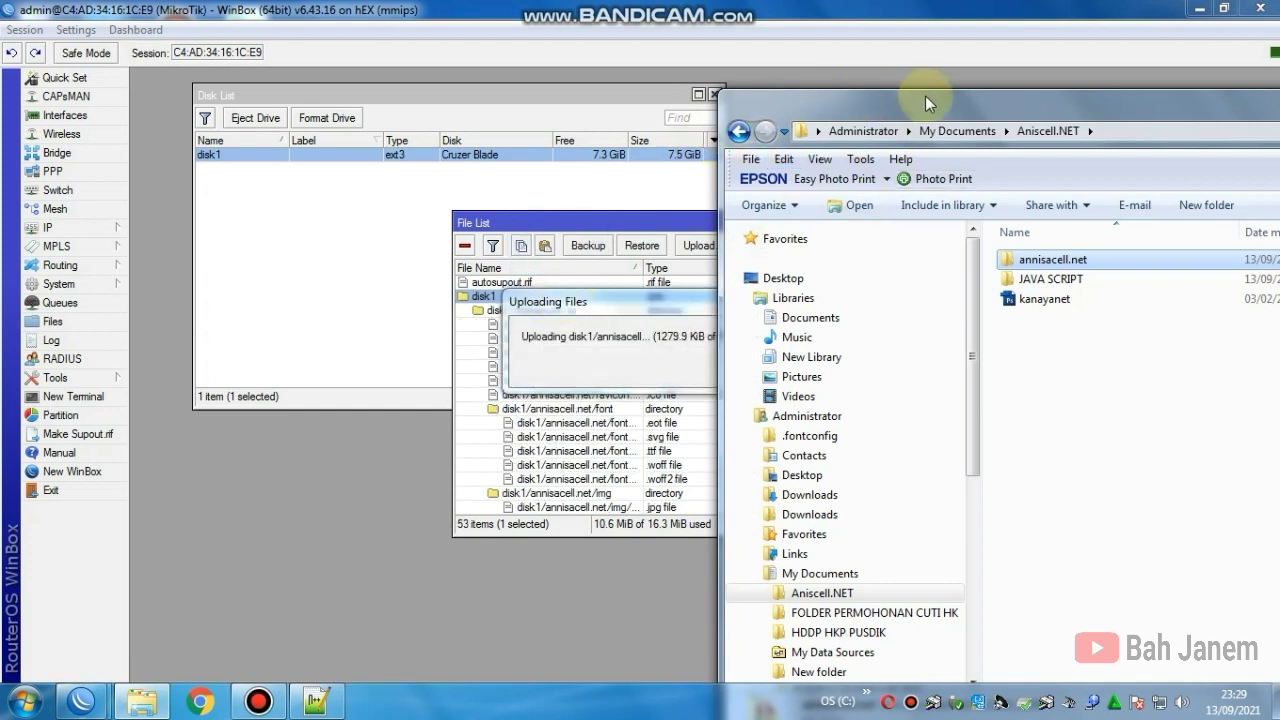
click(559, 220)
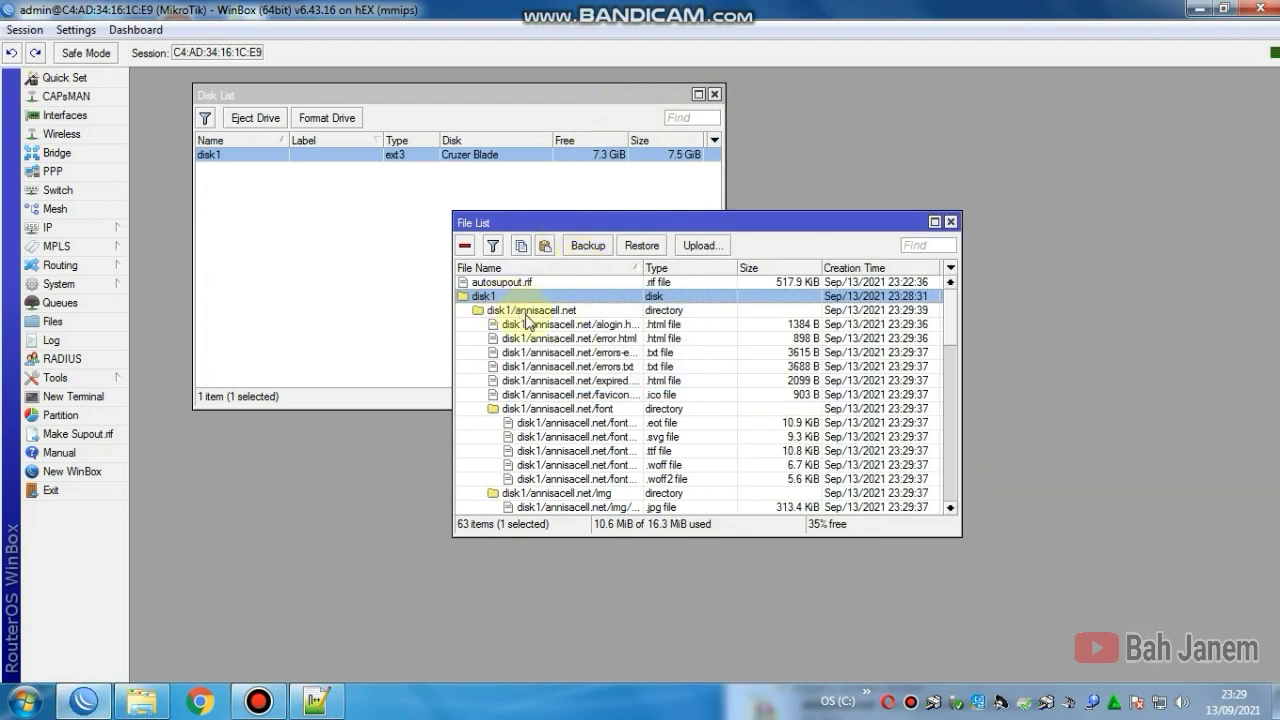
click(950, 222)
Step: Close the Disk List and open the hsprof1 hotspot server profile
click(714, 95)
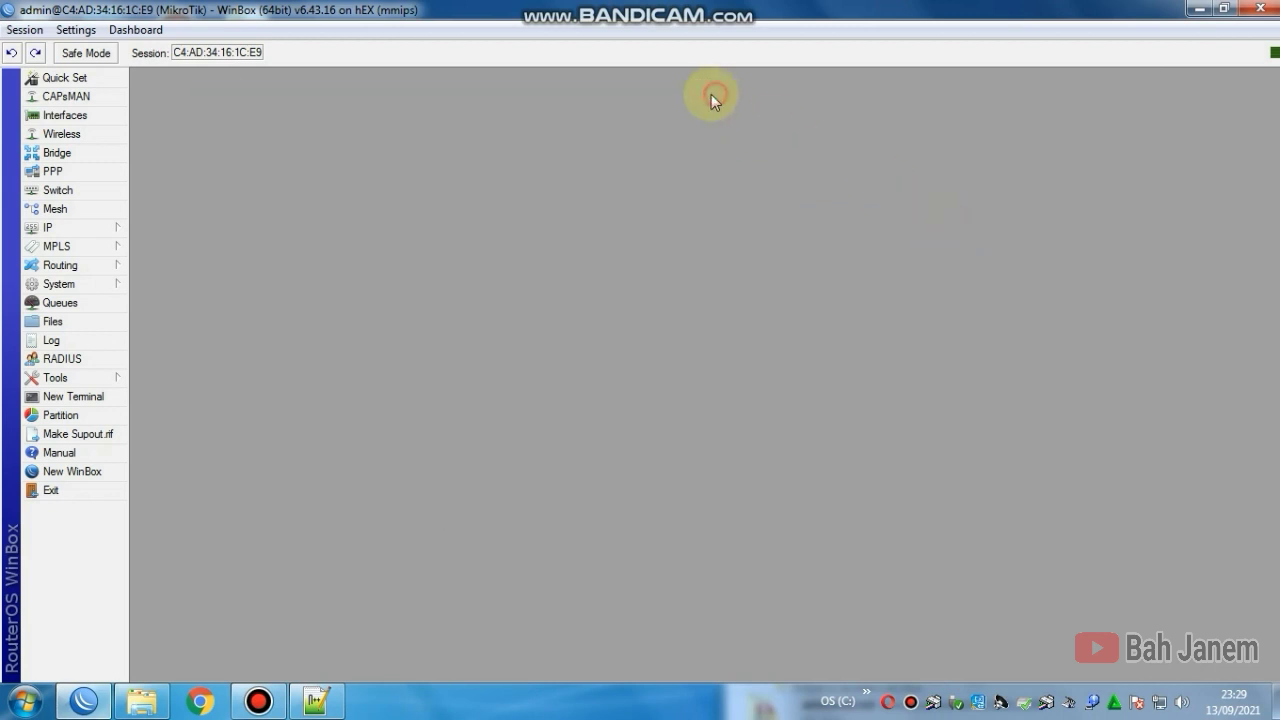
click(111, 226)
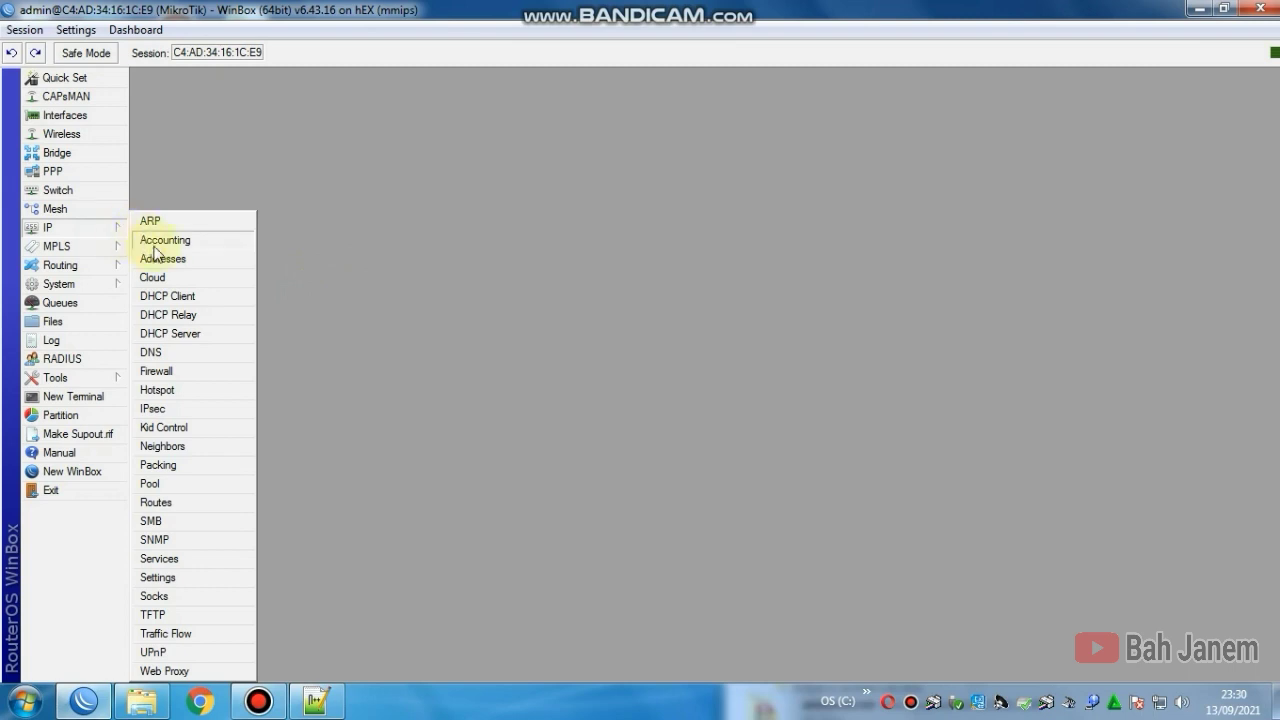
click(186, 390)
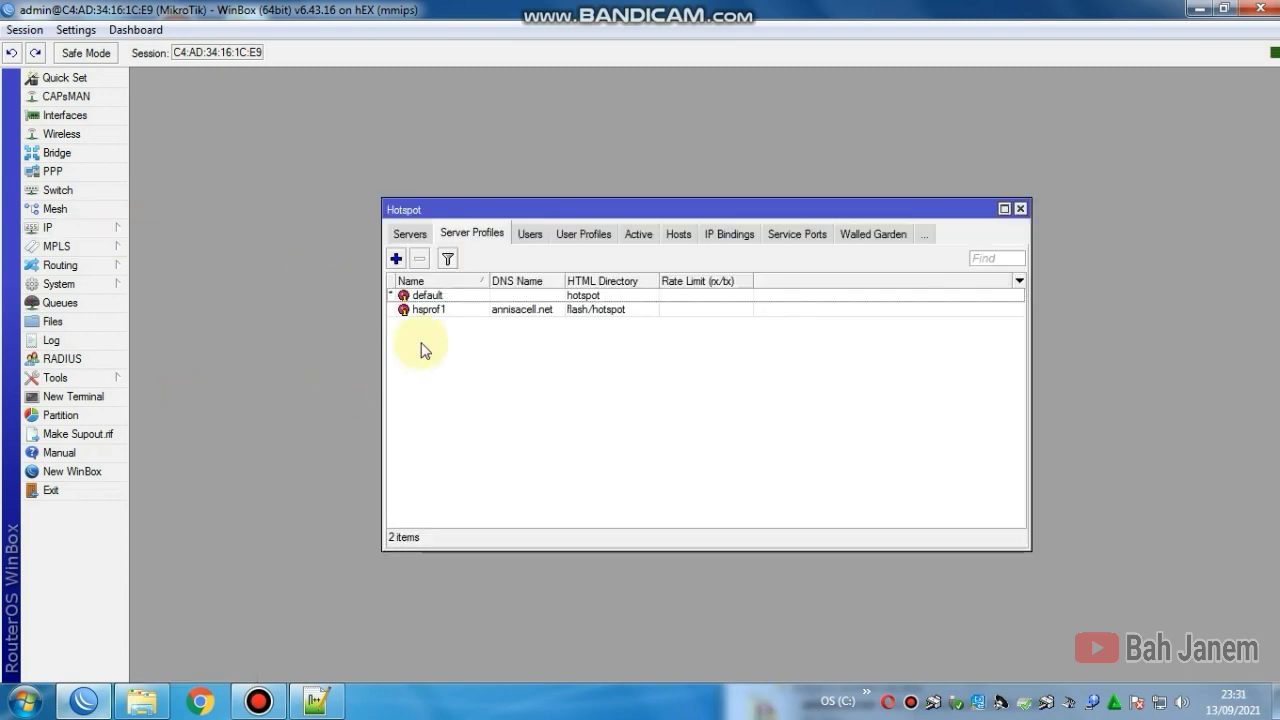
click(411, 234)
click(471, 238)
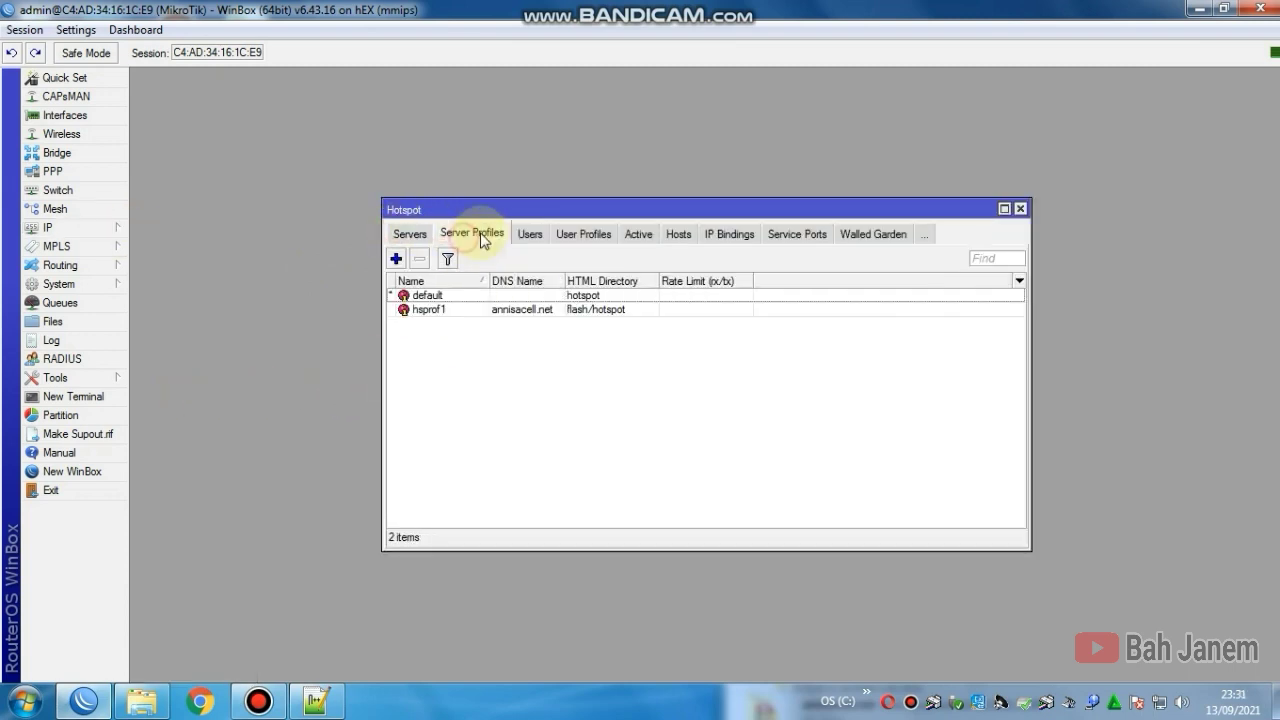
click(459, 312)
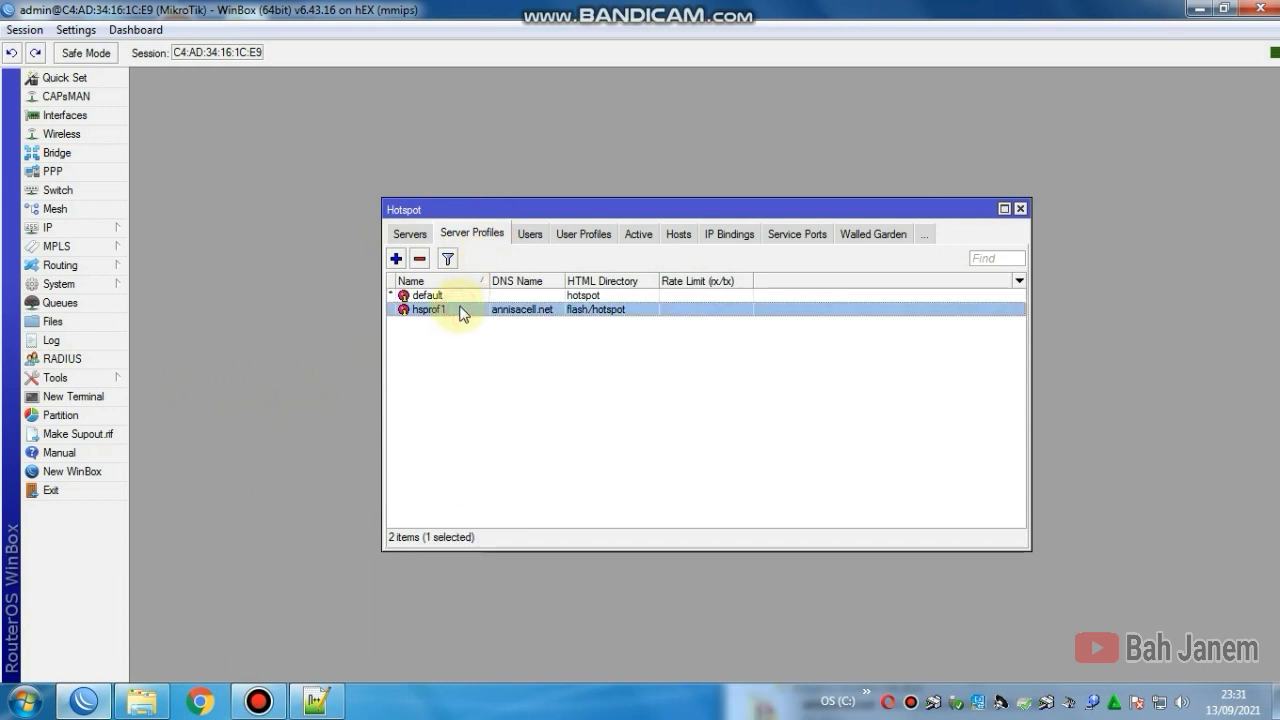
double_click(460, 311)
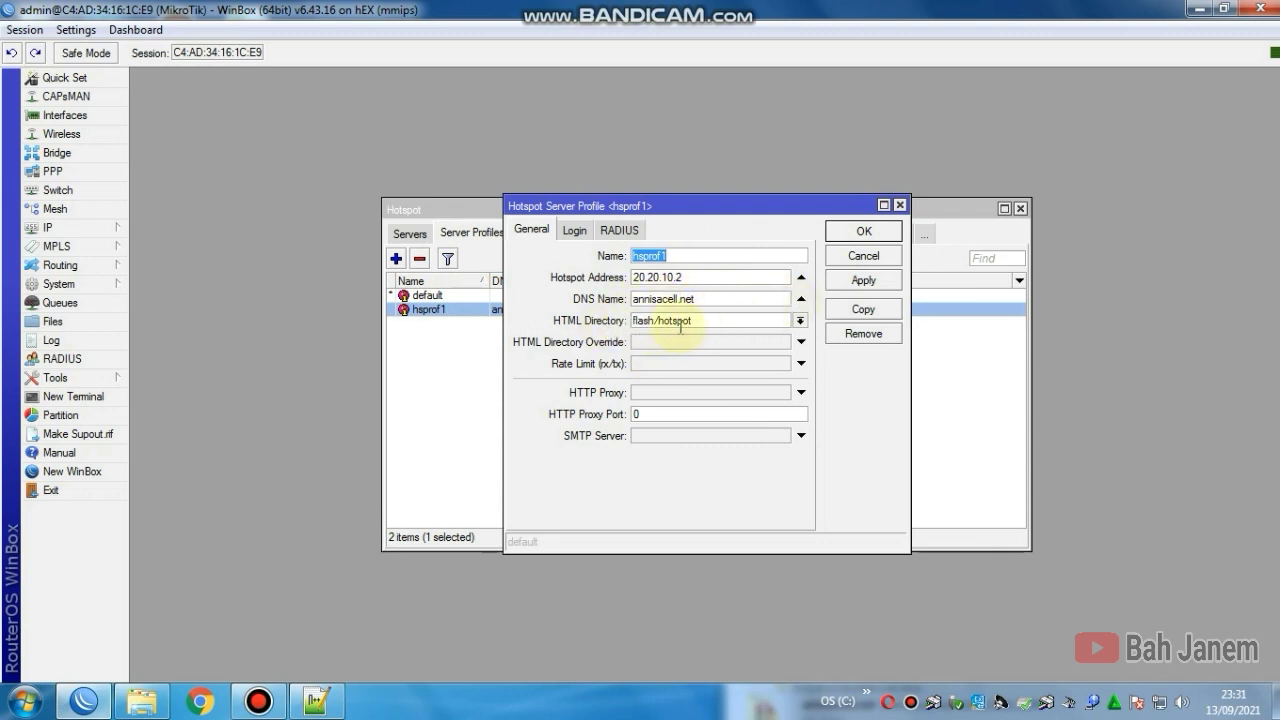
Step: Set hsprof1's HTML directory to disk1/annisacell.net, save it, and close the Hotspot window
click(801, 321)
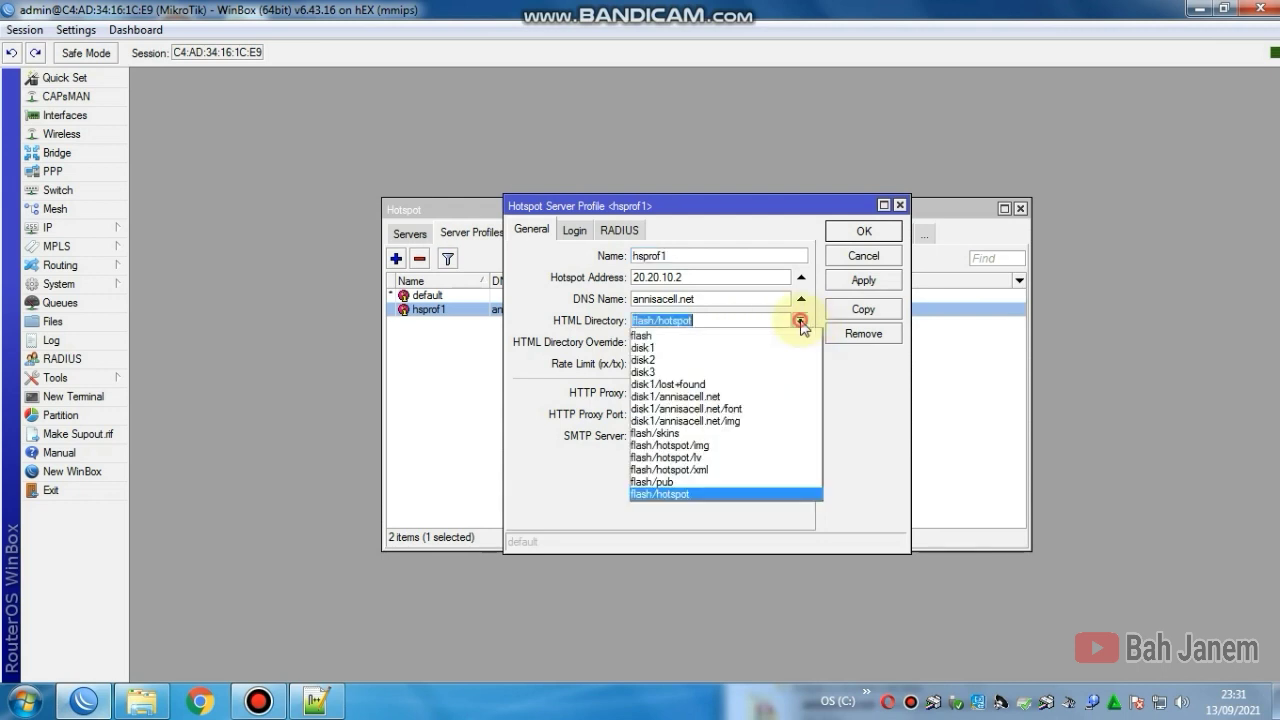
click(686, 398)
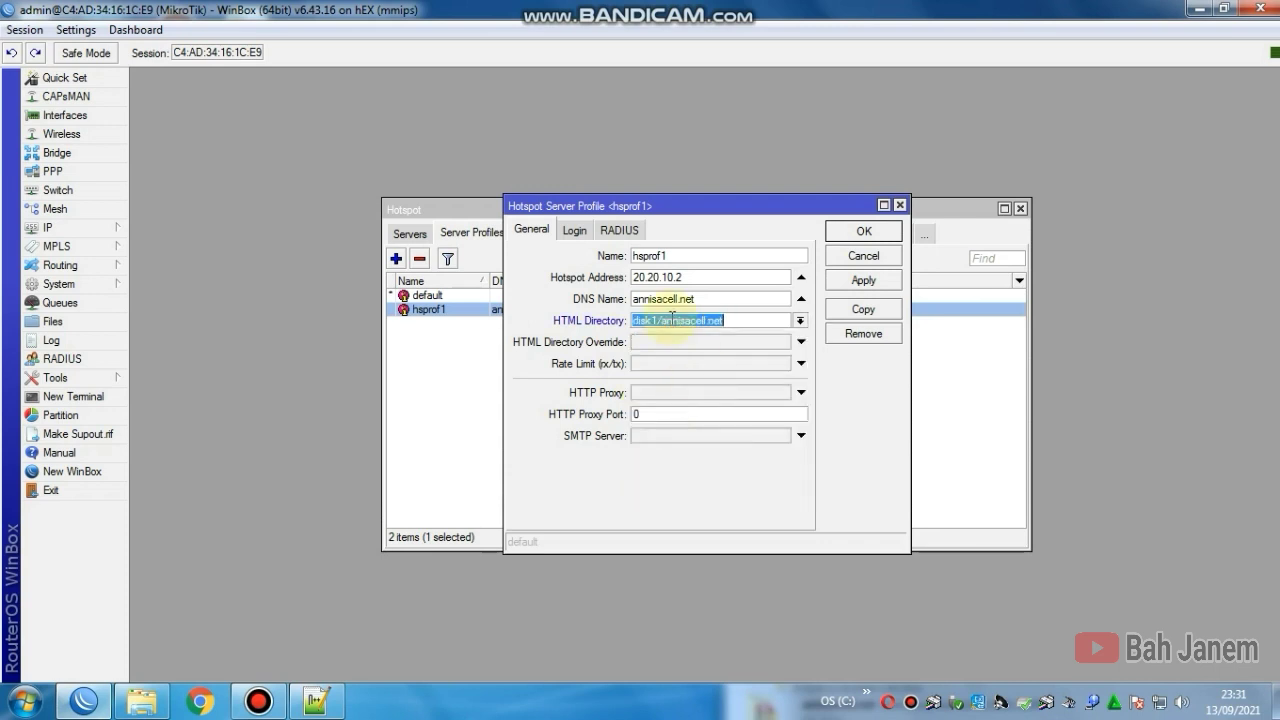
click(853, 288)
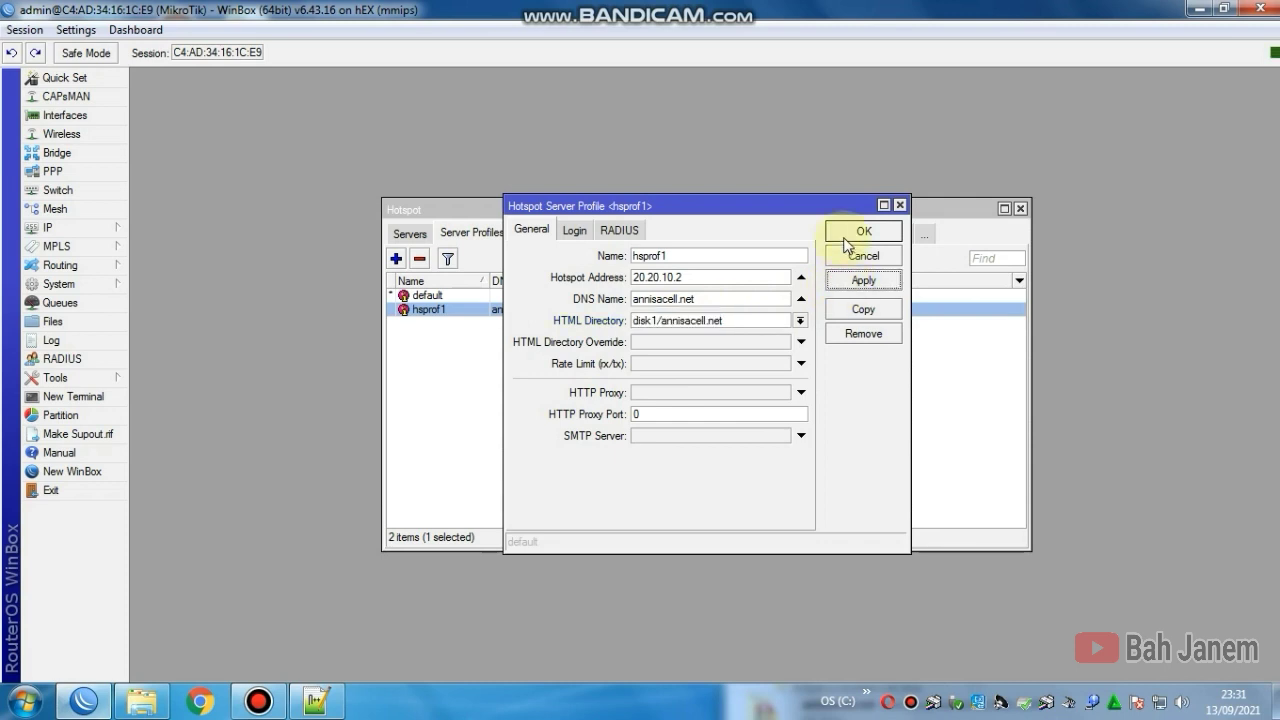
click(846, 240)
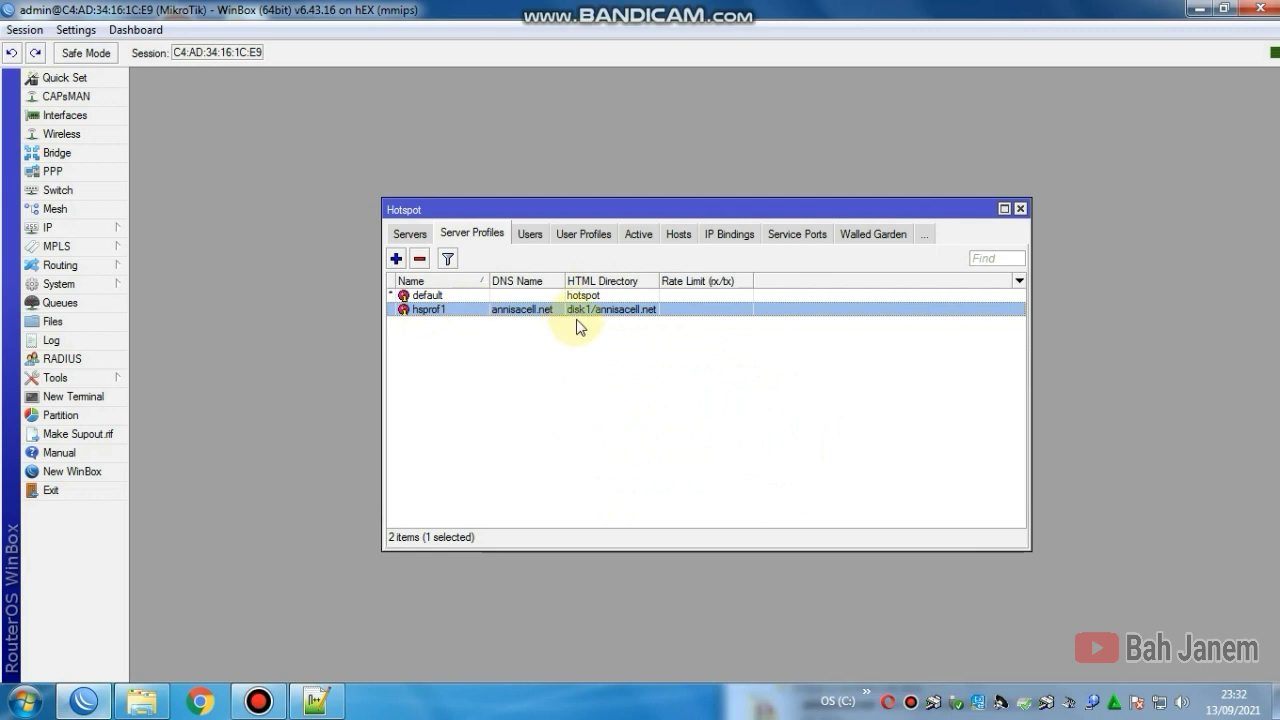
click(1020, 208)
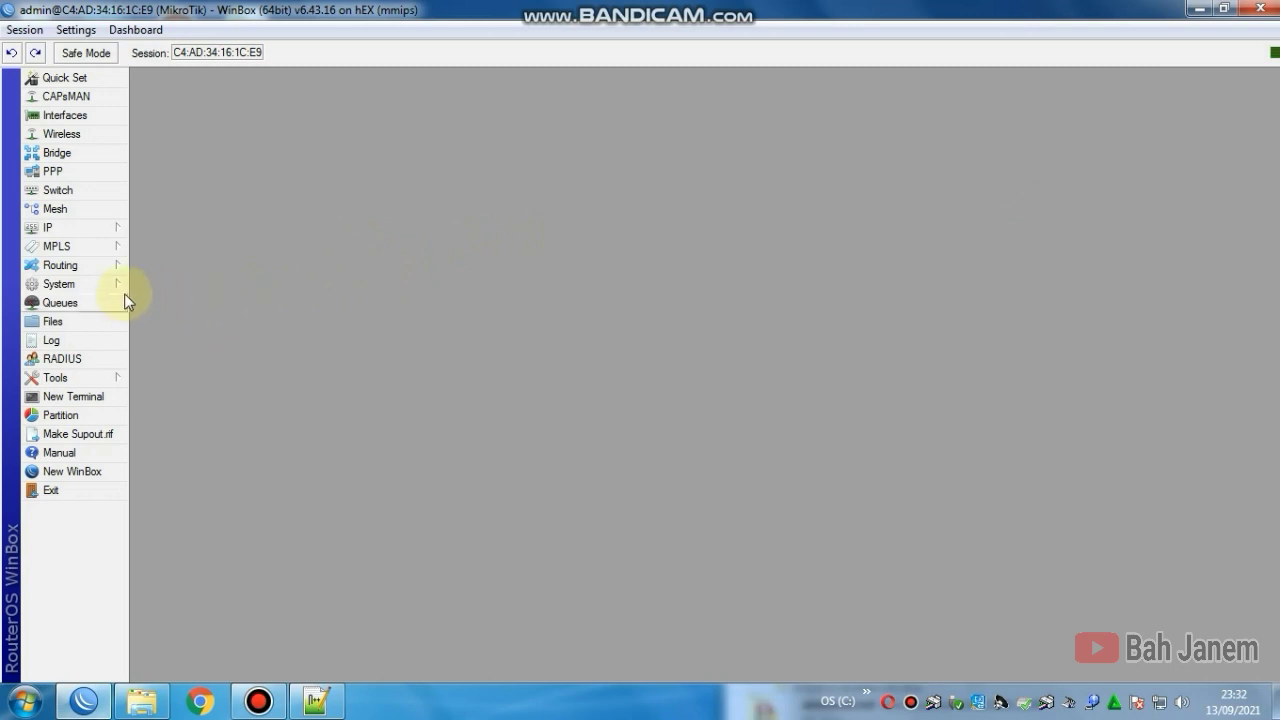
Step: Reconnect to the router, close the File List, and open the System > Packages list
click(105, 383)
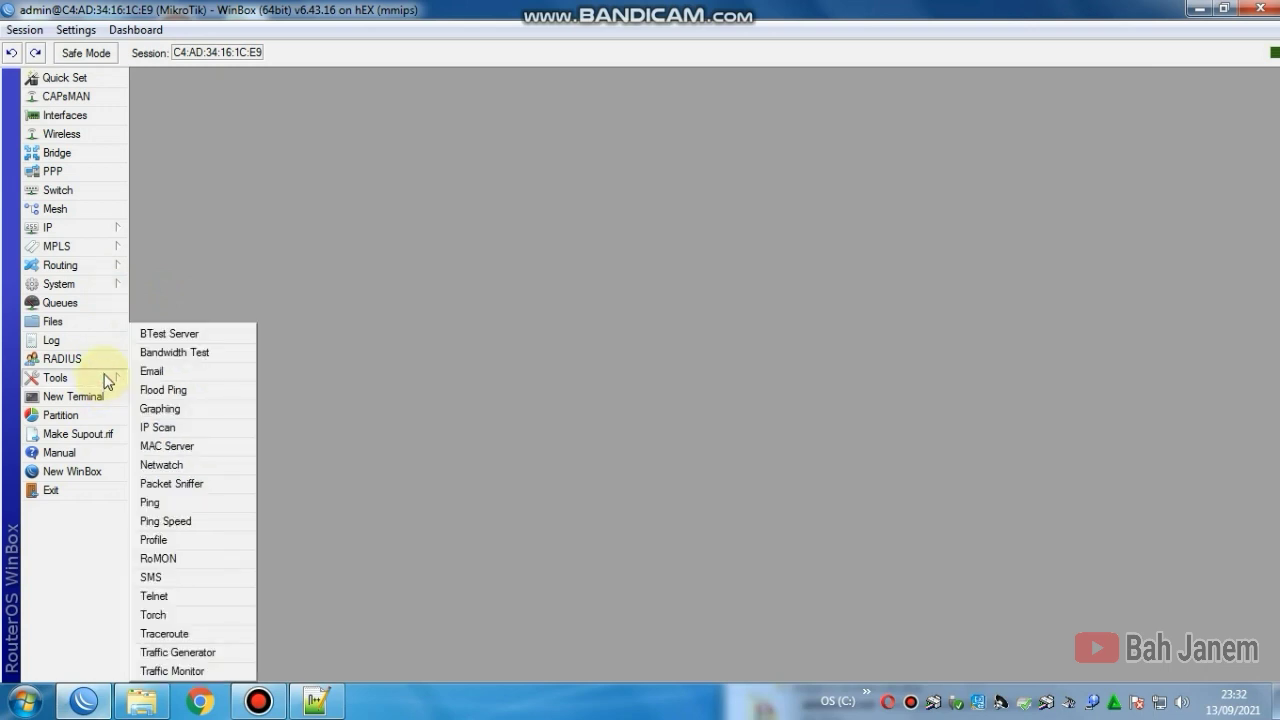
click(106, 330)
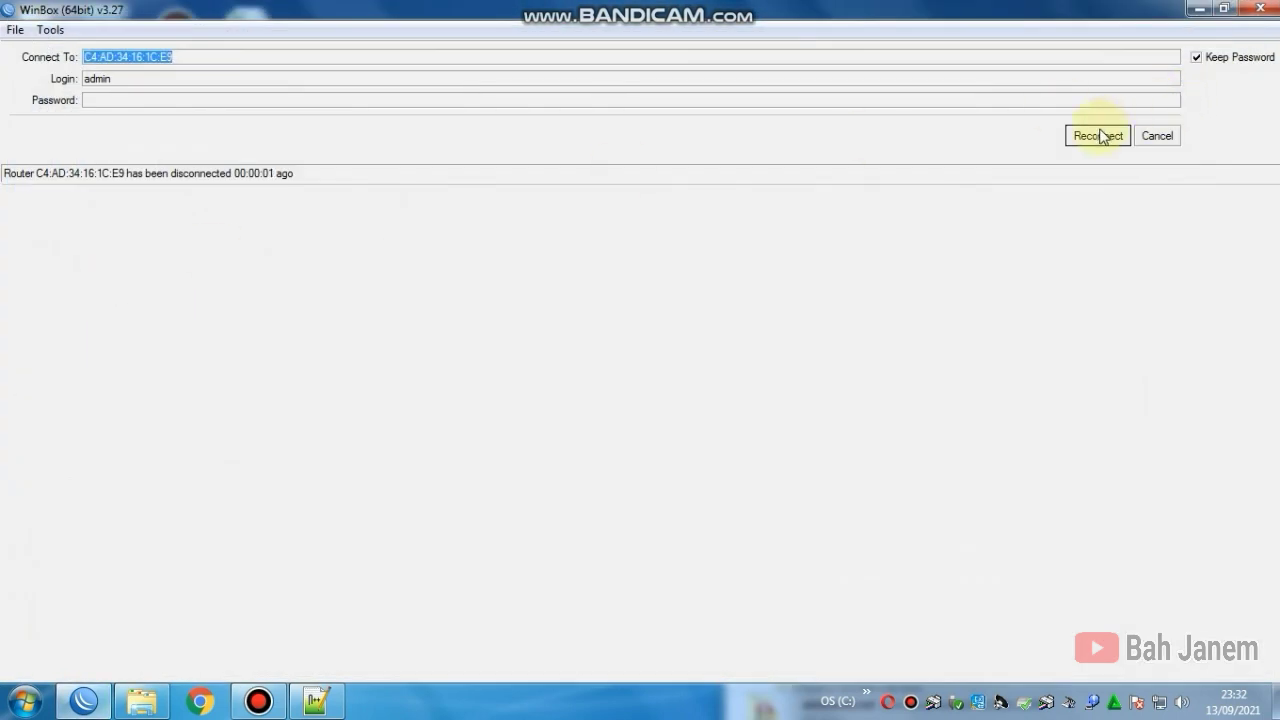
click(1098, 136)
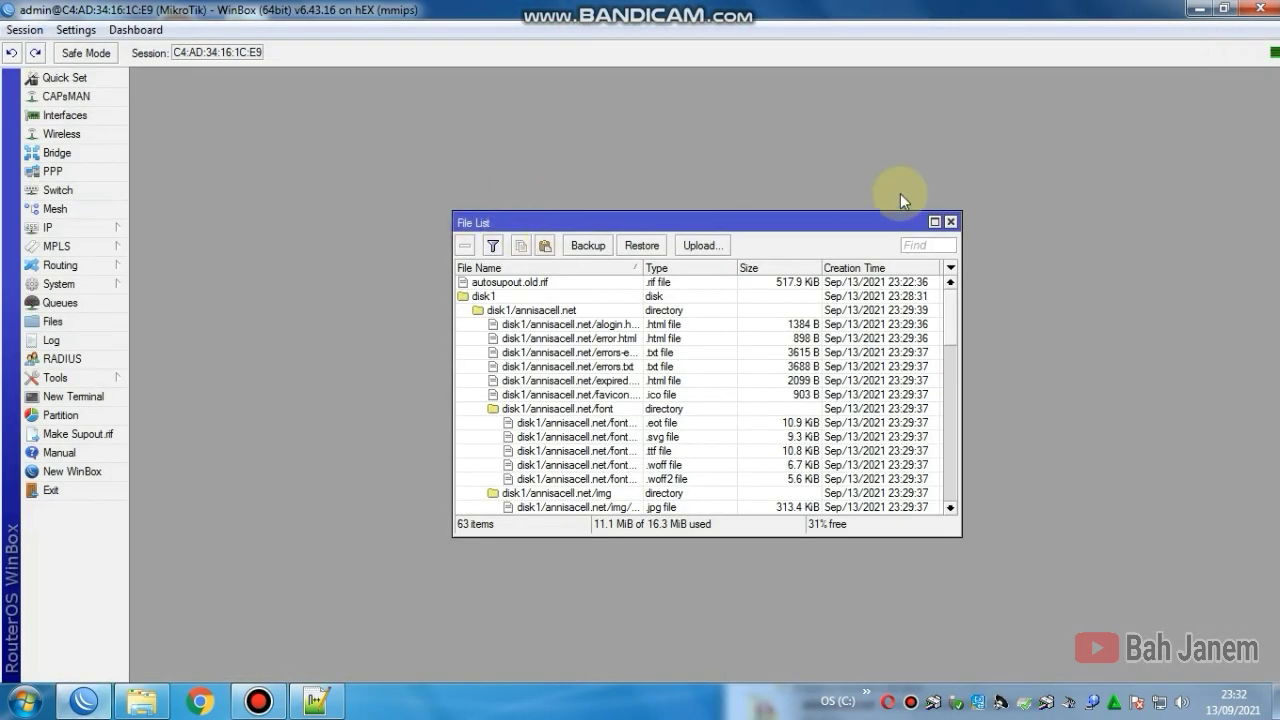
click(951, 222)
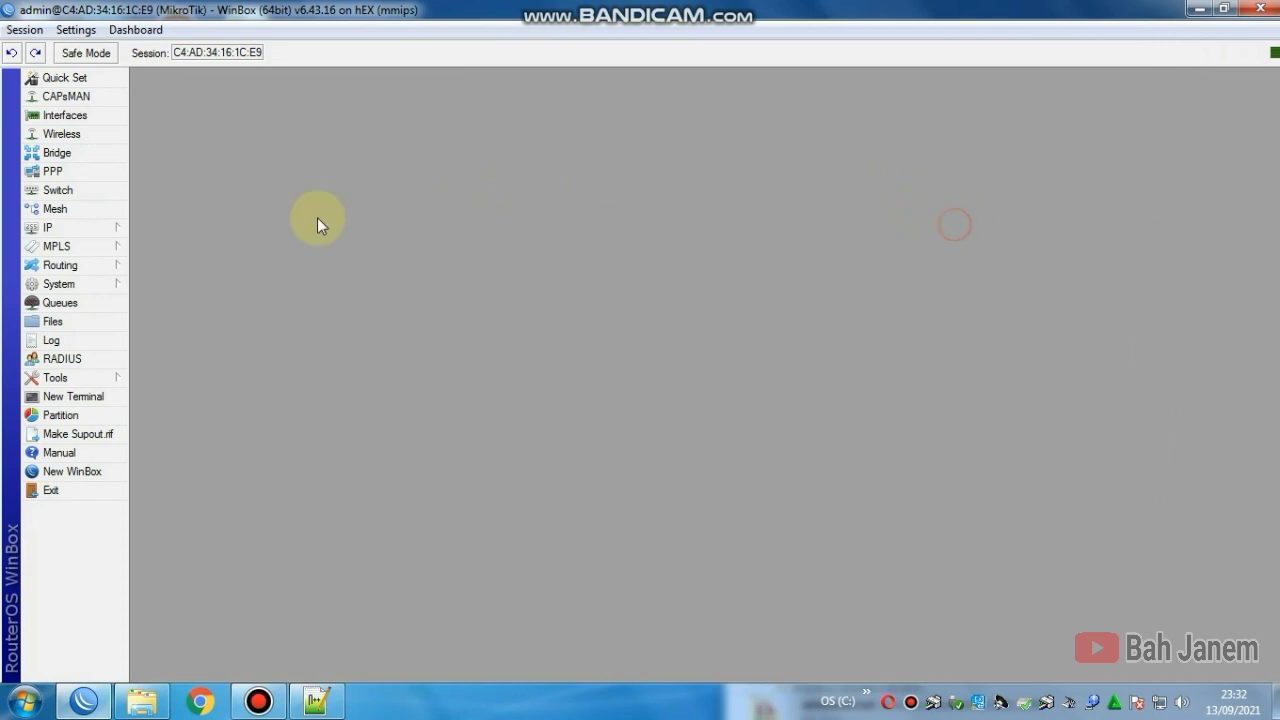
click(113, 286)
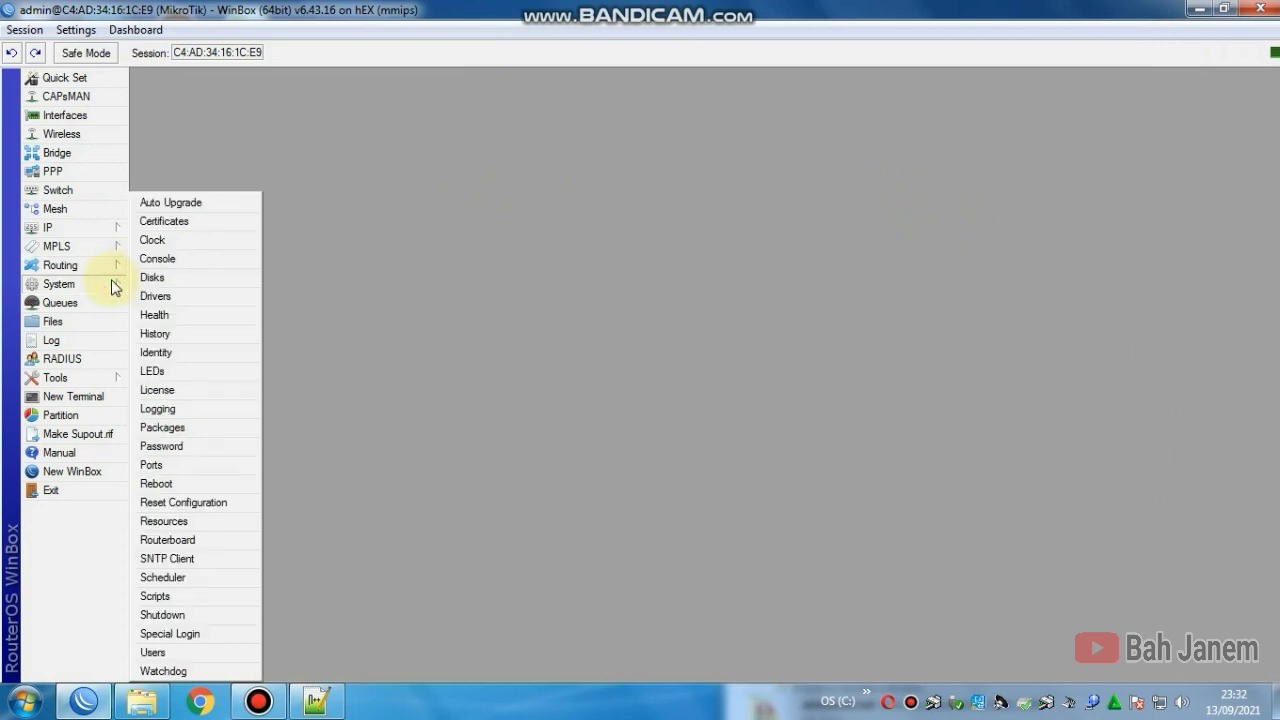
click(182, 427)
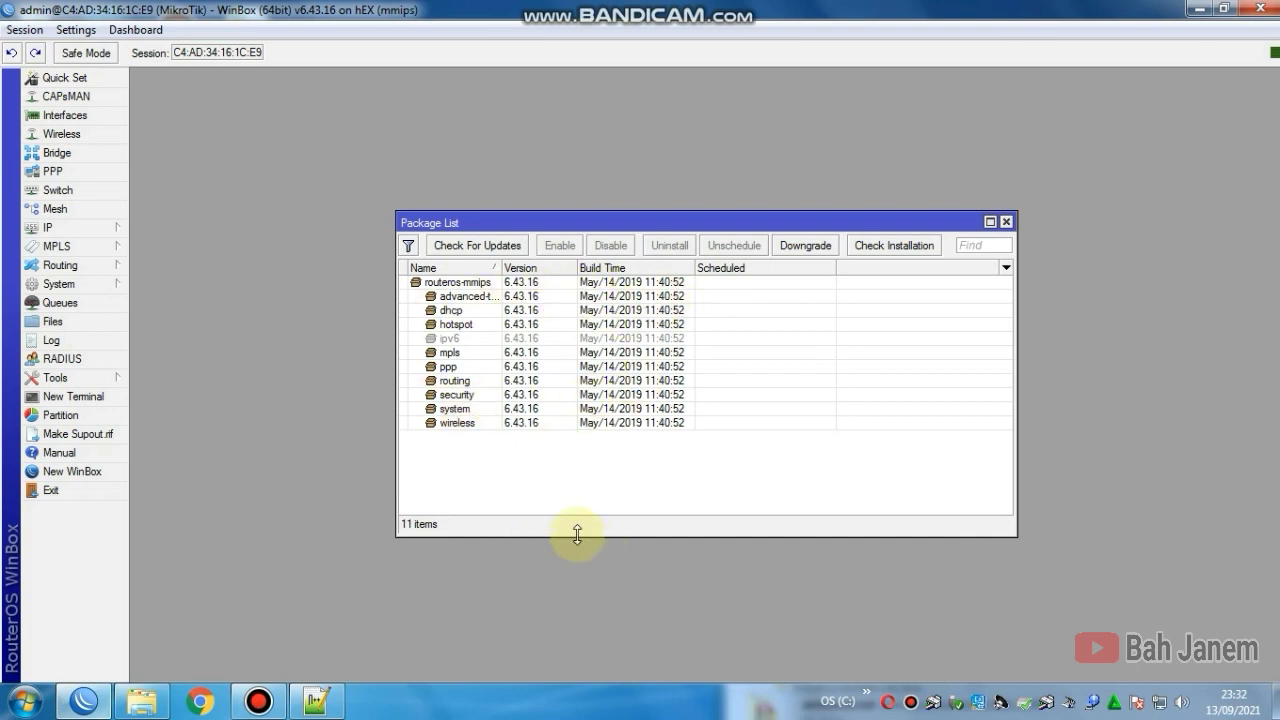
Step: Open mikrotik.com in Chrome and go to its Software download page
click(201, 703)
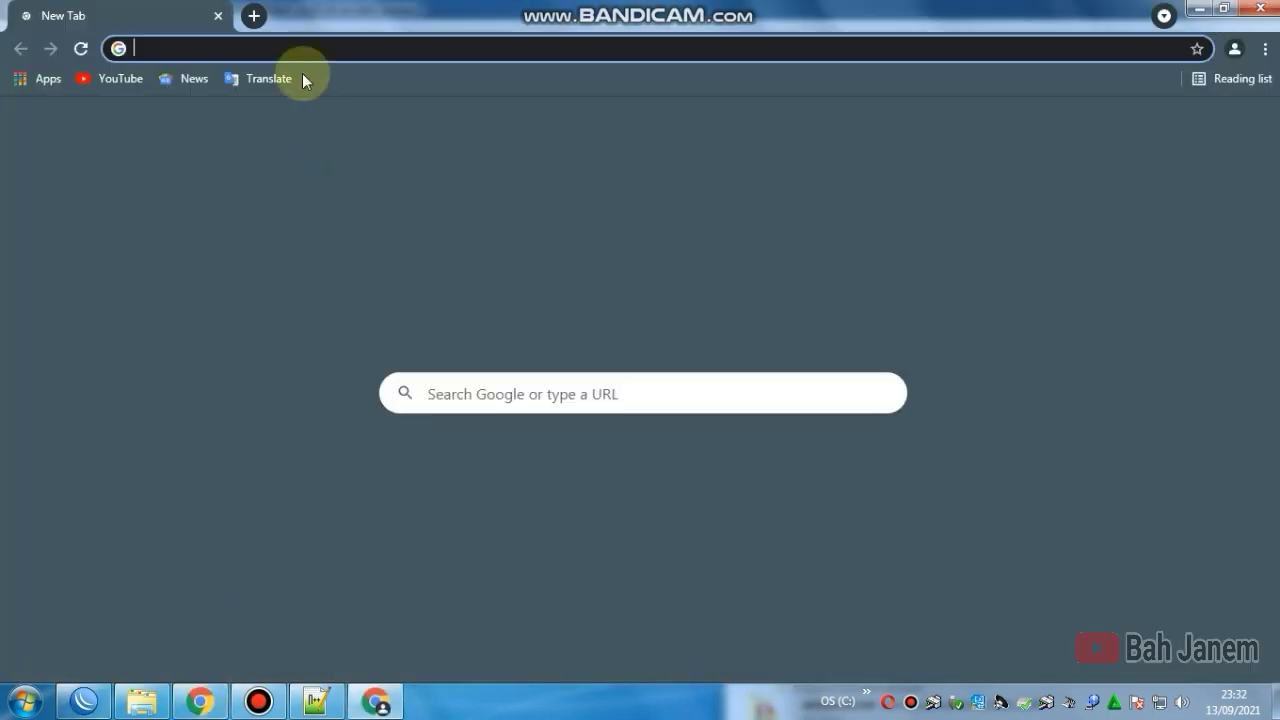
text(mikr)
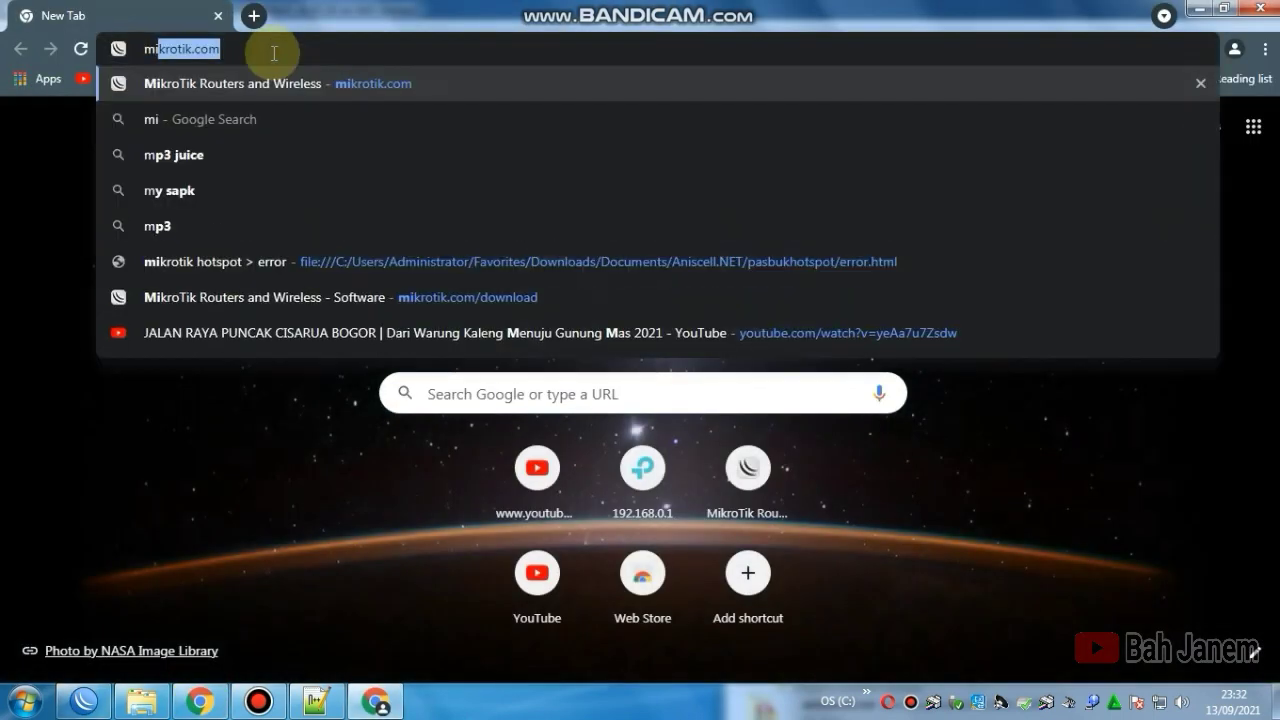
text(otik.)
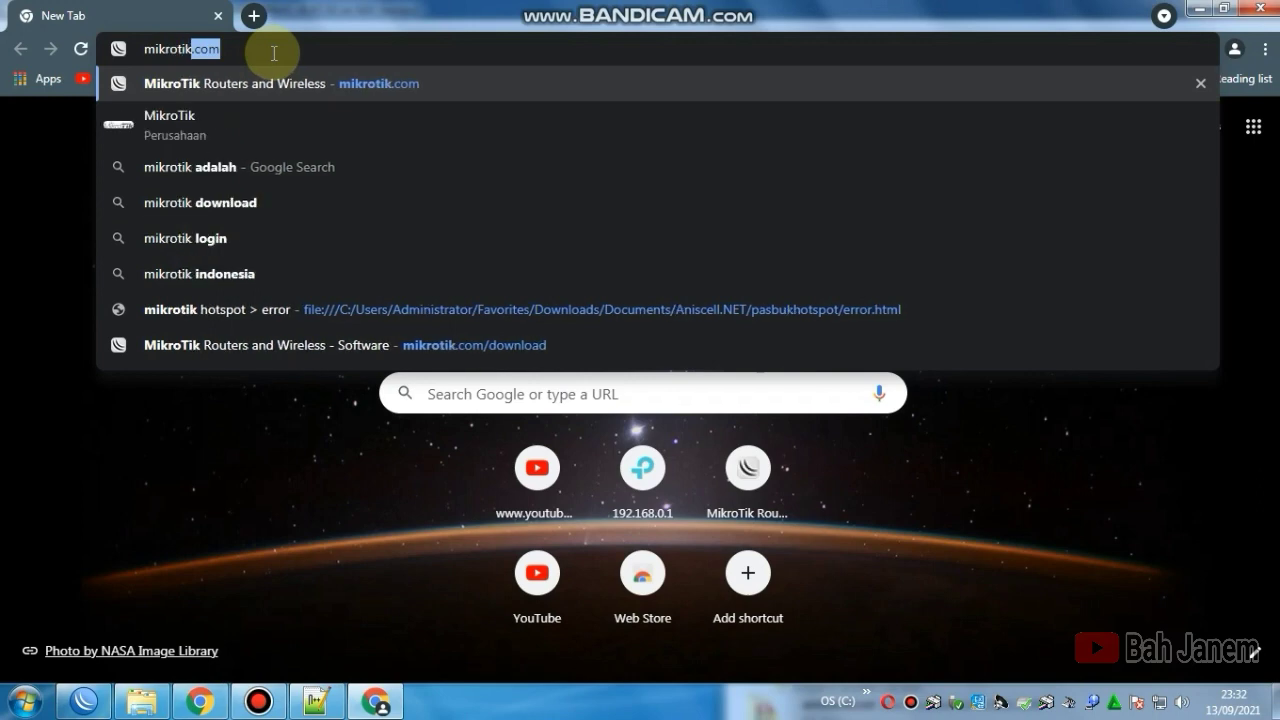
text(co)
key(Return)
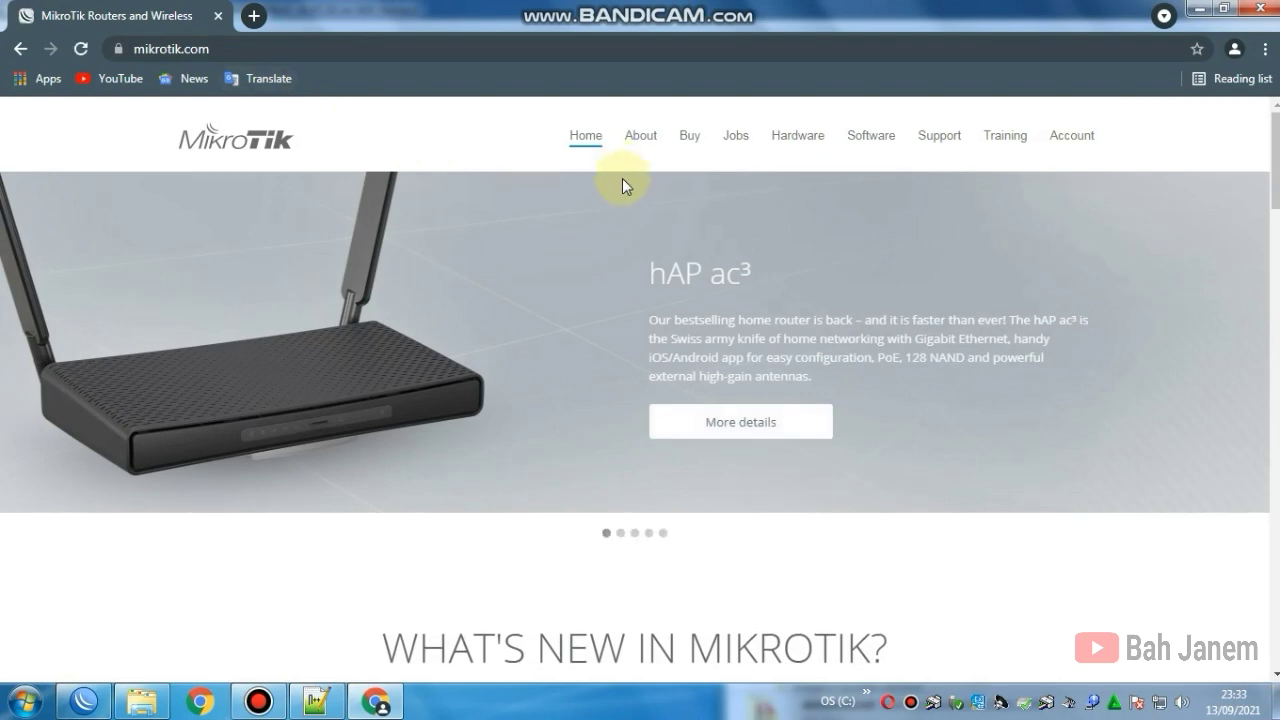
click(866, 140)
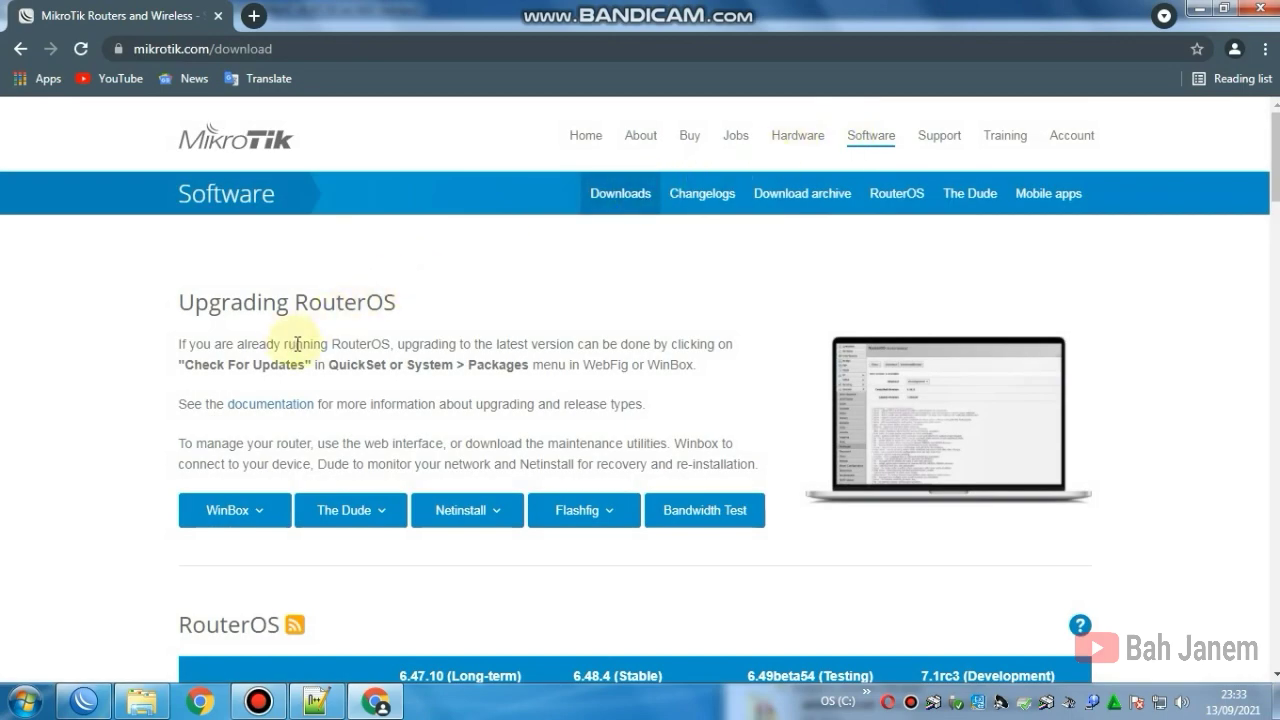
Step: Scroll the RouterOS downloads table down to the MMIPS (hEX) row
scroll(325, 330, down, 3)
scroll(437, 350, down, 1)
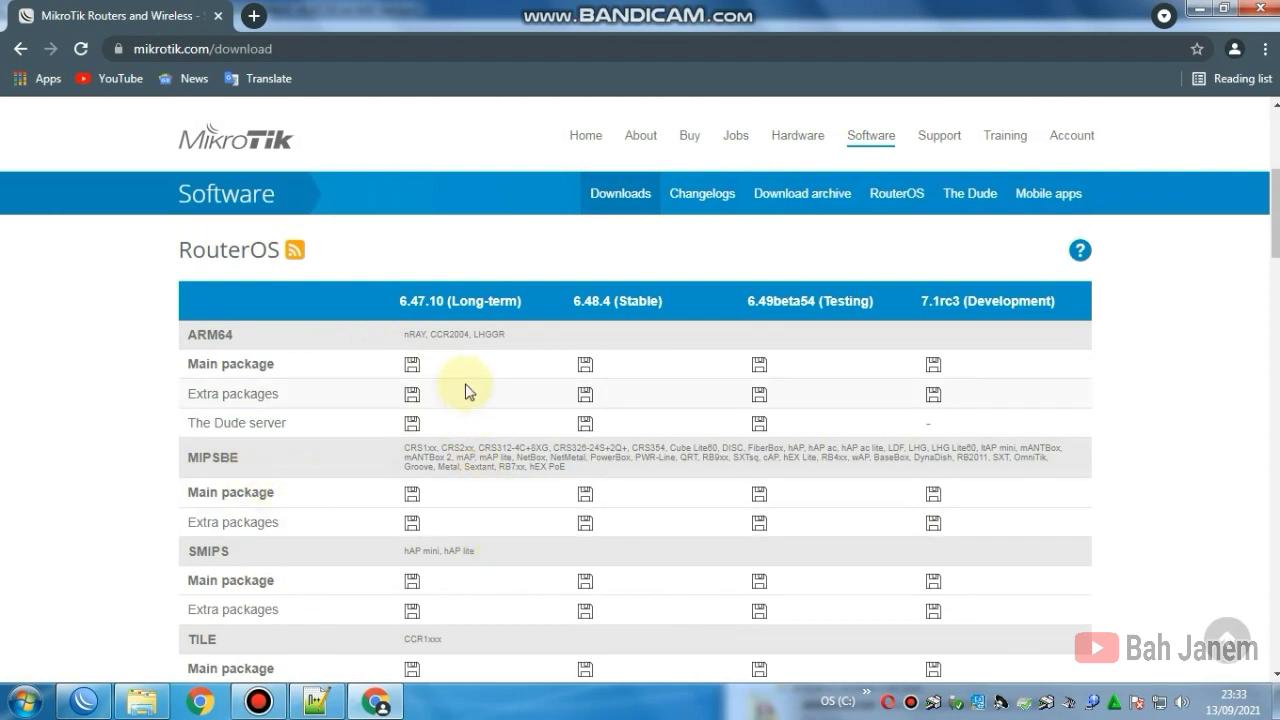
scroll(470, 400, down, 1)
scroll(500, 460, down, 1)
scroll(530, 495, down, 1)
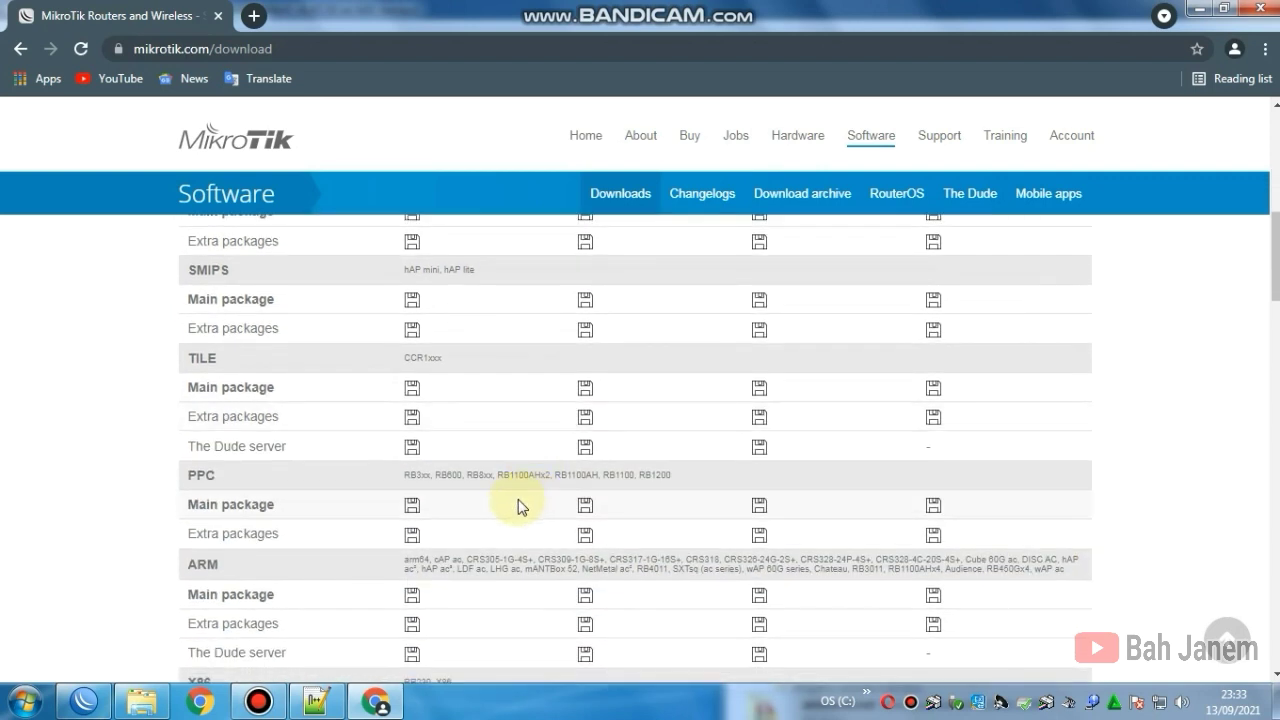
scroll(519, 507, down, 1)
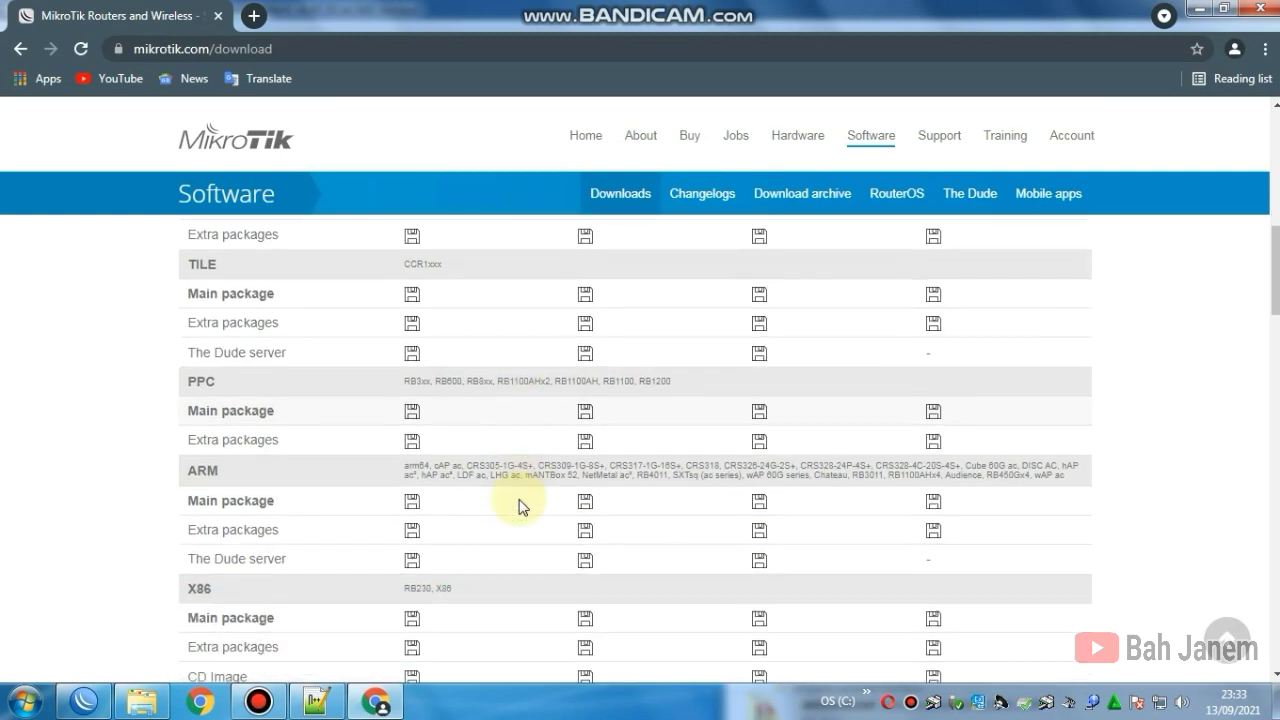
scroll(519, 507, down, 5)
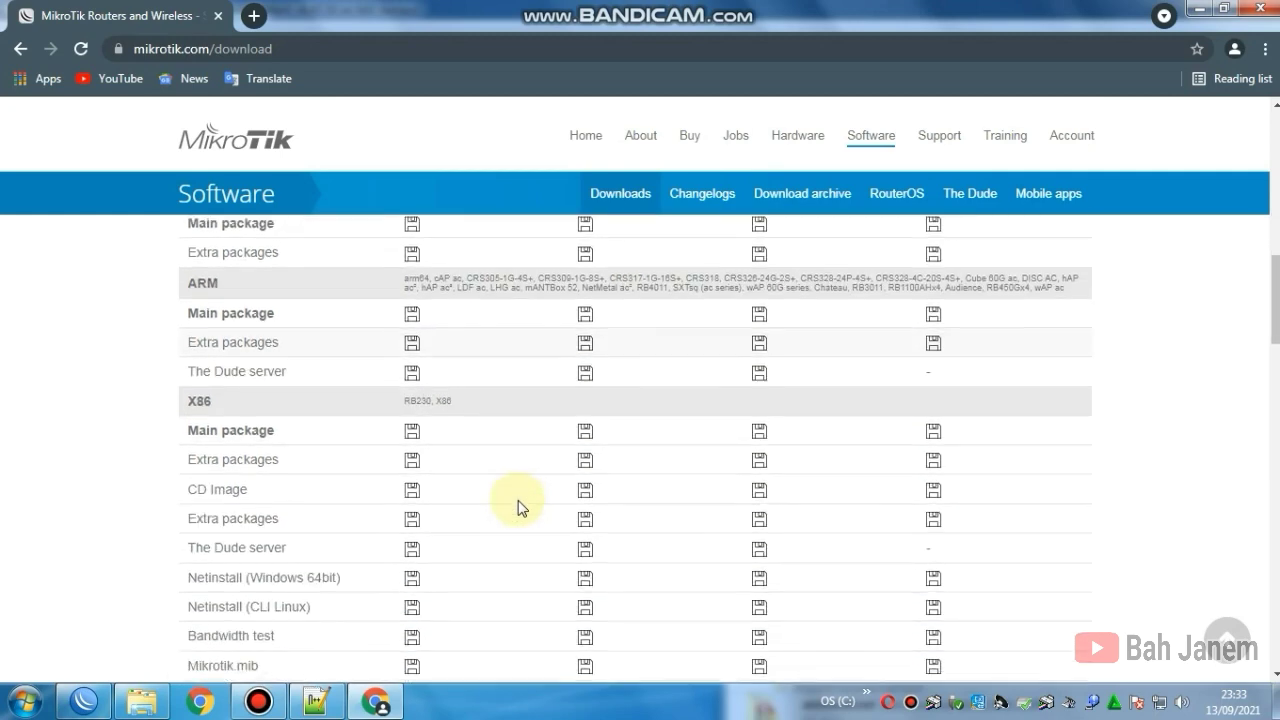
scroll(522, 507, down, 4)
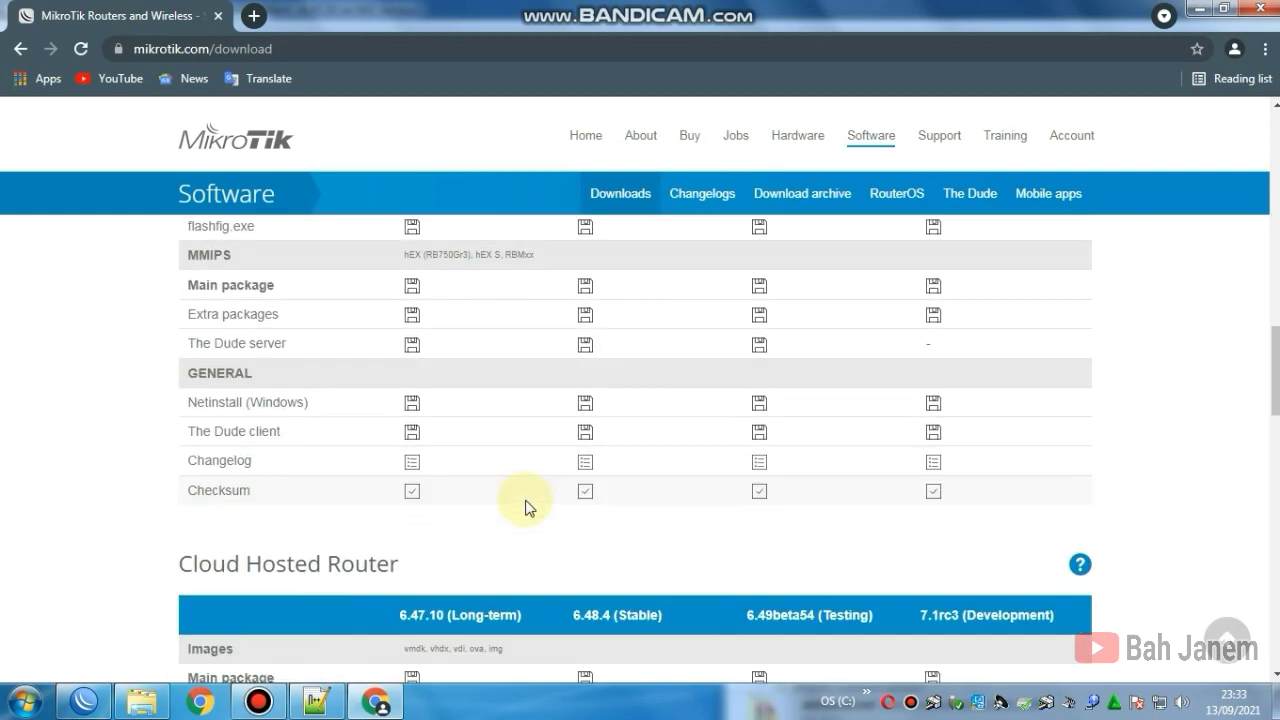
scroll(522, 505, up, 8)
scroll(521, 497, up, 3)
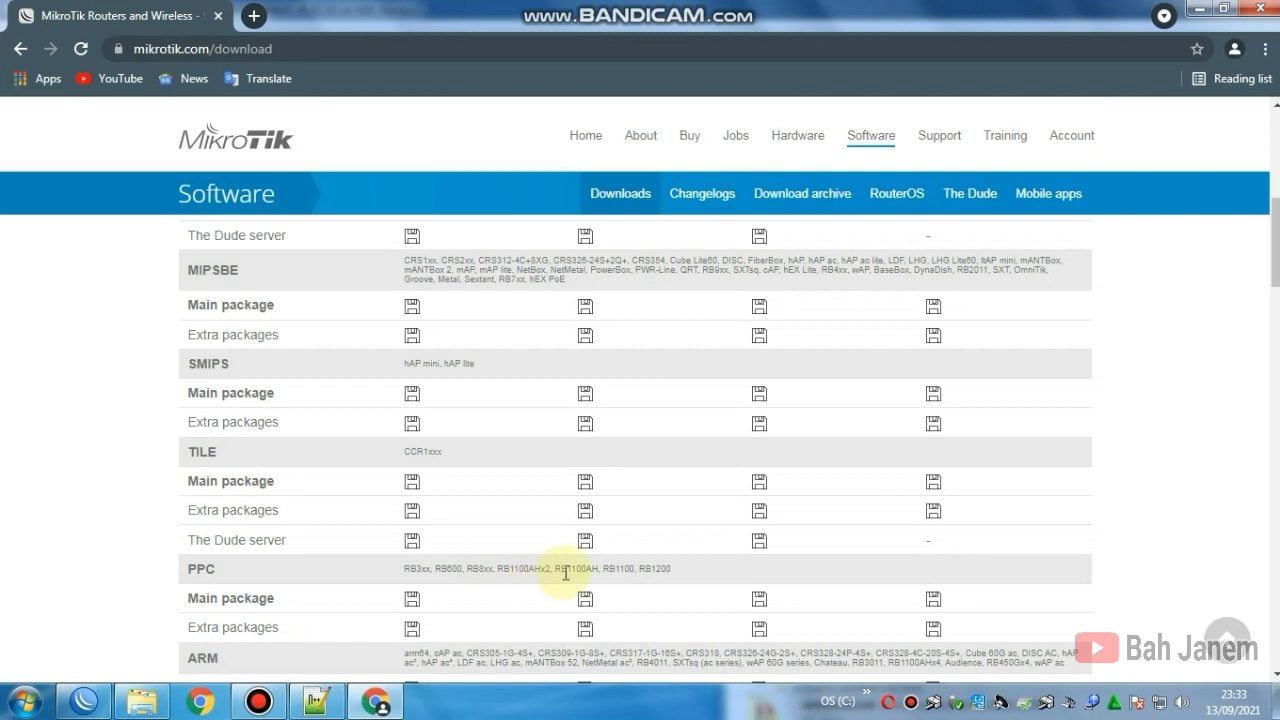
scroll(508, 514, down, 1)
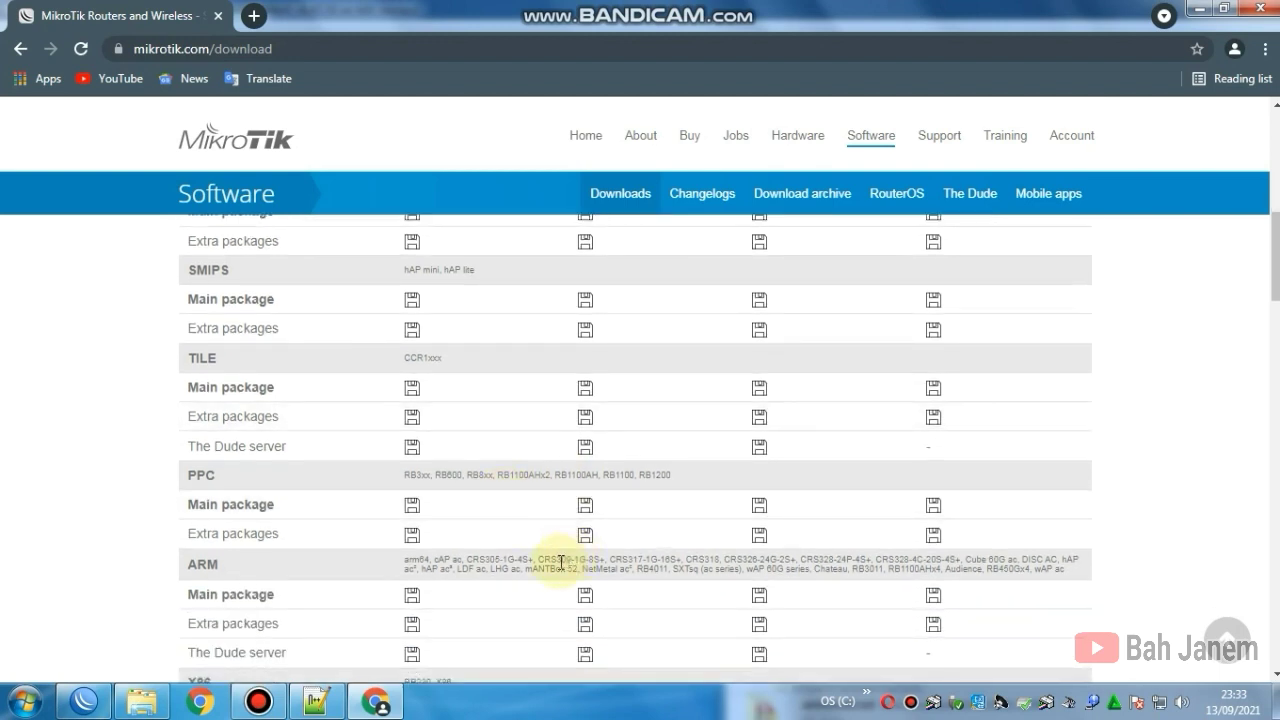
scroll(517, 587, down, 1)
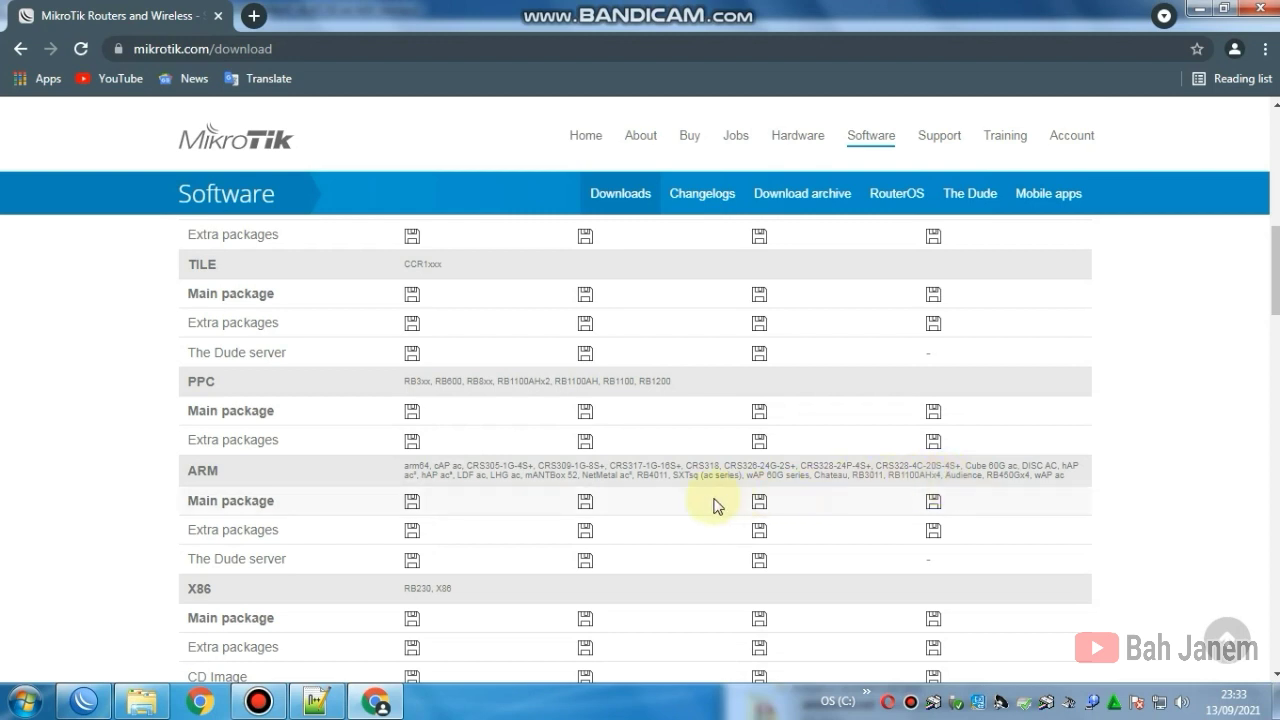
scroll(636, 514, down, 2)
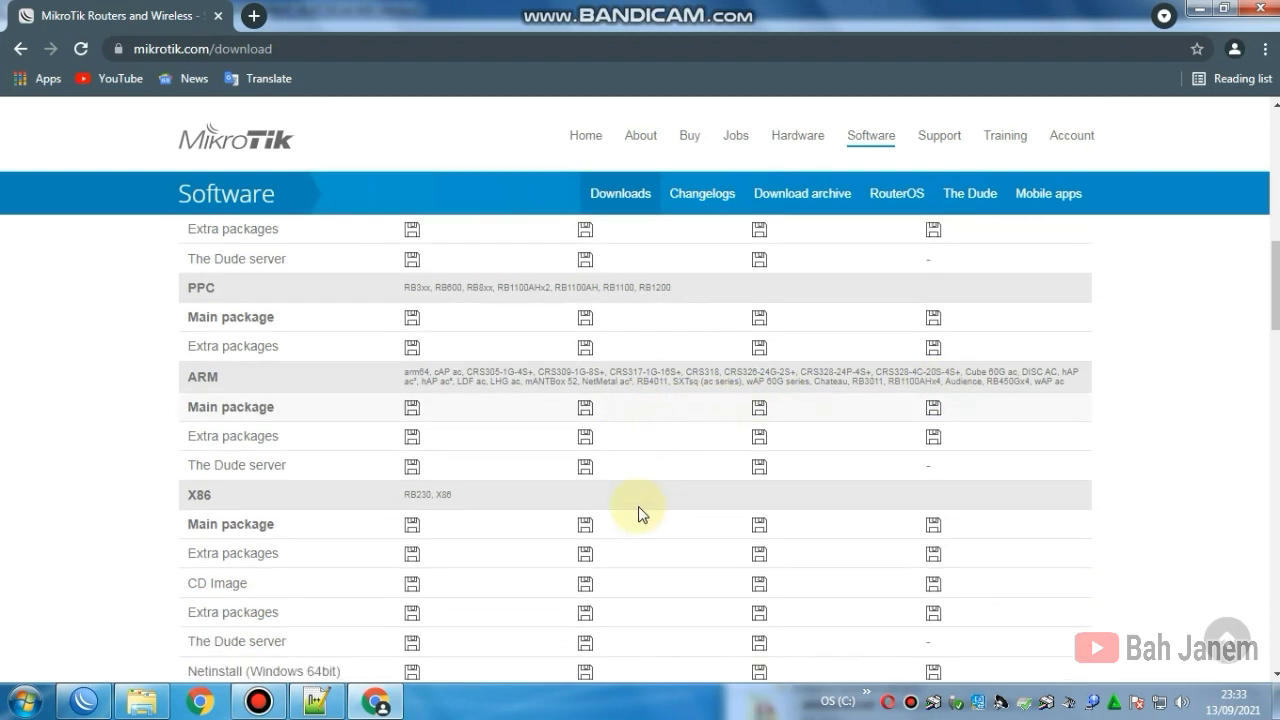
scroll(645, 512, down, 2)
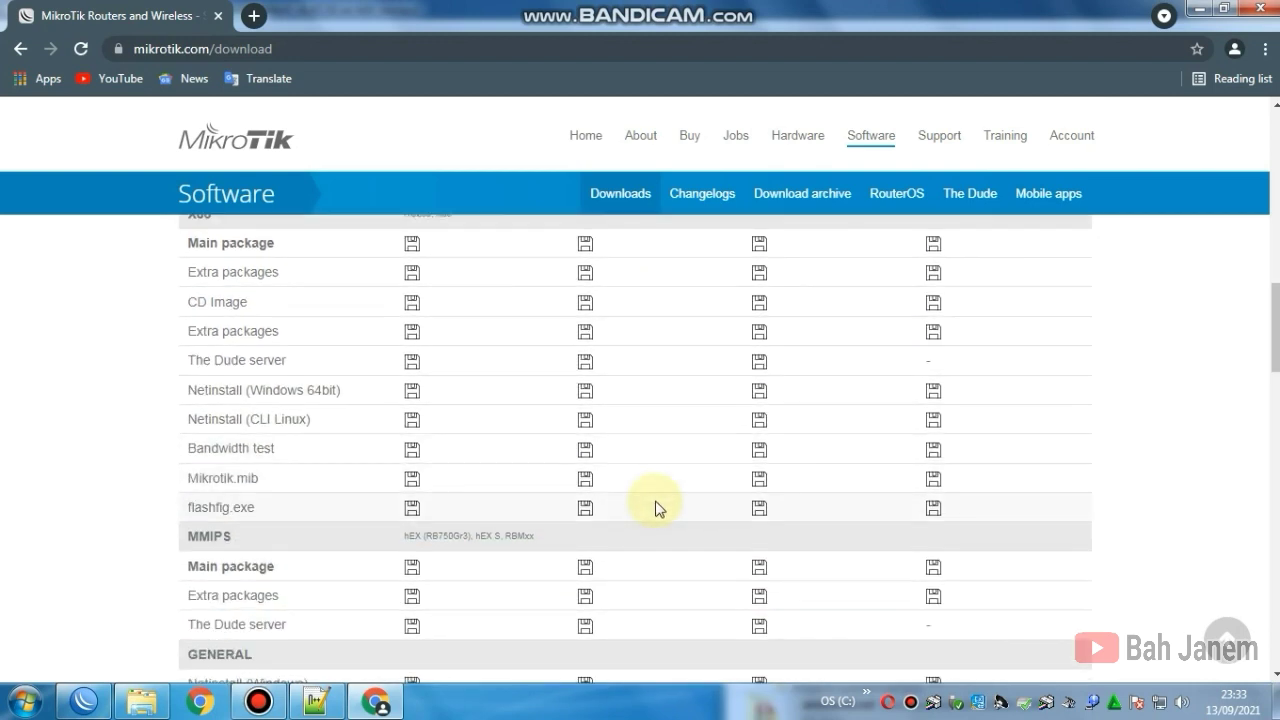
scroll(330, 515, down, 1)
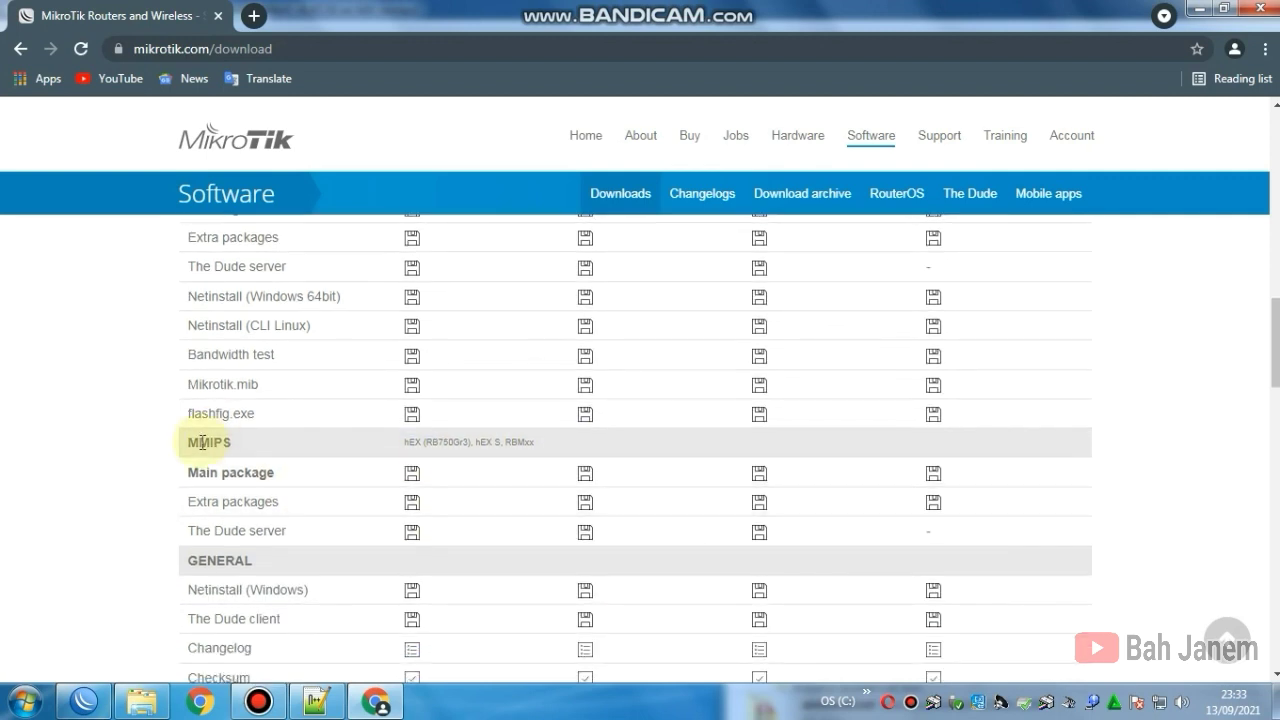
Step: Download the MMIPS hEX (RB750Gr3) Extra packages archive from the first version column
drag(250, 445, 192, 446)
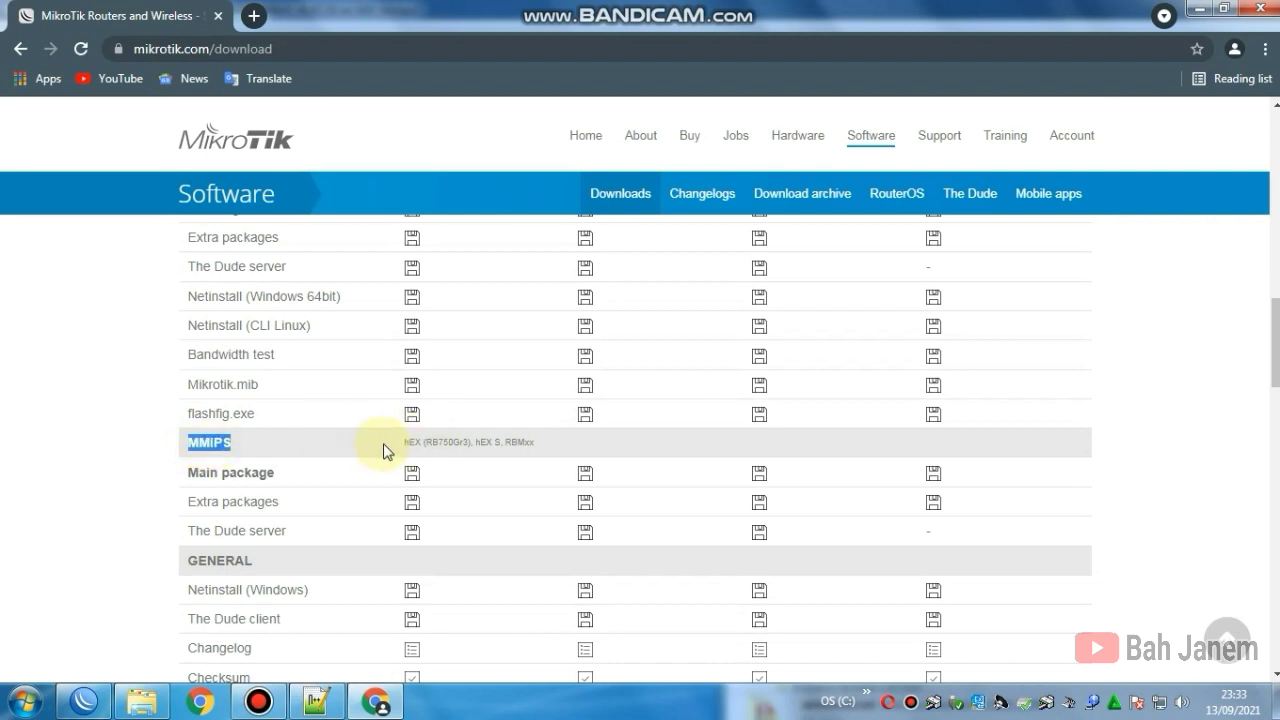
drag(403, 441, 476, 441)
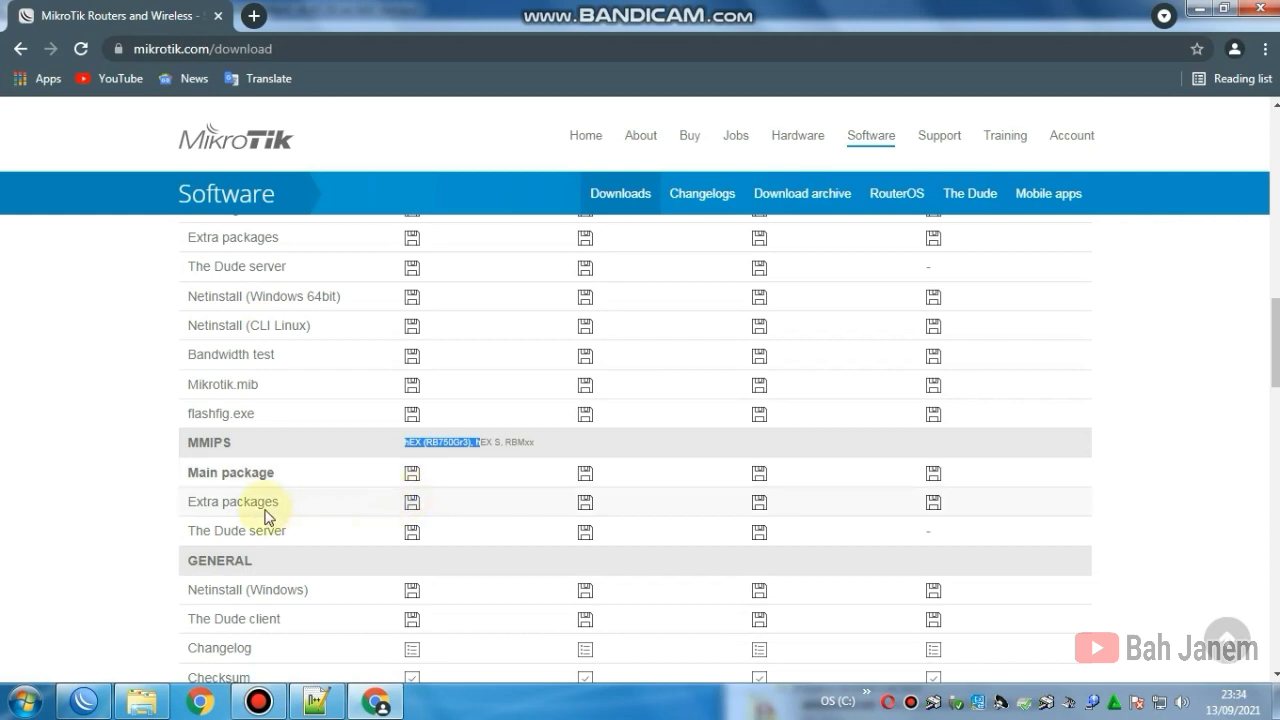
scroll(440, 480, up, 4)
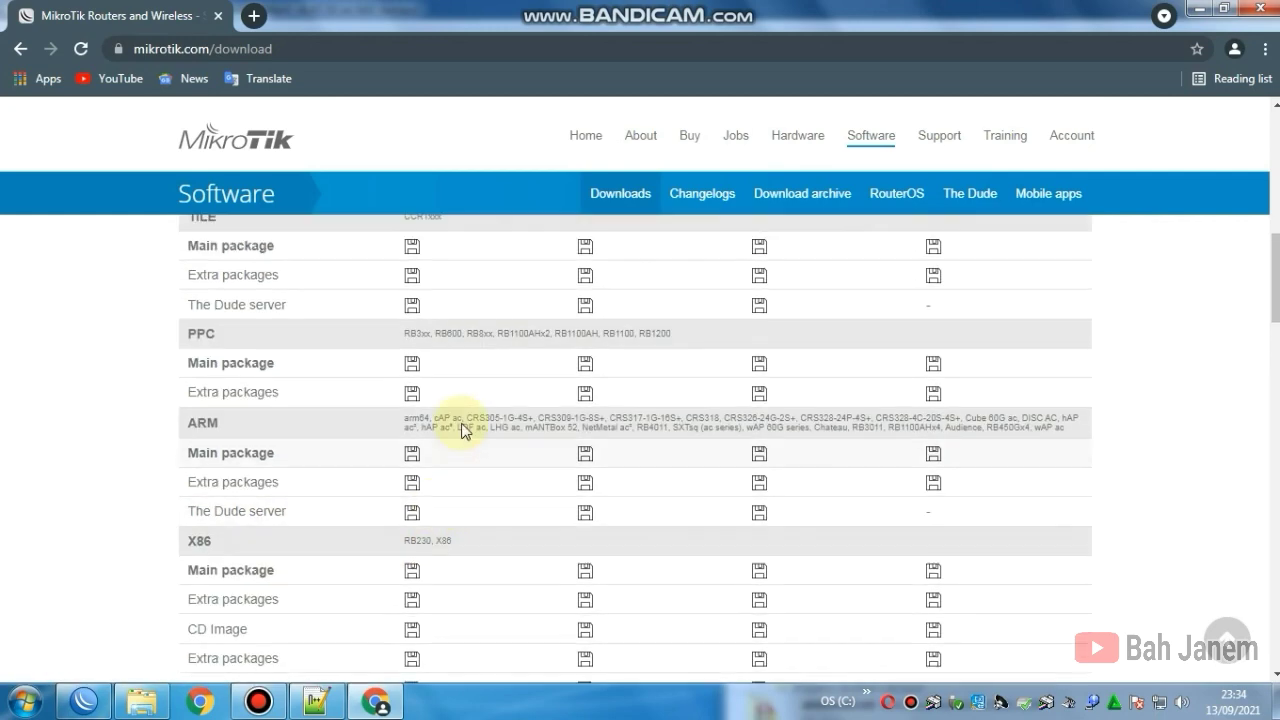
scroll(453, 443, up, 8)
scroll(453, 558, down, 3)
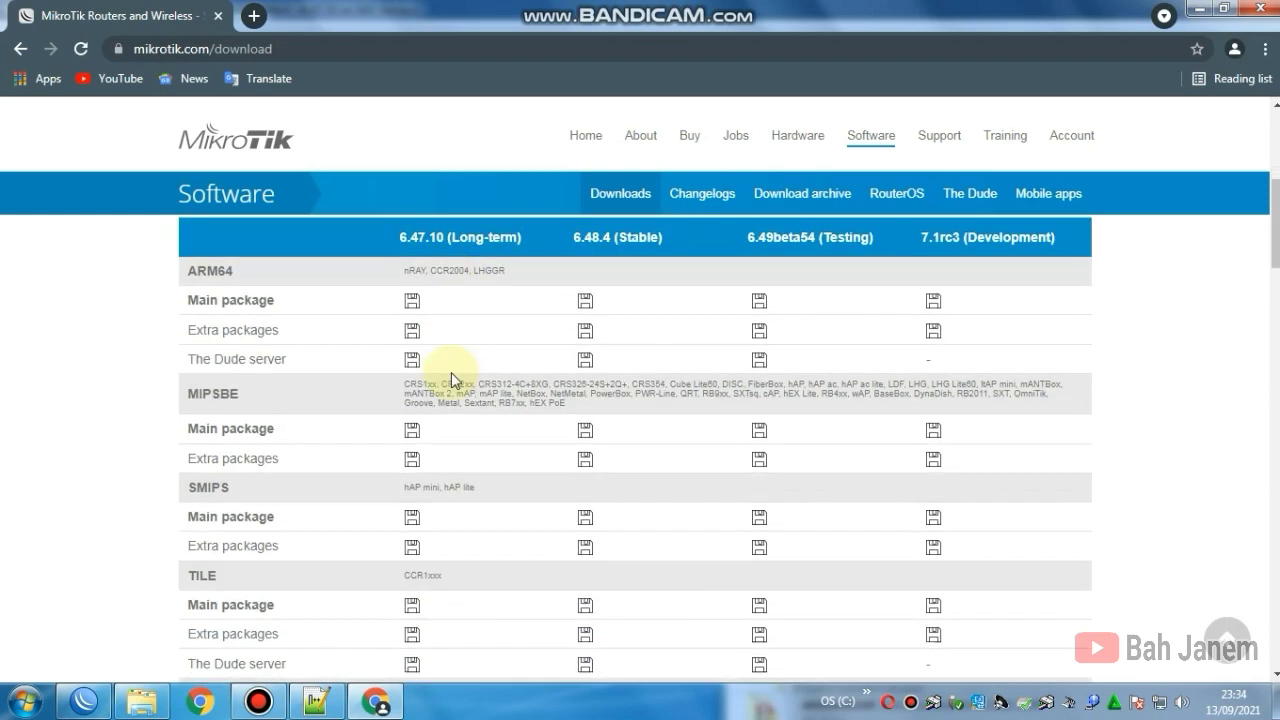
scroll(450, 393, up, 1)
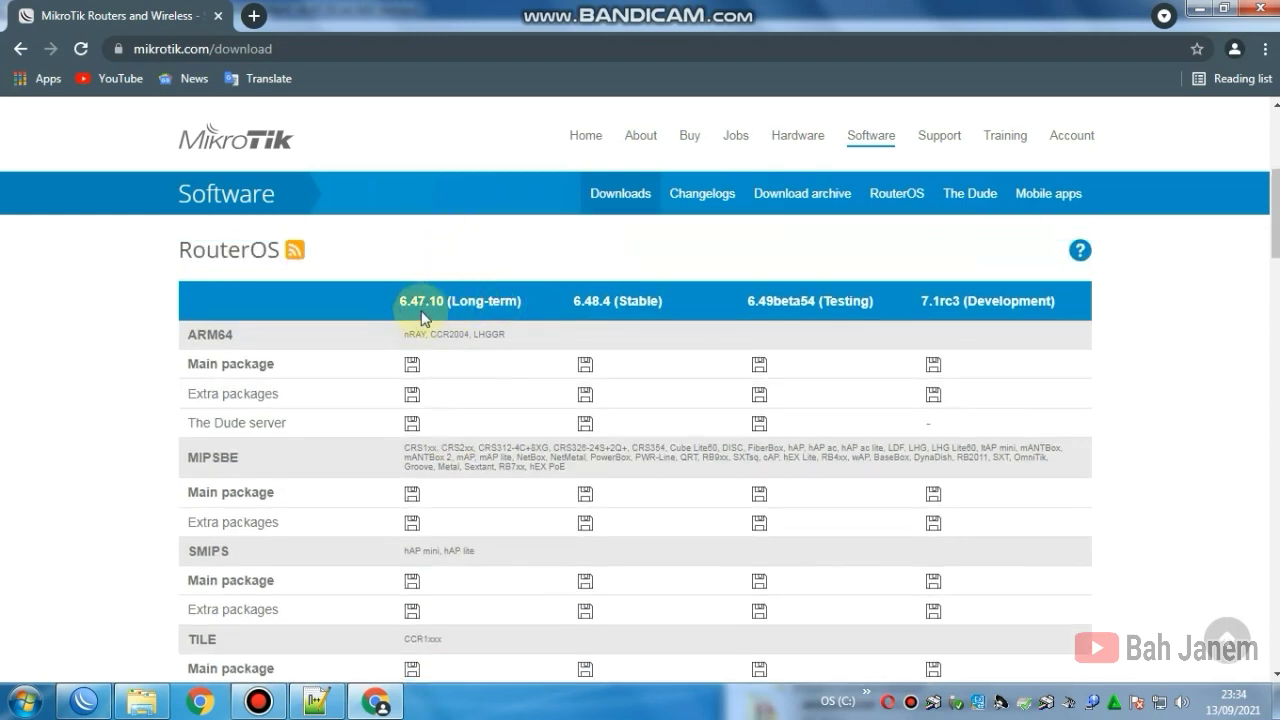
scroll(409, 451, down, 5)
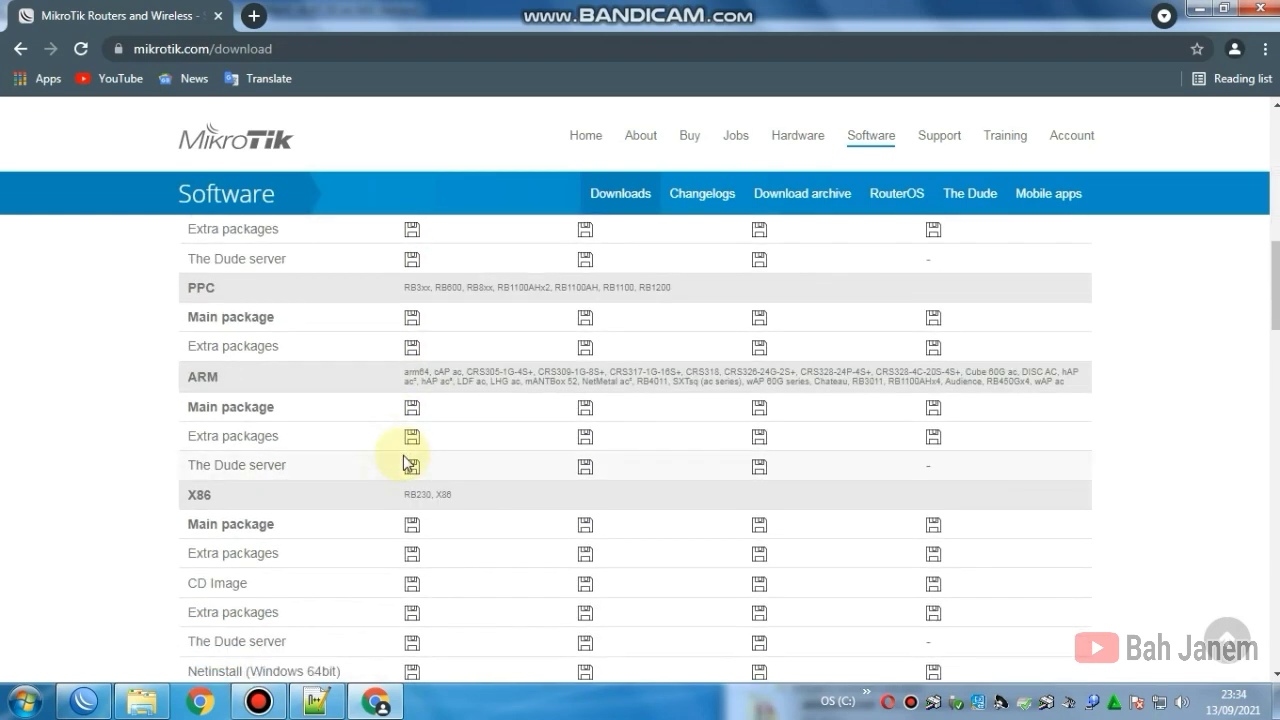
scroll(405, 460, down, 5)
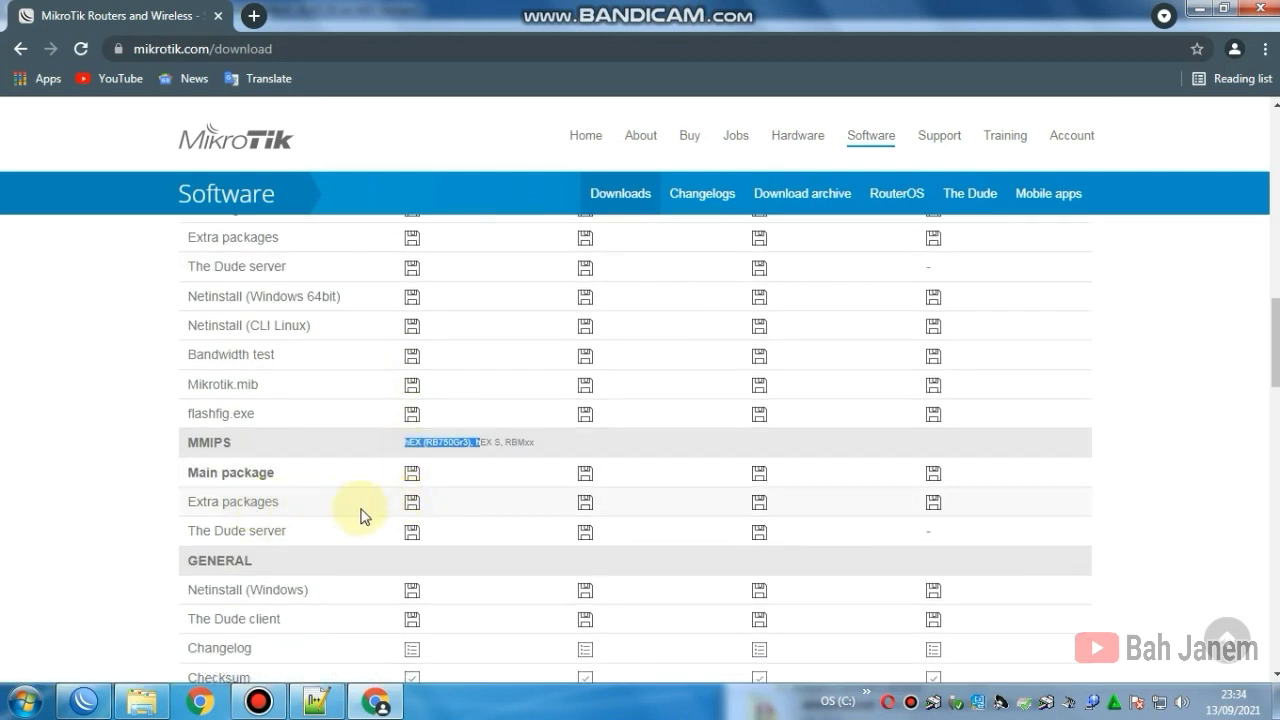
click(414, 510)
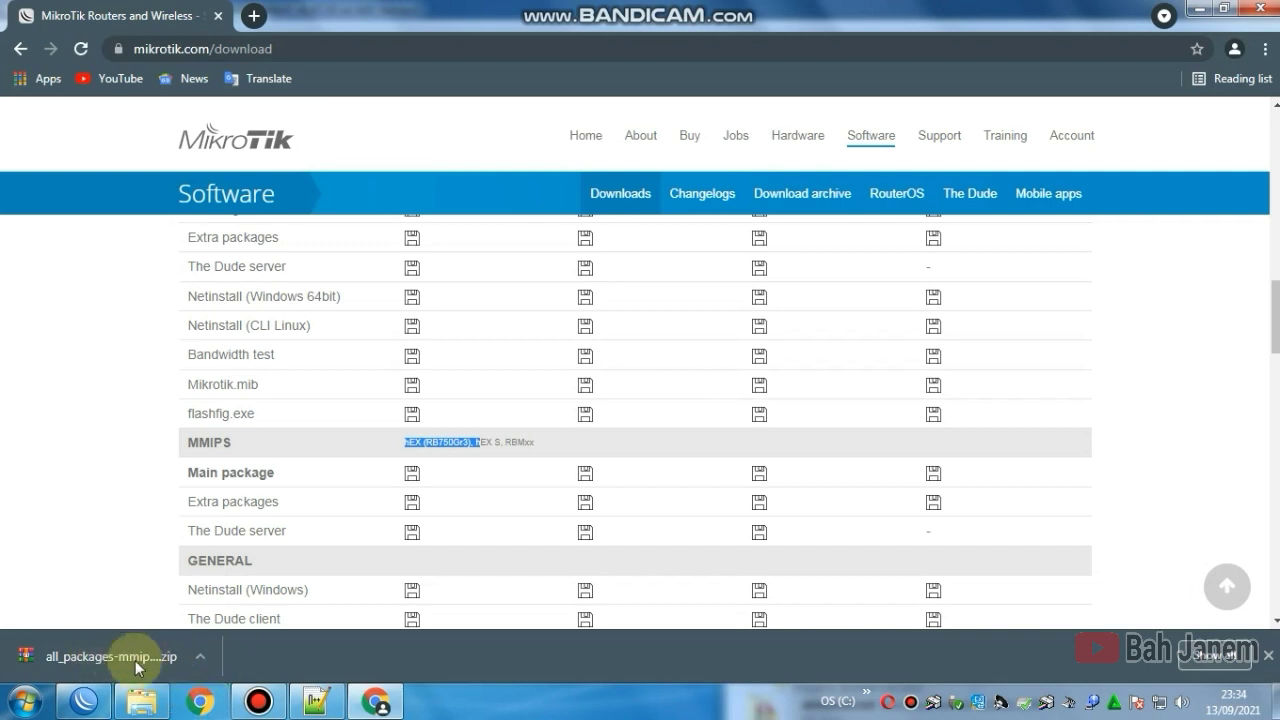
Step: Open a maximized Windows Explorer window at the Downloads folder
click(142, 702)
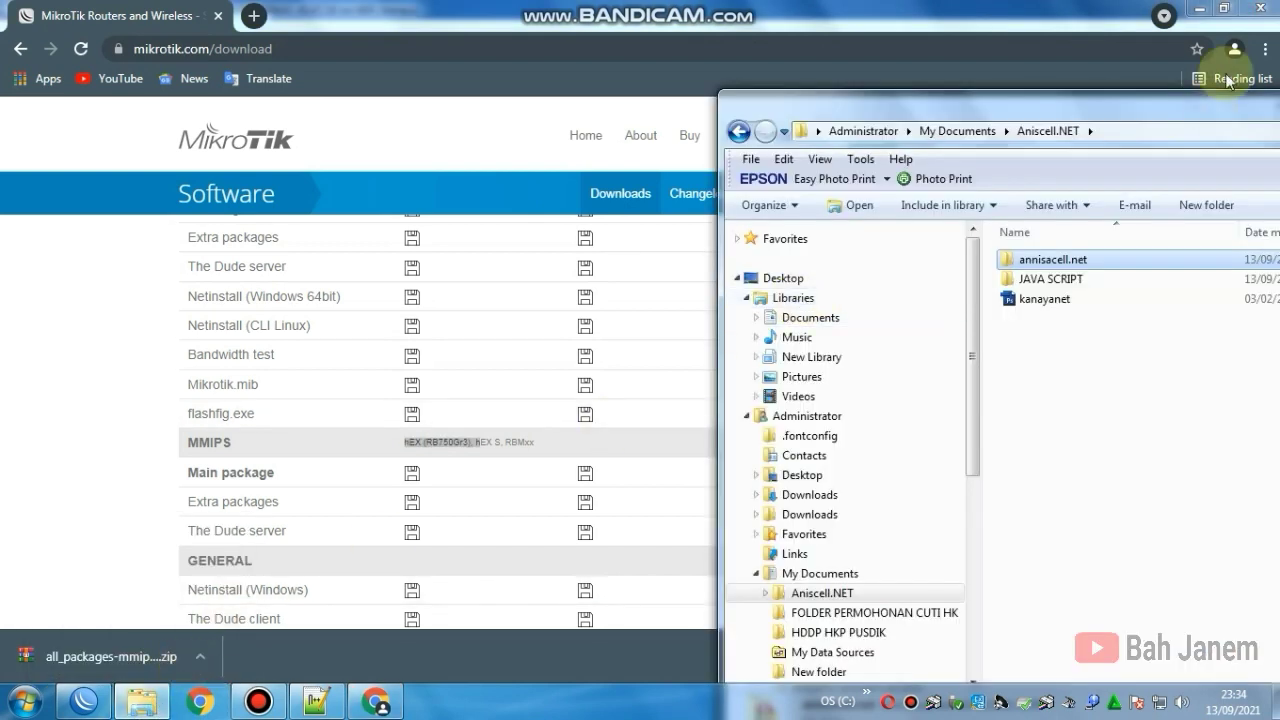
drag(1182, 108, 572, 40)
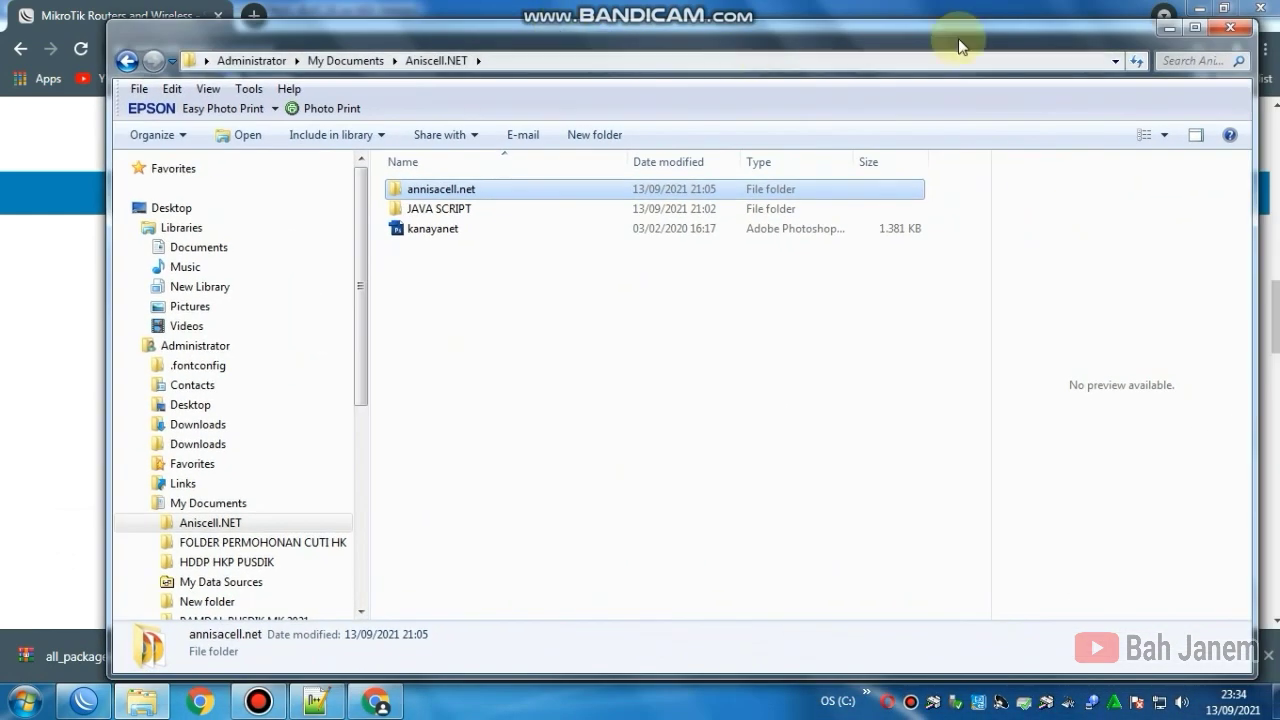
click(1194, 28)
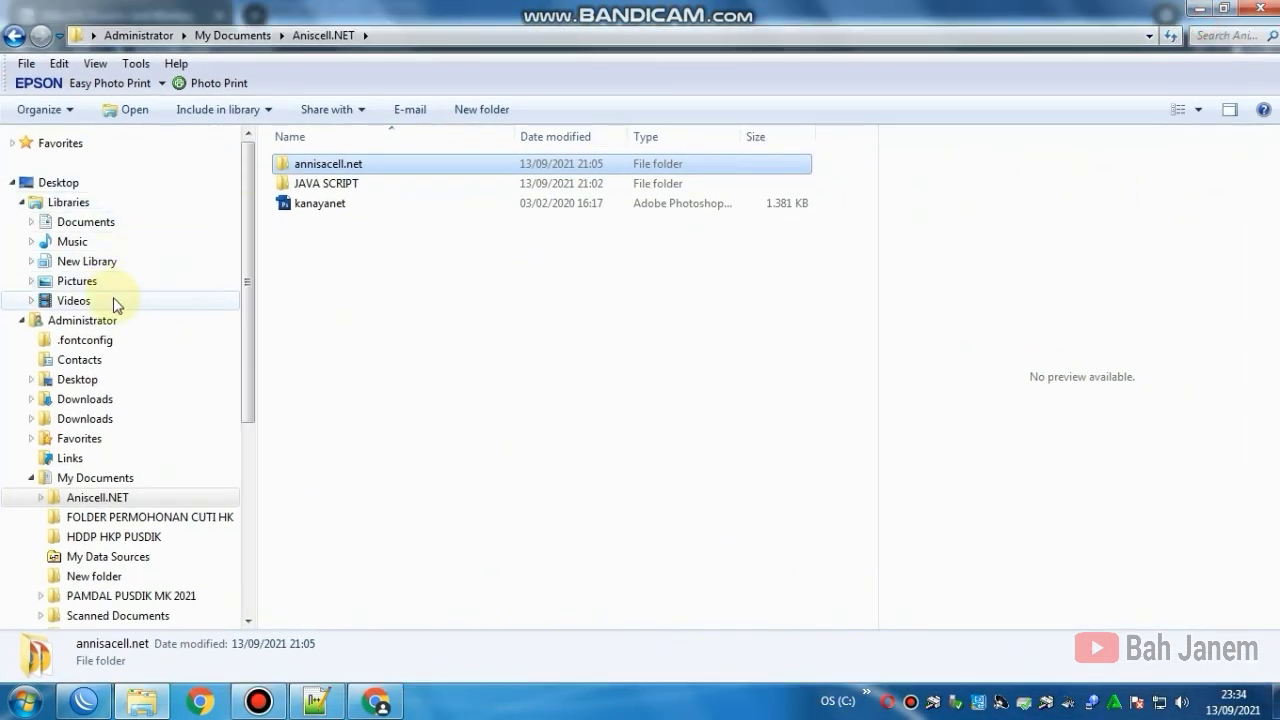
click(88, 399)
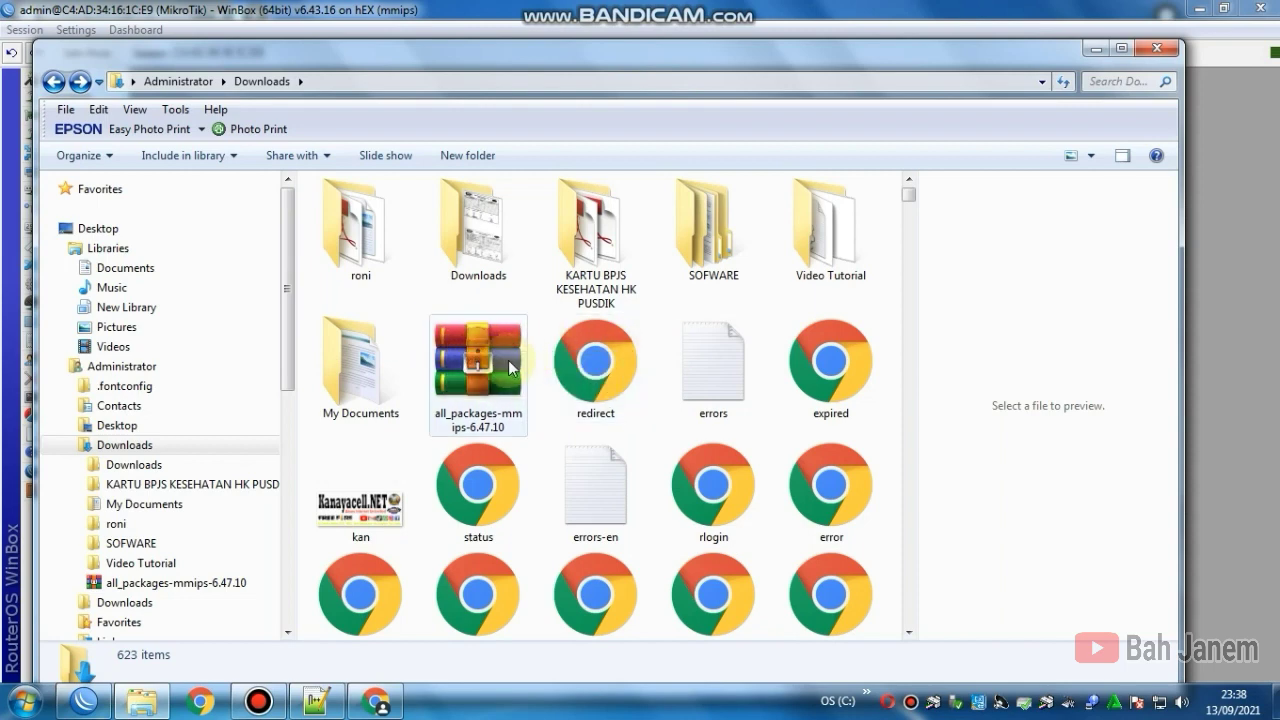
Step: Extract the all_packages-mmips-6.47.10 archive into Downloads and open the extracted folder
click(473, 366)
right_click(474, 366)
click(527, 329)
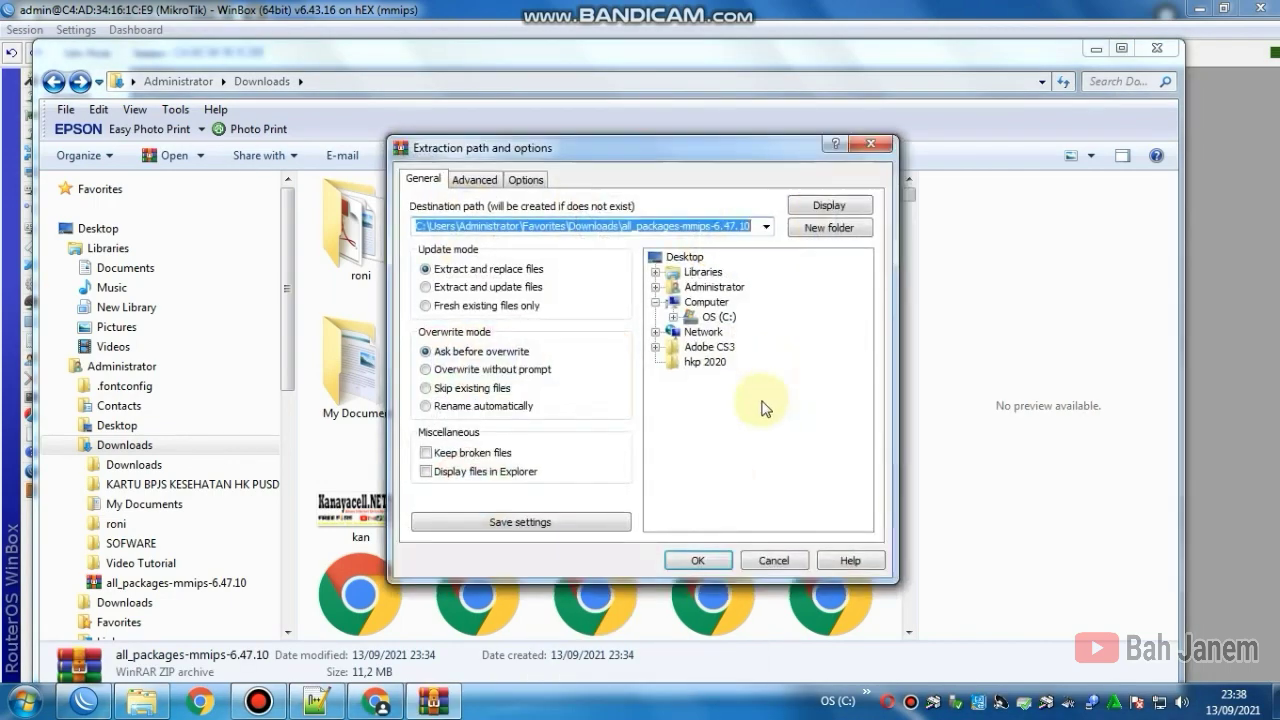
click(702, 556)
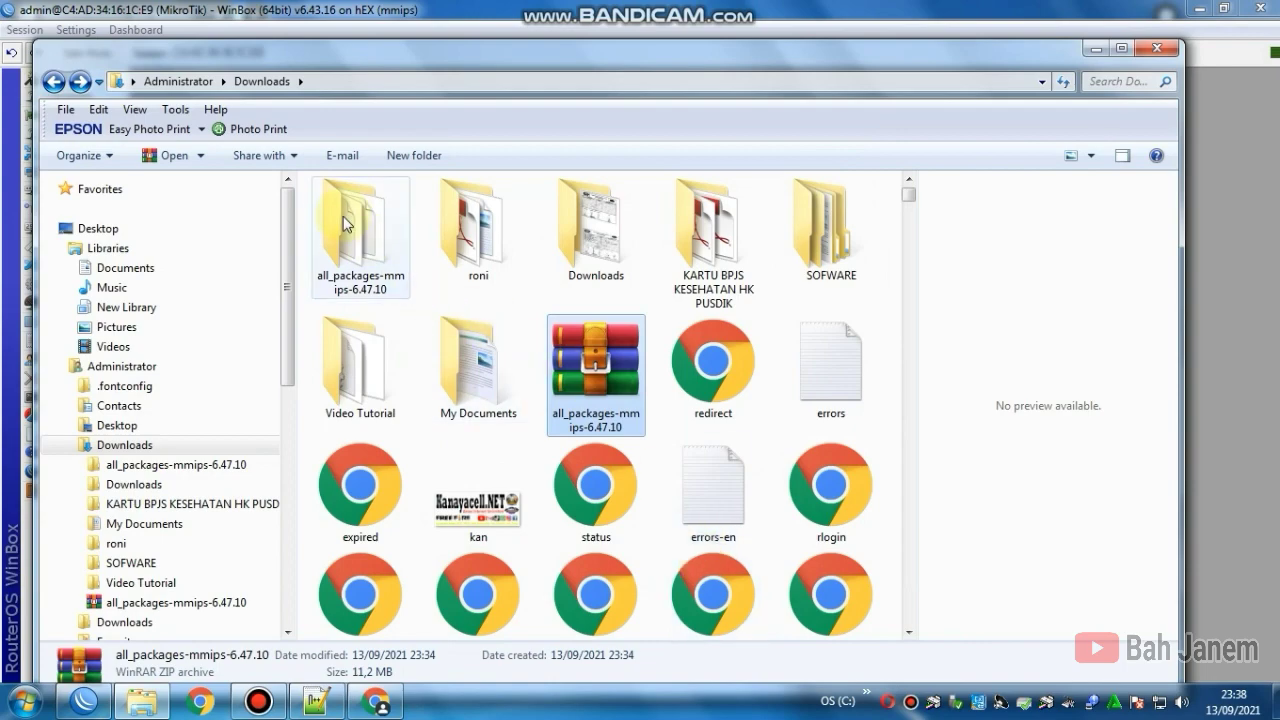
double_click(348, 226)
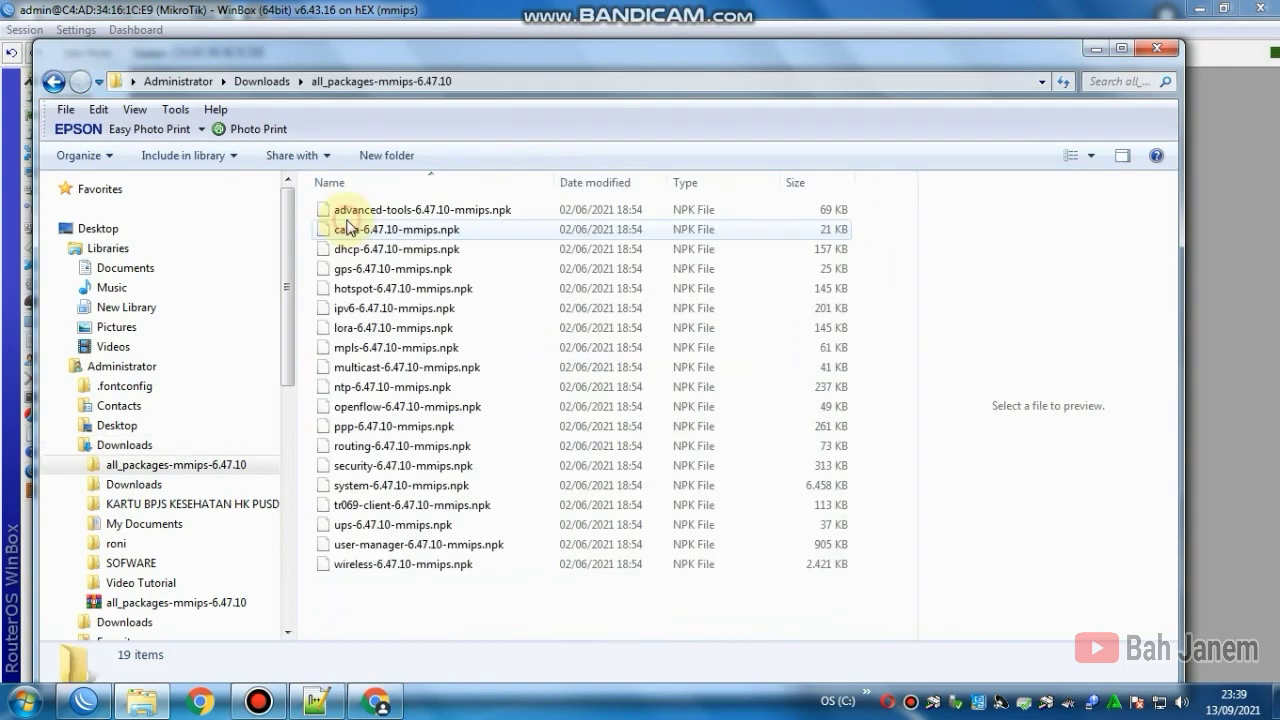
Step: Drag all 19 6.47.10 .npk files into WinBox's Files list, then close Explorer
drag(454, 48, 851, 53)
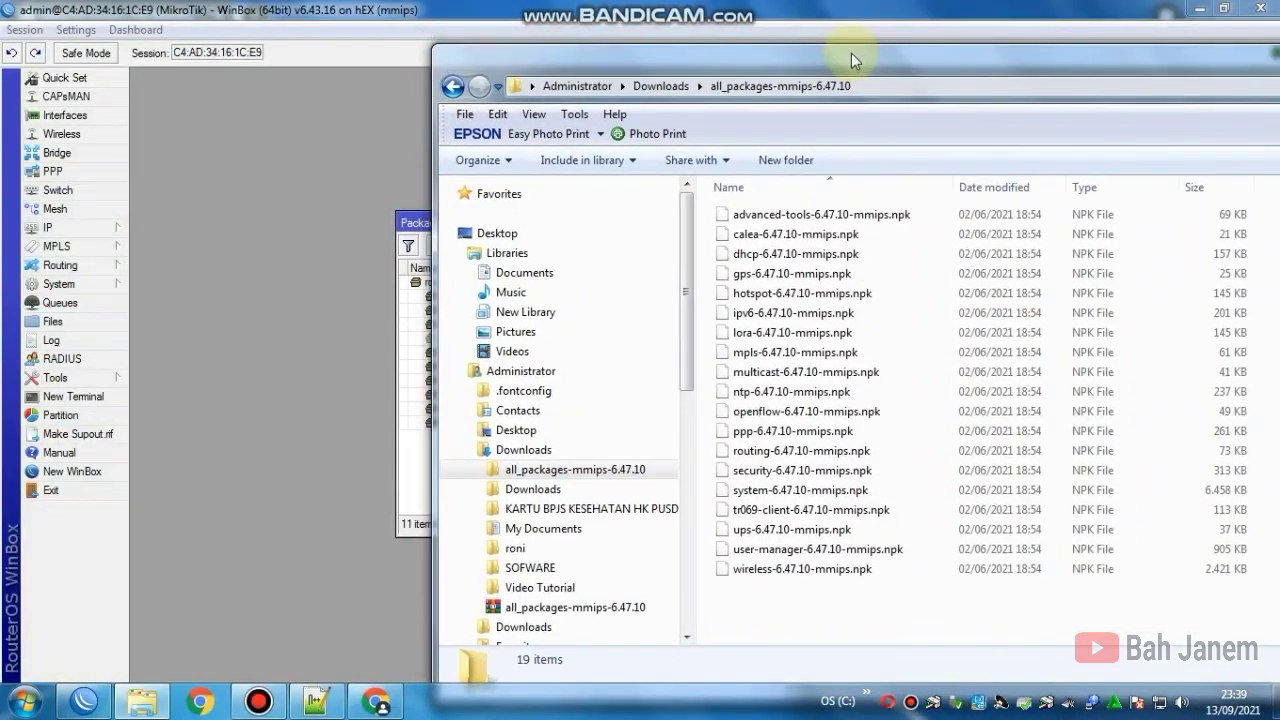
drag(860, 611, 743, 218)
drag(610, 62, 1030, 64)
drag(1180, 236, 549, 484)
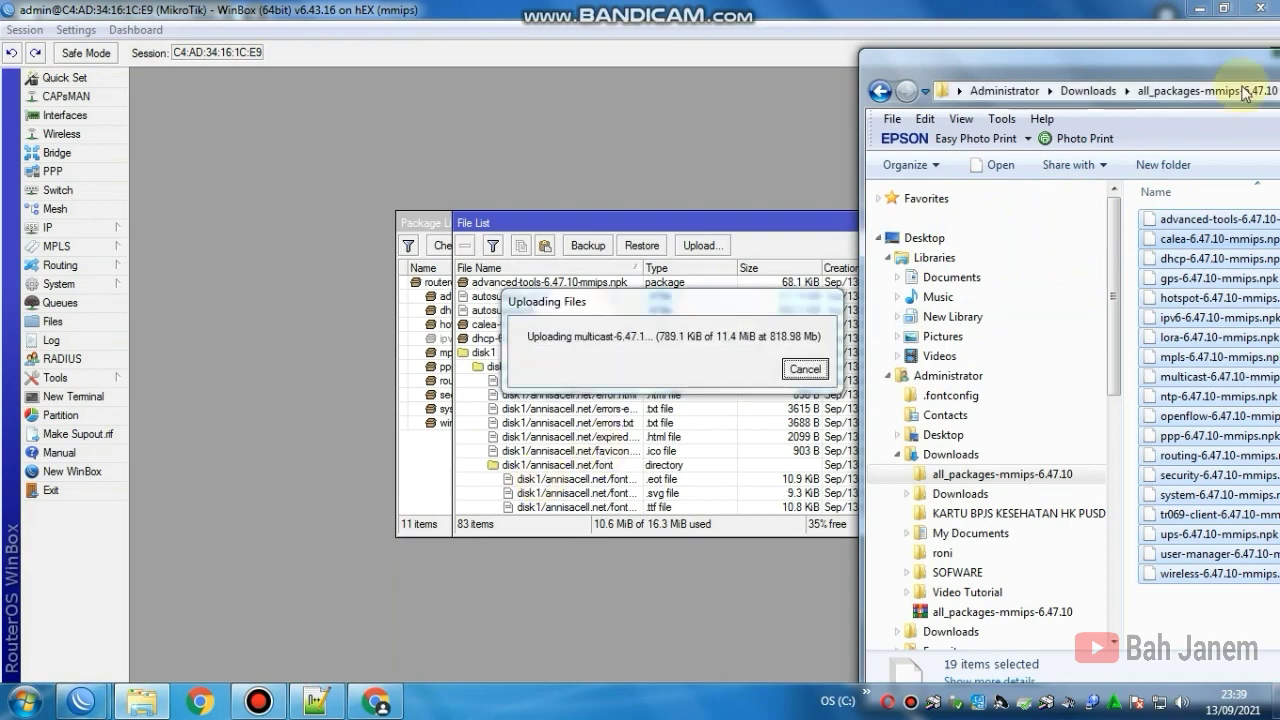
drag(1273, 55, 1217, 62)
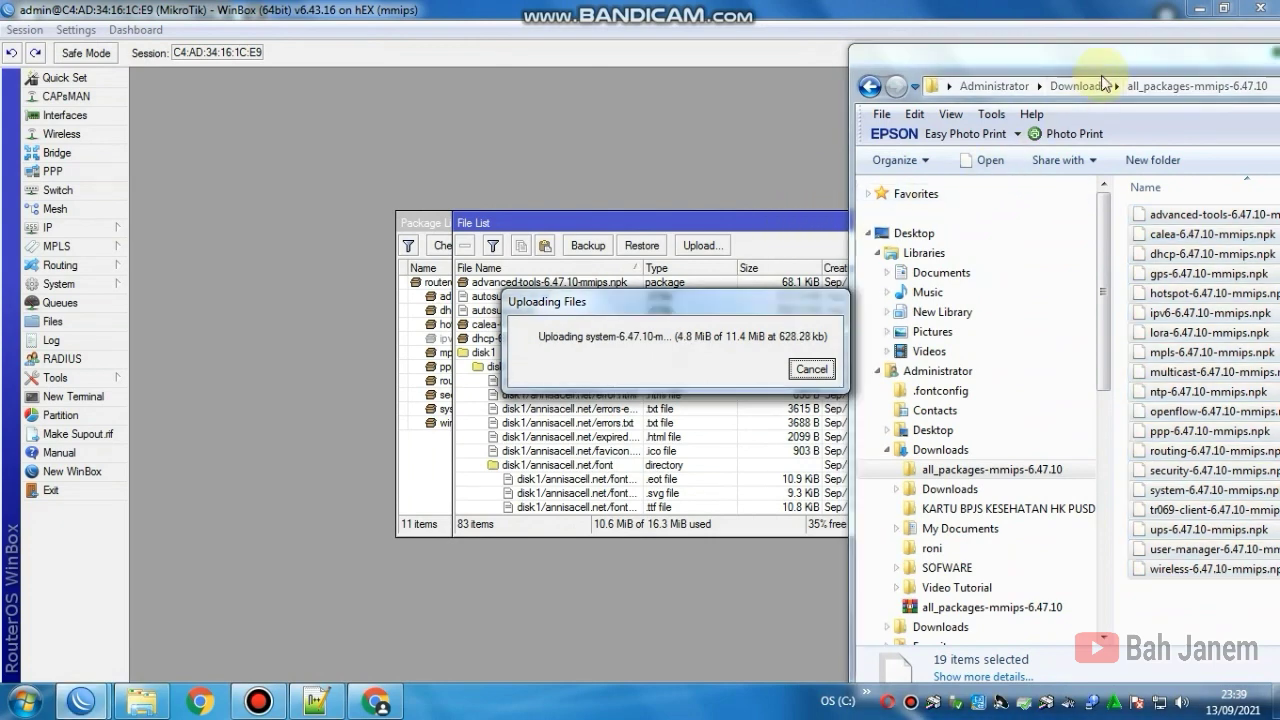
drag(1116, 60, 1110, 64)
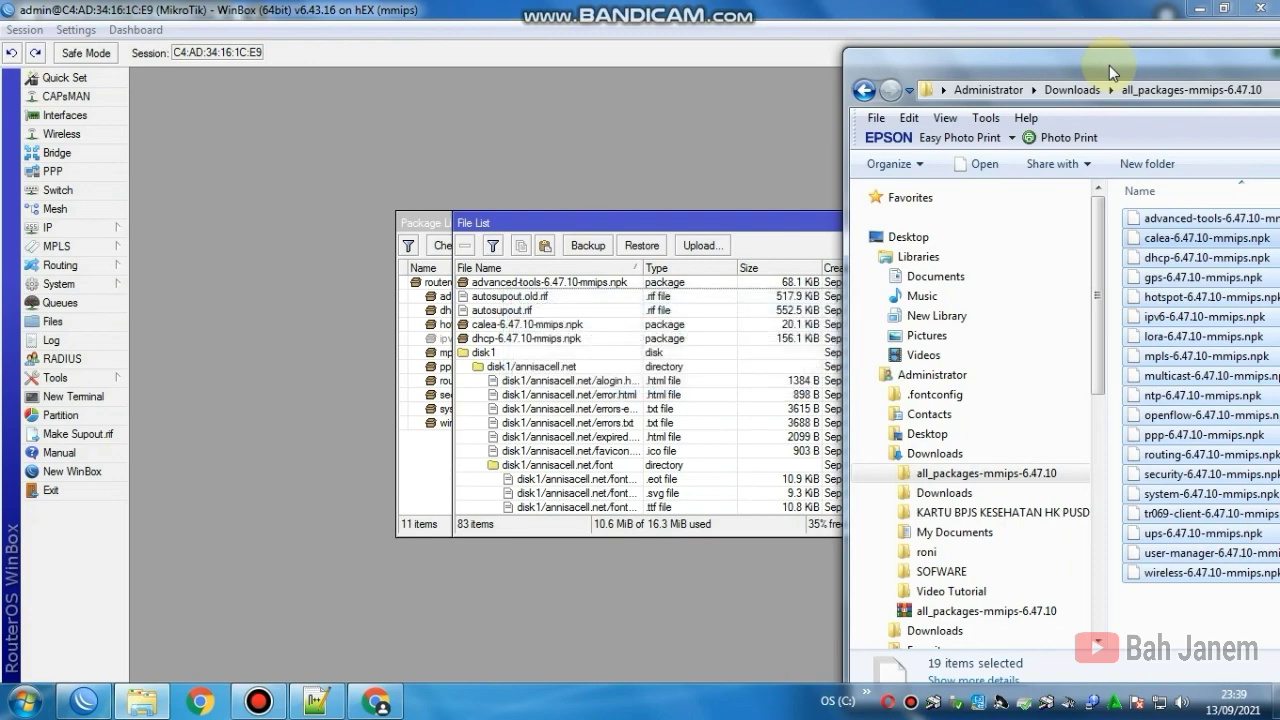
drag(1089, 70, 337, 63)
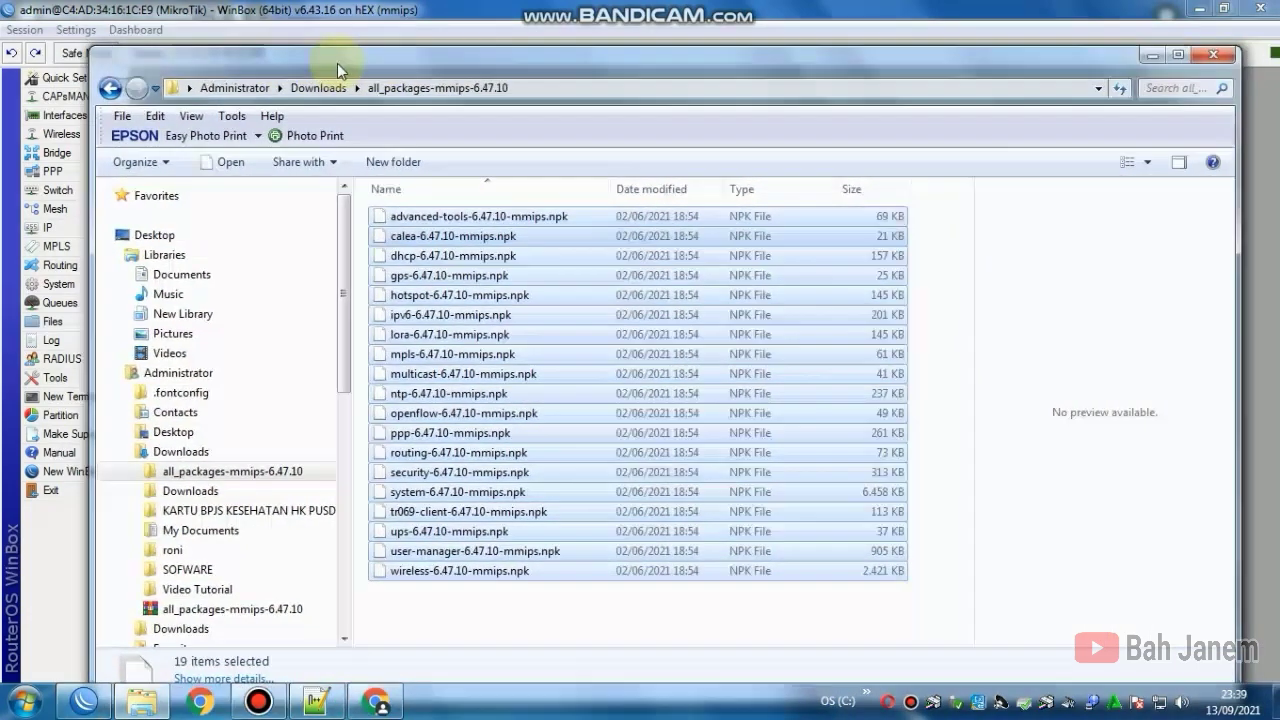
click(1207, 58)
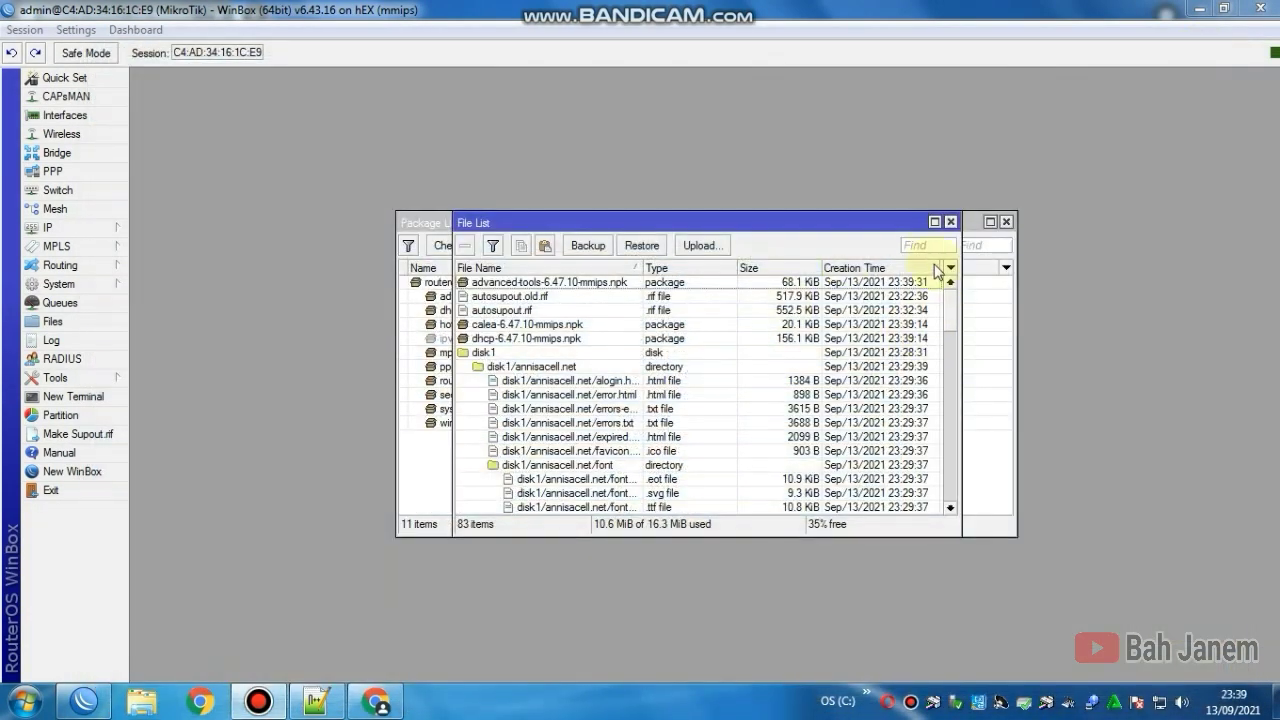
Step: Close the File List, reboot the router from System > Reboot, and exit WinBox
click(951, 219)
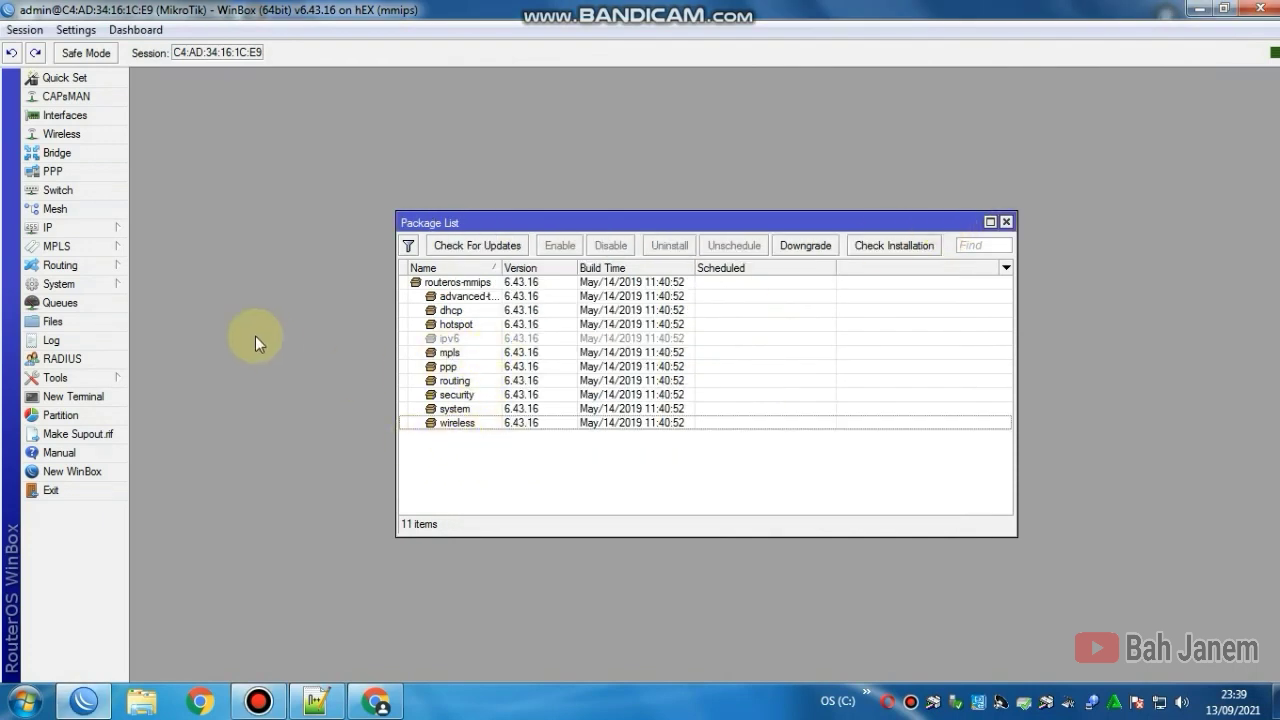
click(108, 286)
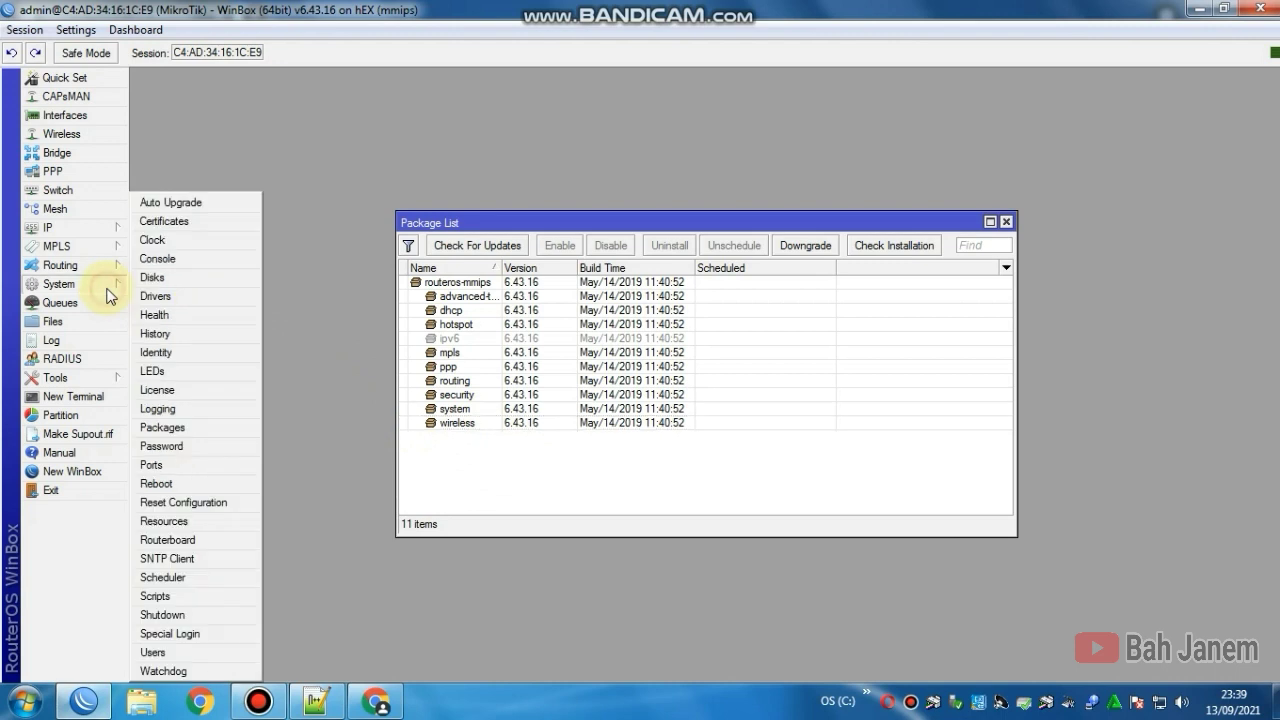
click(194, 483)
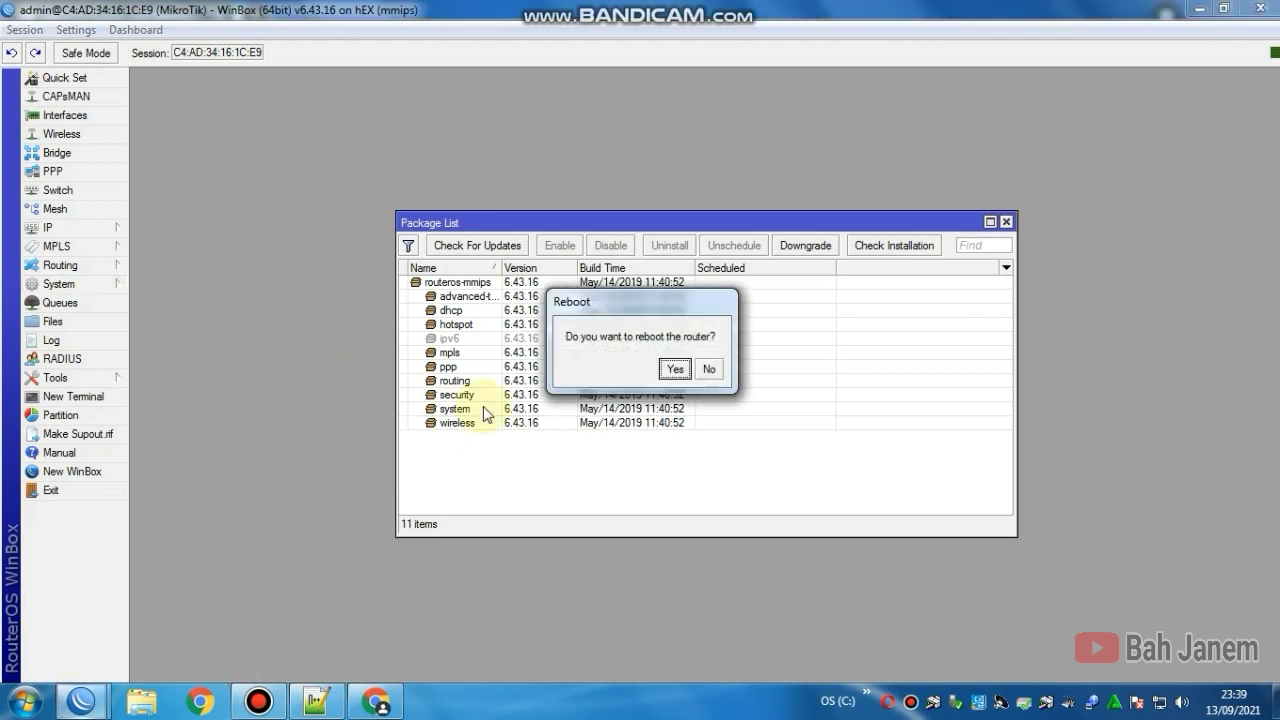
click(674, 370)
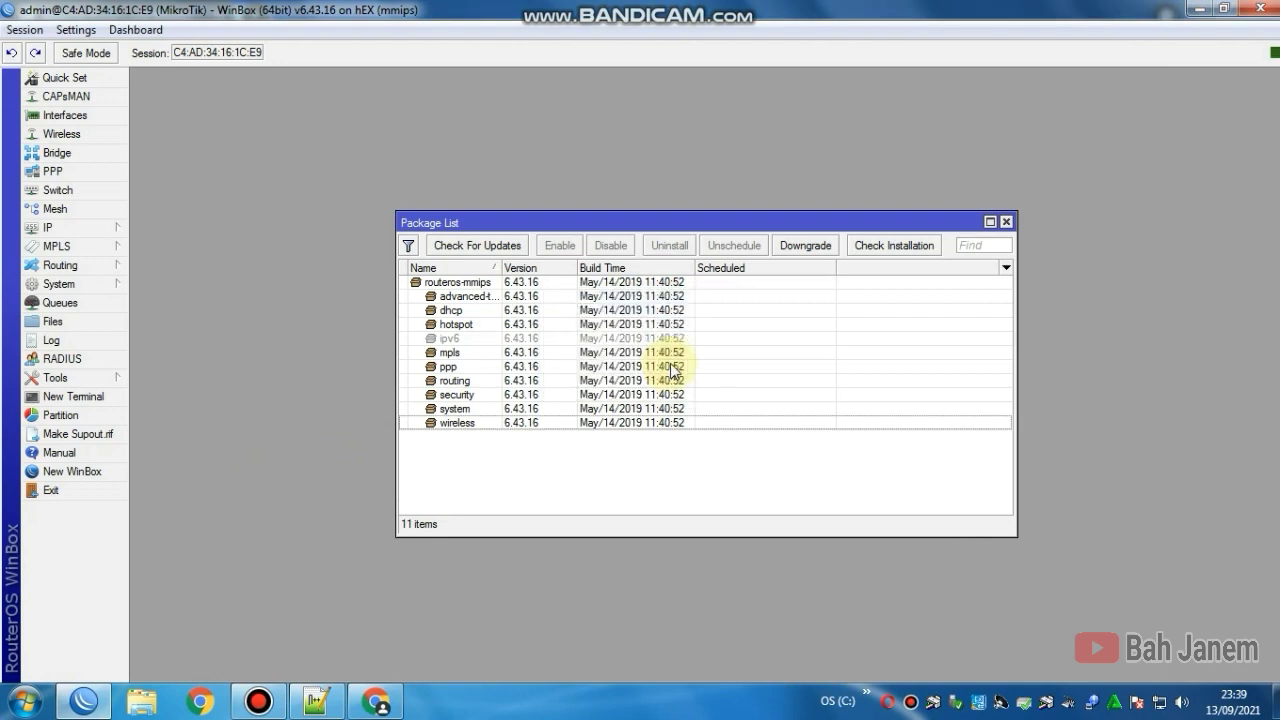
click(106, 491)
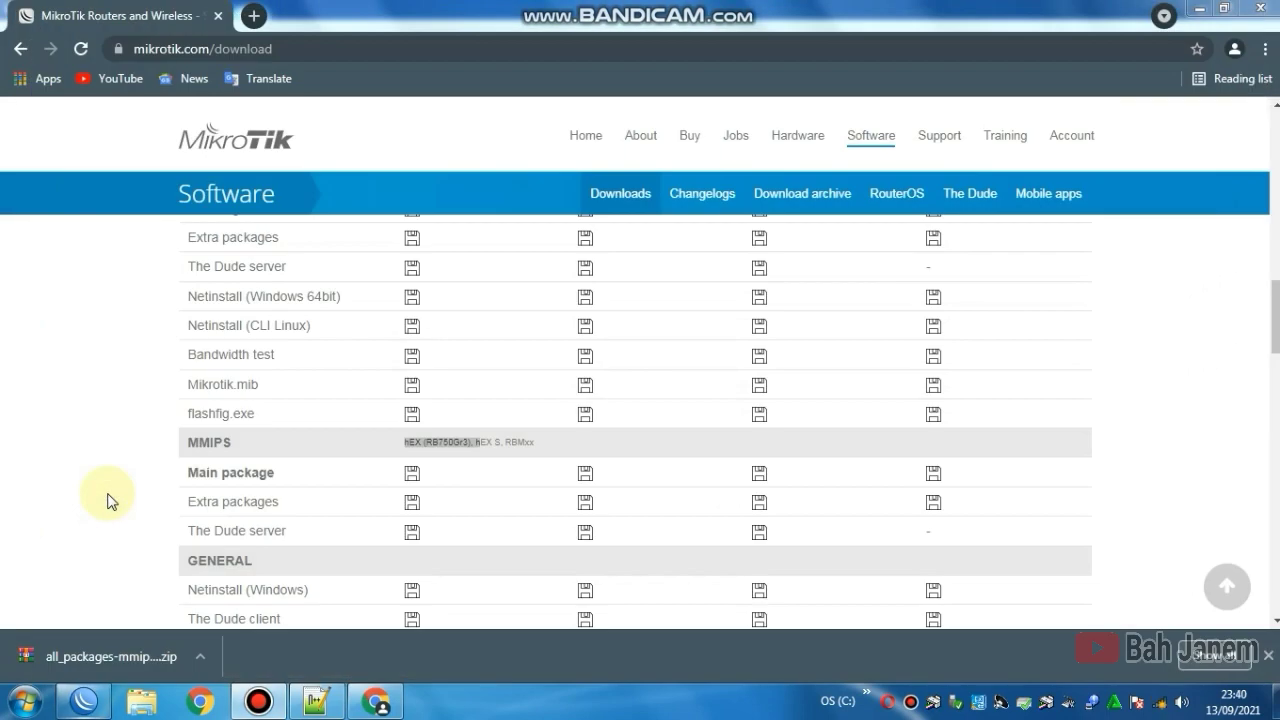
Step: Dismiss the reconnect prompt, refresh Neighbors, and connect to the 6.47.10 router at 10.10.10.2
click(1196, 9)
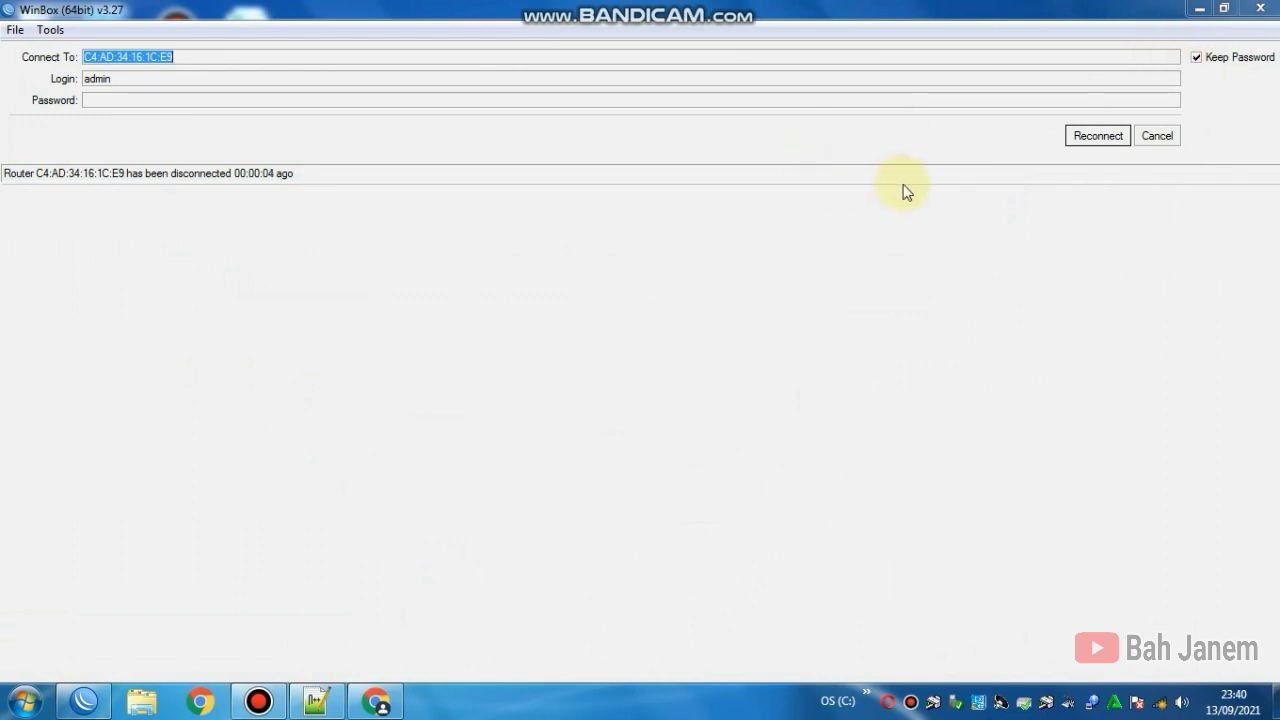
click(1098, 138)
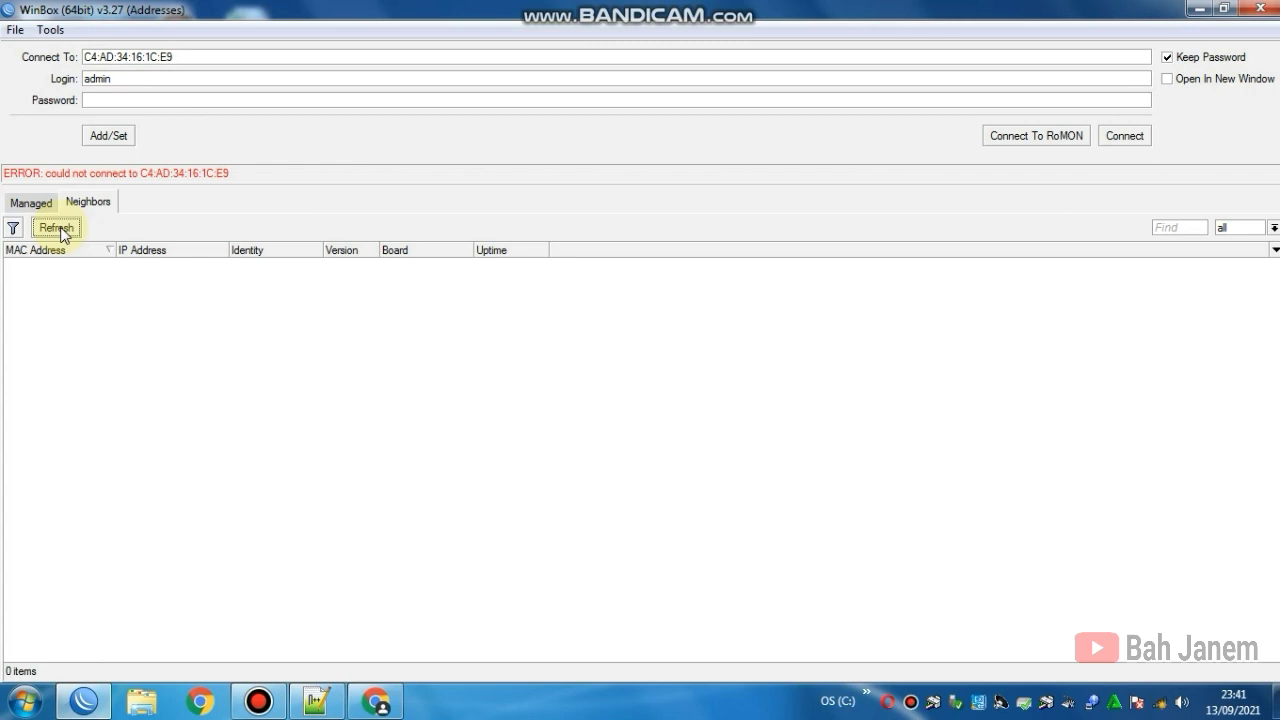
click(61, 228)
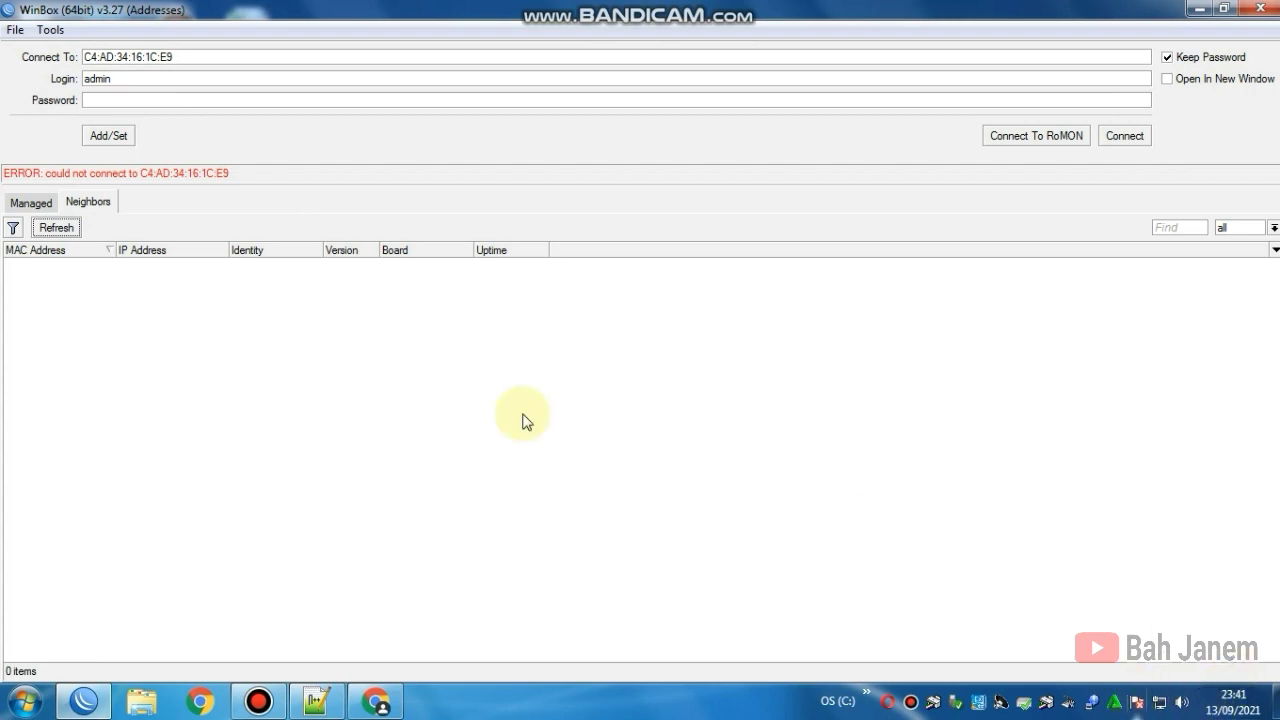
click(50, 228)
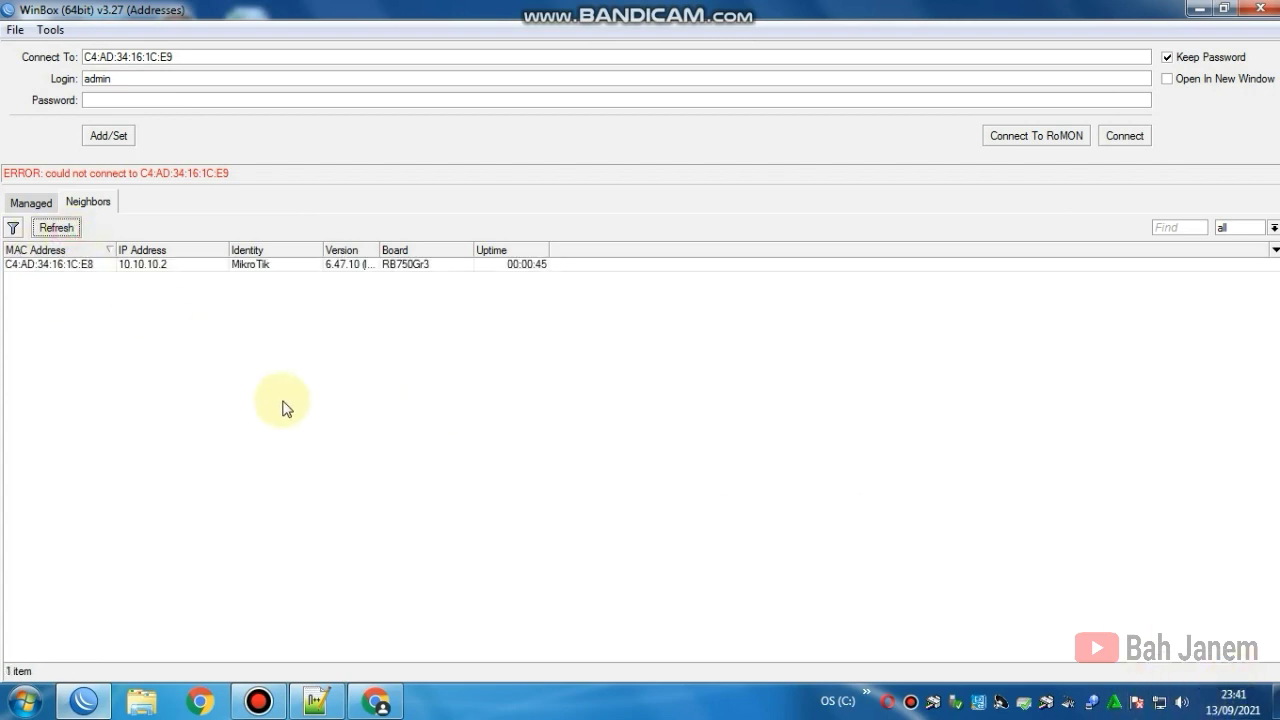
click(65, 266)
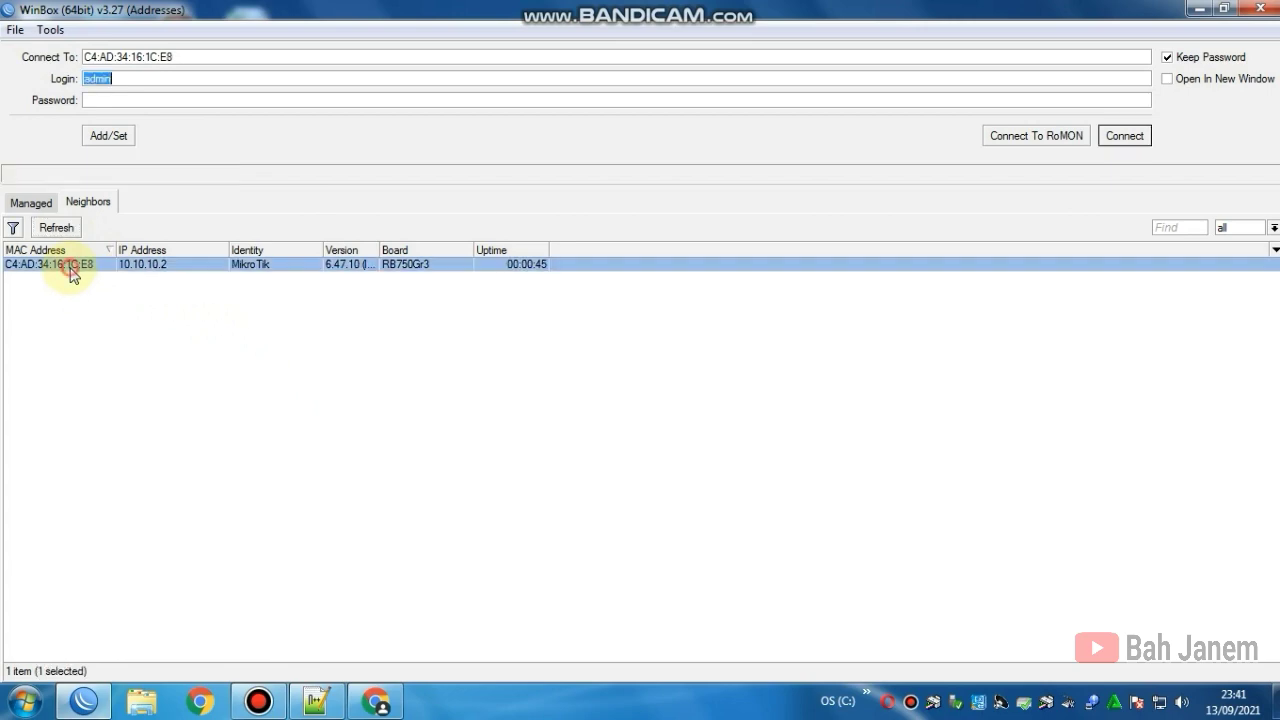
click(1124, 137)
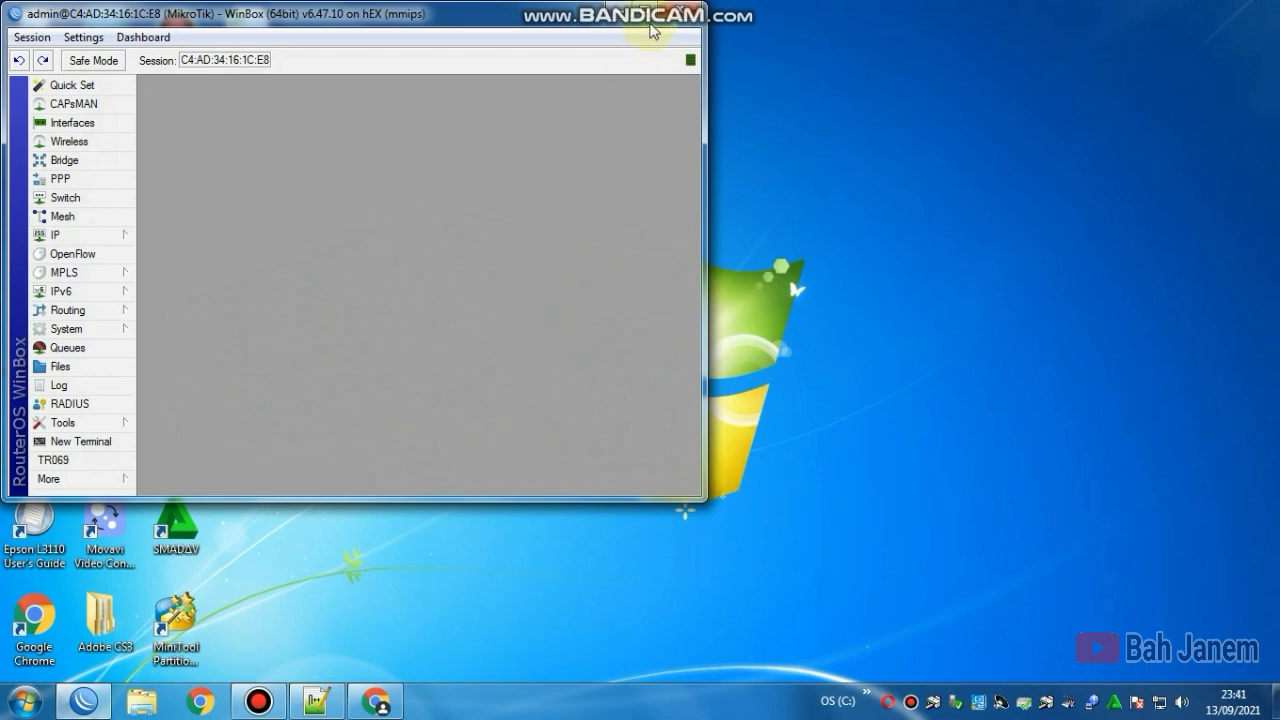
Step: Verify System > Packages shows 19 packages at 6.47.10, including user-manager
click(644, 14)
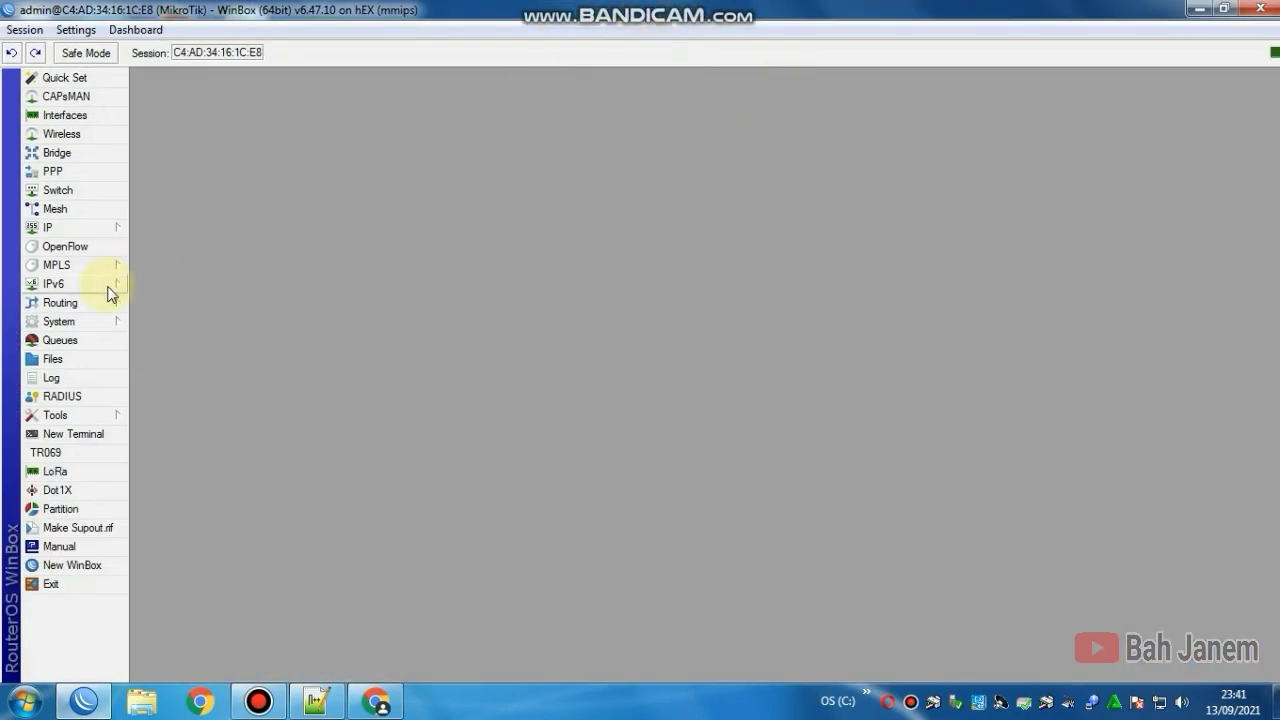
click(113, 325)
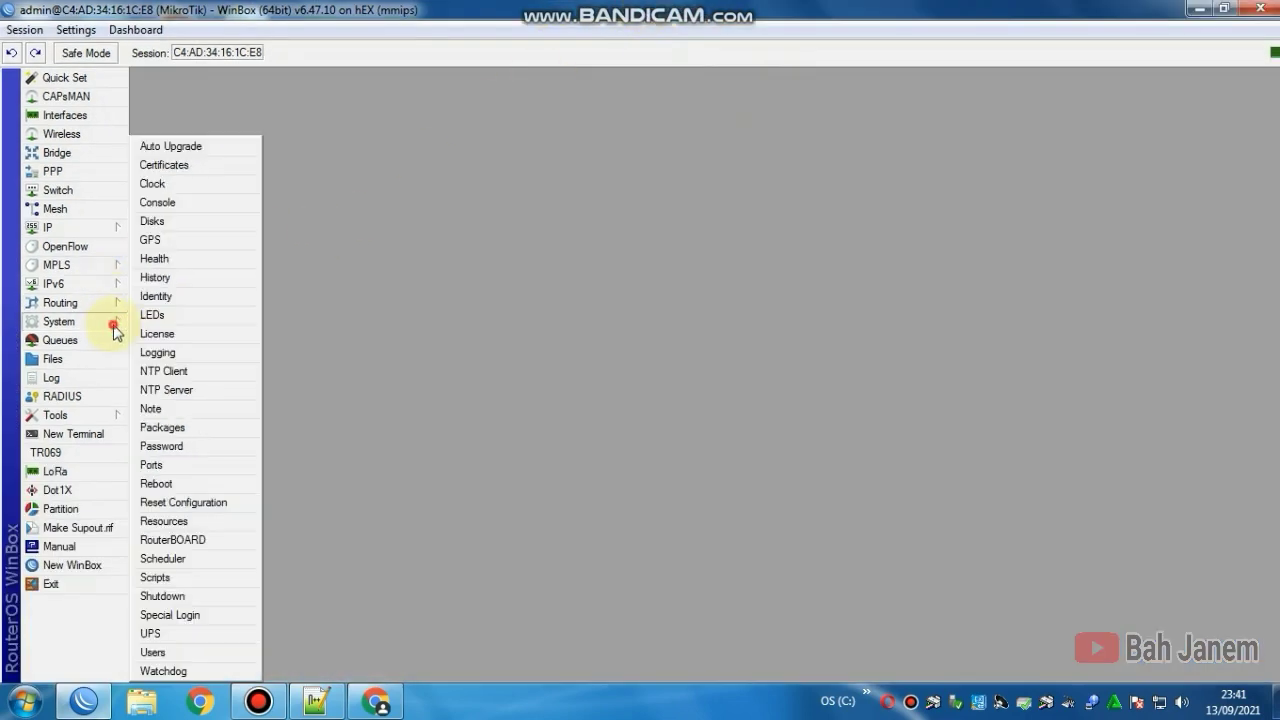
click(189, 430)
scroll(586, 366, down, 1)
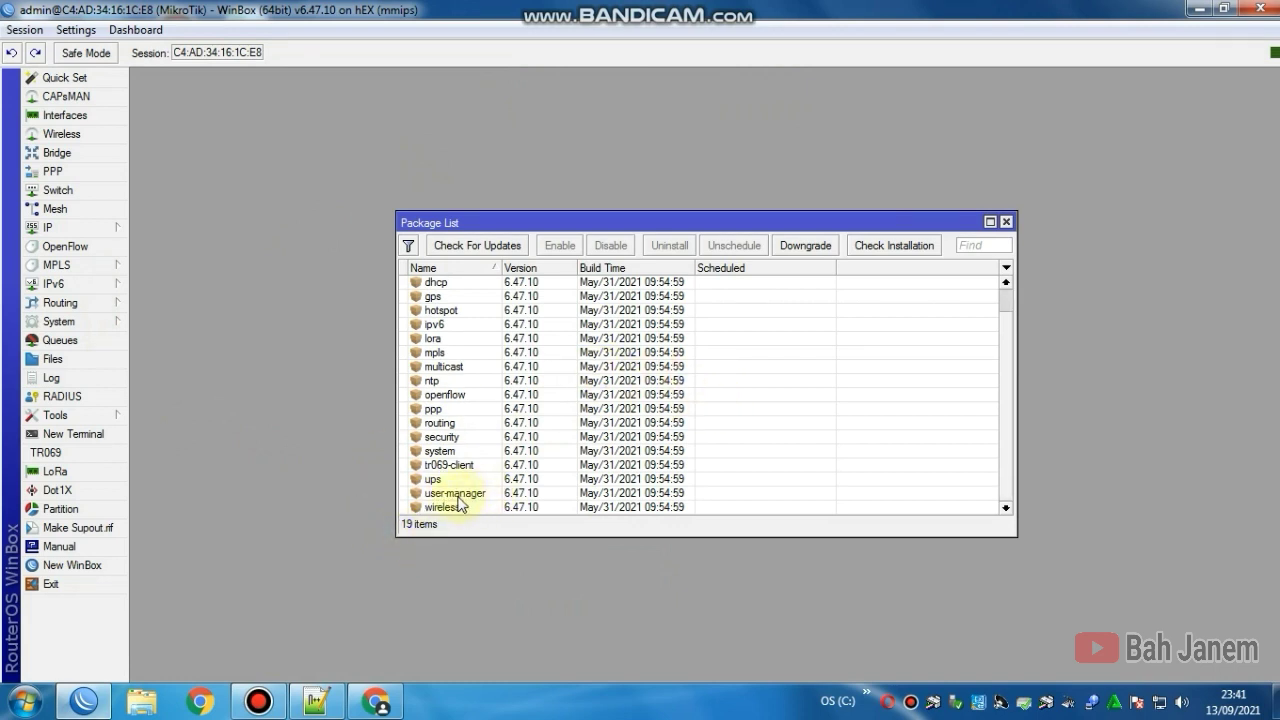
click(1007, 222)
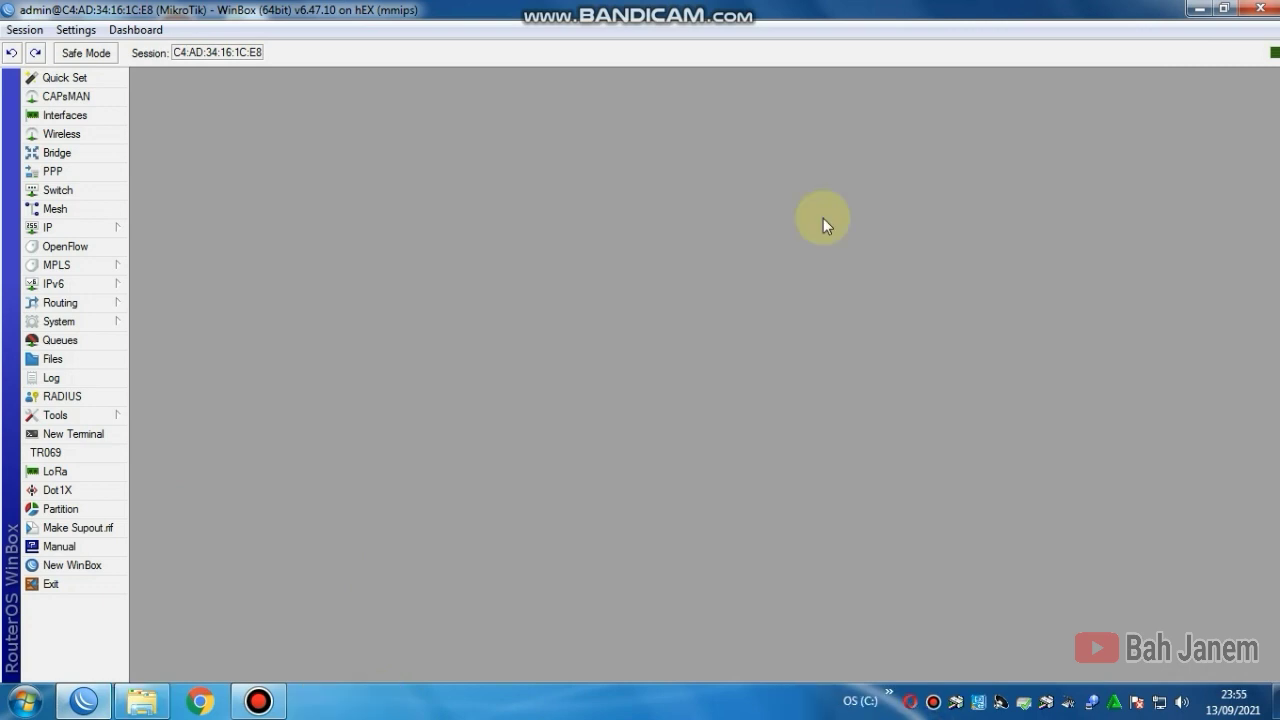
Step: Remove the old address-bar suggestion and load 192.168.1.2/userman in a new Chrome window
click(200, 702)
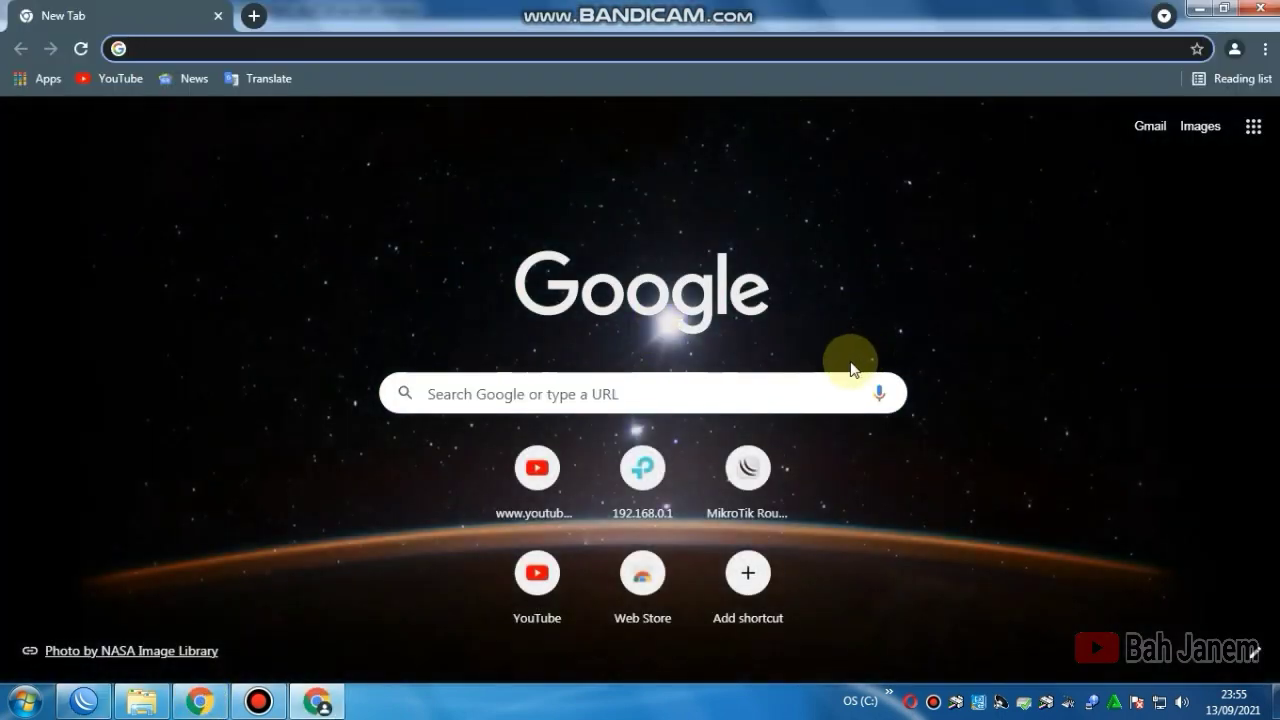
key(Down)
key(Down)
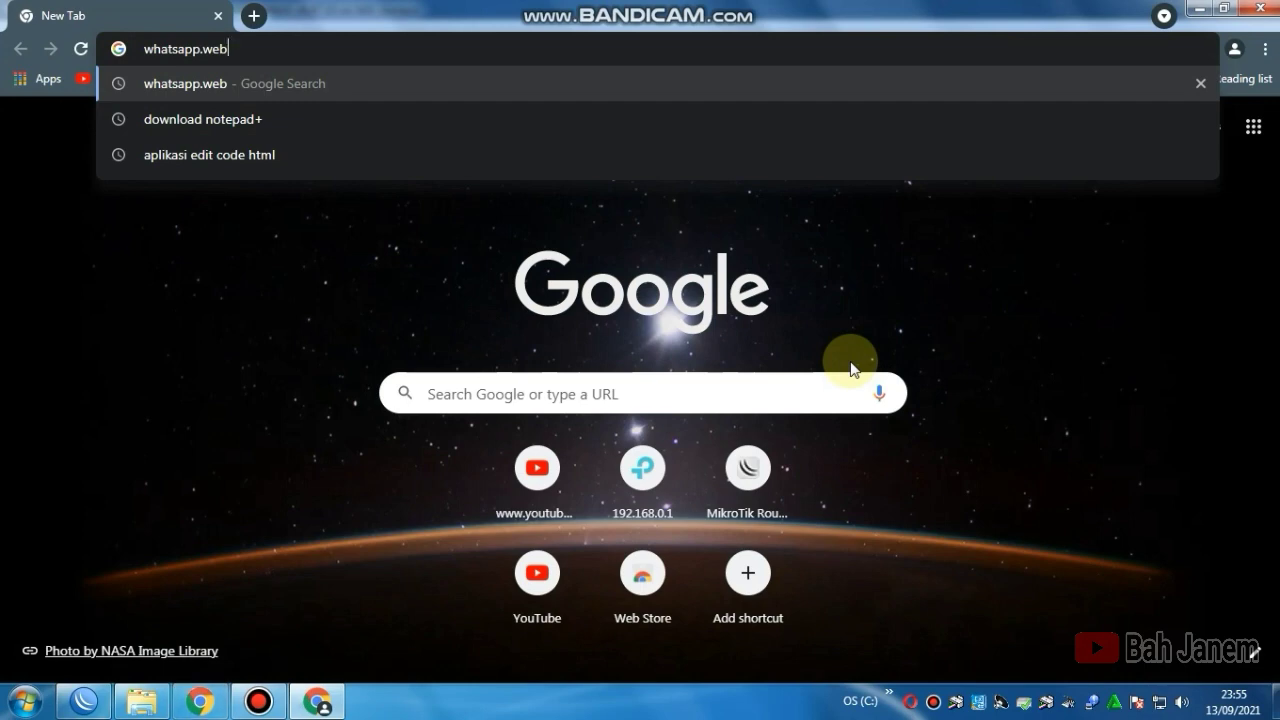
click(1201, 84)
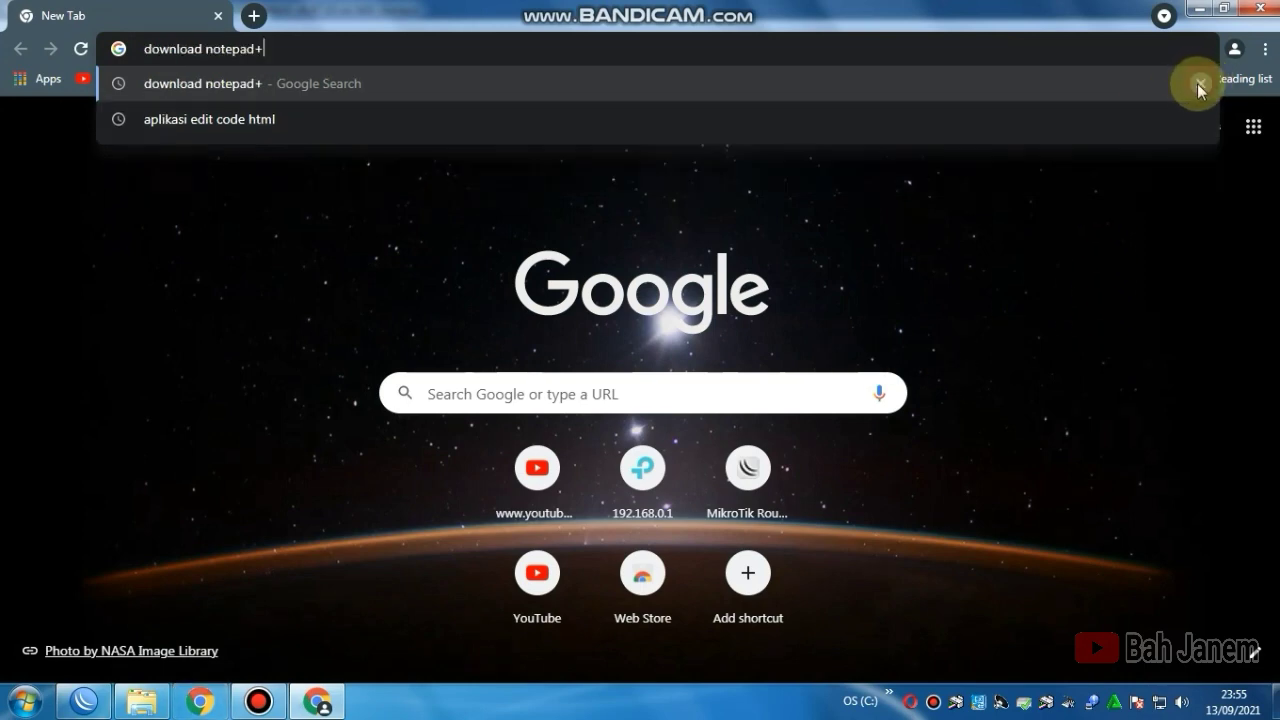
drag(304, 48, 125, 48)
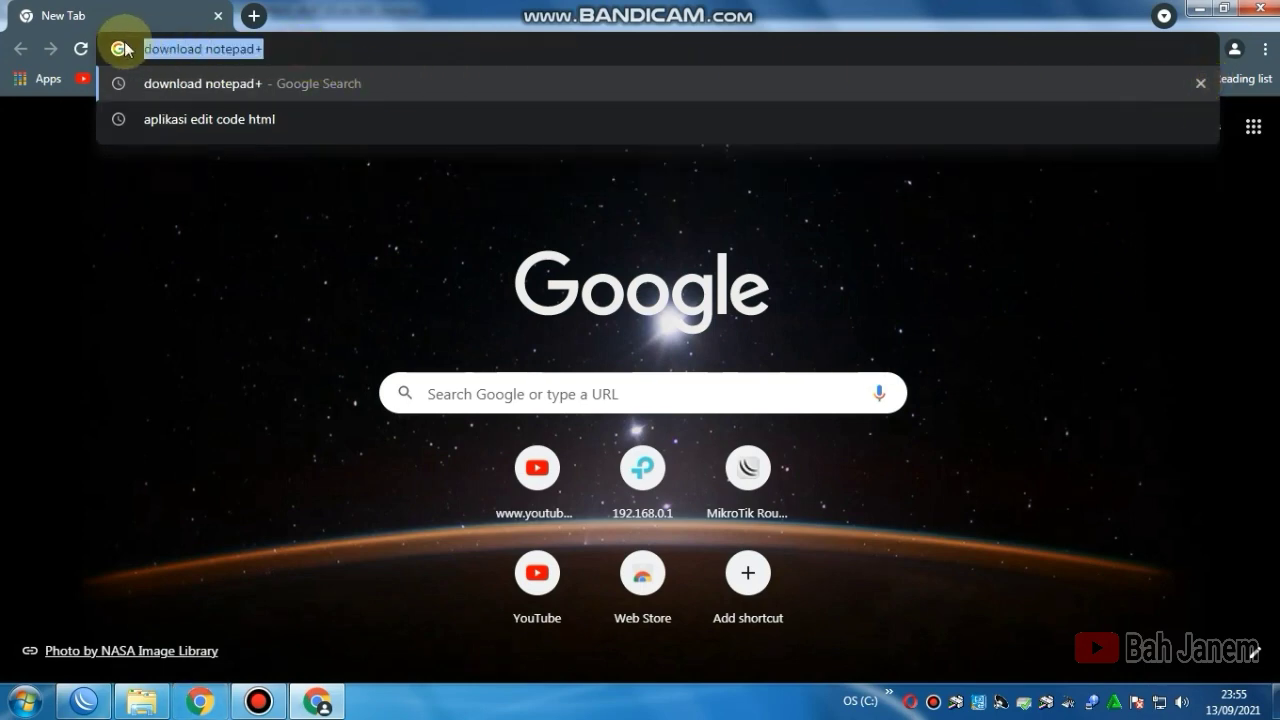
key(BackSpace)
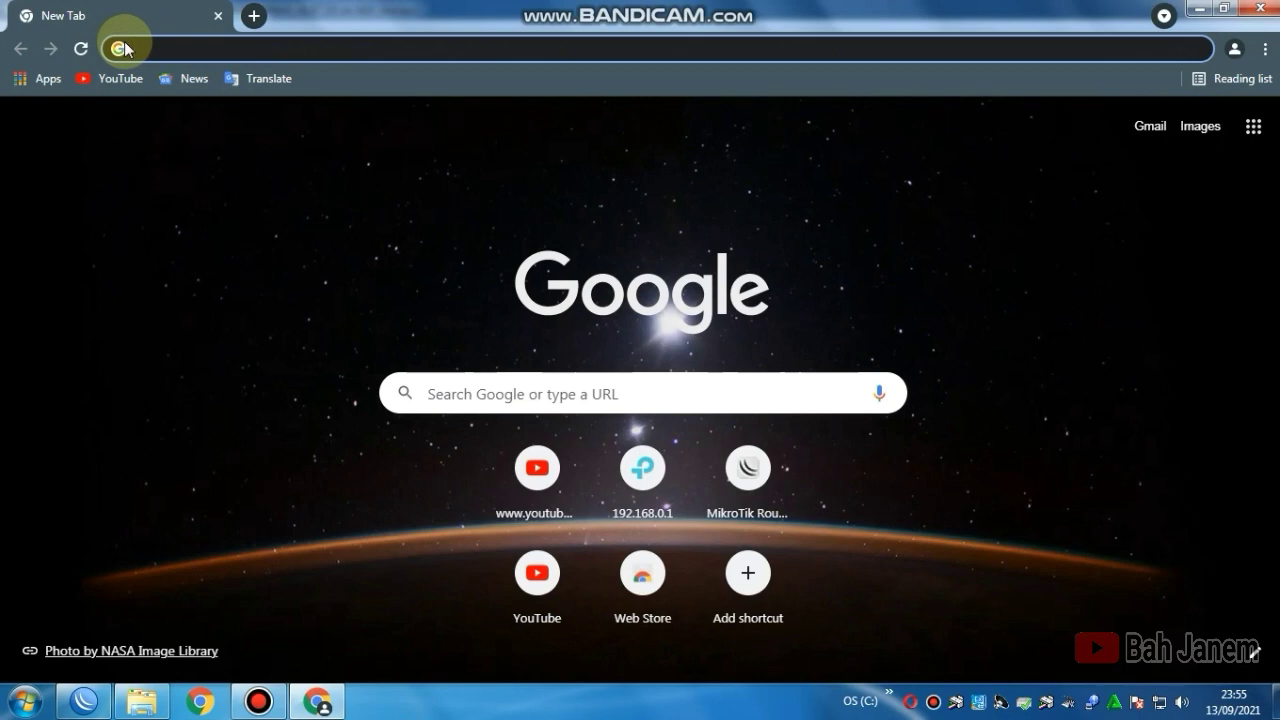
text(1)
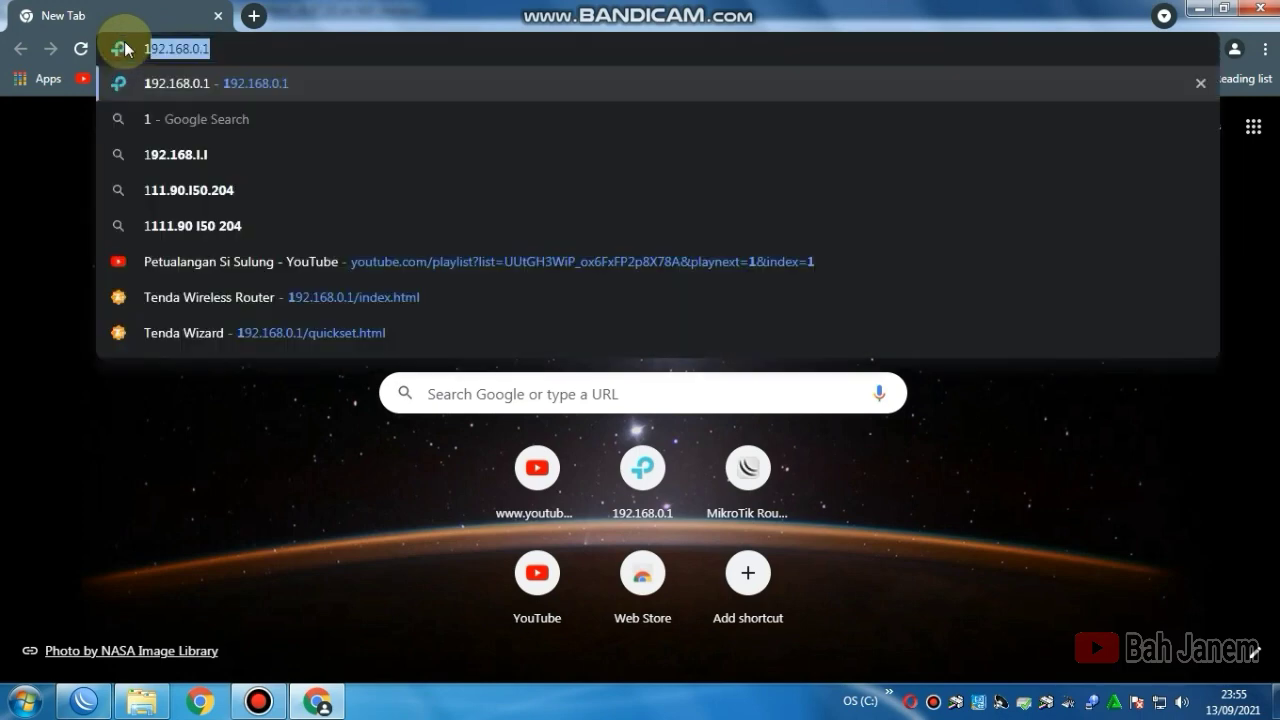
text(92.1)
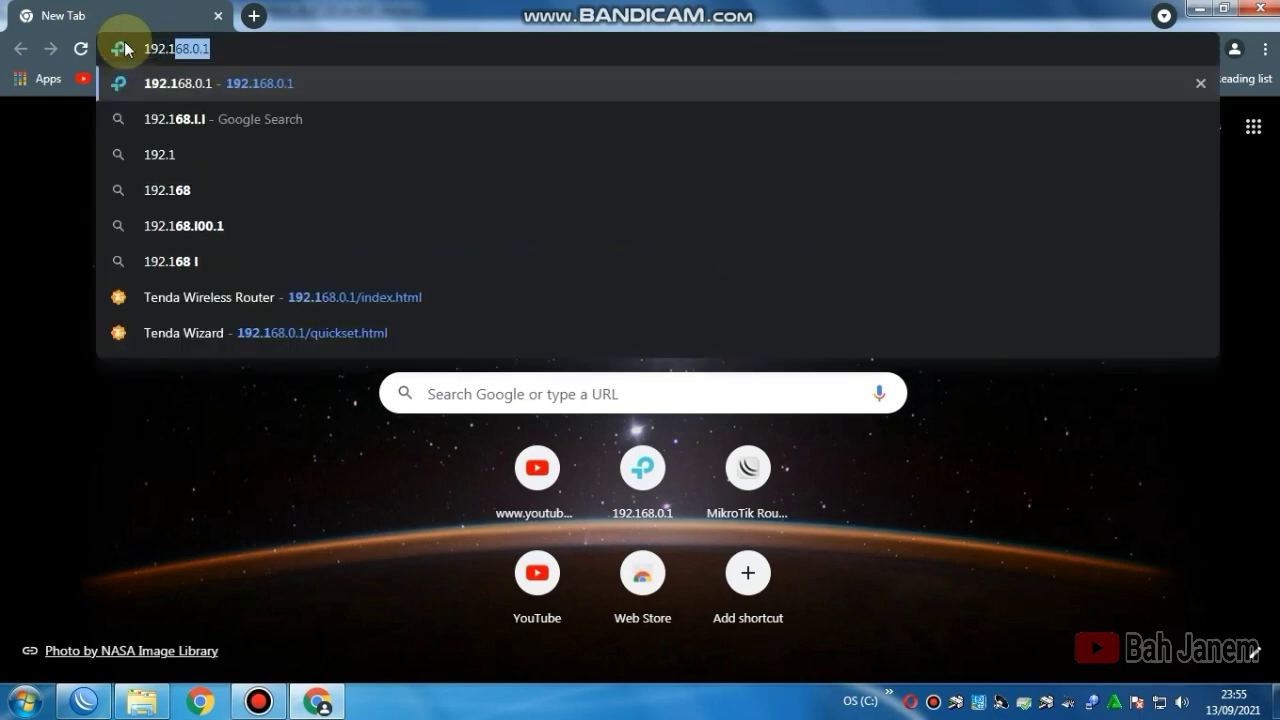
text(68.1.)
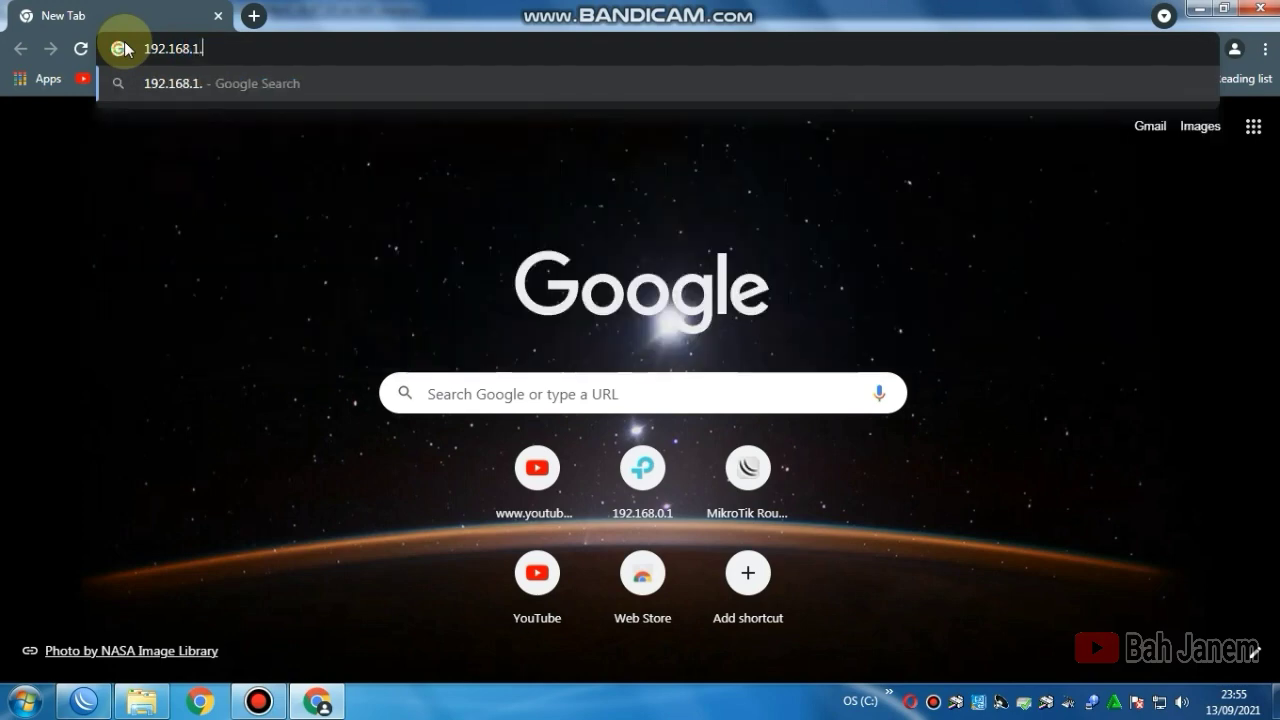
text(2/userman)
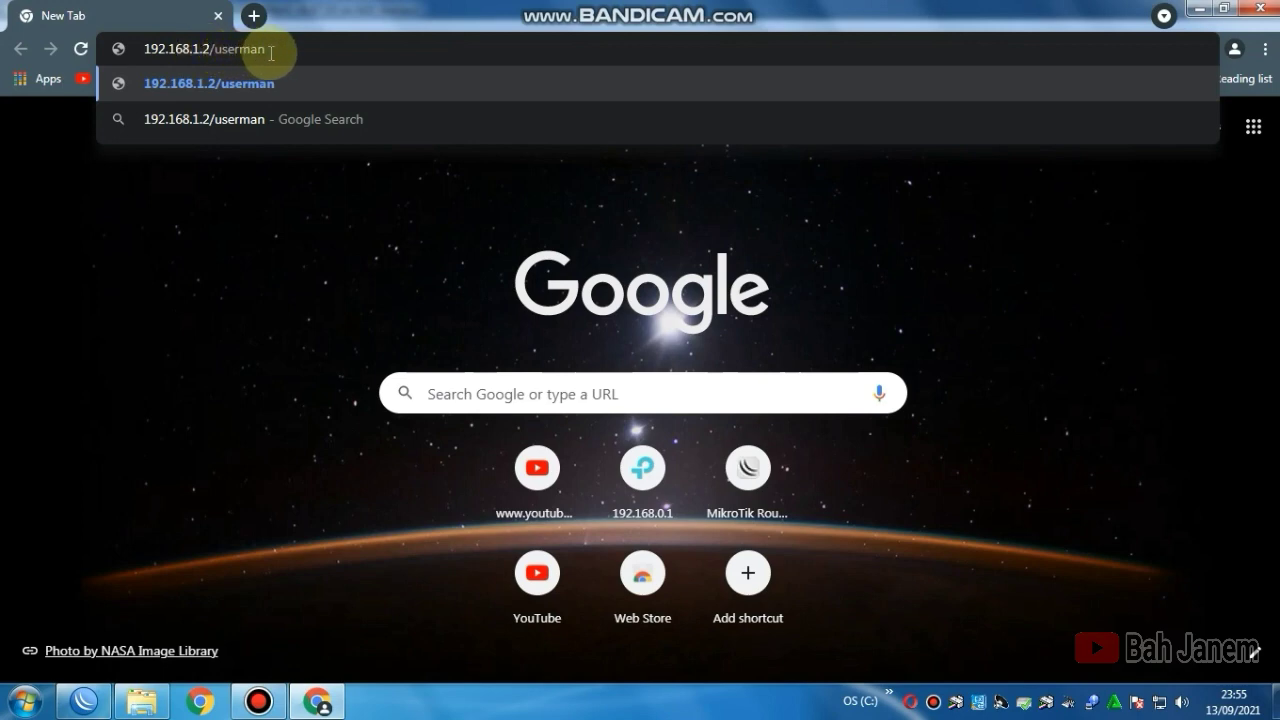
key(Return)
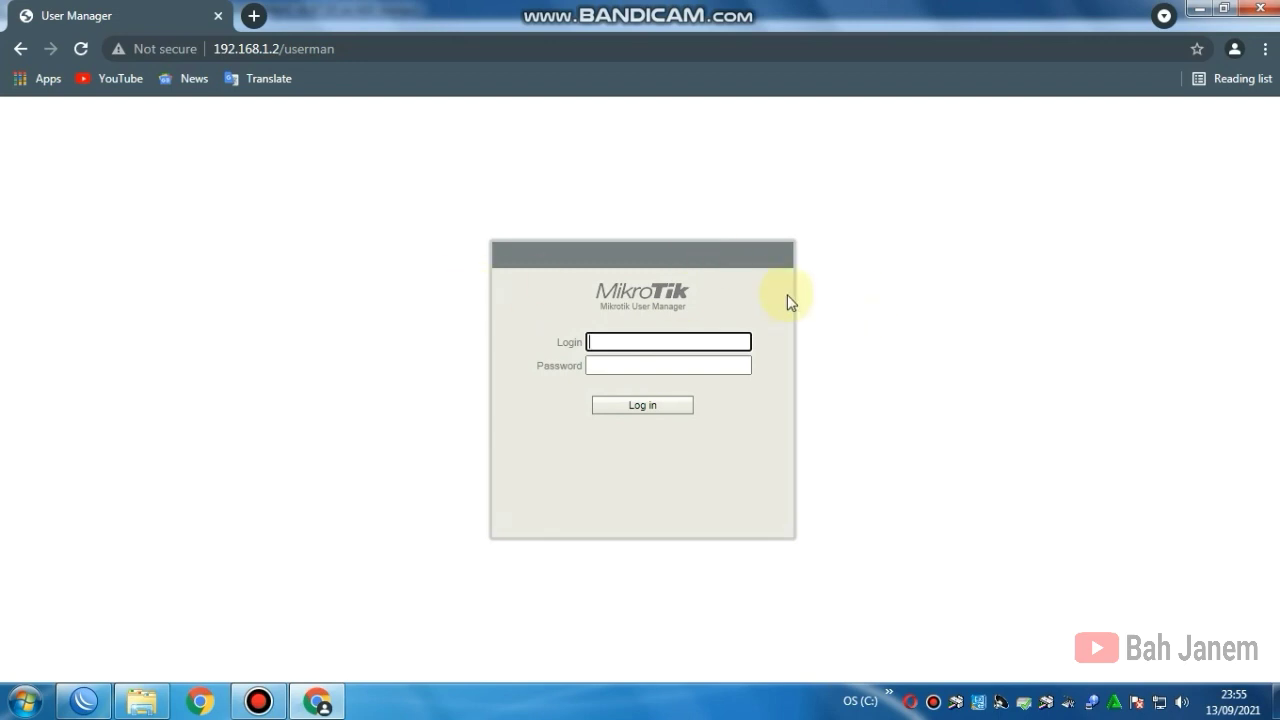
Step: Log in to User Manager with the admin account, then bring WinBox back to the front
text(admin)
click(623, 408)
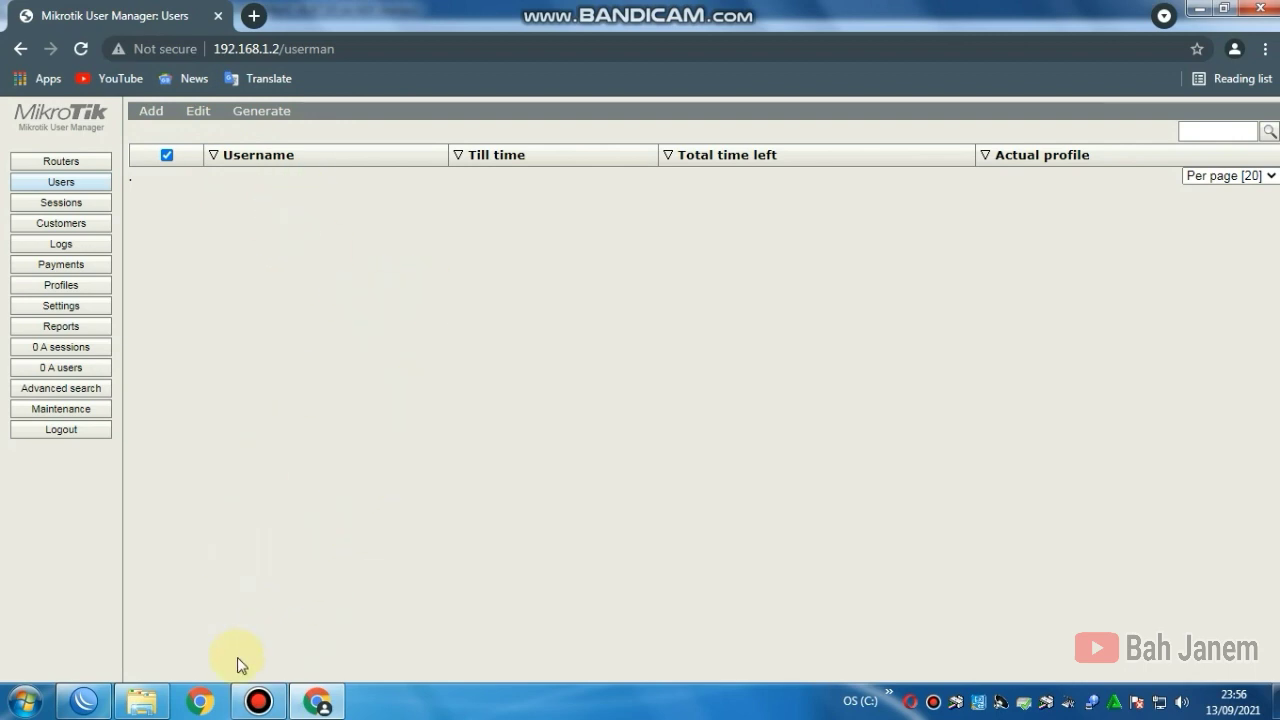
click(78, 695)
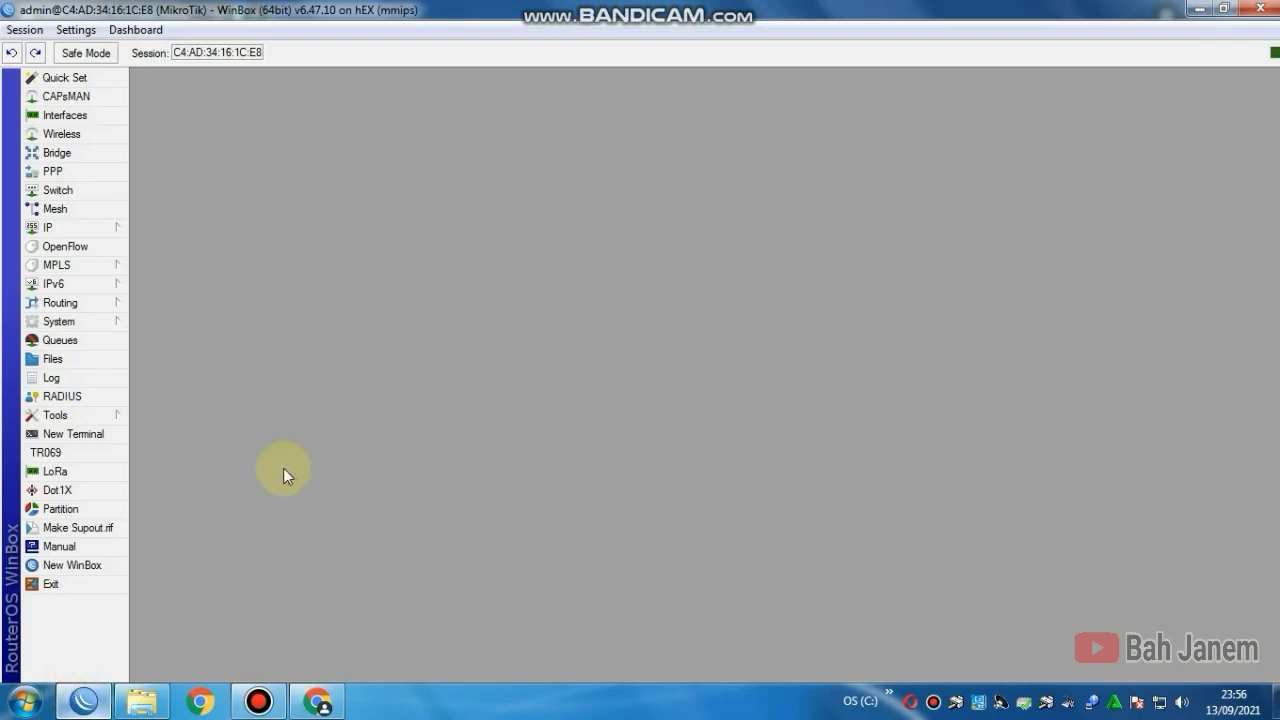
Step: Add a RADIUS server for ppp and hotspot at 127.0.0.1 with a shared secret, and save it
click(52, 397)
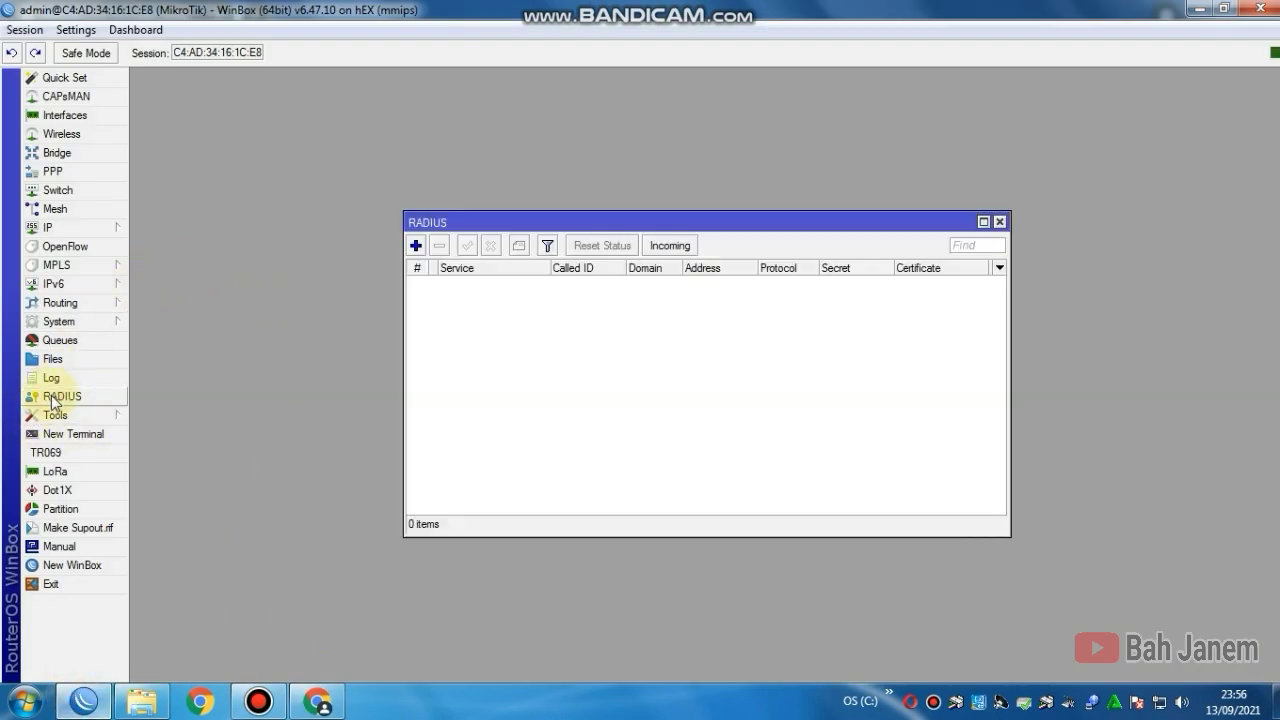
click(416, 246)
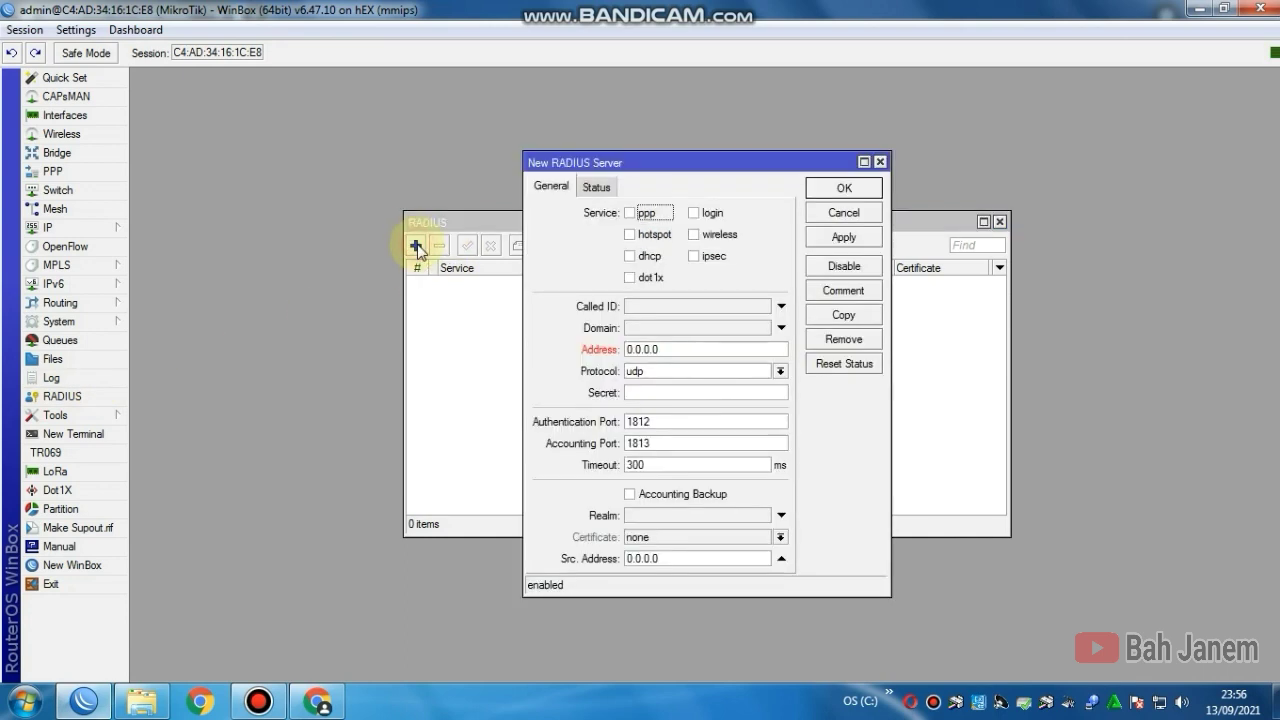
click(630, 213)
click(630, 234)
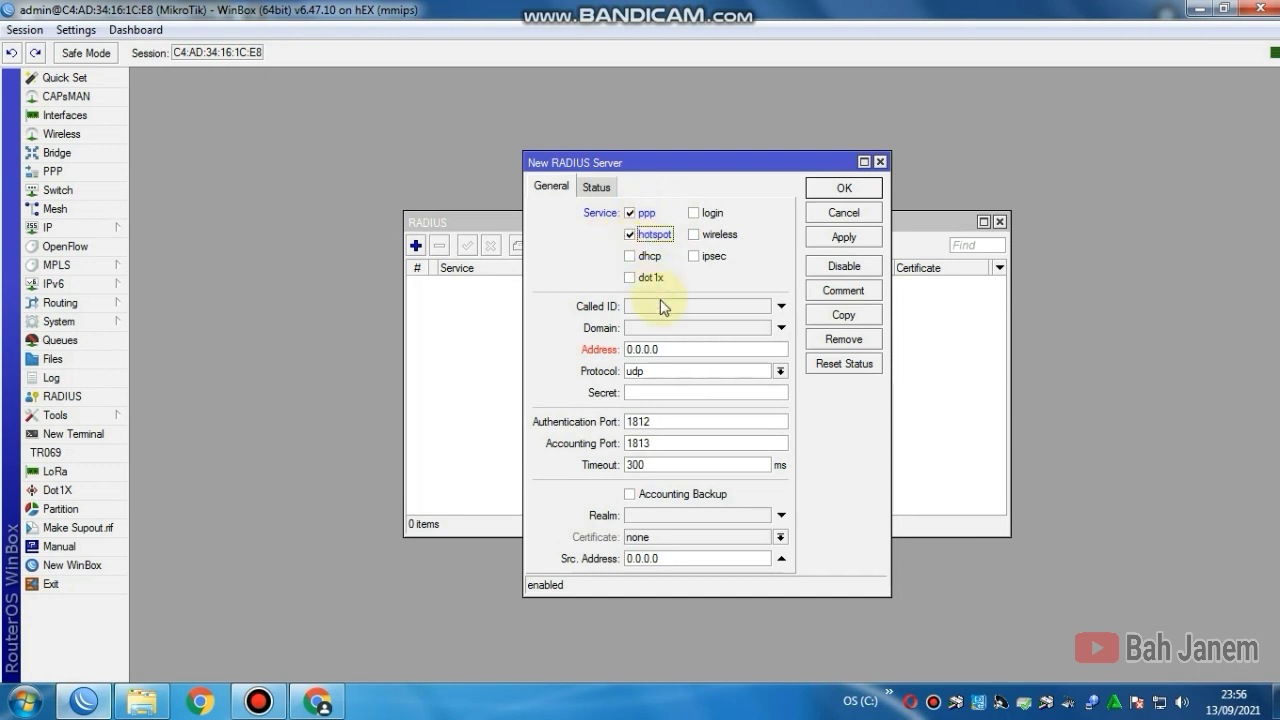
double_click(666, 349)
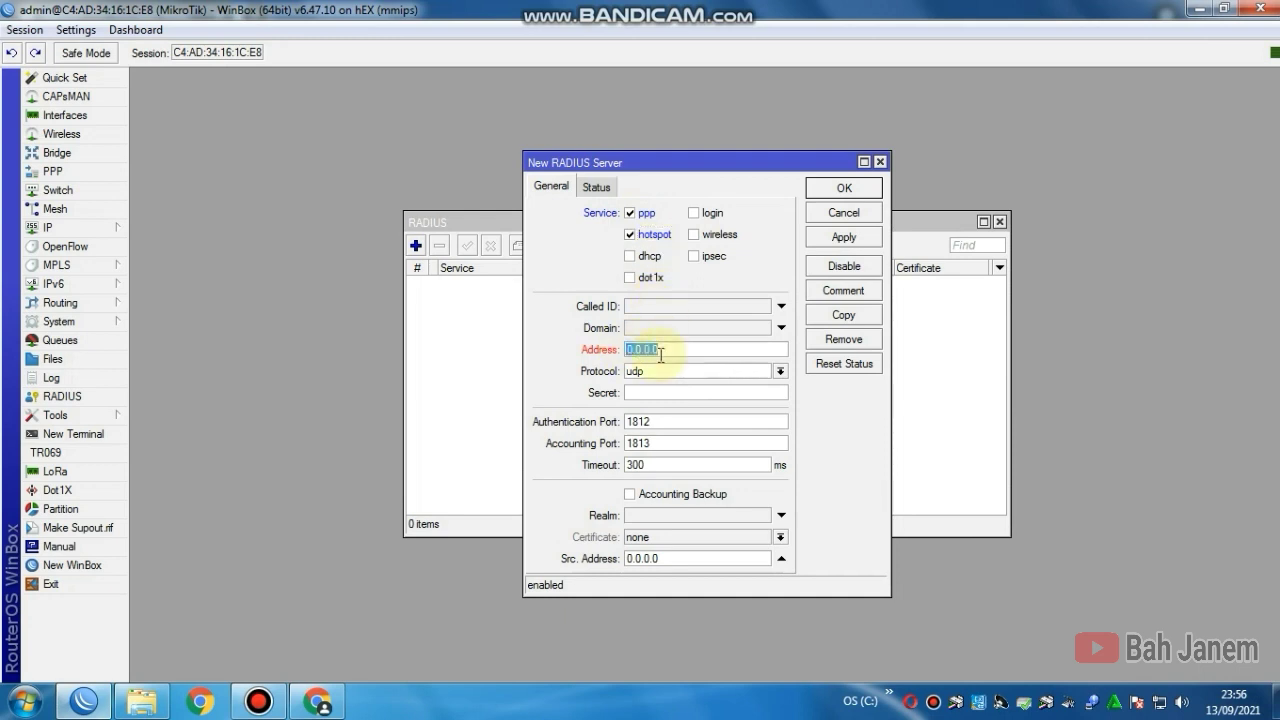
text(127)
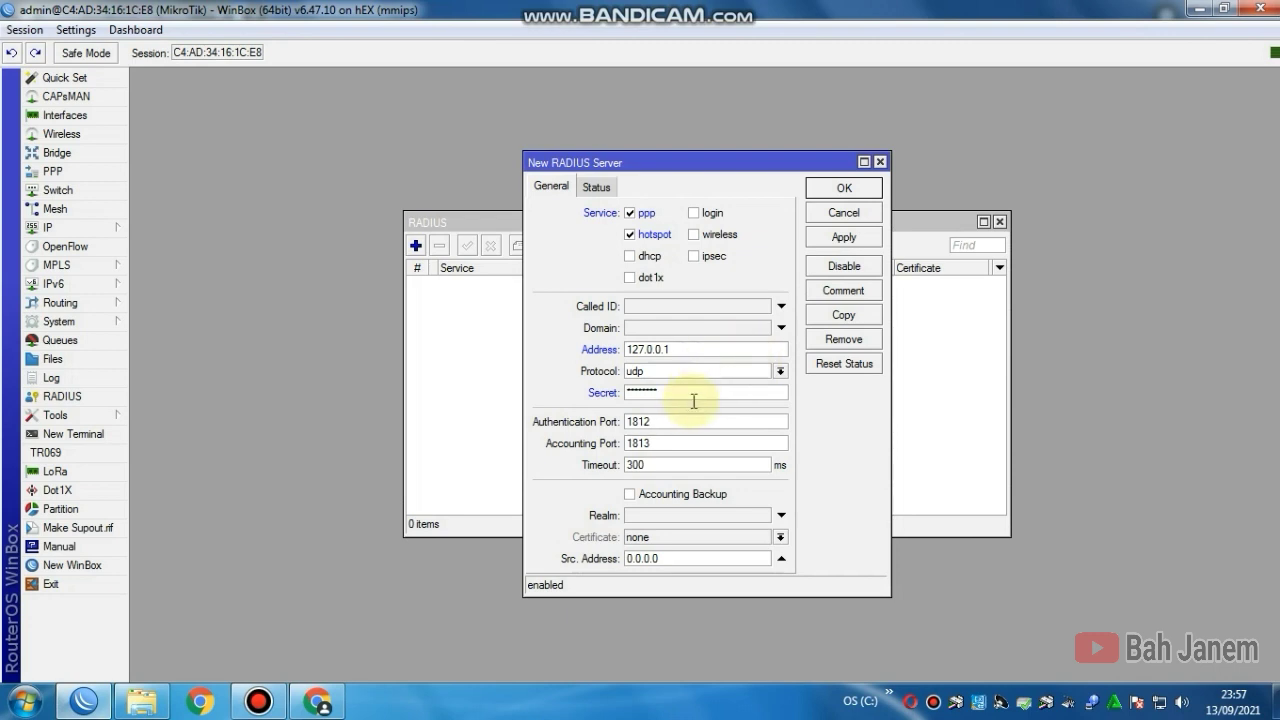
click(817, 240)
click(832, 190)
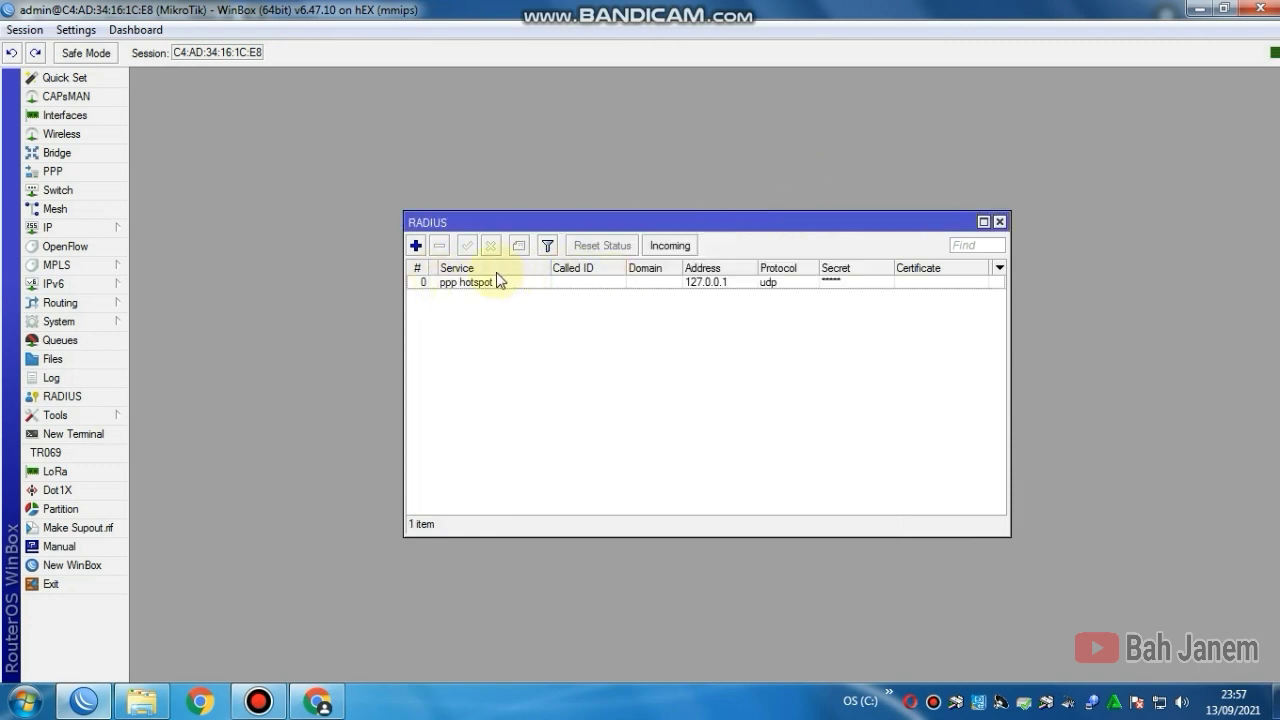
Step: Under Routers, create a new router entry named Annisacell.net and move to its IP field
click(318, 703)
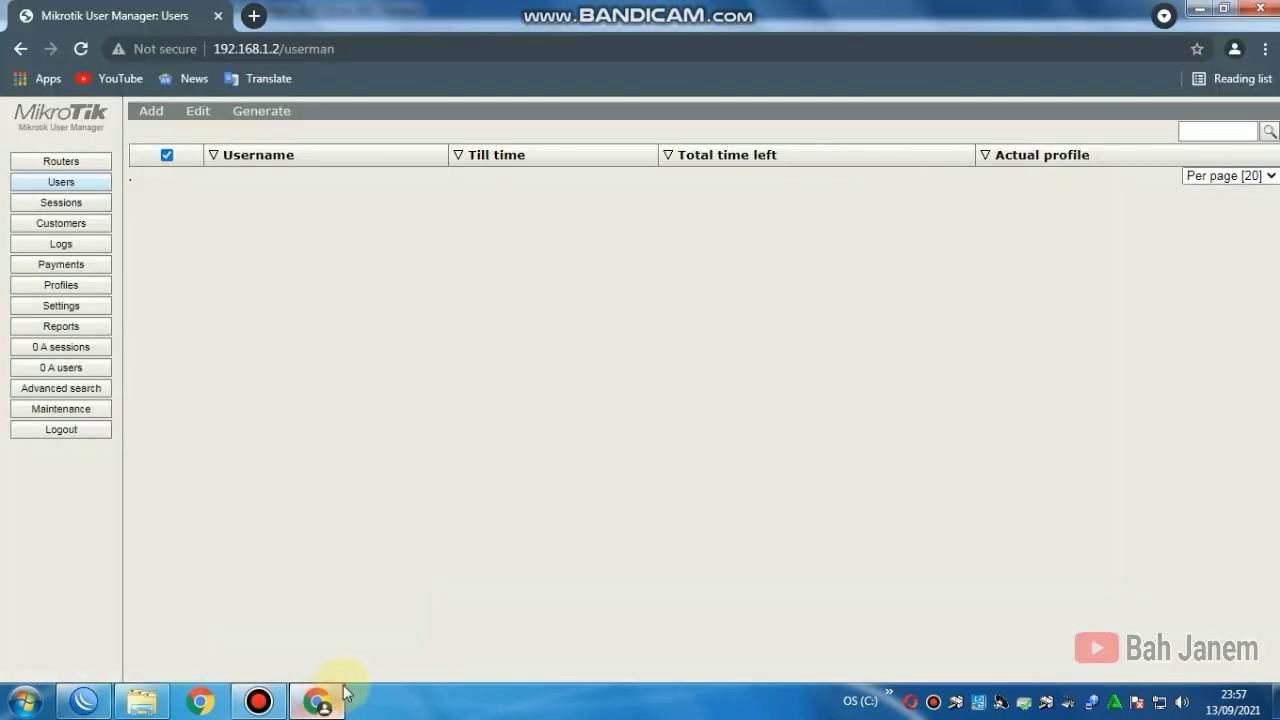
click(145, 114)
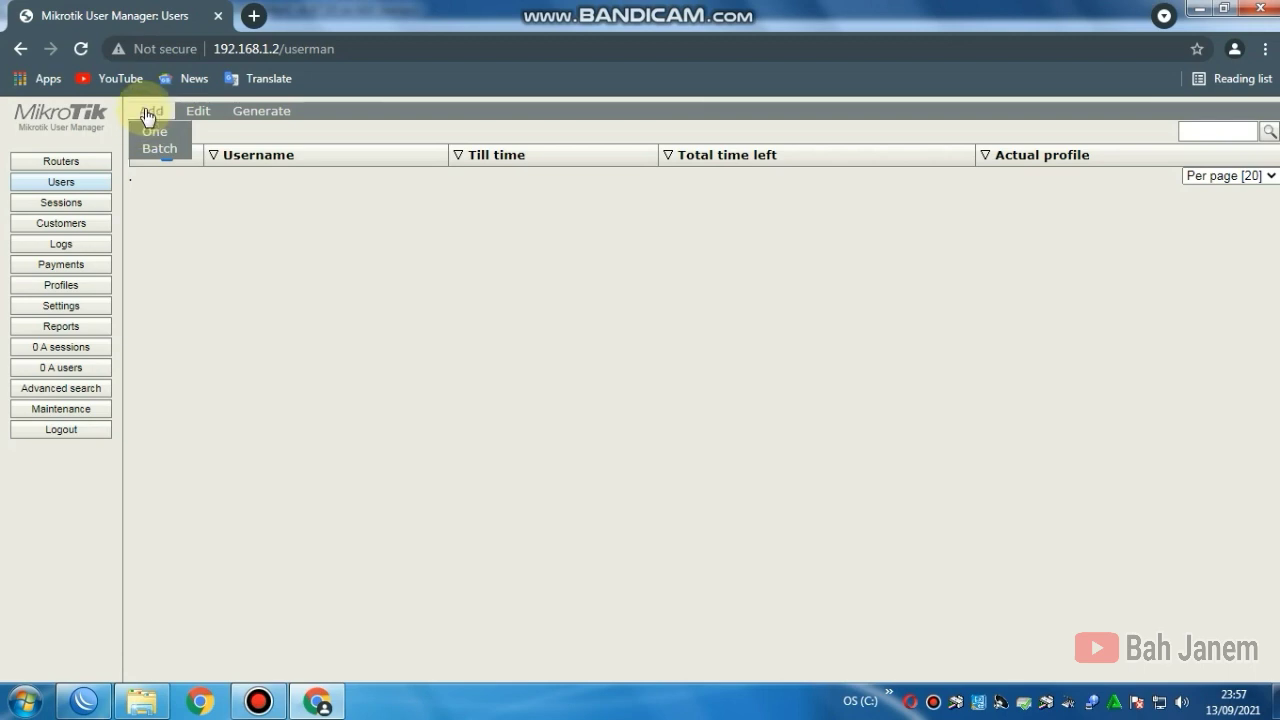
click(66, 161)
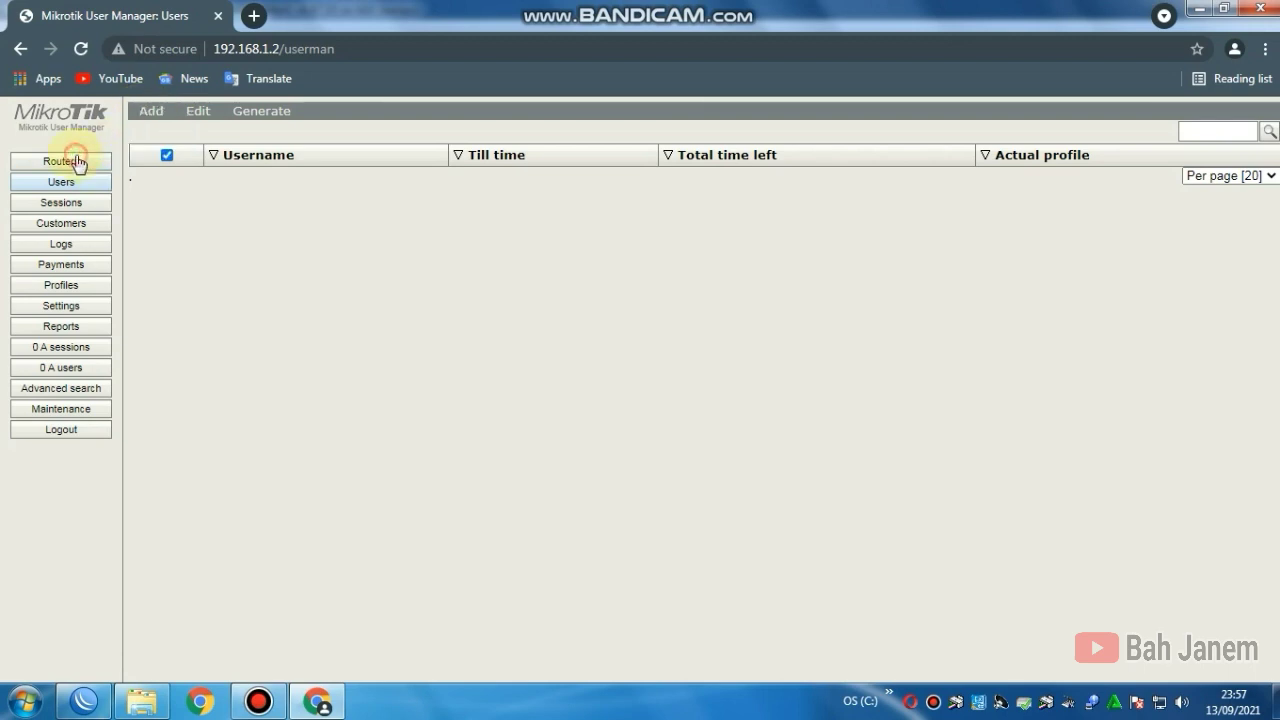
click(150, 113)
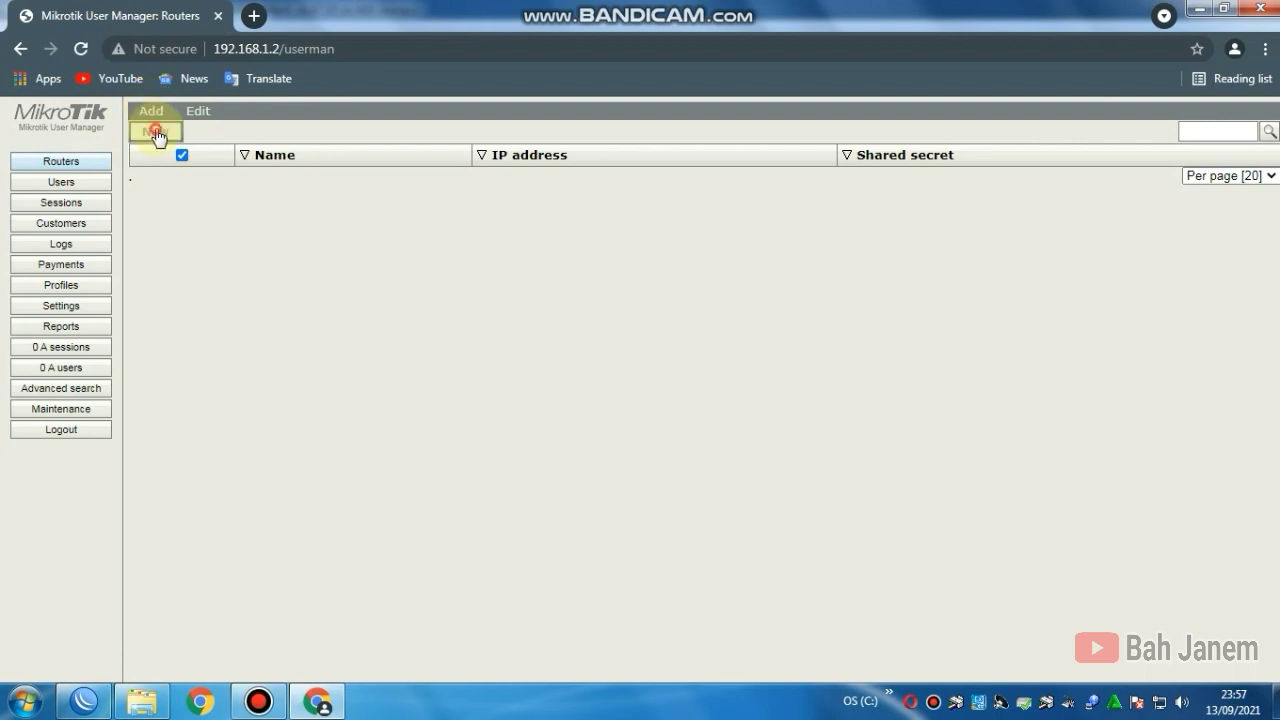
click(156, 133)
click(657, 261)
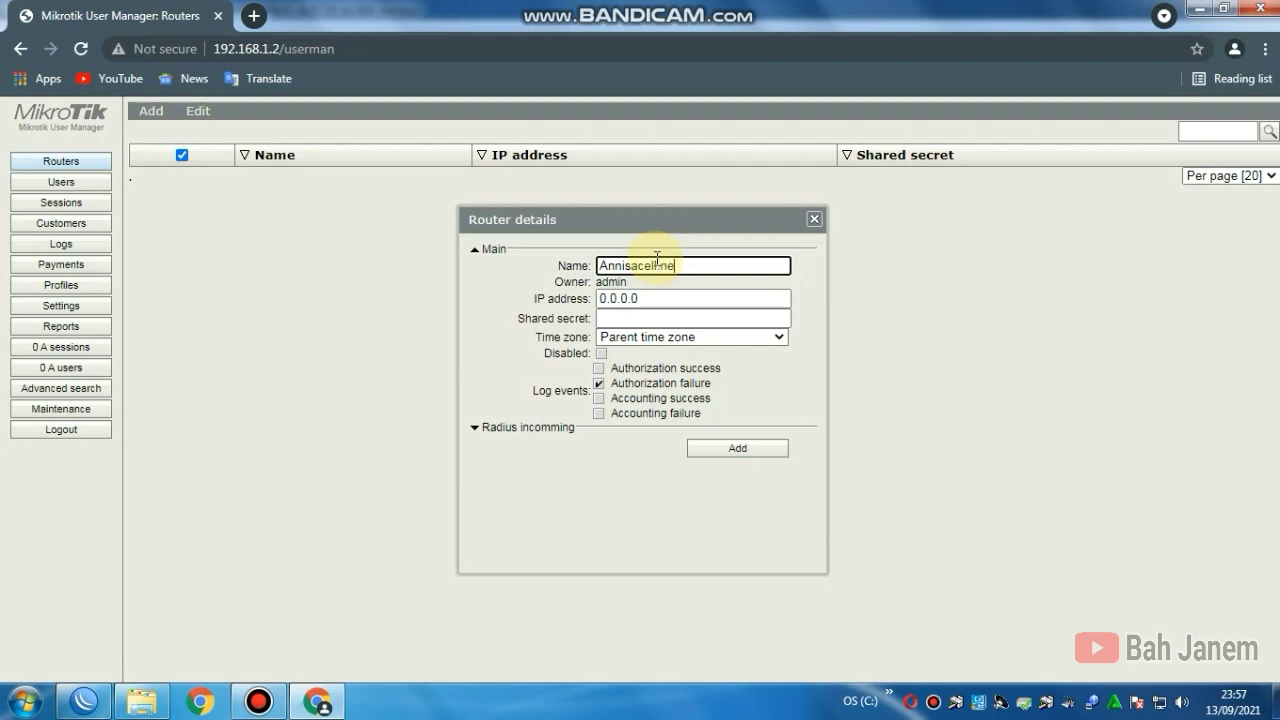
key(Tab)
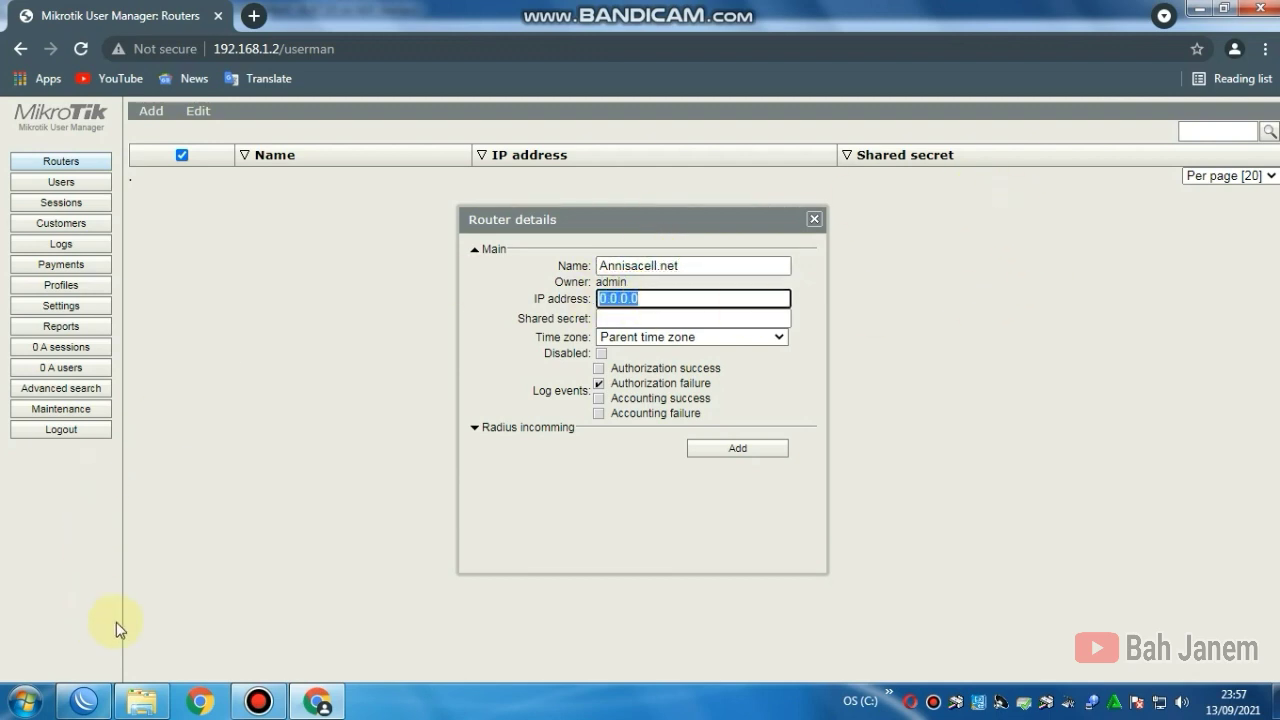
Step: Check the ppp hotspot RADIUS entry and set the User Manager router's IP to 127.0.0.1
click(84, 700)
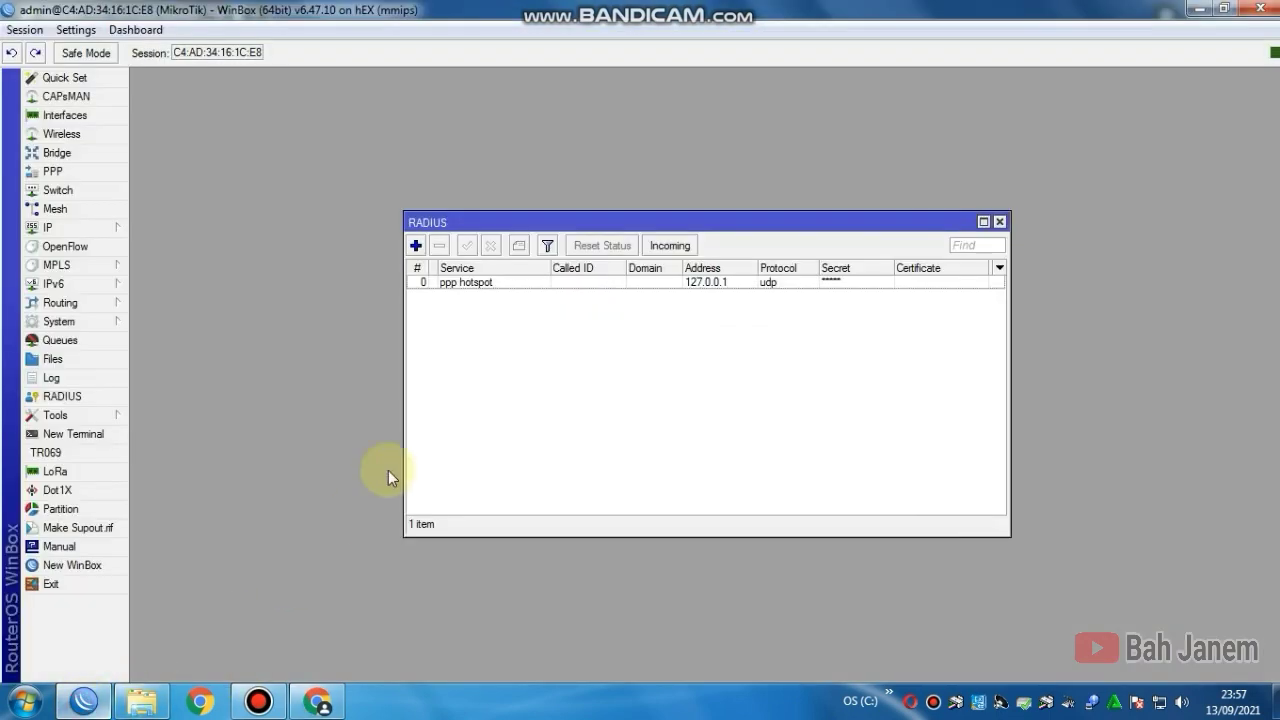
double_click(455, 283)
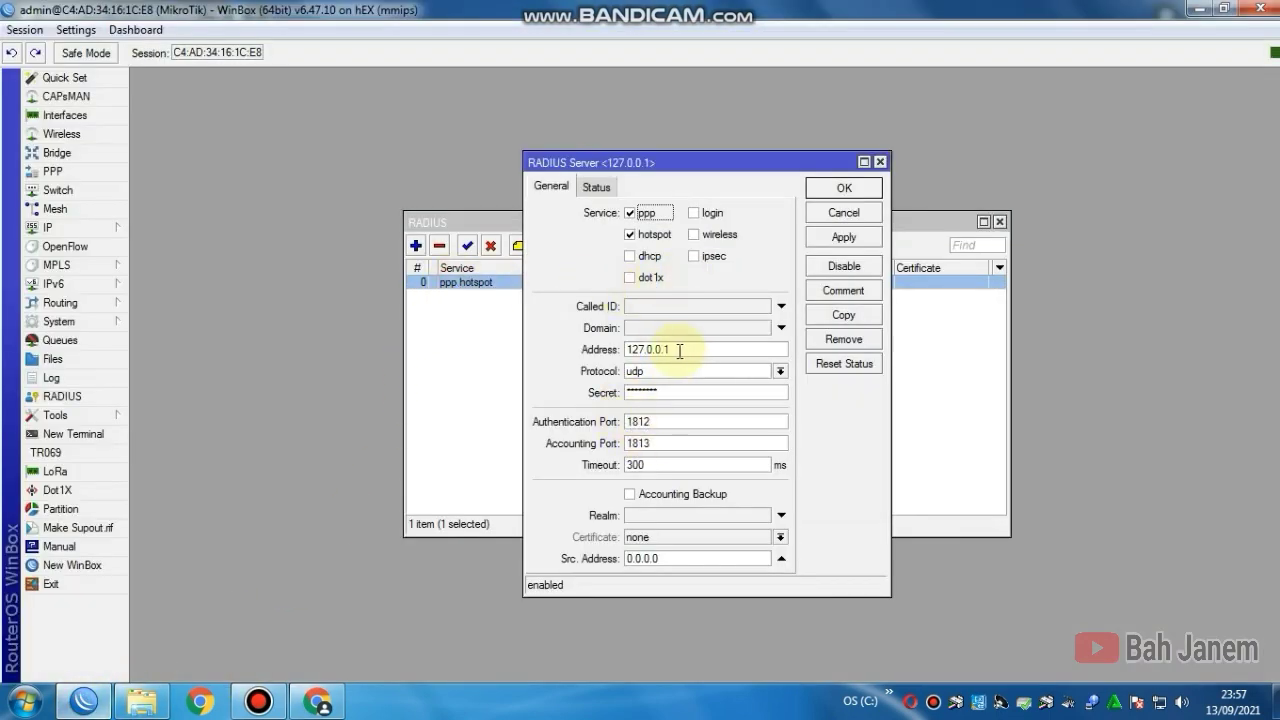
click(336, 706)
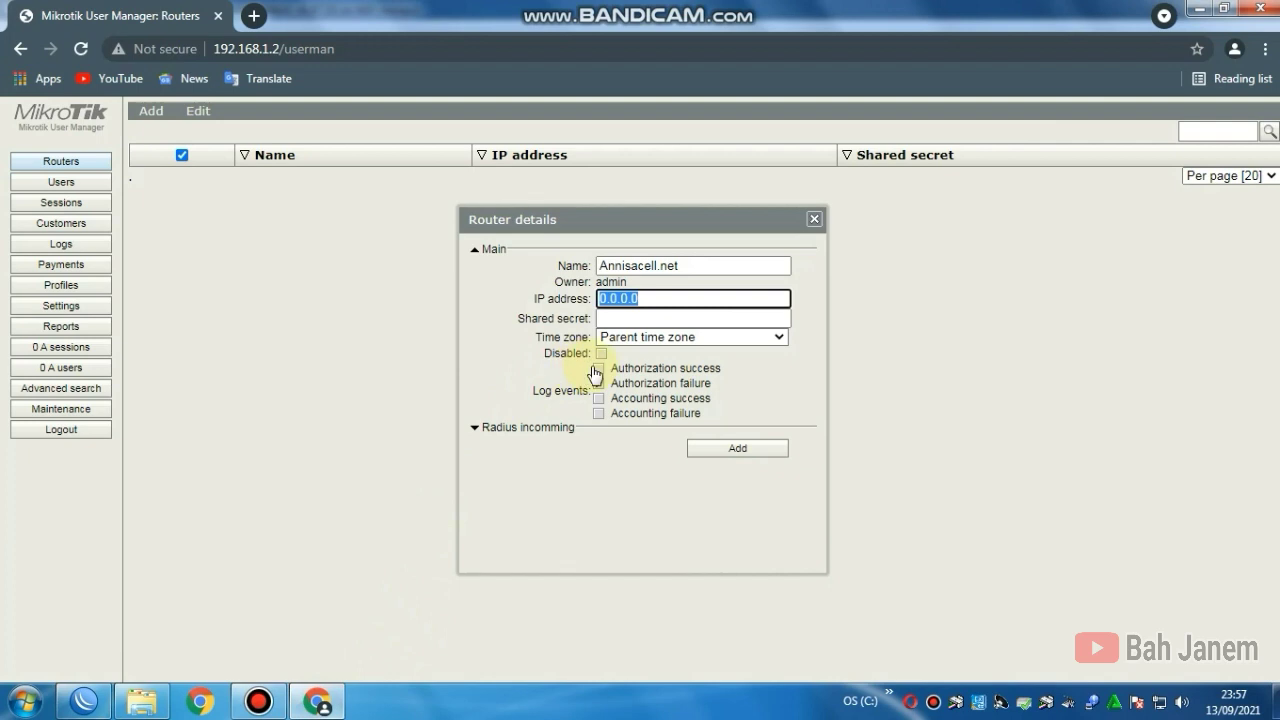
text(127)
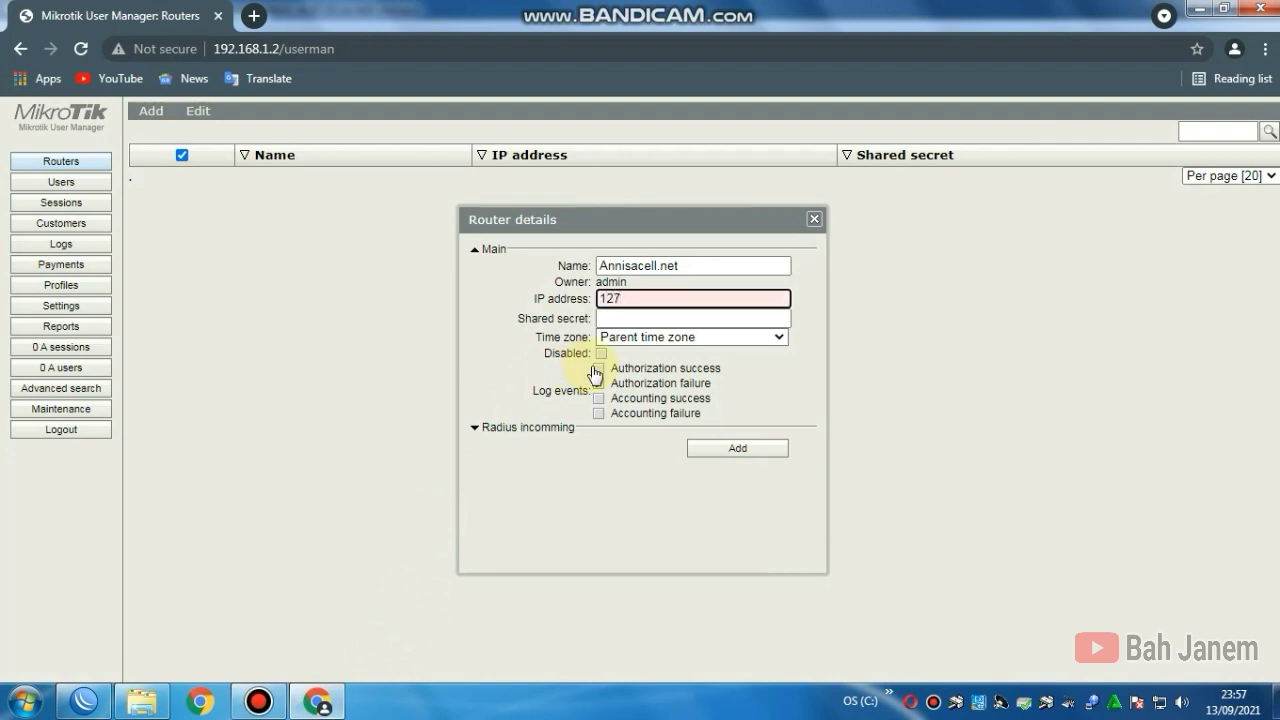
text(.0.0.1)
click(598, 383)
click(620, 319)
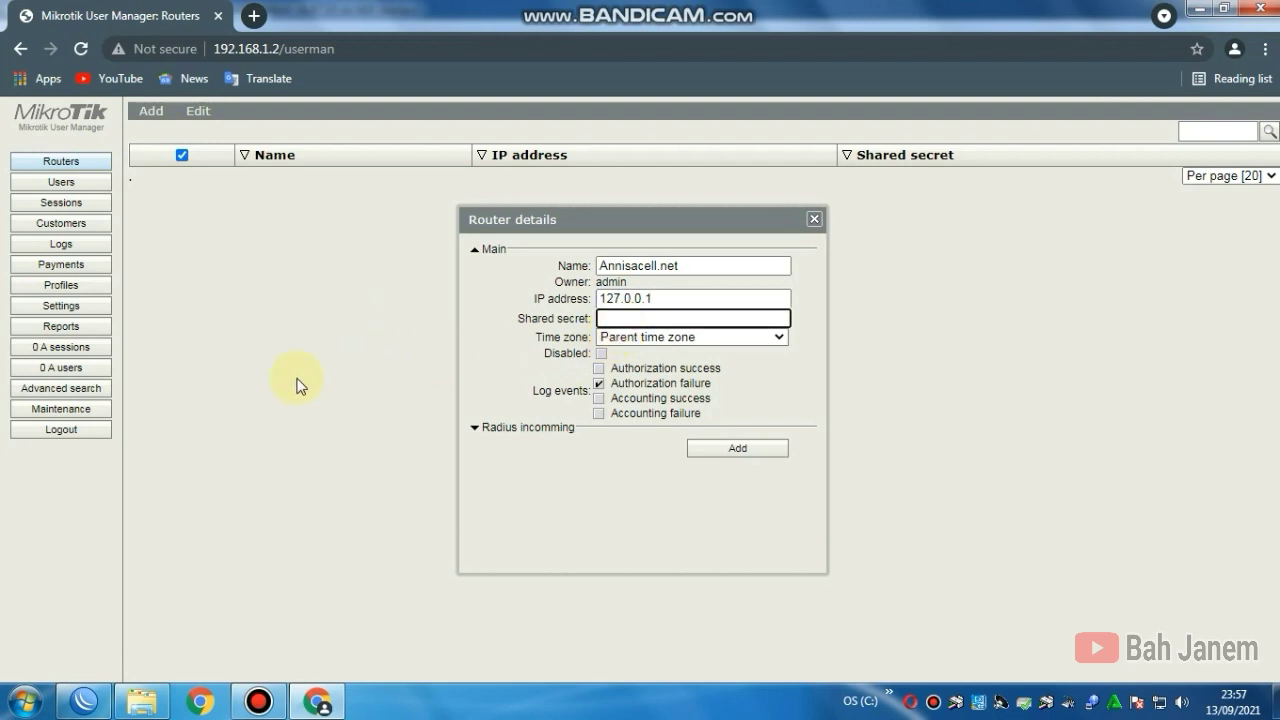
Step: Turn off Hide Passwords in WinBox so the RADIUS secret shows in plain text
click(85, 701)
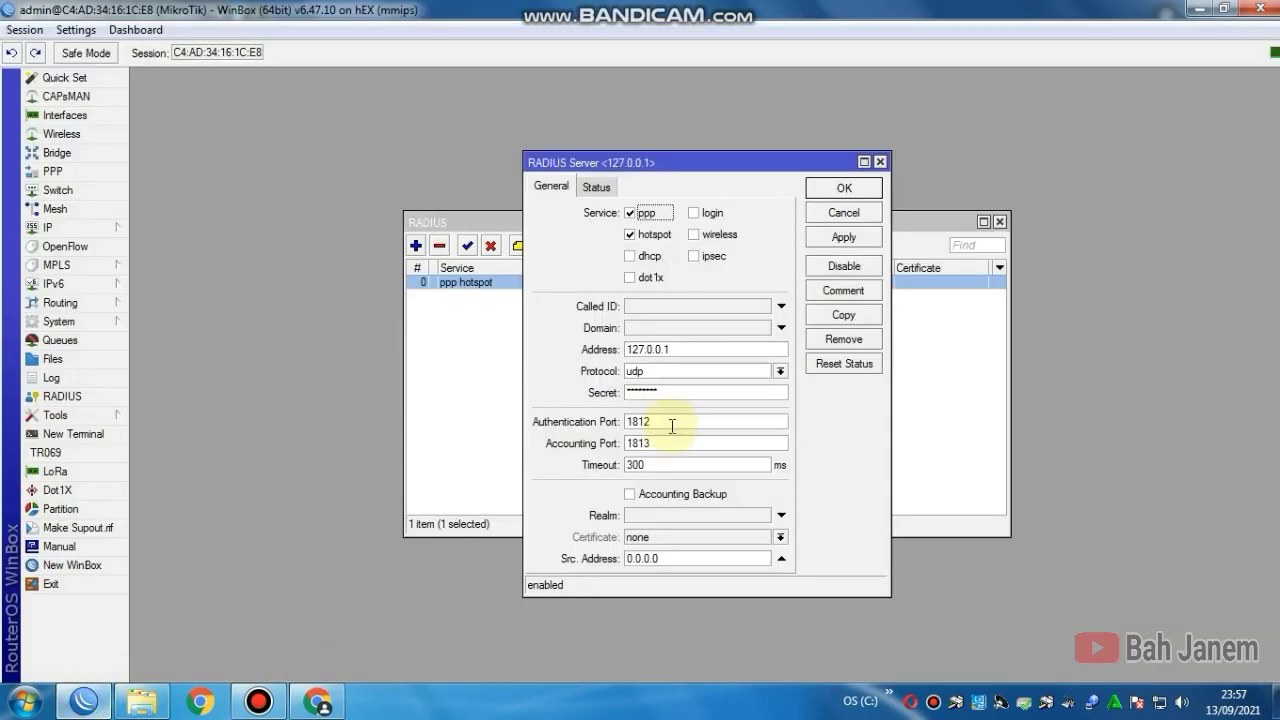
click(645, 392)
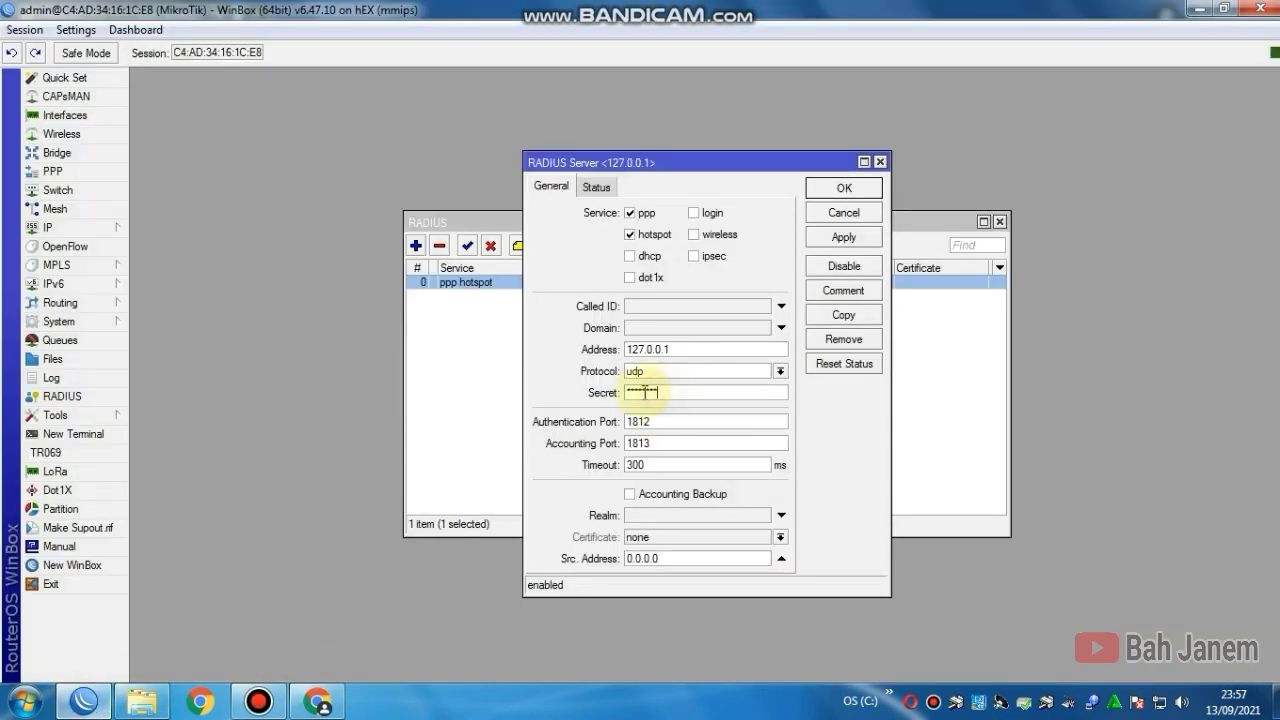
click(25, 29)
mouse_move(76, 29)
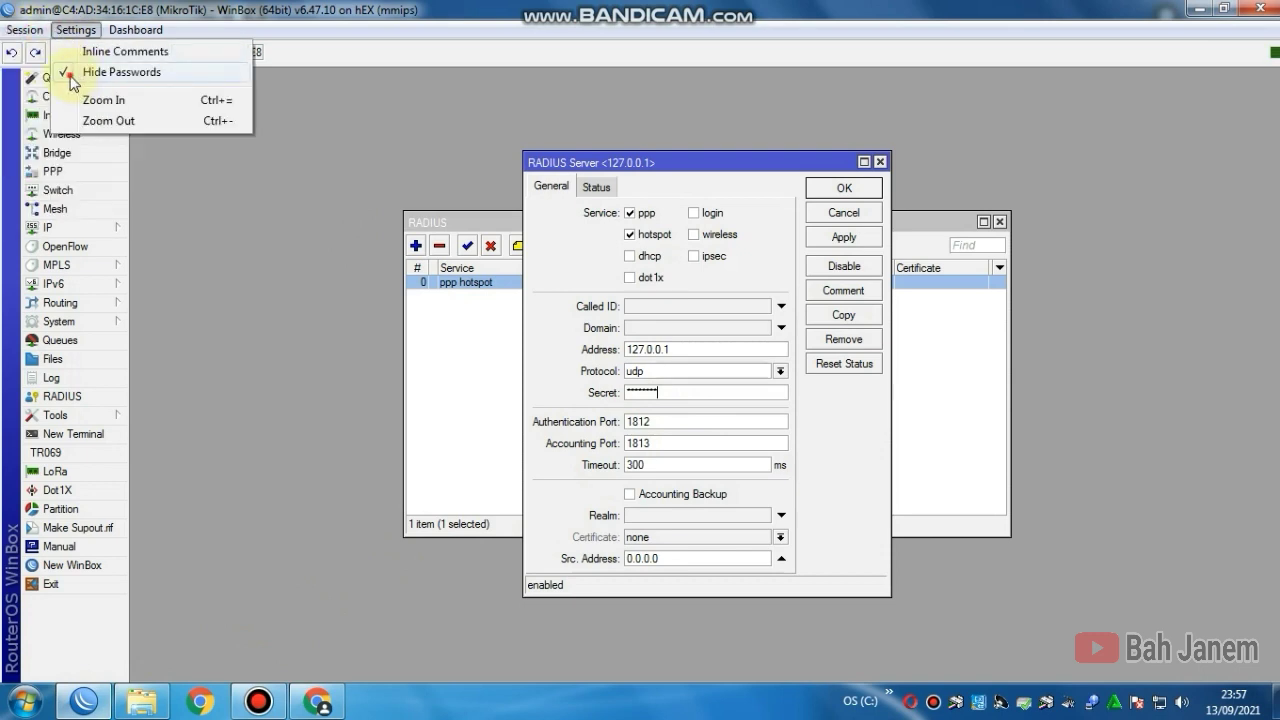
click(74, 74)
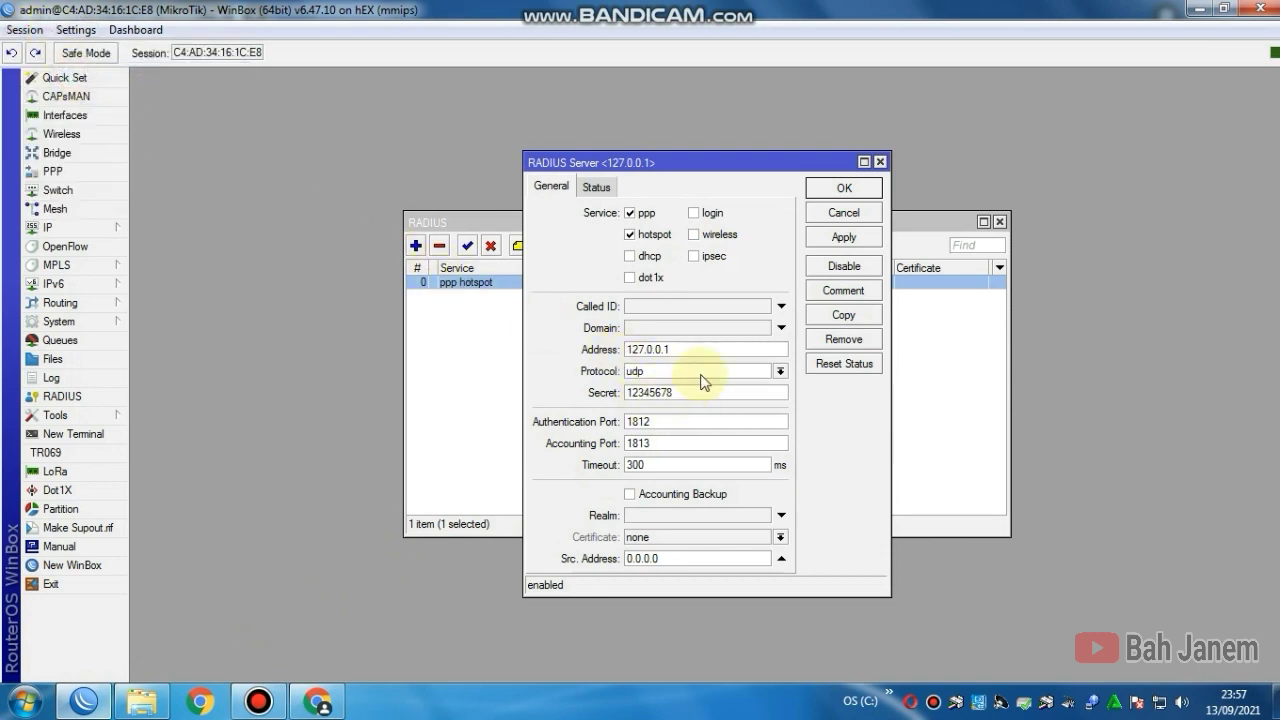
click(318, 700)
Step: Enter the router's shared secret and set its time zone to +07:00
click(612, 318)
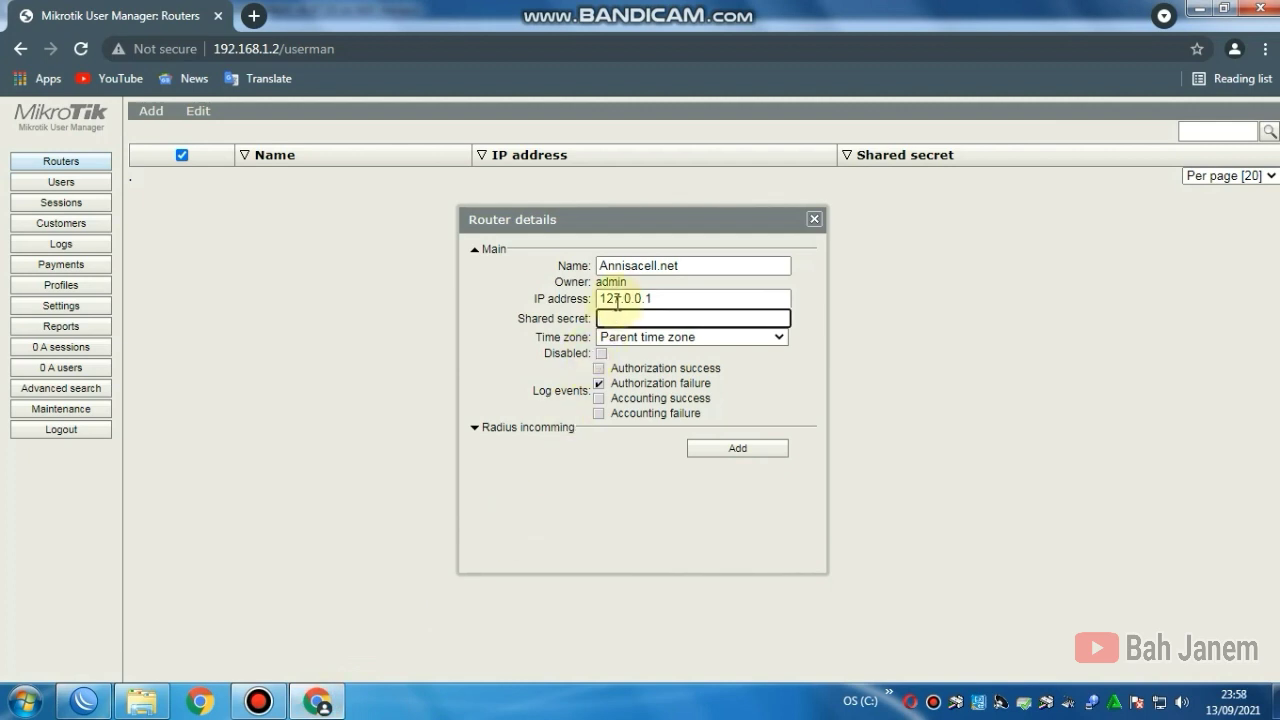
text(12345678)
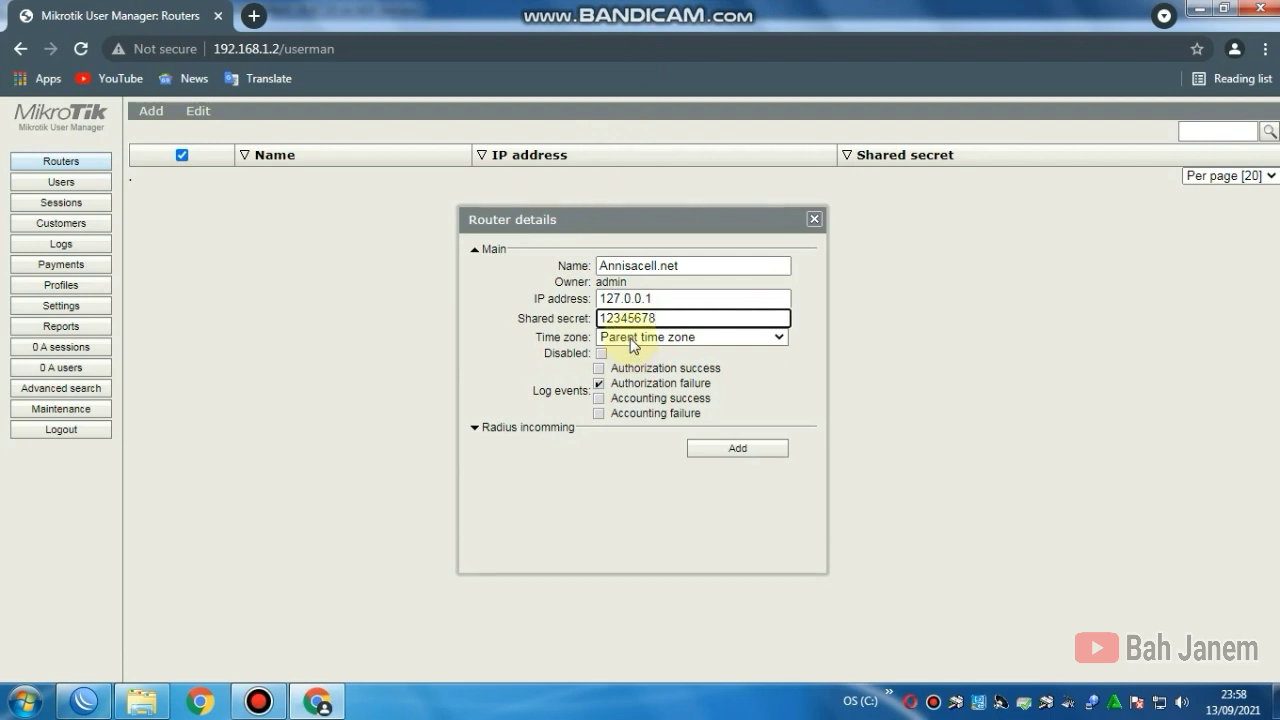
click(631, 340)
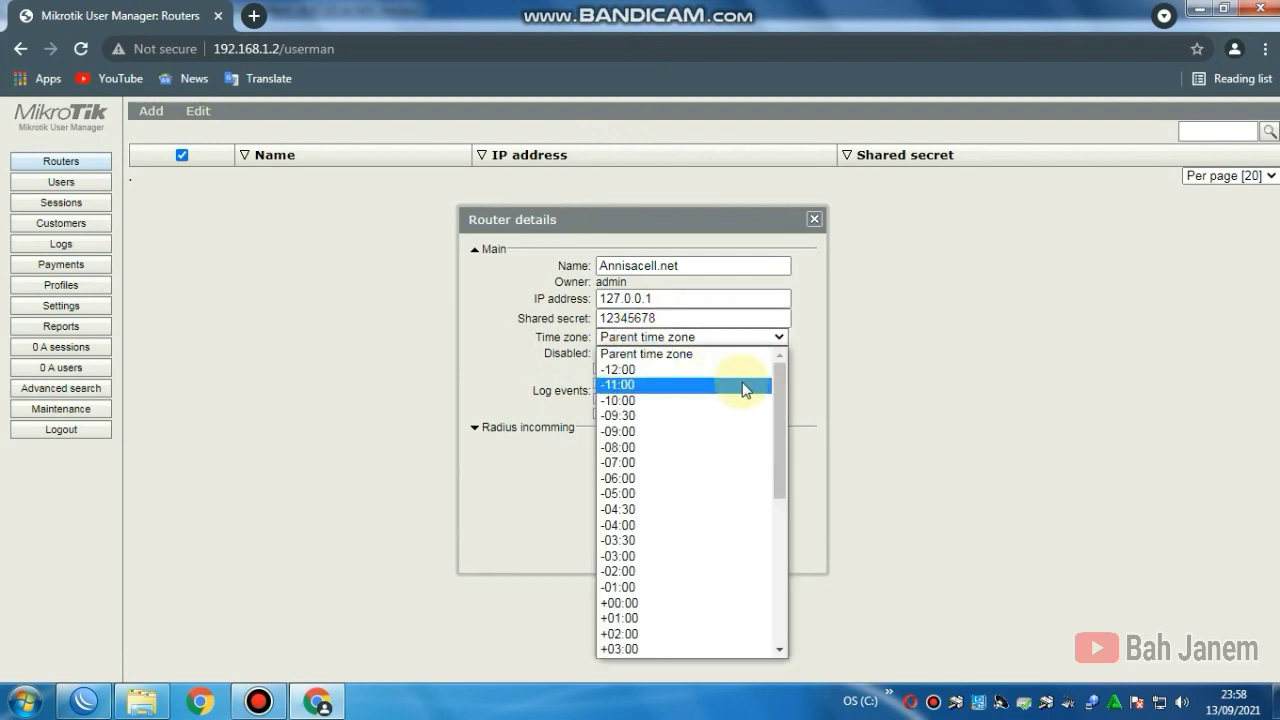
drag(780, 393, 786, 504)
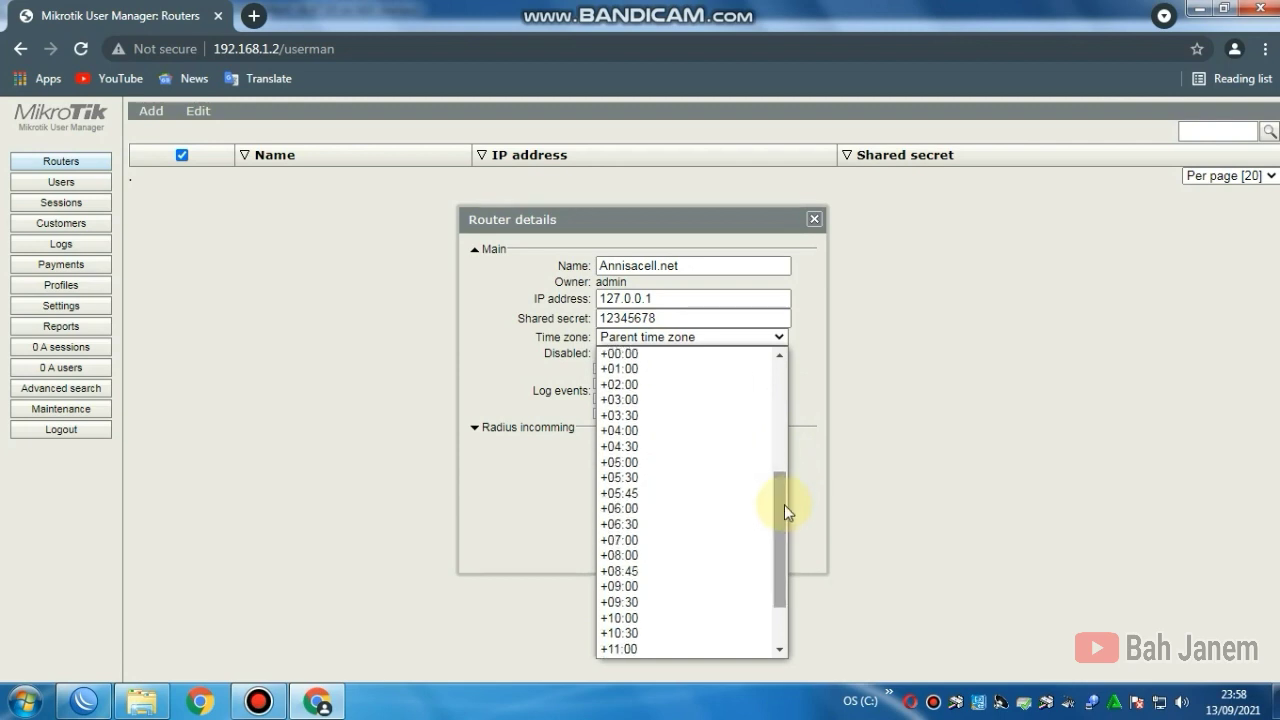
click(640, 546)
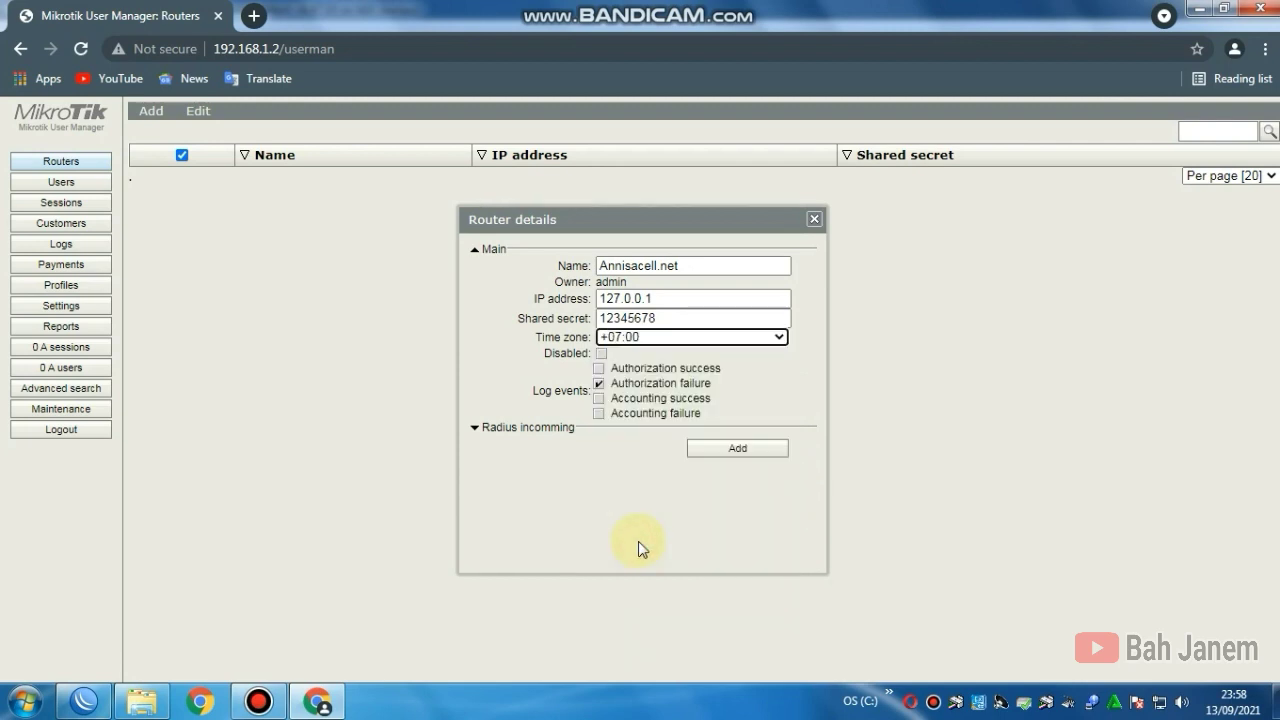
click(660, 340)
click(614, 651)
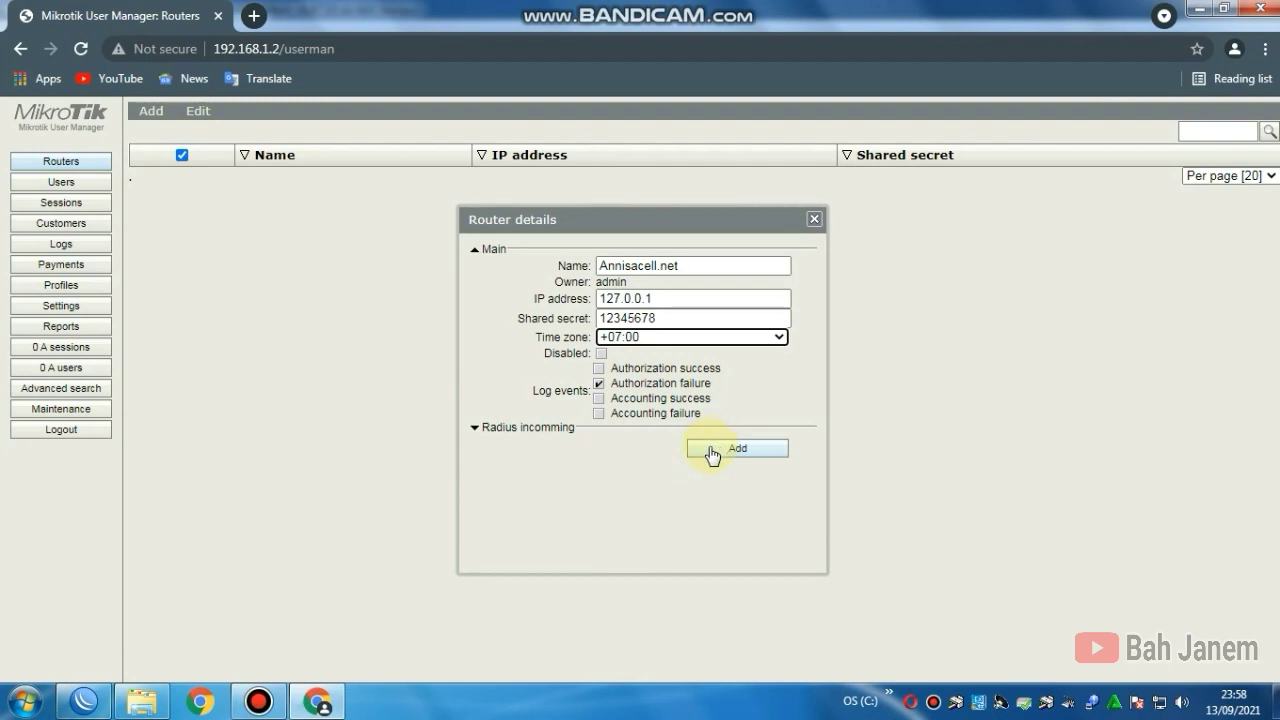
Step: Save router Annisacell.net, then close the RADIUS server details in WinBox
click(557, 428)
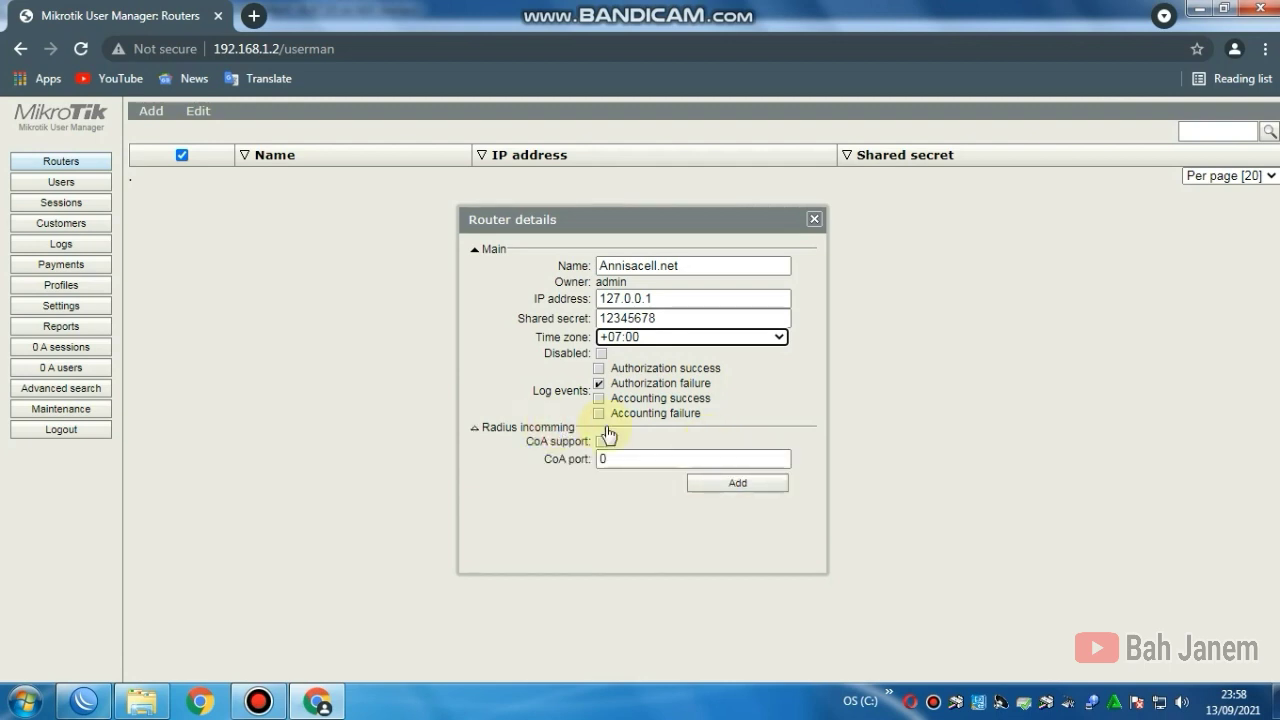
click(722, 491)
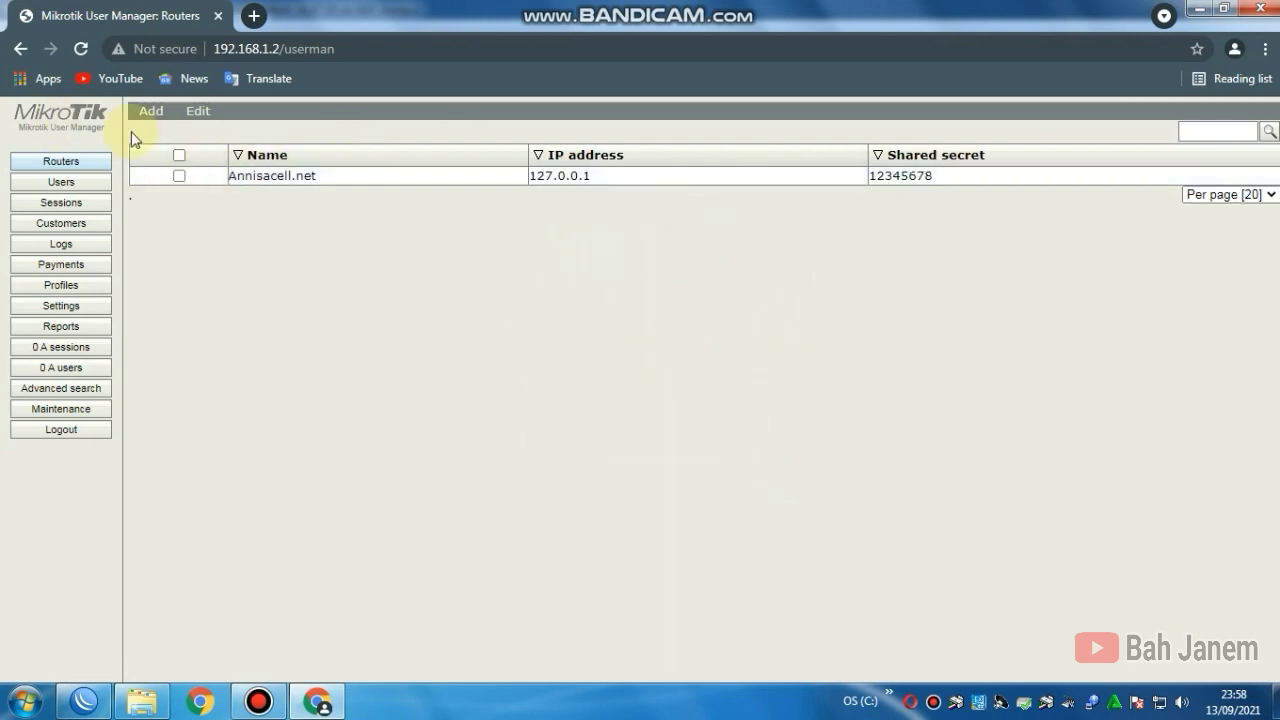
click(84, 700)
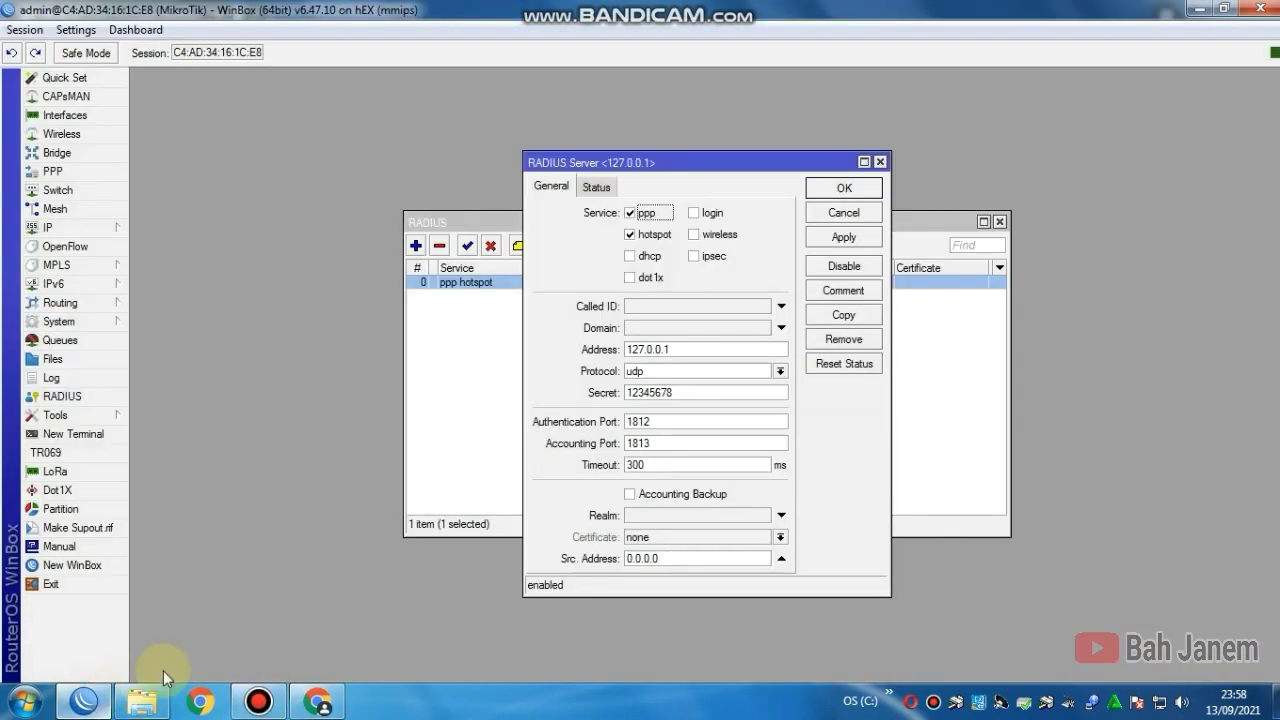
click(880, 162)
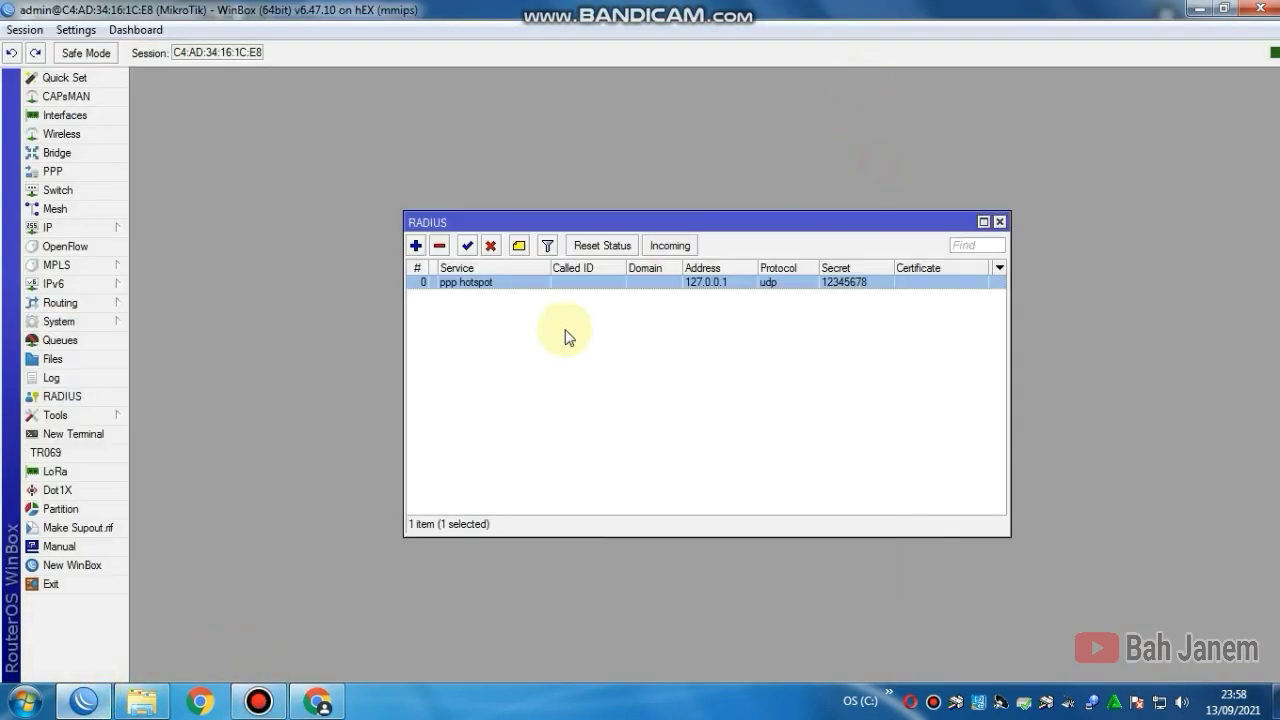
Step: Enable Use RADIUS on hotspot server profile hsprof1, then close the Hotspot and RADIUS windows
click(108, 230)
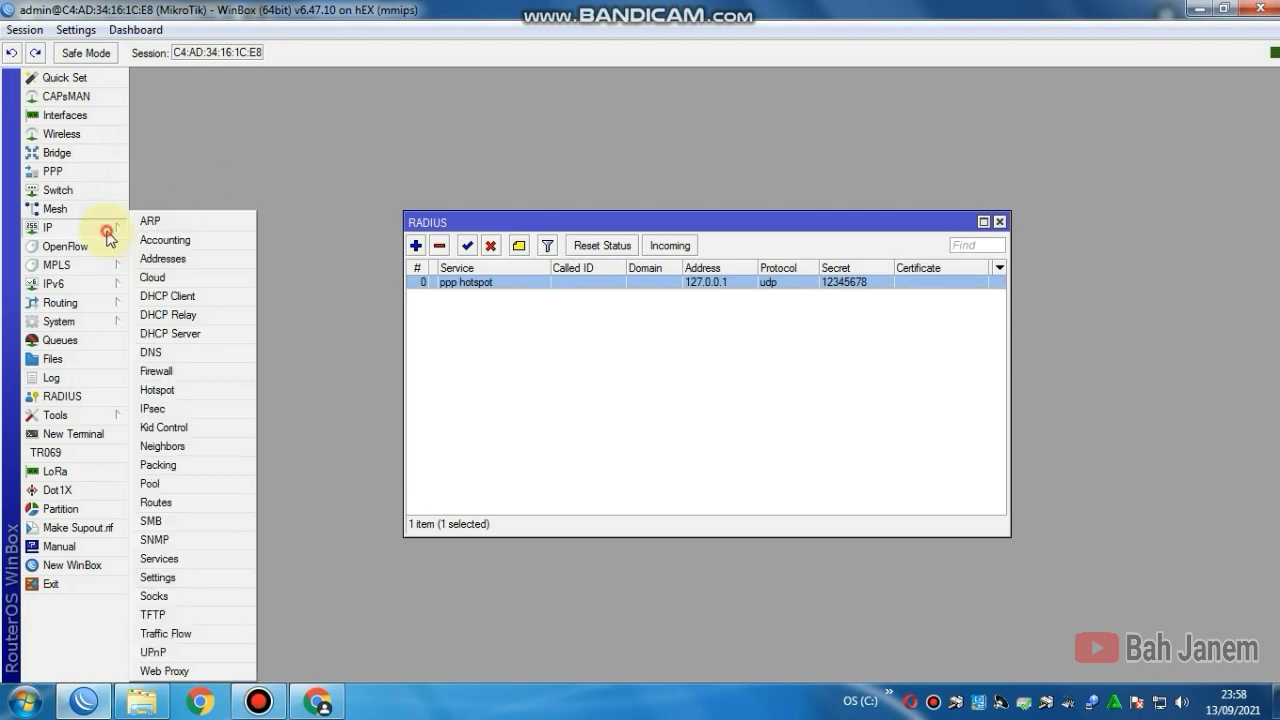
click(200, 397)
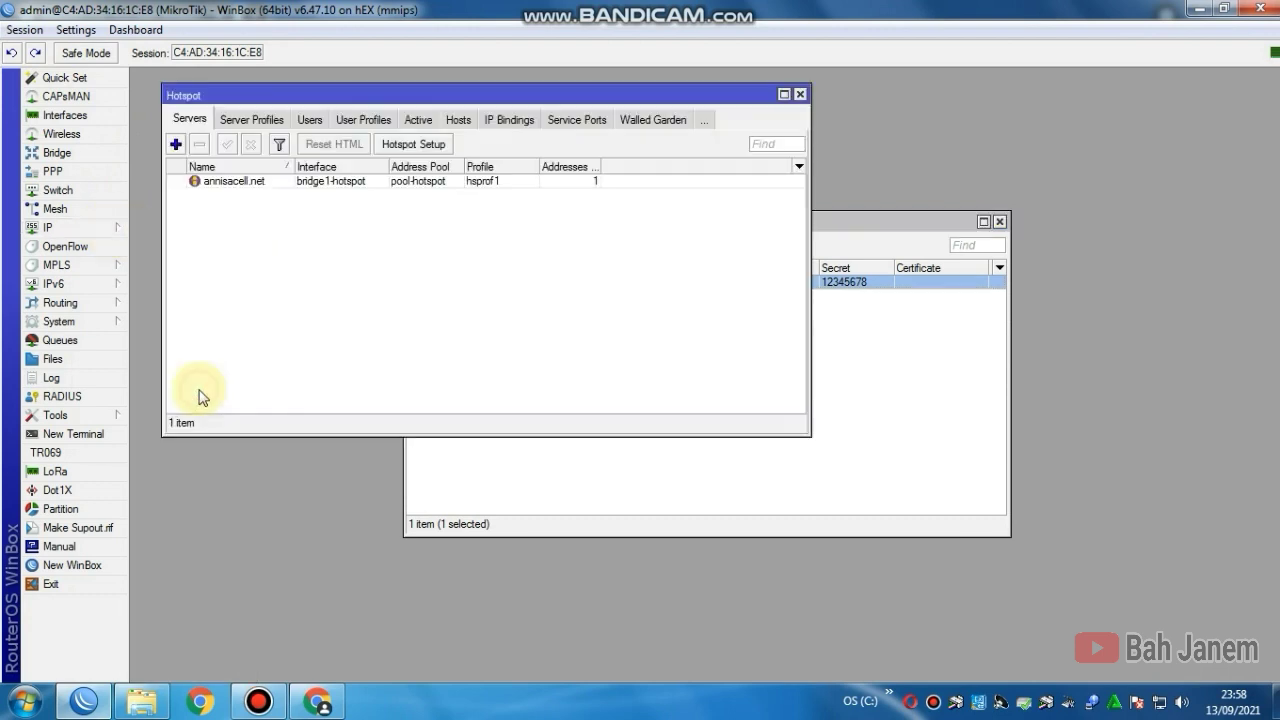
click(259, 120)
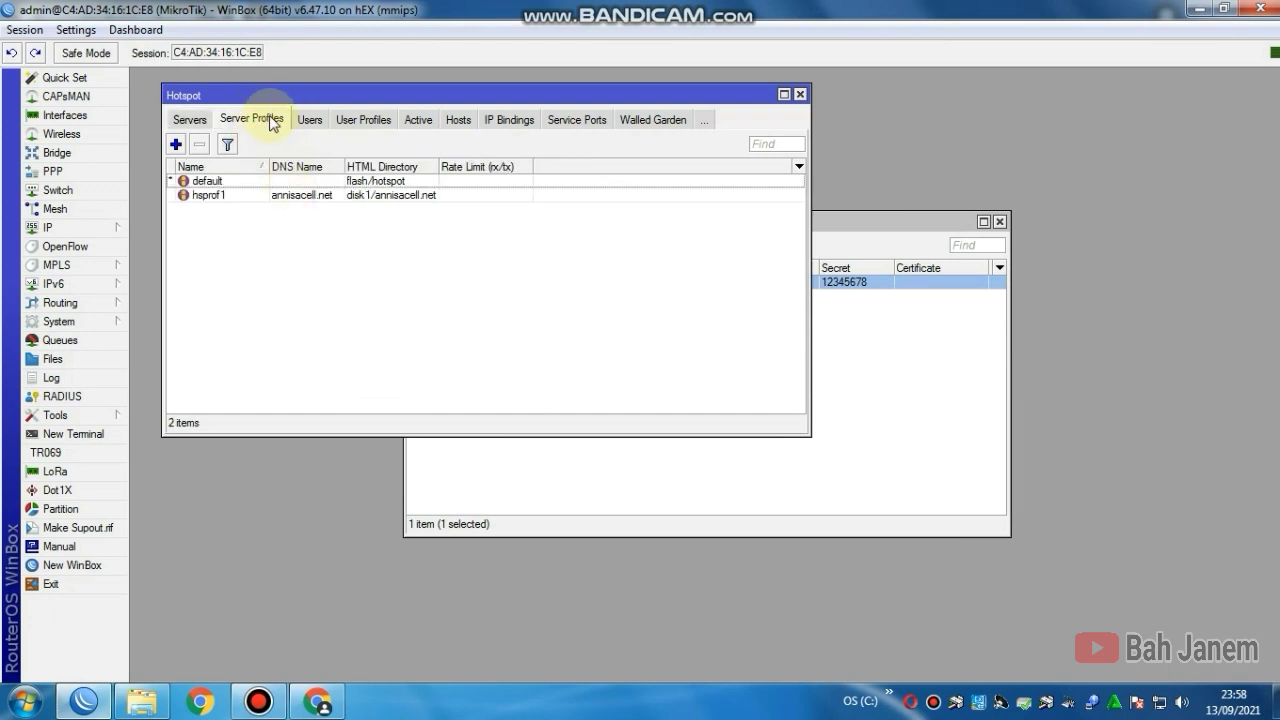
click(222, 166)
click(212, 183)
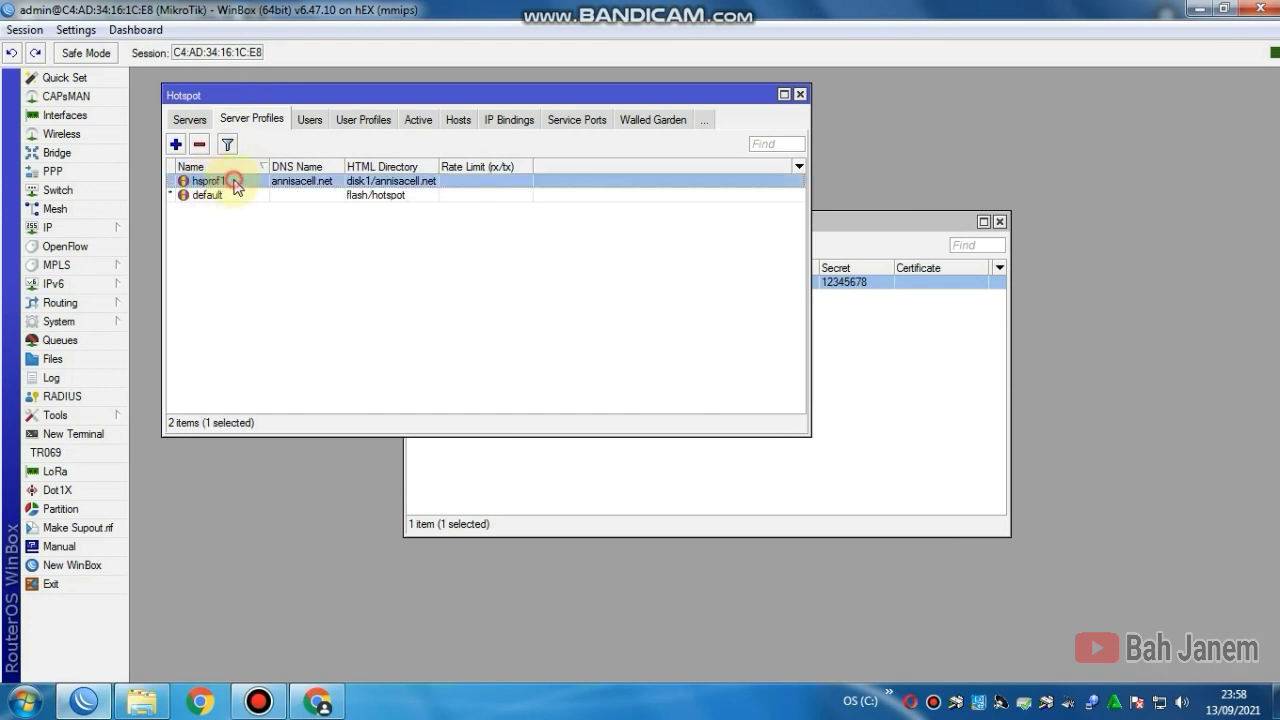
double_click(236, 188)
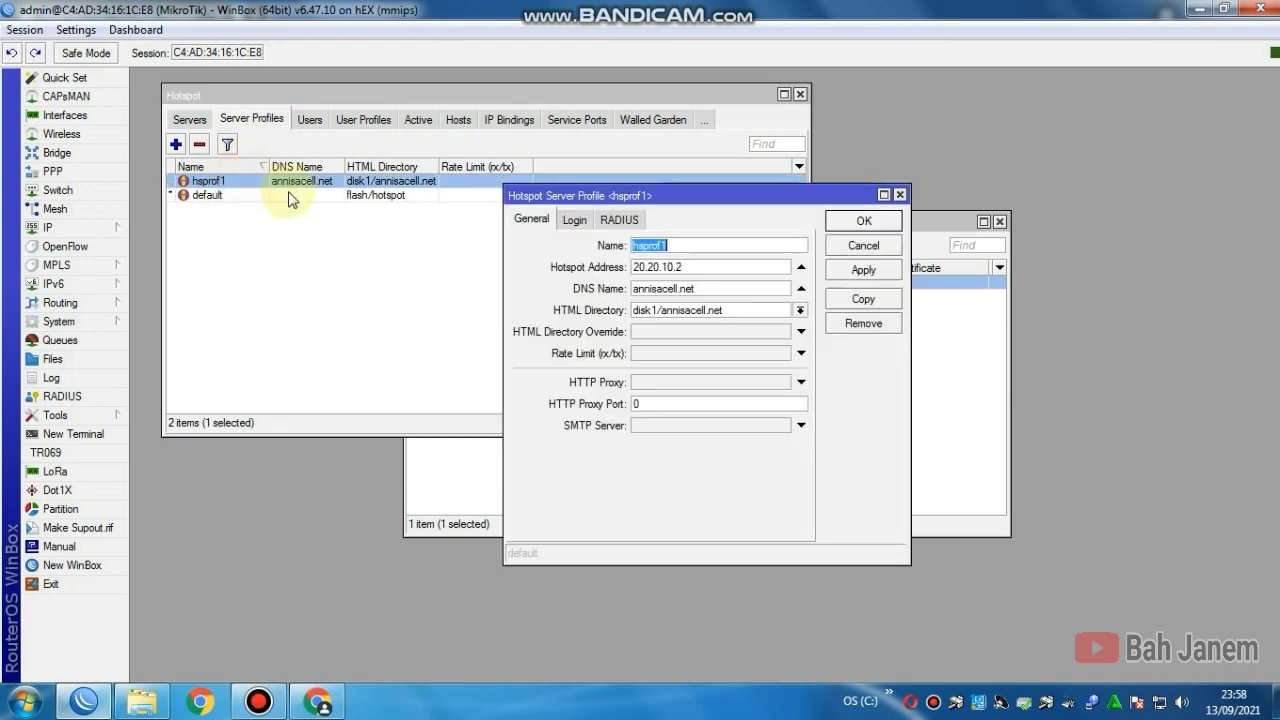
click(619, 222)
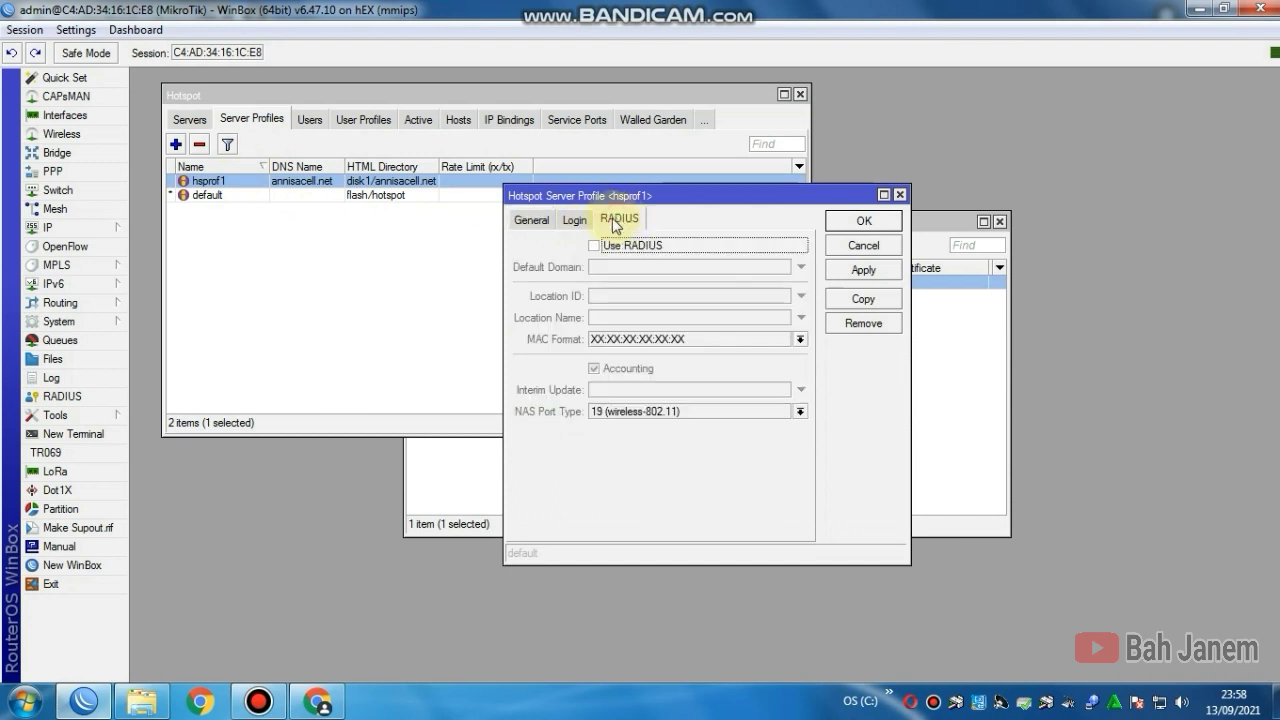
click(594, 247)
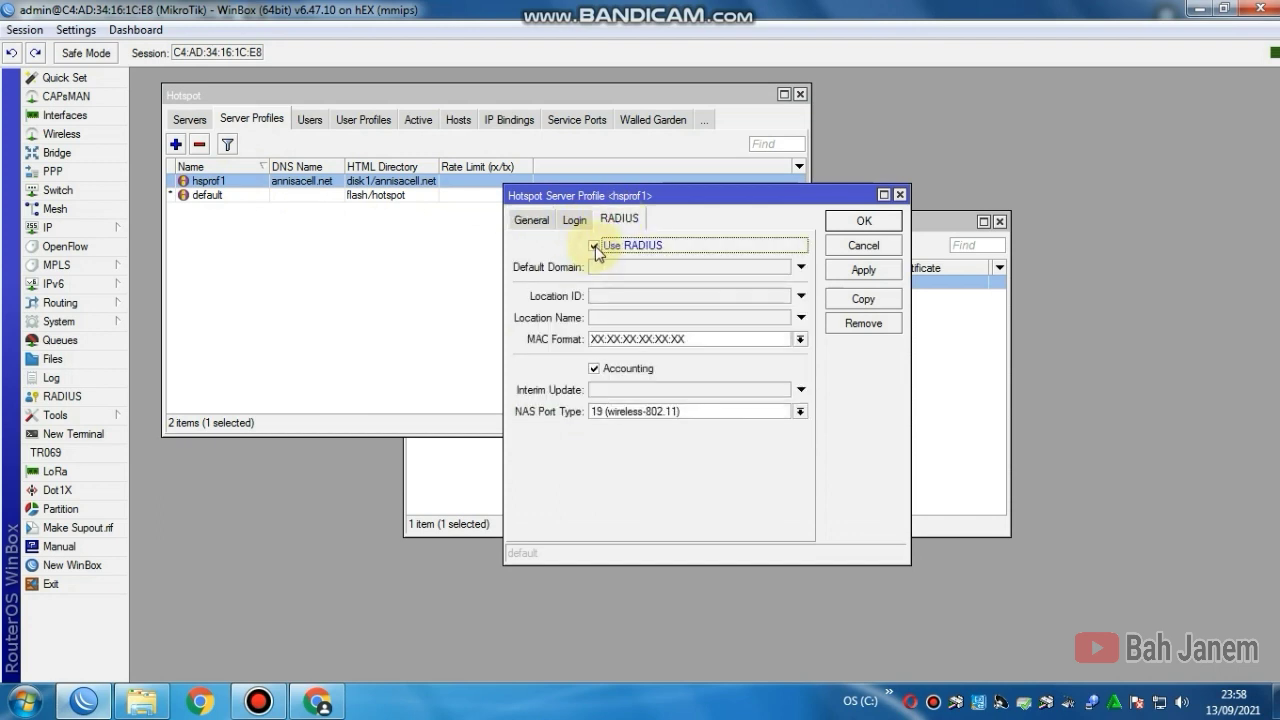
click(864, 270)
click(860, 222)
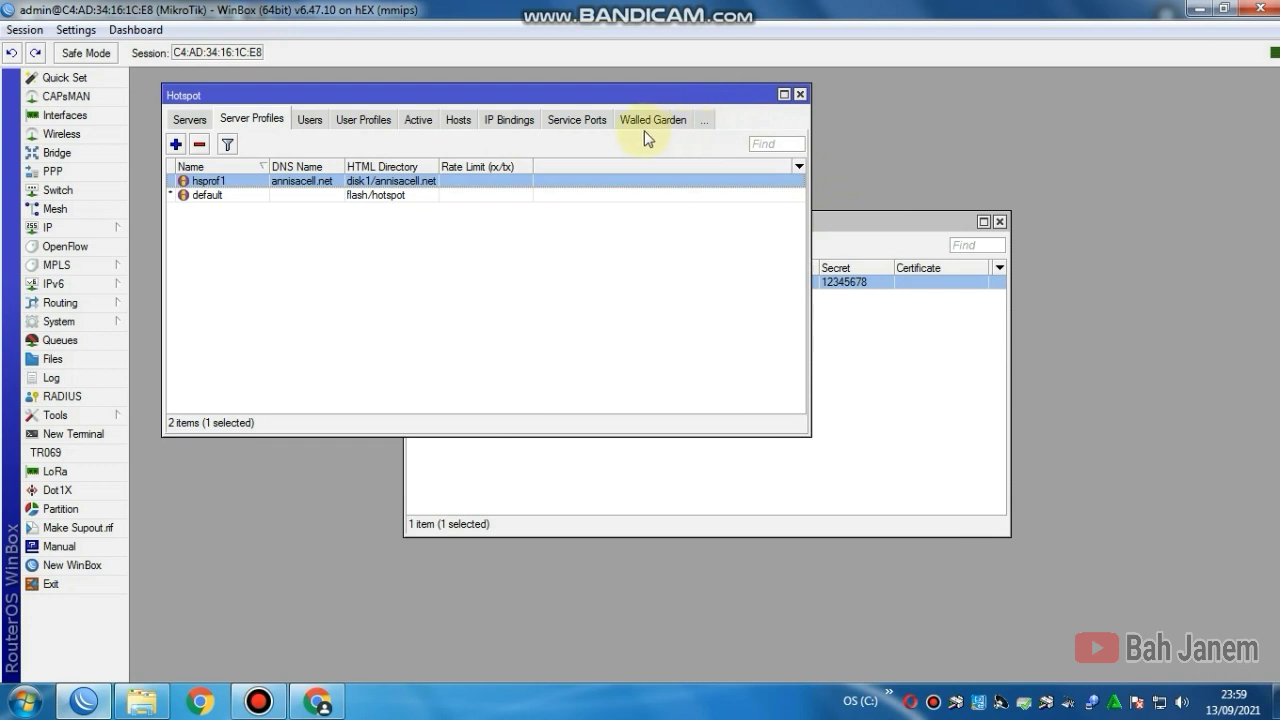
click(801, 95)
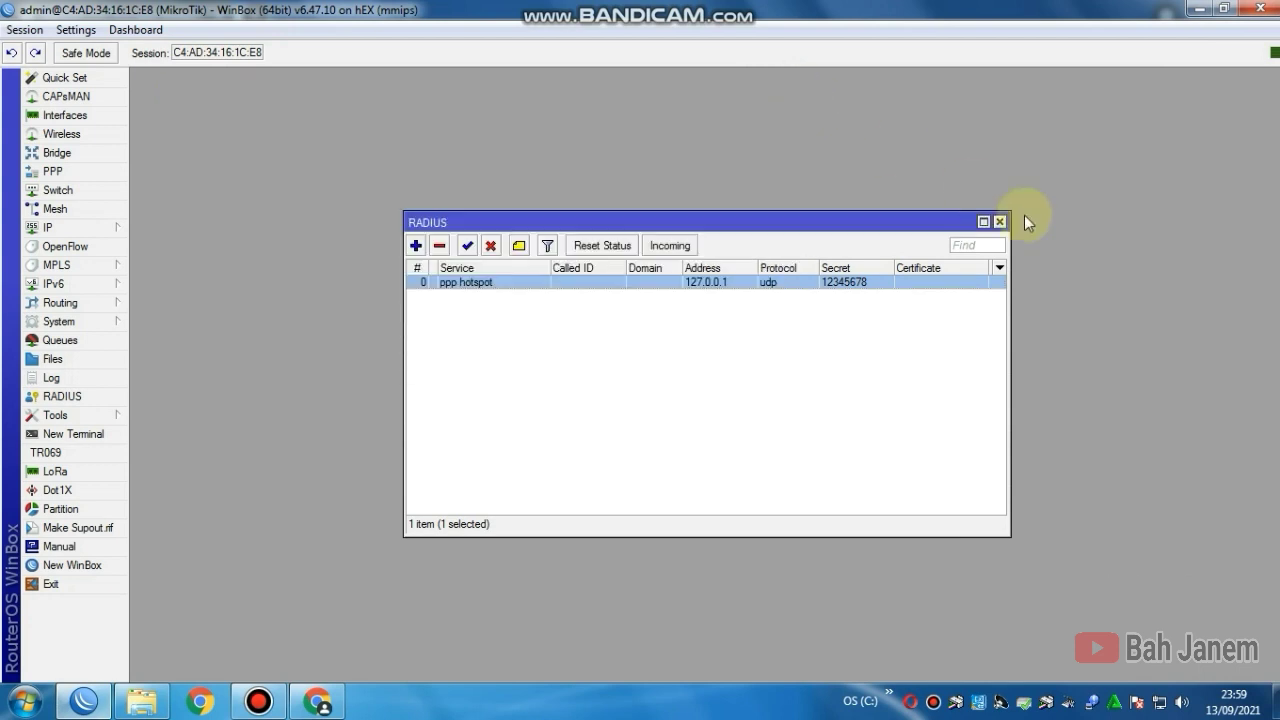
click(999, 222)
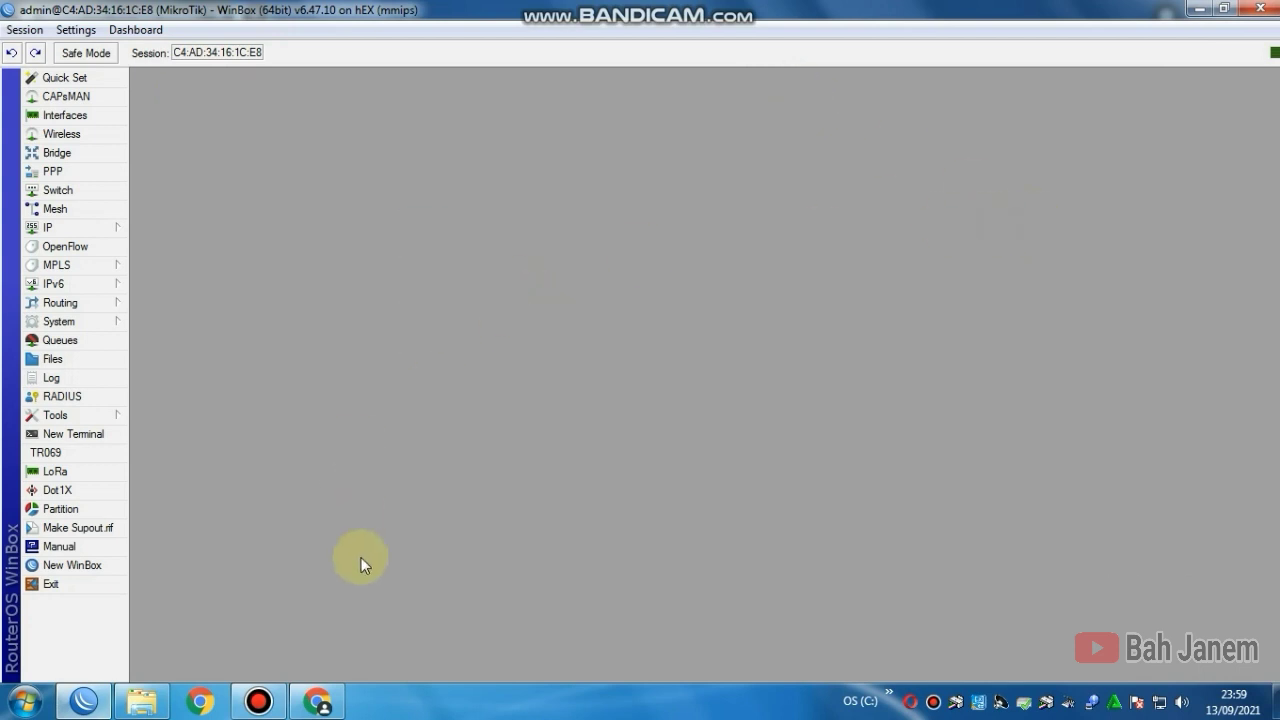
Step: Open the Limitations tab under Profiles in User Manager
click(326, 704)
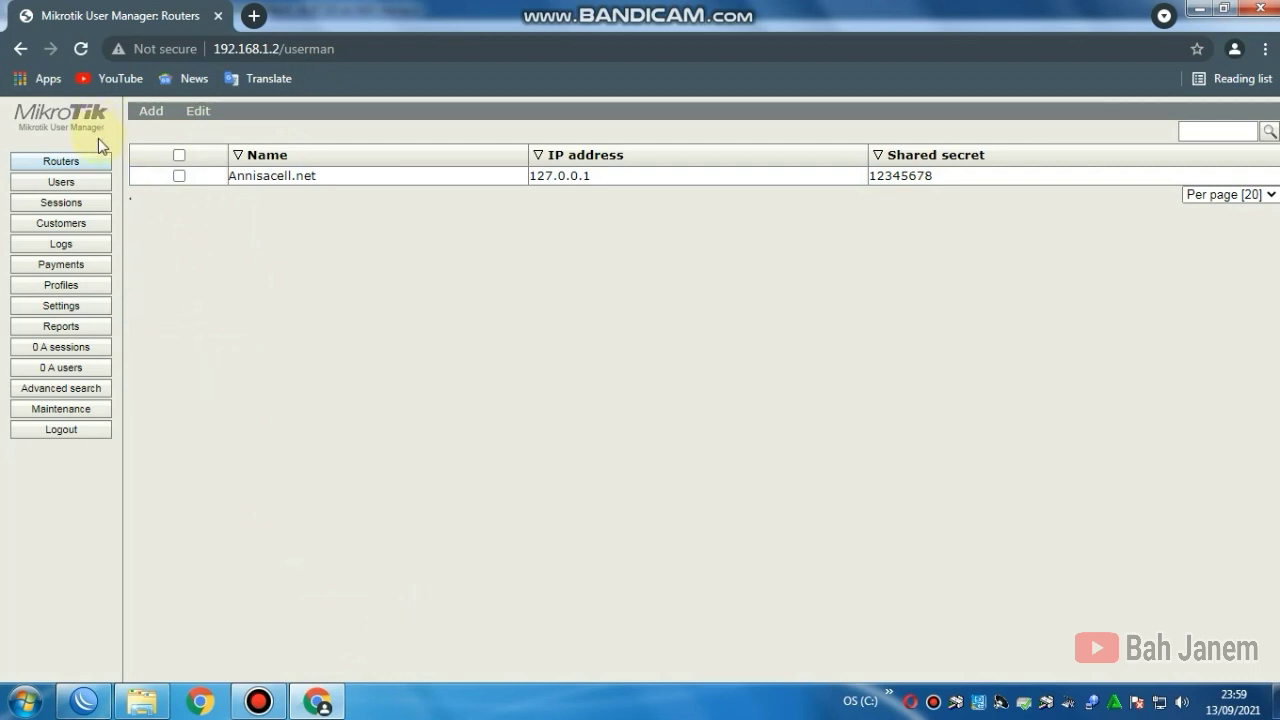
click(78, 290)
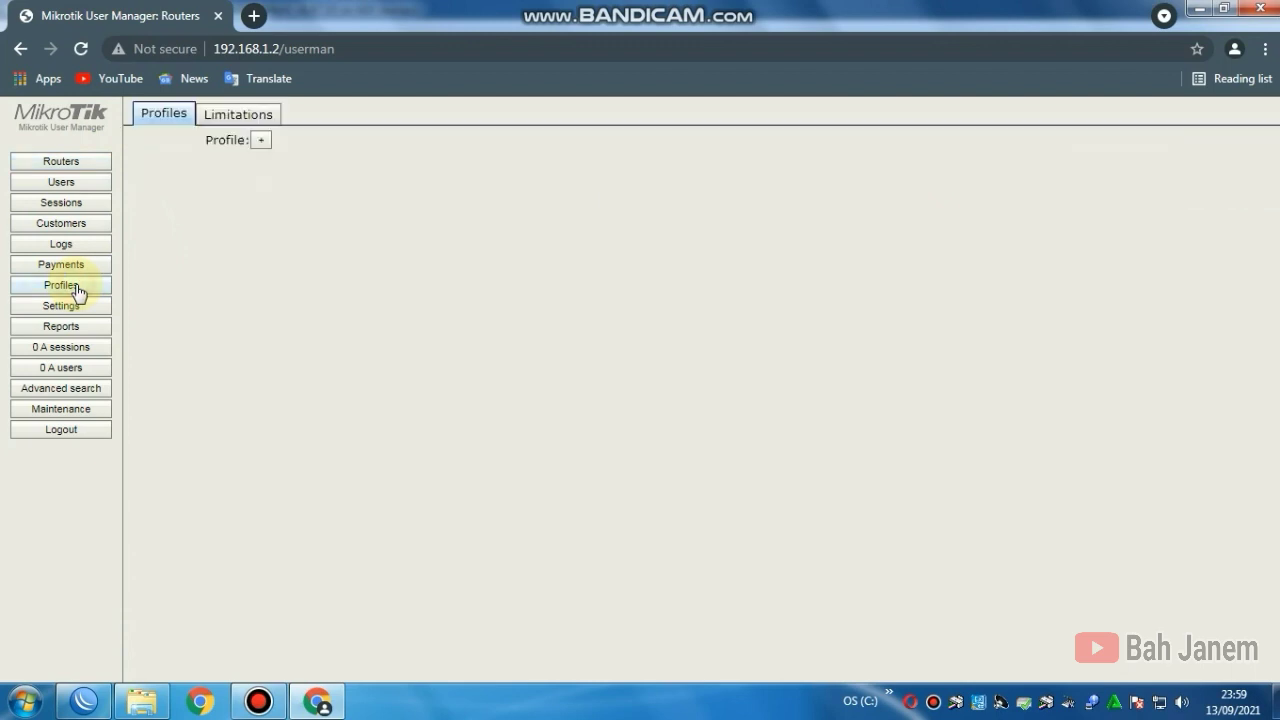
click(243, 114)
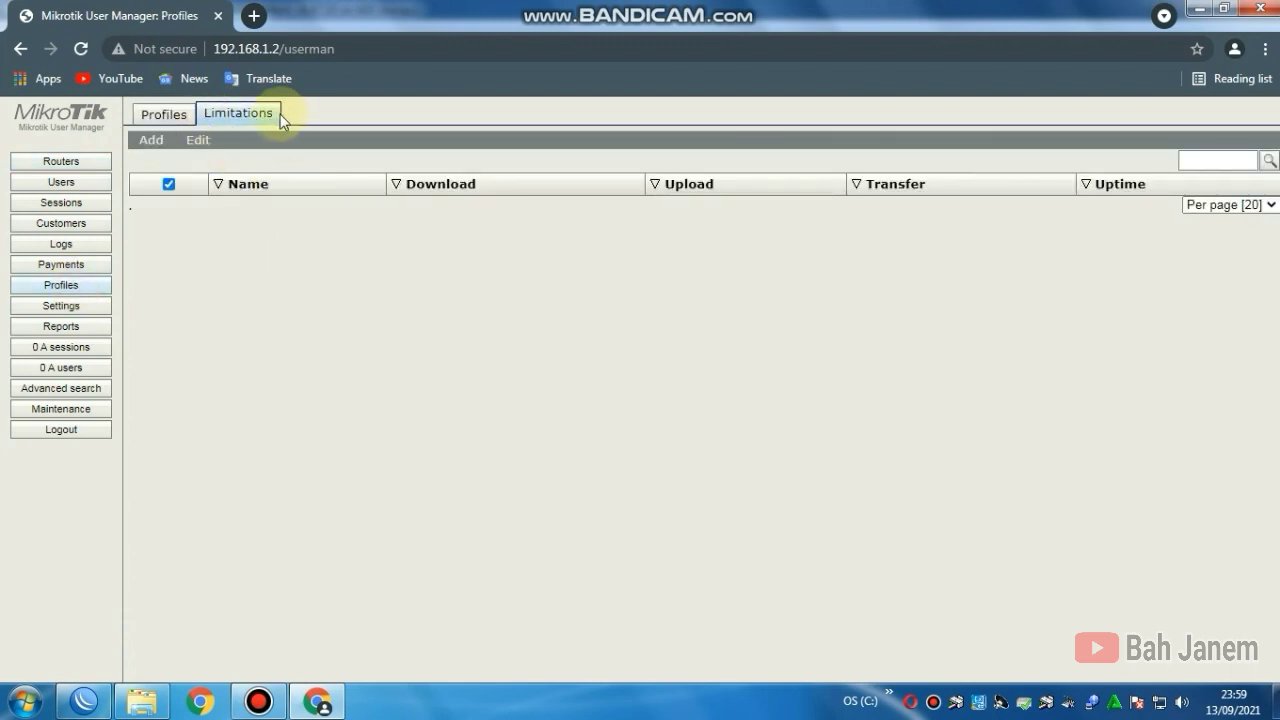
Step: Start a new limitation LIMIT-2000 with receive rate 256k and transmit rate 1M
click(153, 147)
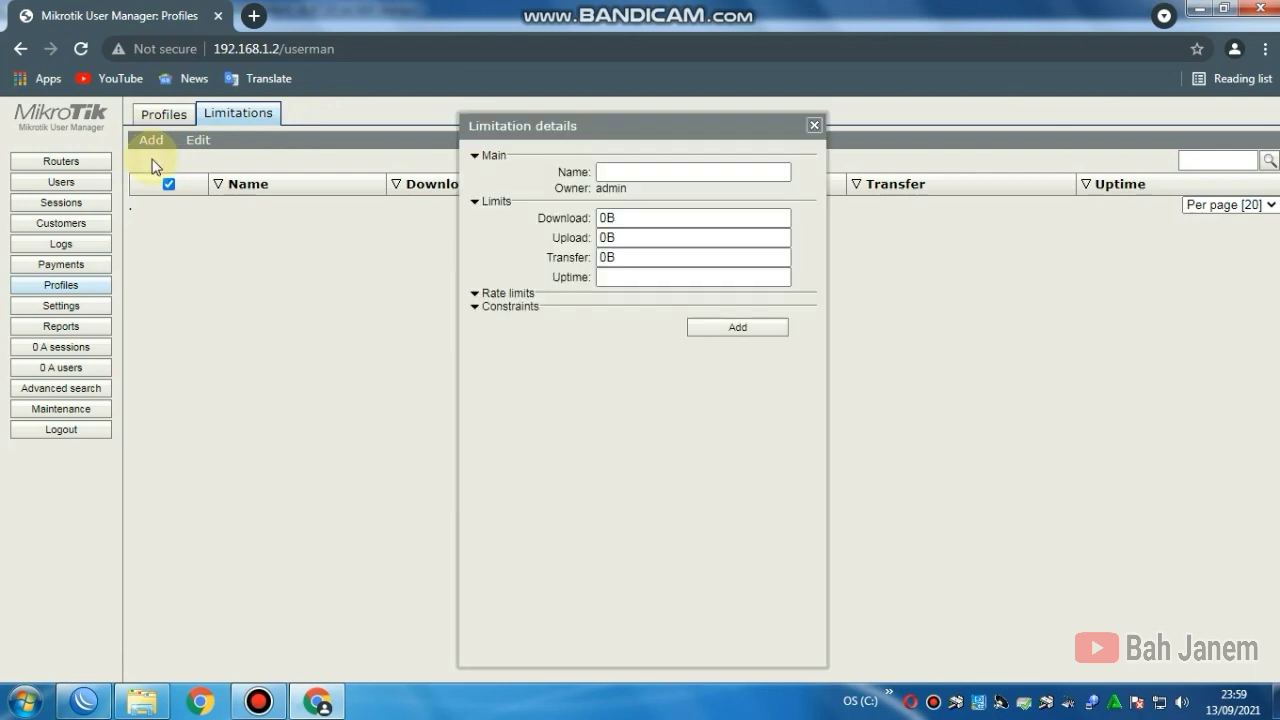
click(633, 171)
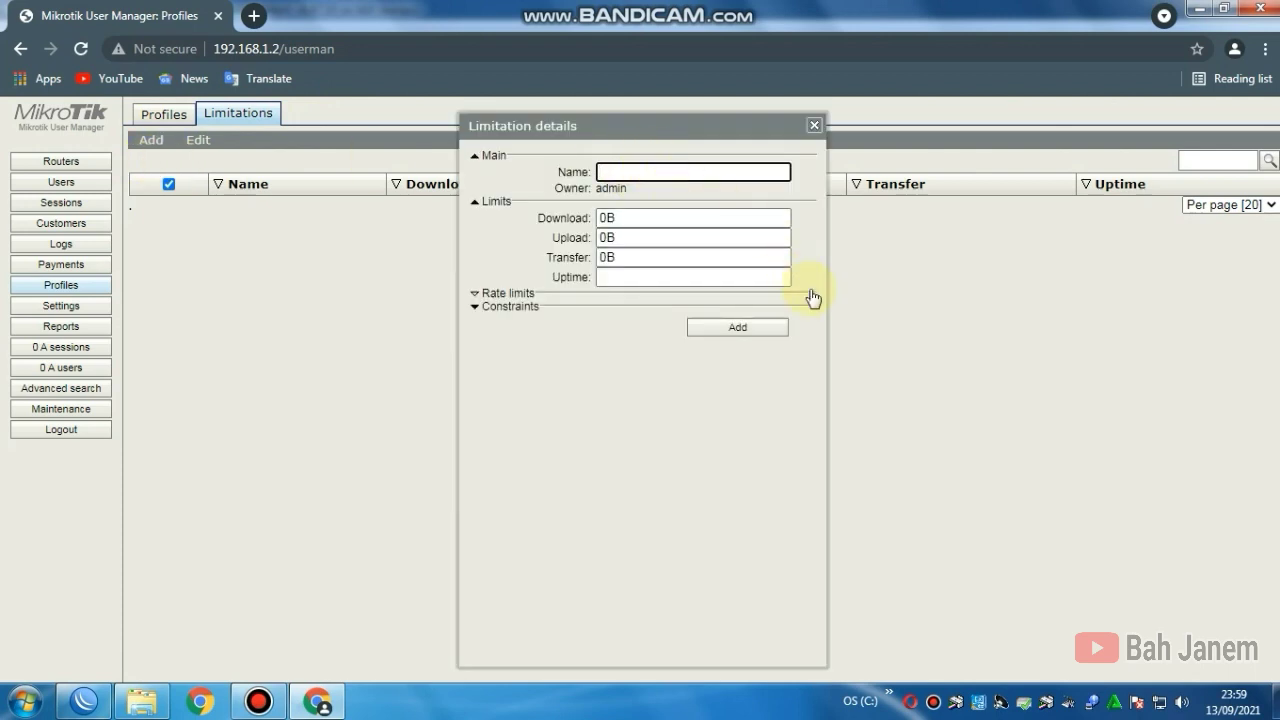
text(LIMIT-2000)
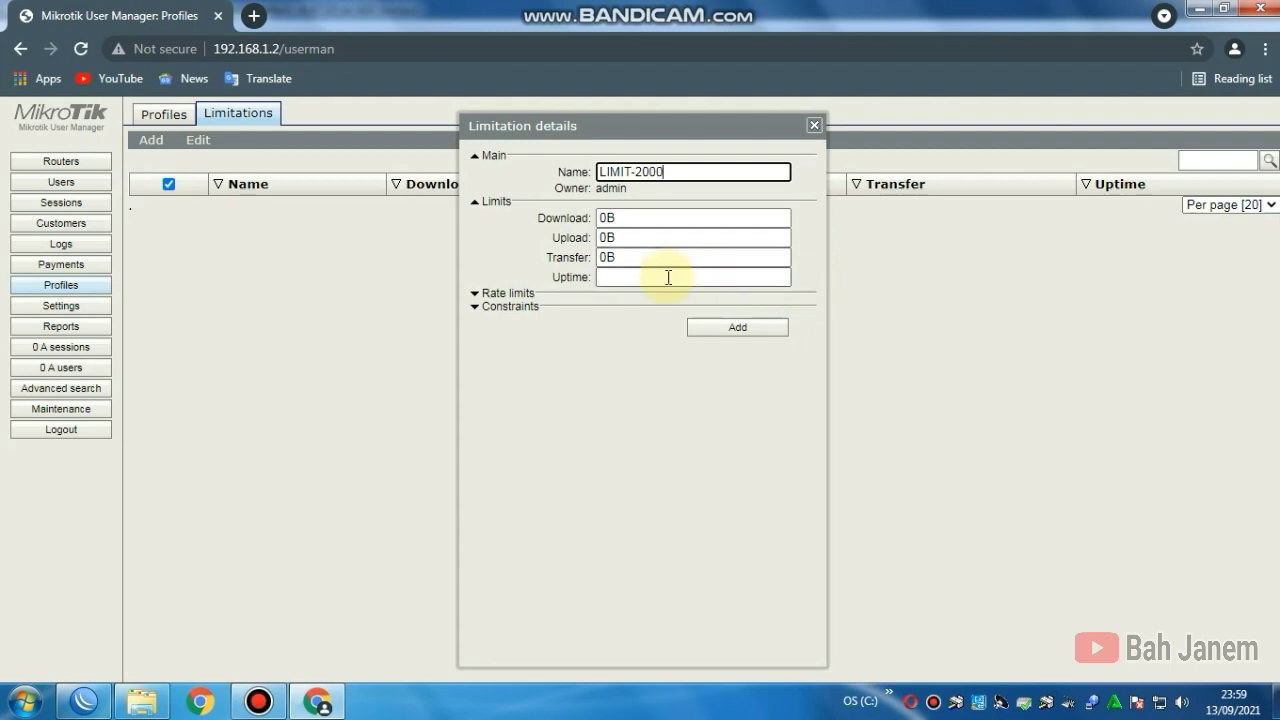
click(477, 295)
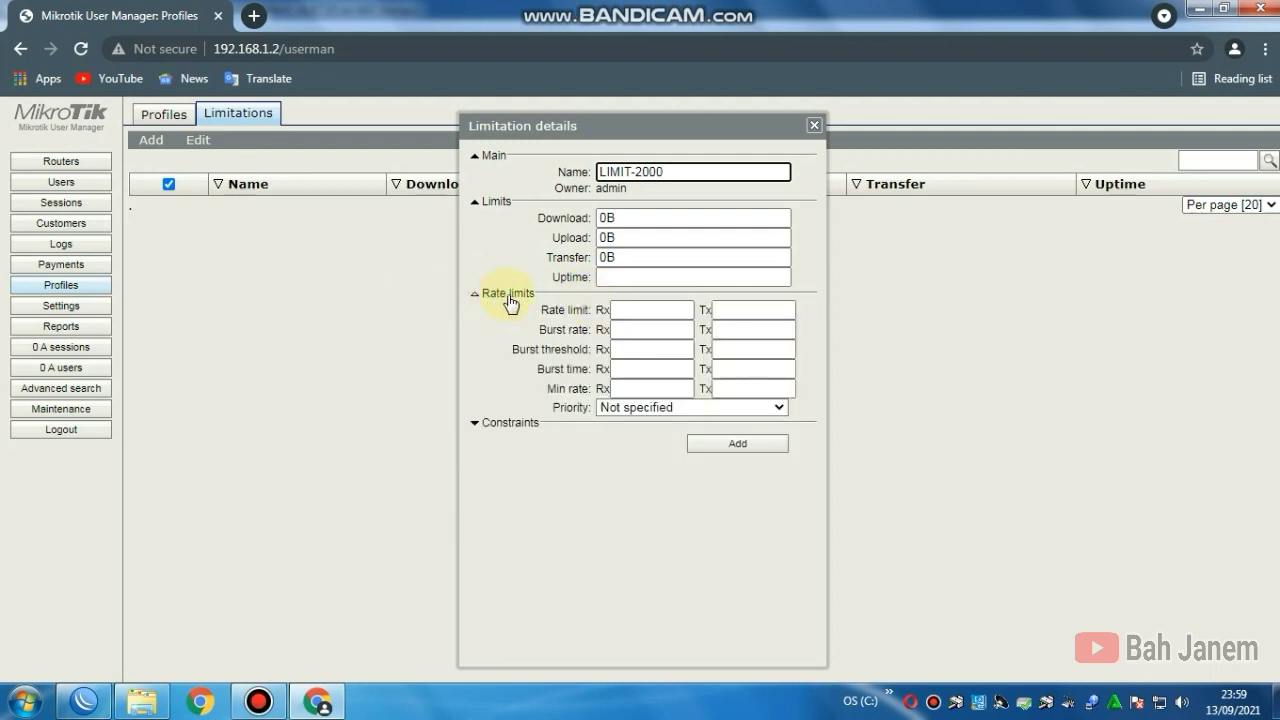
click(617, 310)
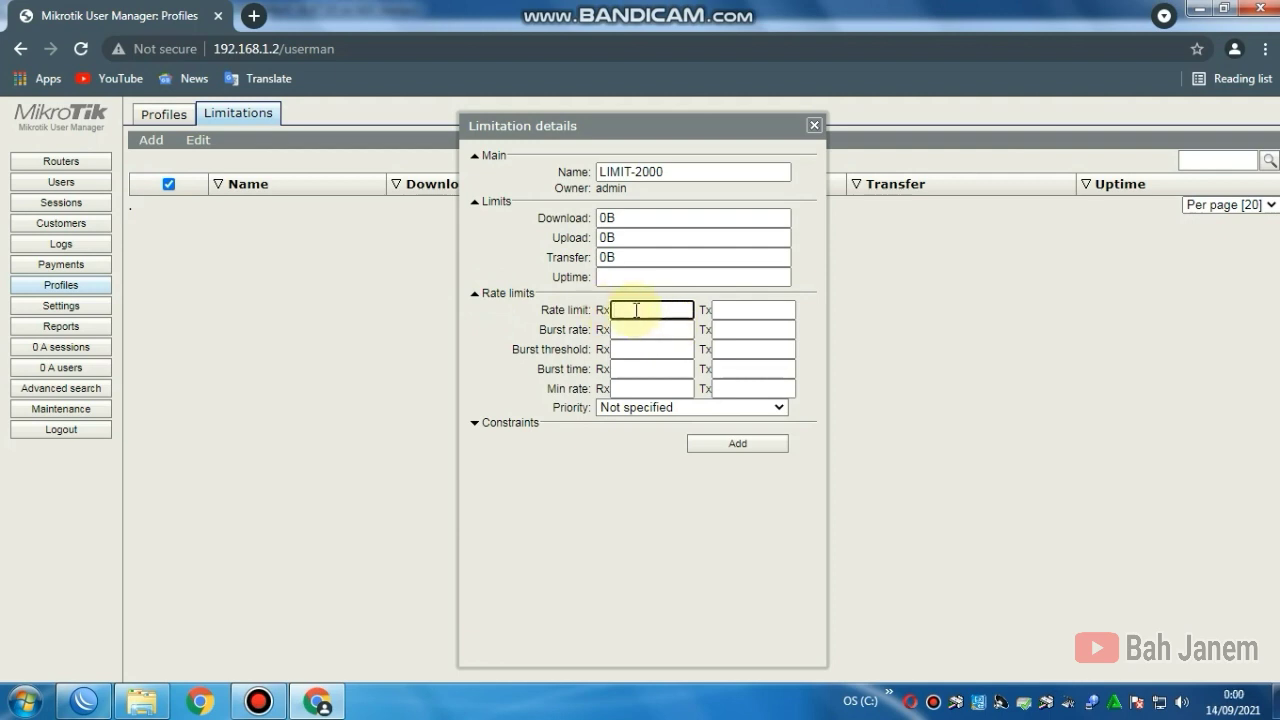
text(2)
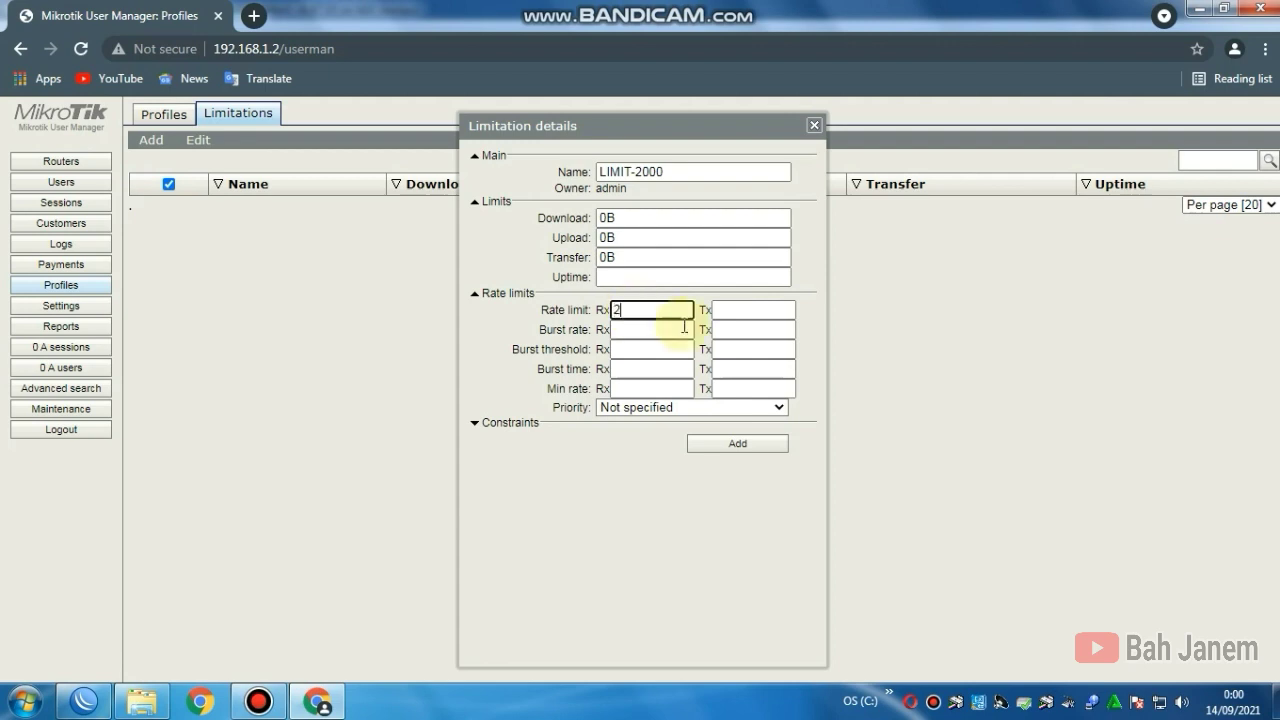
text(56k)
click(730, 312)
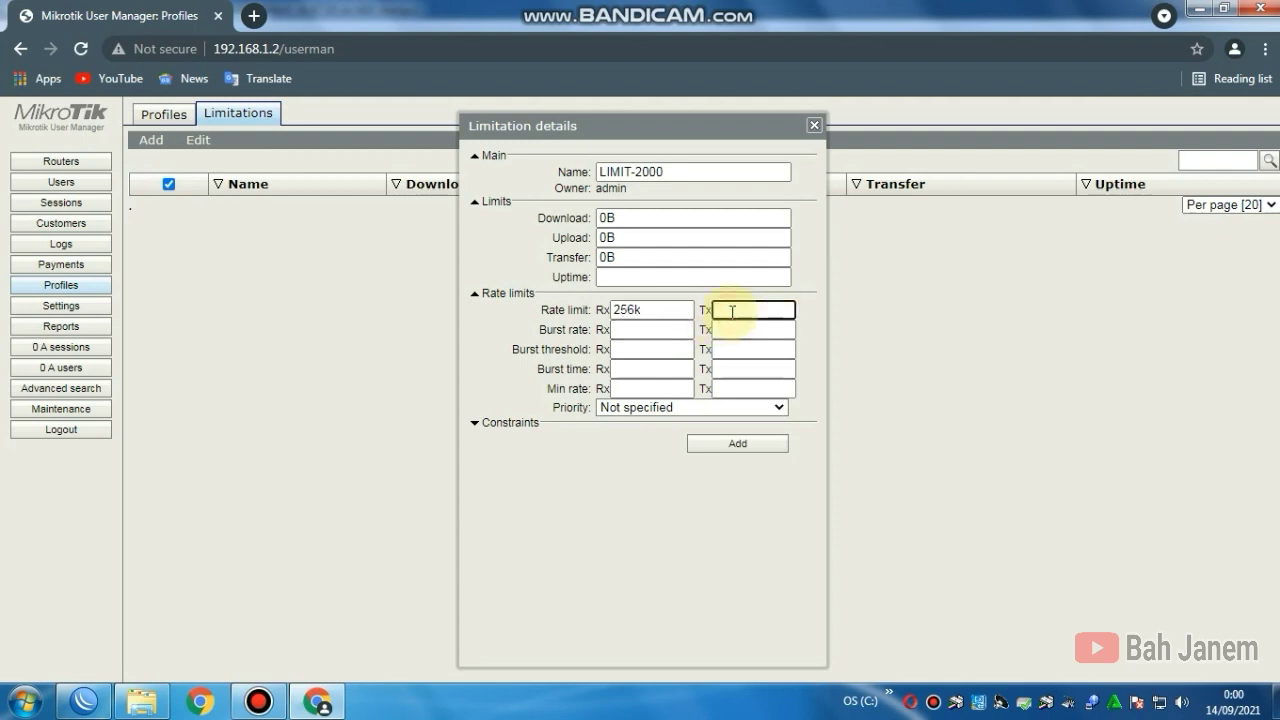
text(1m)
key(BackSpace)
text(M)
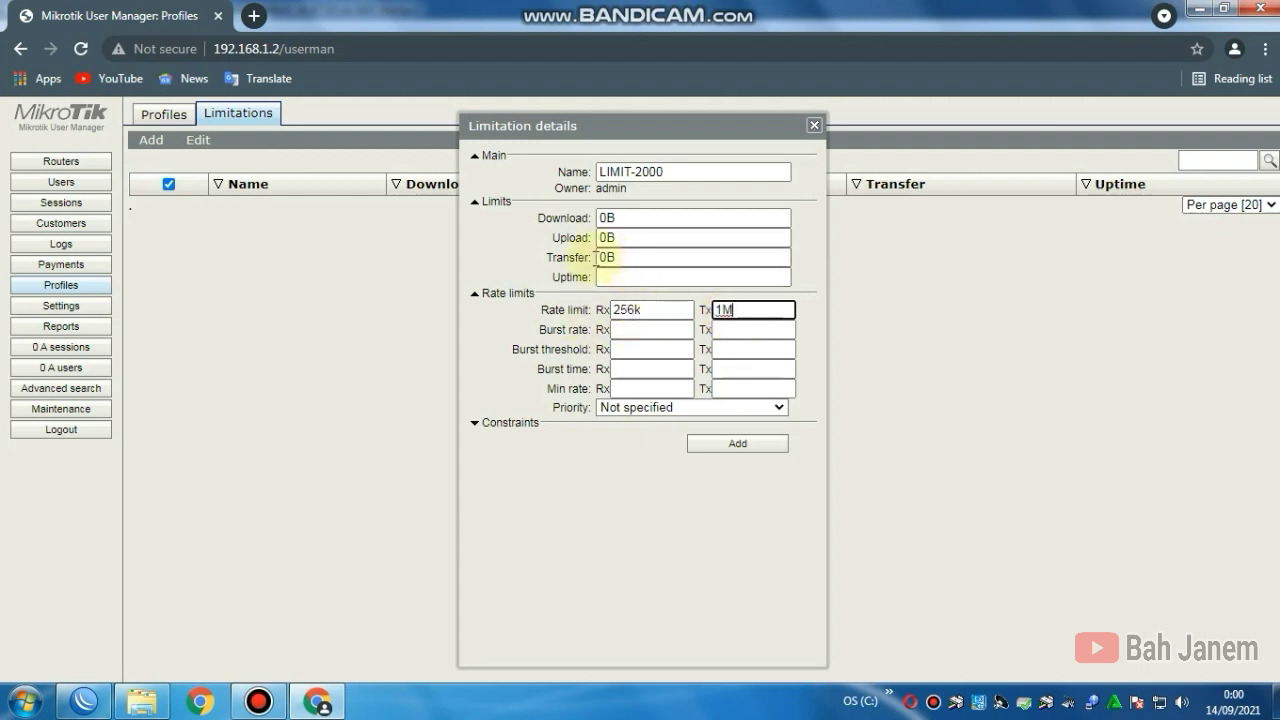
click(606, 276)
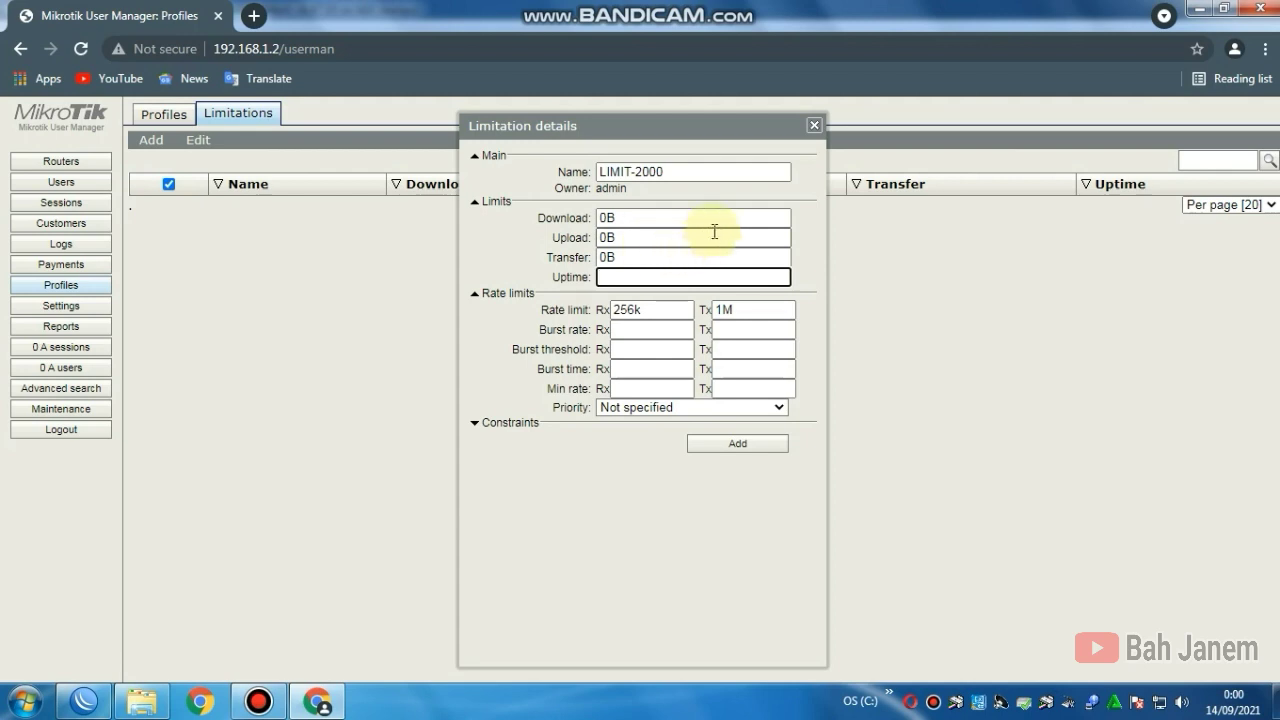
Step: Set the LIMIT-2000 uptime to 5h and look over the priority and constraint settings
text(5)
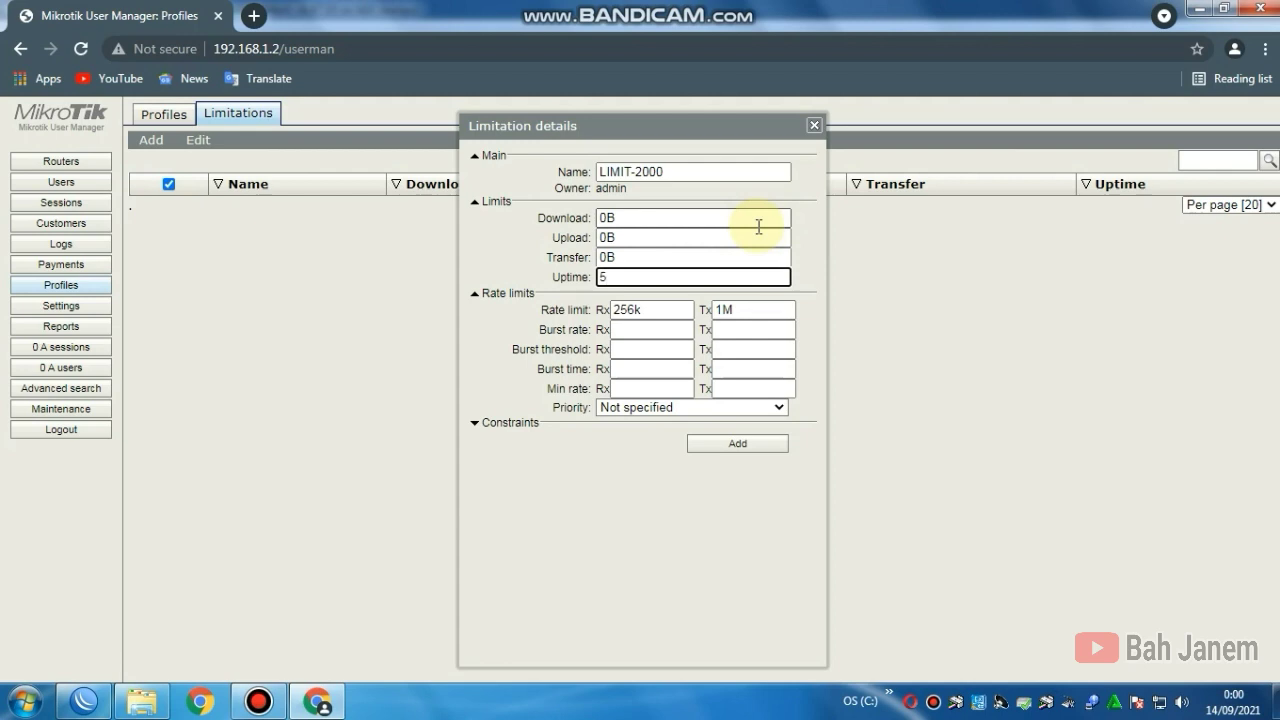
text(h)
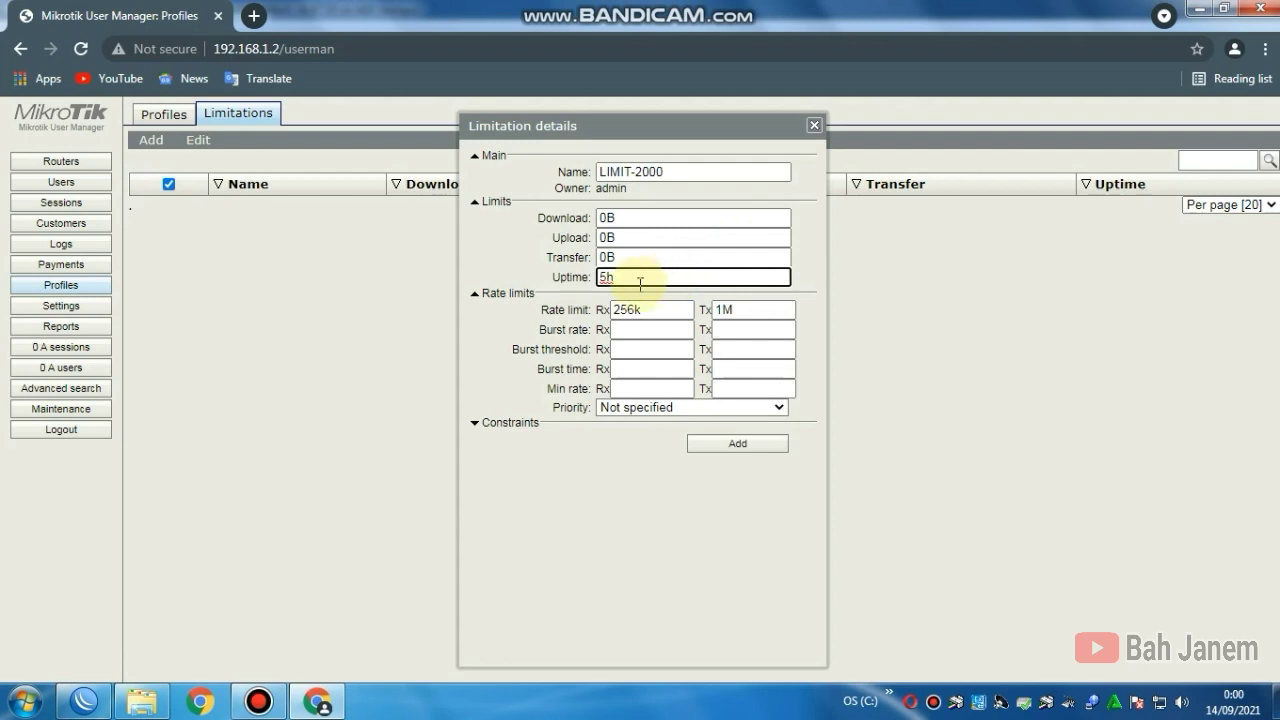
click(659, 409)
click(660, 416)
click(659, 409)
click(620, 418)
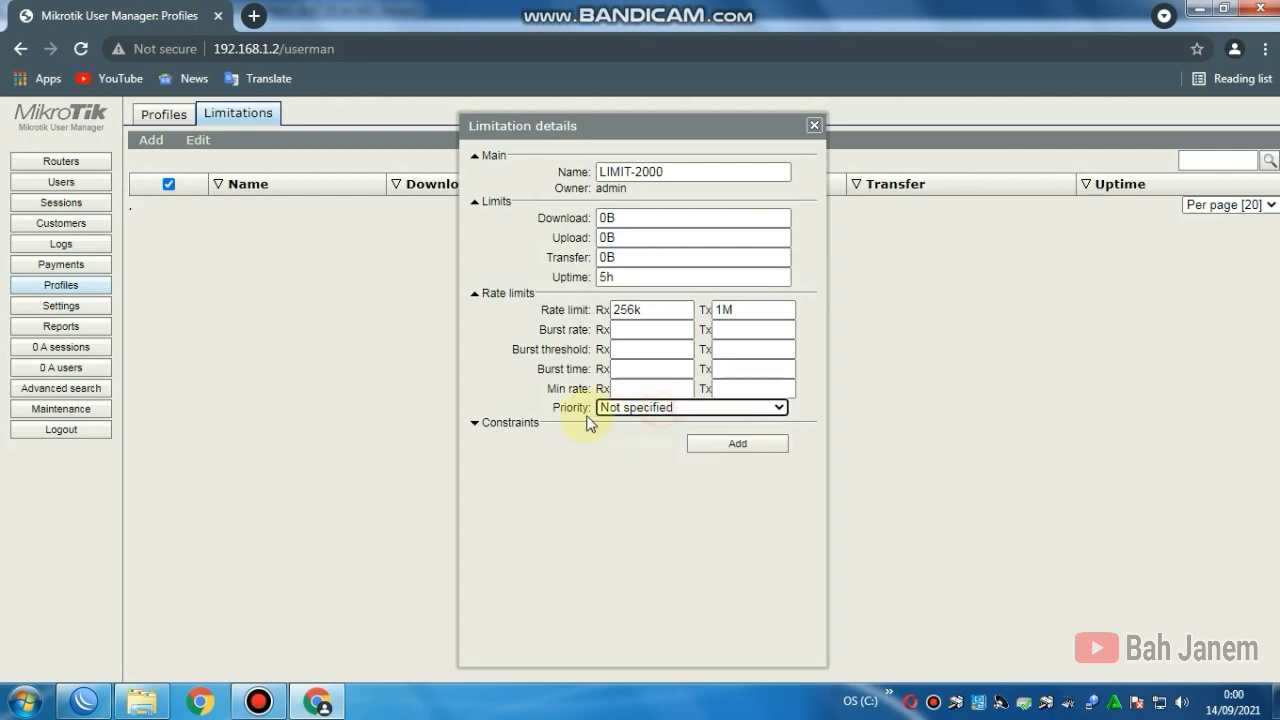
click(495, 422)
click(544, 425)
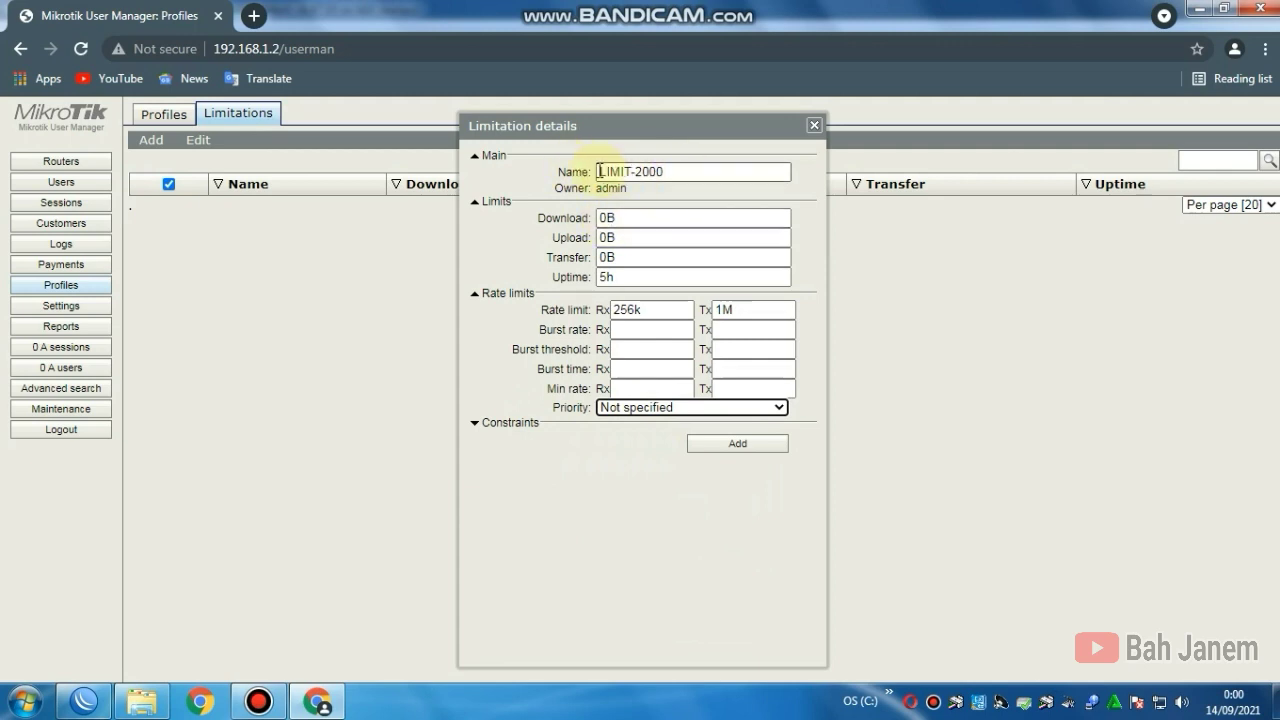
Step: Check the LIMIT-2000 name, 5h uptime and rate values, then save the limitation
drag(672, 172, 598, 172)
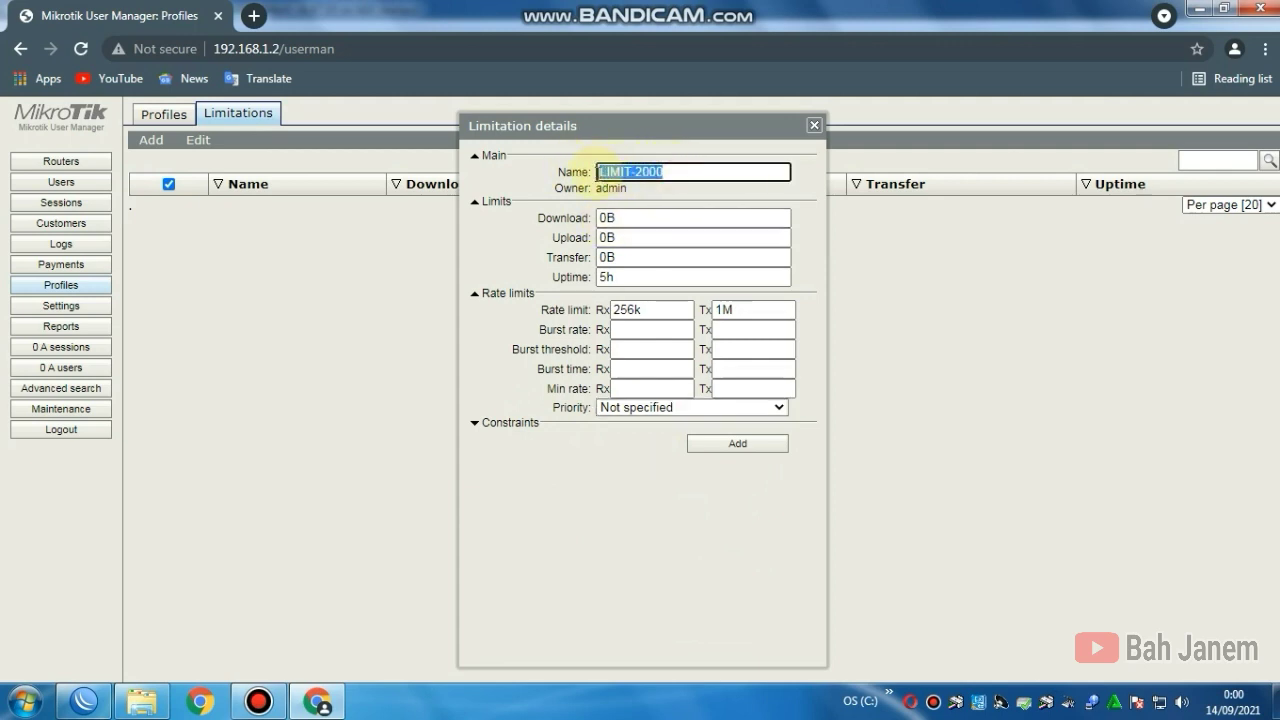
click(671, 172)
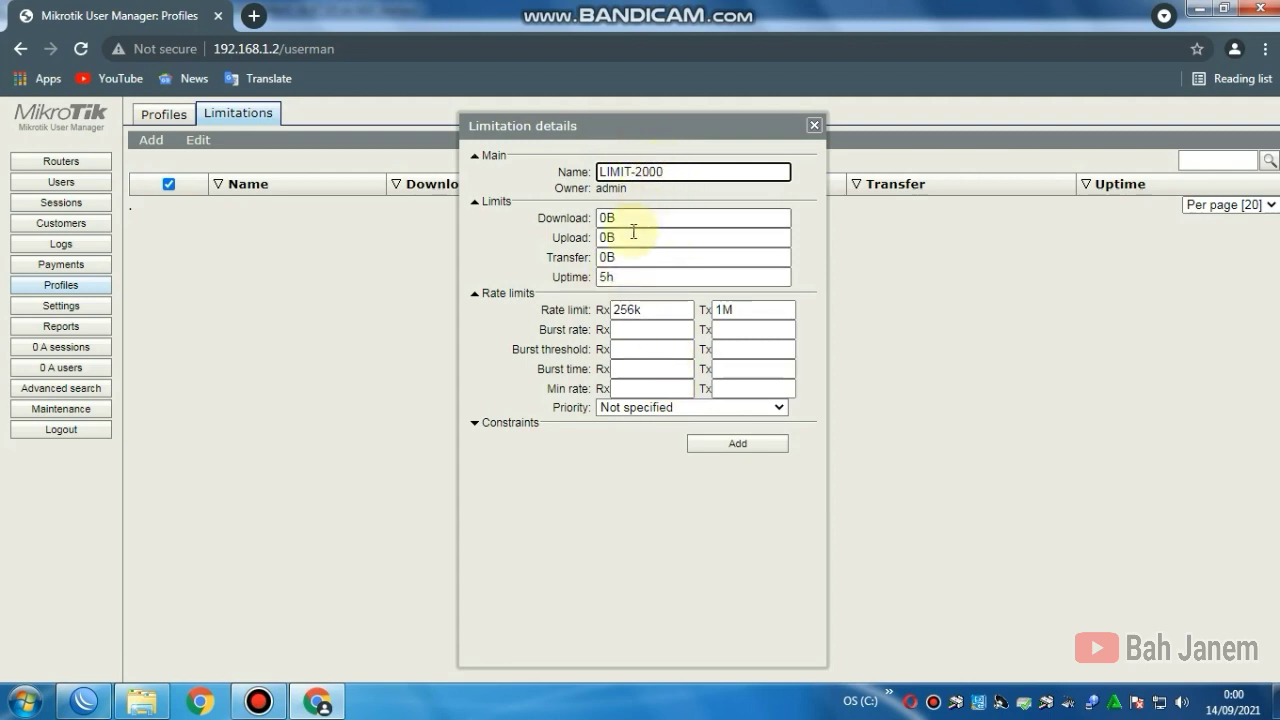
drag(625, 279, 602, 278)
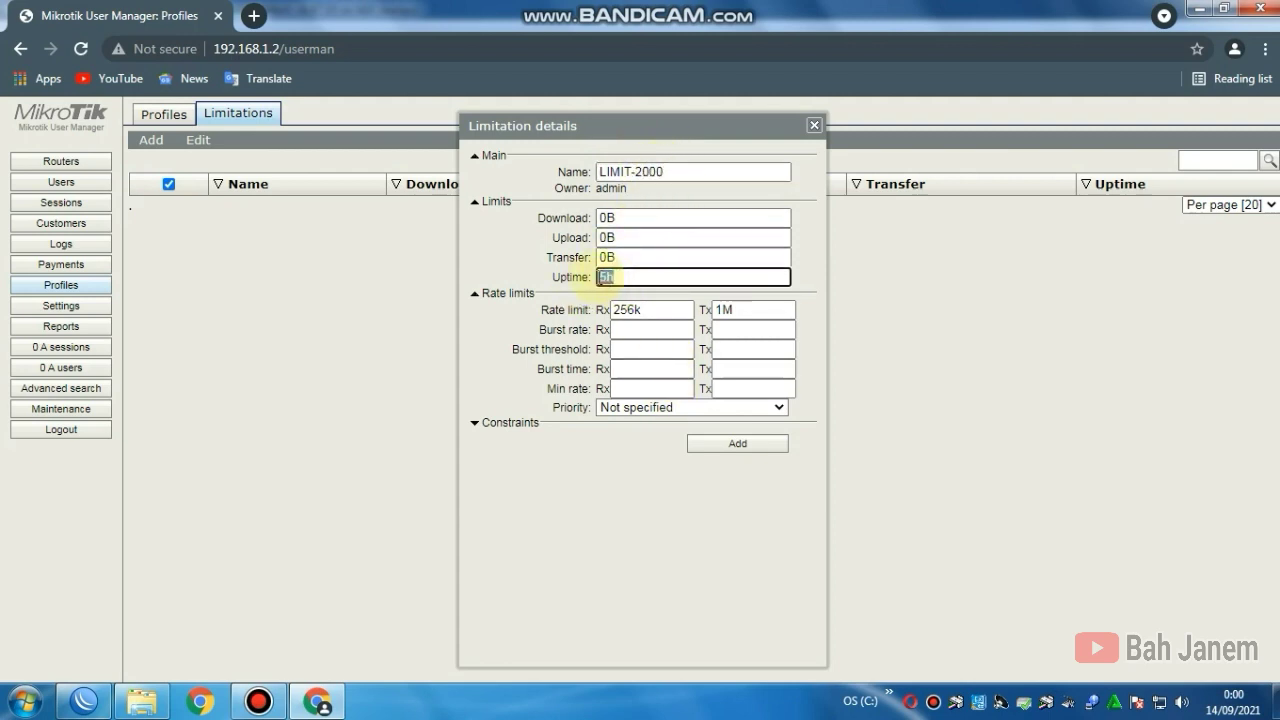
click(622, 278)
click(647, 312)
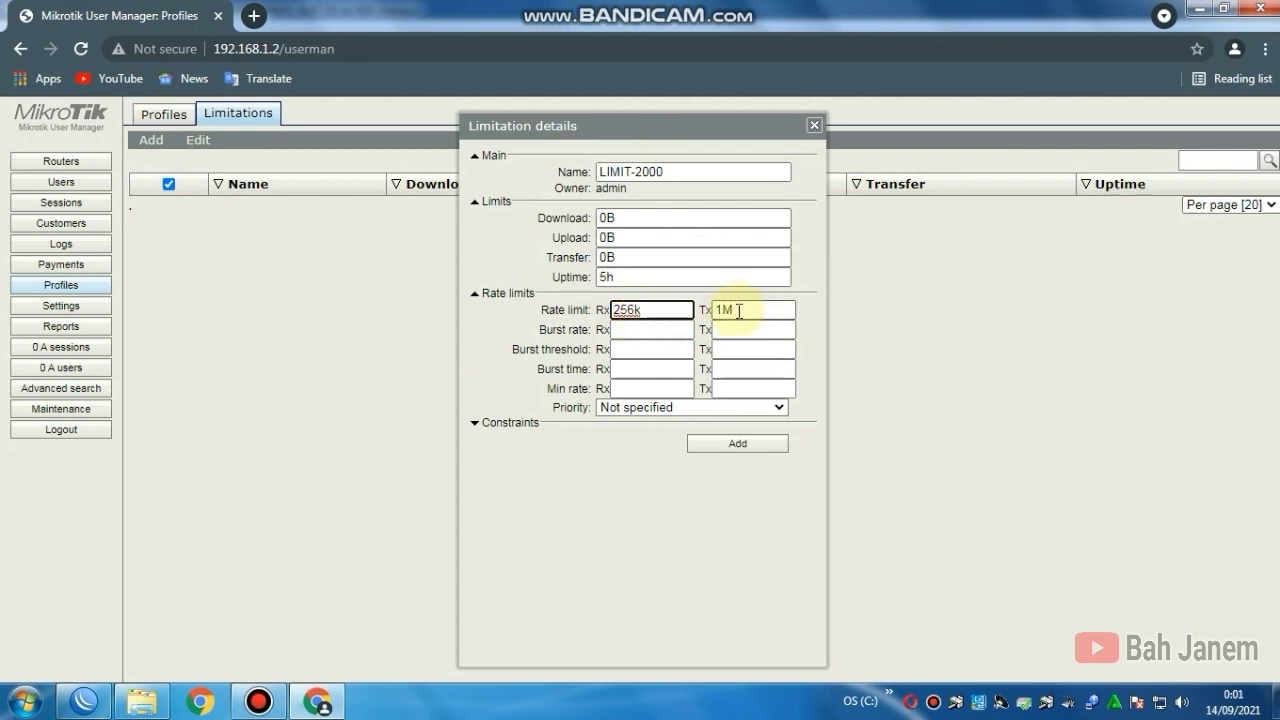
click(738, 446)
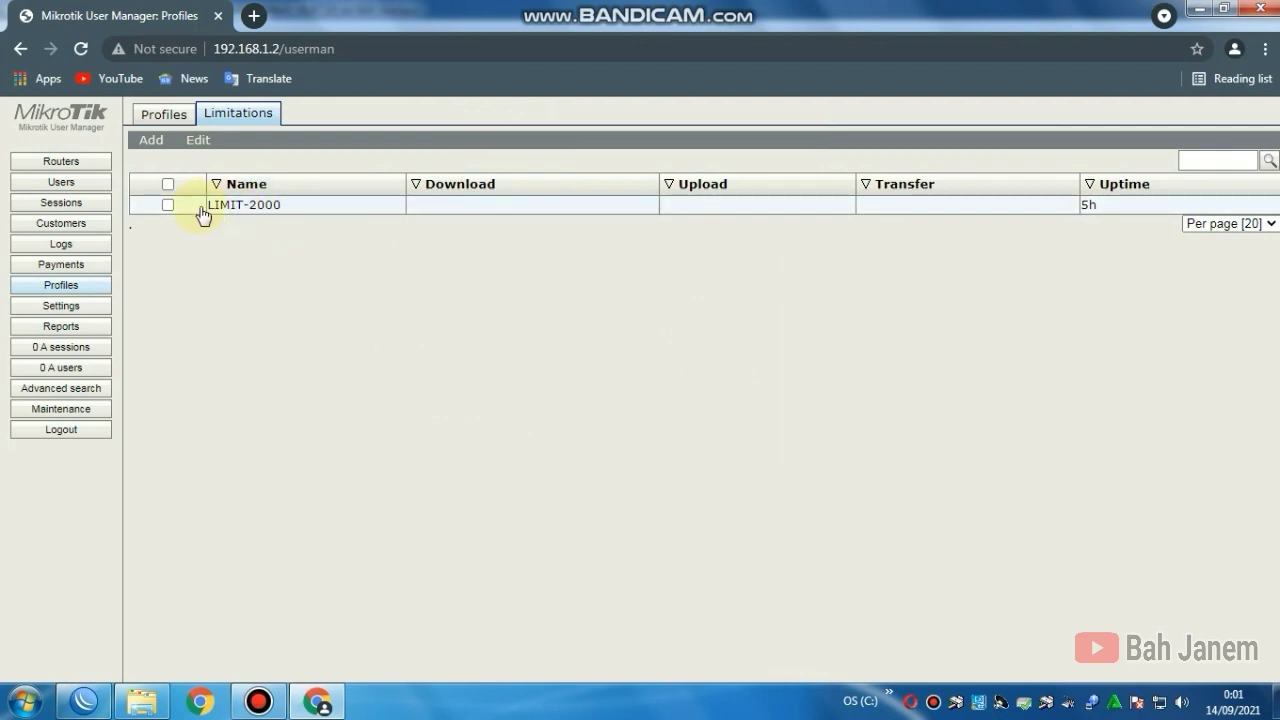
Step: Add limitation LIMIT-3000 with 256k receive, 1m transmit and a 7h uptime, and save it
click(150, 140)
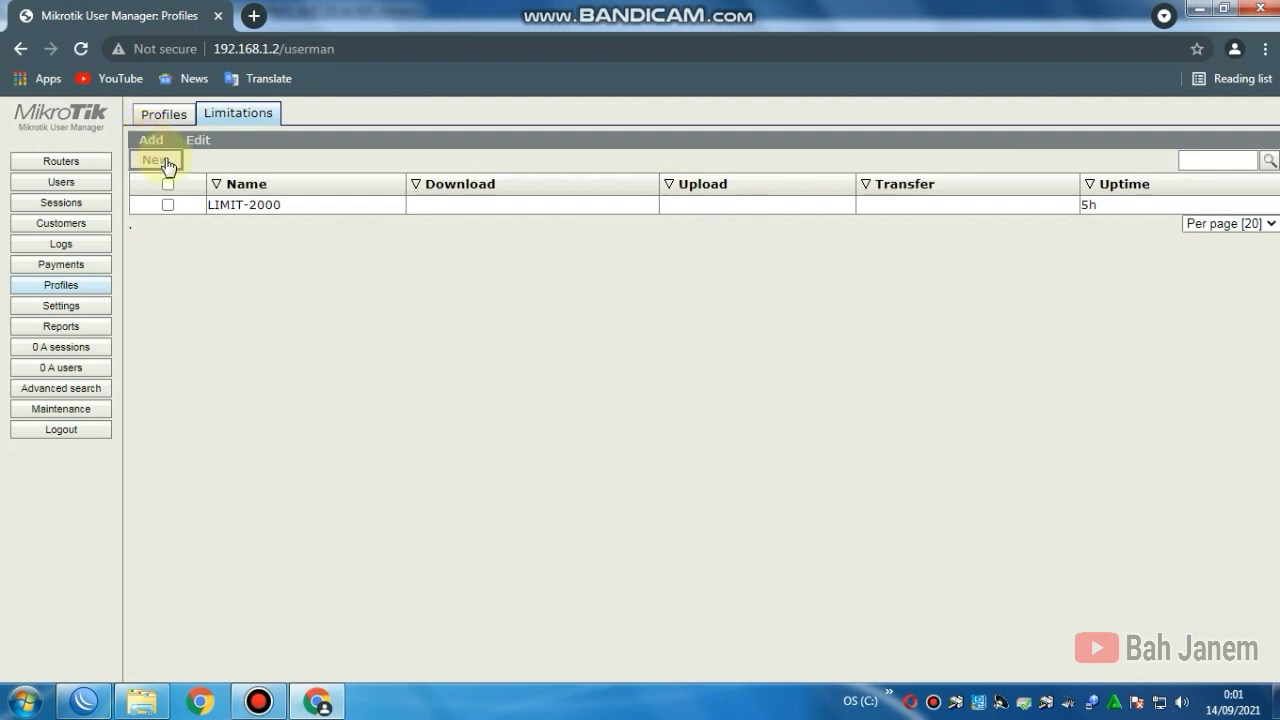
click(160, 160)
click(664, 176)
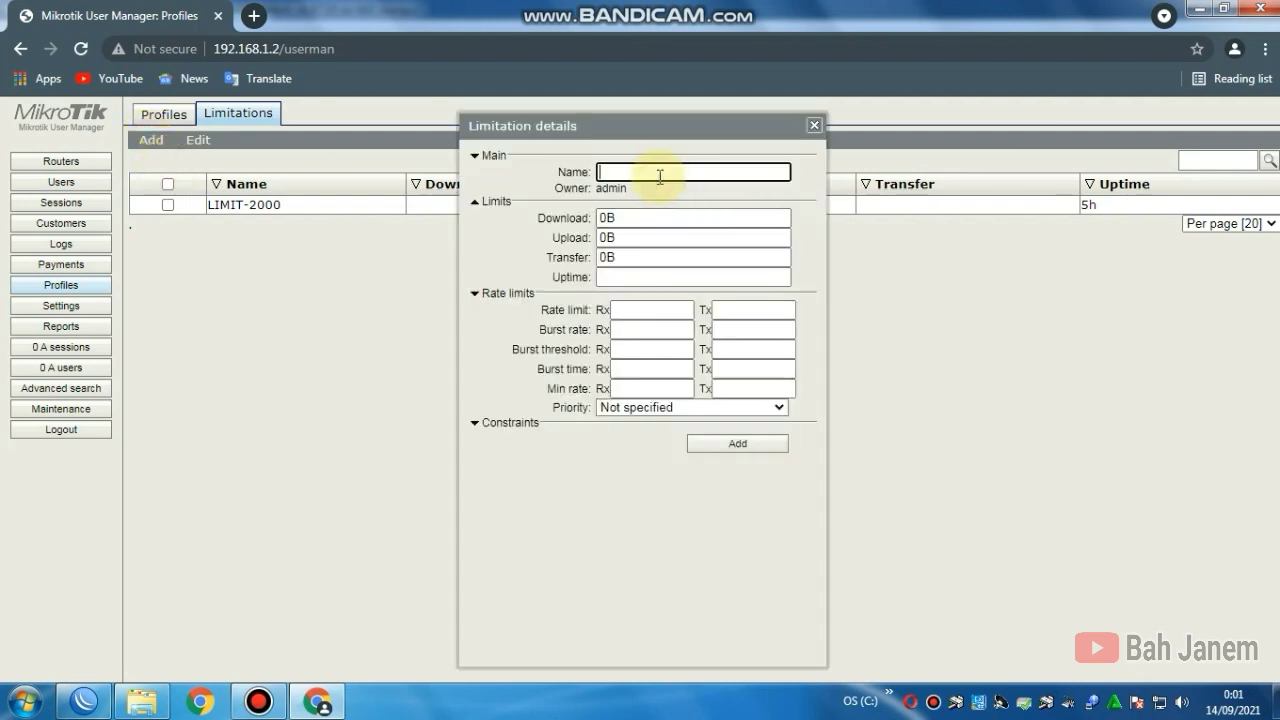
text(LIMIT-3000)
click(628, 309)
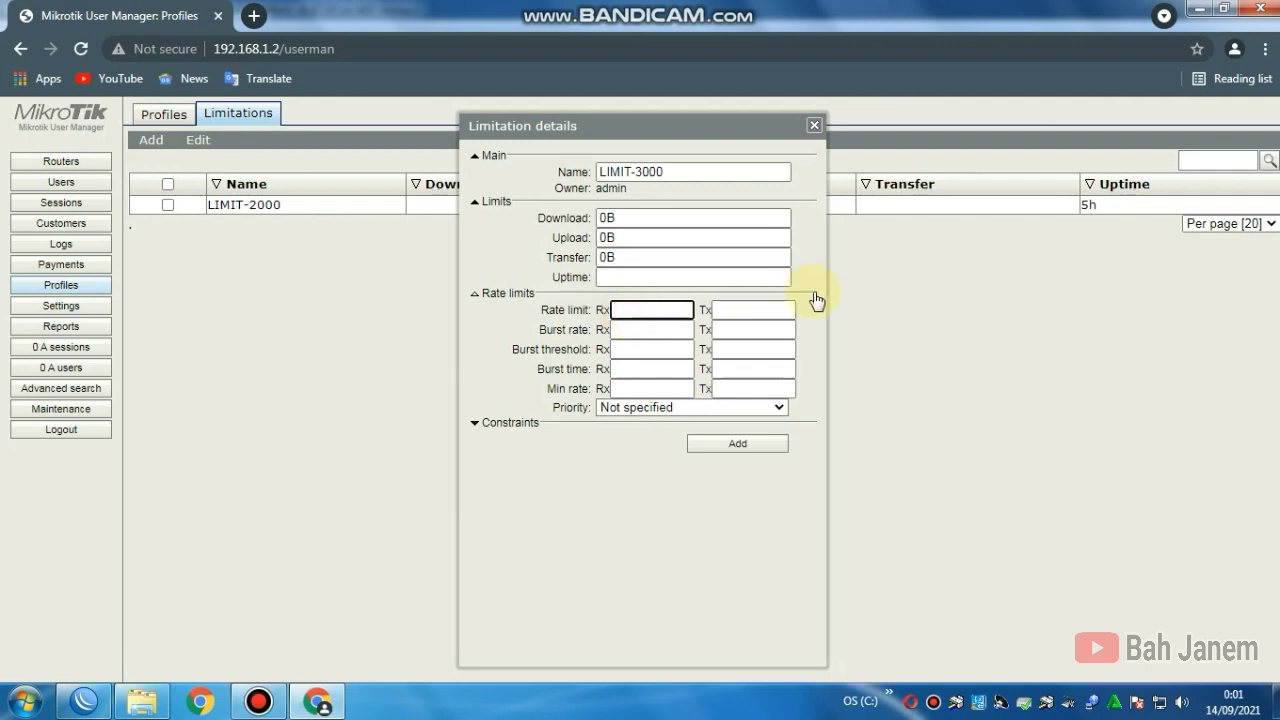
text(256k)
click(752, 309)
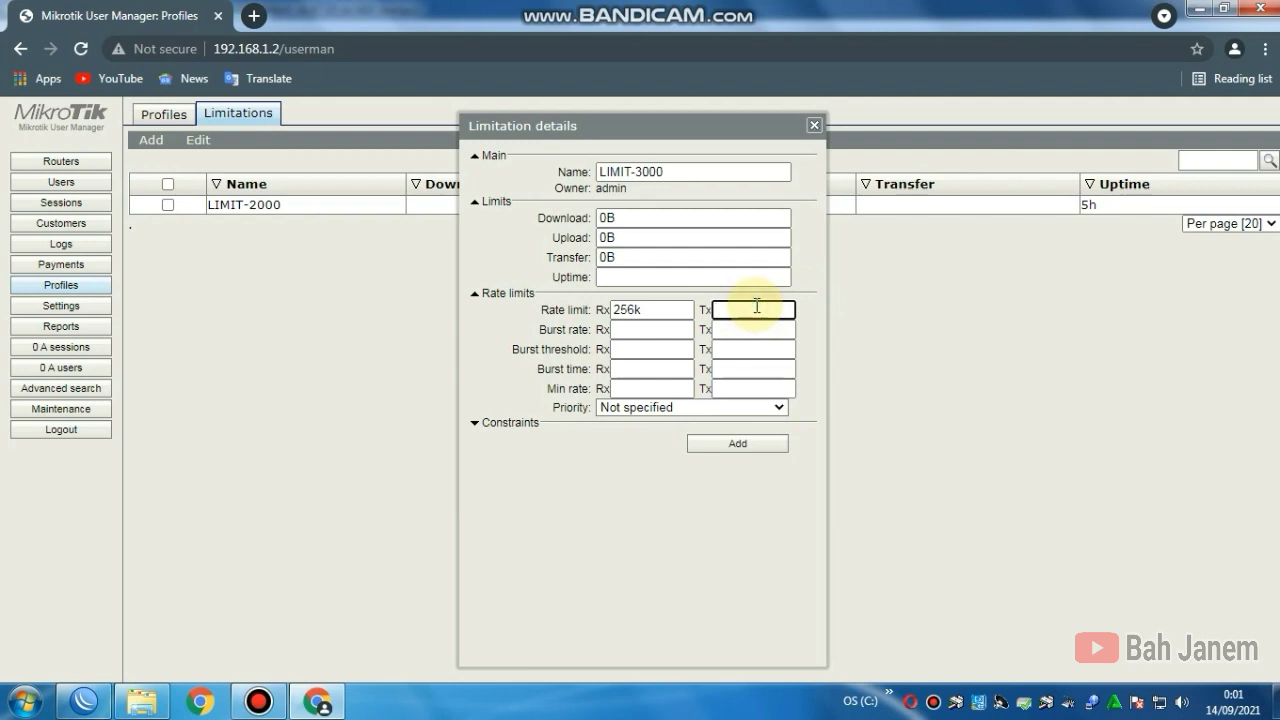
text(1m)
click(627, 277)
text(7h)
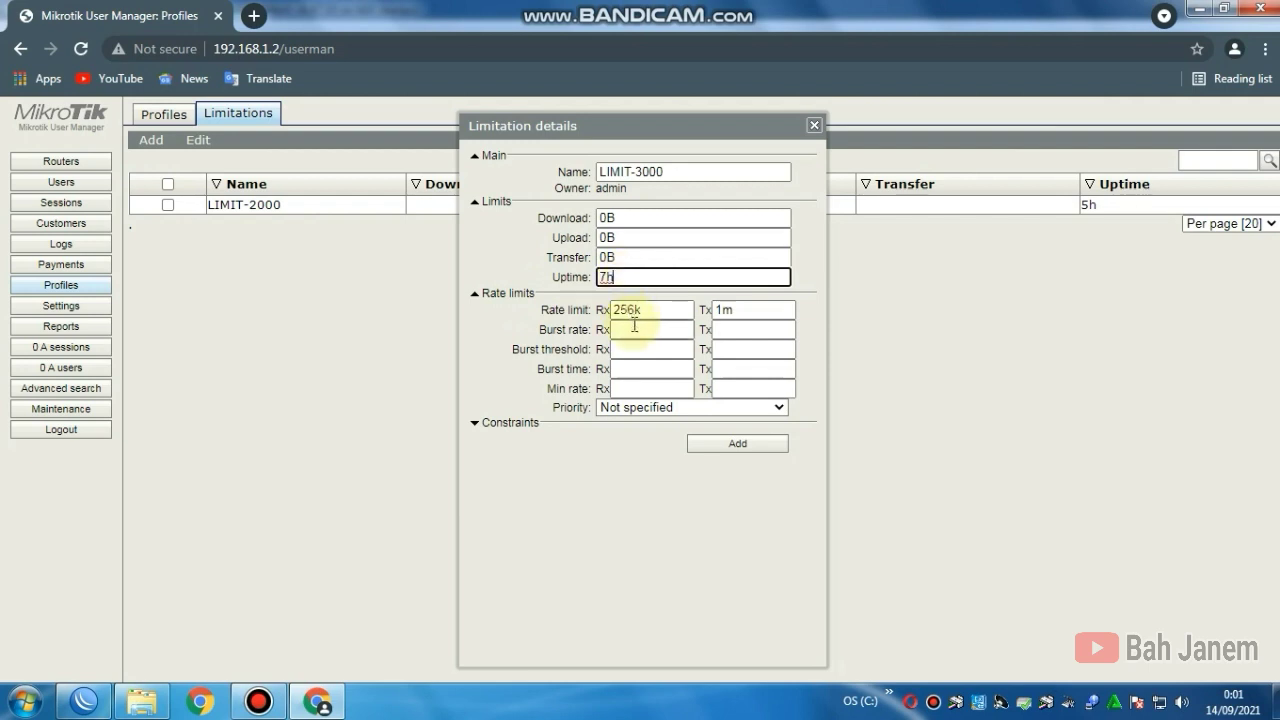
click(737, 443)
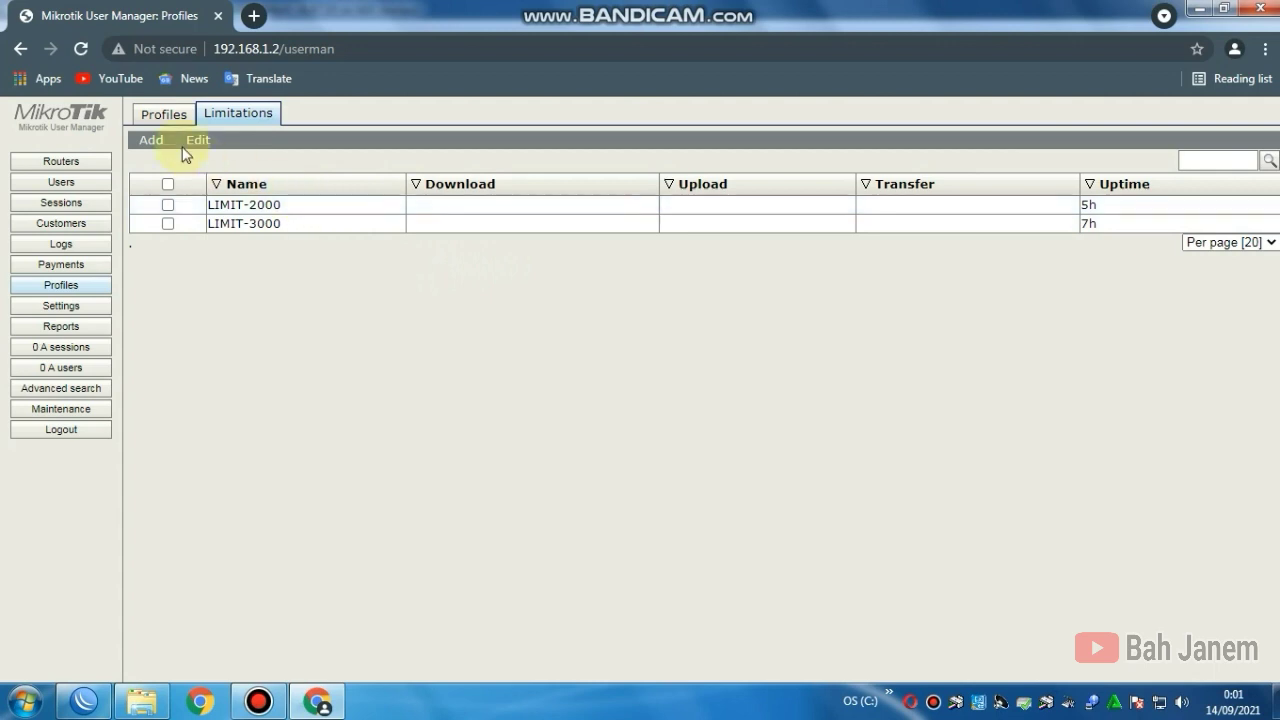
Step: Add limitation LIMIT-5000 with 1d uptime, 256k receive and 1m transmit, and save it
click(153, 141)
click(617, 172)
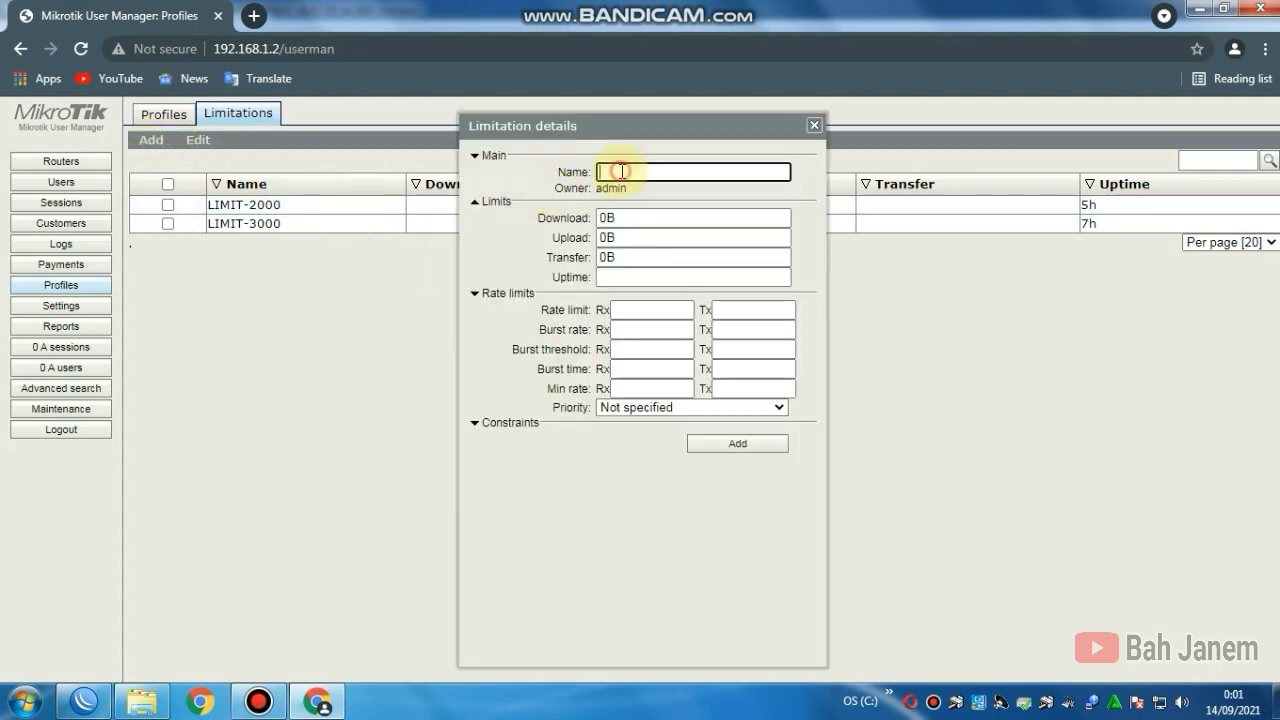
text(LIMIT-5000)
click(624, 278)
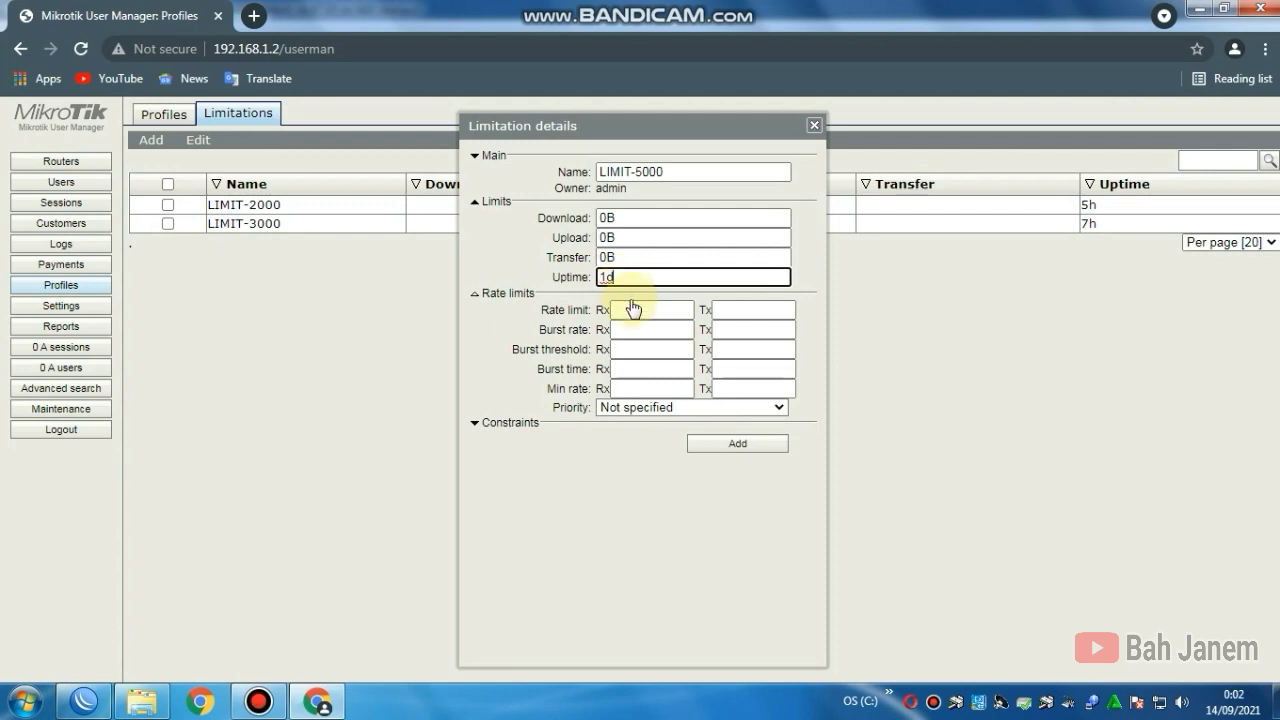
click(633, 311)
text(256k)
click(745, 309)
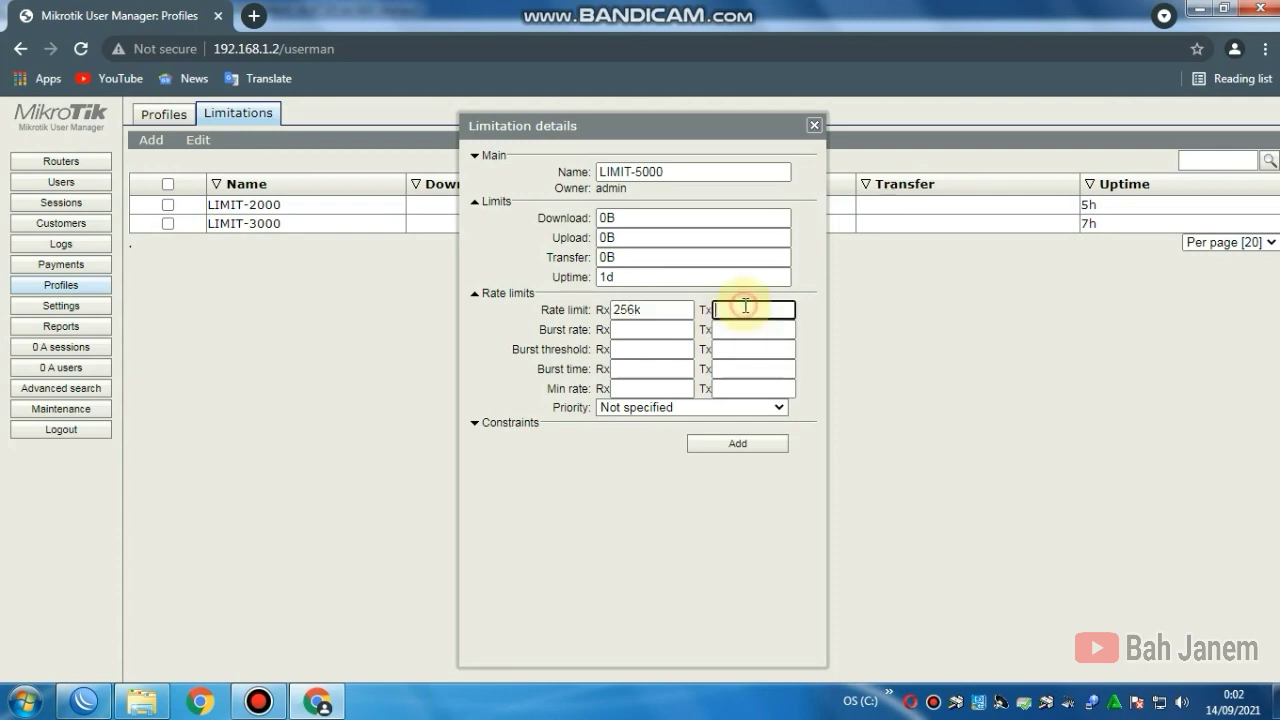
text(1m)
click(720, 448)
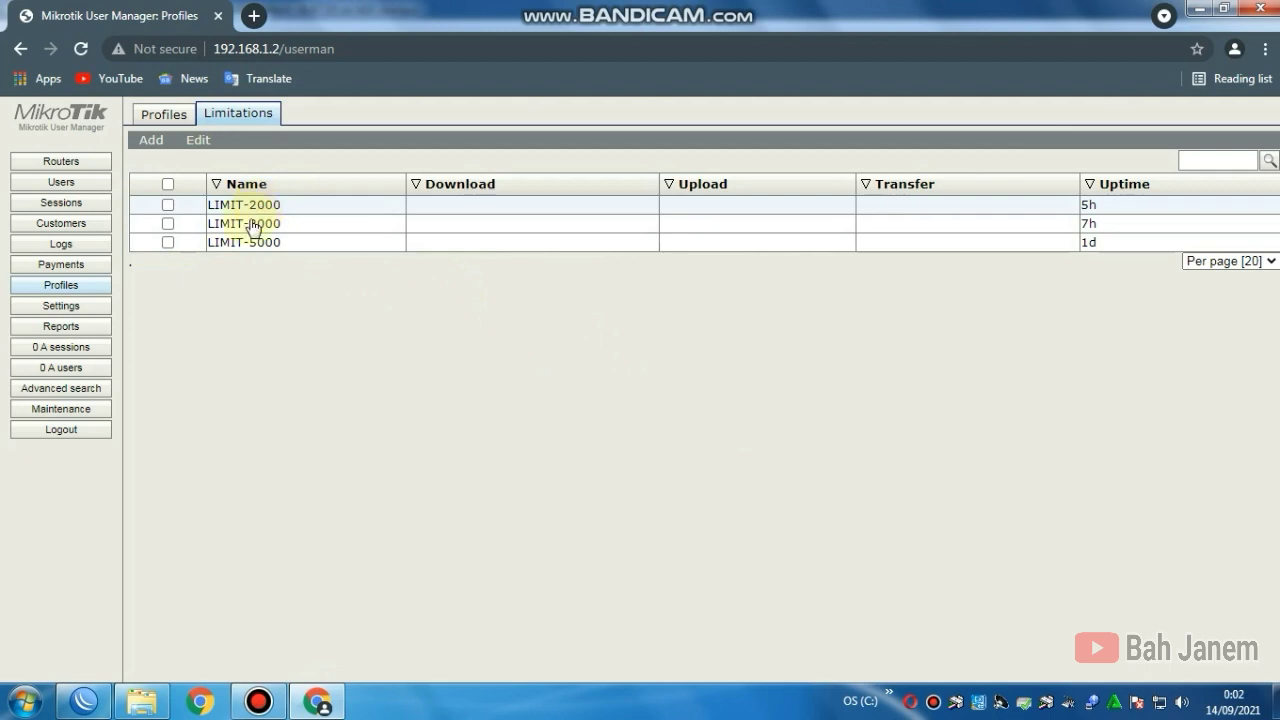
Step: Create a new profile named Voucher 2000 in the Profiles view
click(163, 118)
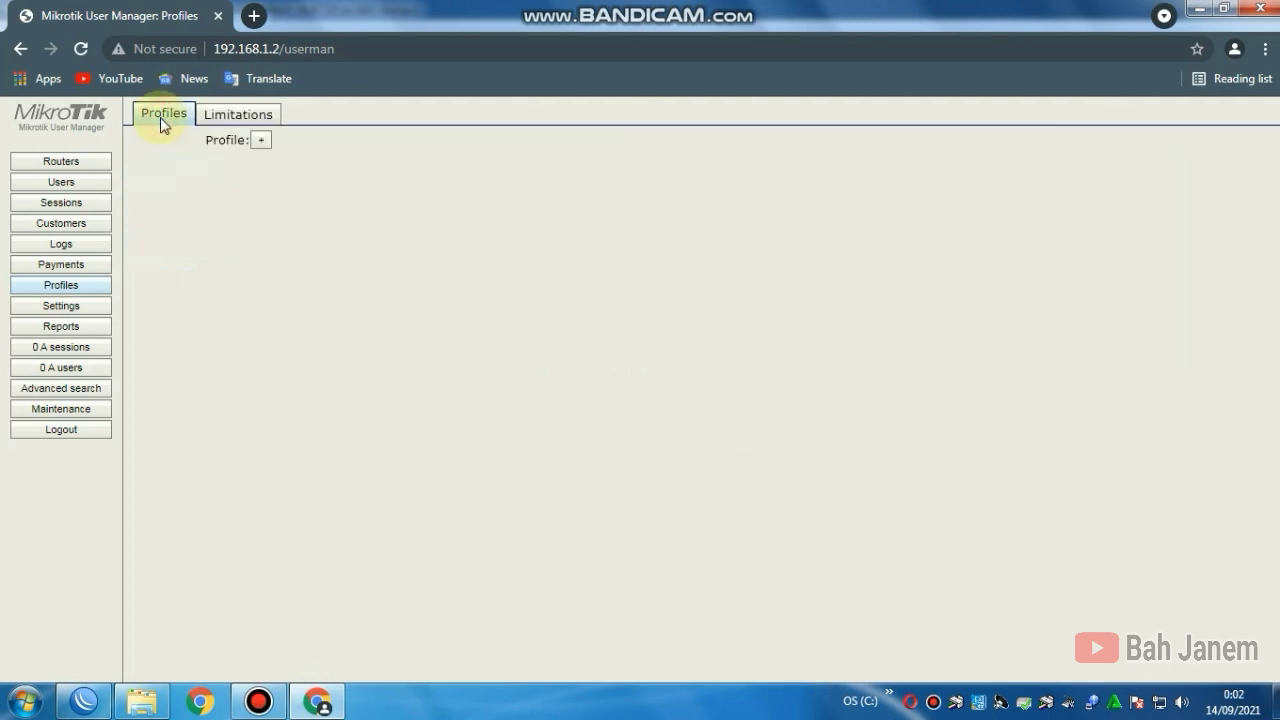
click(258, 145)
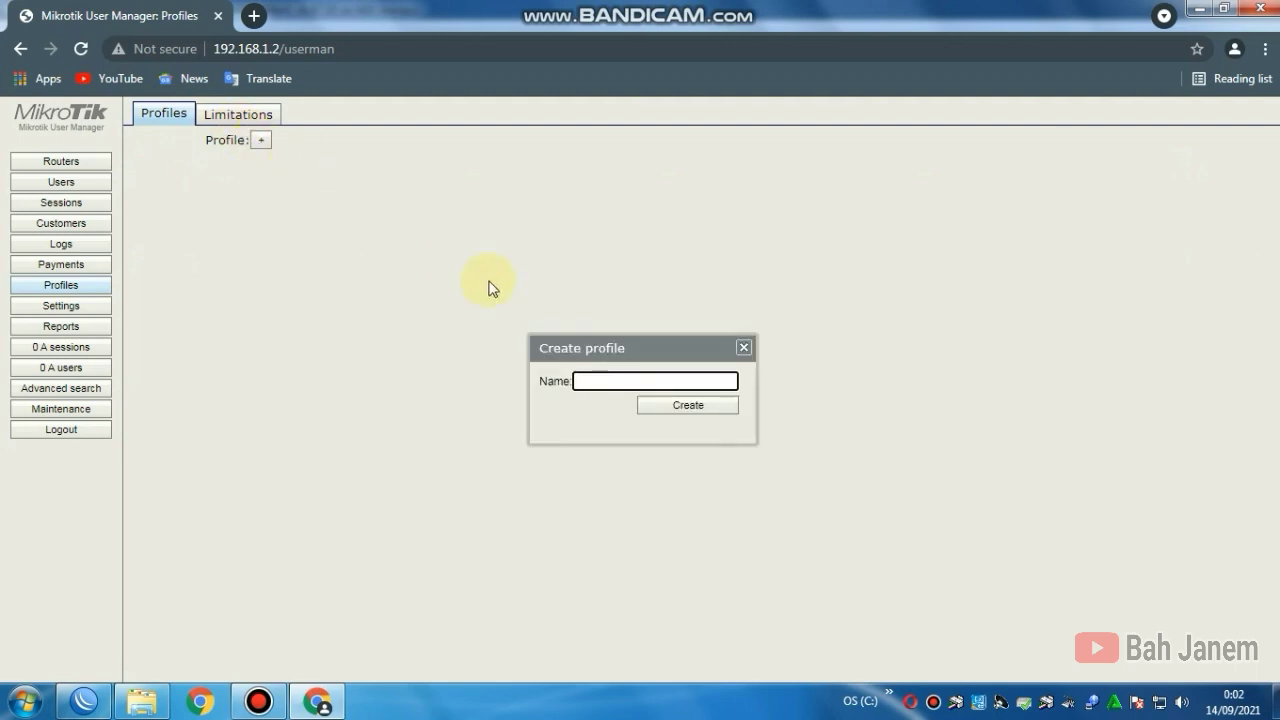
text(Voucher 2000)
click(680, 410)
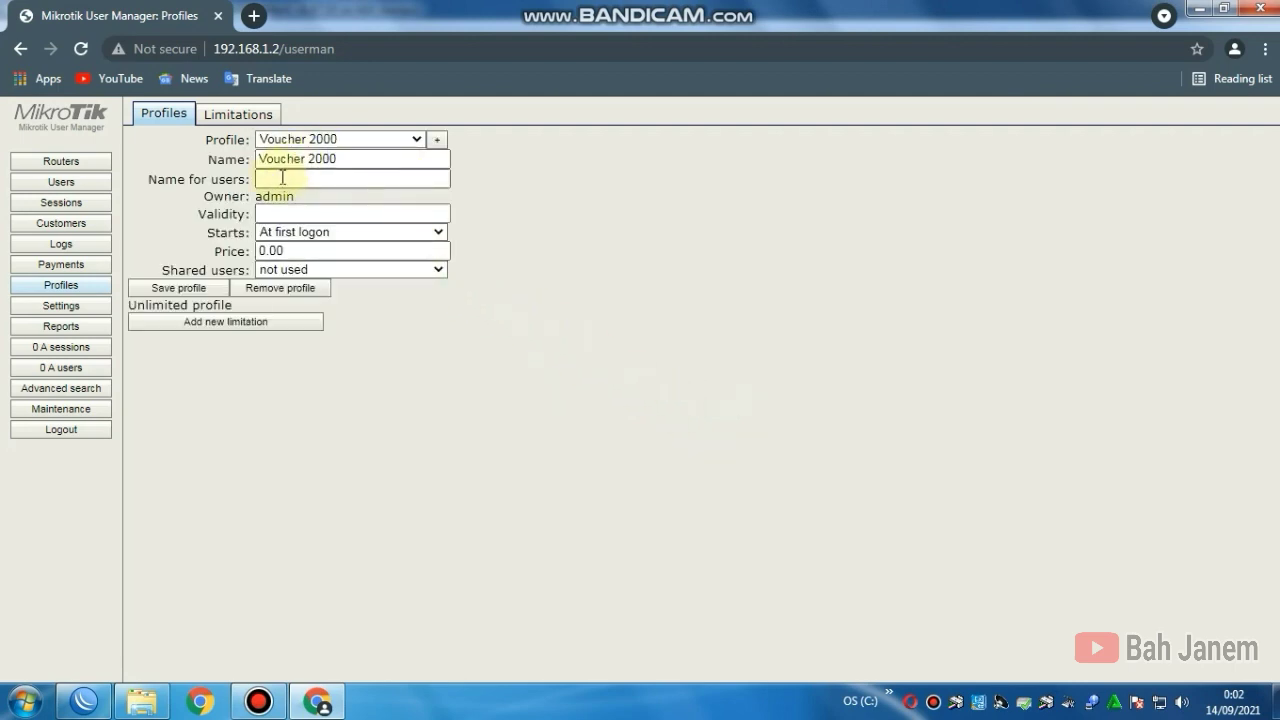
Step: Give Voucher 2000 an 8h validity, a price of 2000 and 1 shared user
click(310, 213)
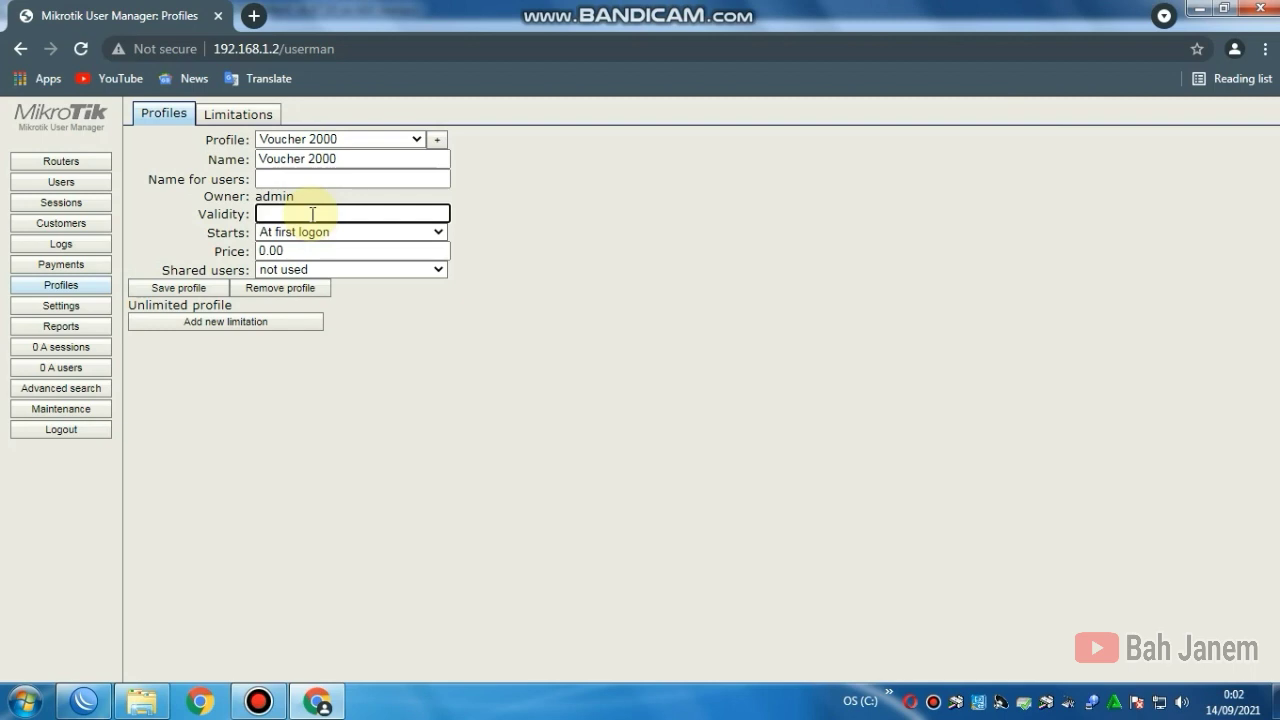
text(8)
drag(261, 214, 287, 214)
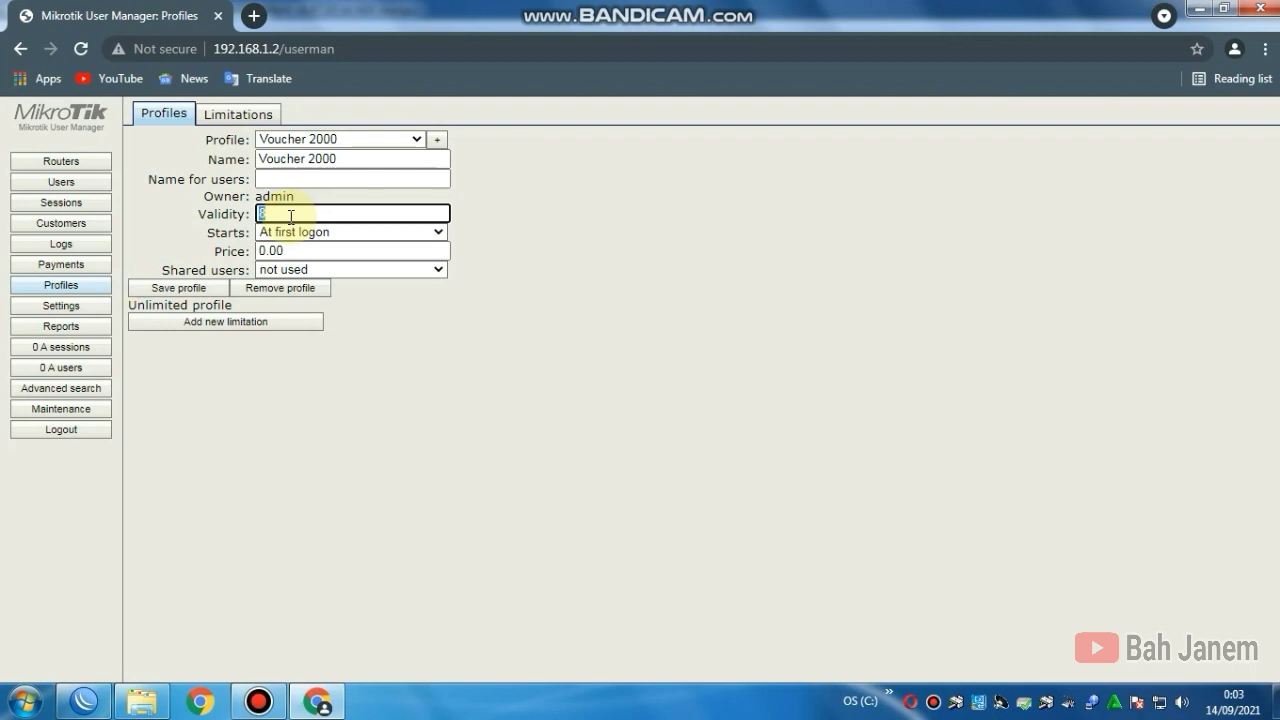
click(281, 215)
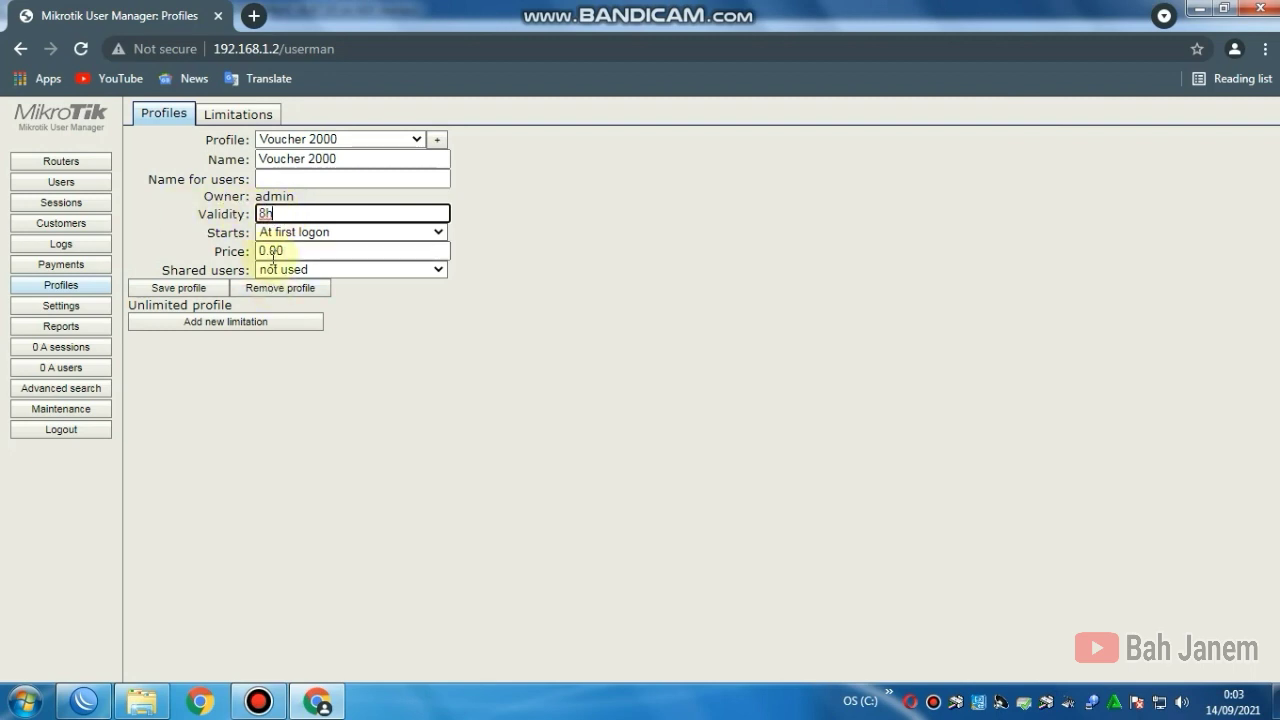
drag(305, 254, 255, 258)
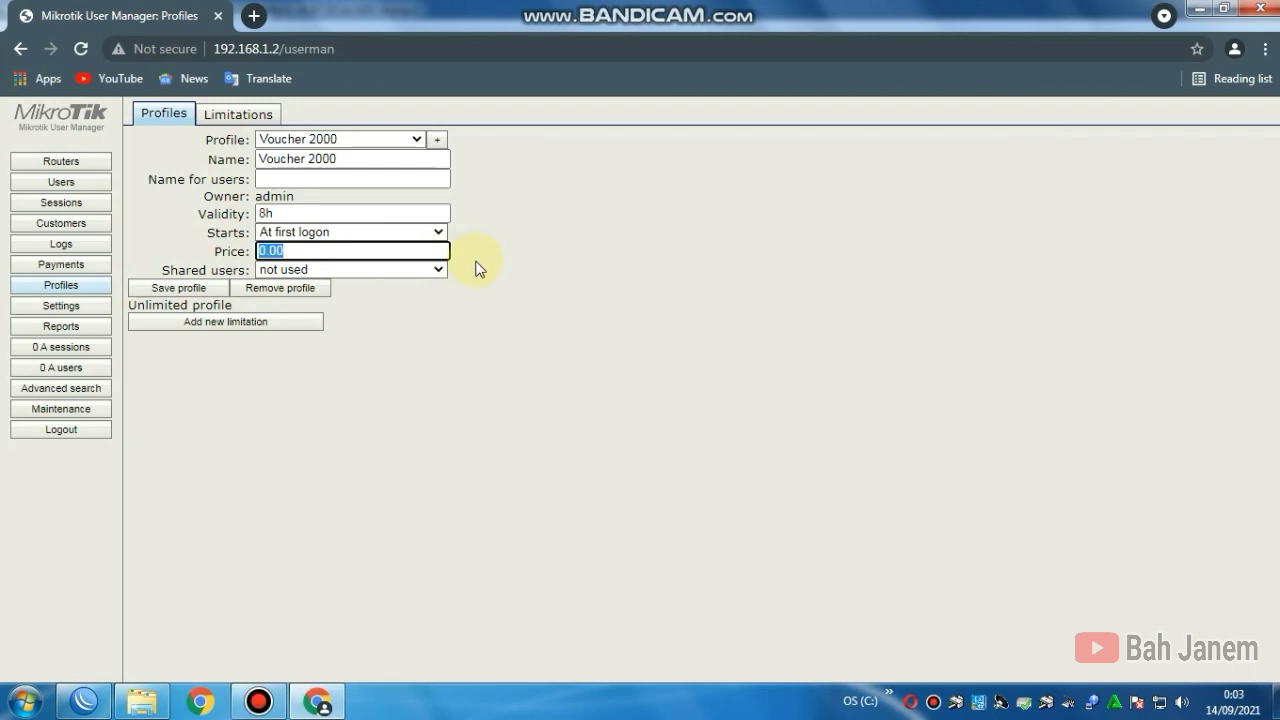
text(2000)
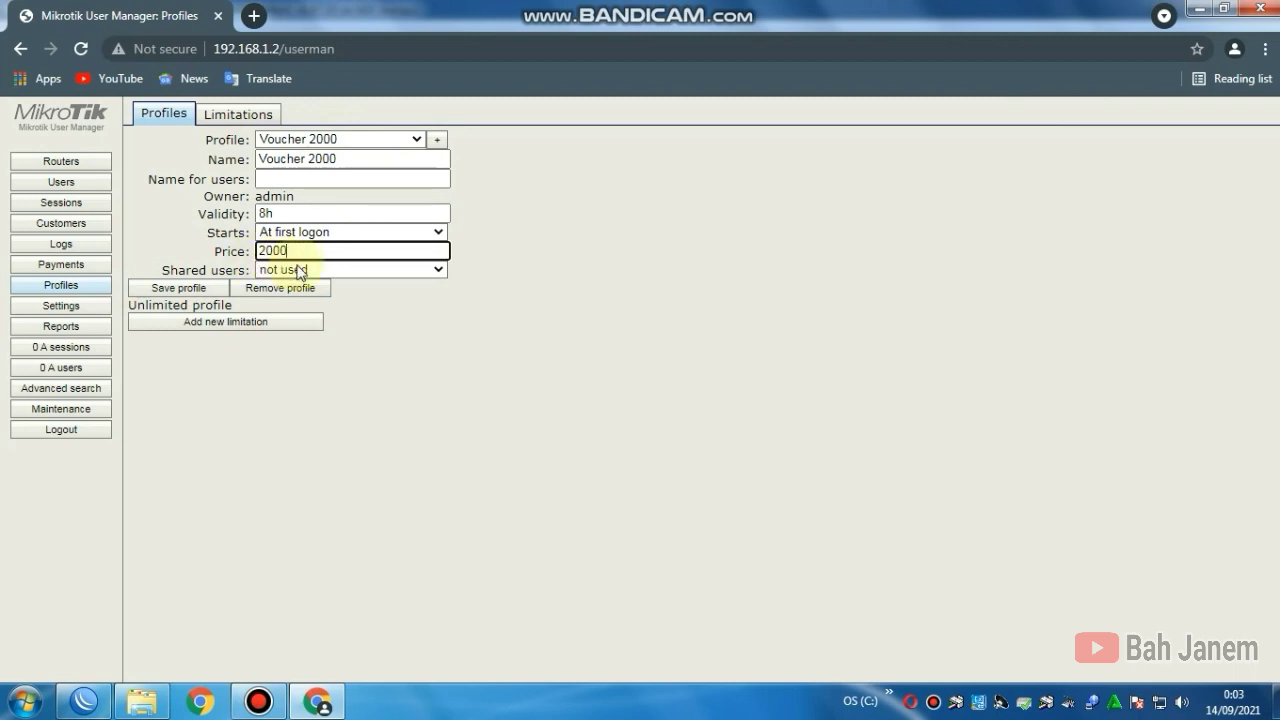
click(290, 270)
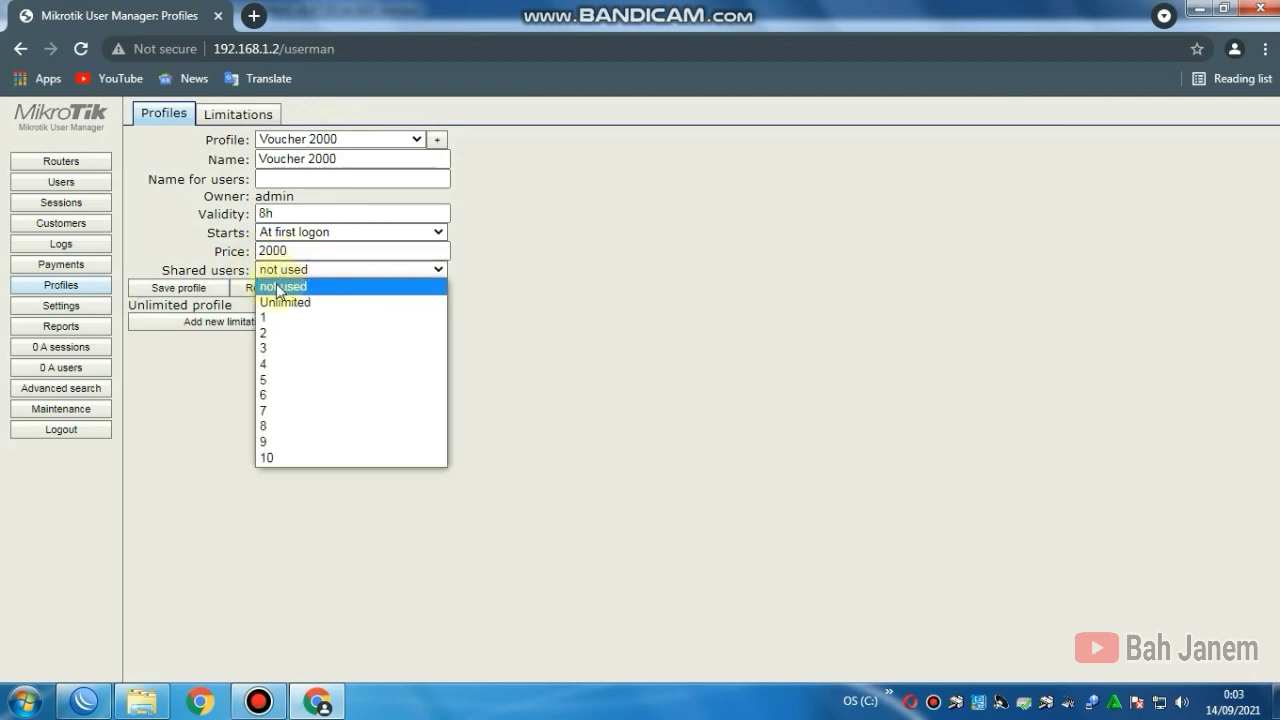
click(276, 318)
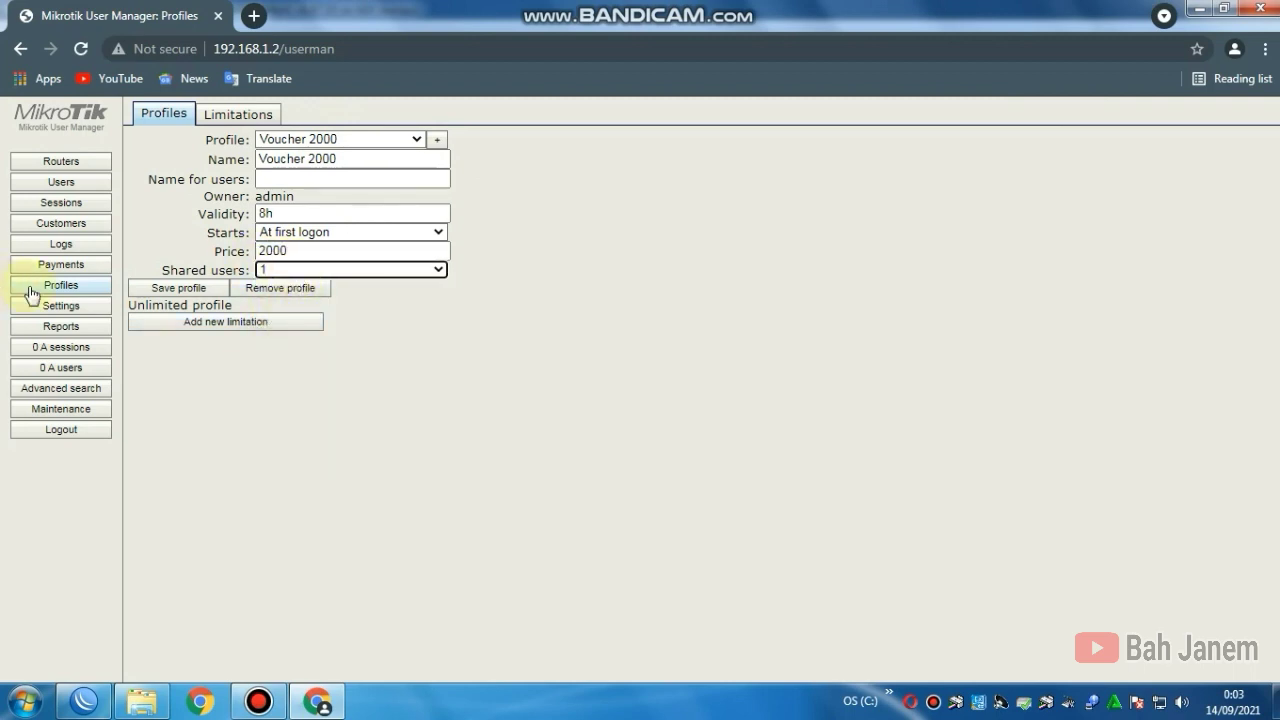
Step: Attach the LIMIT-2000 limitation to Voucher 2000 and save the profile
click(205, 324)
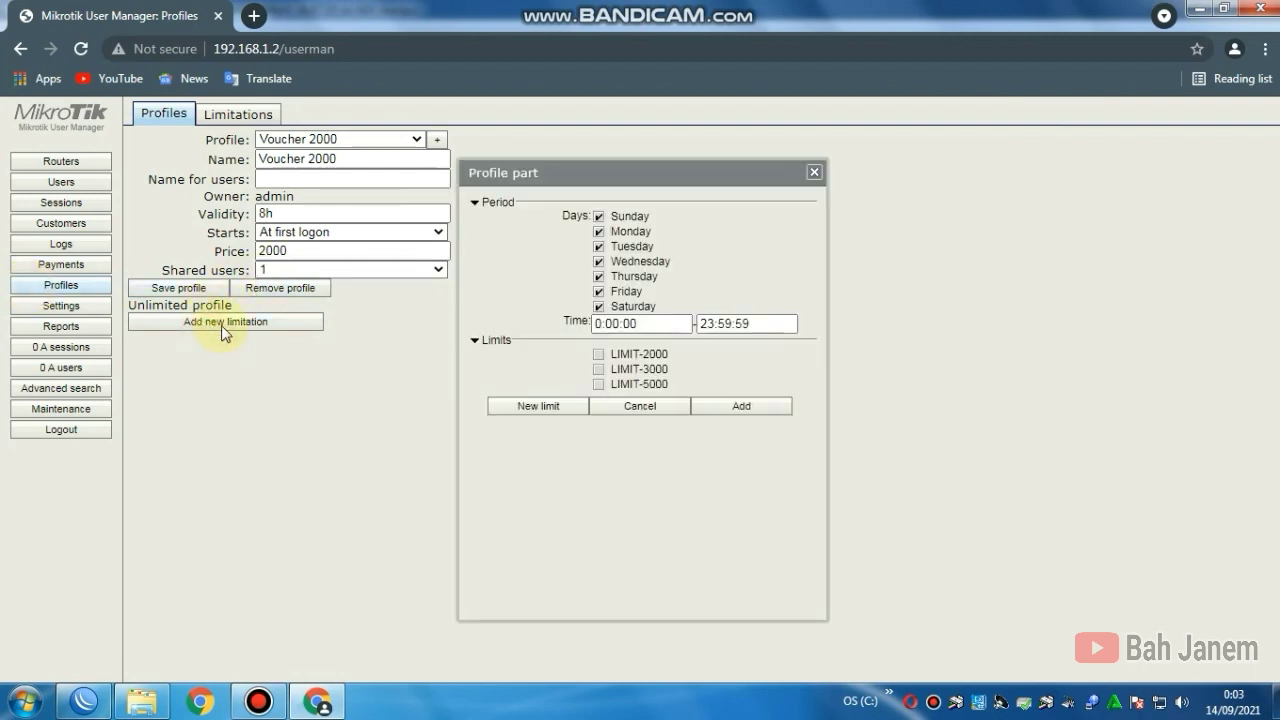
click(599, 355)
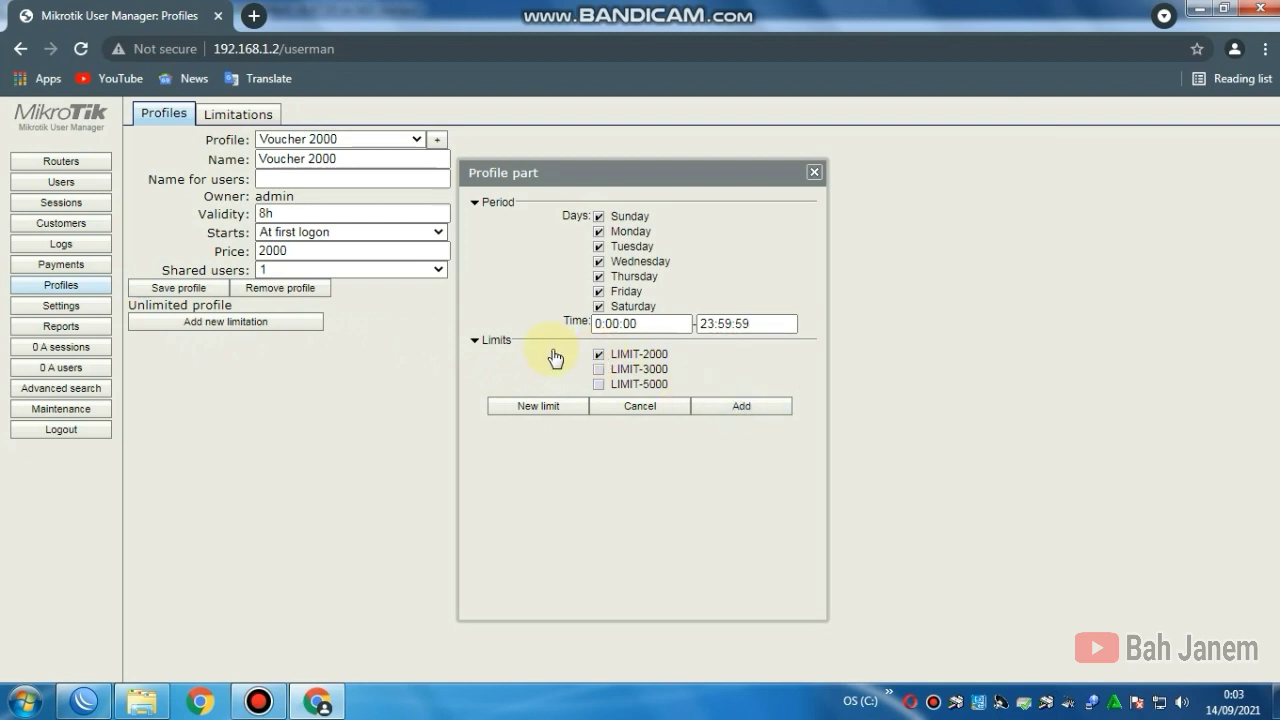
click(738, 407)
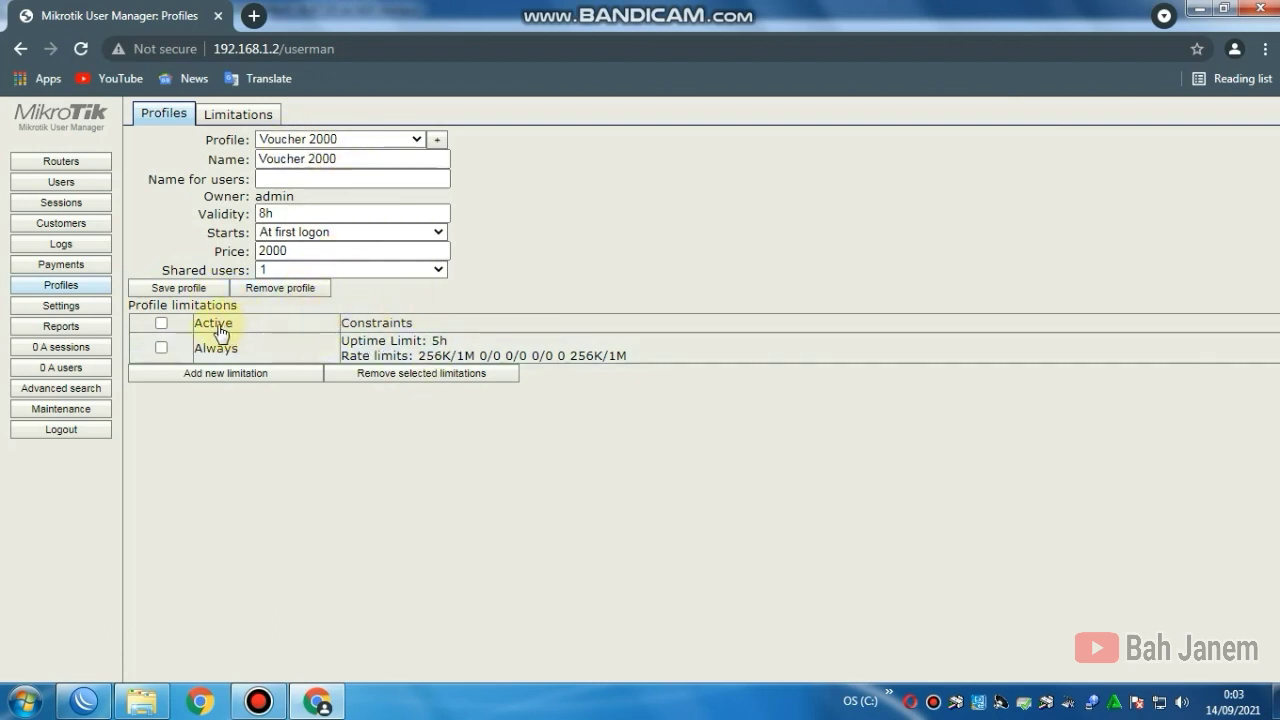
click(180, 288)
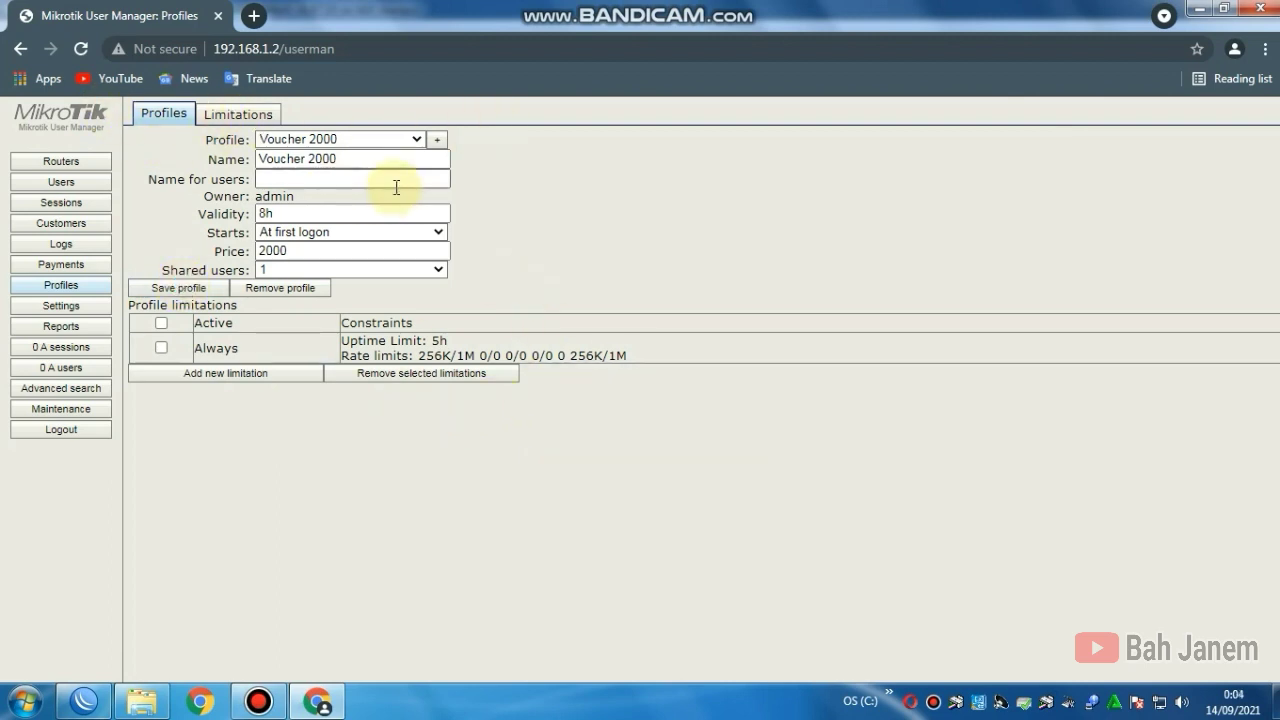
click(439, 141)
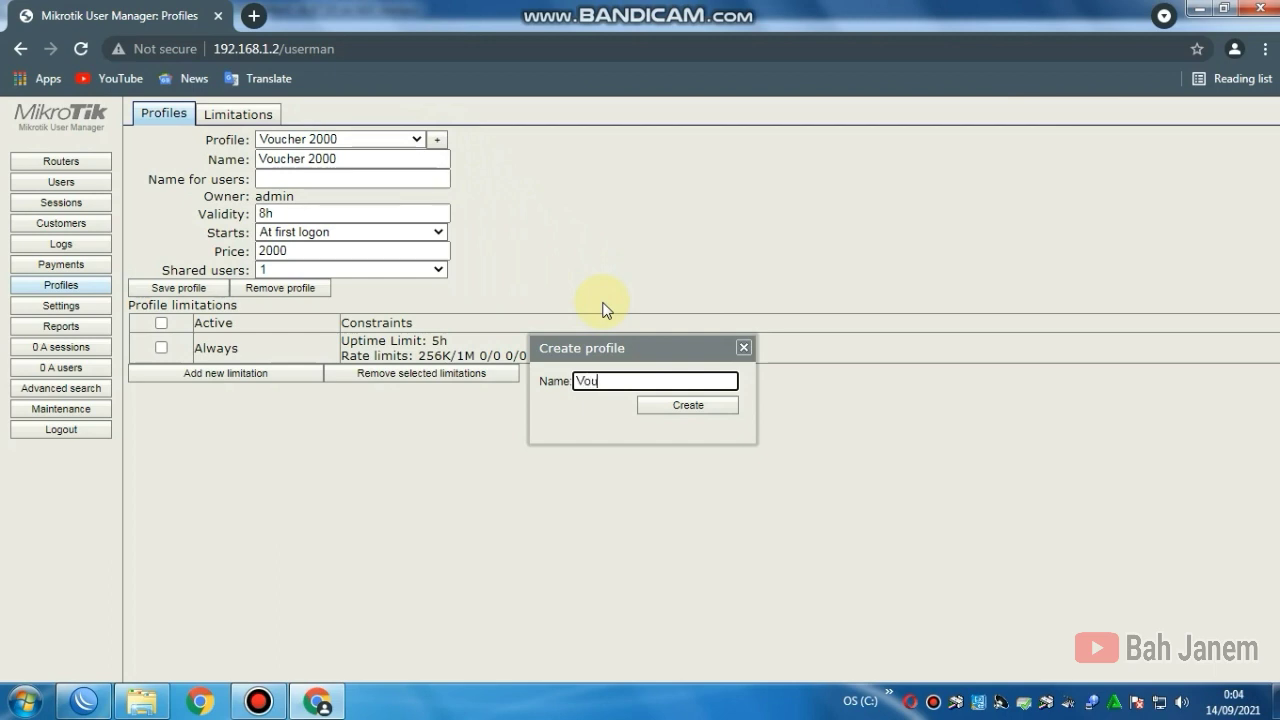
Step: Create profile Voucher 3000 with 10h validity, price 3000 and 1 shared user
text(Voucher 3000)
click(655, 405)
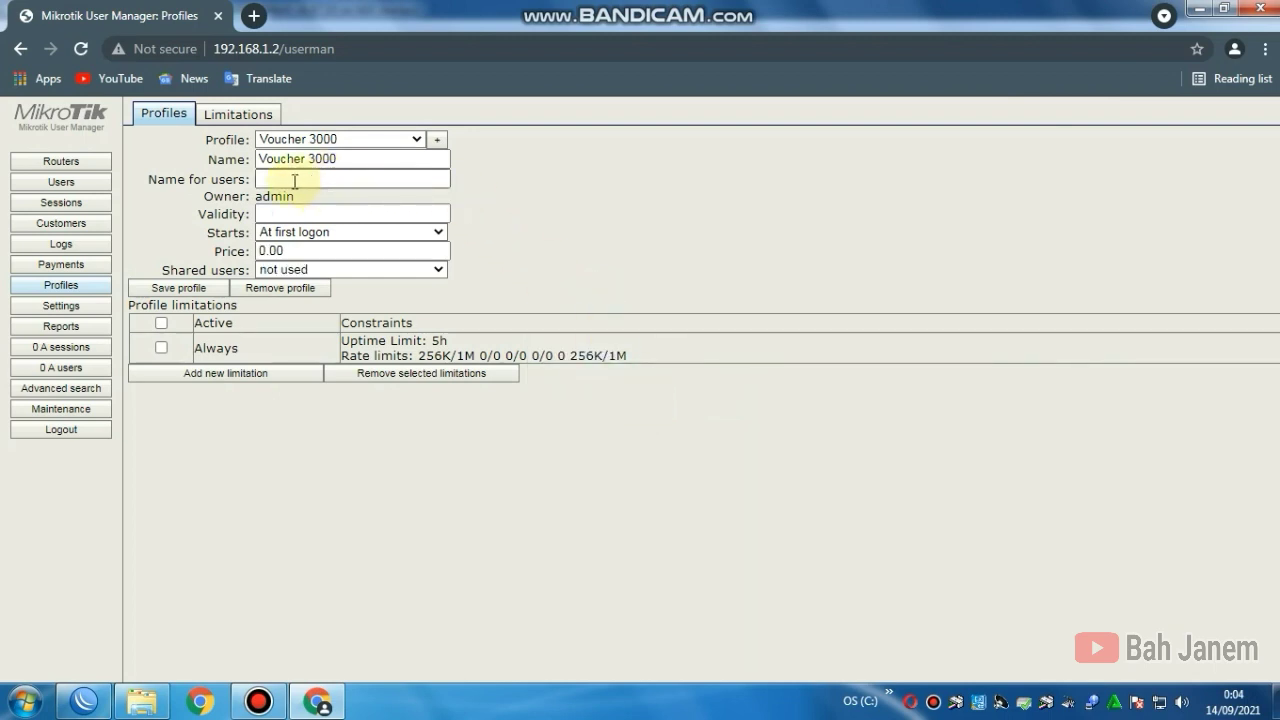
click(284, 212)
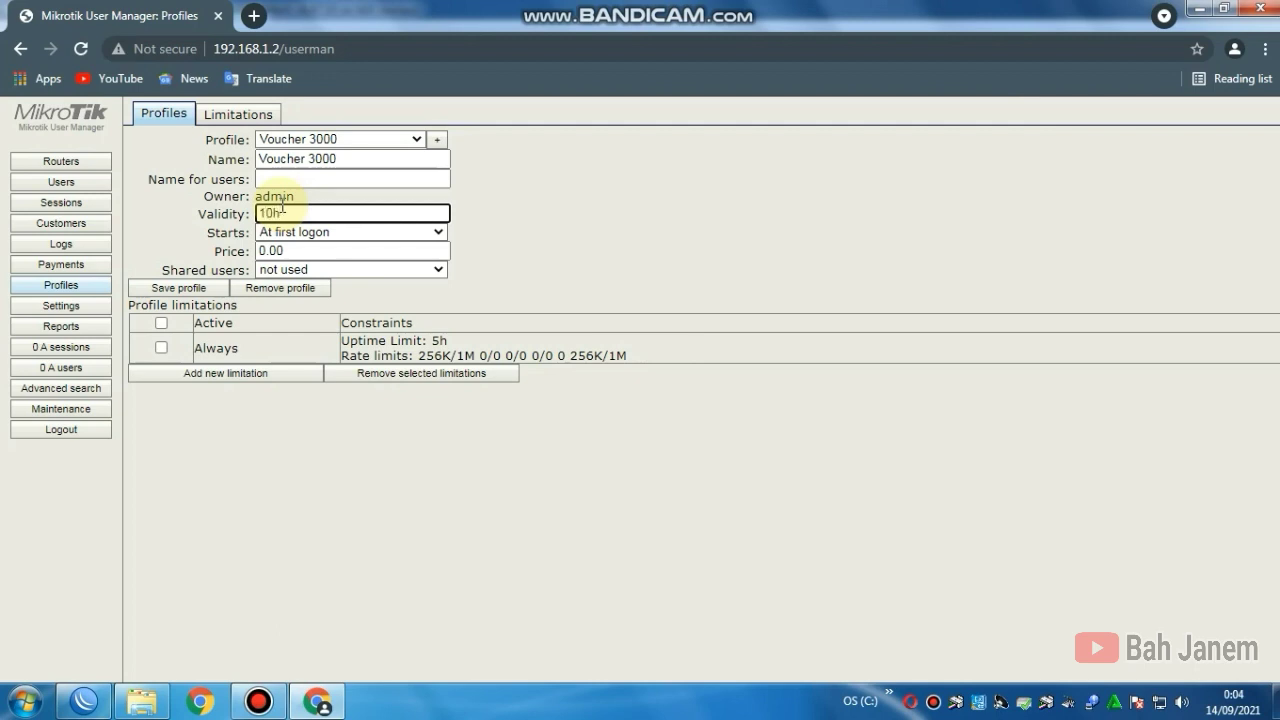
key(Tab)
key(Tab)
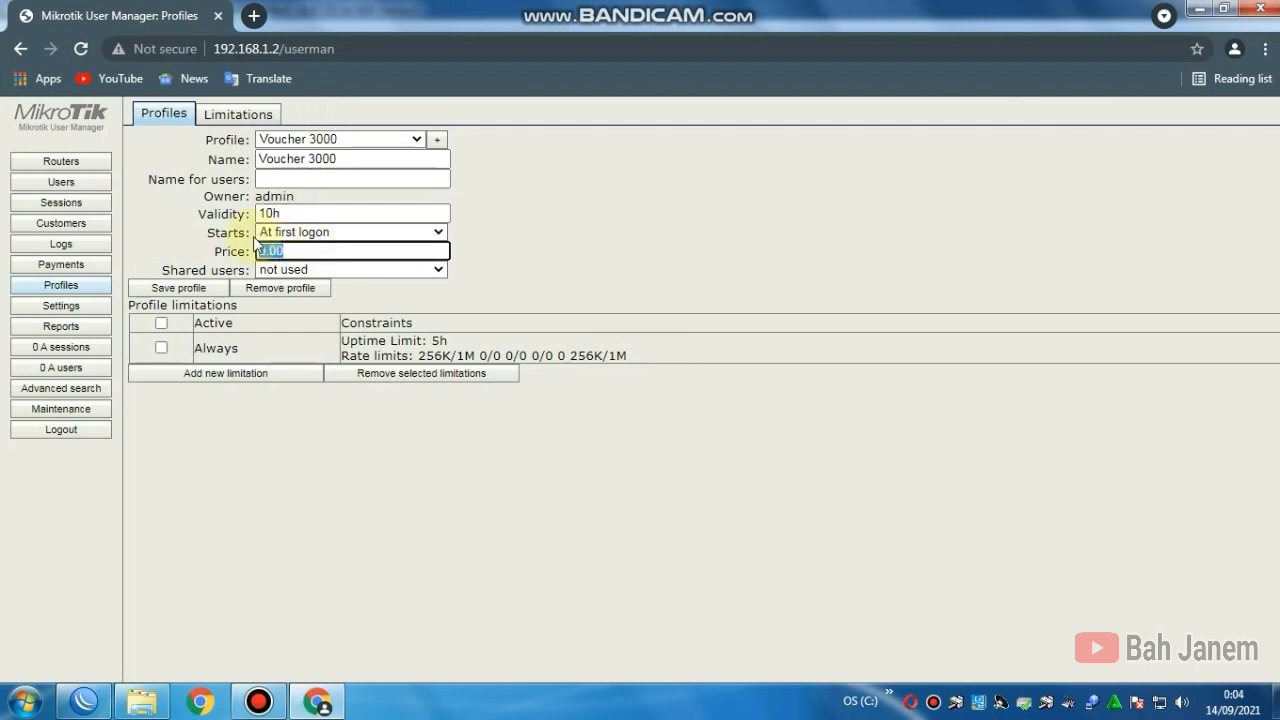
text(3000)
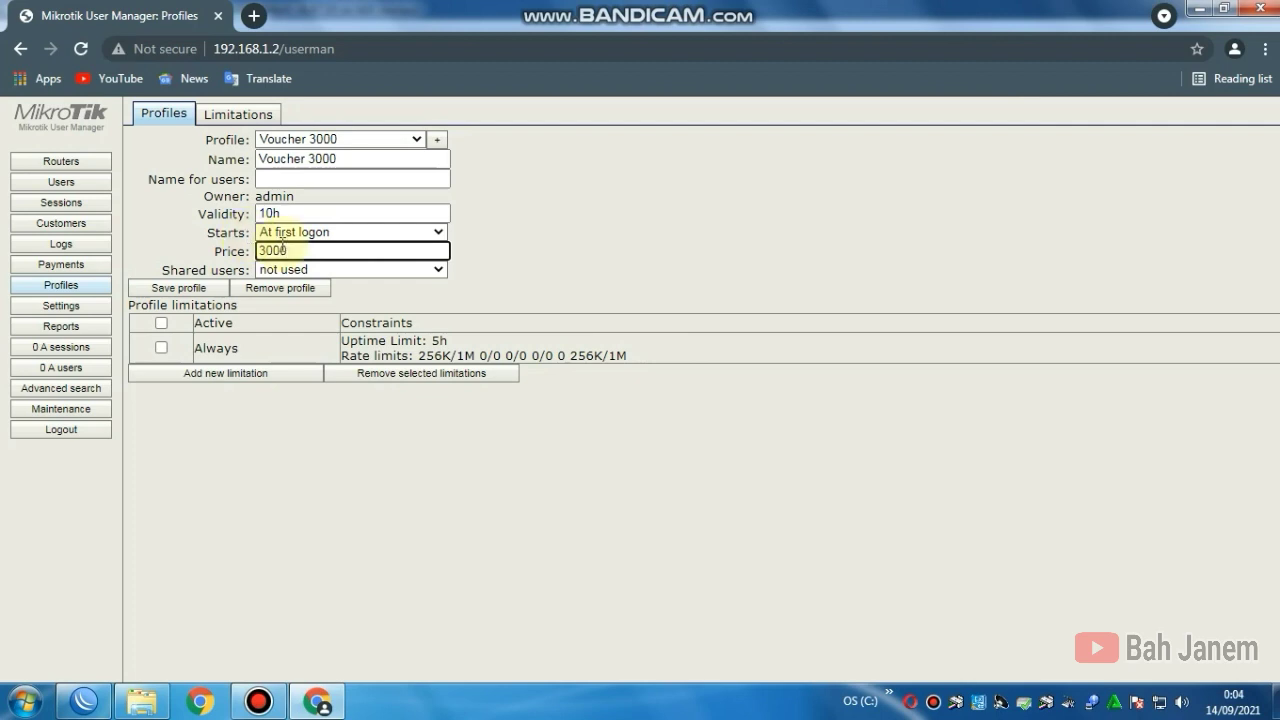
click(290, 270)
click(278, 320)
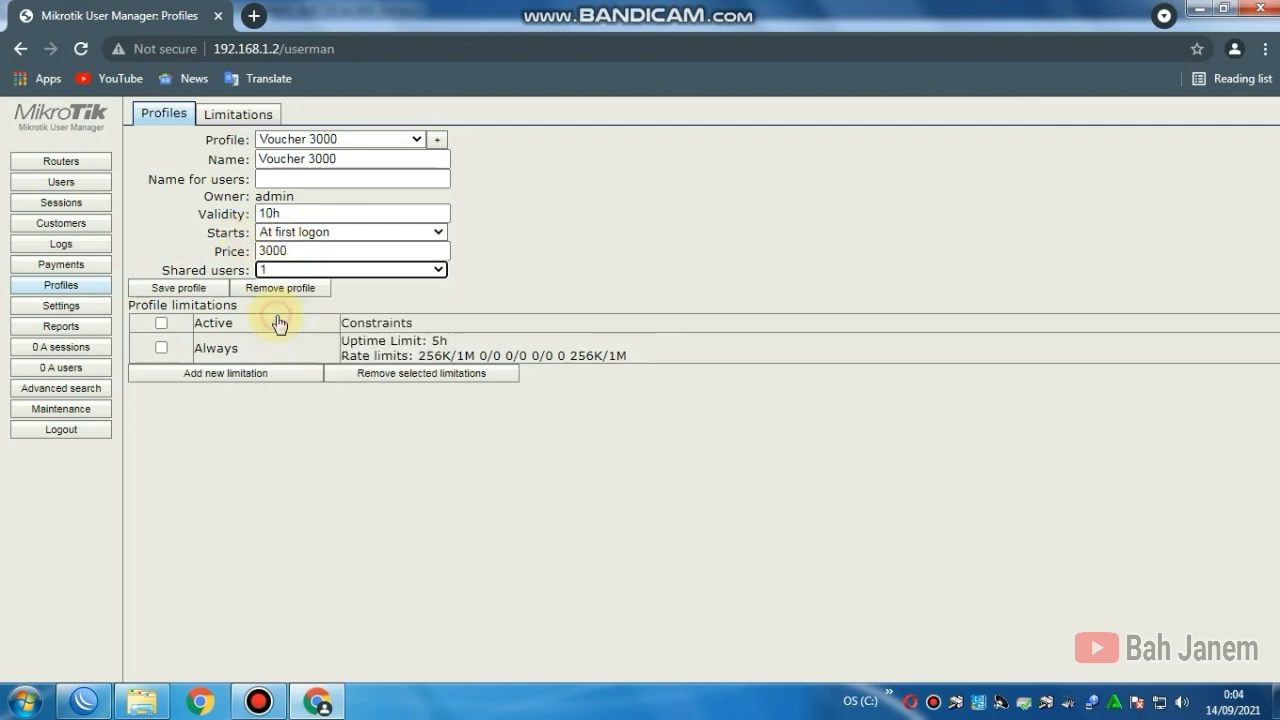
Step: Attach LIMIT-3000 (7h uptime, 256K/1M) to Voucher 3000 and save the profile
click(203, 375)
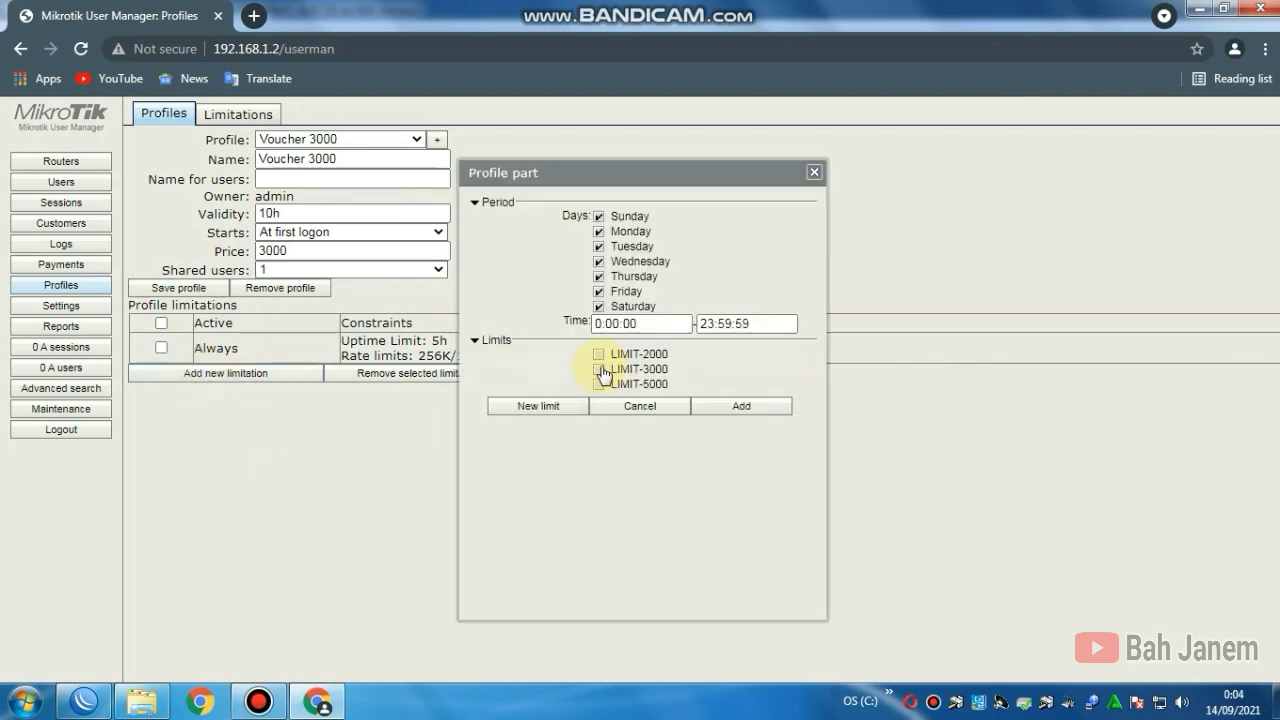
click(599, 370)
click(737, 408)
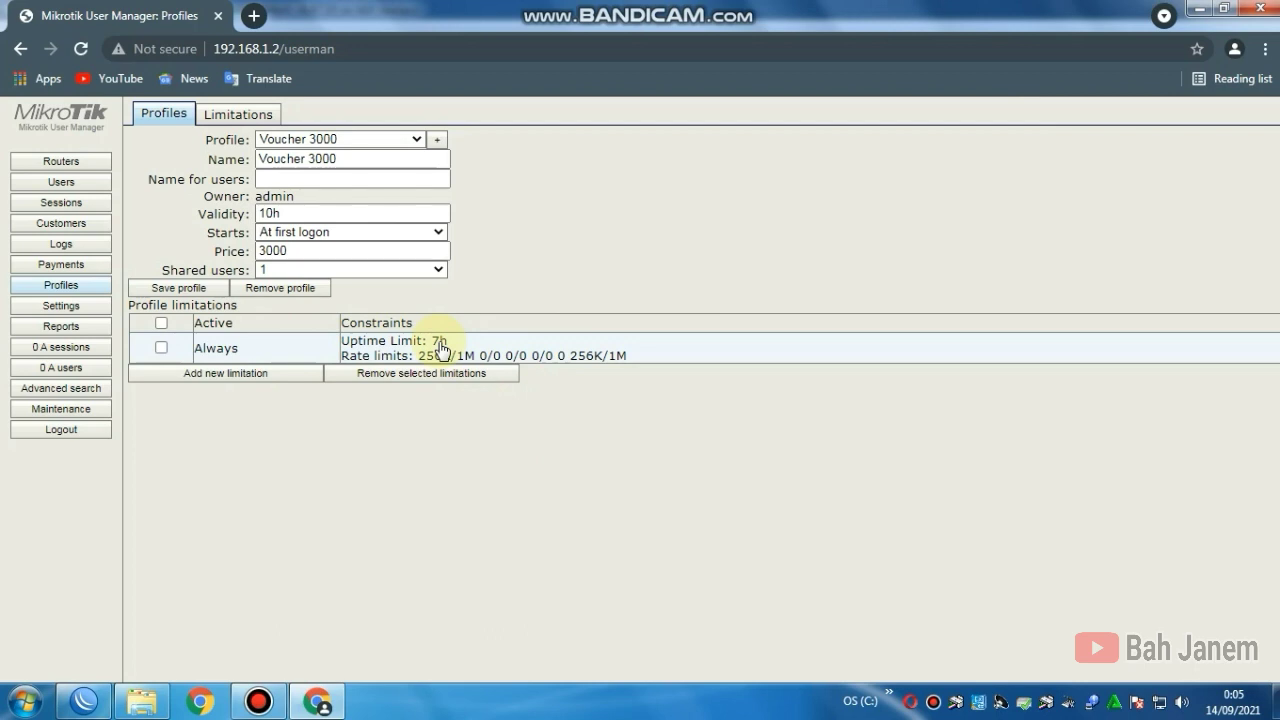
click(180, 289)
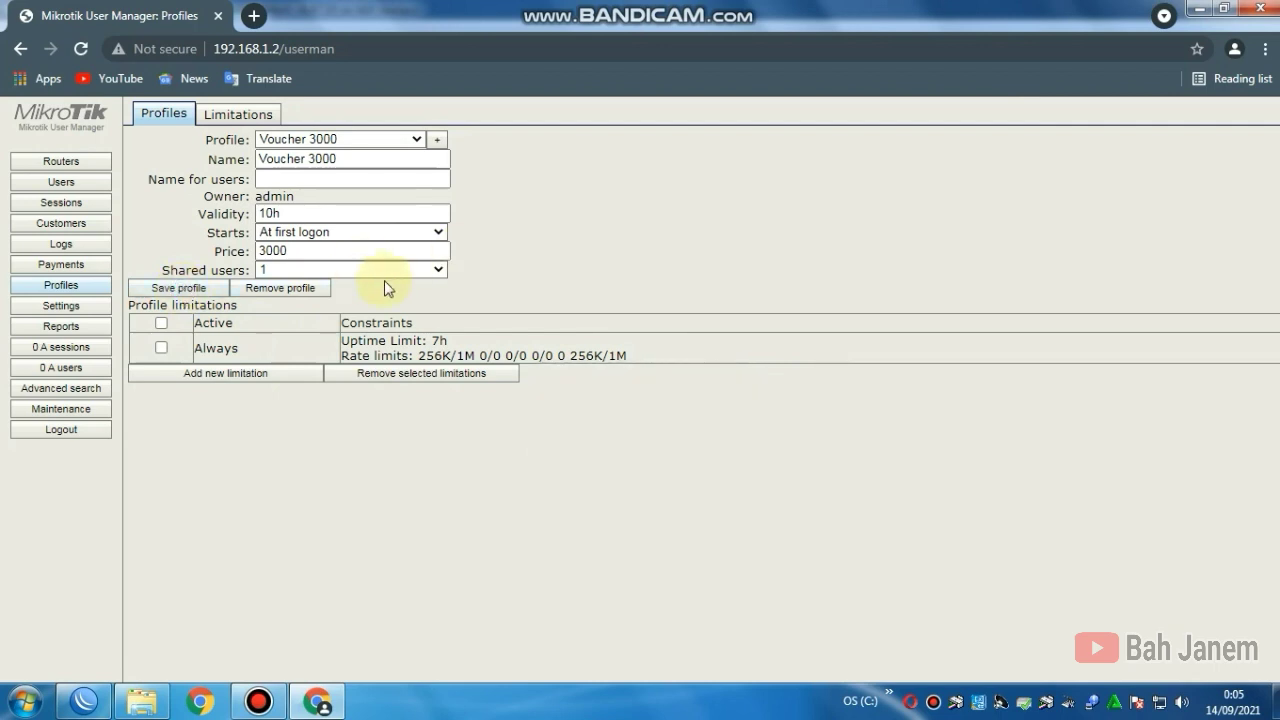
Step: Create profile Voucher 5000 with 1d validity, price 5000 and 1 shared user
click(436, 145)
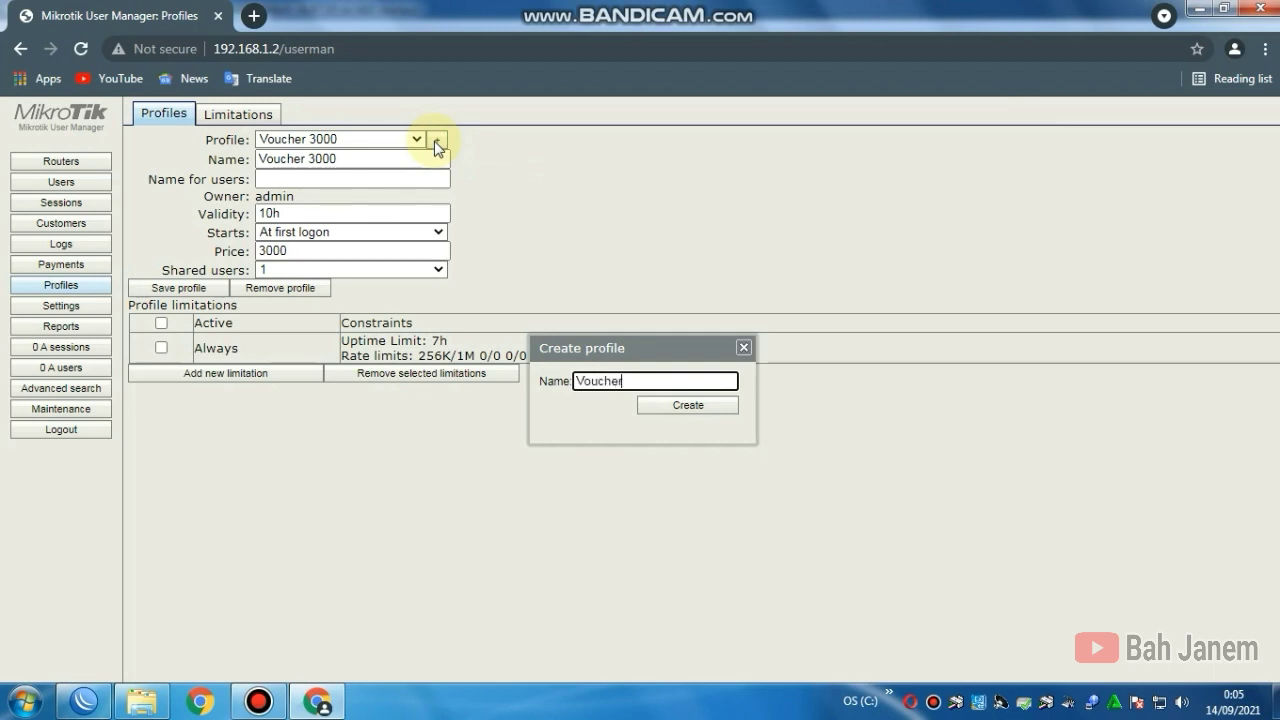
text(Voucher 5000)
click(661, 410)
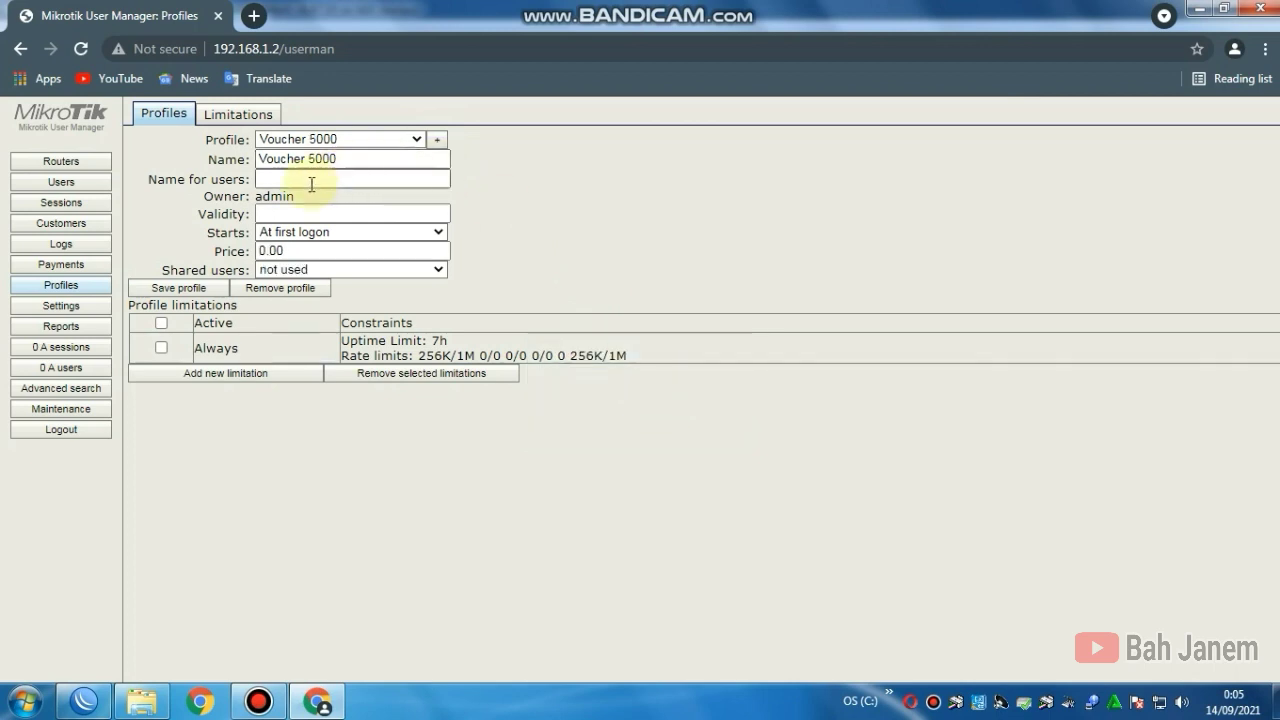
click(290, 218)
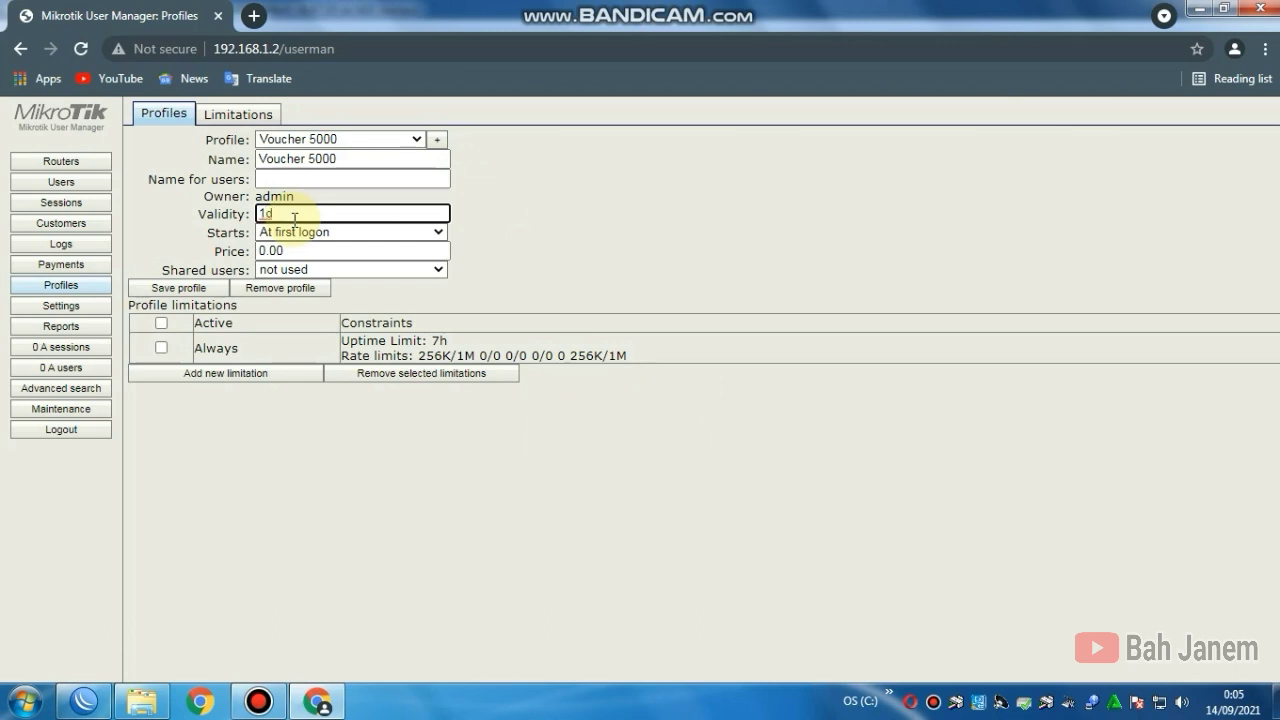
text(1d)
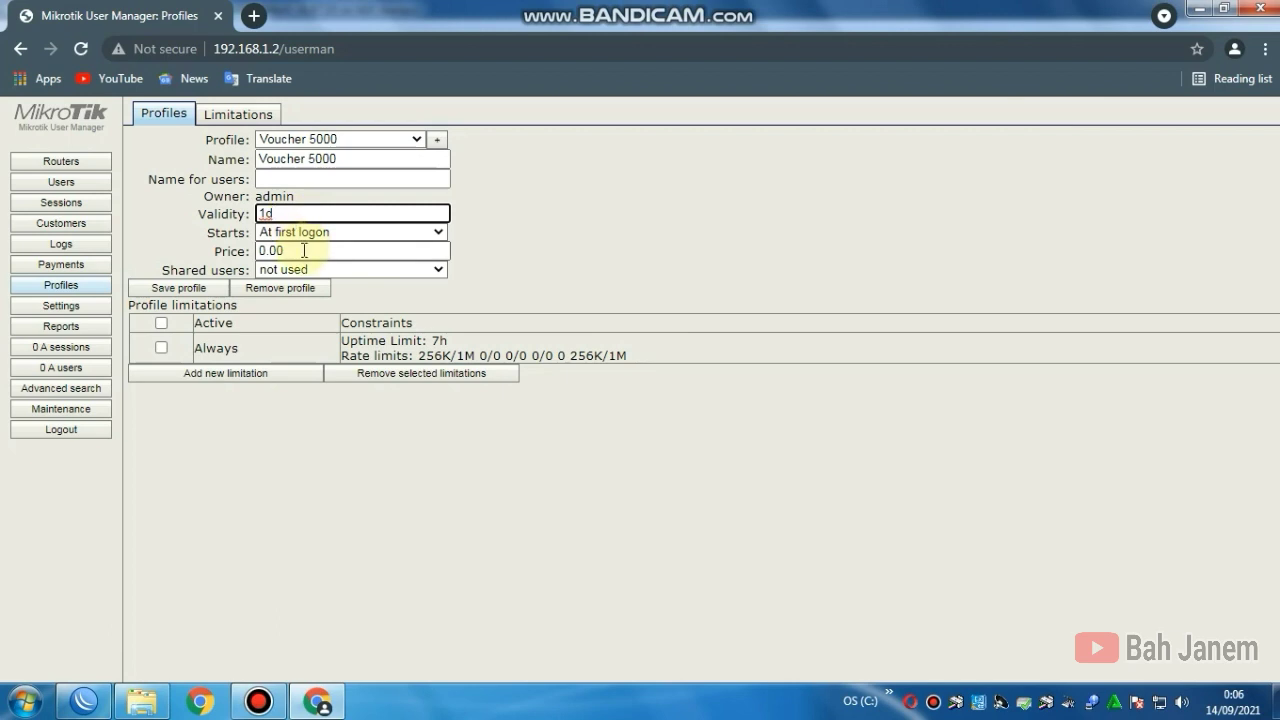
drag(366, 251, 252, 252)
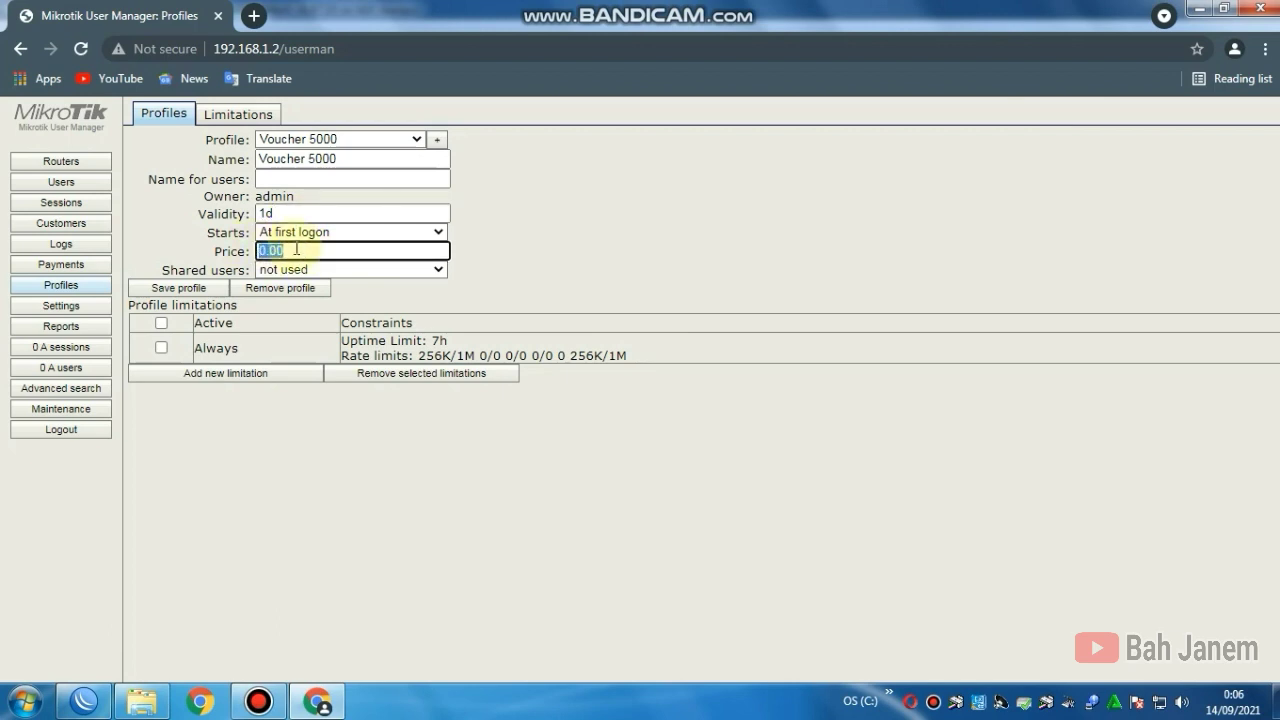
text(5000)
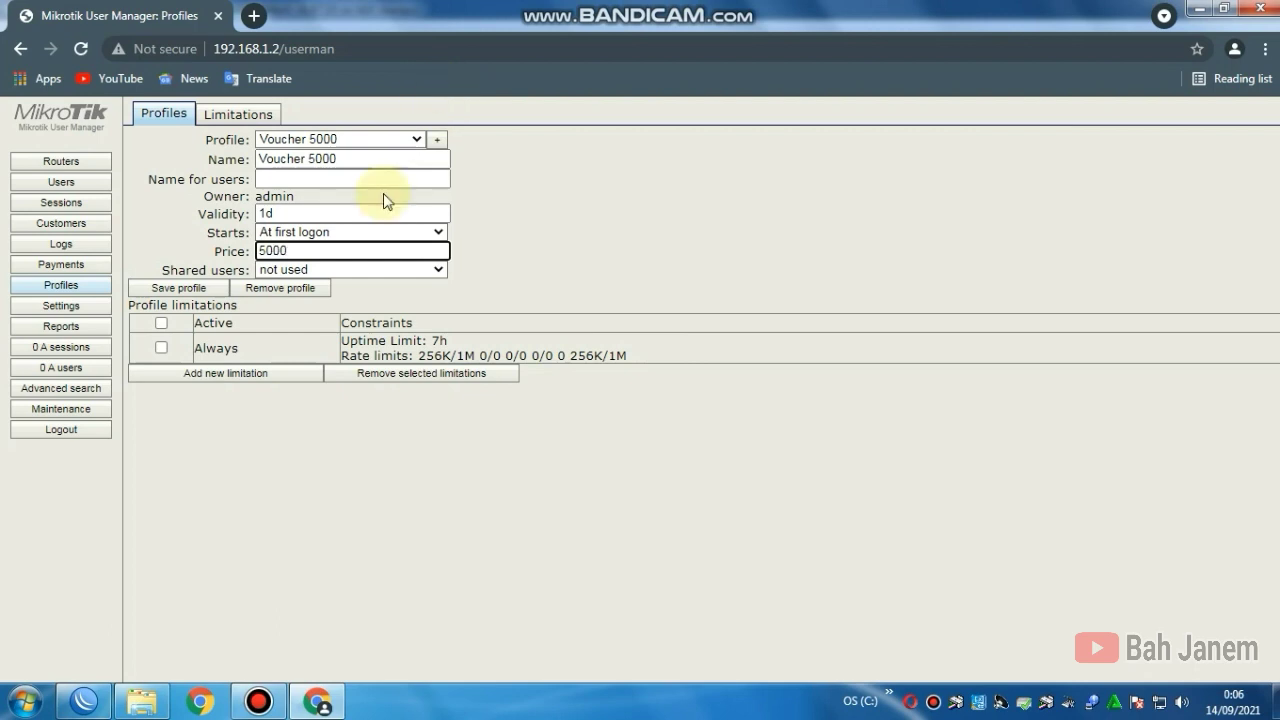
click(360, 269)
click(300, 318)
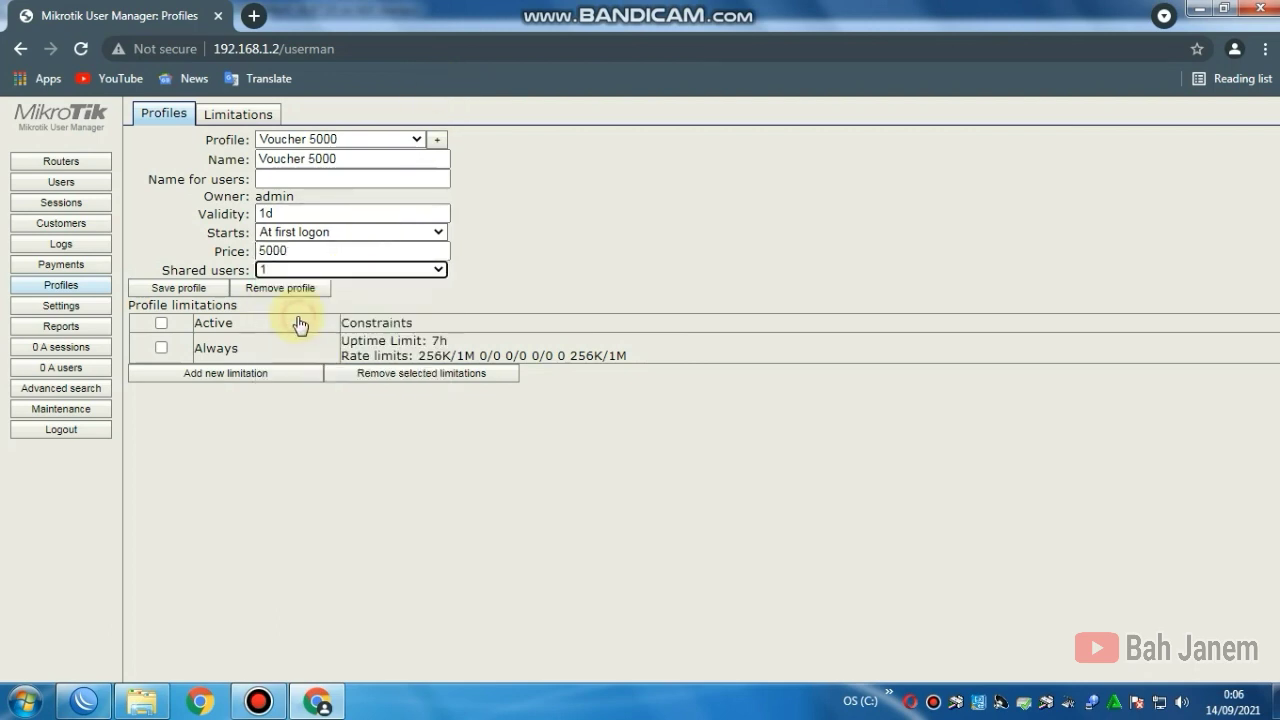
Step: Attach LIMIT-5000 (1d uptime, 256K/1M) to Voucher 5000 and save the profile
click(181, 372)
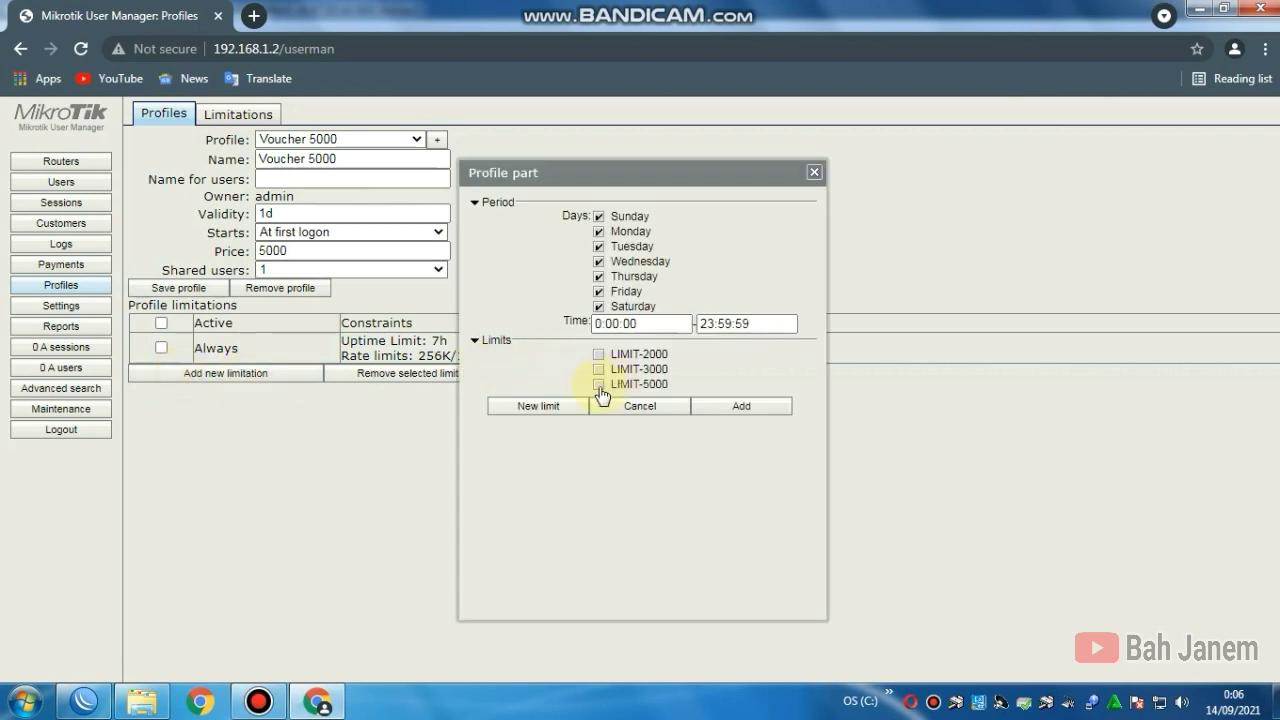
click(598, 385)
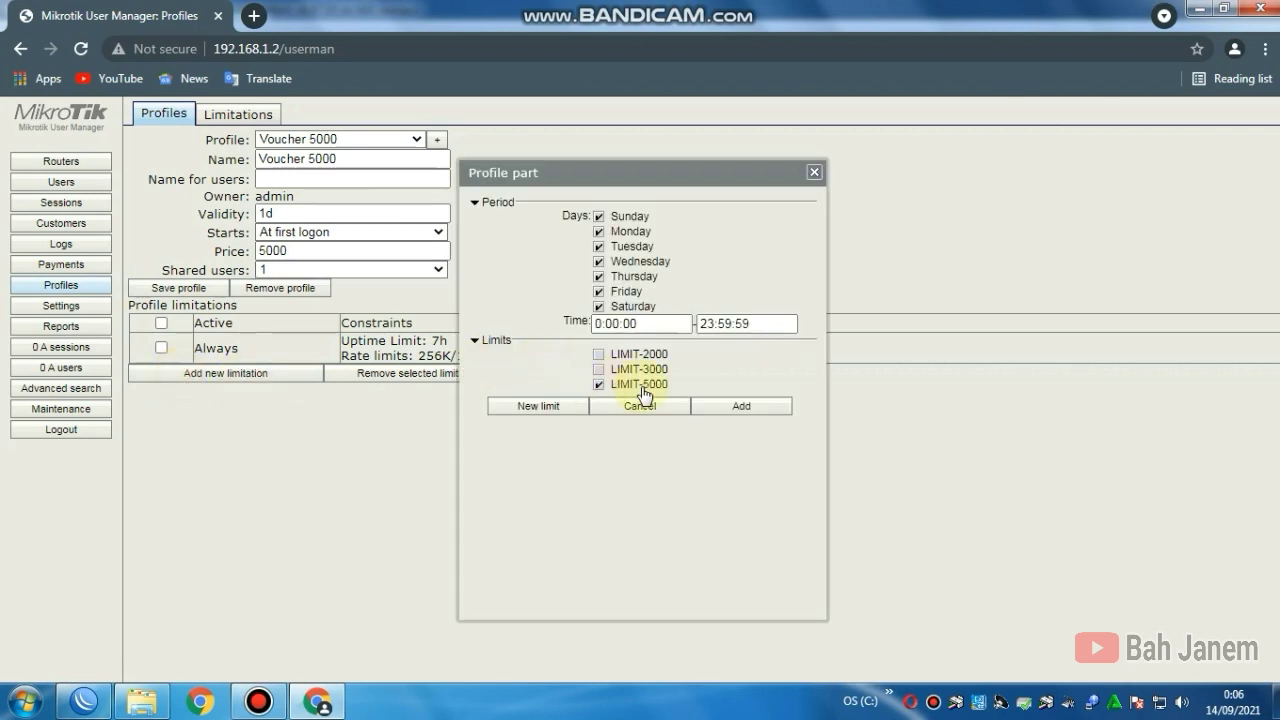
click(741, 410)
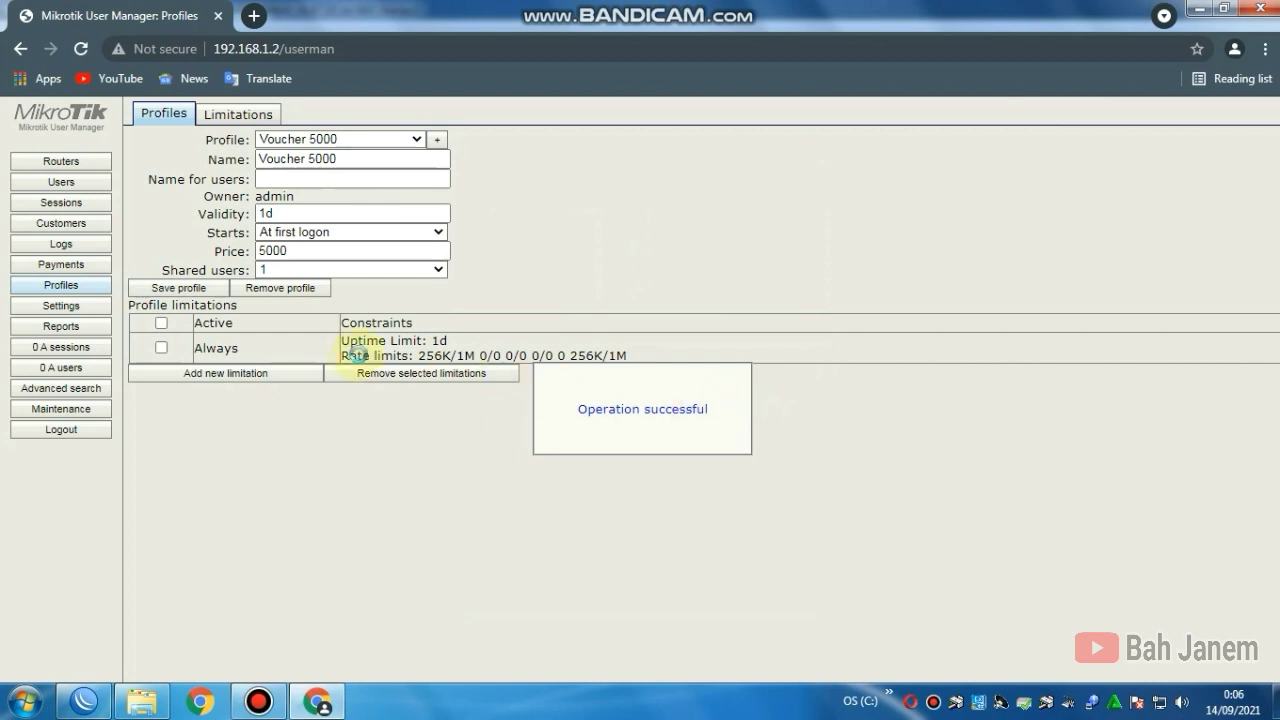
click(196, 290)
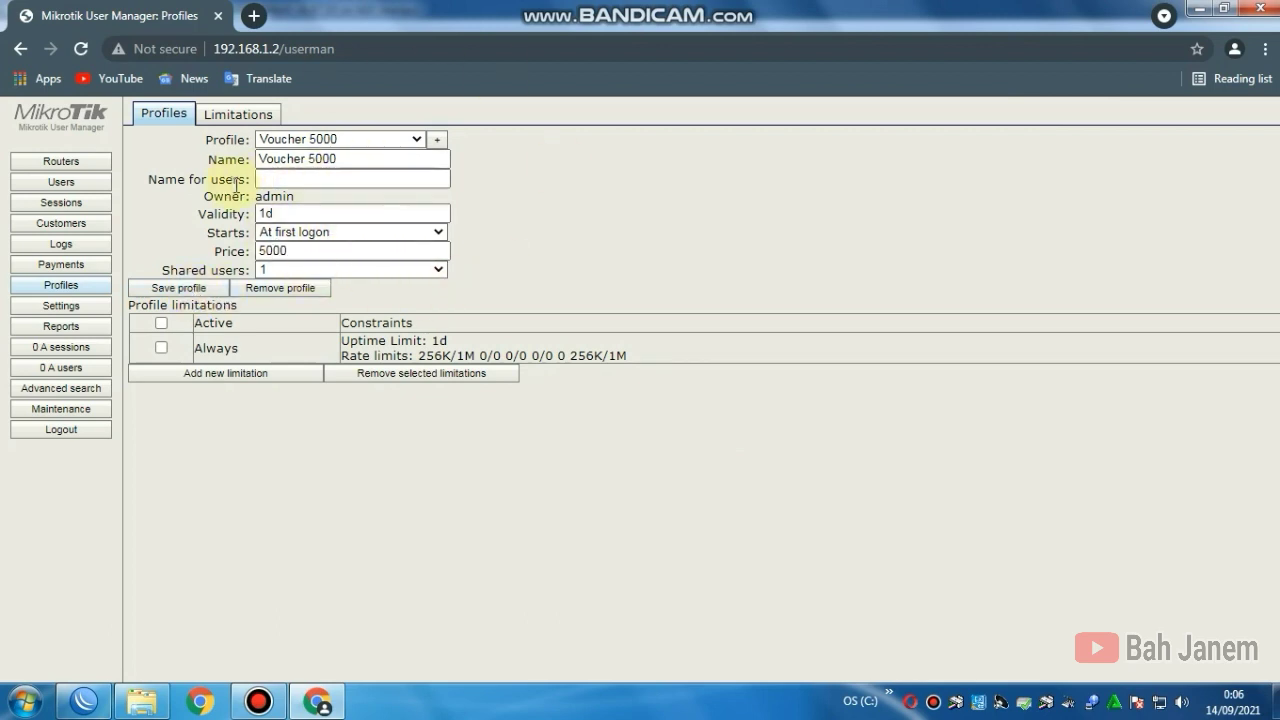
Step: Start a batch user generation from Users and set the number of users to 1
click(63, 190)
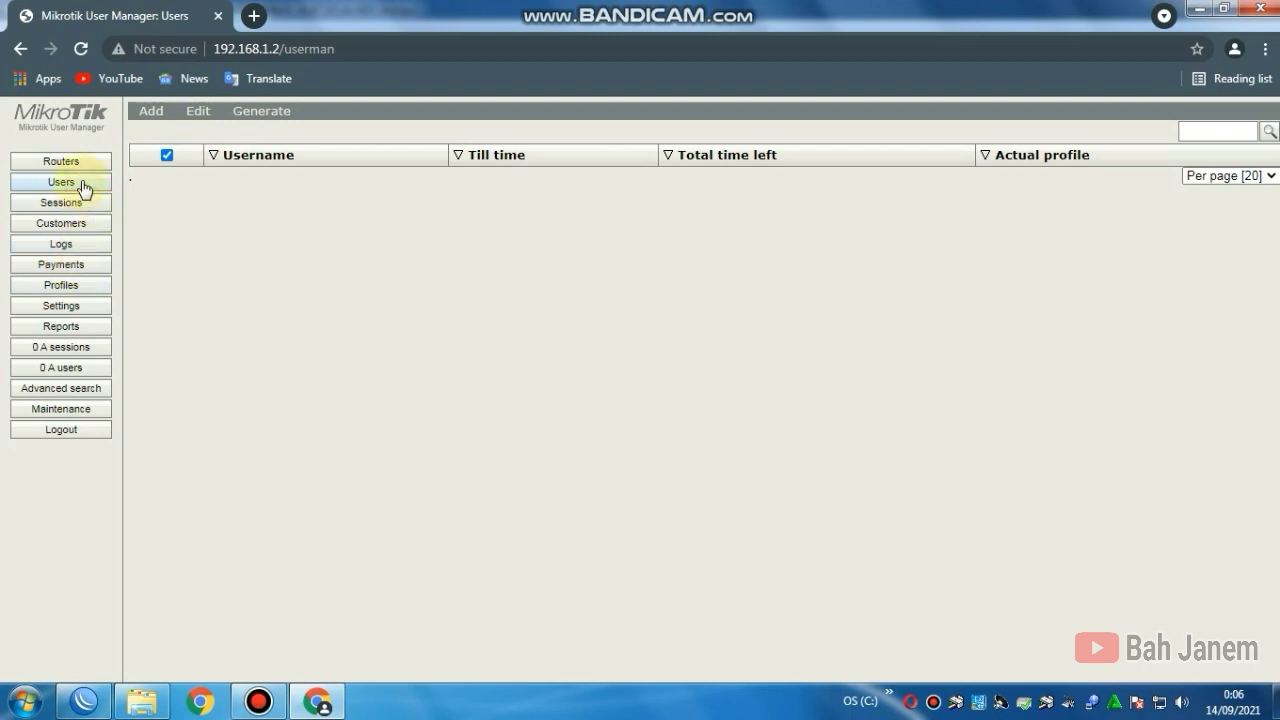
click(150, 116)
click(159, 150)
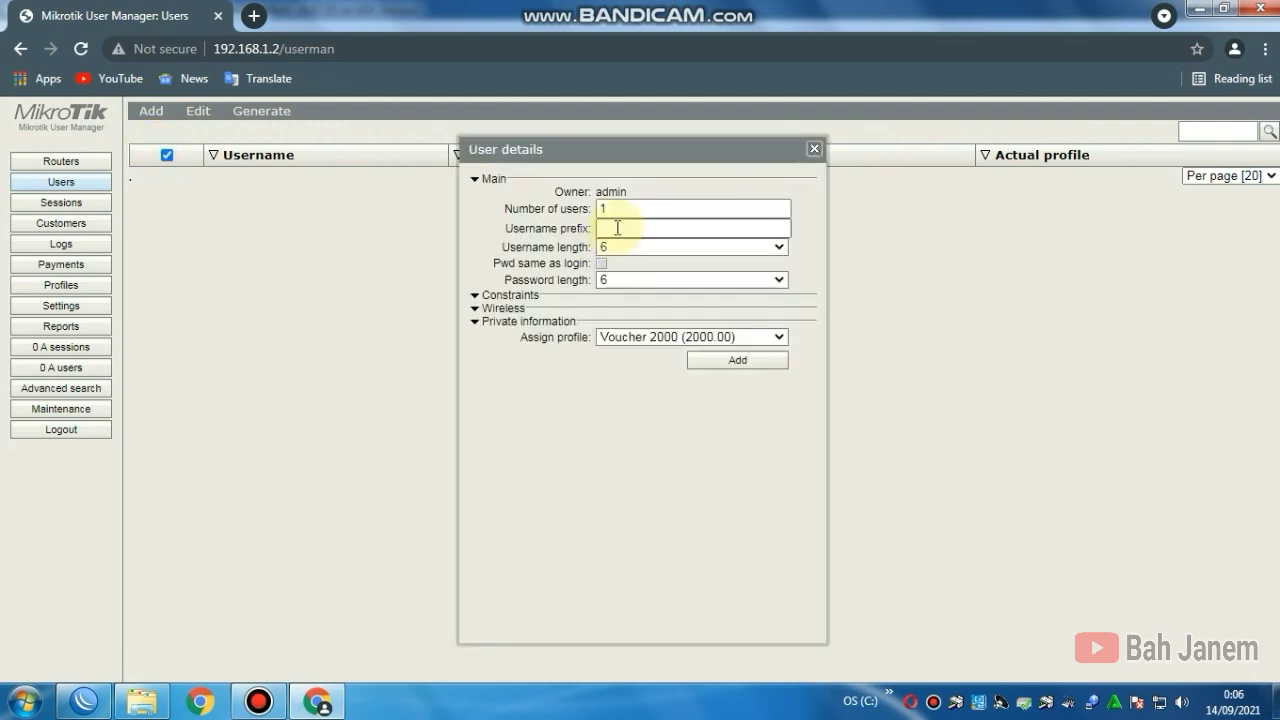
double_click(608, 208)
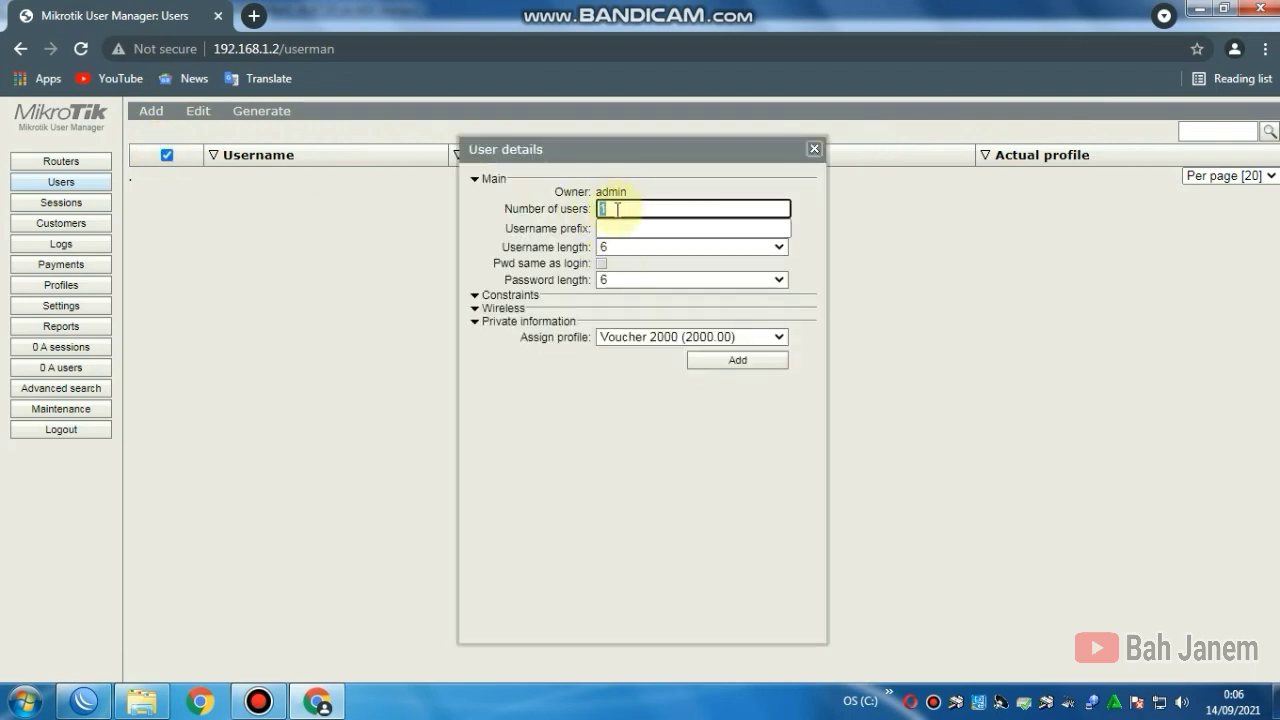
key(BackSpace)
text(1)
Step: Use prefix 2tn, password same as login and profile Voucher 2000, then generate the user
click(609, 227)
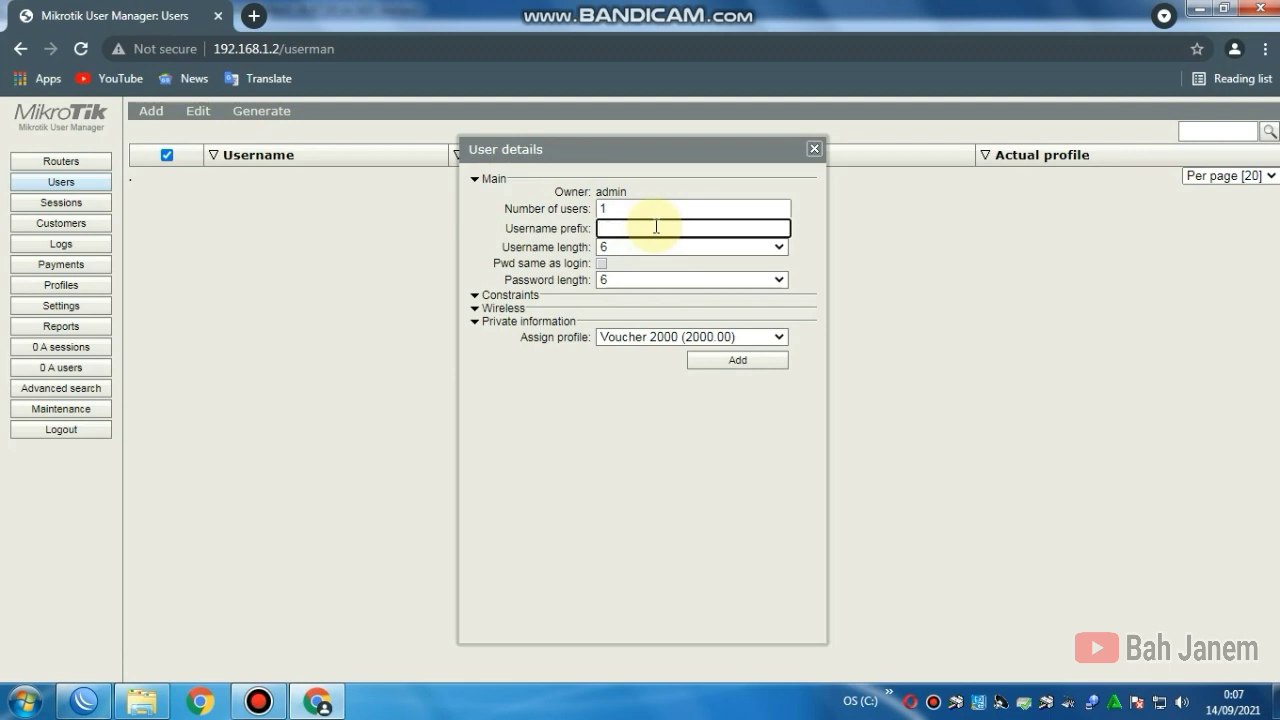
text(2tn)
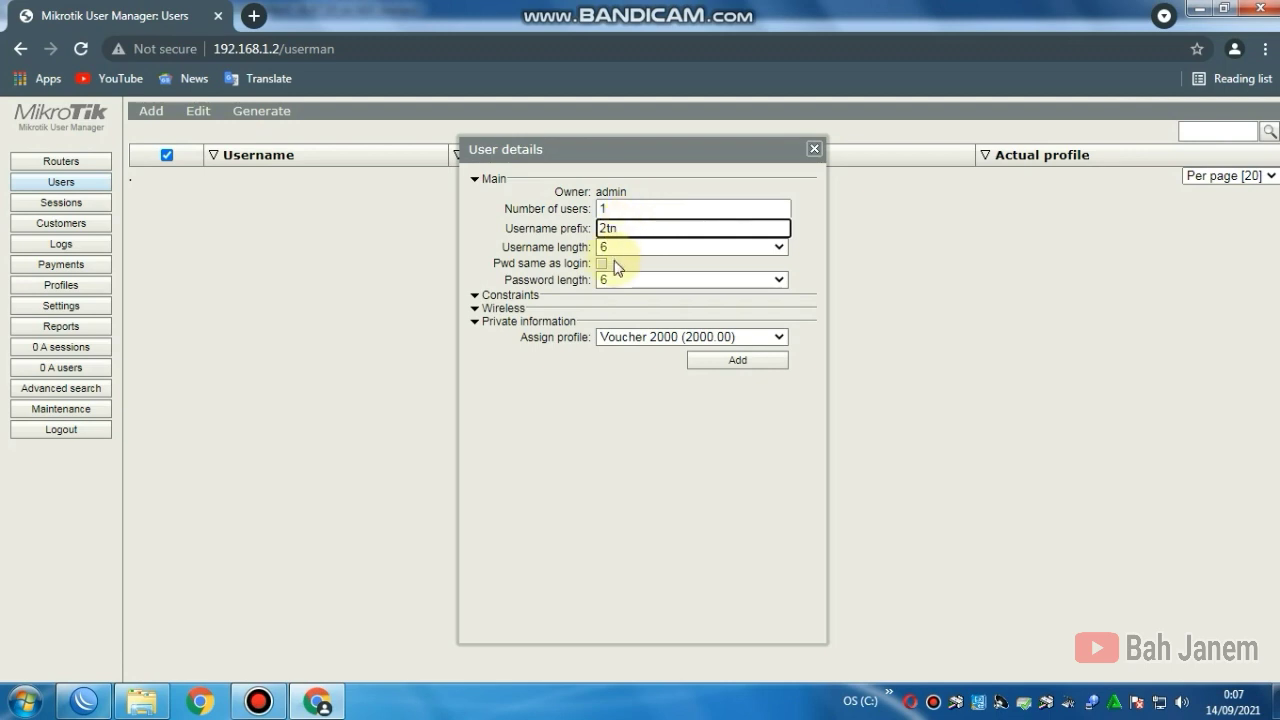
click(602, 264)
click(602, 266)
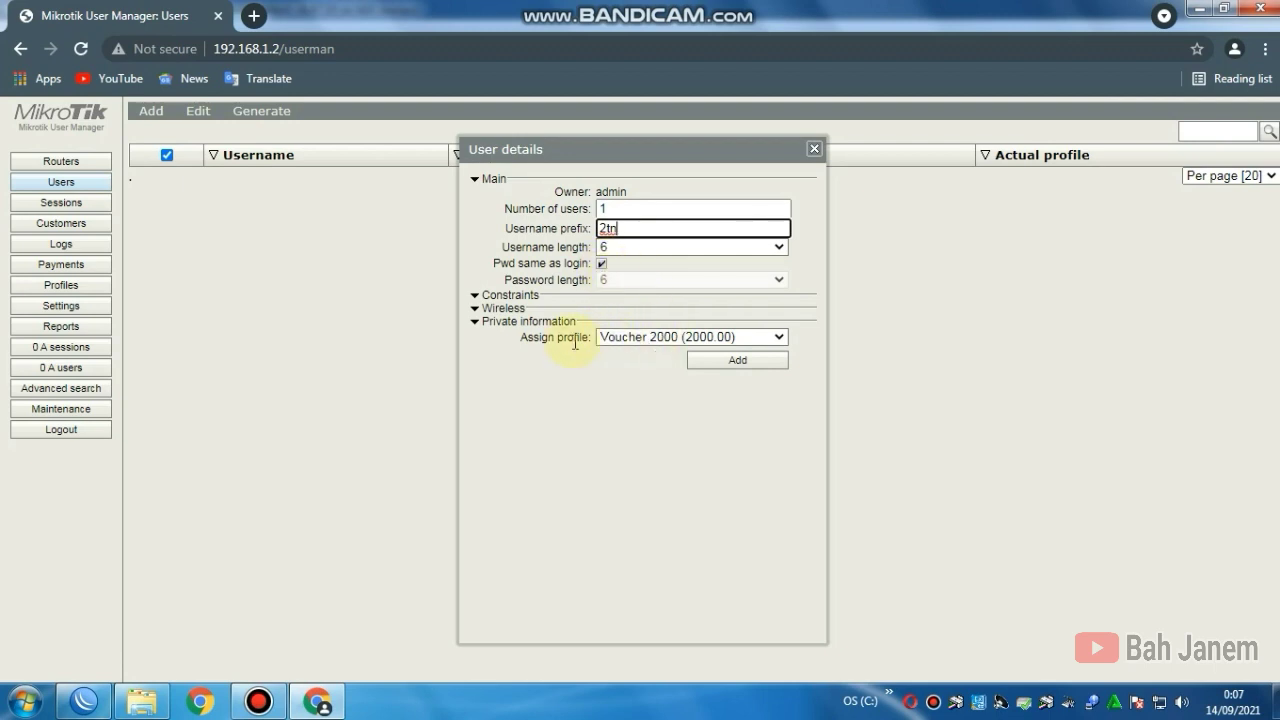
click(612, 340)
click(610, 340)
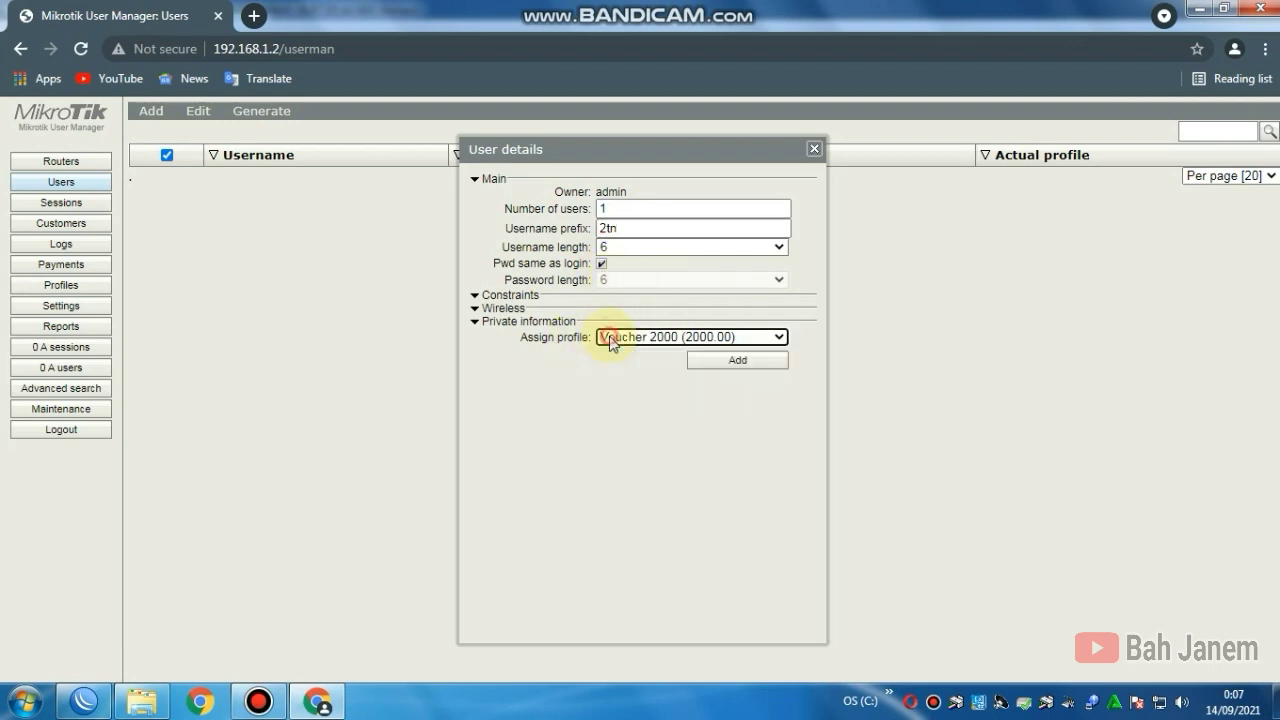
click(709, 366)
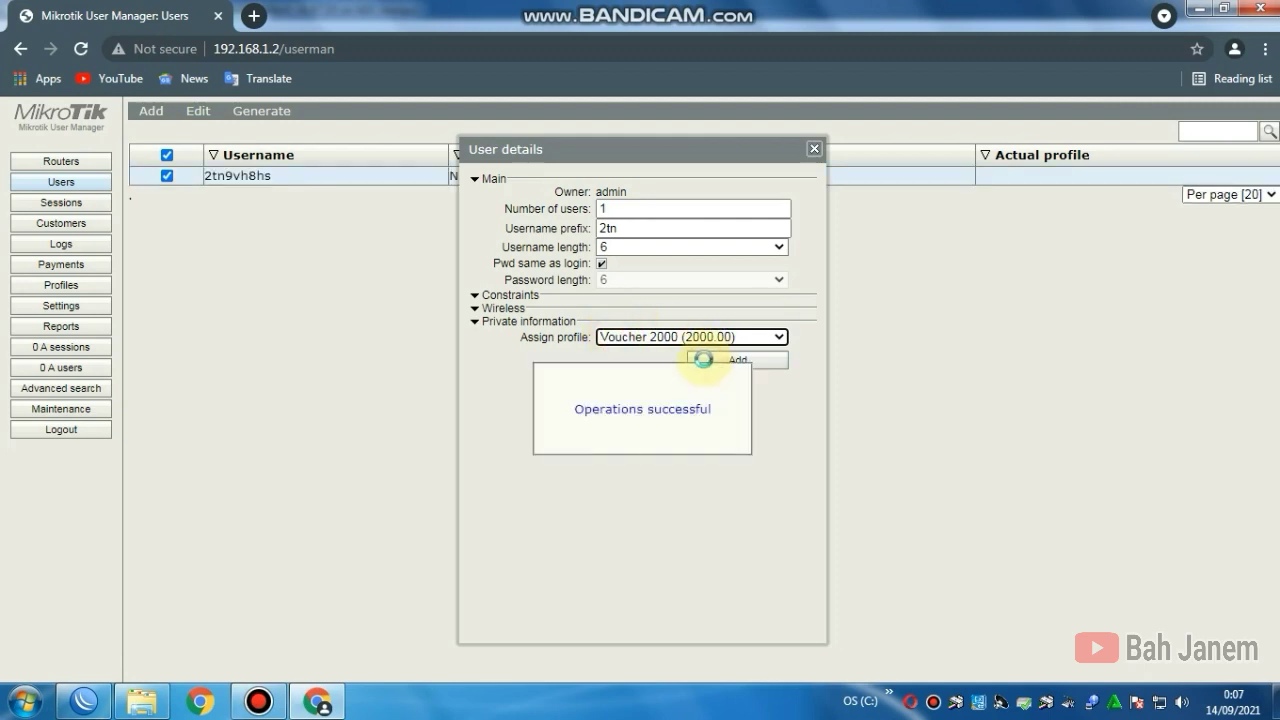
Step: Check the new 2tn voucher user's details and its current profile, then close them
click(815, 152)
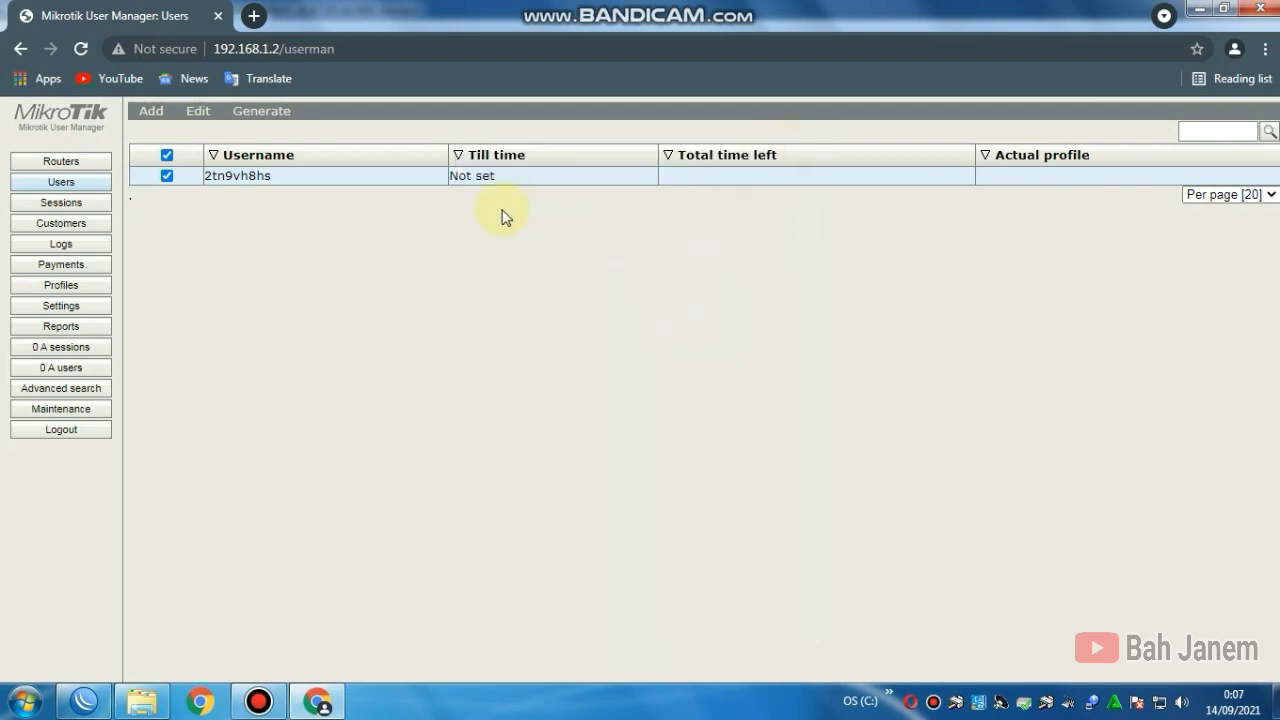
click(372, 184)
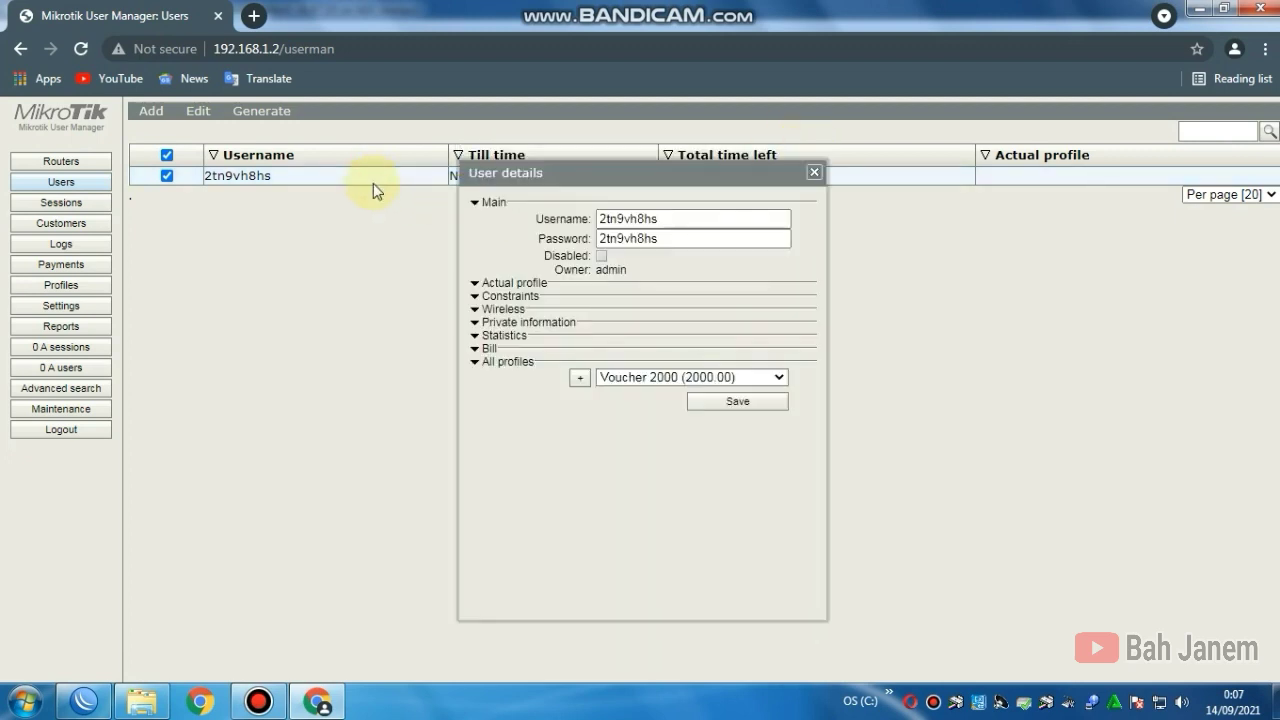
click(476, 284)
click(476, 285)
click(814, 175)
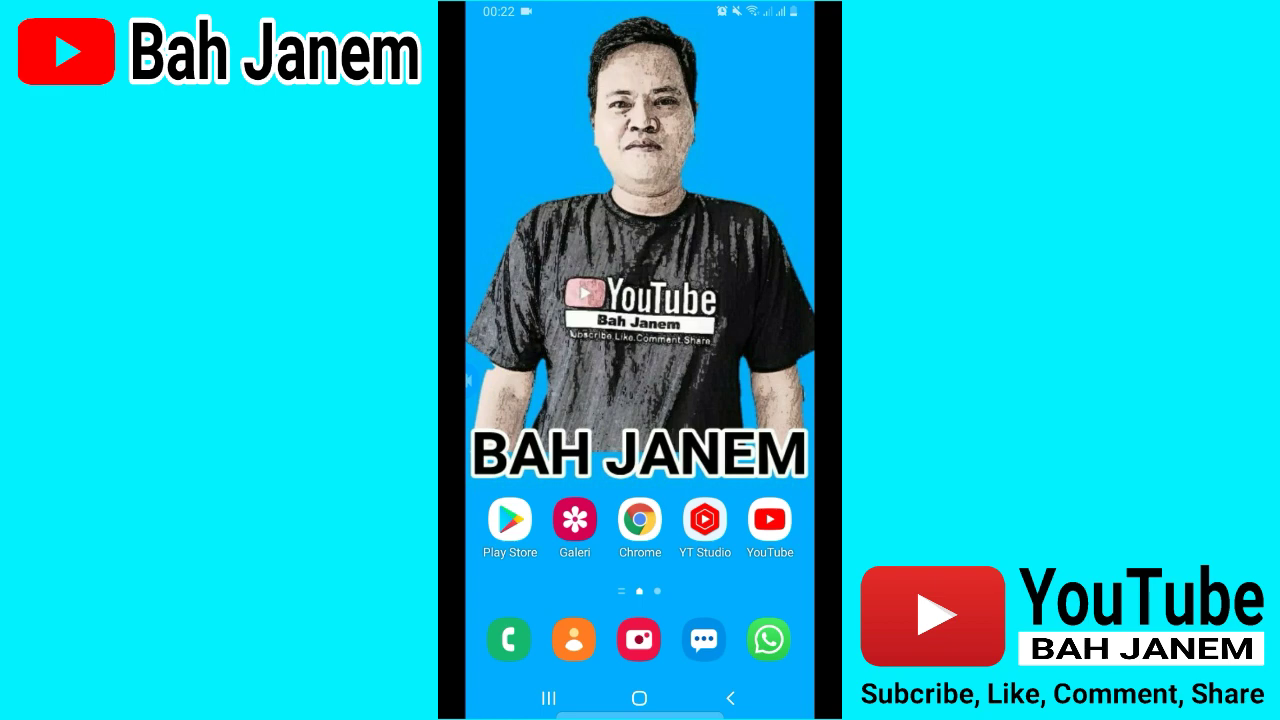
Step: Turn off the phone's Wi-Fi from quick settings and go to the Wi-Fi settings page
drag(640, 8, 640, 300)
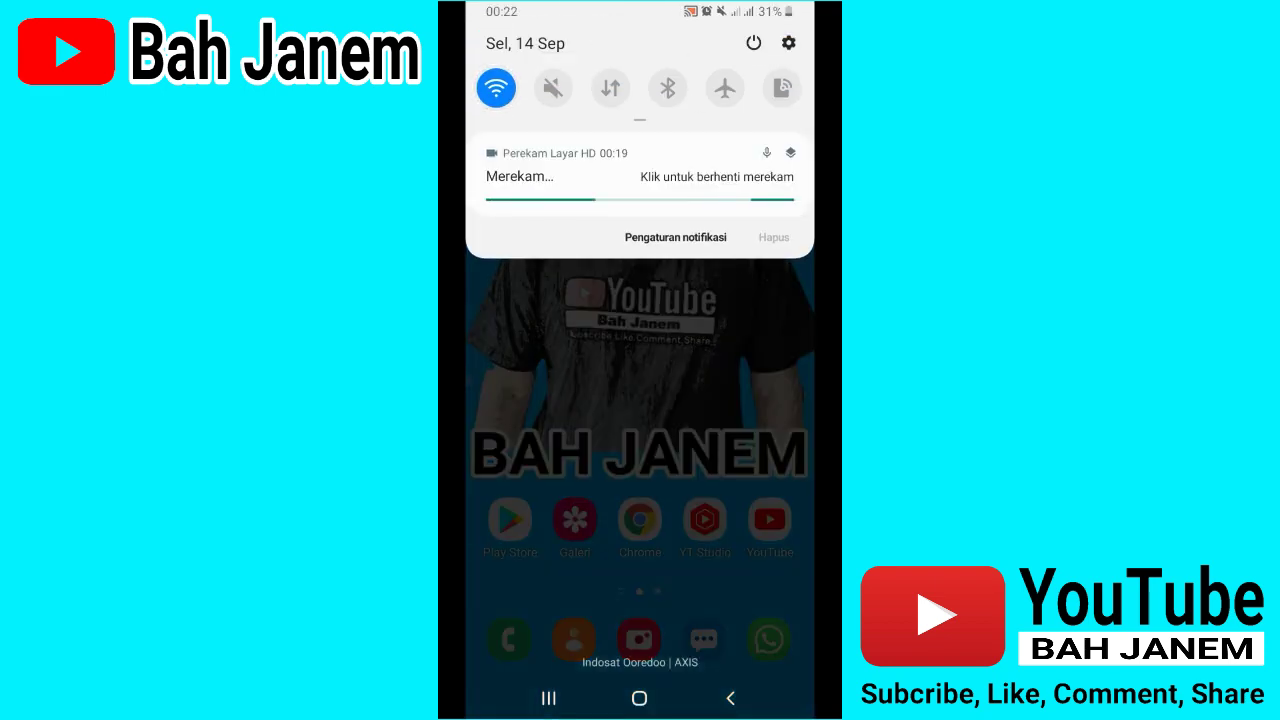
click(496, 88)
click(496, 88)
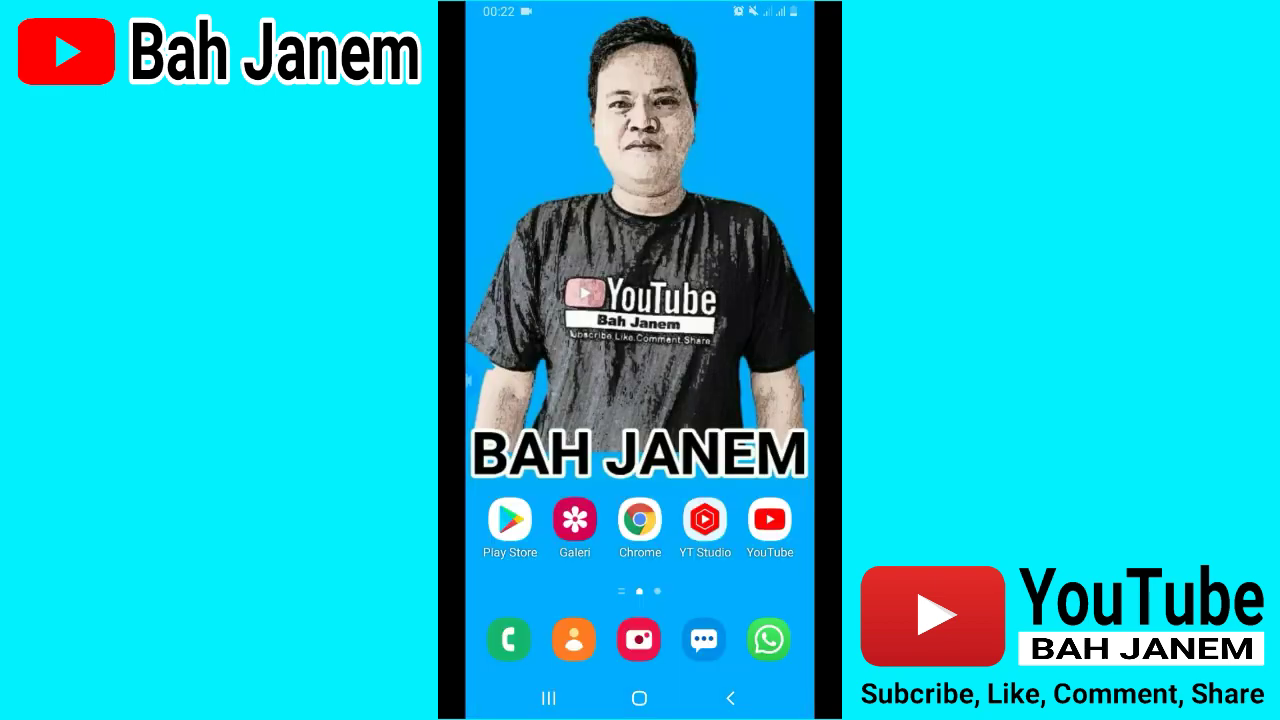
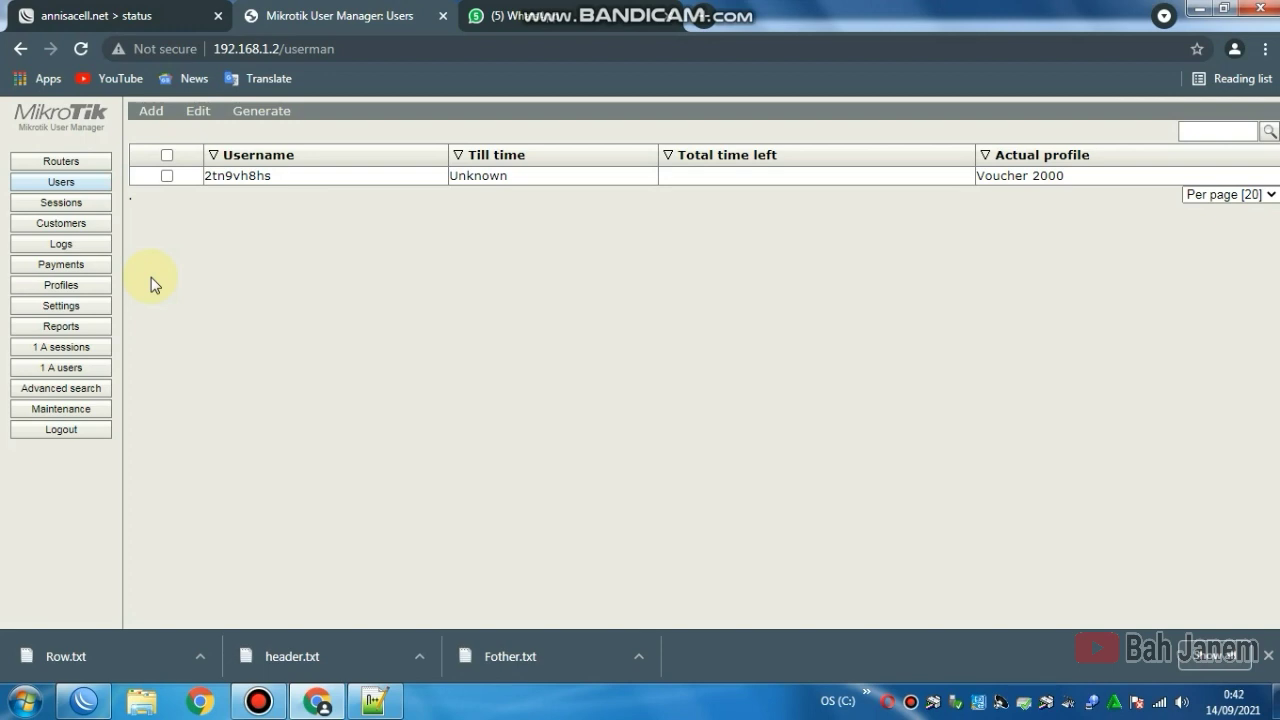
Step: Add a new template named 'Voucher Annisacell' in the User Manager template settings
click(97, 310)
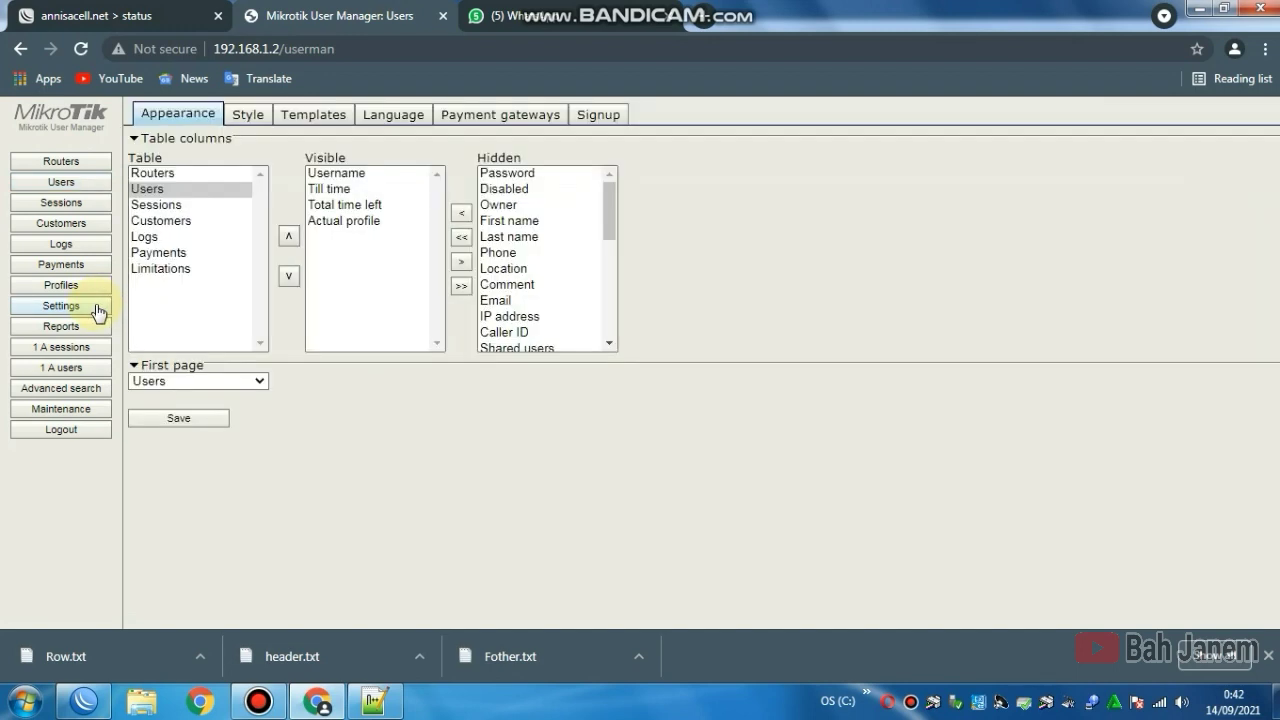
click(340, 118)
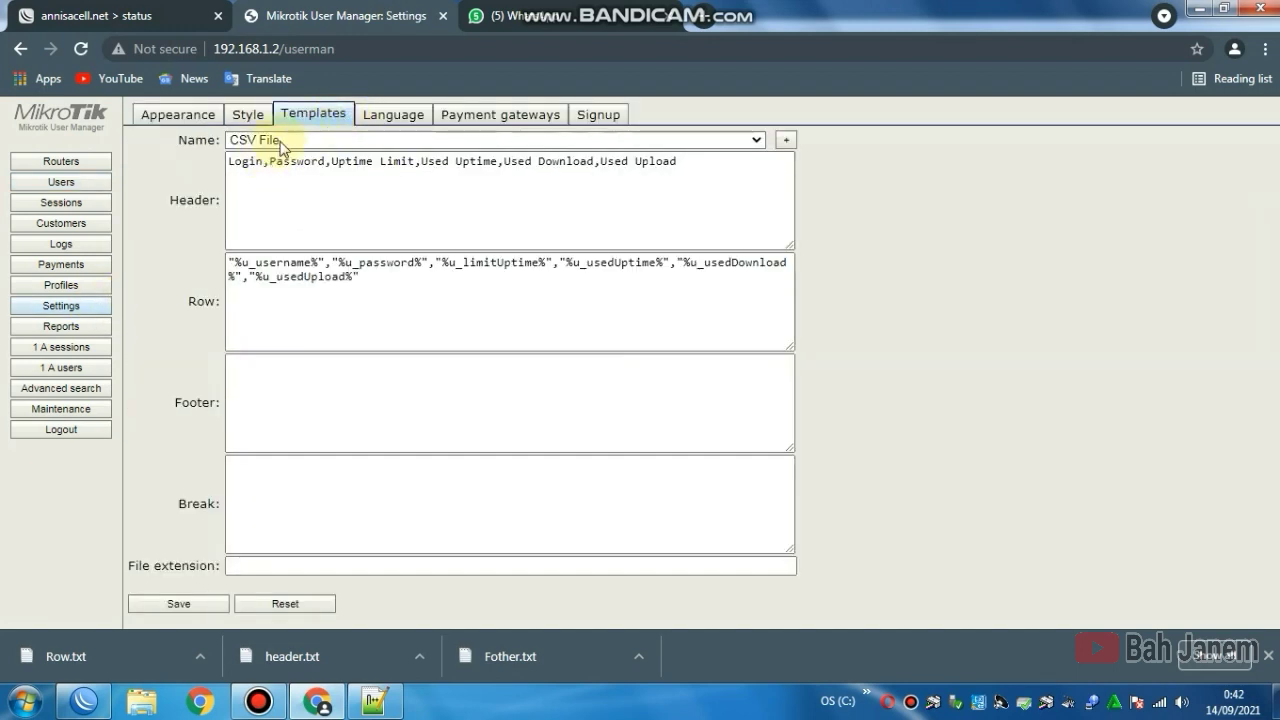
click(786, 146)
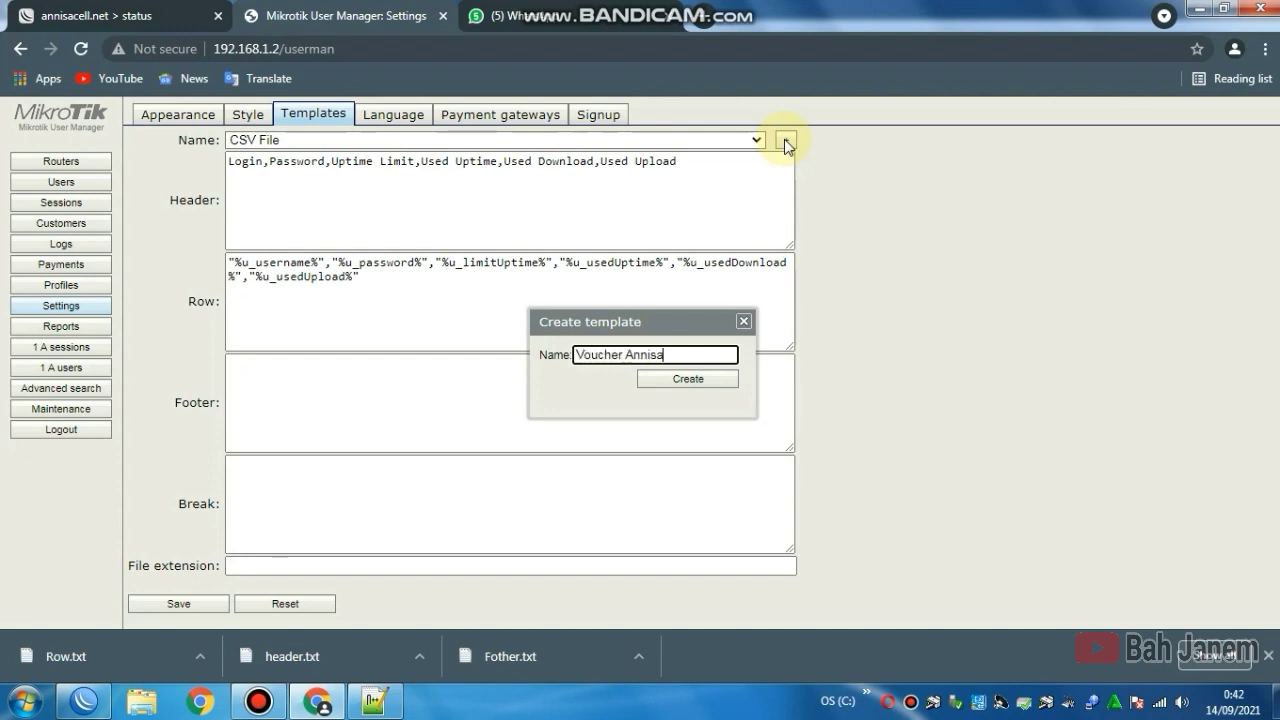
text(cell)
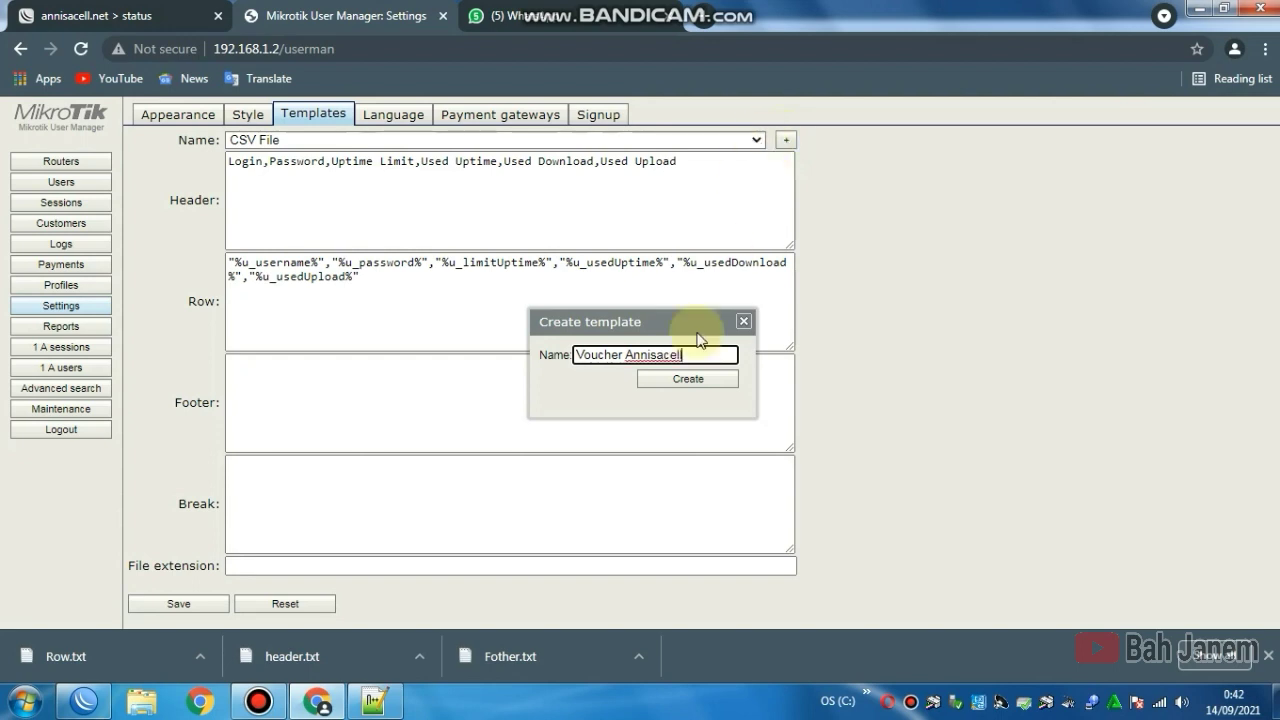
click(679, 383)
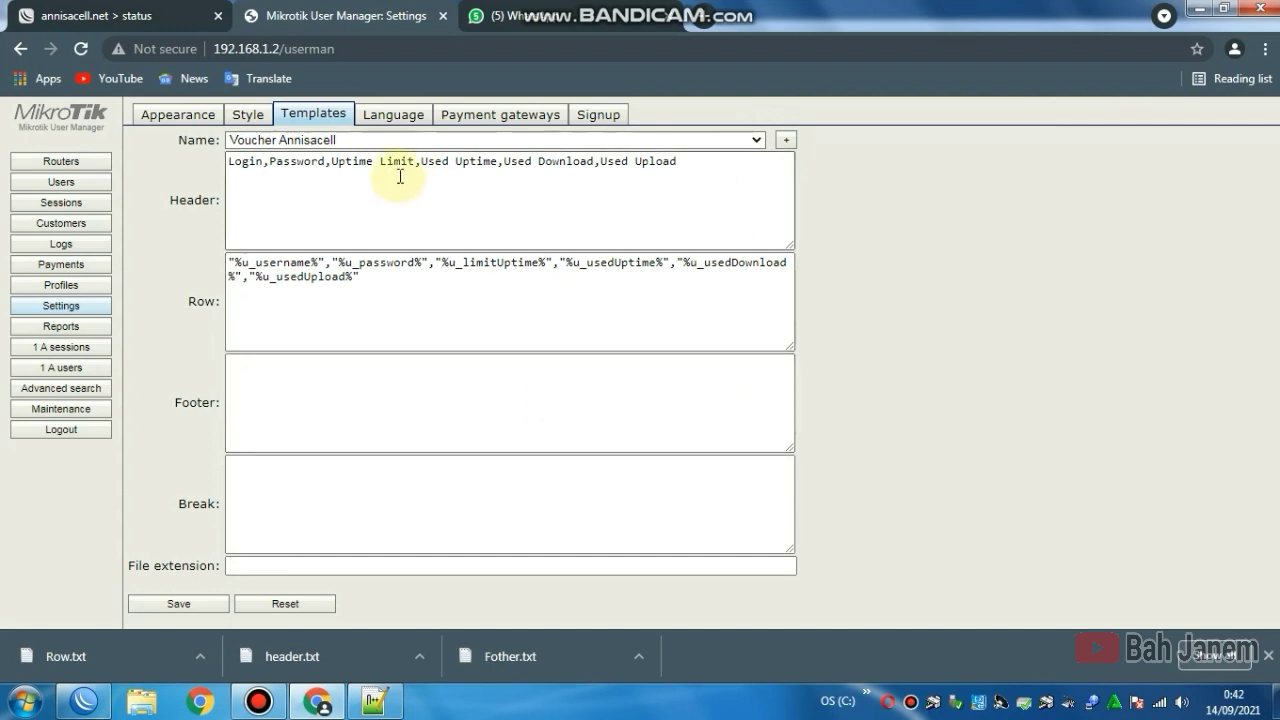
Step: Select the Voucher Annisacell template and erase the existing CSV text from its Header field
click(757, 140)
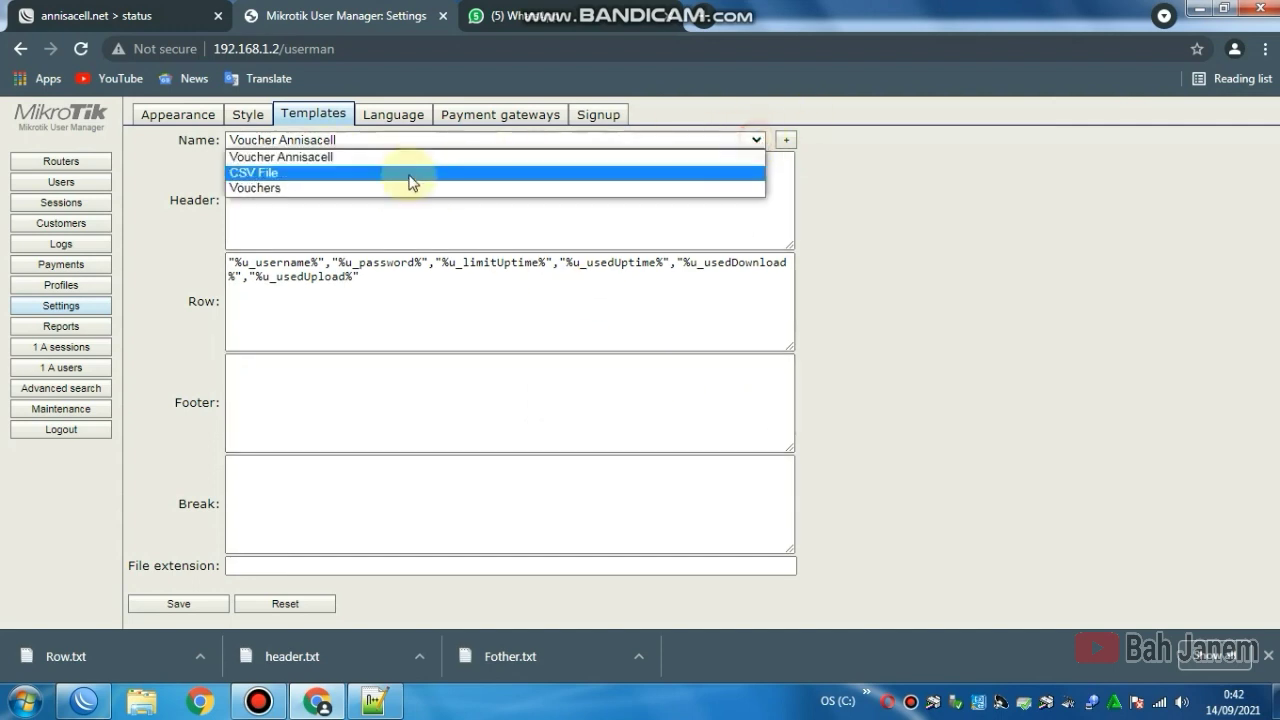
click(299, 158)
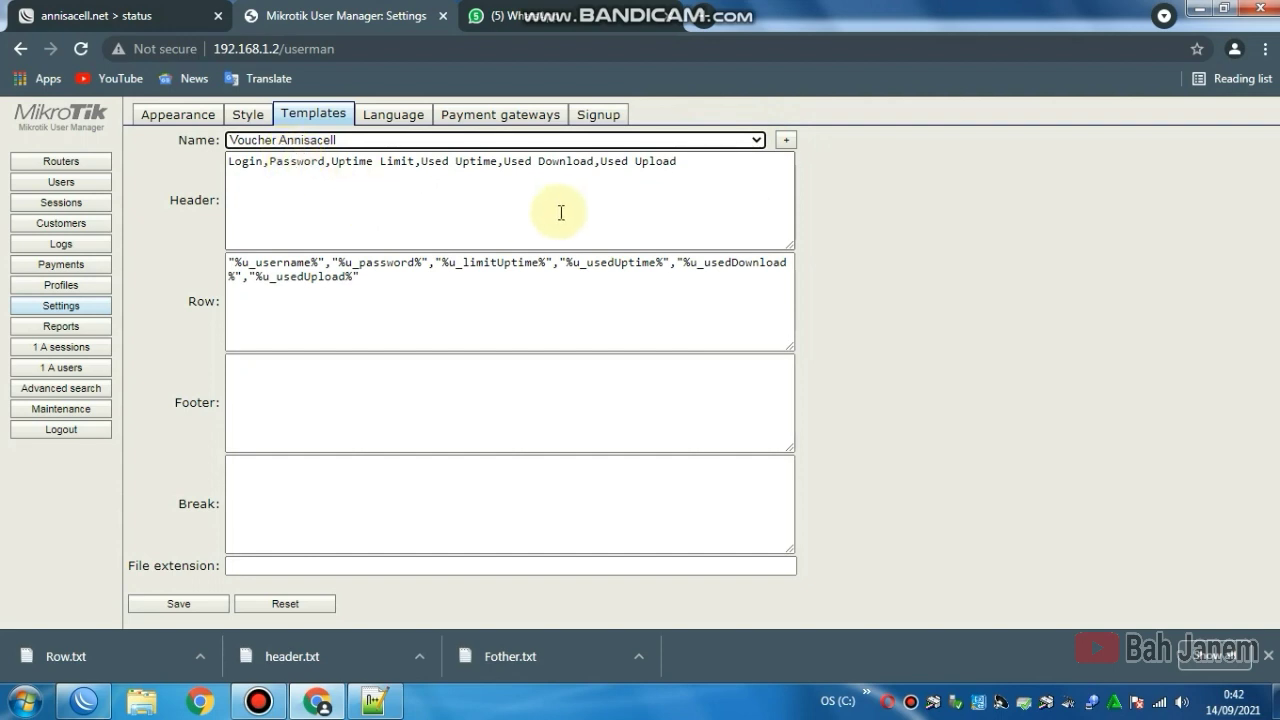
click(316, 210)
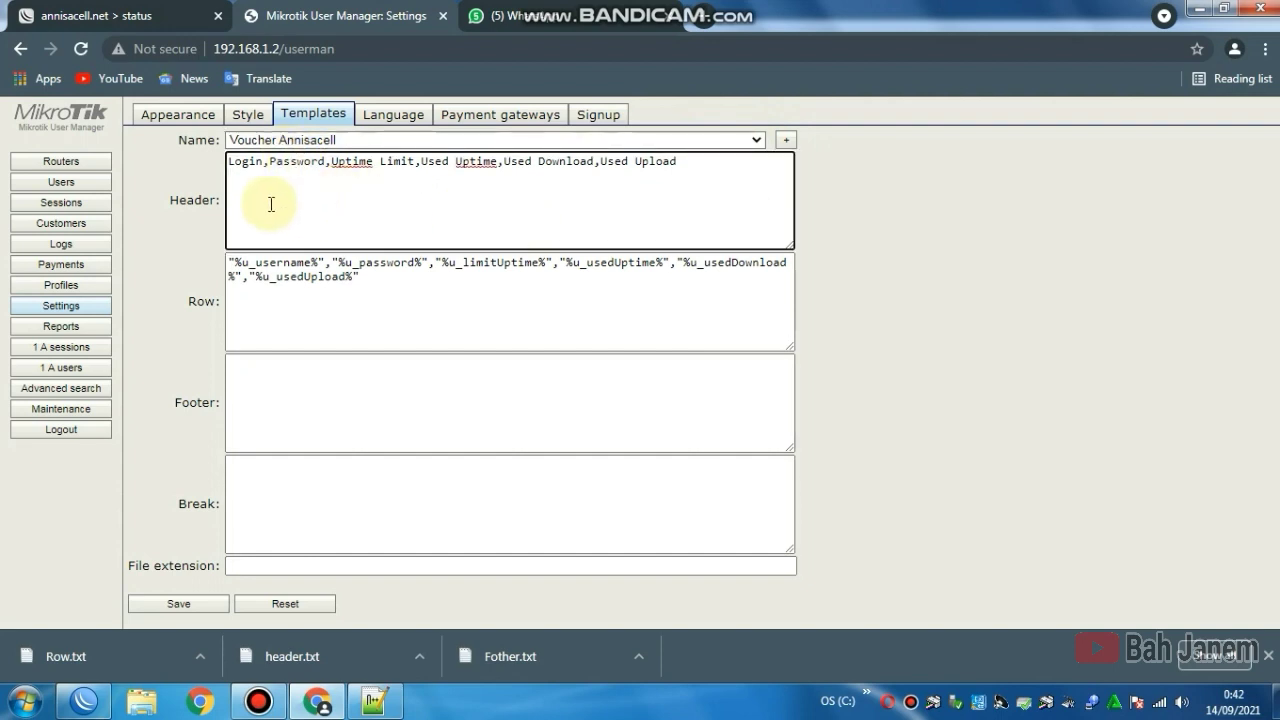
drag(697, 161, 219, 173)
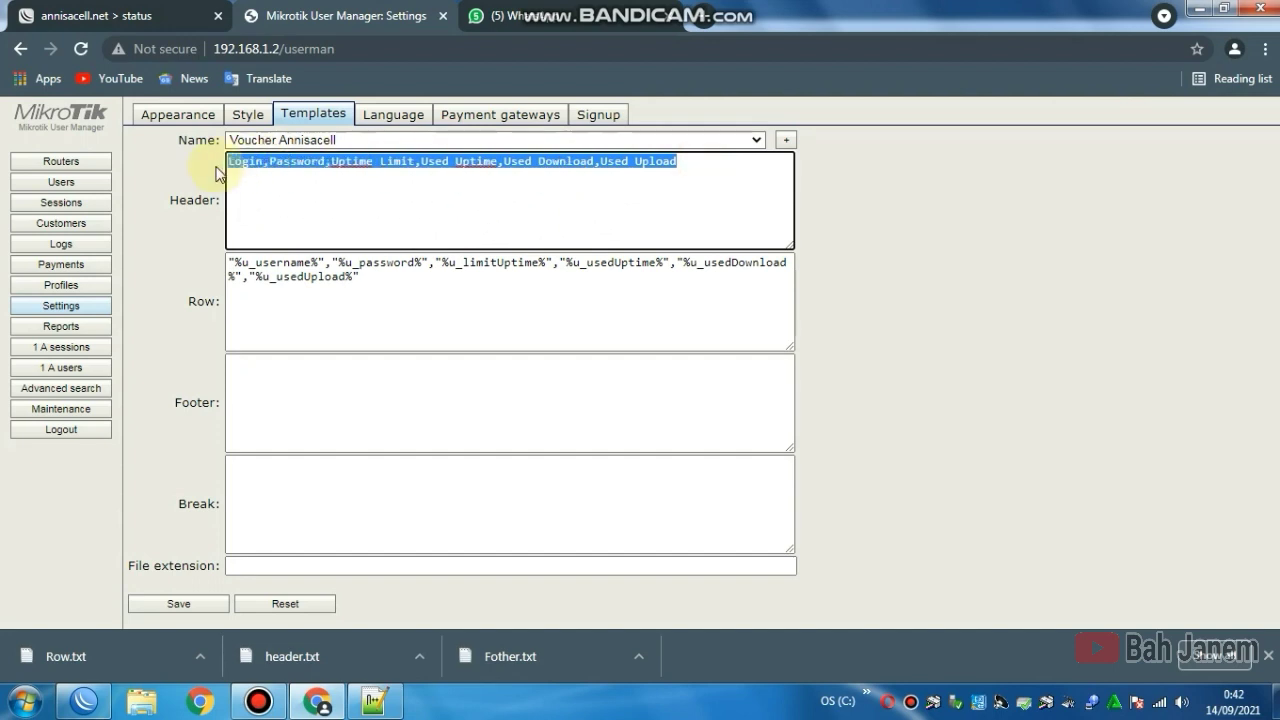
key(BackSpace)
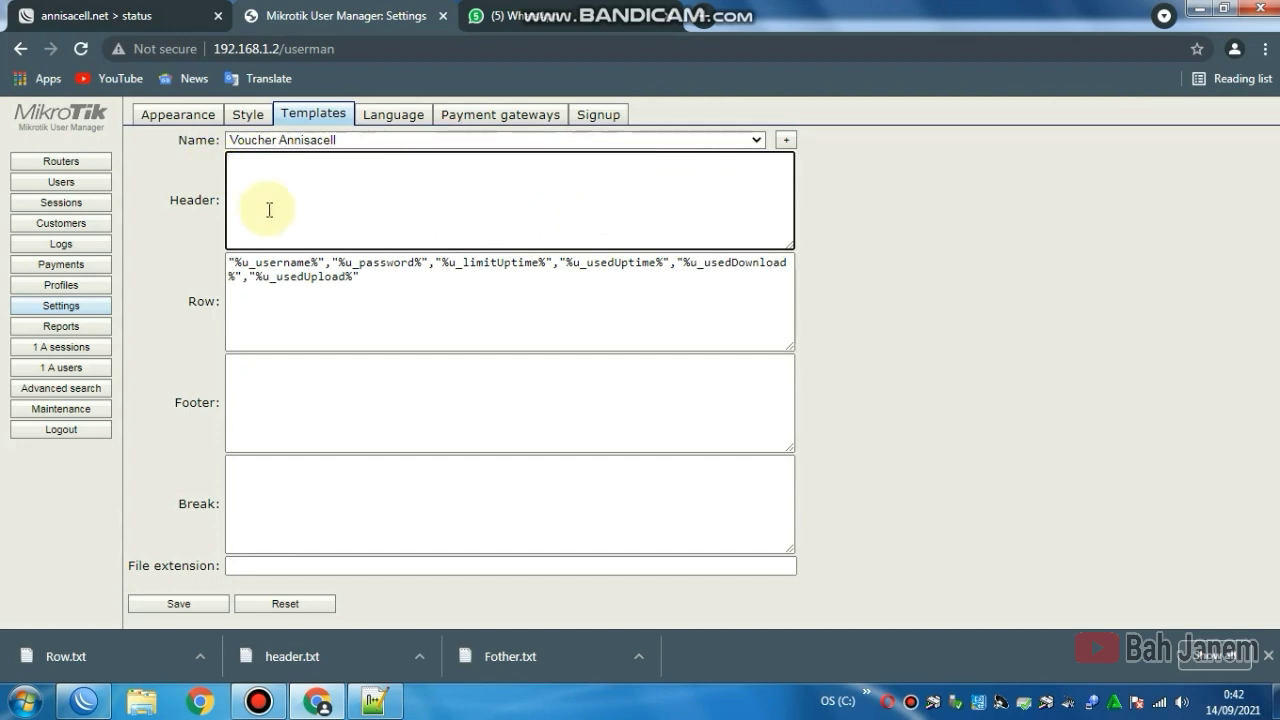
Step: Copy the full HTML header code line from header.txt in Notepad++
mouse_move(372, 705)
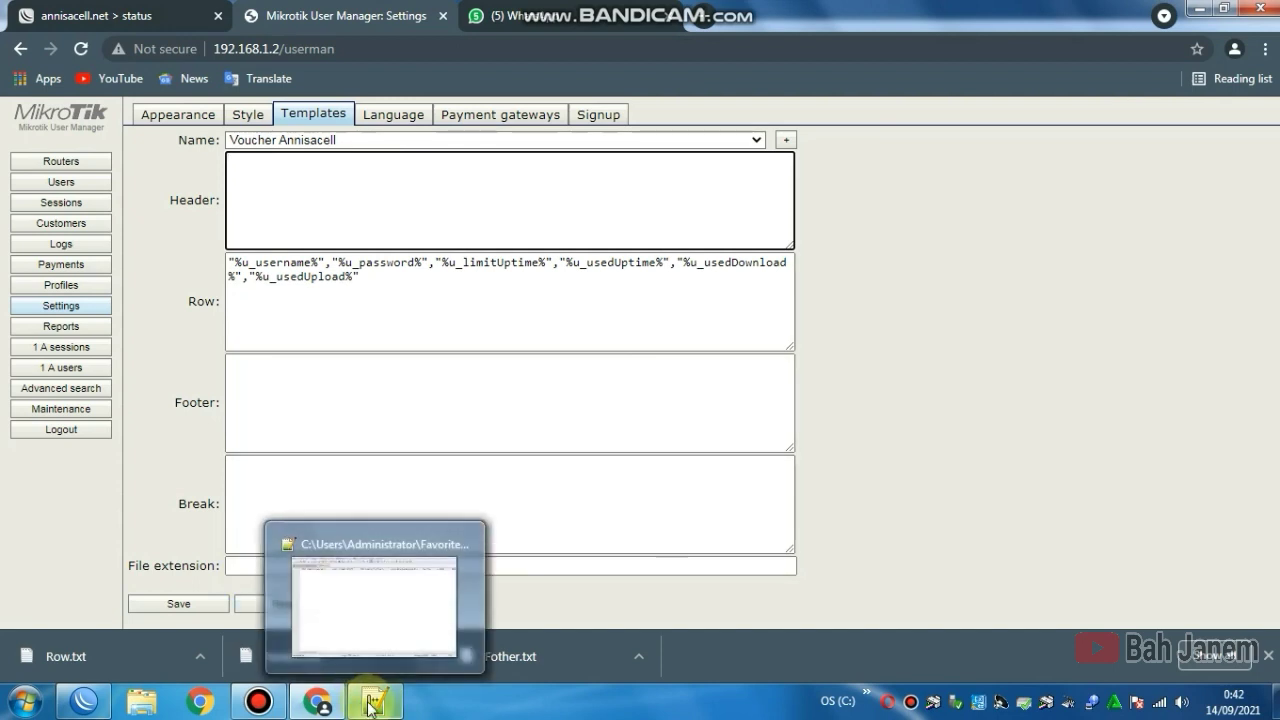
click(370, 600)
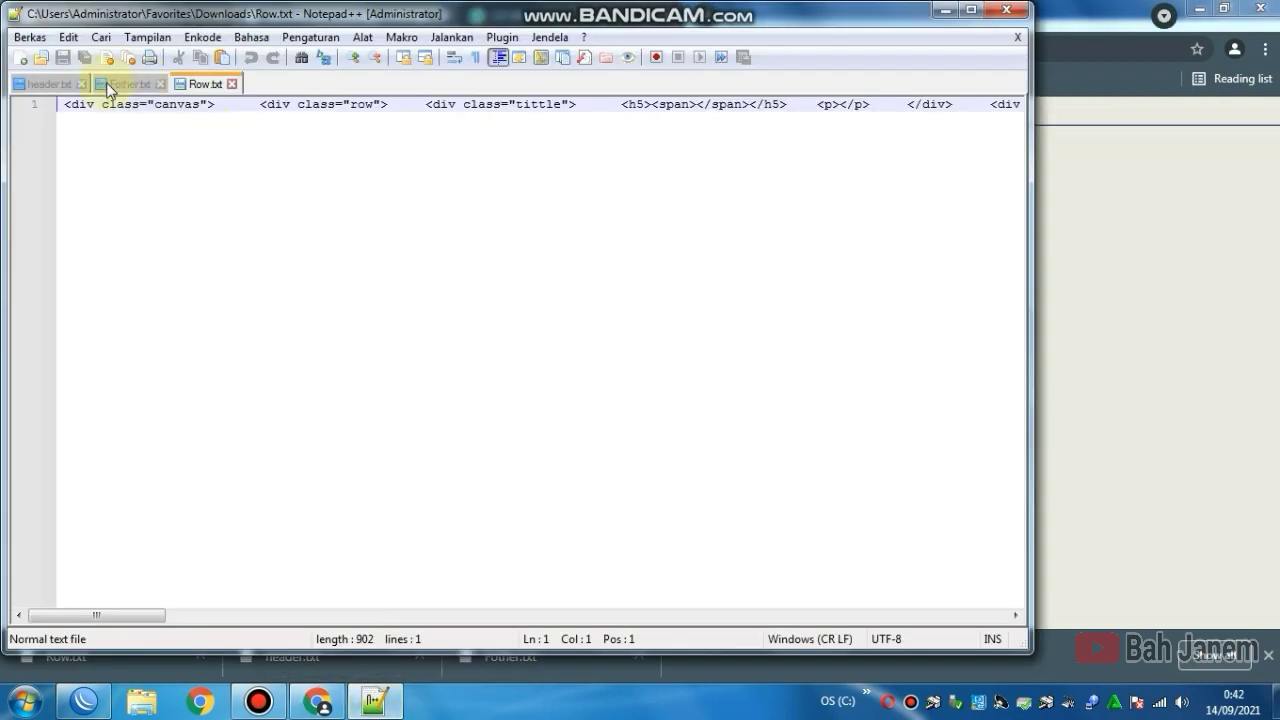
click(49, 84)
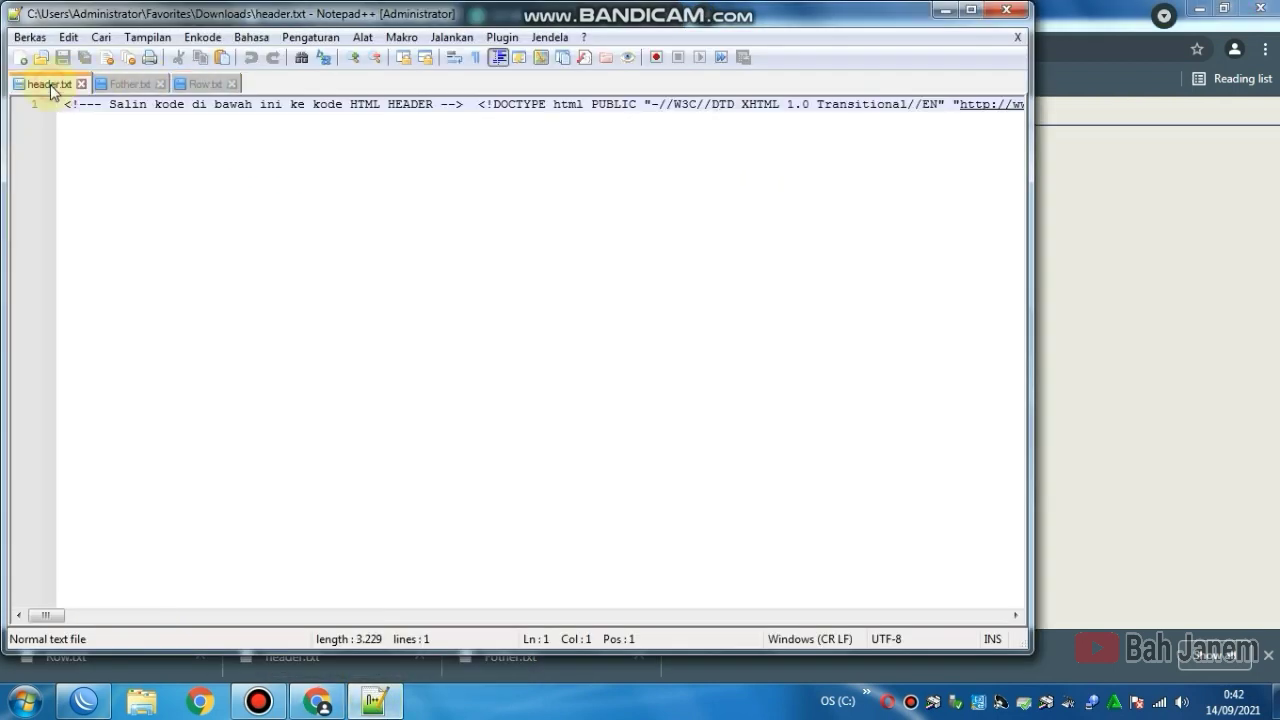
double_click(98, 107)
triple_click(111, 104)
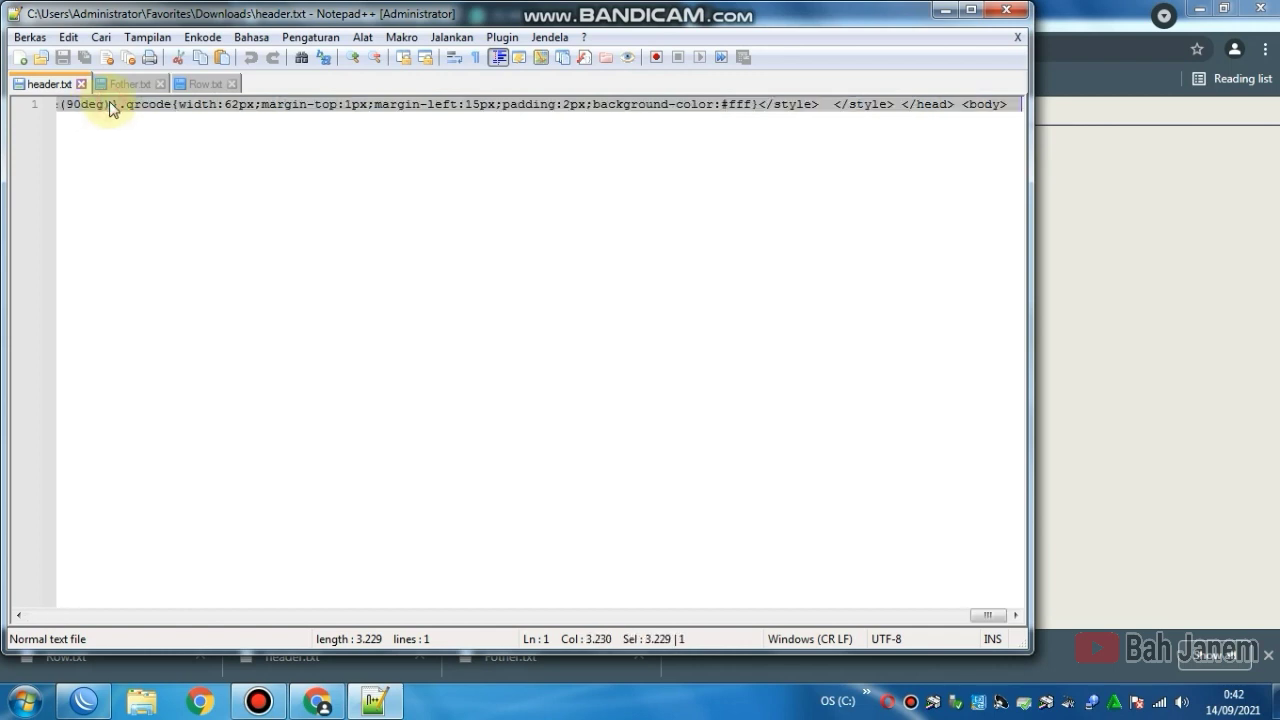
right_click(110, 108)
click(146, 138)
Step: Paste the copied HTML code into the Voucher Annisacell template's empty Header field
click(372, 702)
click(393, 207)
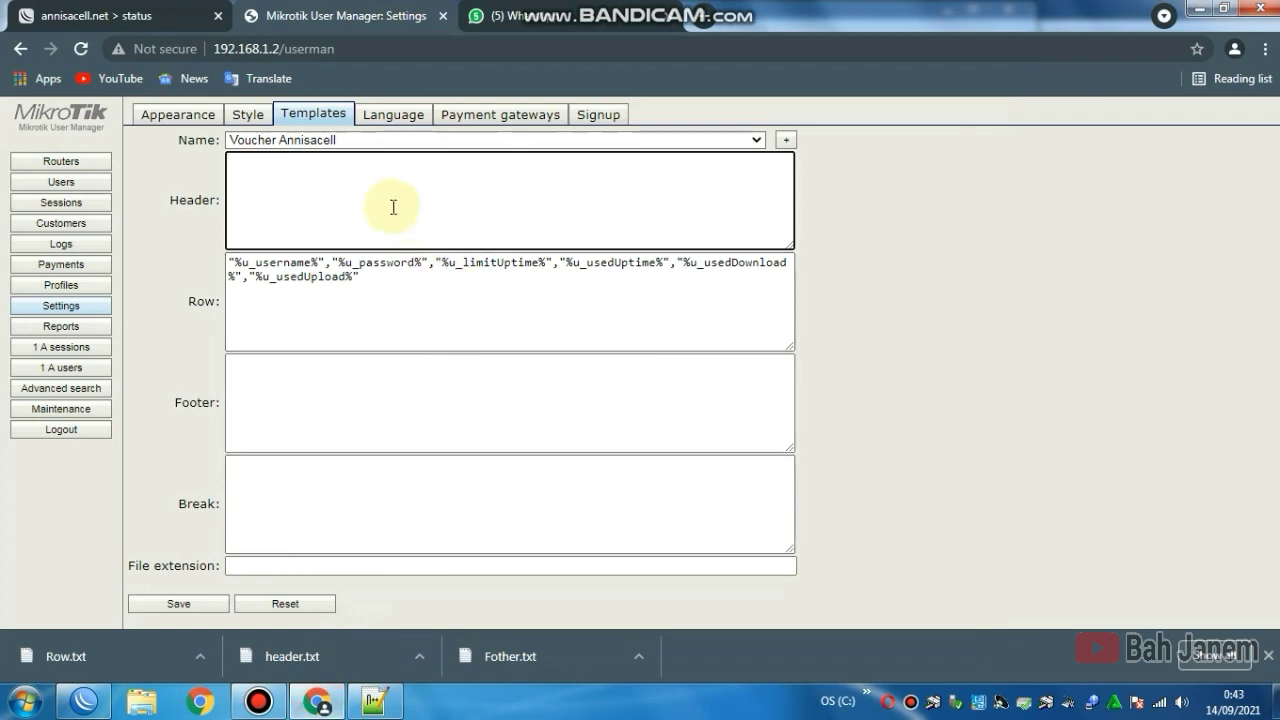
right_click(393, 207)
click(426, 314)
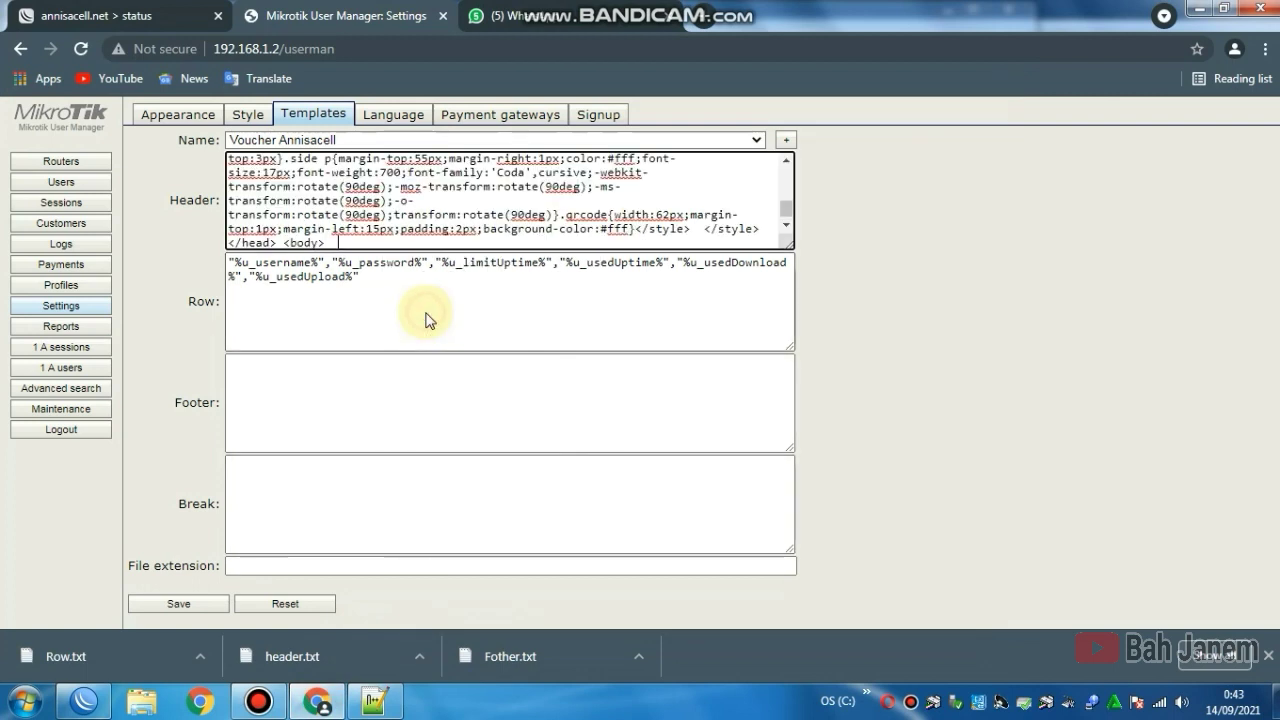
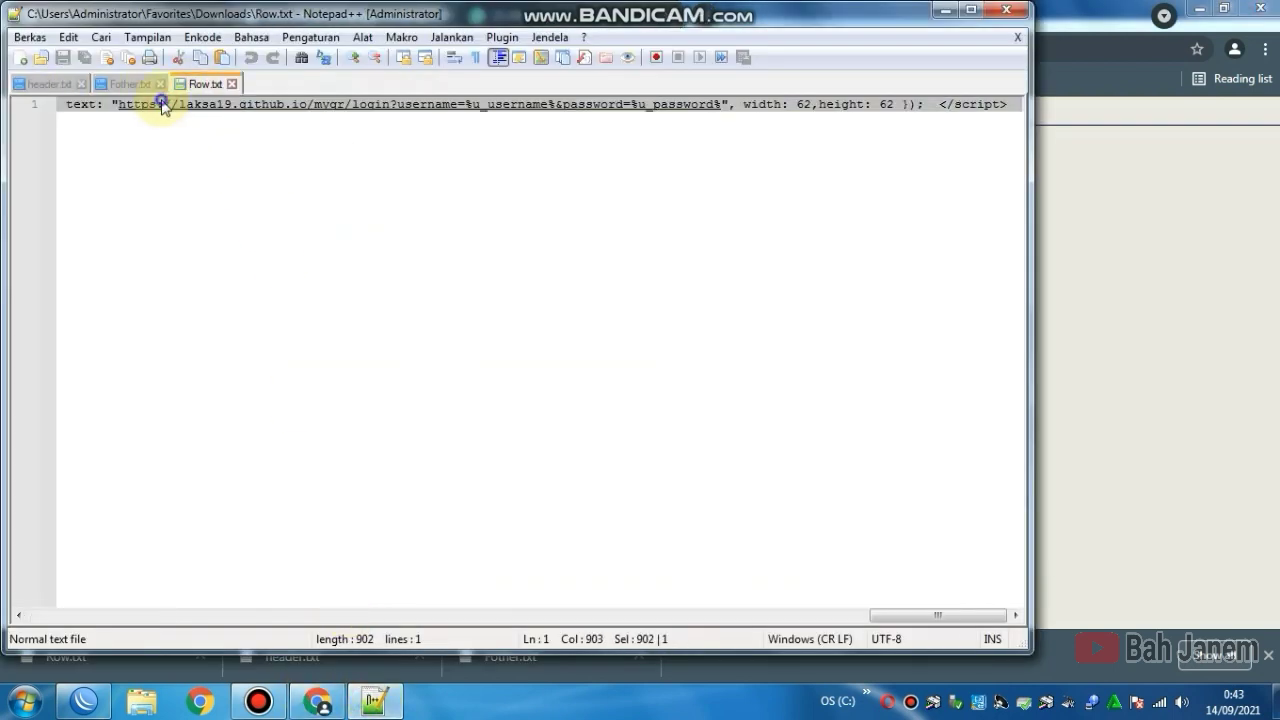
Step: Copy the selected voucher code line from the Row.txt tab in Notepad++
right_click(161, 106)
click(216, 136)
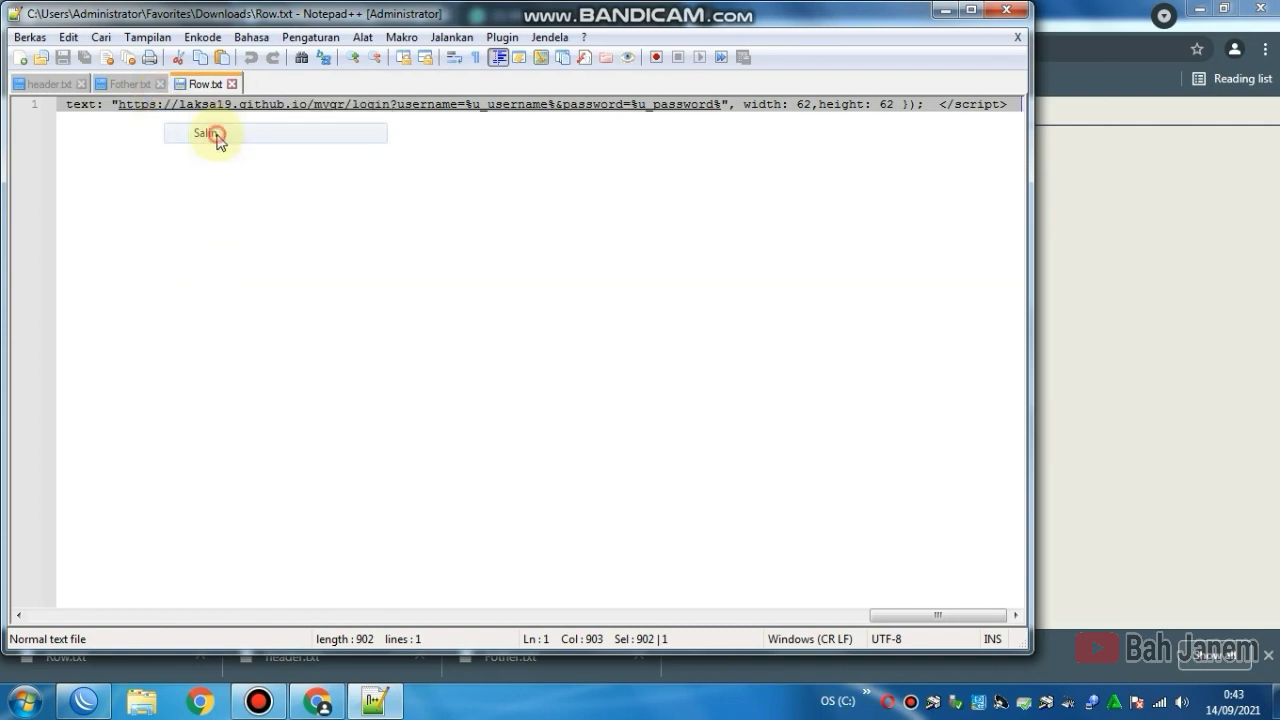
click(318, 701)
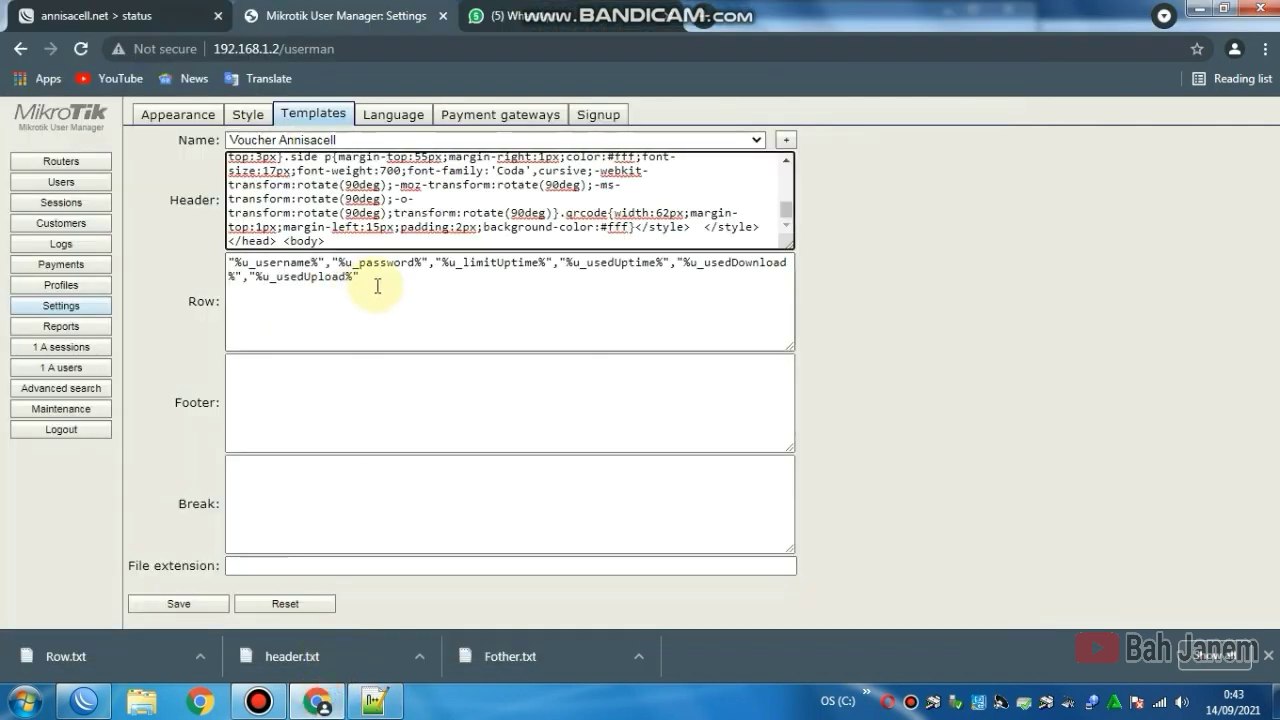
Step: Clear the template's Row field and paste in the Row.txt voucher HTML and QR-code script
drag(378, 286, 226, 260)
key(Delete)
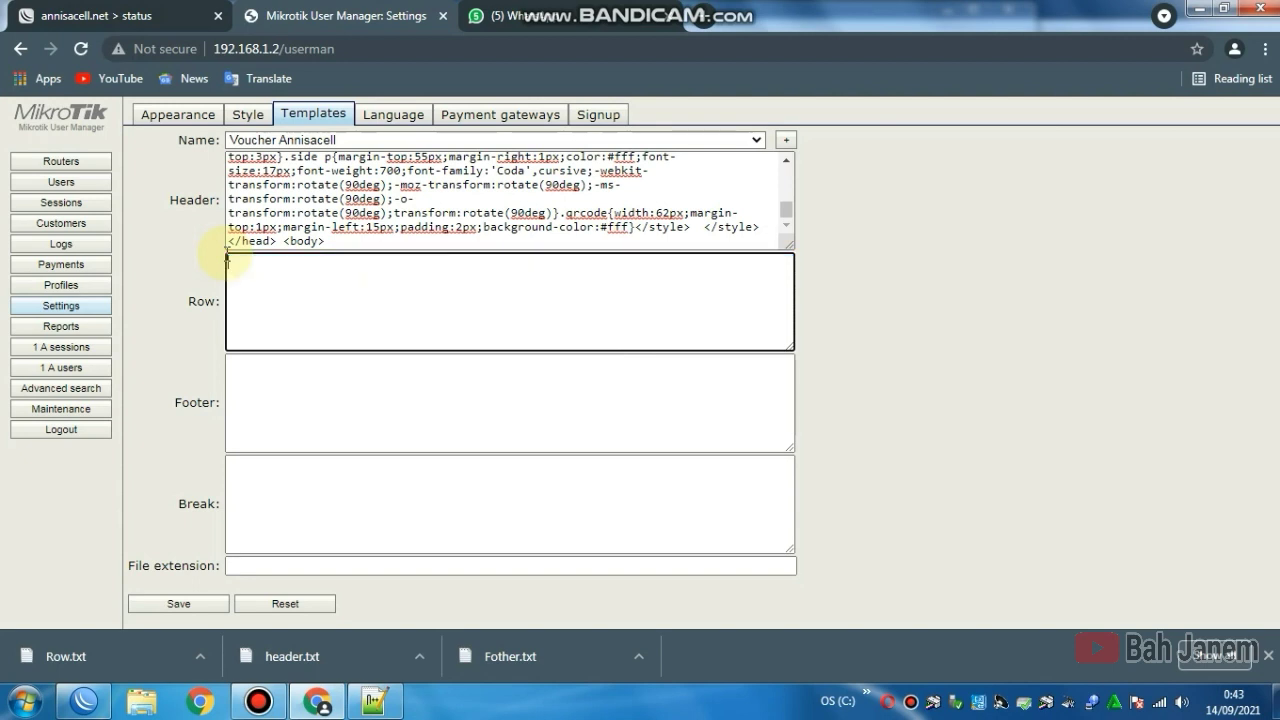
right_click(264, 270)
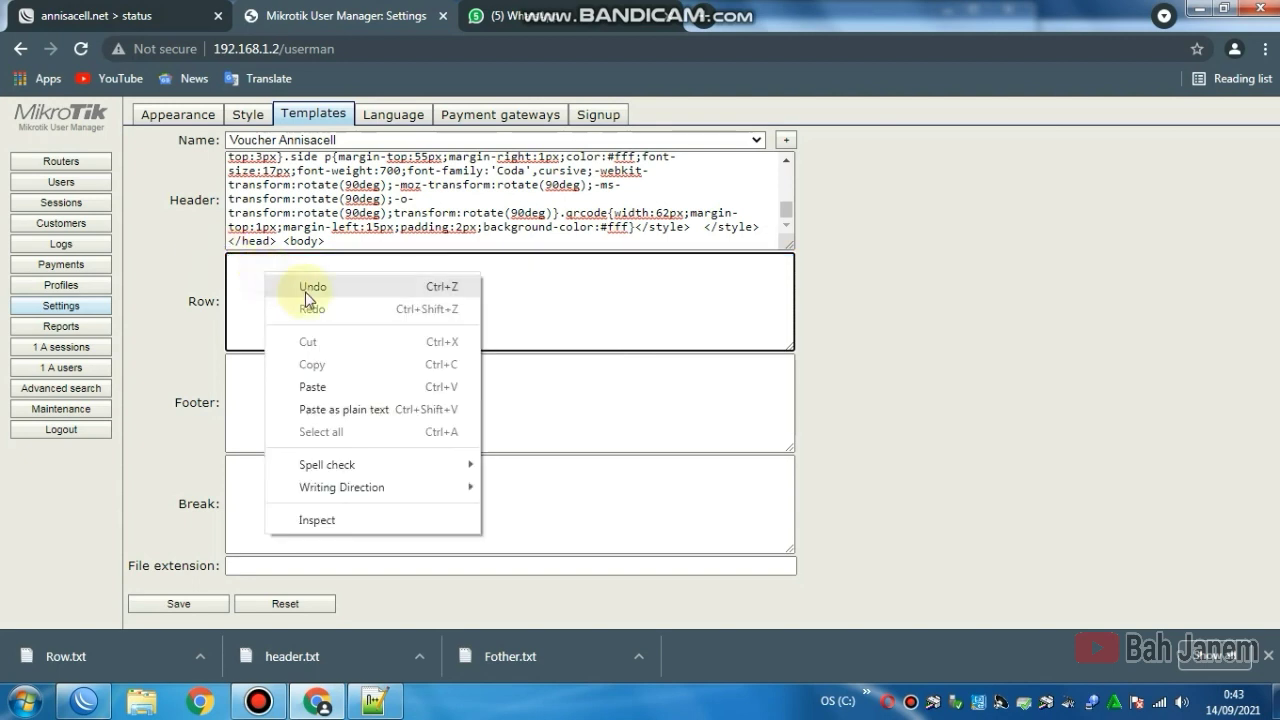
click(309, 388)
click(266, 417)
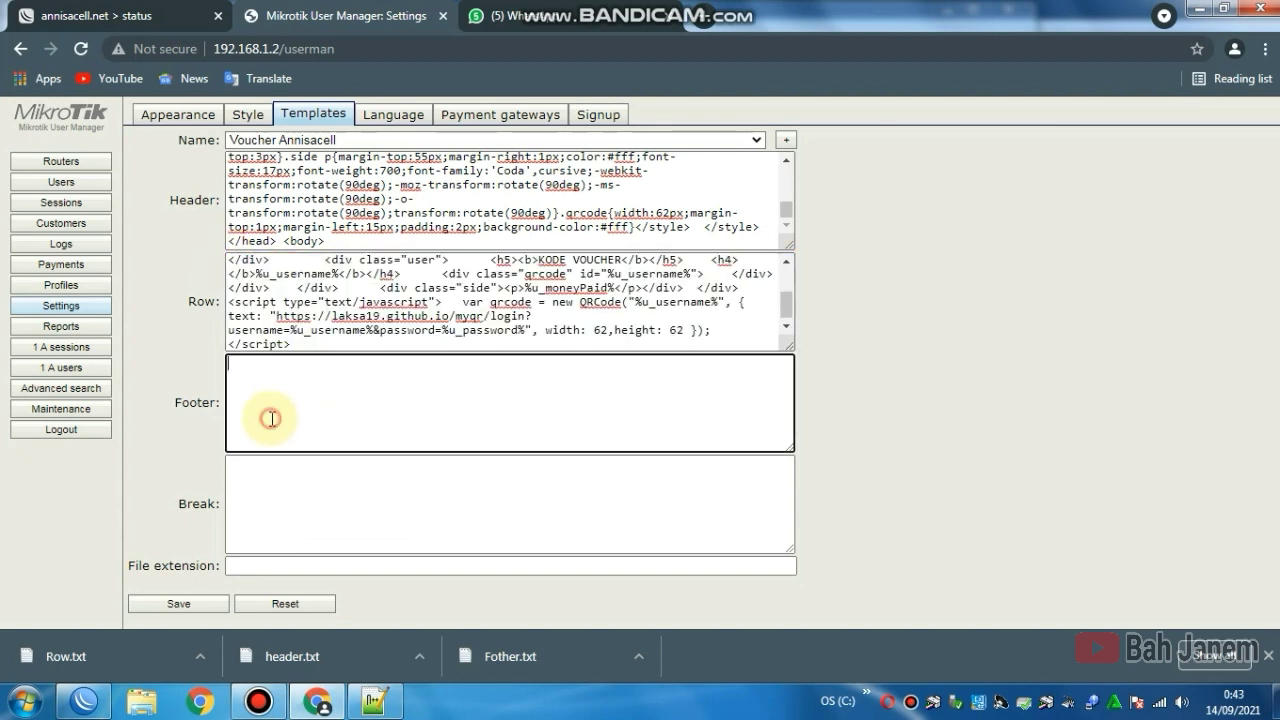
click(375, 702)
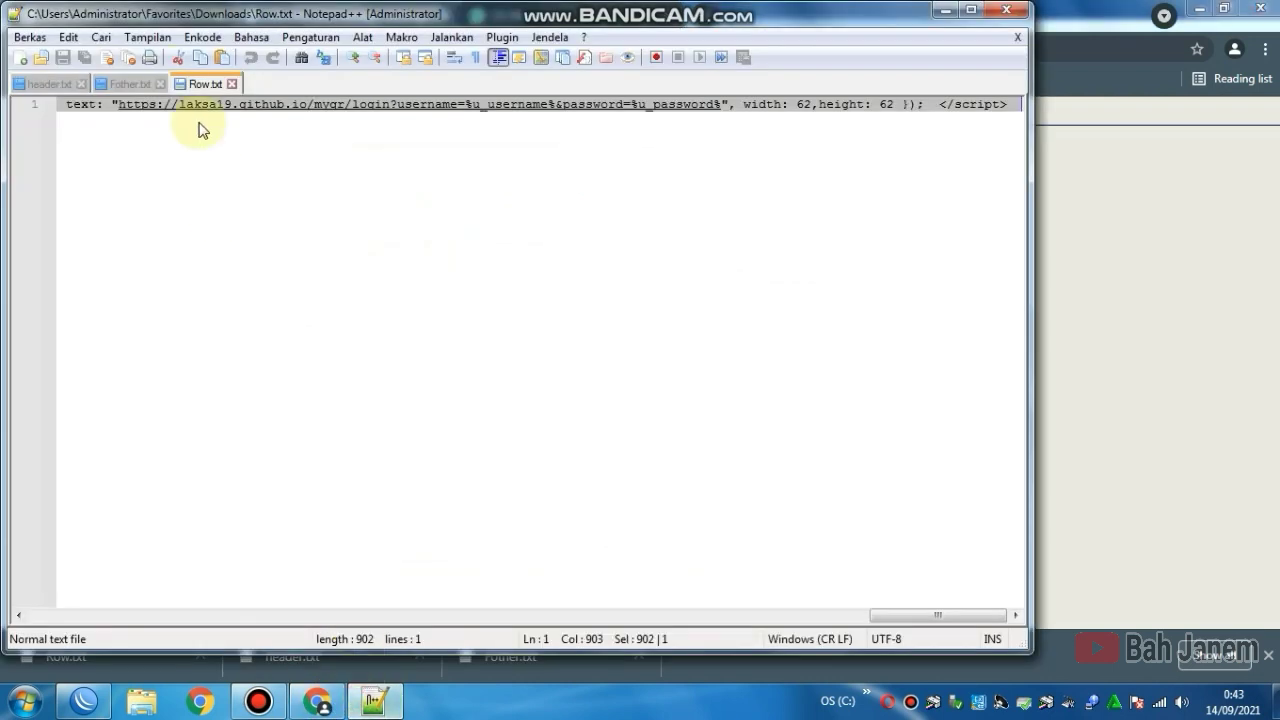
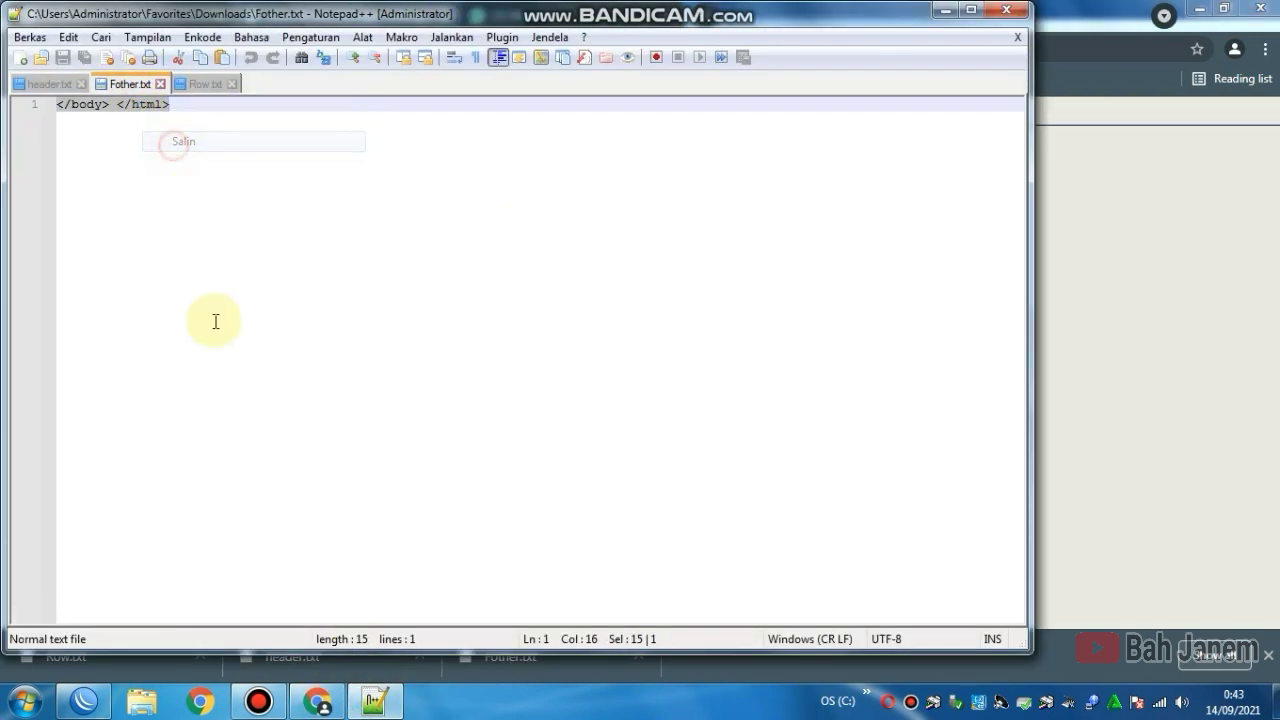
Step: Paste the closing </body> </html> into the Voucher Annisacell footer and save the template
click(317, 702)
click(323, 394)
right_click(316, 393)
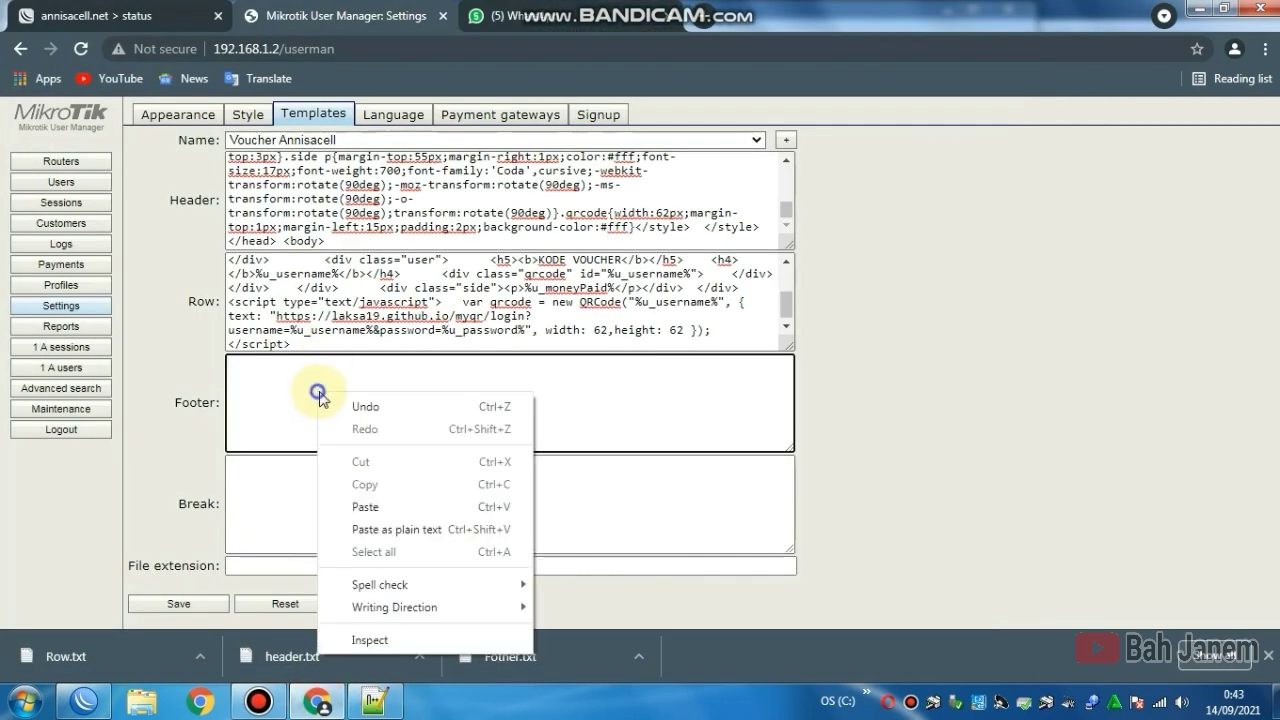
click(355, 507)
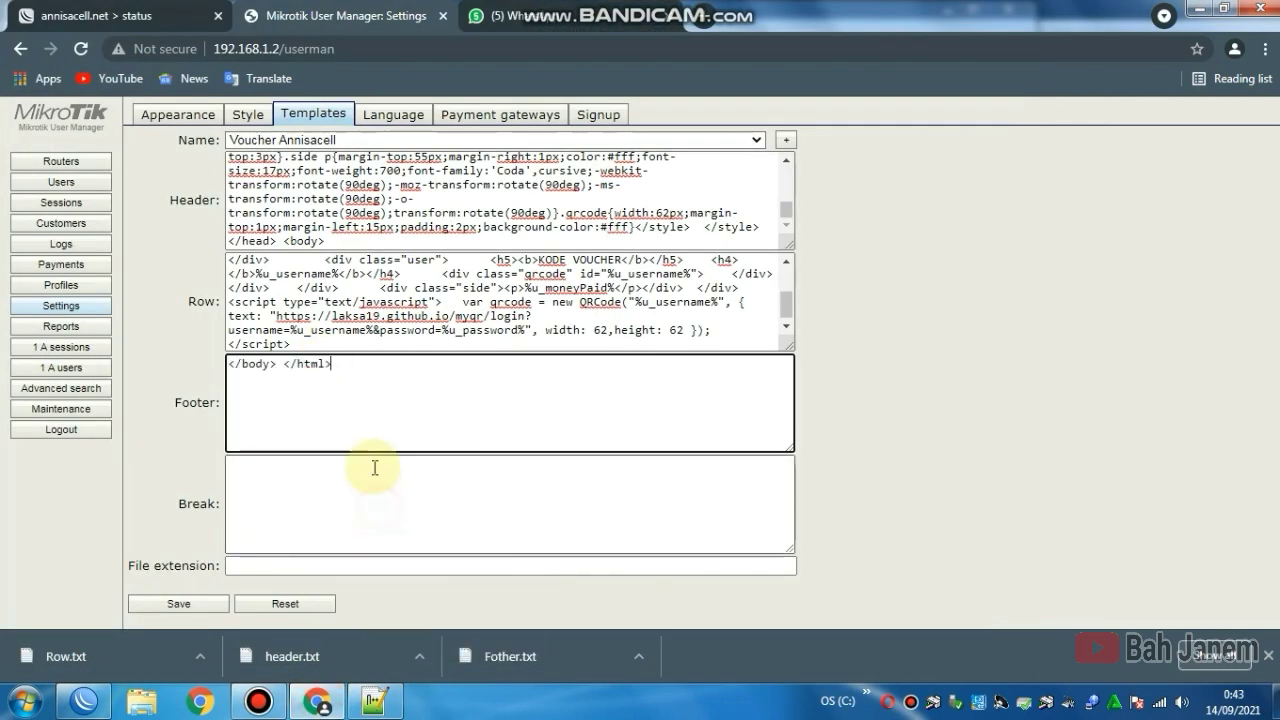
click(197, 606)
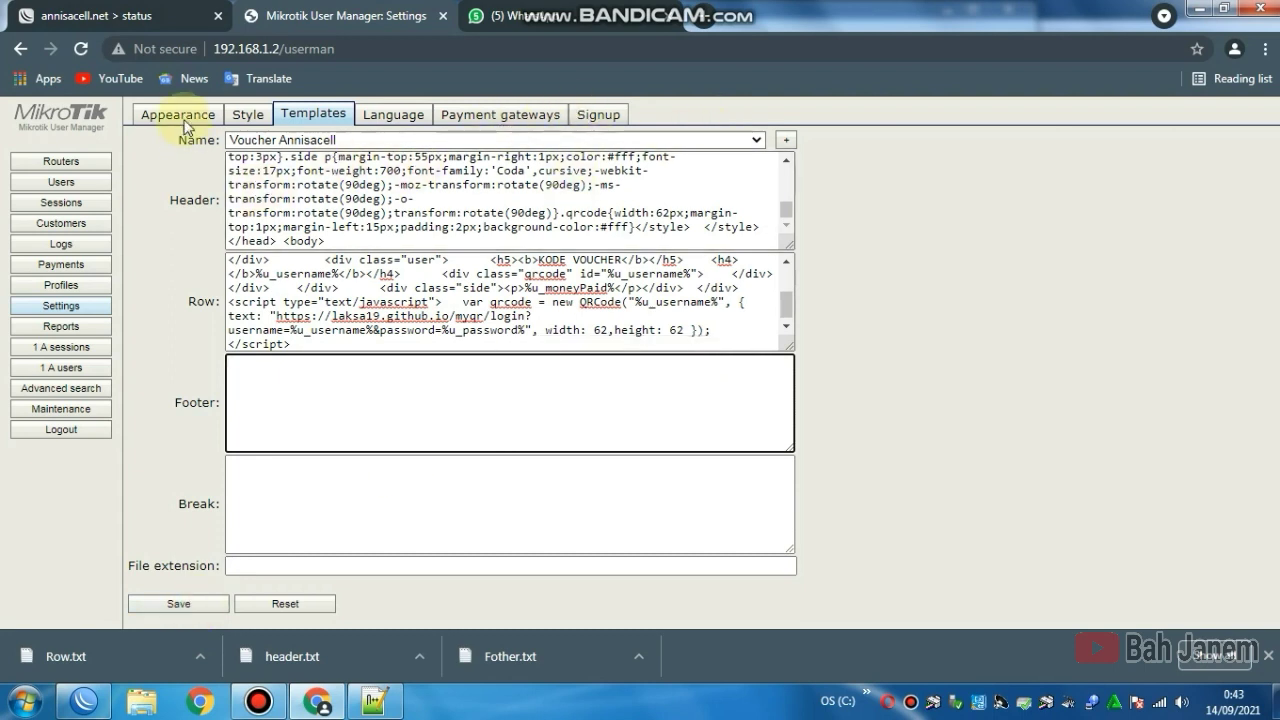
Step: In the Users list, select the Voucher 2000 user
click(43, 185)
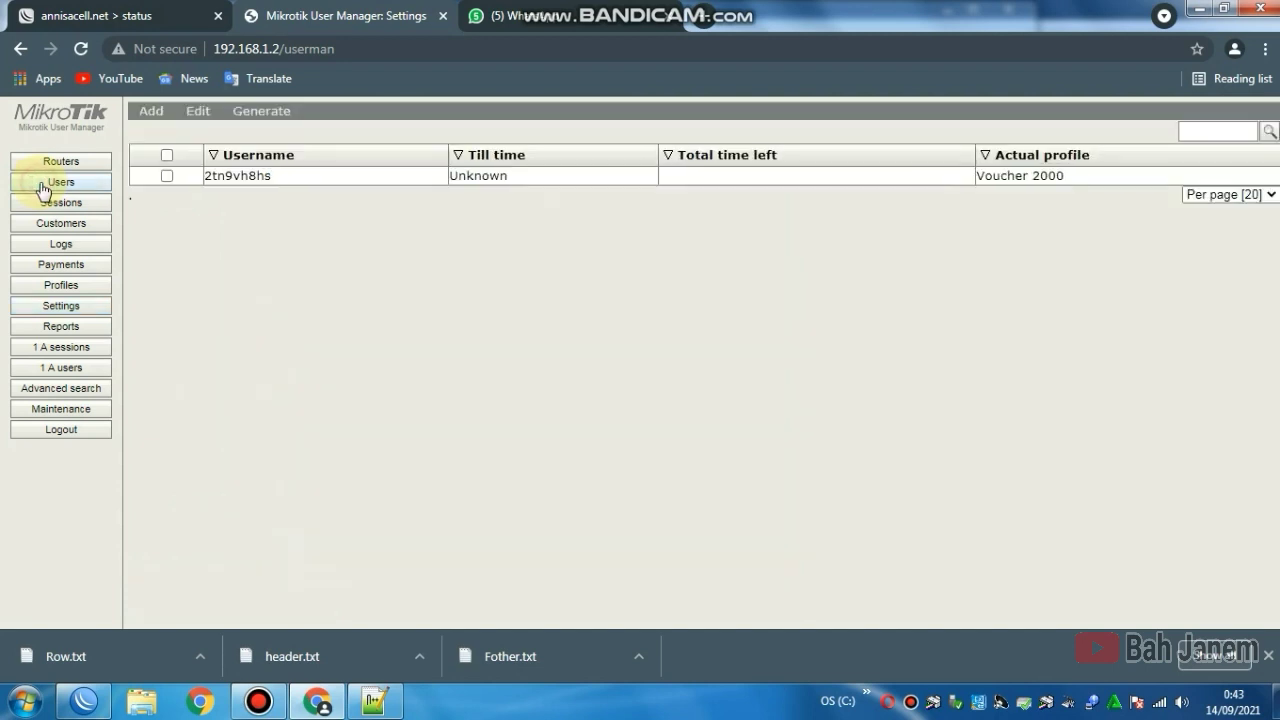
click(210, 177)
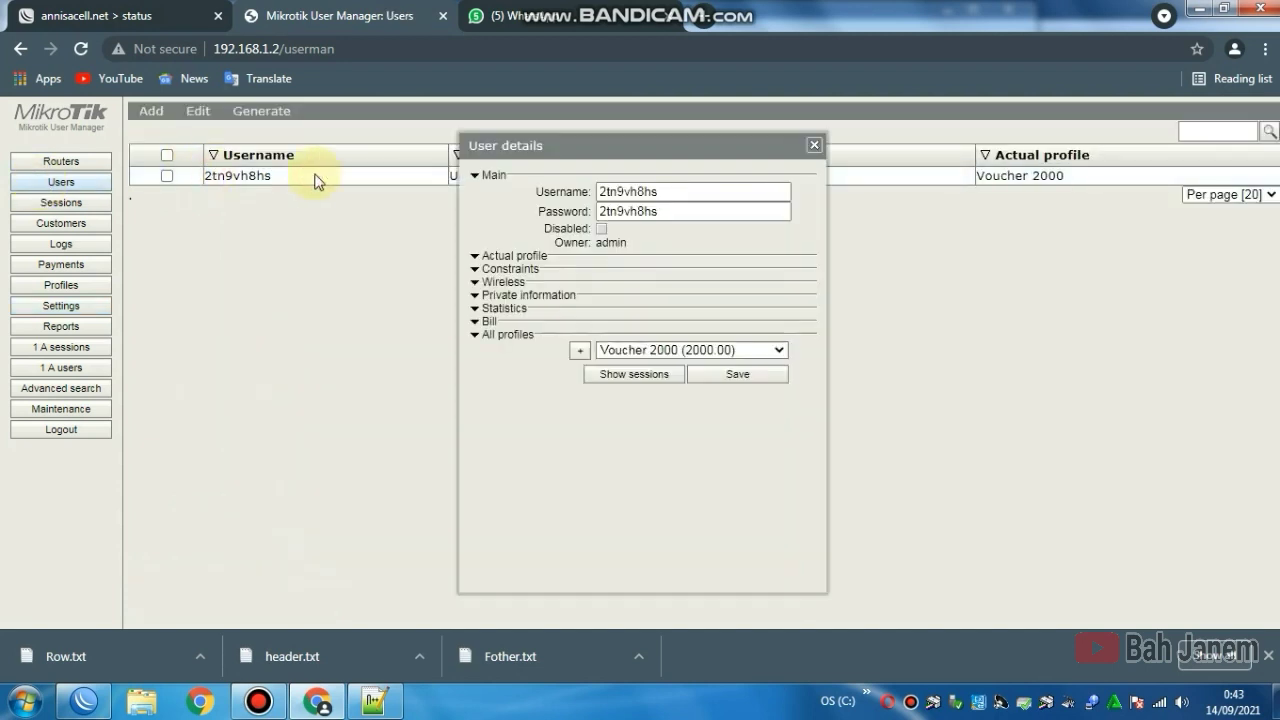
click(814, 145)
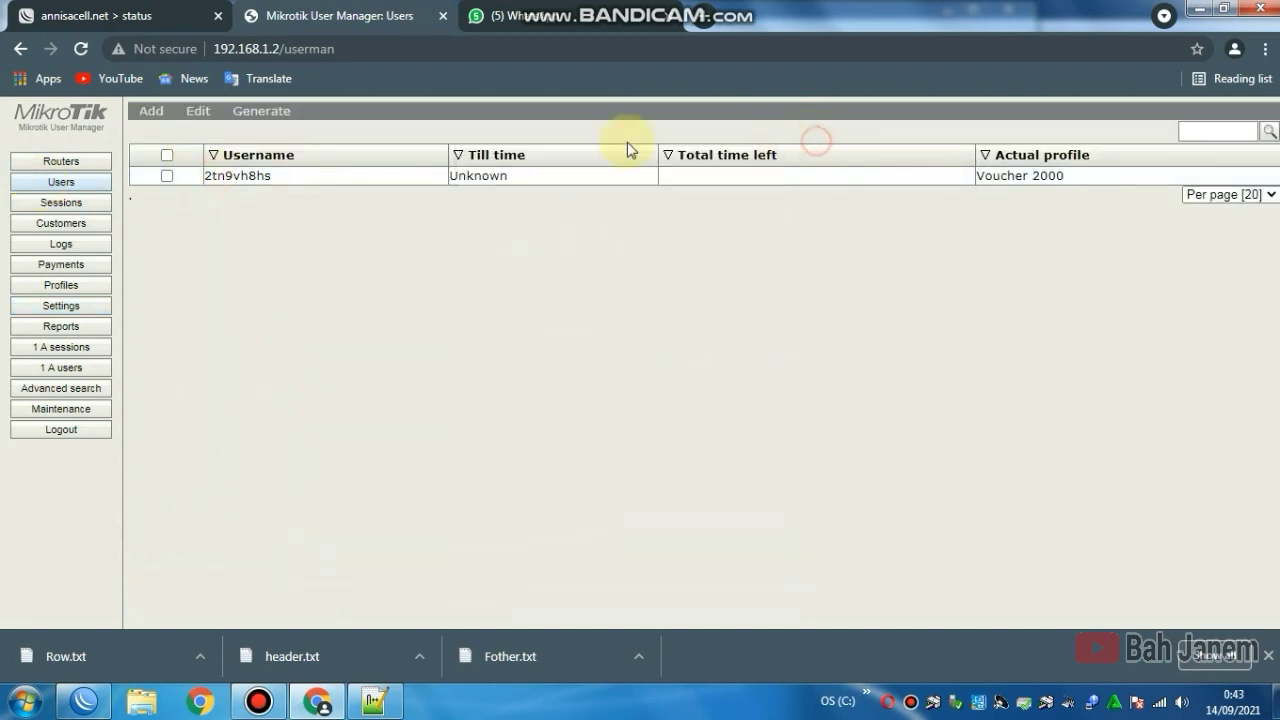
click(167, 176)
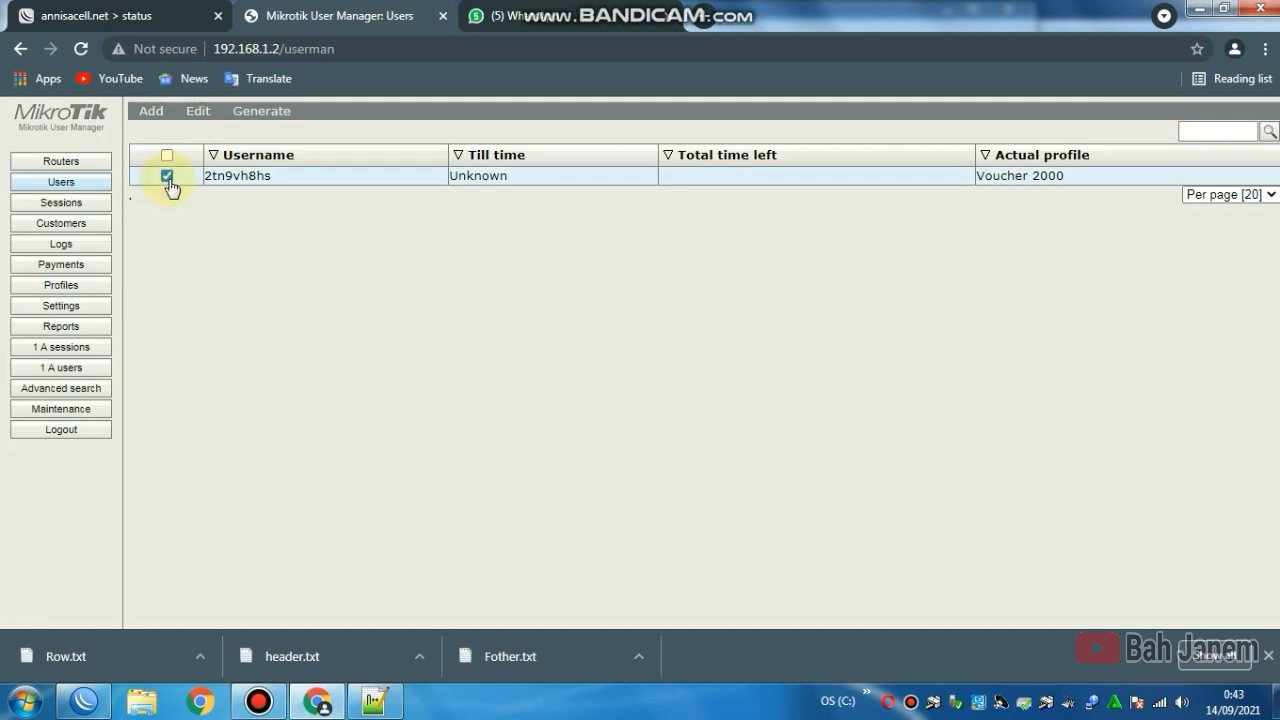
Step: Generate a Voucher Annisacell card for that user, review the preview, then close it
click(258, 116)
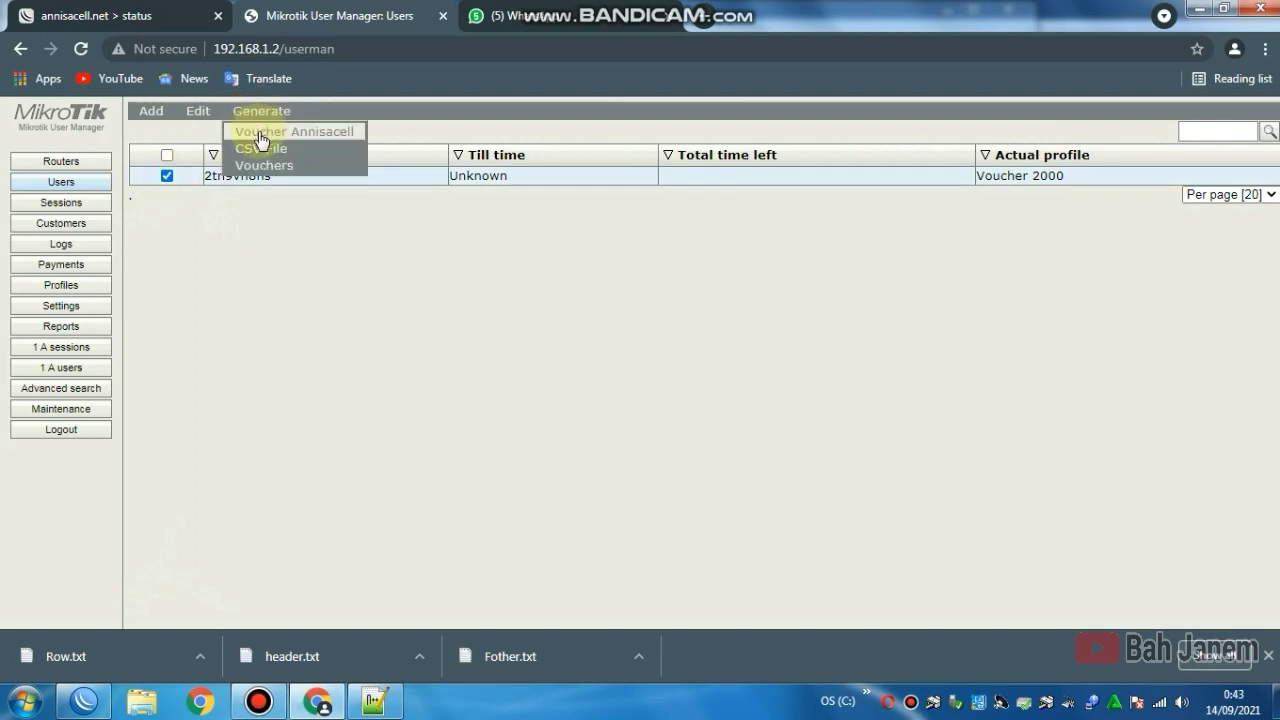
click(271, 139)
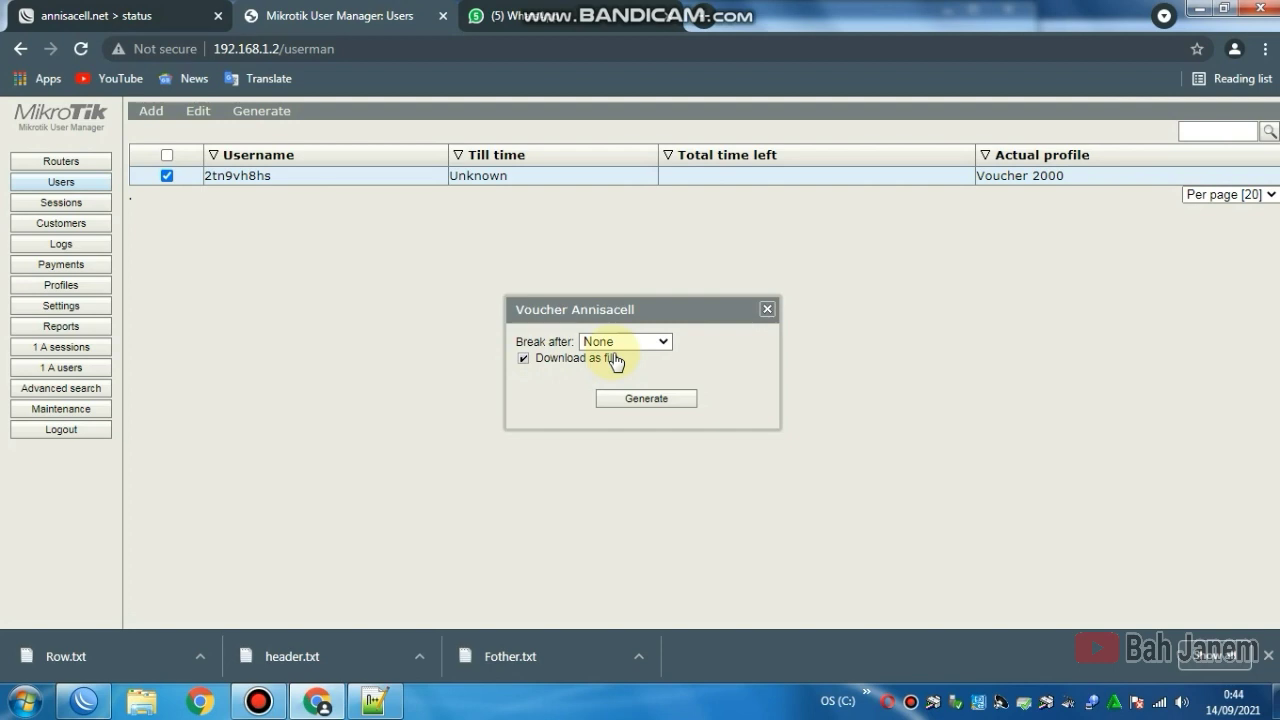
click(553, 358)
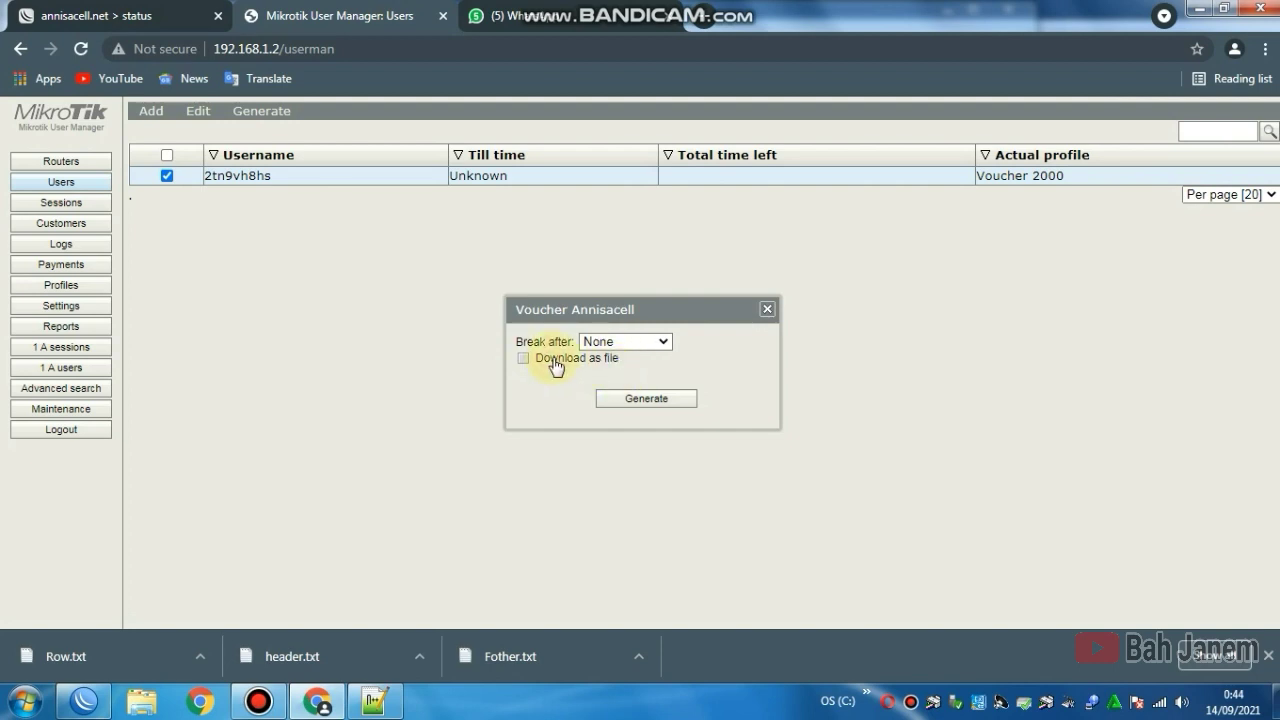
click(634, 400)
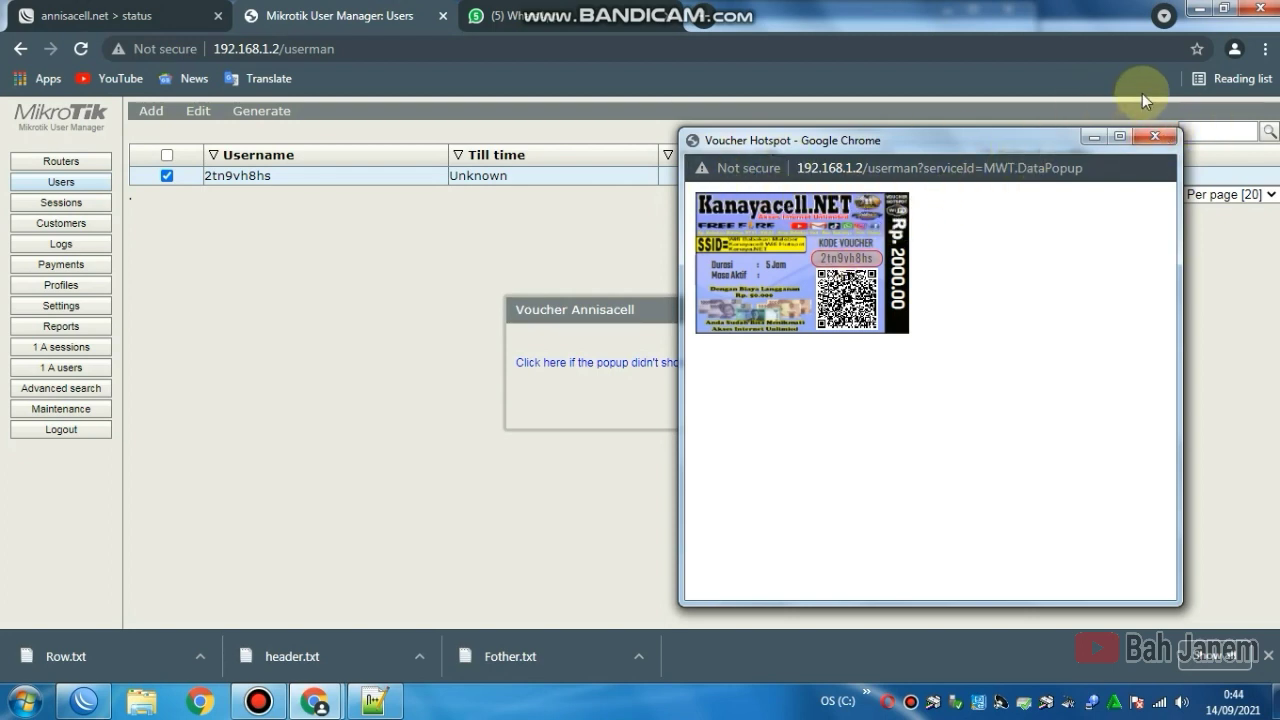
click(1154, 137)
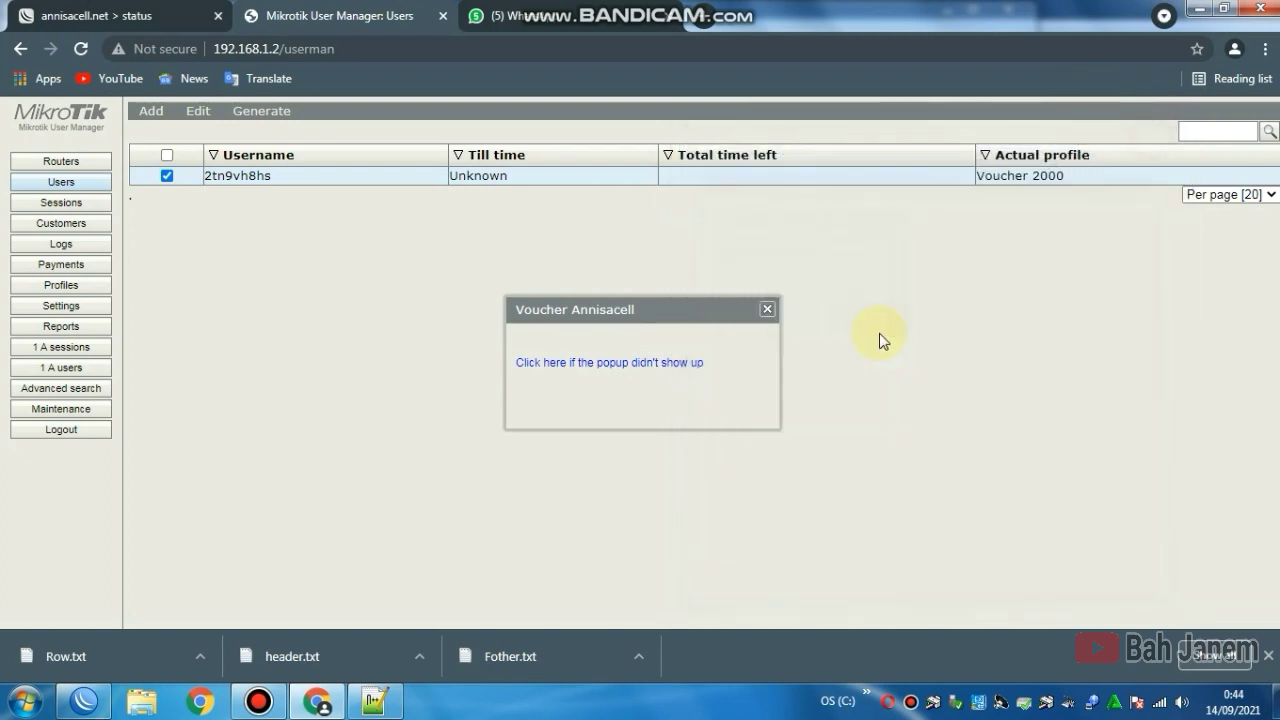
click(766, 307)
click(80, 308)
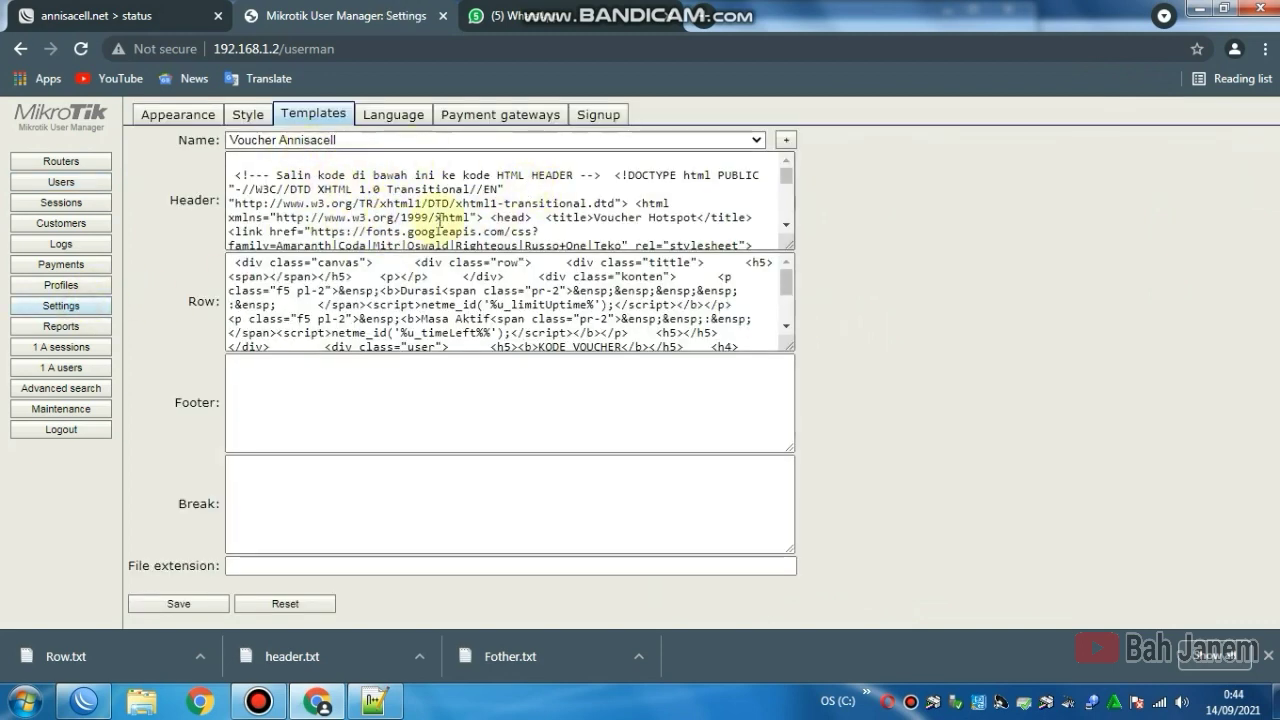
Step: Log out, log back in with the admin login, and show the Customers list
click(58, 312)
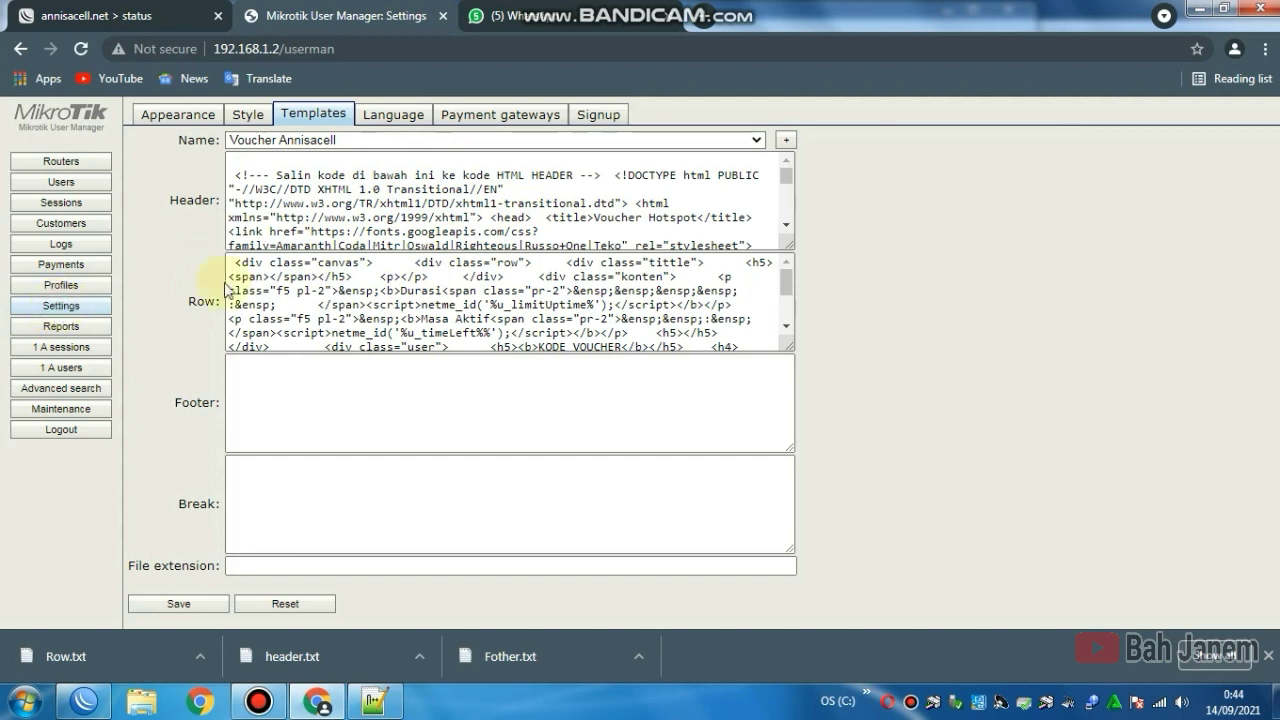
click(61, 222)
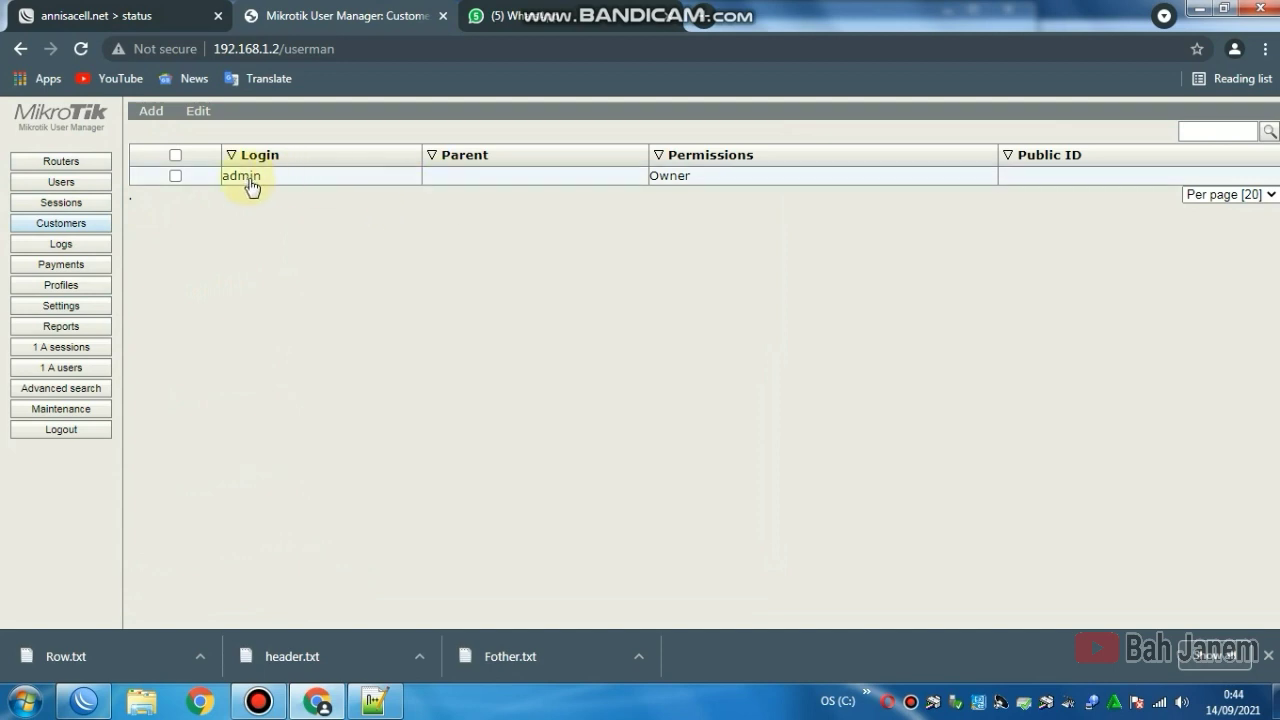
click(92, 430)
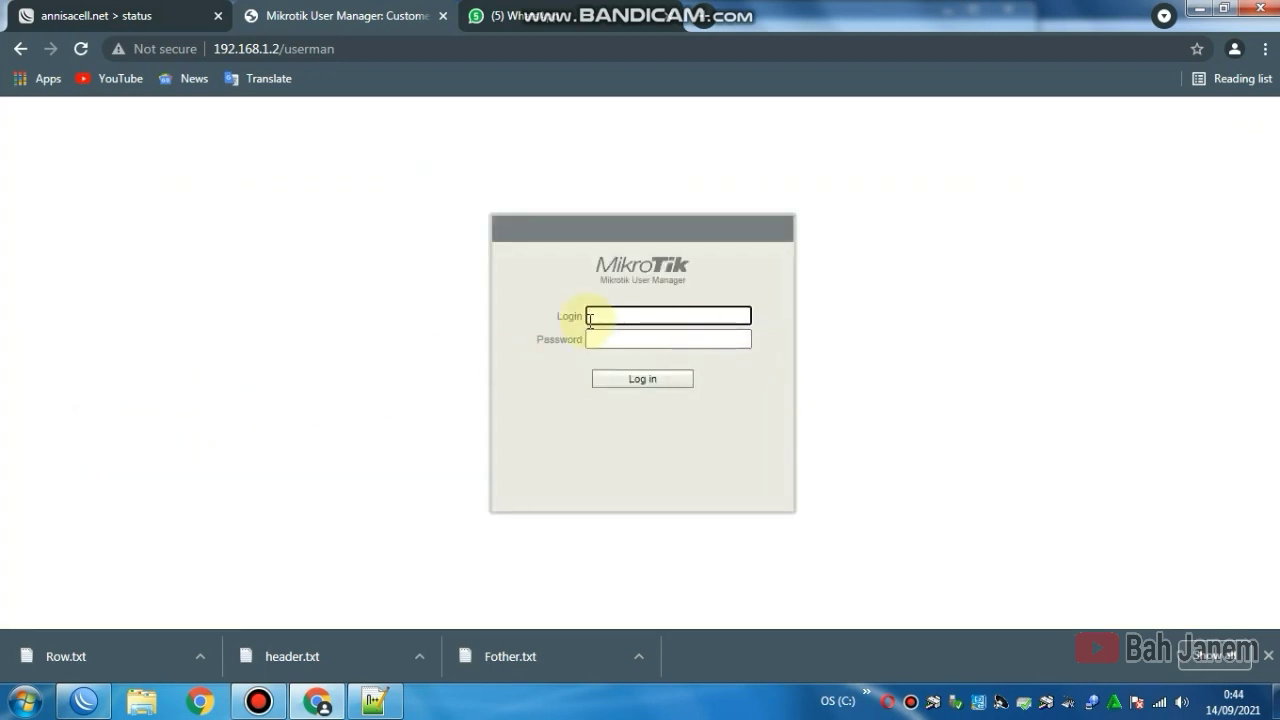
text(admin)
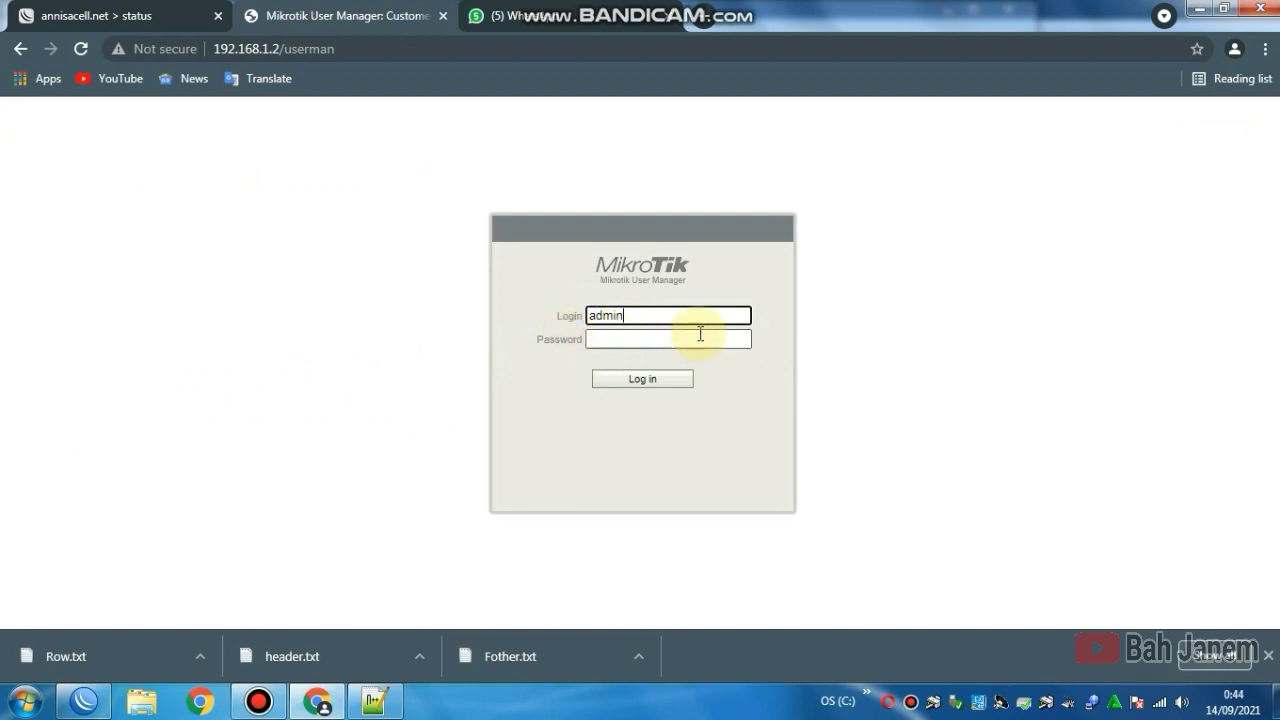
click(640, 381)
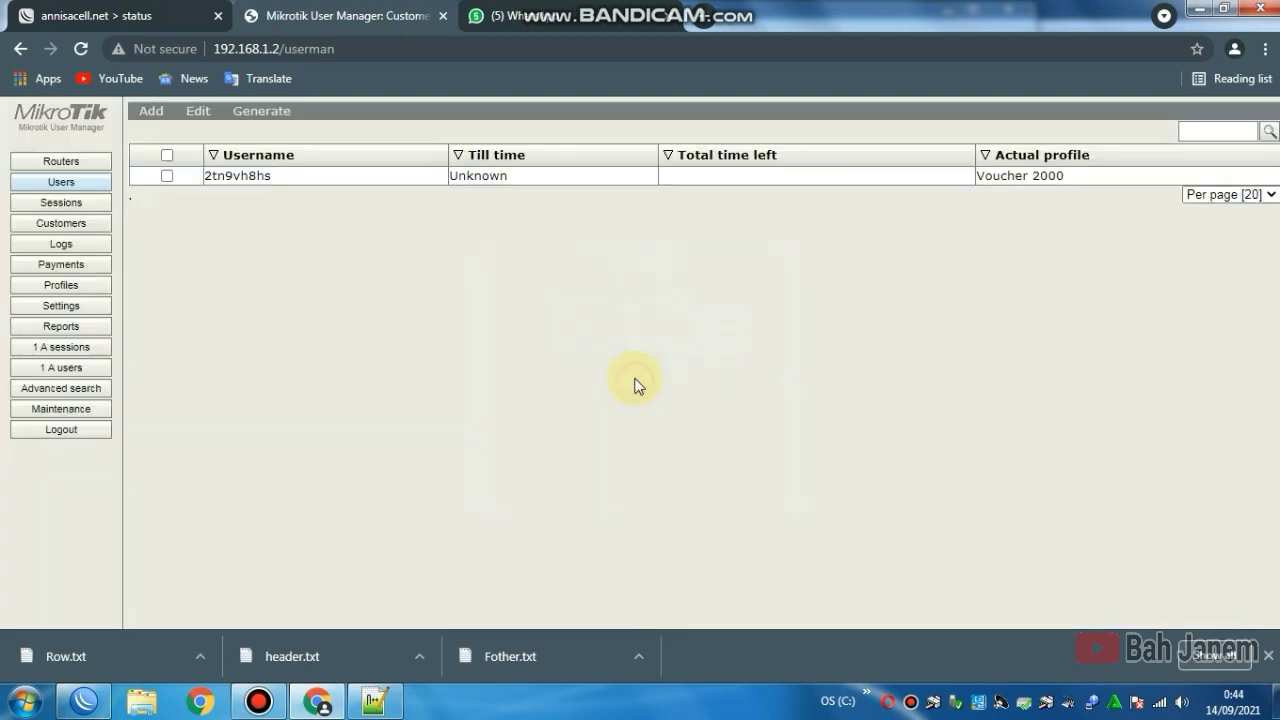
click(70, 228)
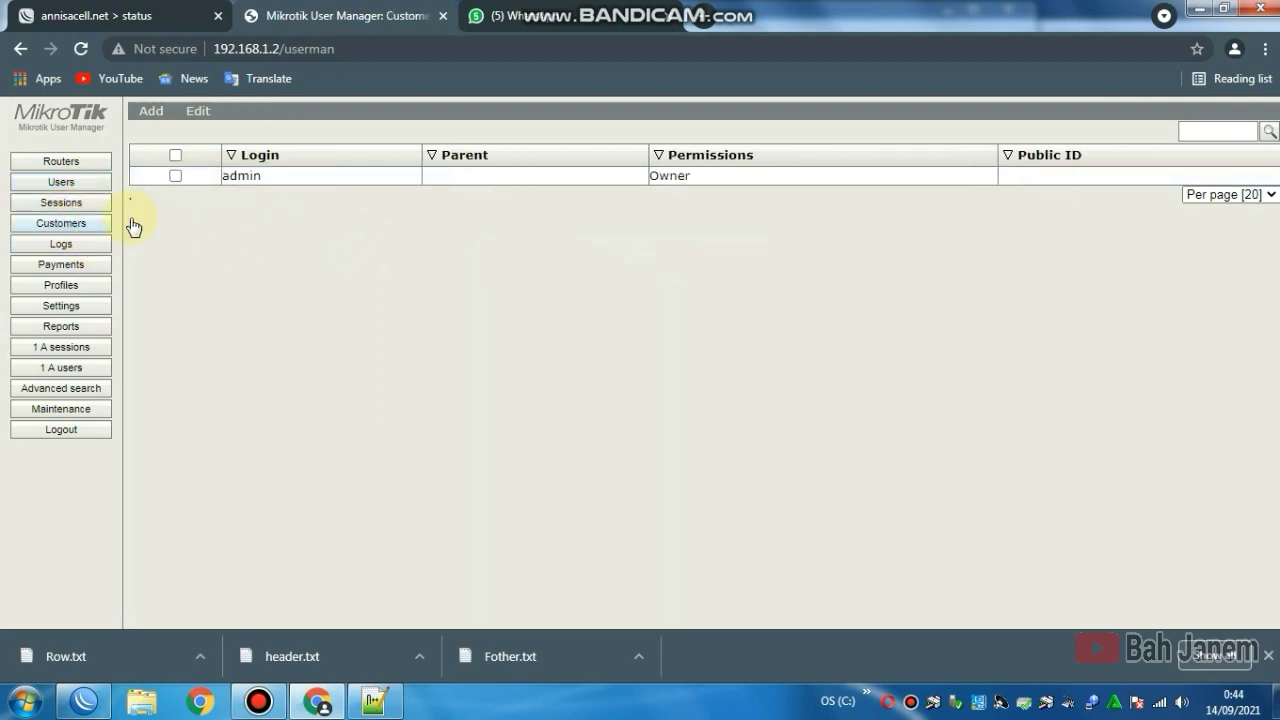
Step: Change the owner customer's login from admin to Annisa, set a new password, then log out
click(245, 180)
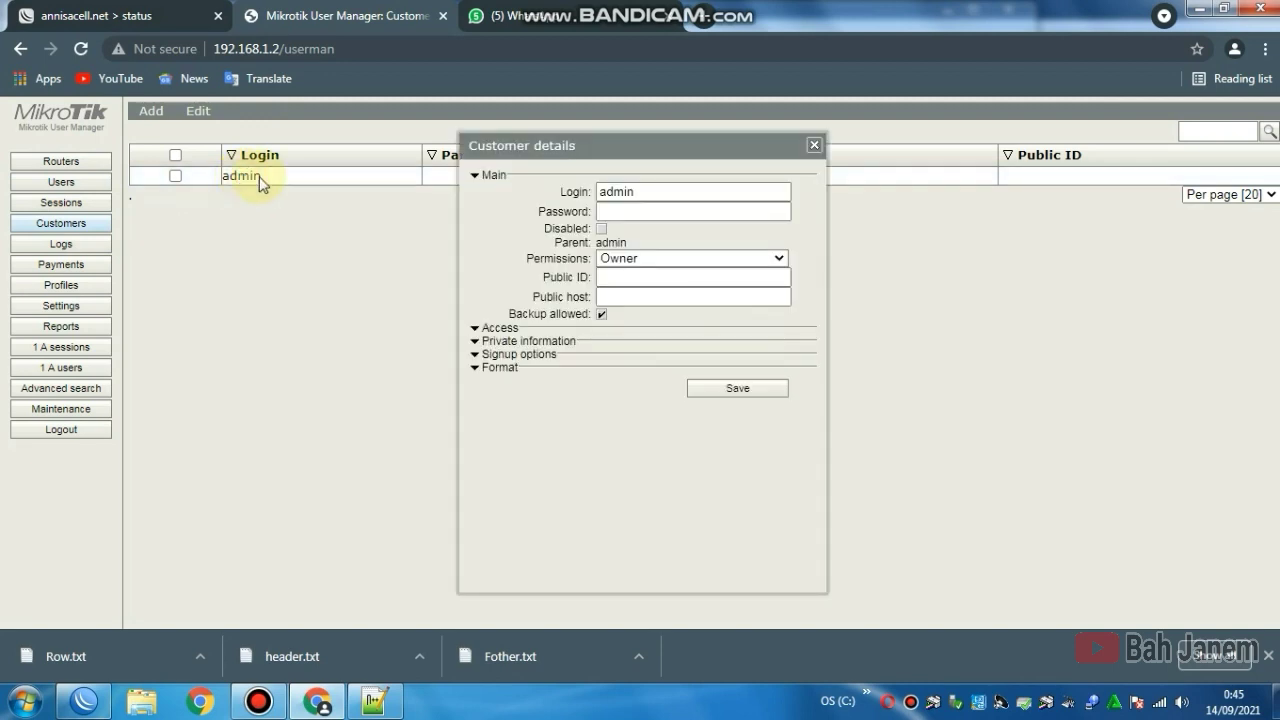
drag(688, 194, 571, 195)
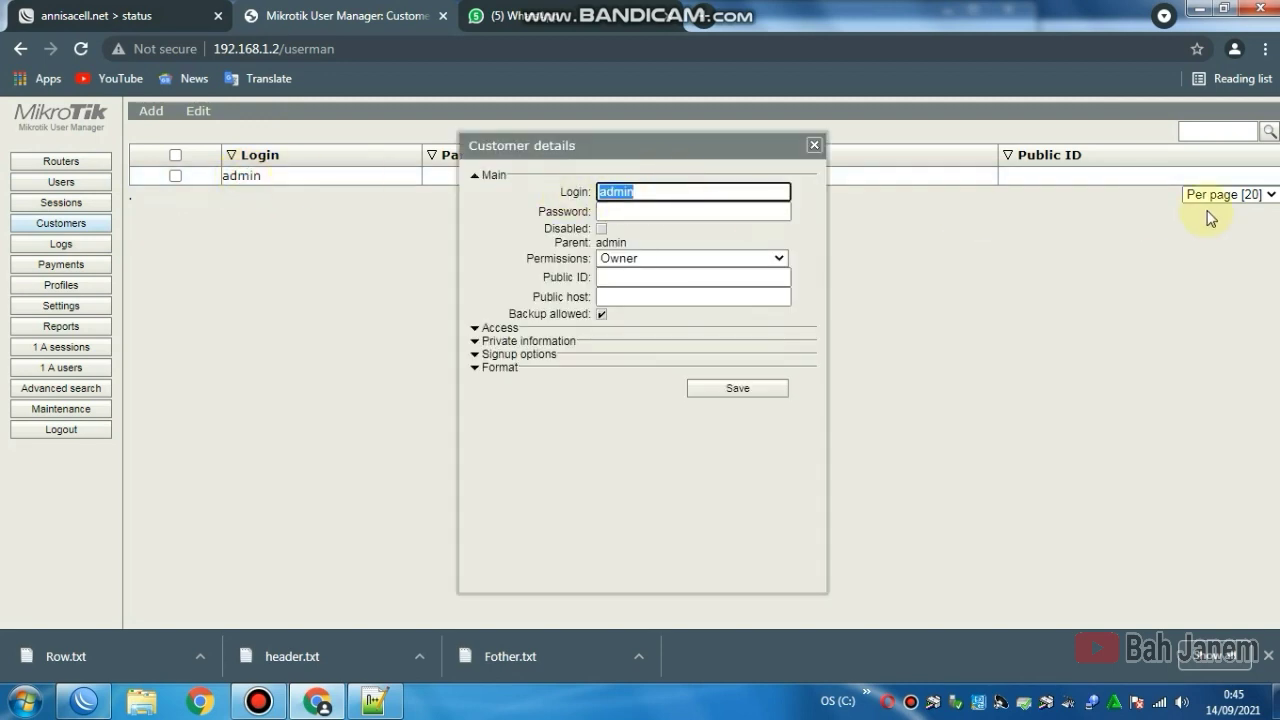
text(Annisa)
click(660, 212)
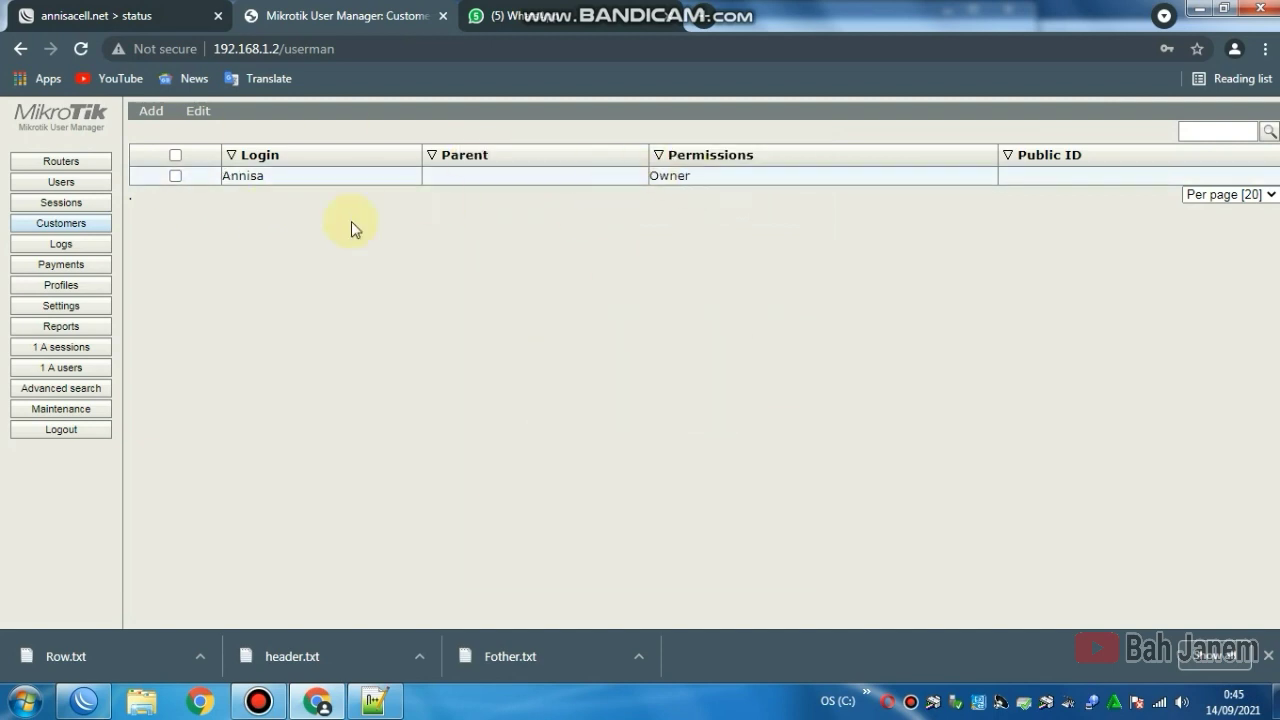
click(40, 432)
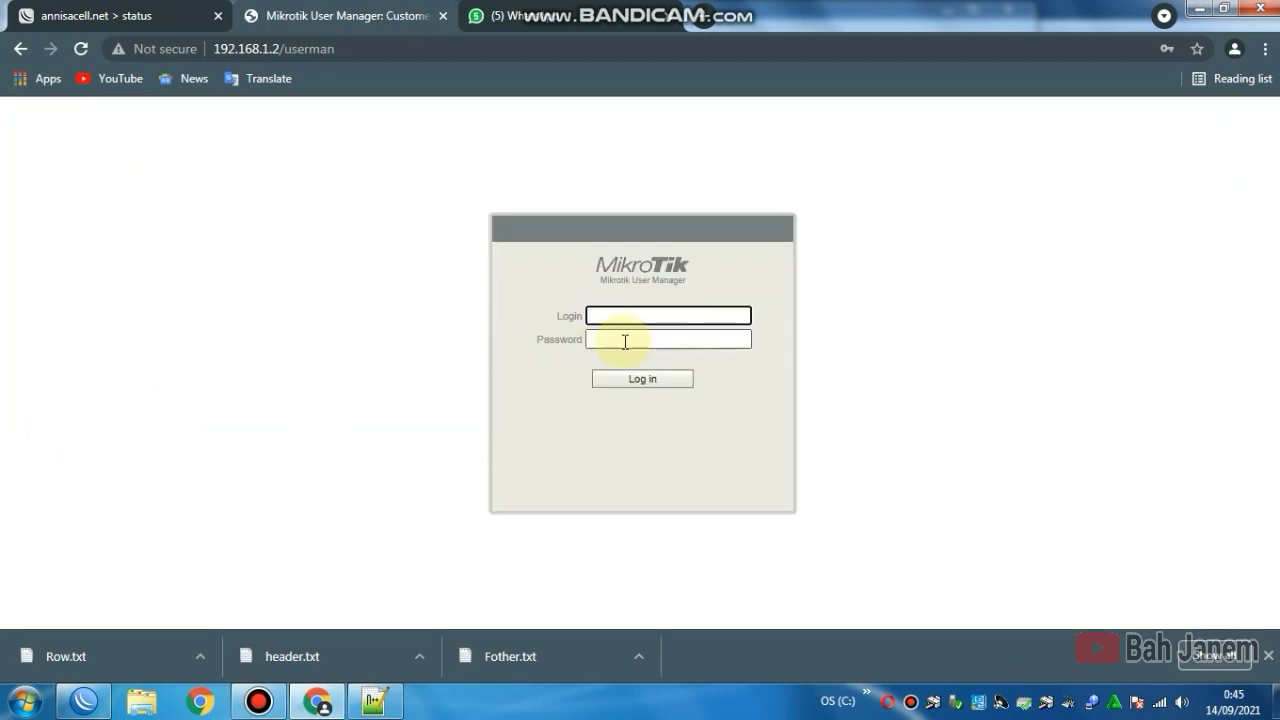
Step: Log in to User Manager as Annisa with the new password
text(Annisa)
click(591, 340)
text(••)
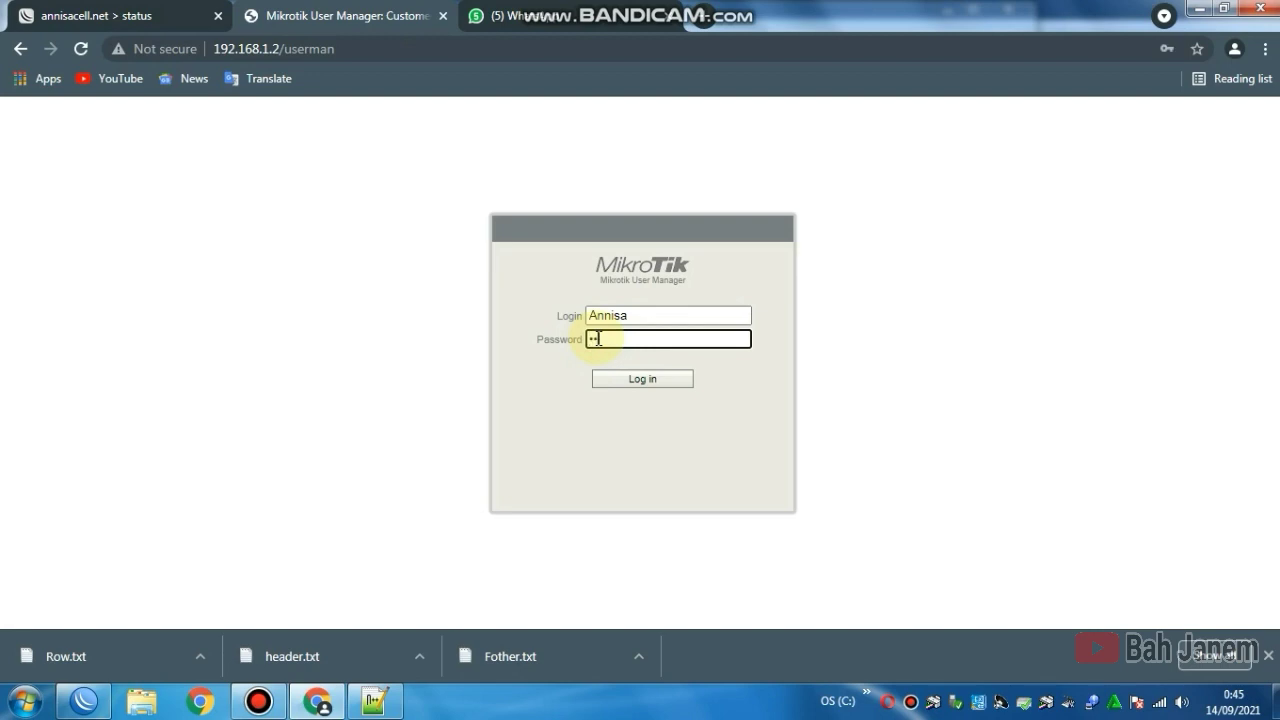
text(••••)
click(648, 381)
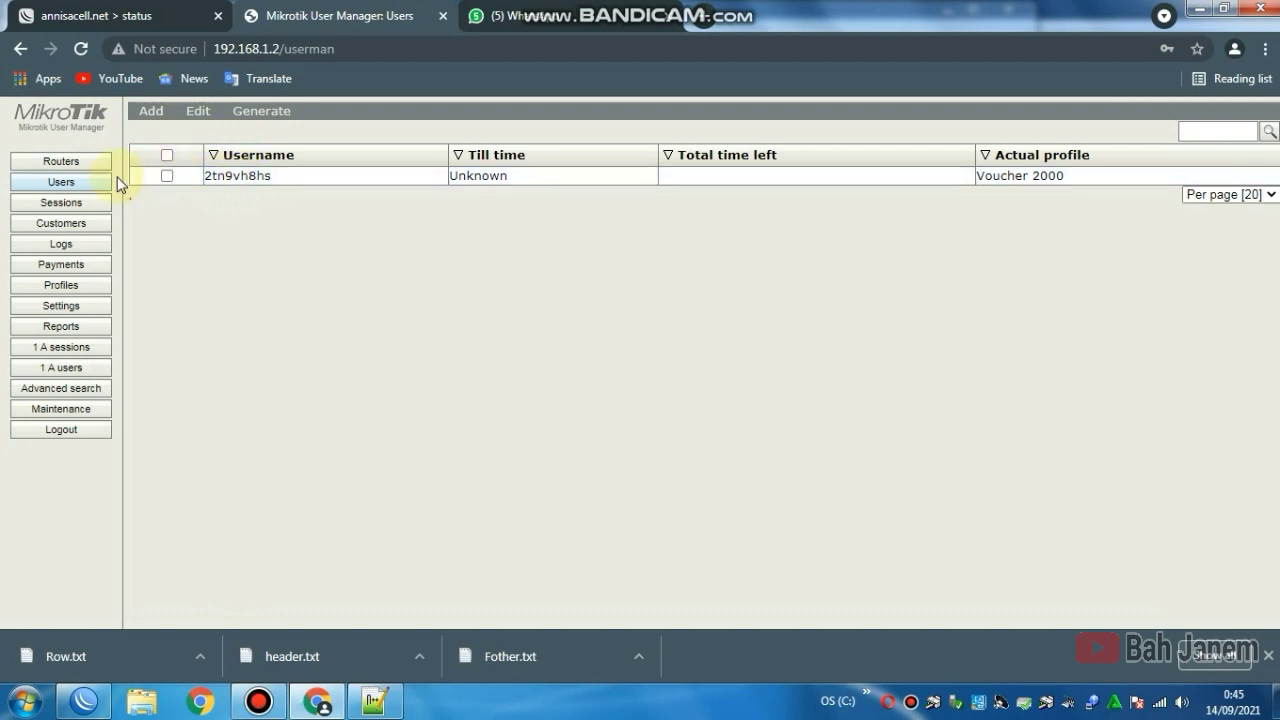
Step: Look through Settings, voucher templates, Sessions and Customers, then log out
click(86, 306)
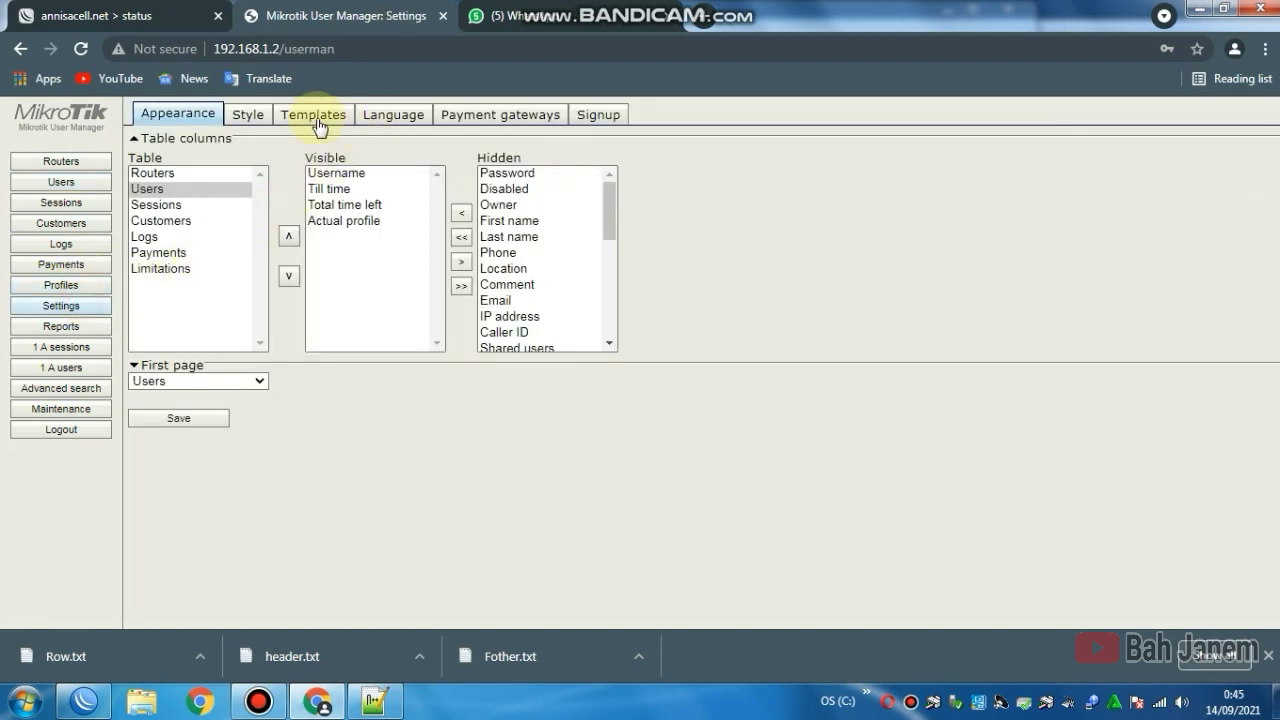
click(316, 120)
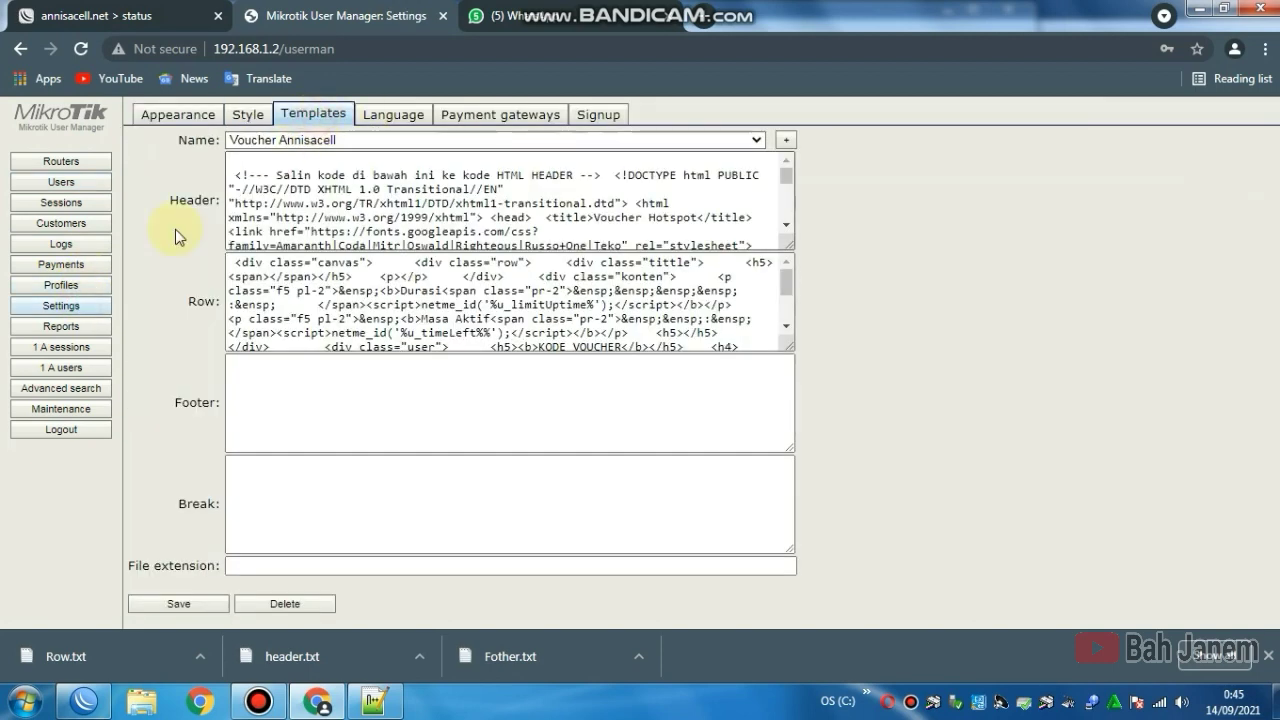
click(78, 203)
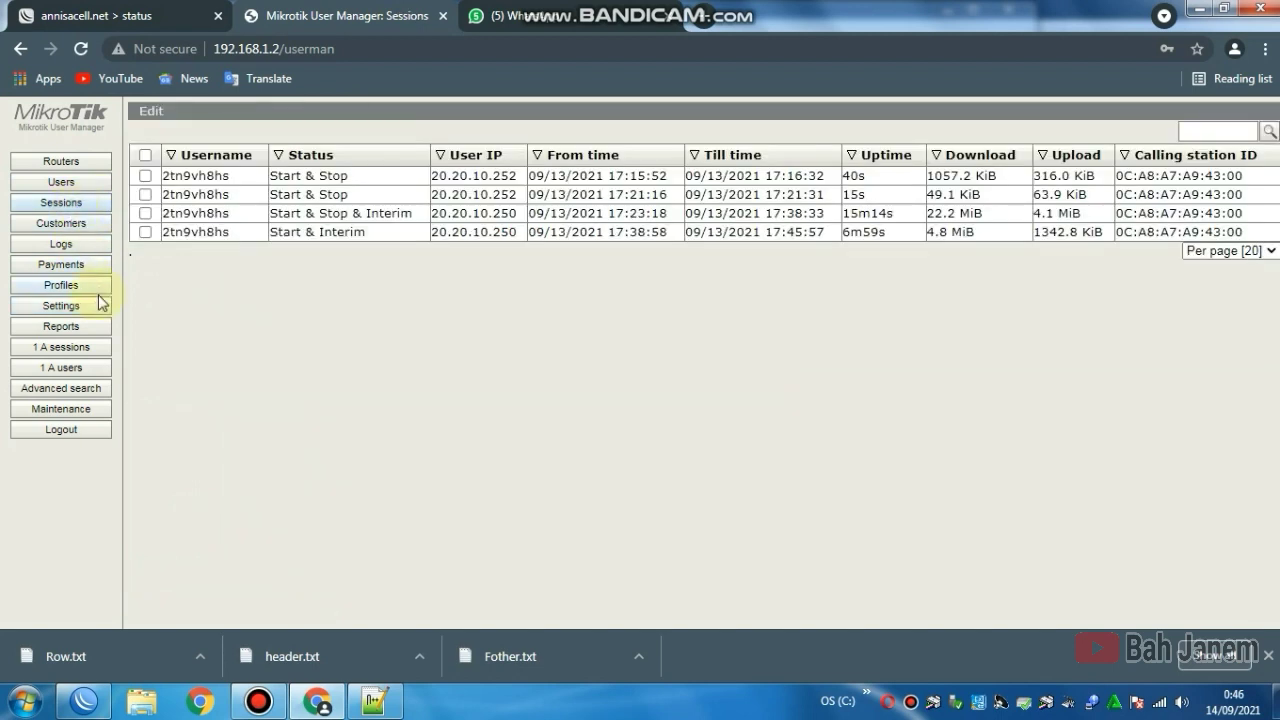
click(70, 224)
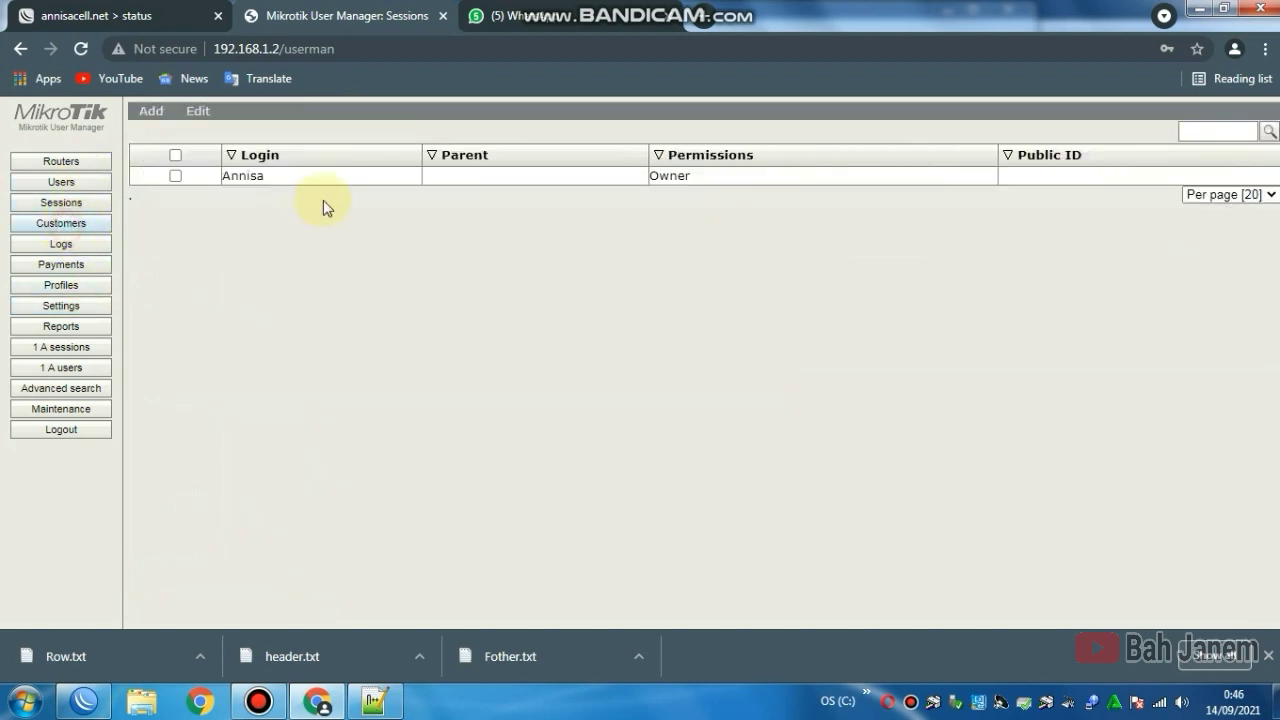
click(102, 432)
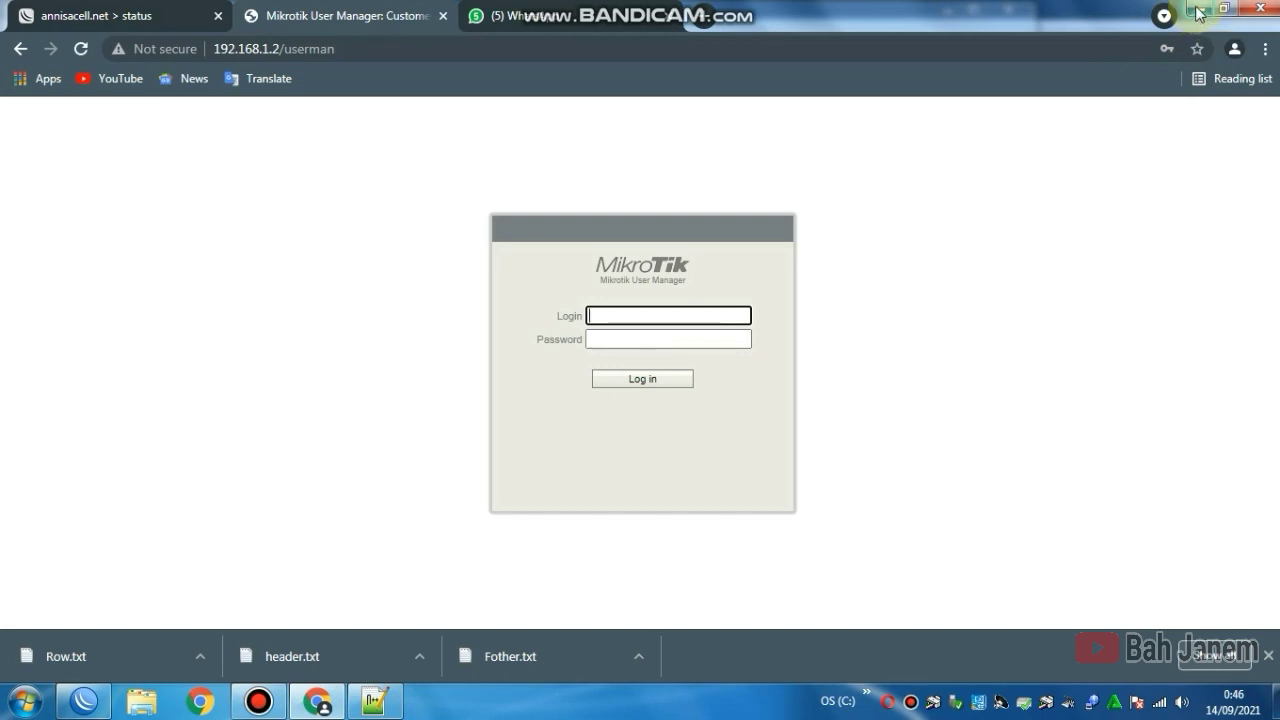
Step: In WinBox, close the Hotspot active-users window, re-maximize, and open the System menu
click(84, 700)
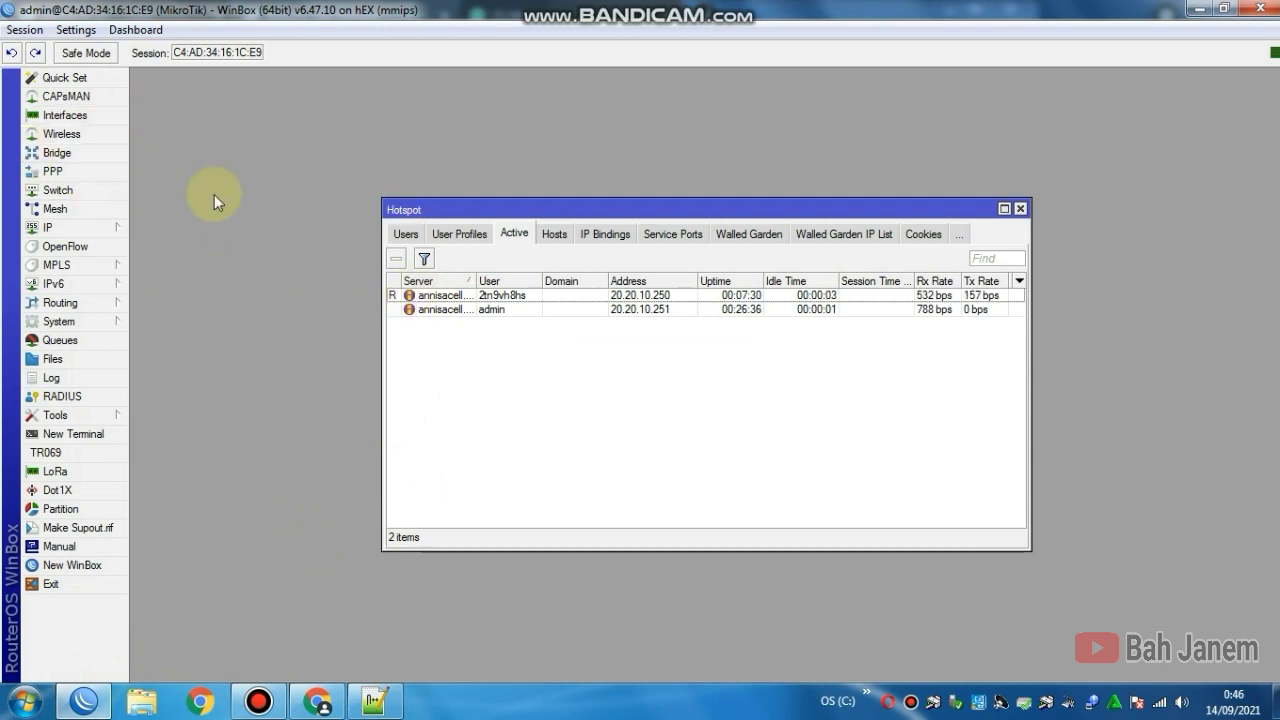
click(1020, 208)
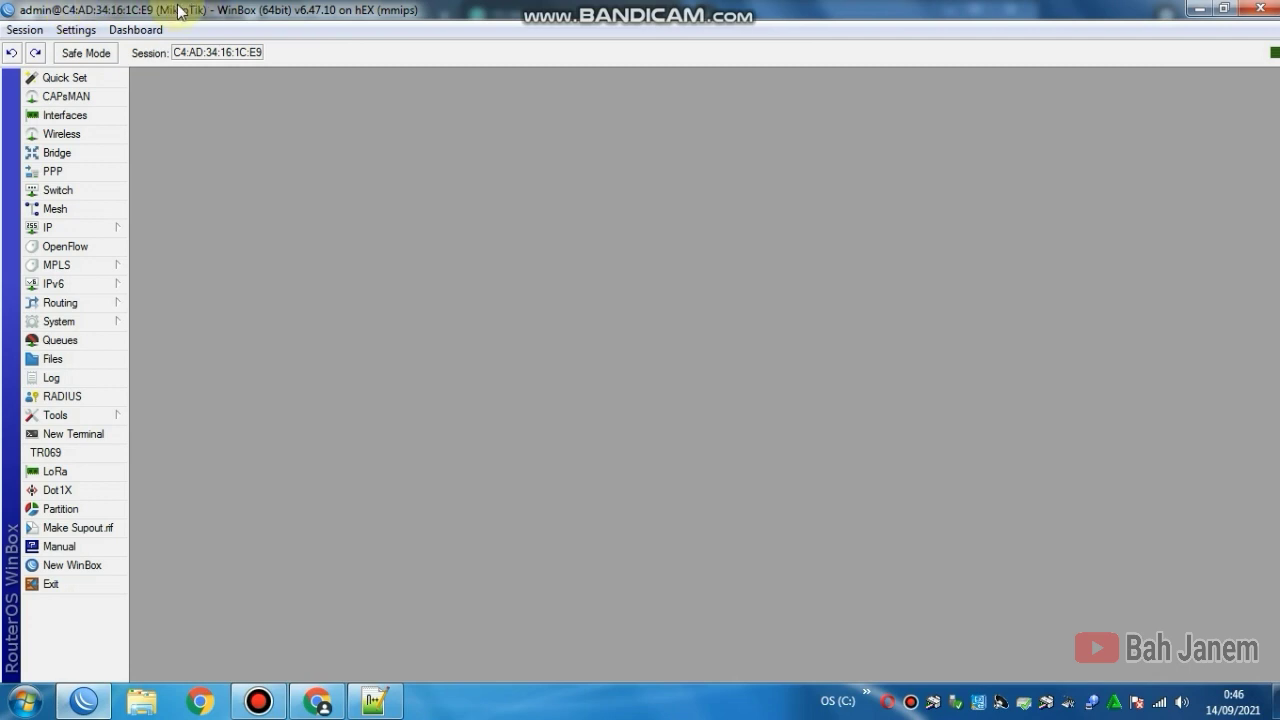
drag(180, 11, 203, 16)
click(670, 8)
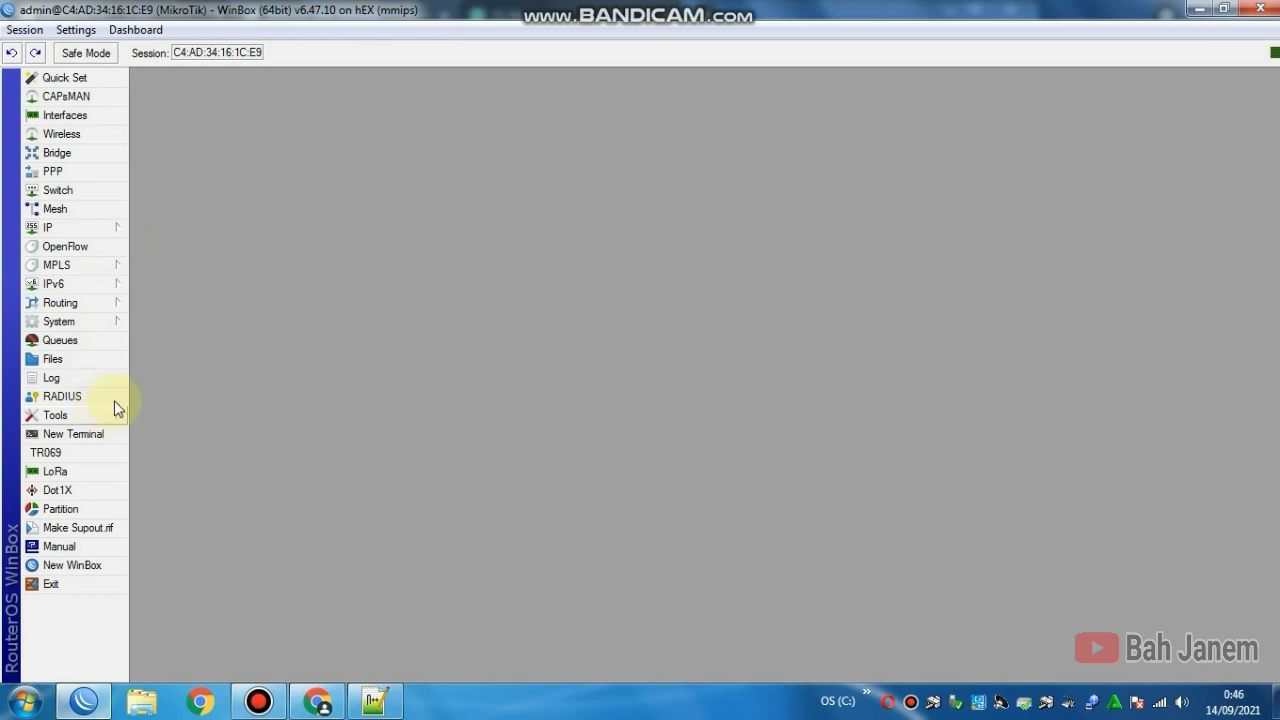
click(110, 320)
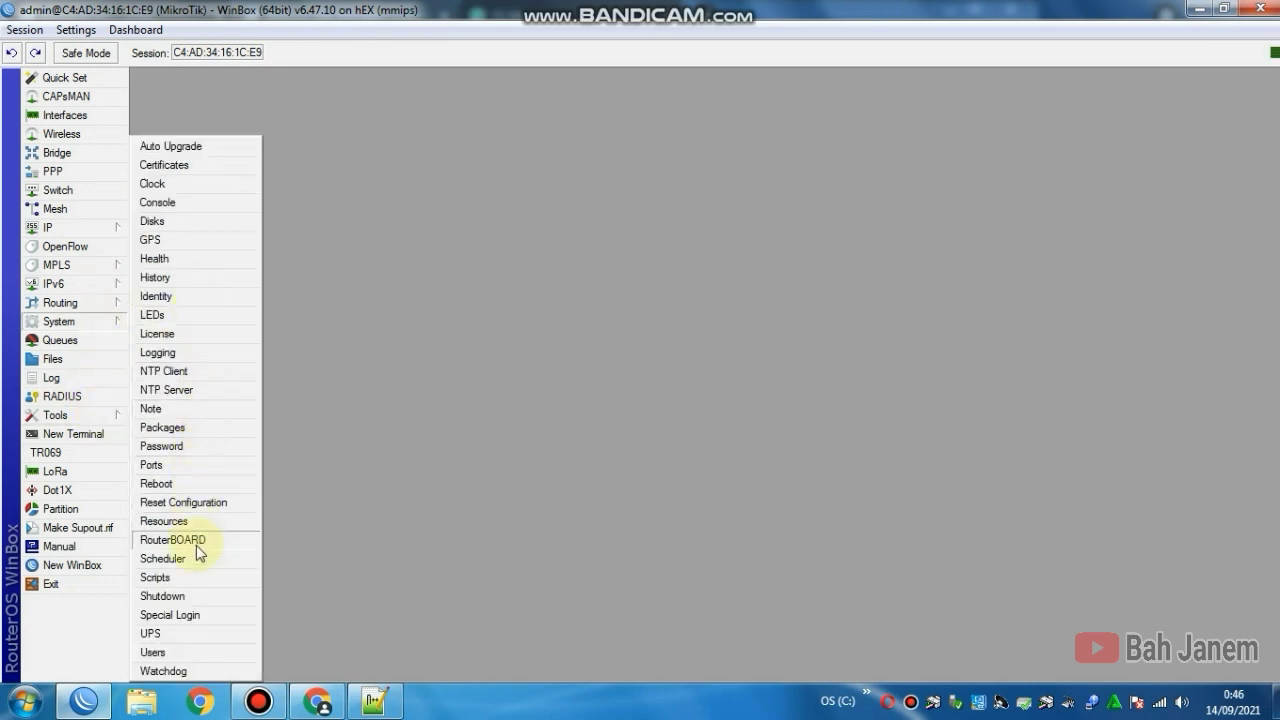
Step: Replace the router identity MikroTik with Annisacell.NET and apply it
click(171, 300)
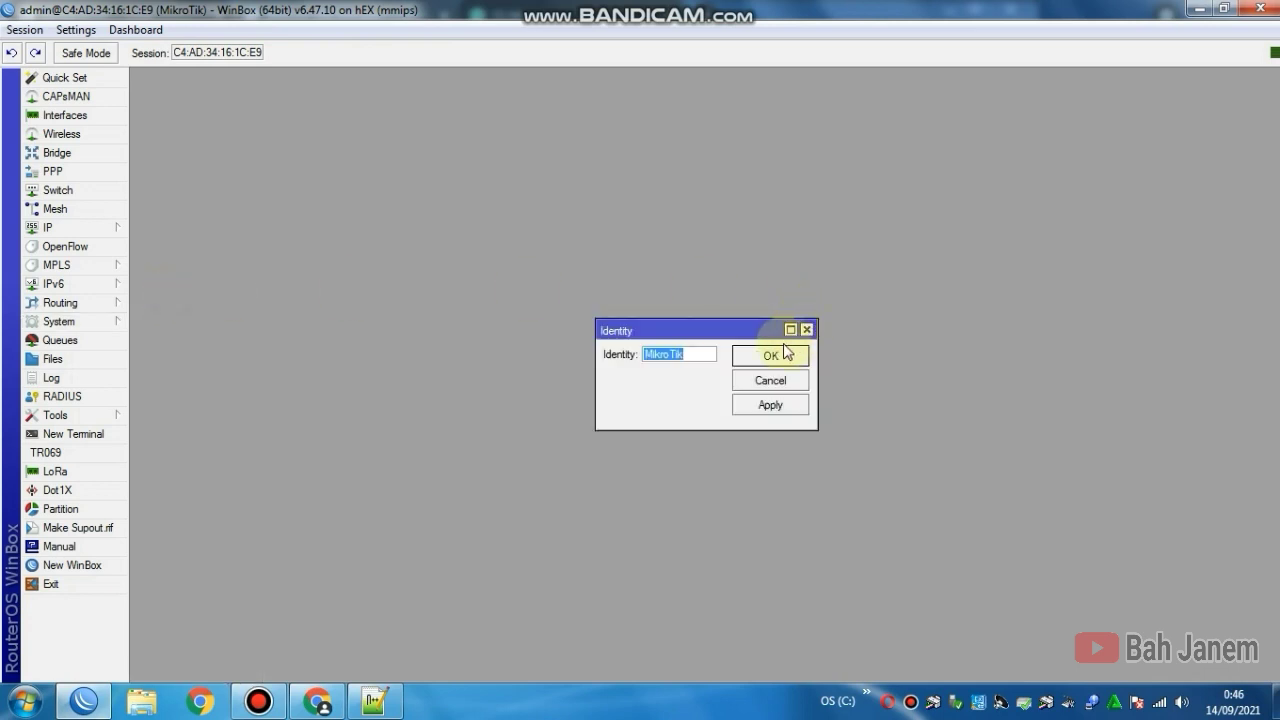
text(A)
key(BackSpace)
text(nnisacell.ne)
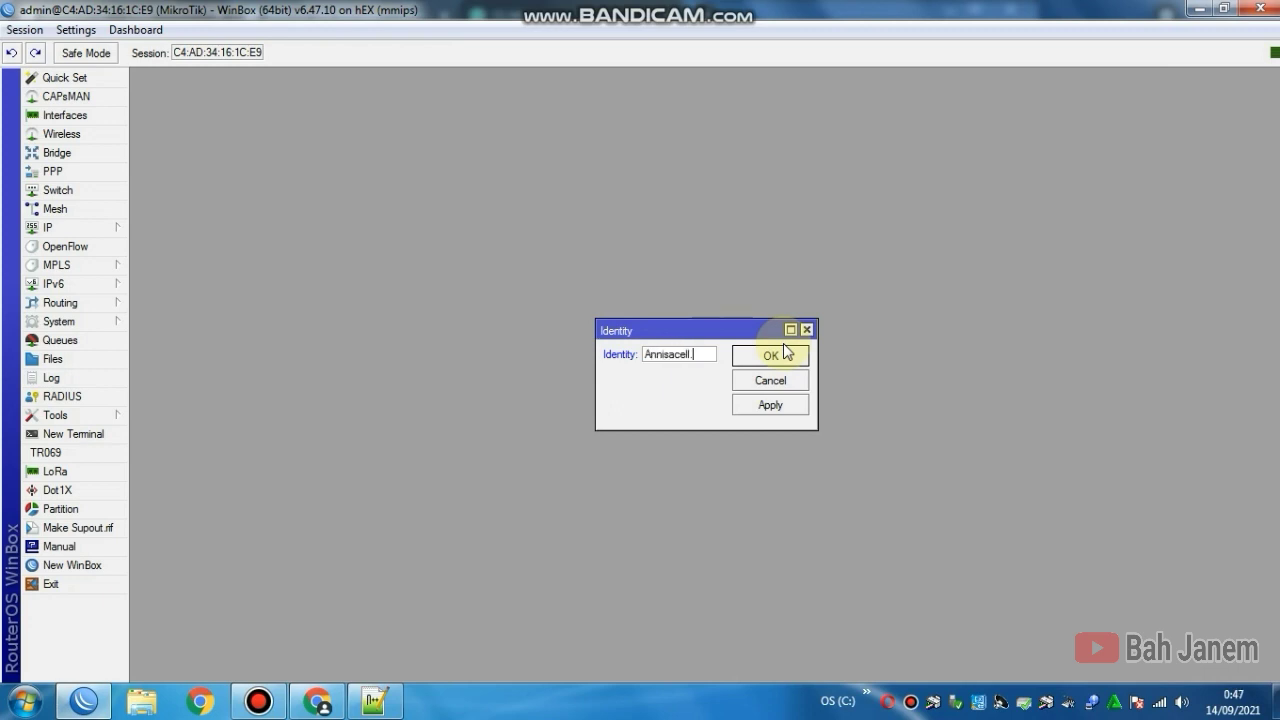
key(BackSpace)
key(BackSpace)
click(768, 404)
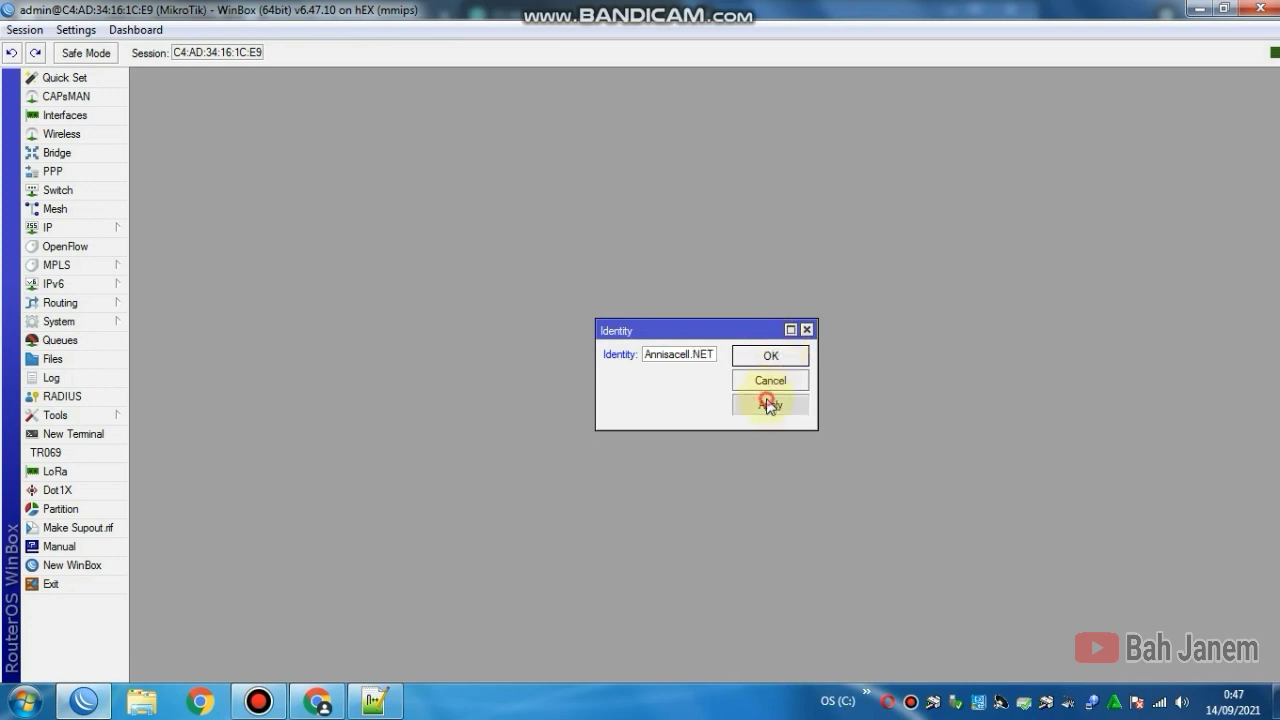
click(766, 356)
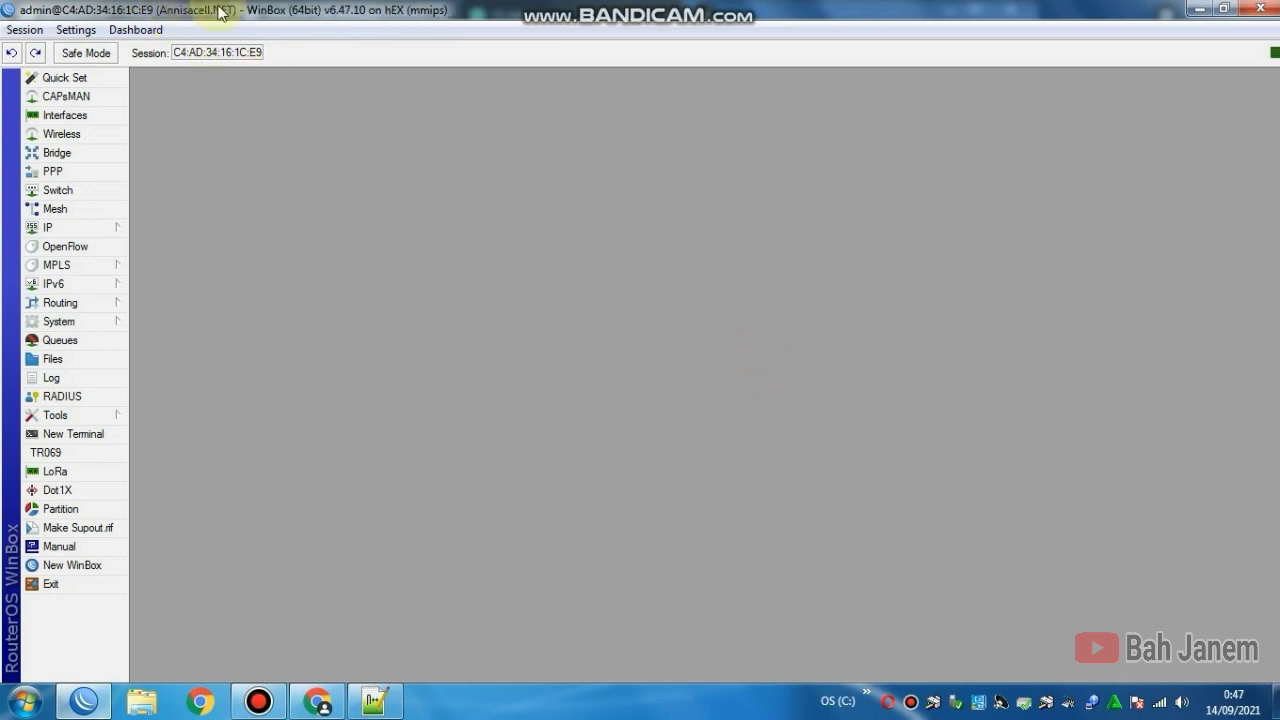
Step: In System > Password, enter the old admin password, new password and confirmation, and change it
click(112, 322)
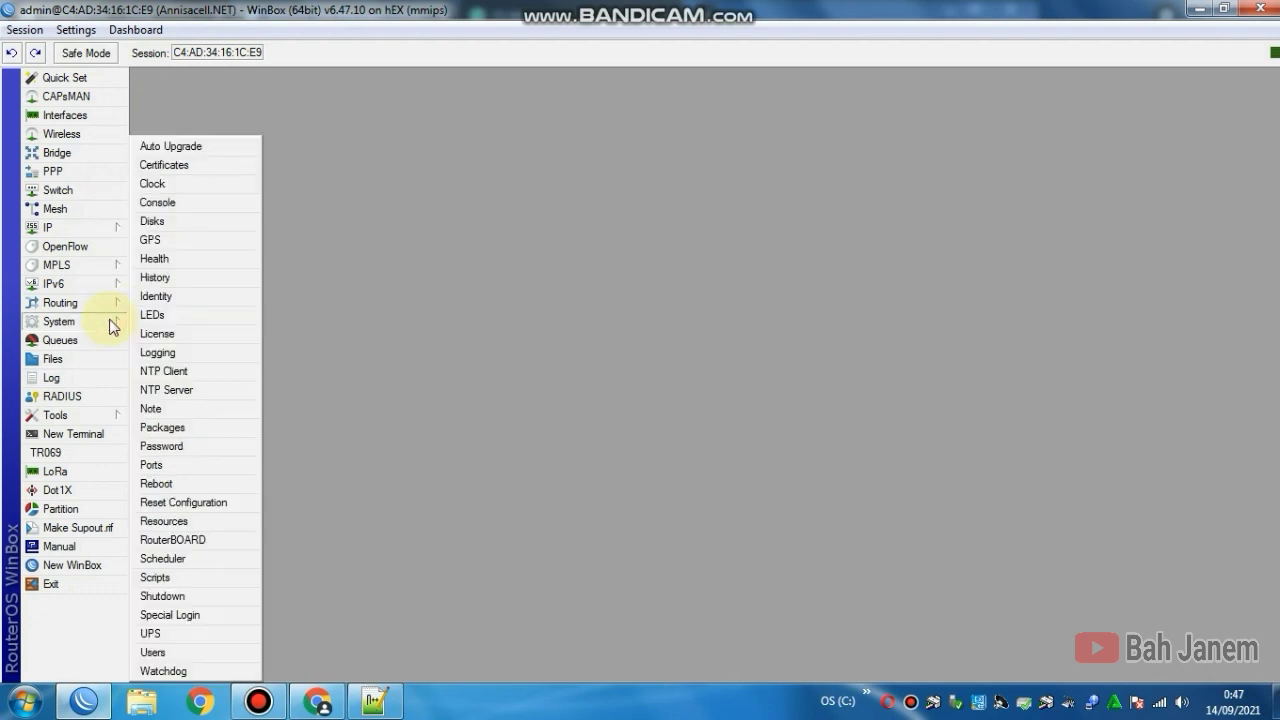
click(186, 450)
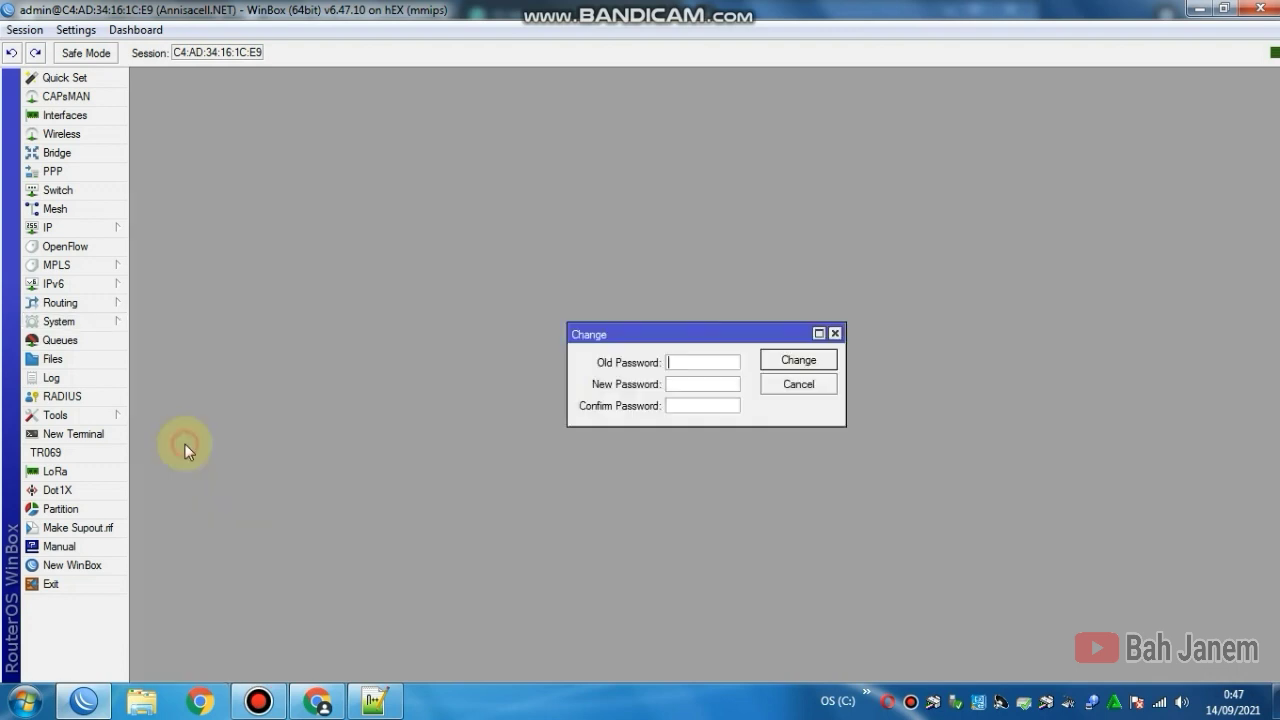
click(705, 364)
click(678, 383)
text(*)
click(699, 405)
text(**)
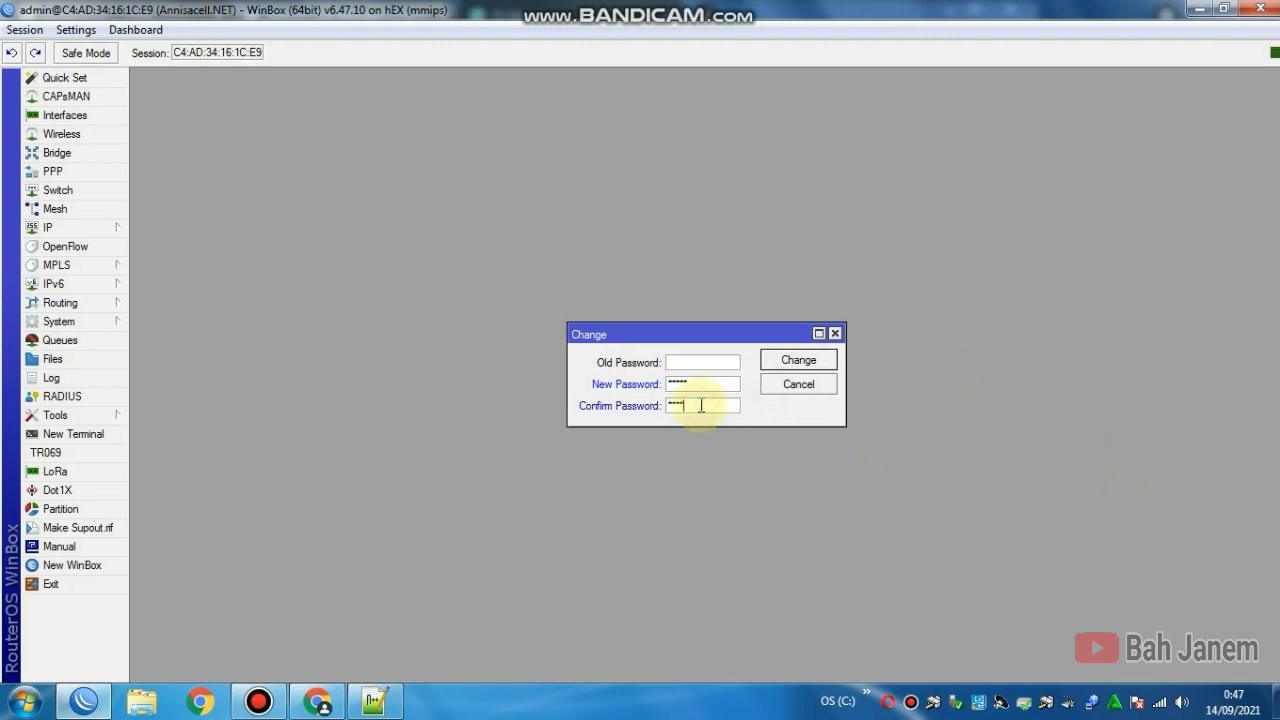
click(798, 360)
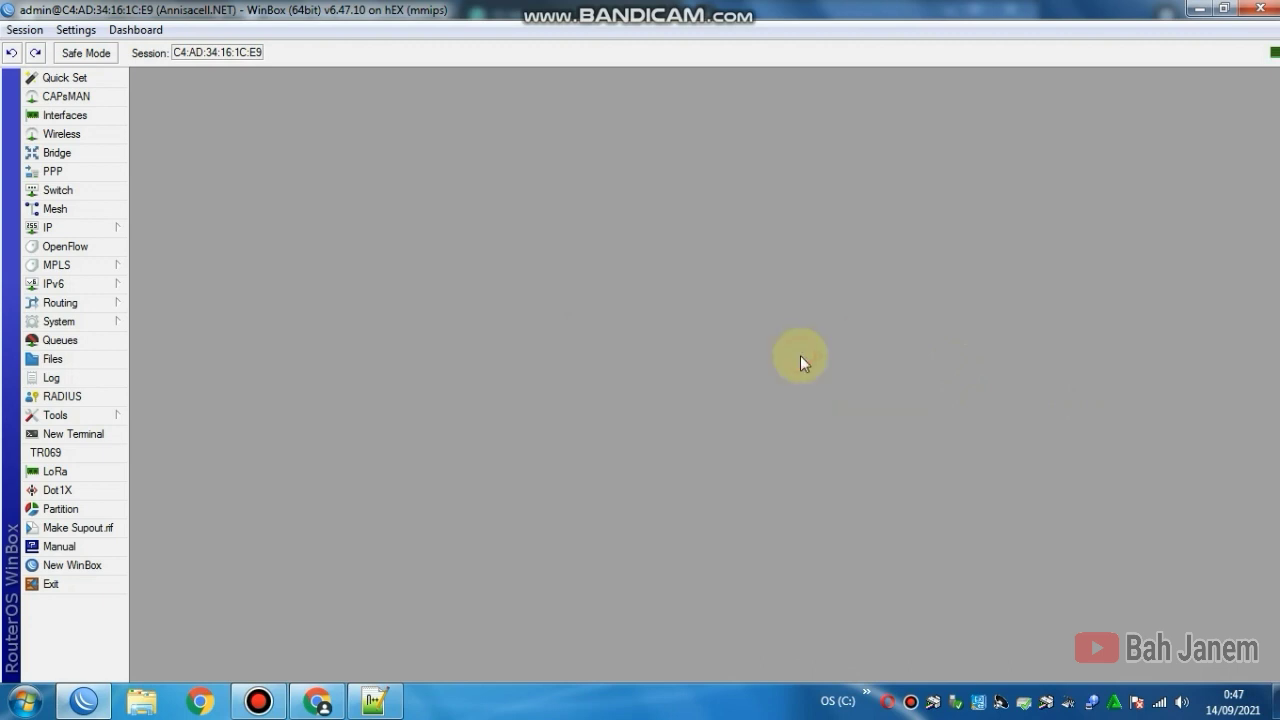
Step: Exit WinBox, close Chrome, minimize Notepad++, and relaunch WinBox
click(82, 584)
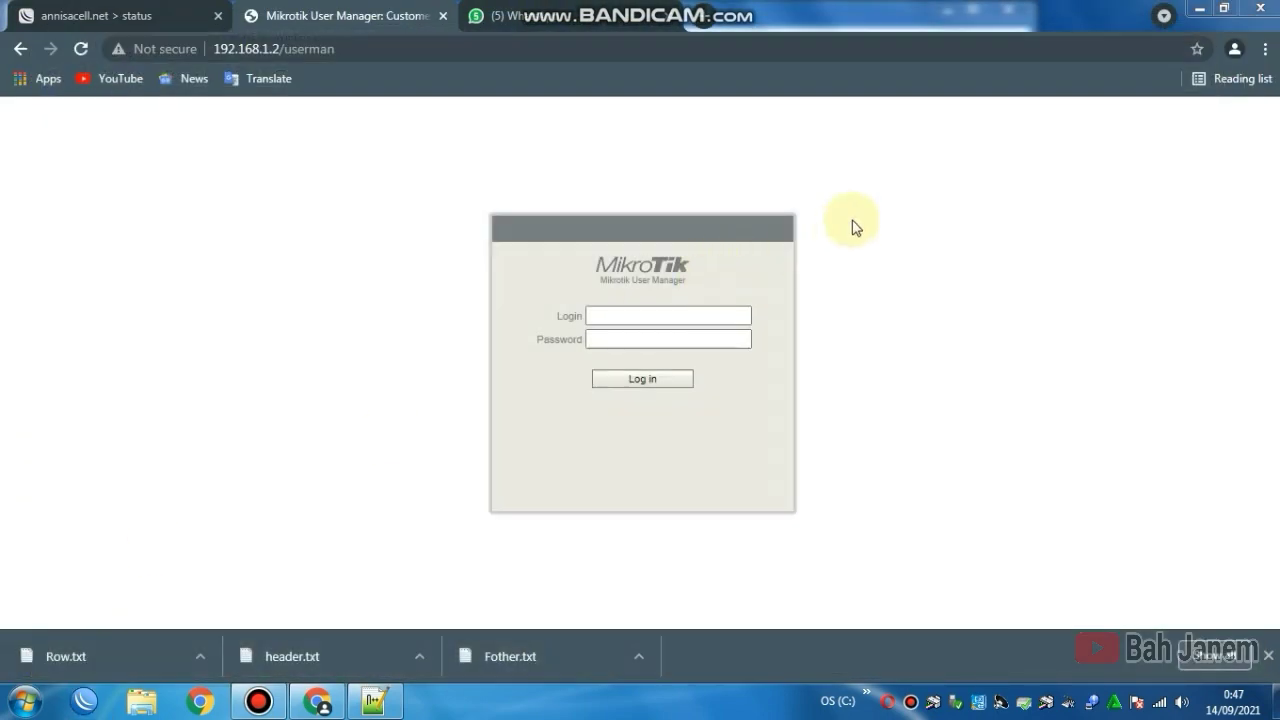
click(1268, 9)
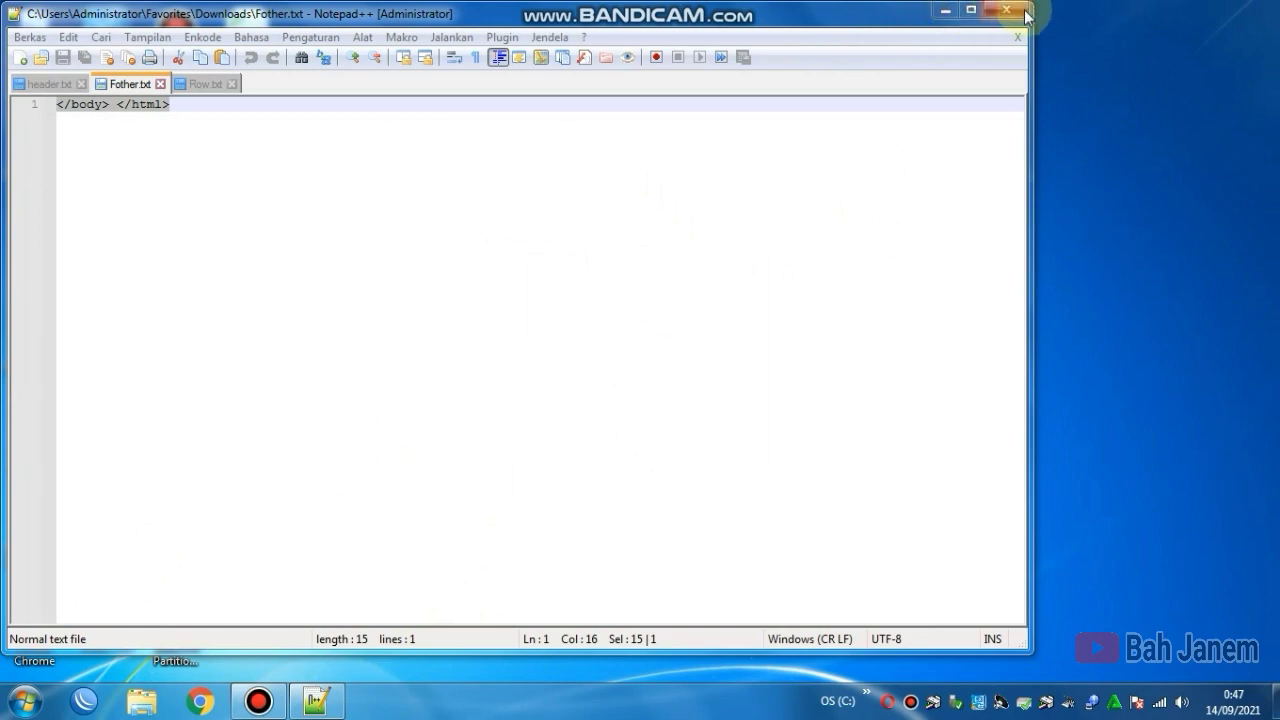
click(945, 10)
click(84, 700)
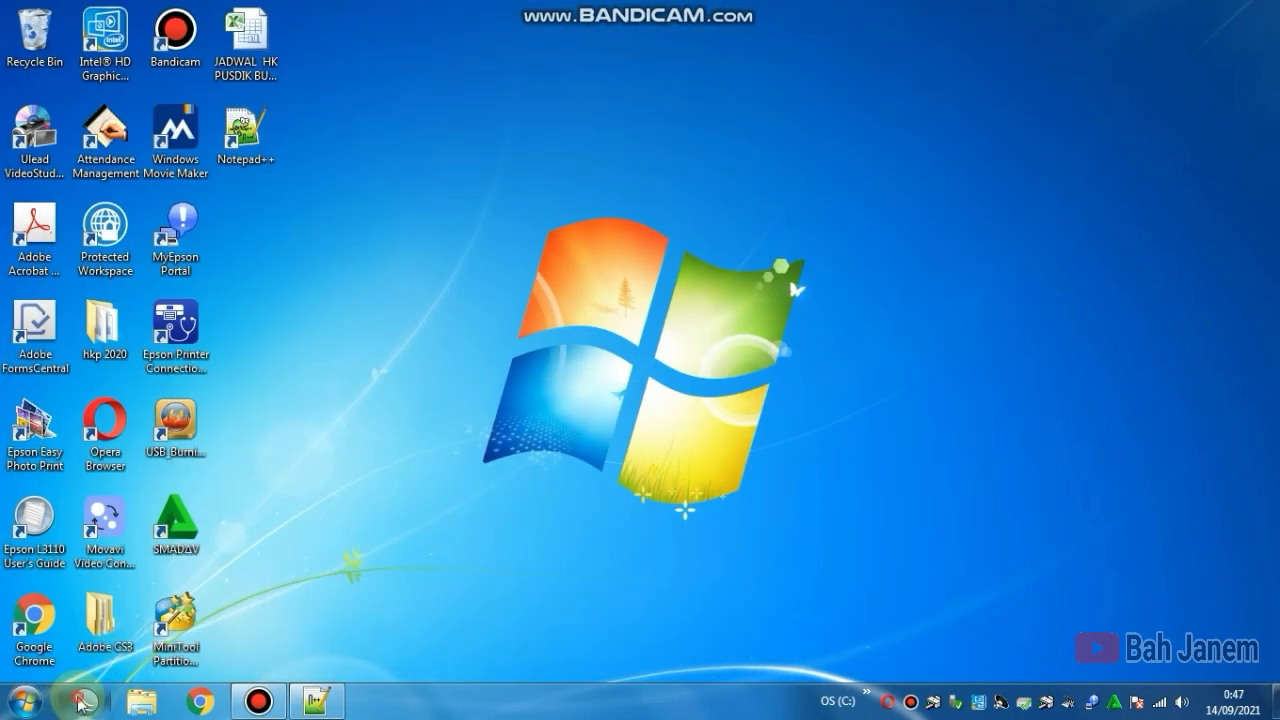
click(719, 362)
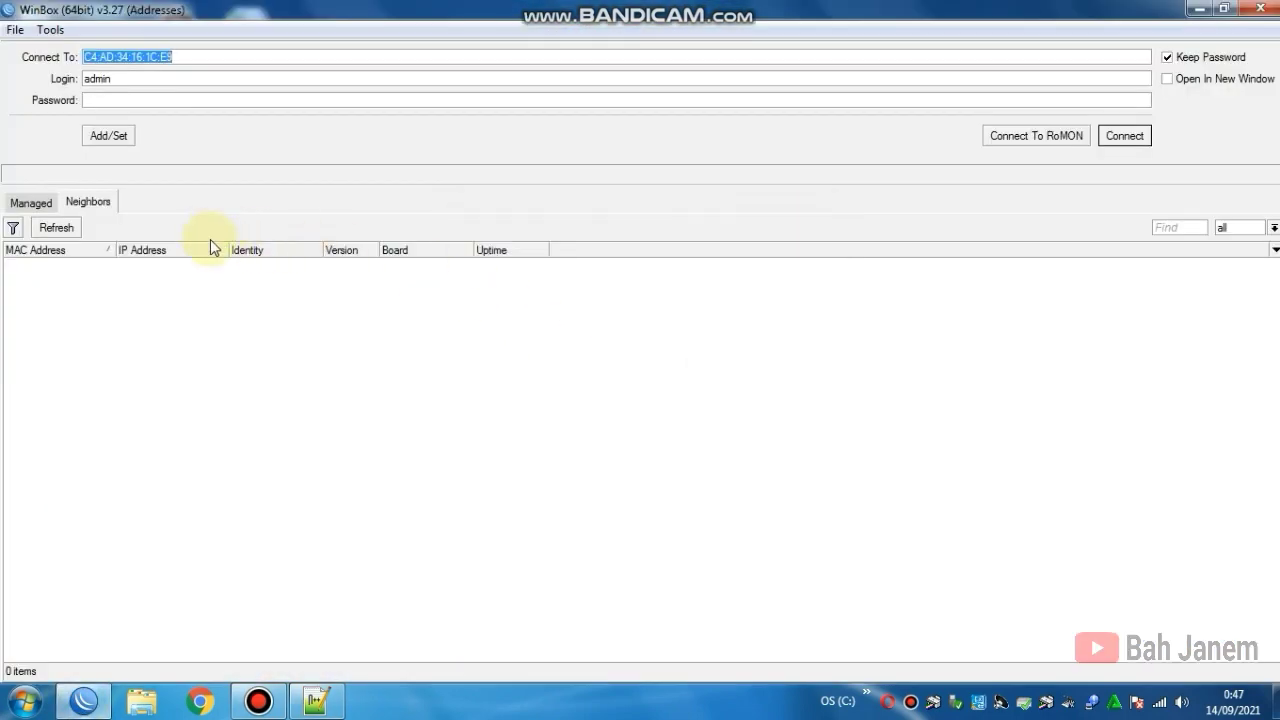
Step: Refresh neighbours and connect to the Annisacell.NET router with the new admin password
click(70, 227)
click(70, 227)
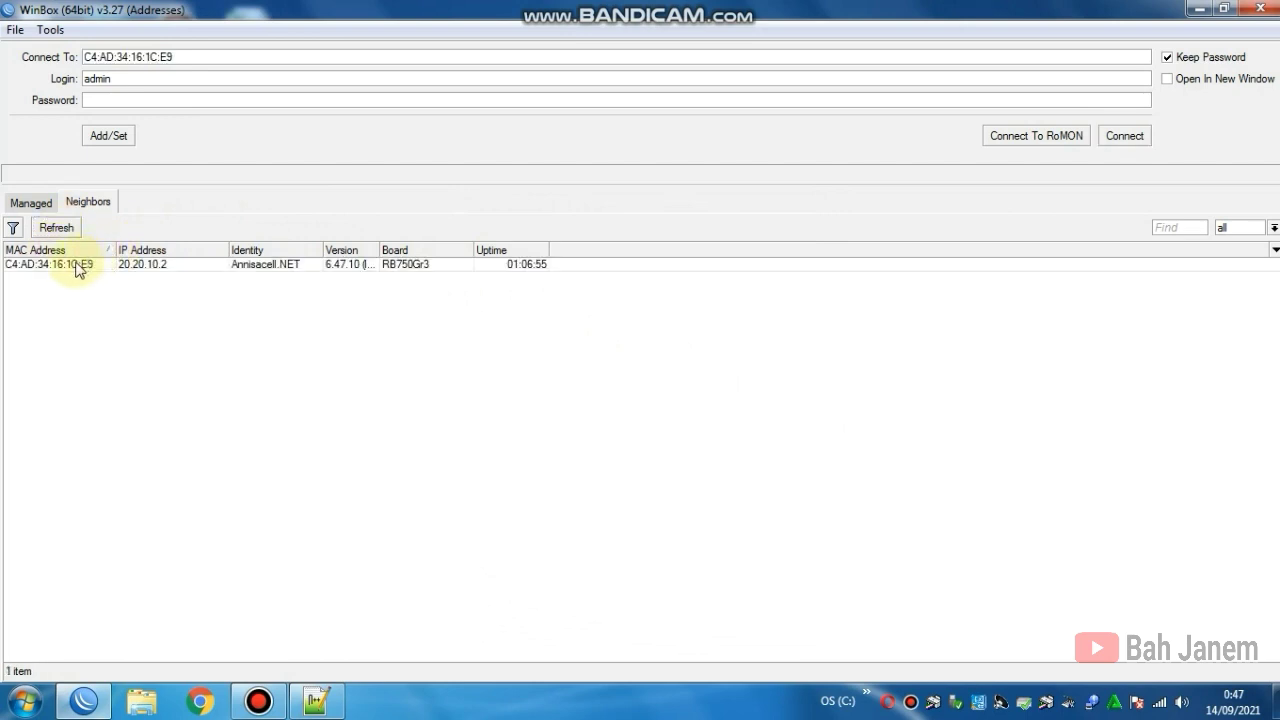
click(58, 264)
click(122, 100)
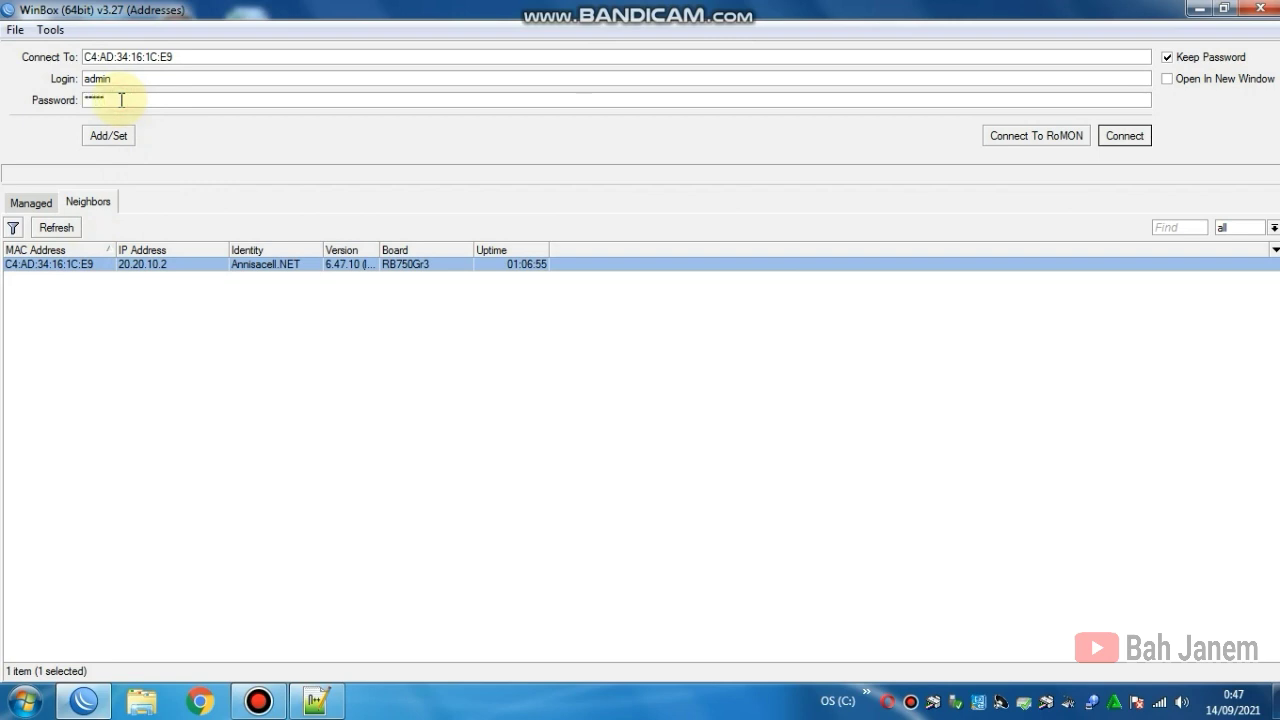
click(1118, 133)
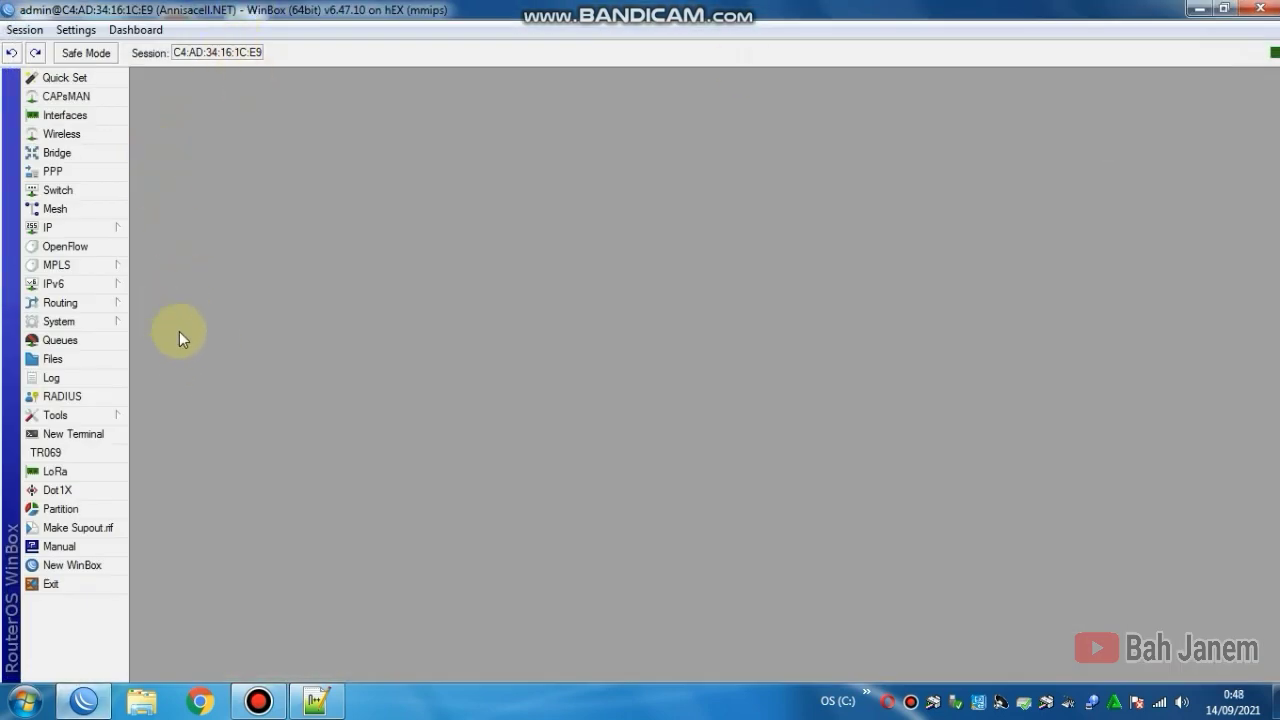
Step: Confirm the router clock reads Sep/14/2021, Asia/Jakarta (+07:00), and apply it
click(112, 322)
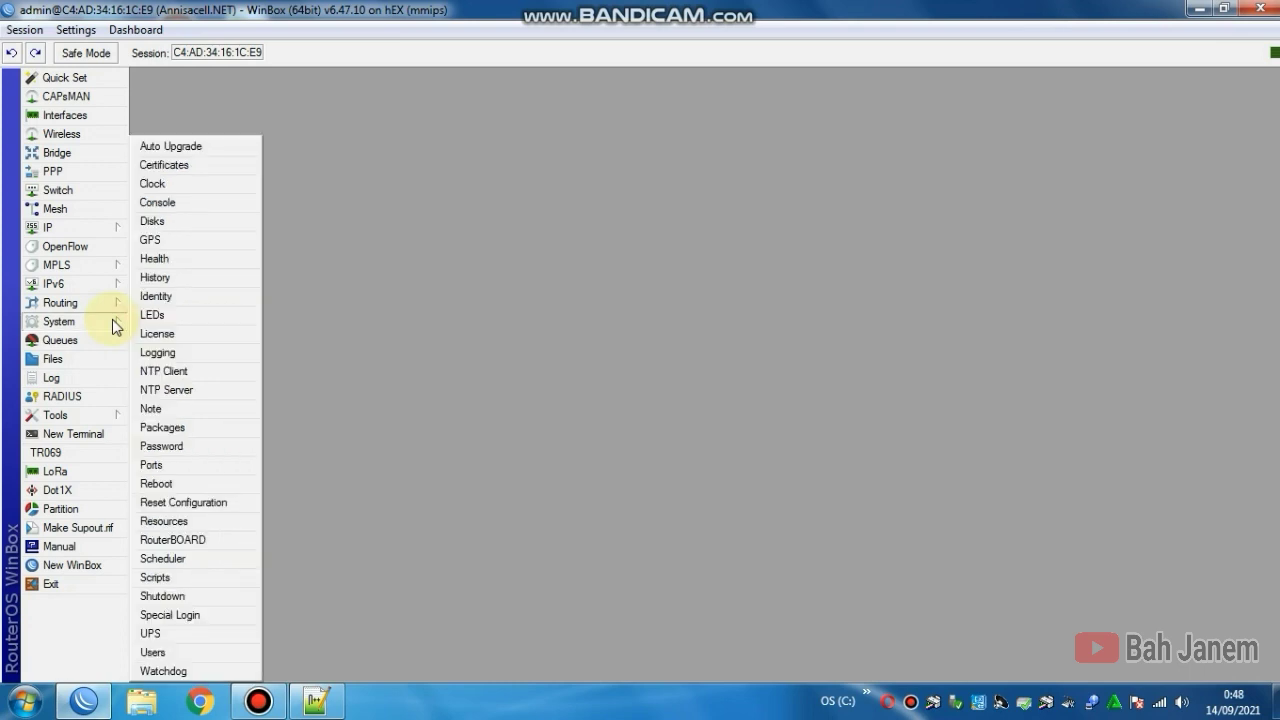
click(201, 185)
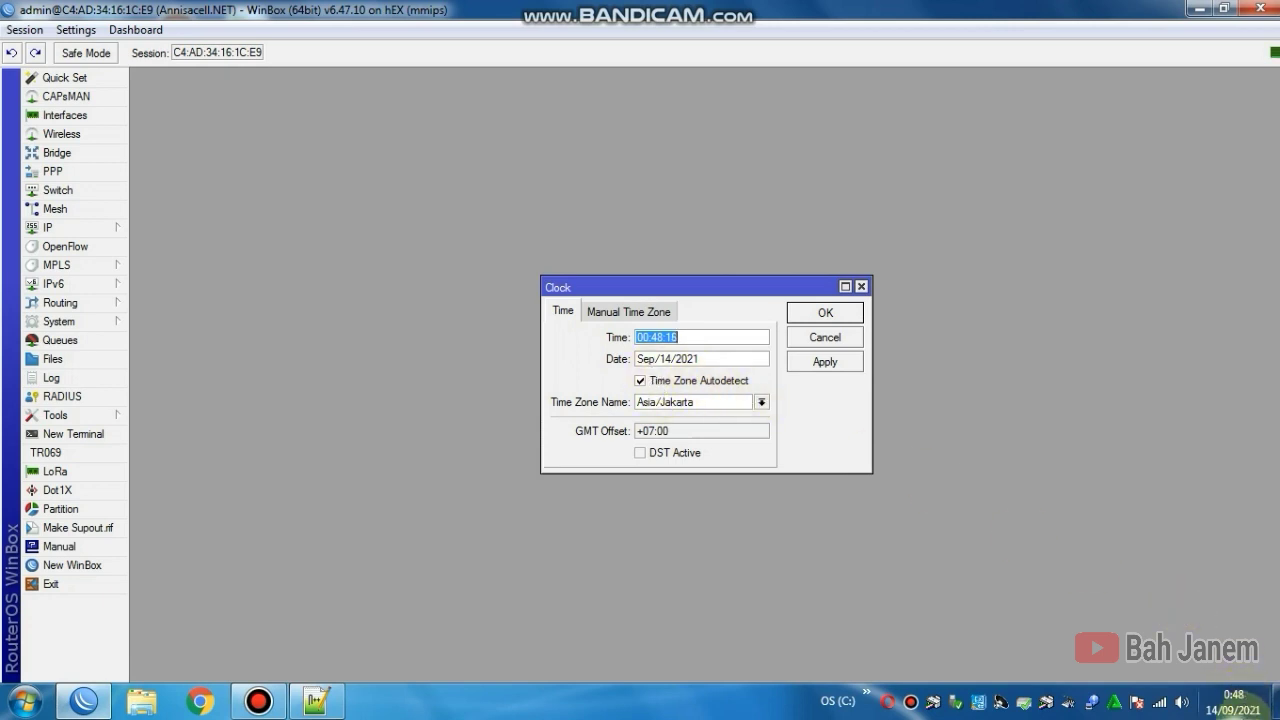
mouse_move(1232, 713)
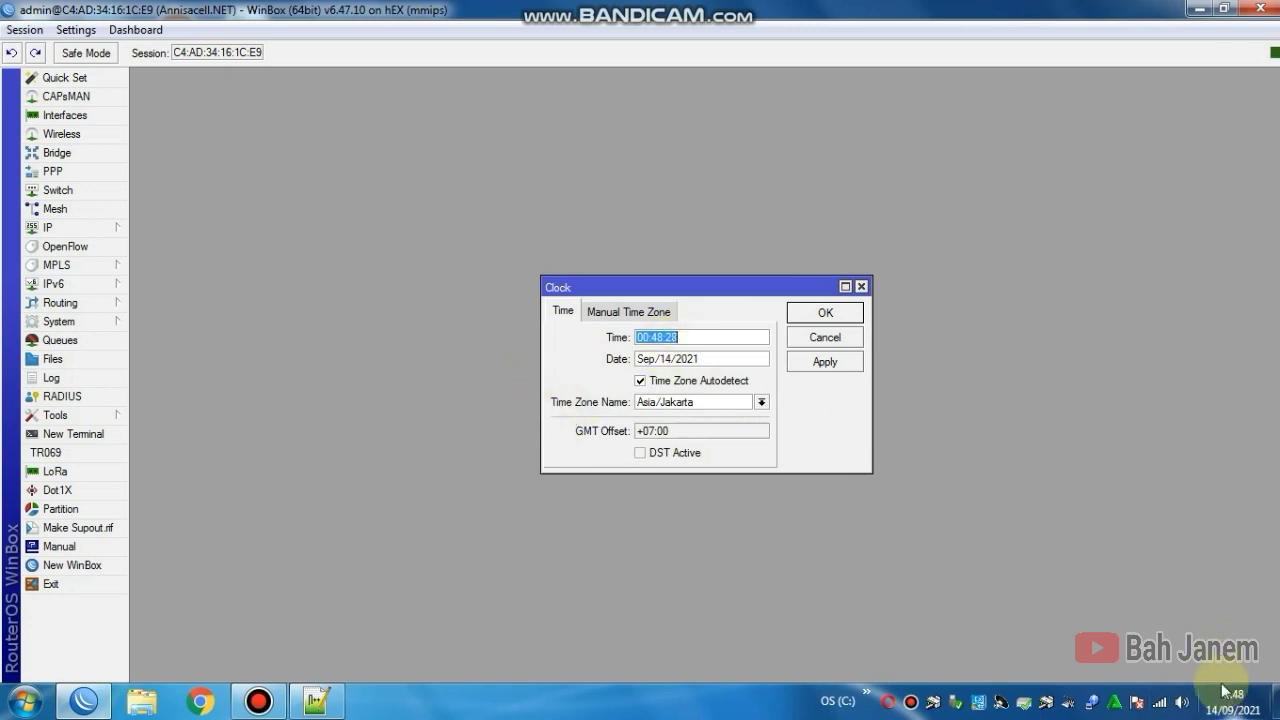
click(828, 362)
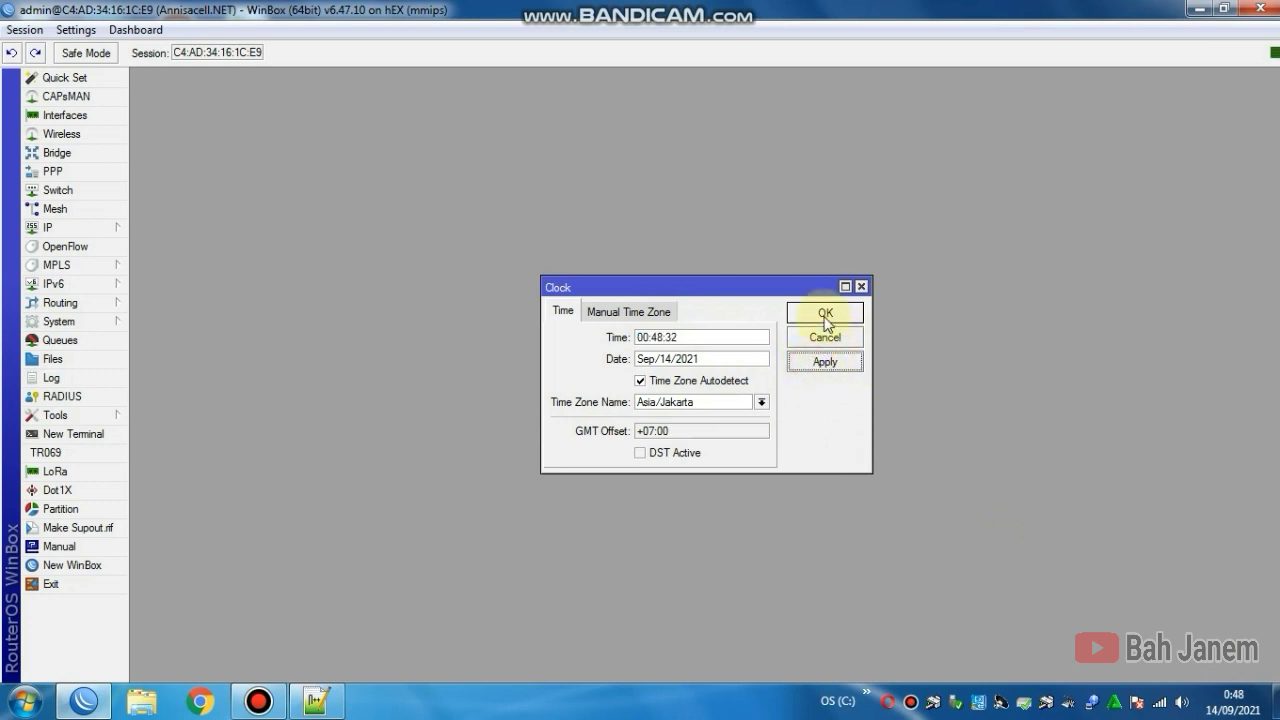
click(826, 318)
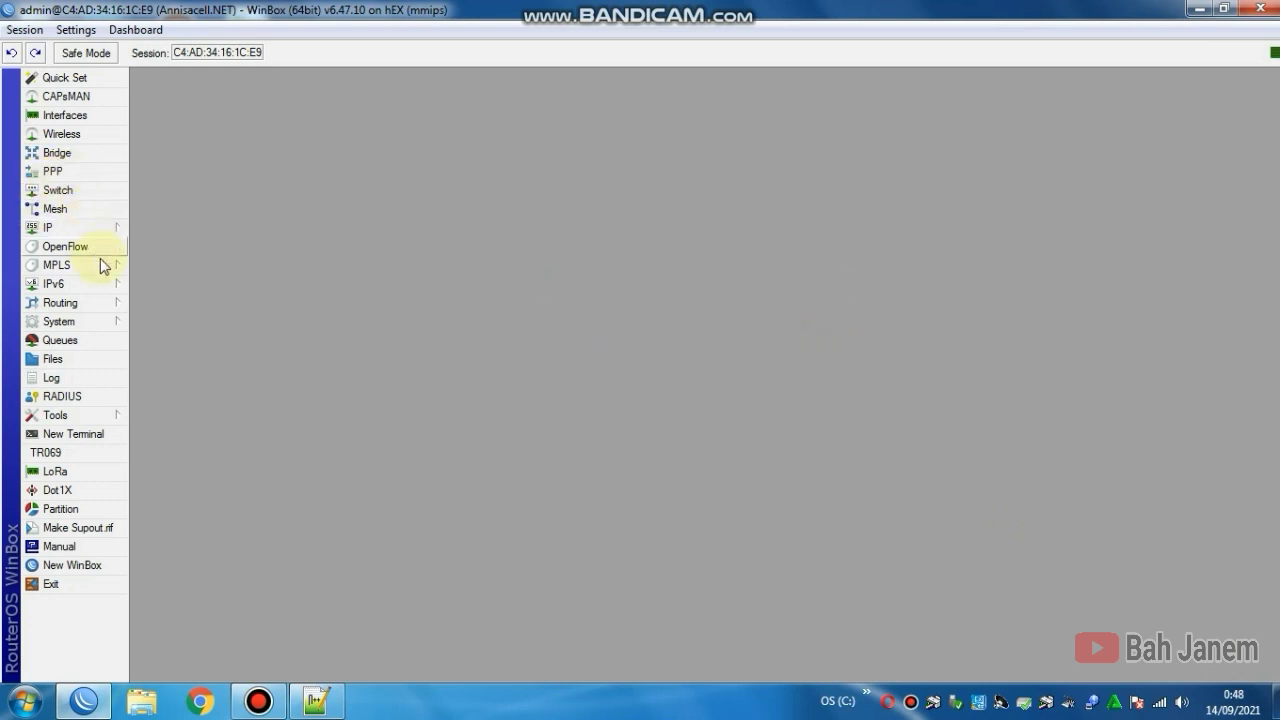